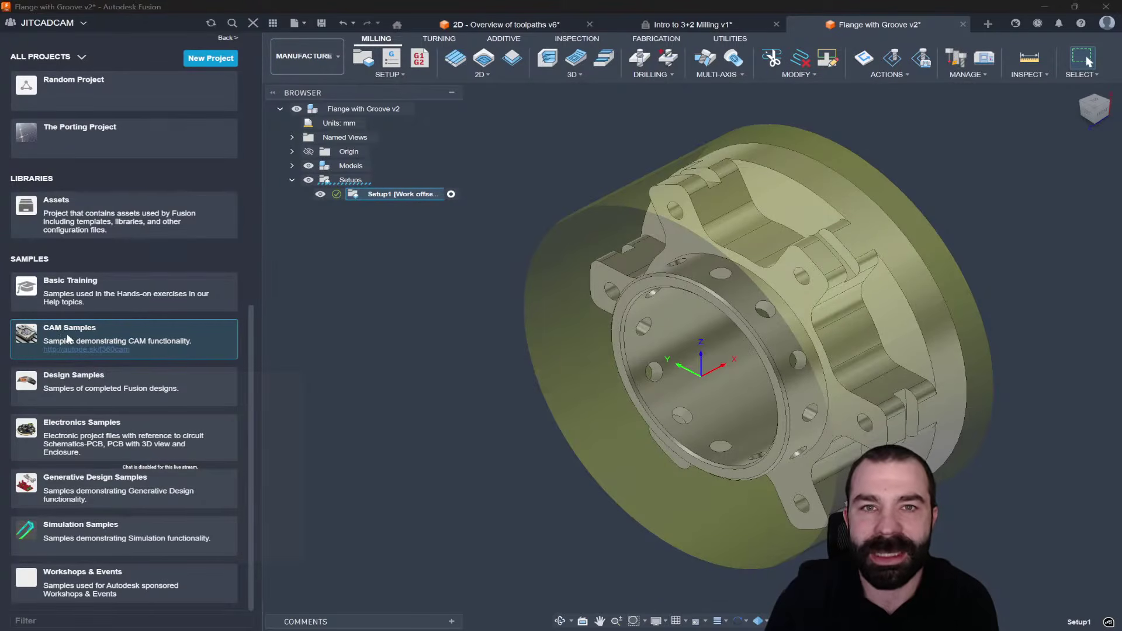
Step: Switch to the 2D - Overview of toolpaths design and start a Face operation using tool #10, the 2" Face Mill
click(253, 22)
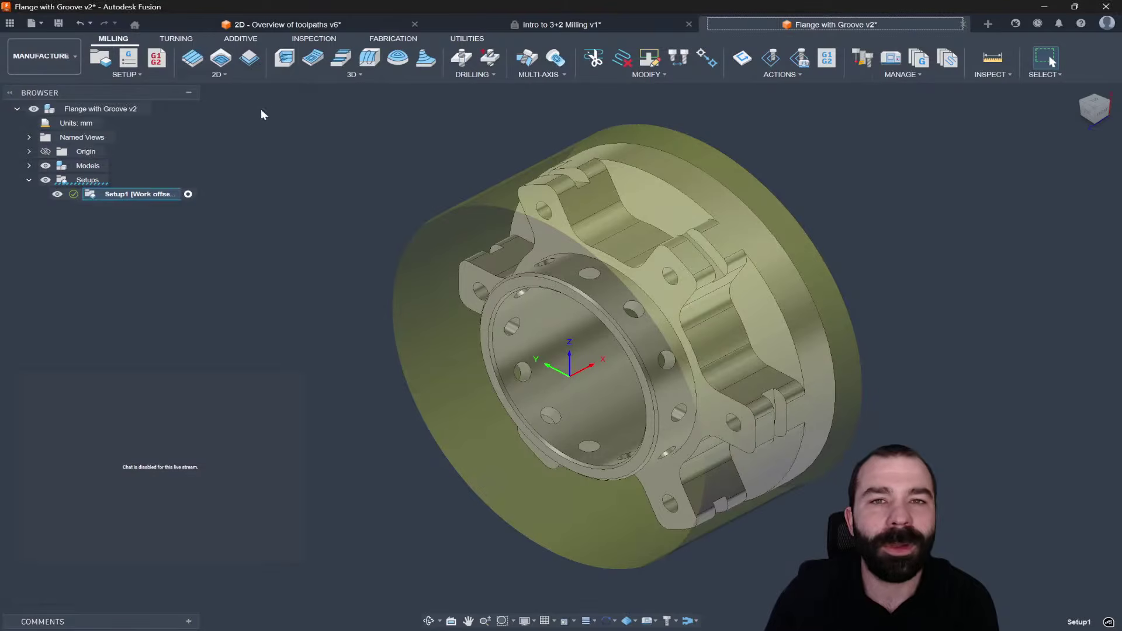
click(317, 23)
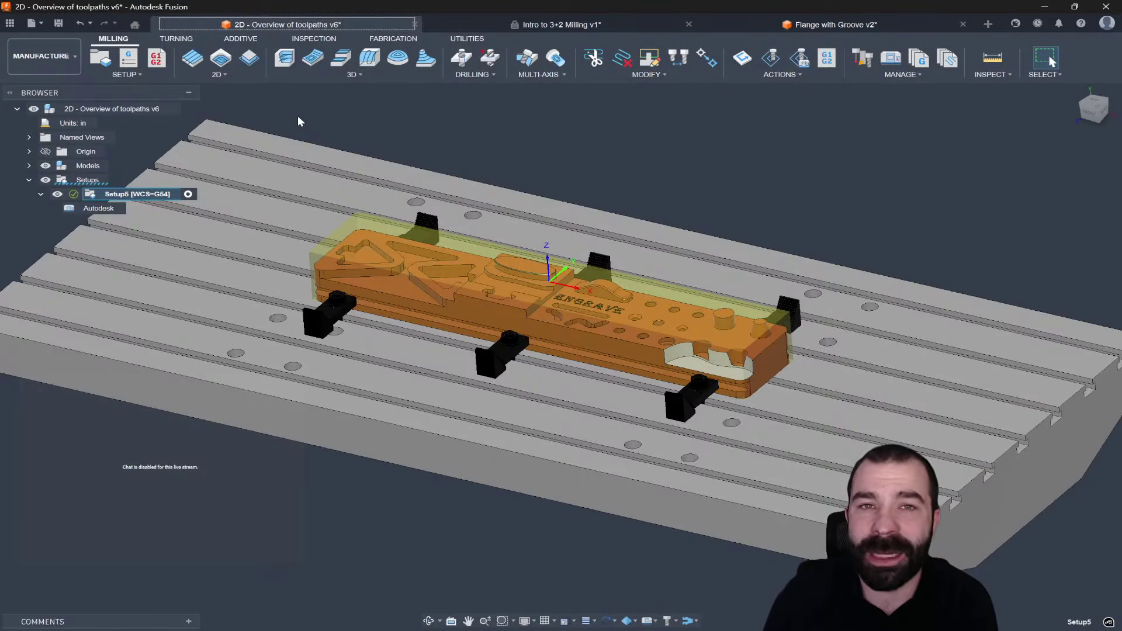
click(199, 75)
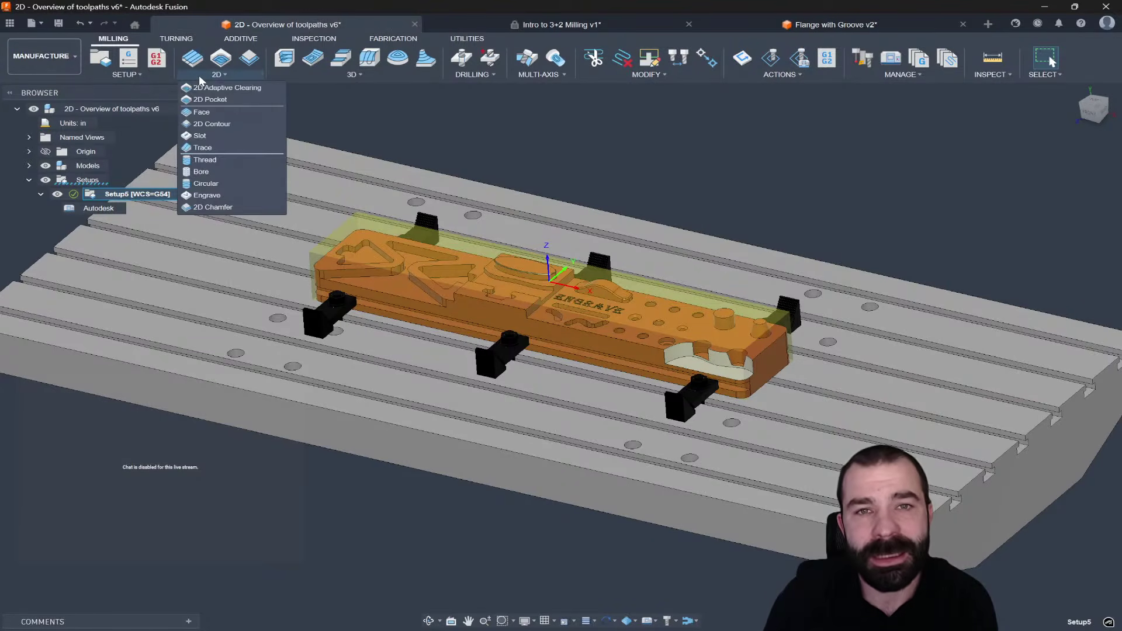
click(211, 113)
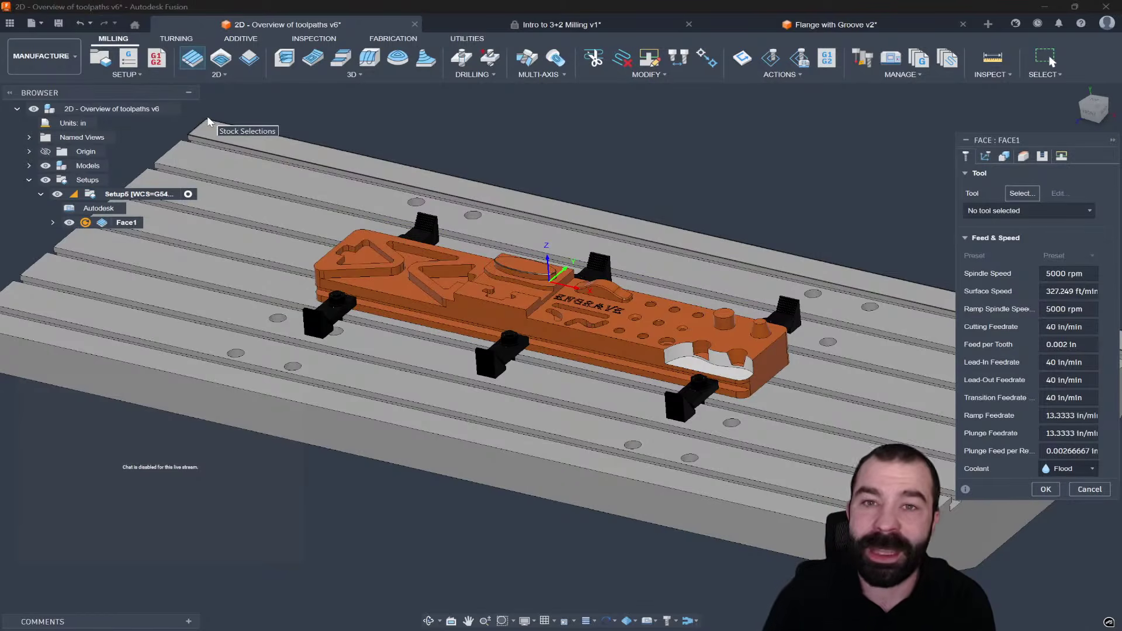
click(986, 216)
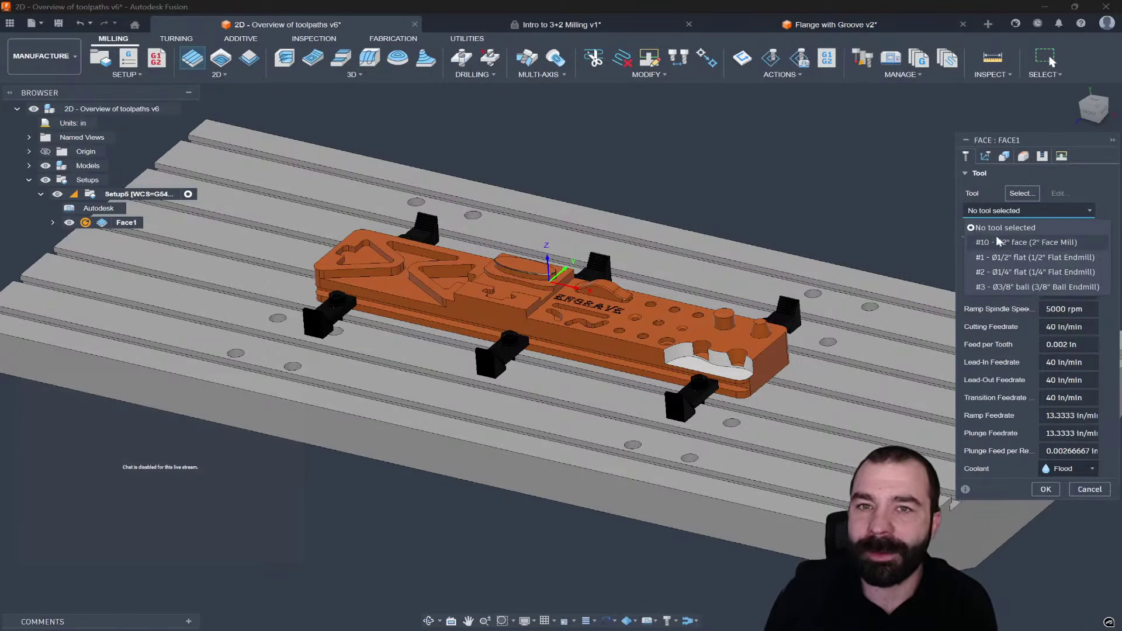
click(996, 236)
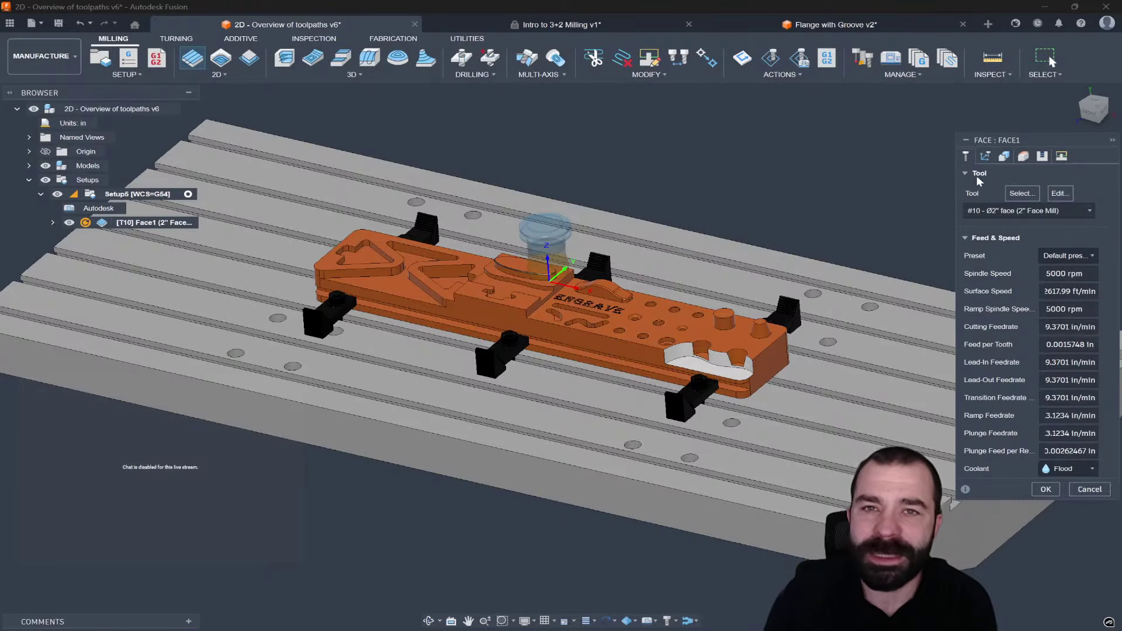
Step: Review the Face operation's stock boundary and heights, and generate the toolpath with the default geometry and height settings
click(985, 157)
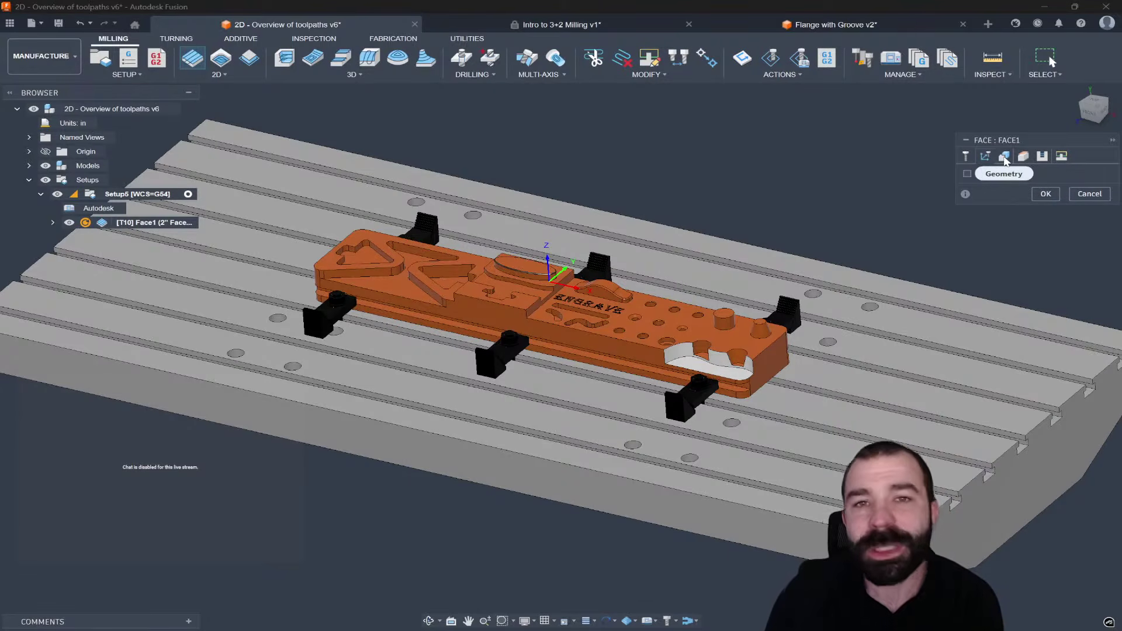
click(1004, 159)
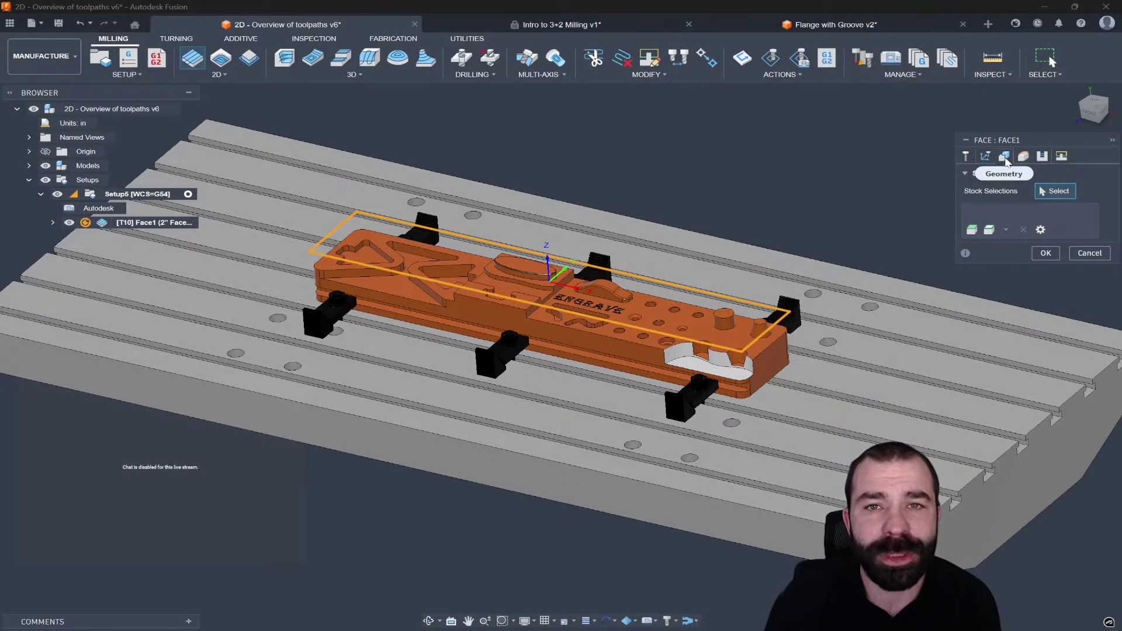
drag(955, 134, 922, 150)
click(938, 156)
click(919, 156)
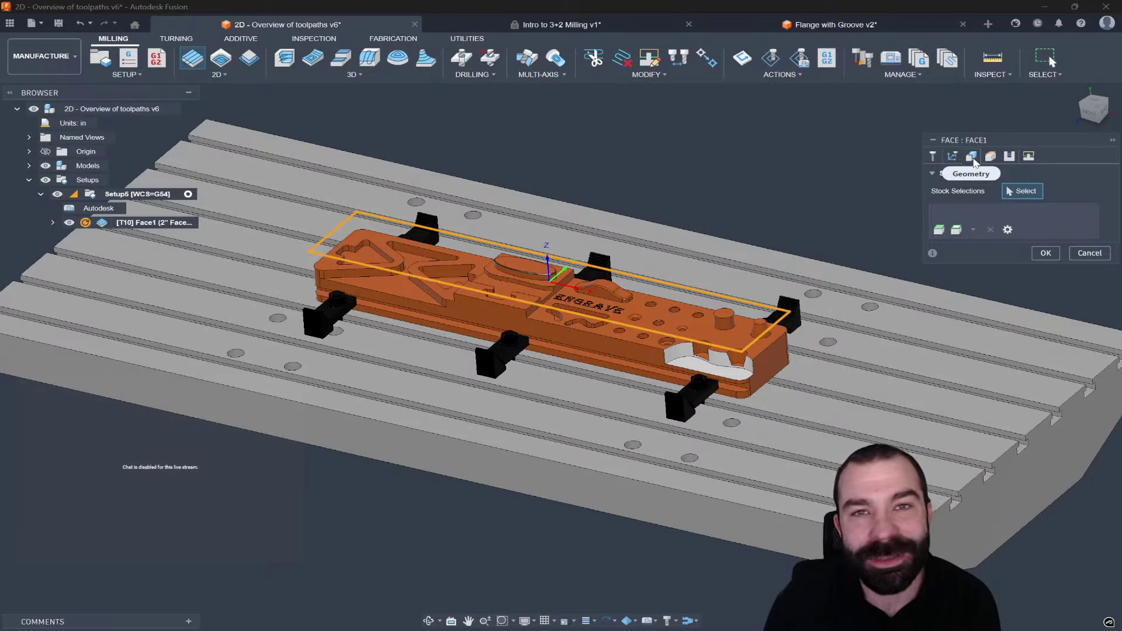
click(989, 157)
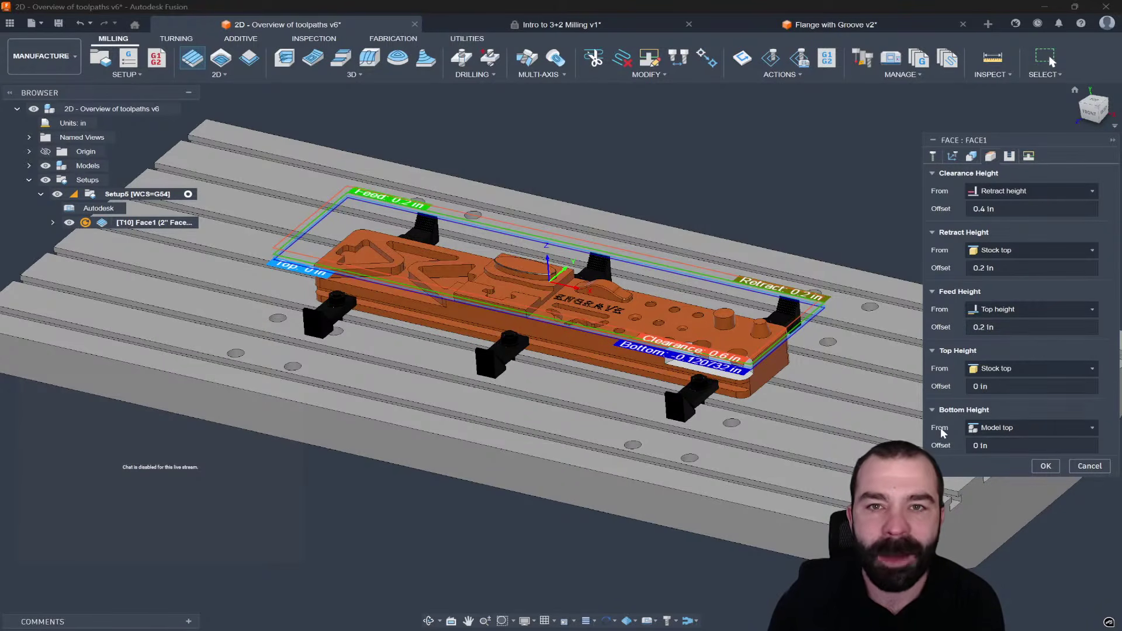
mouse_move(1022, 431)
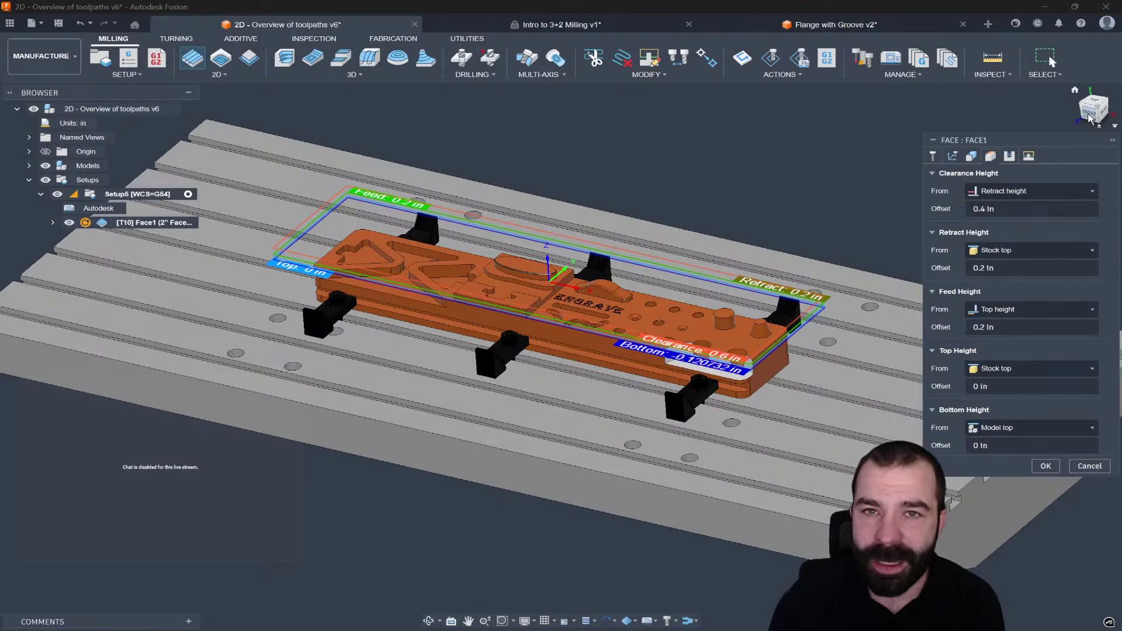
scroll(538, 277, up, 4)
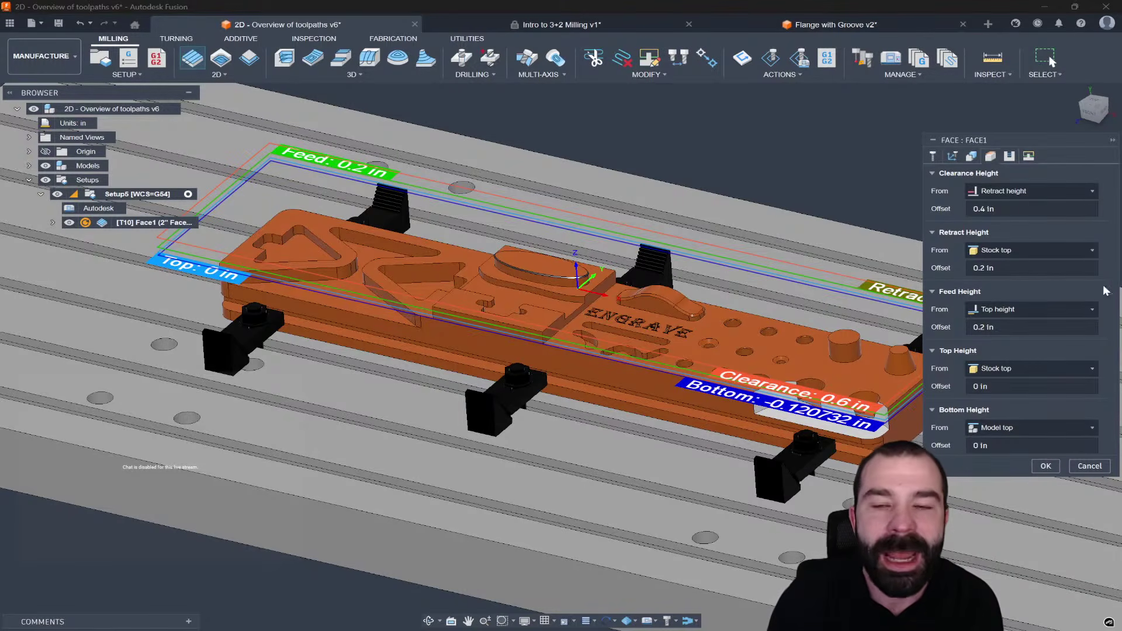
click(1046, 467)
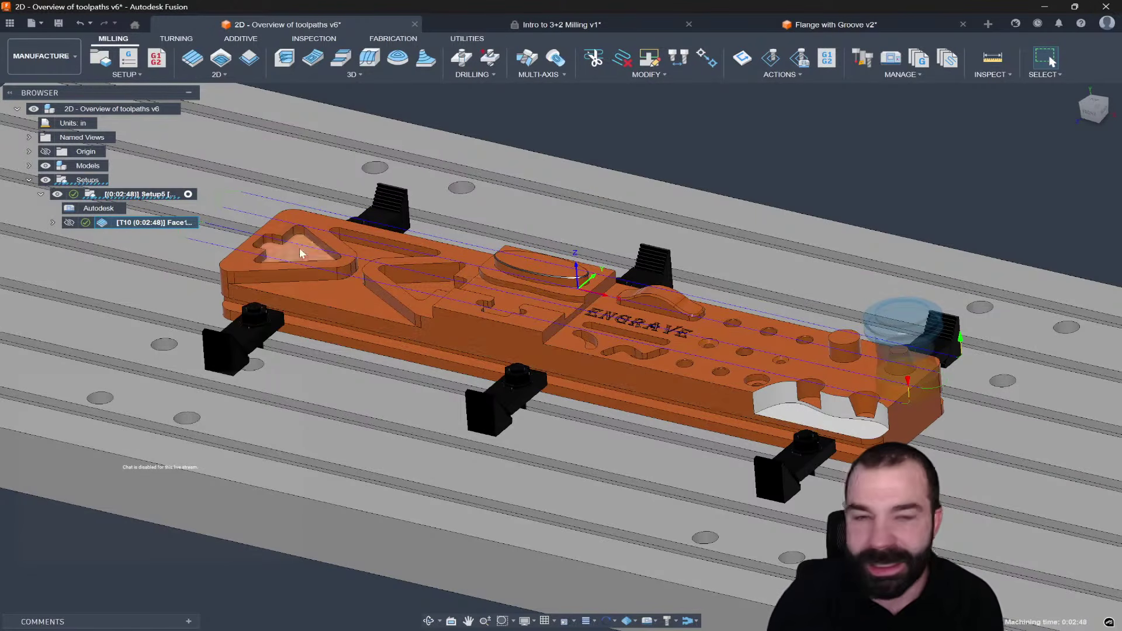
Step: Edit Setup5 to remove its fixture selection
double_click(129, 194)
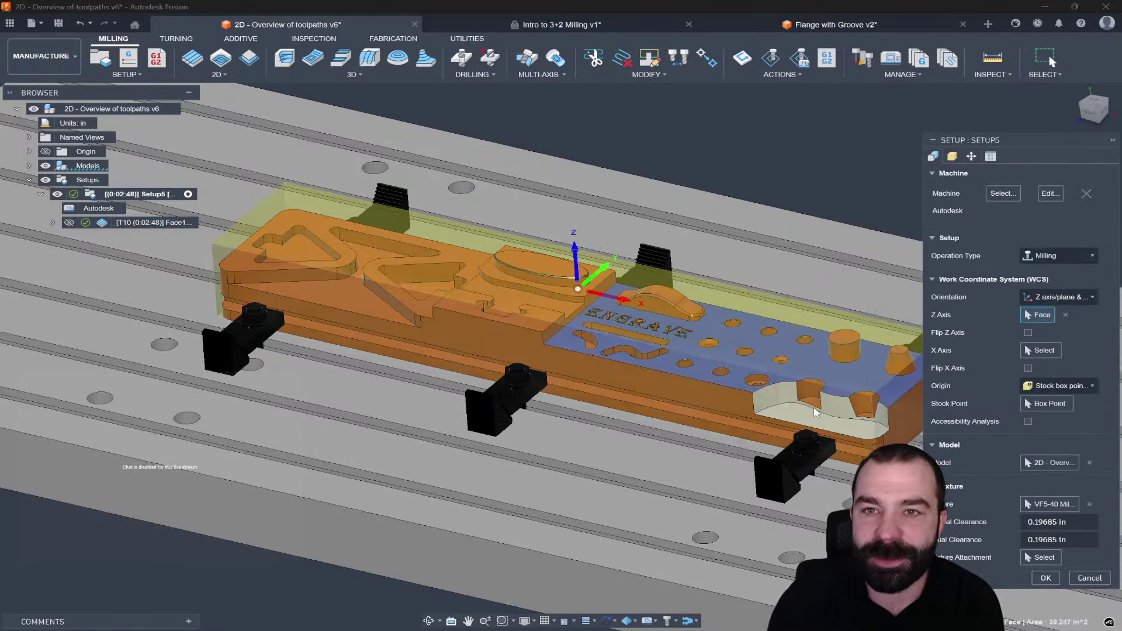
click(1089, 504)
click(1046, 577)
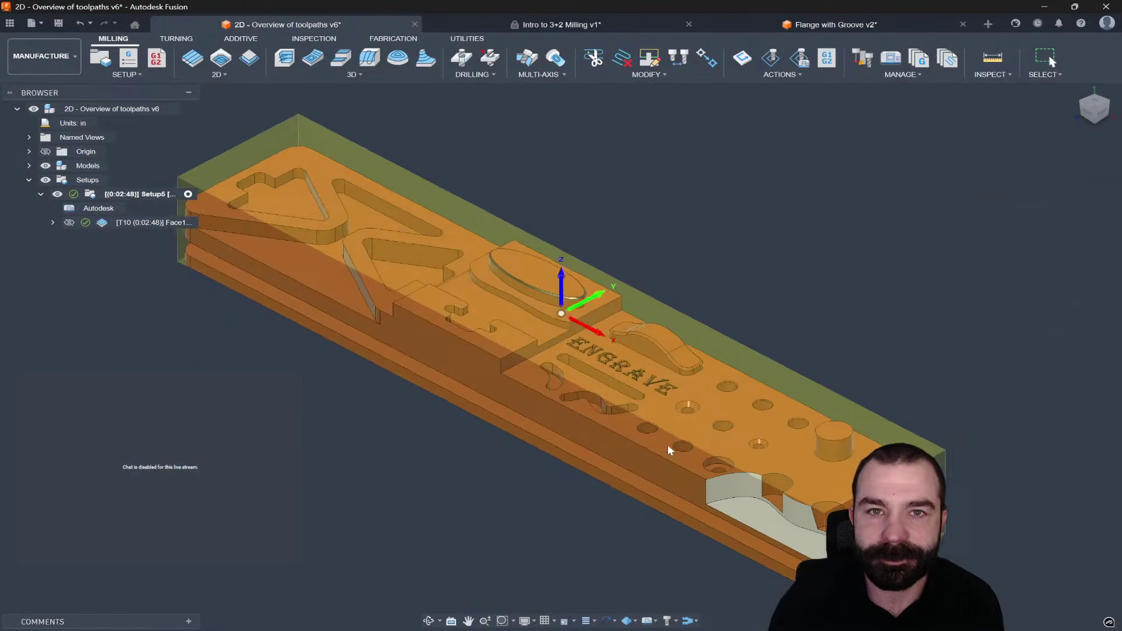
Step: Examine the Face toolpath from the front, comparing its cutting level with the chamfered top of the oval boss
click(102, 226)
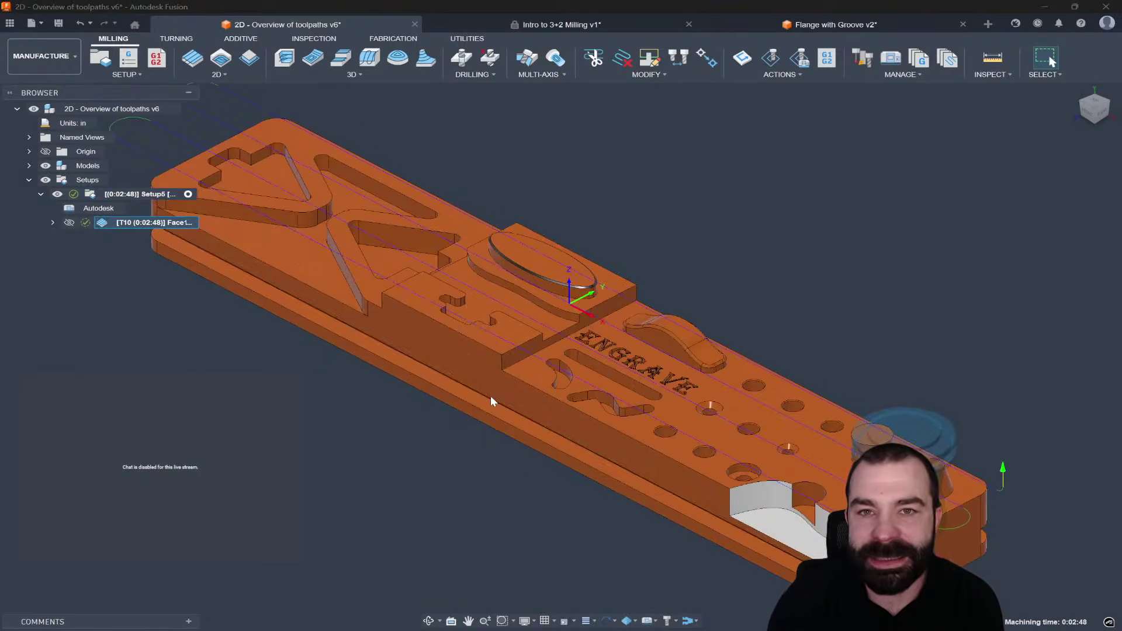
scroll(483, 390, down, 1)
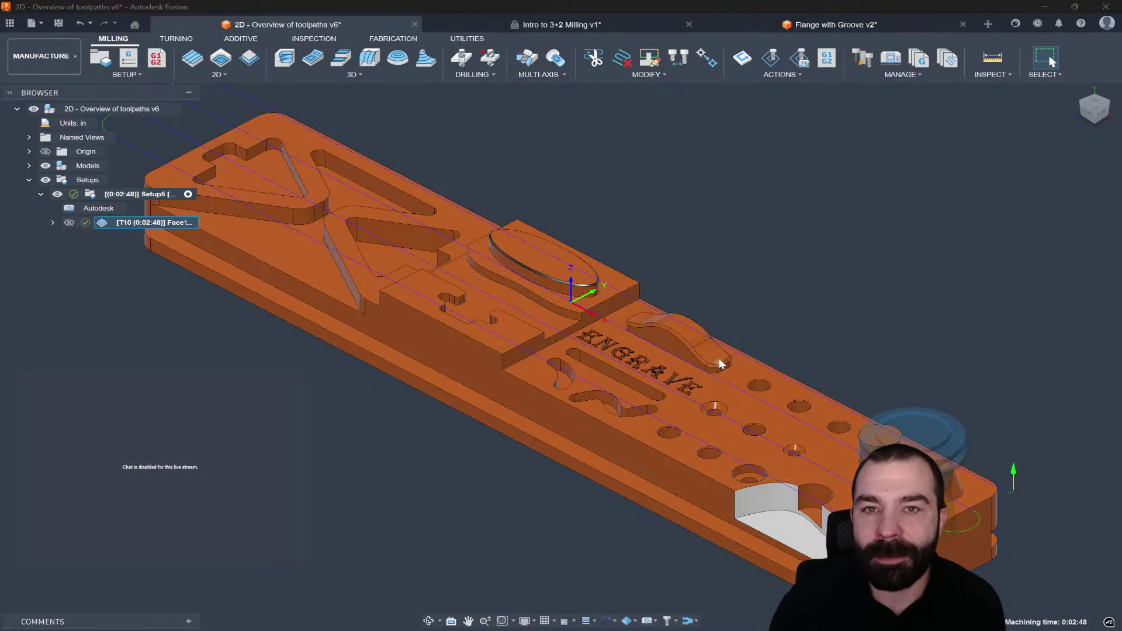
scroll(718, 359, down, 2)
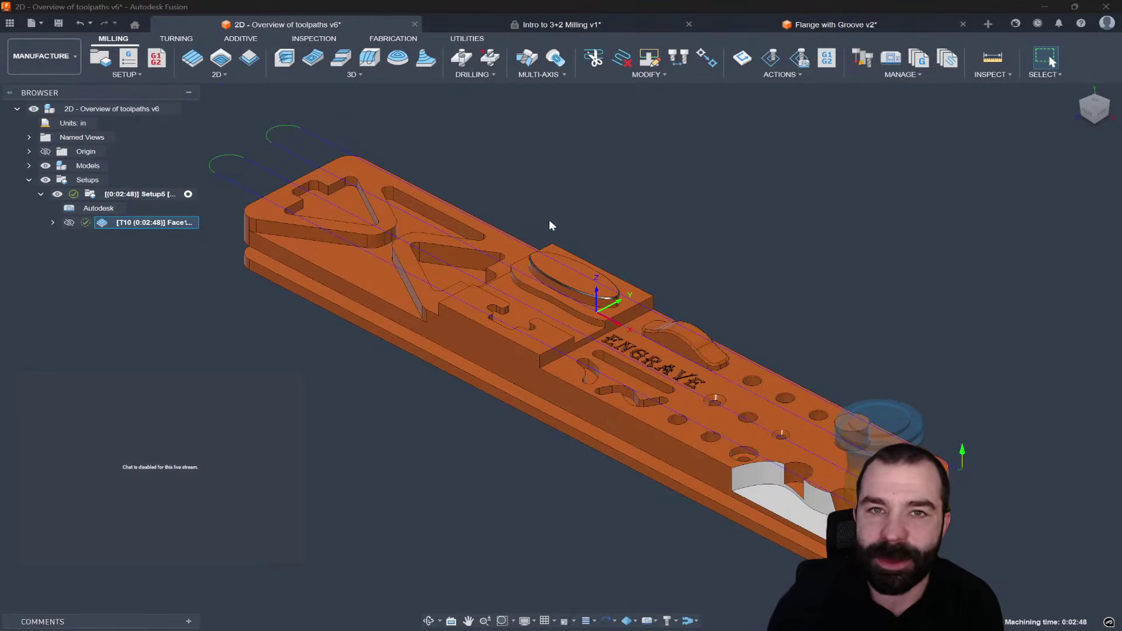
click(1090, 114)
scroll(572, 289, up, 10)
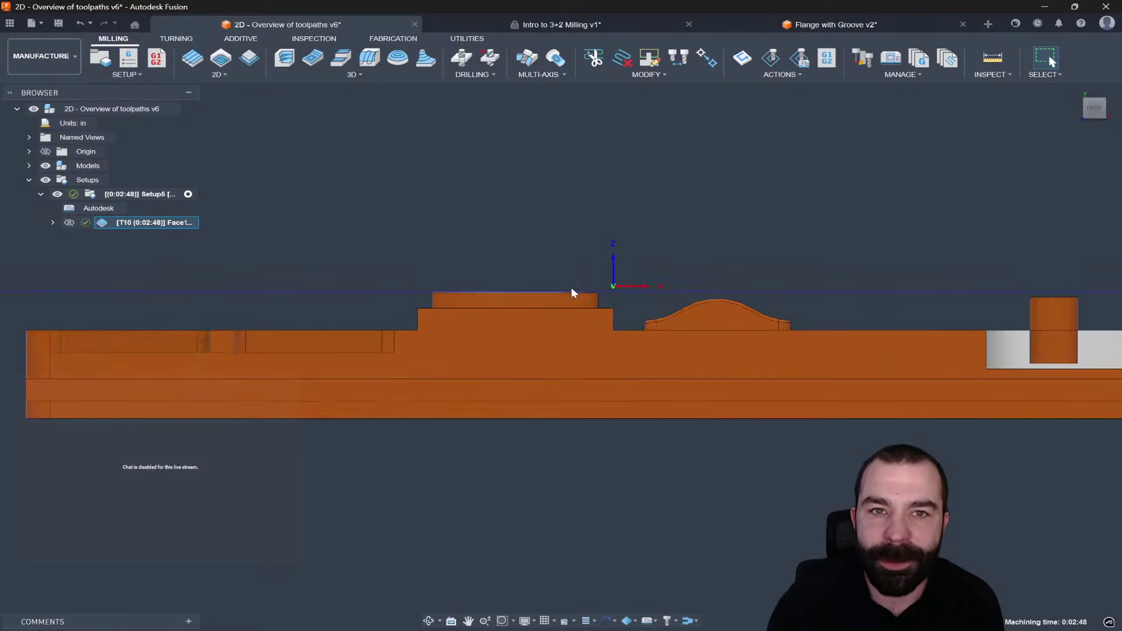
scroll(634, 294, up, 5)
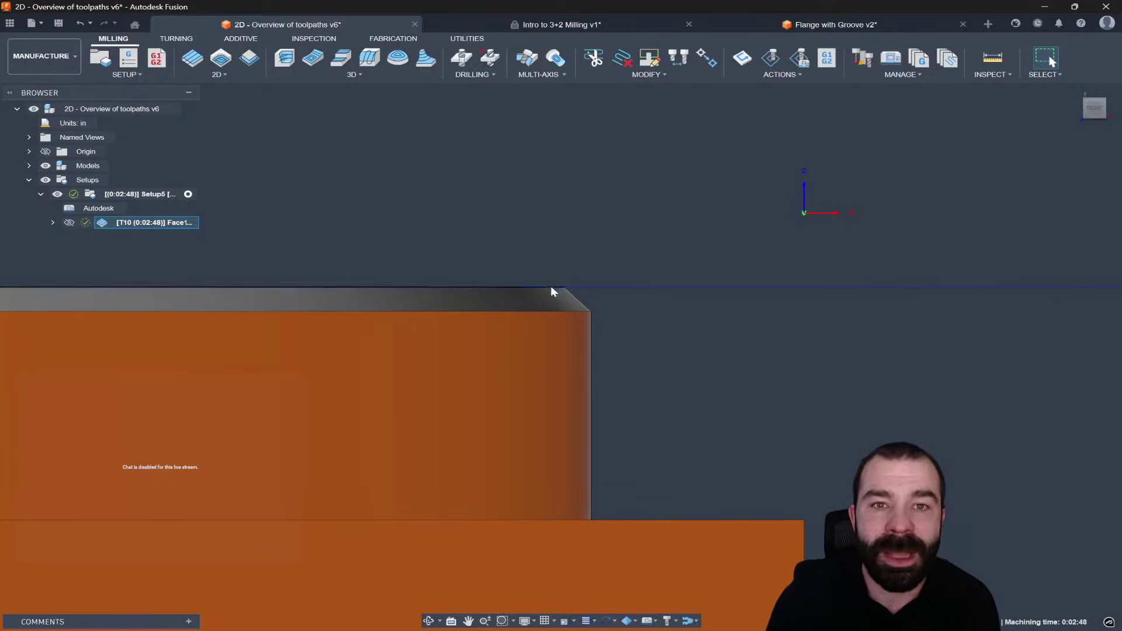
scroll(562, 289, down, 2)
scroll(563, 292, down, 3)
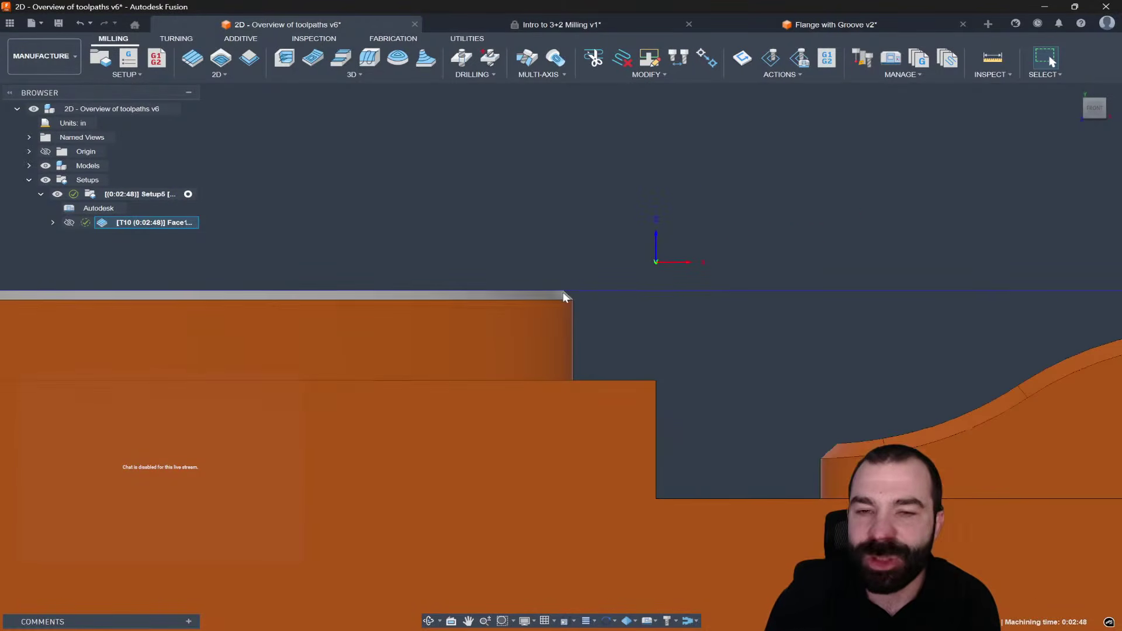
Step: Set the Face operation's bottom height offset to 0.01 in from the model top and check the regenerated toolpath level
double_click(134, 222)
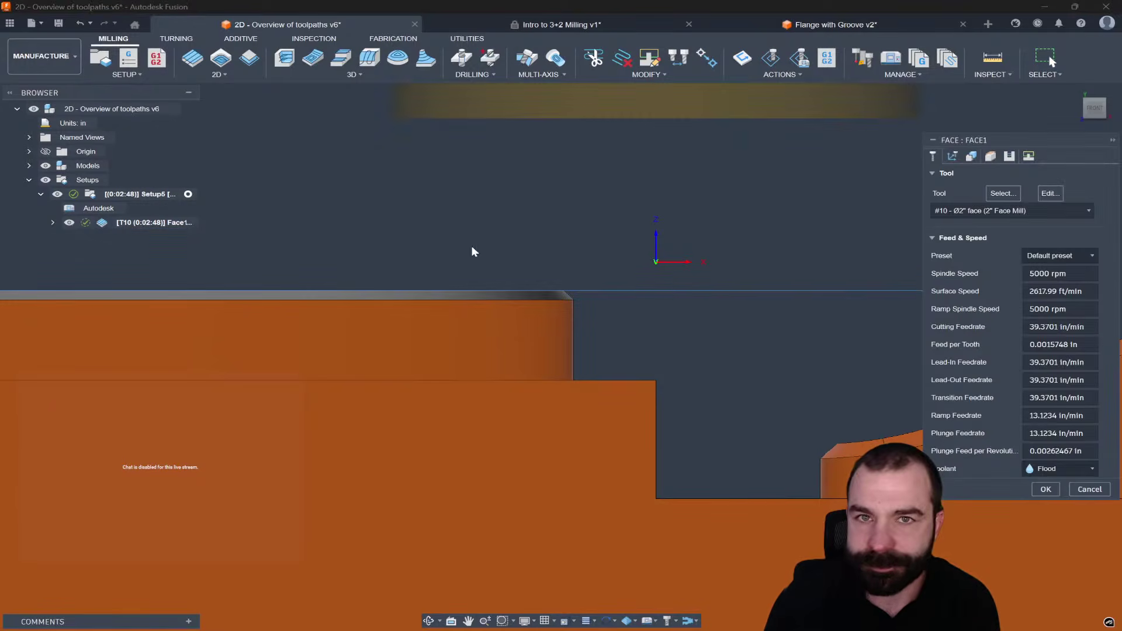
click(992, 157)
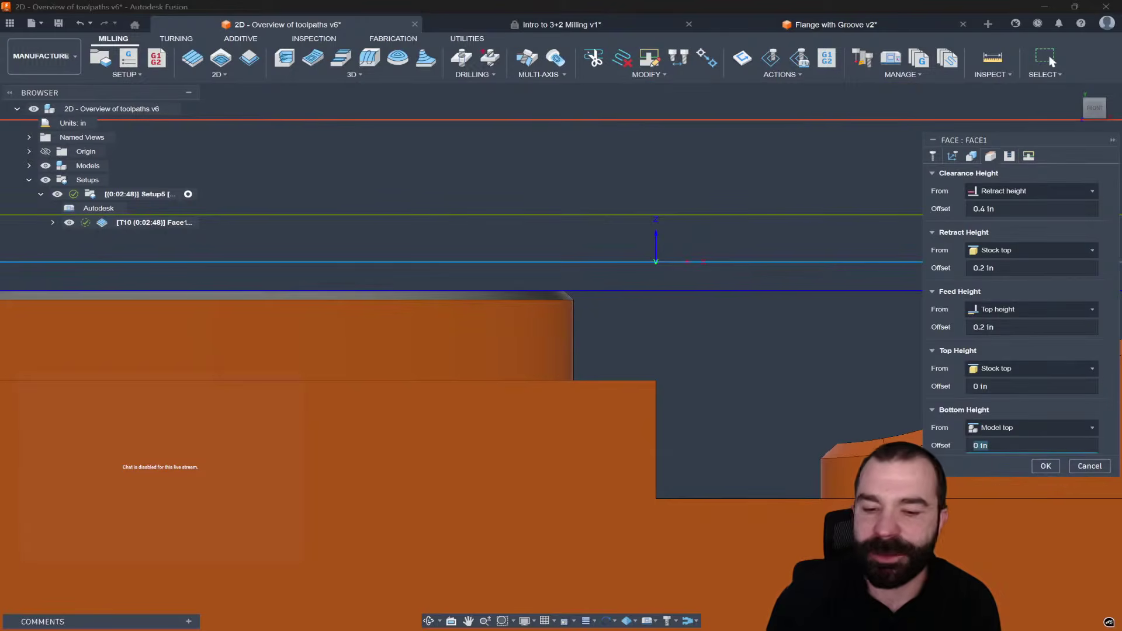
click(998, 445)
text(.01)
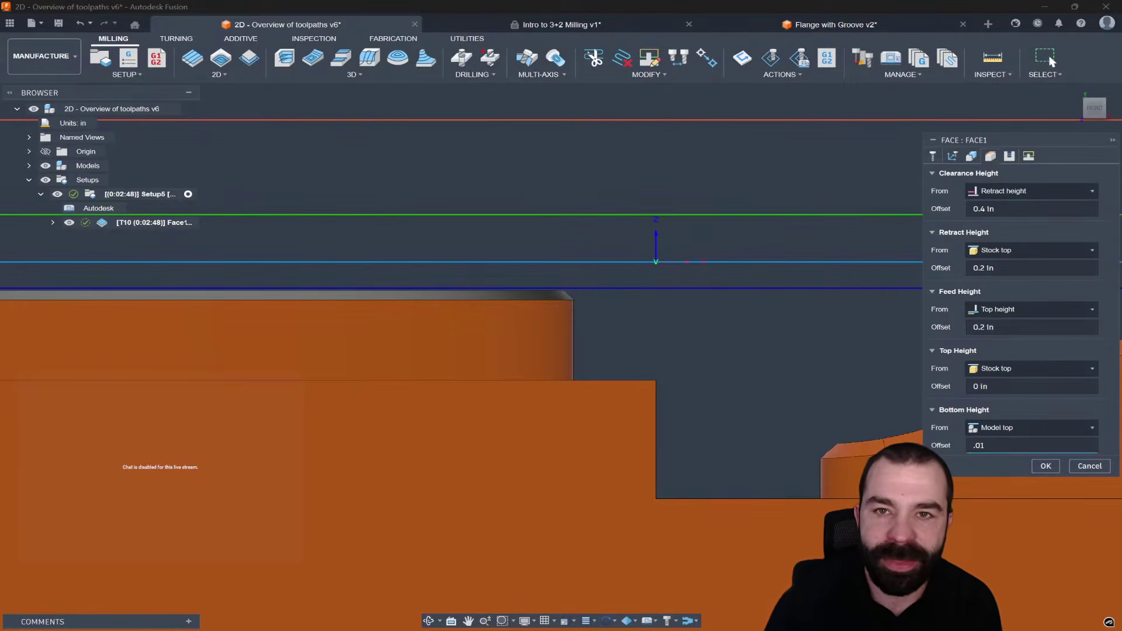
scroll(563, 290, up, 3)
scroll(561, 290, up, 1)
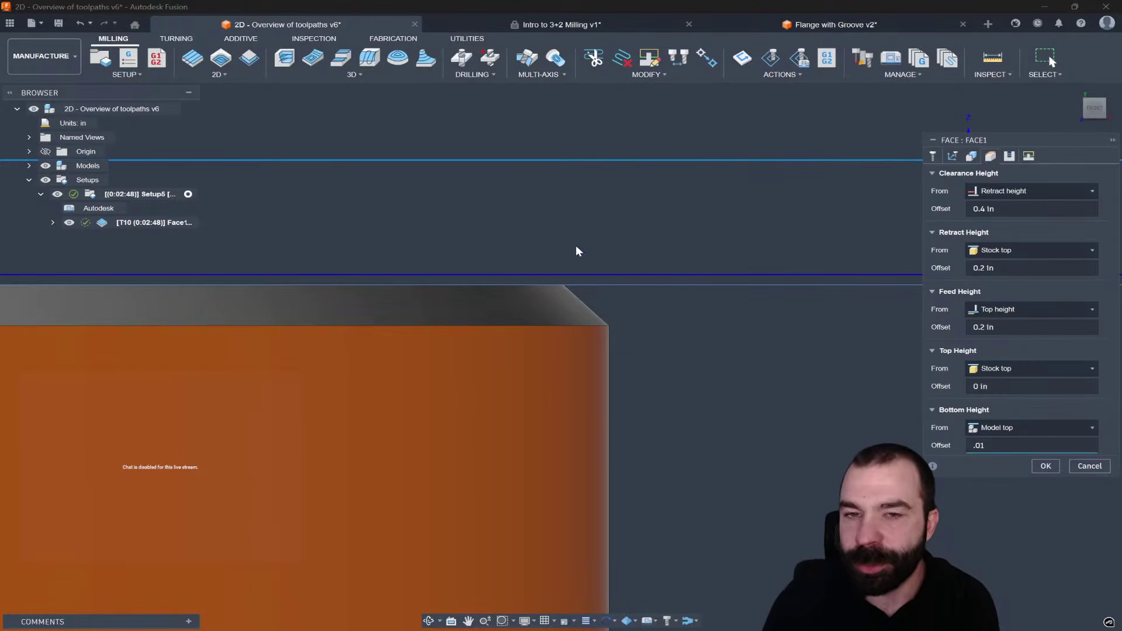
click(1045, 465)
scroll(668, 335, down, 5)
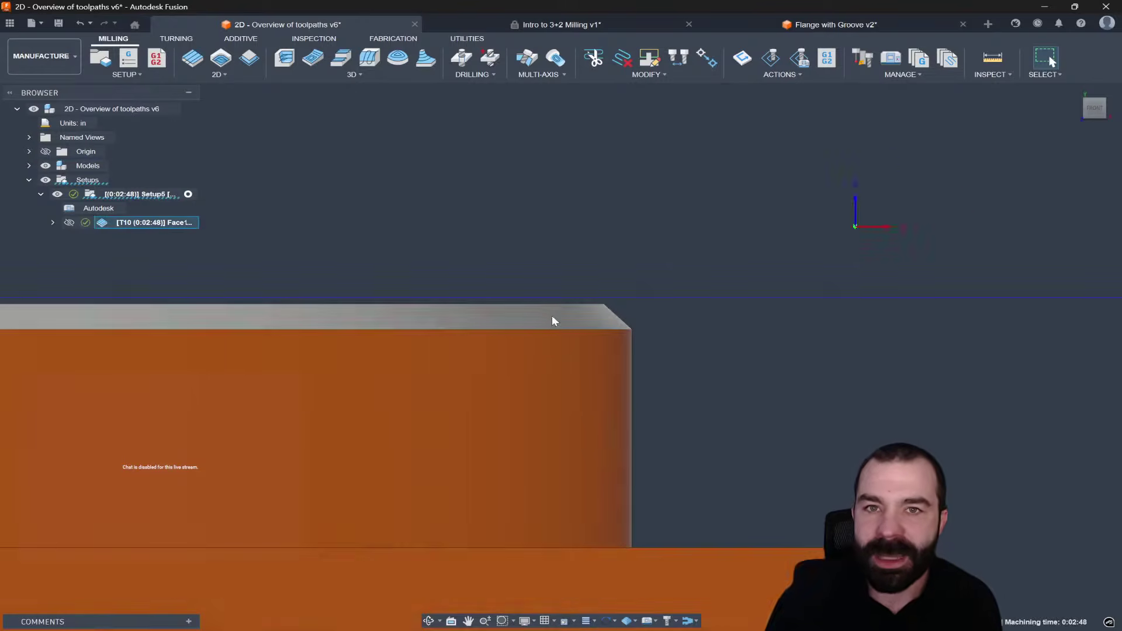
scroll(558, 310, up, 3)
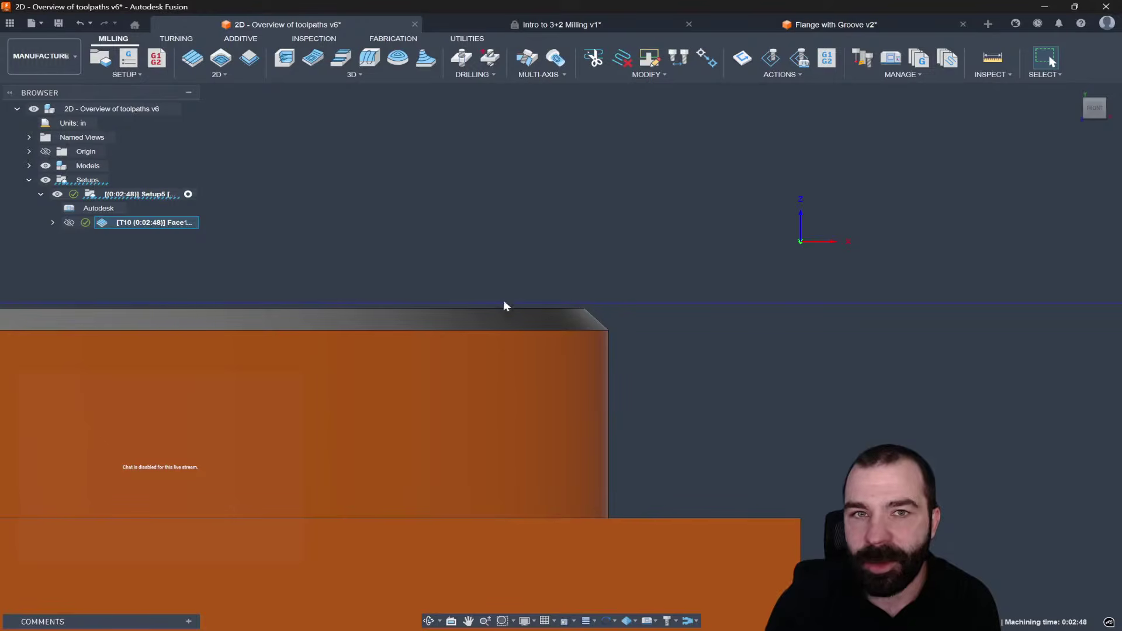
Step: Set the Face operation's bottom height offset back to 0 in from the model top and regenerate the toolpath
double_click(111, 223)
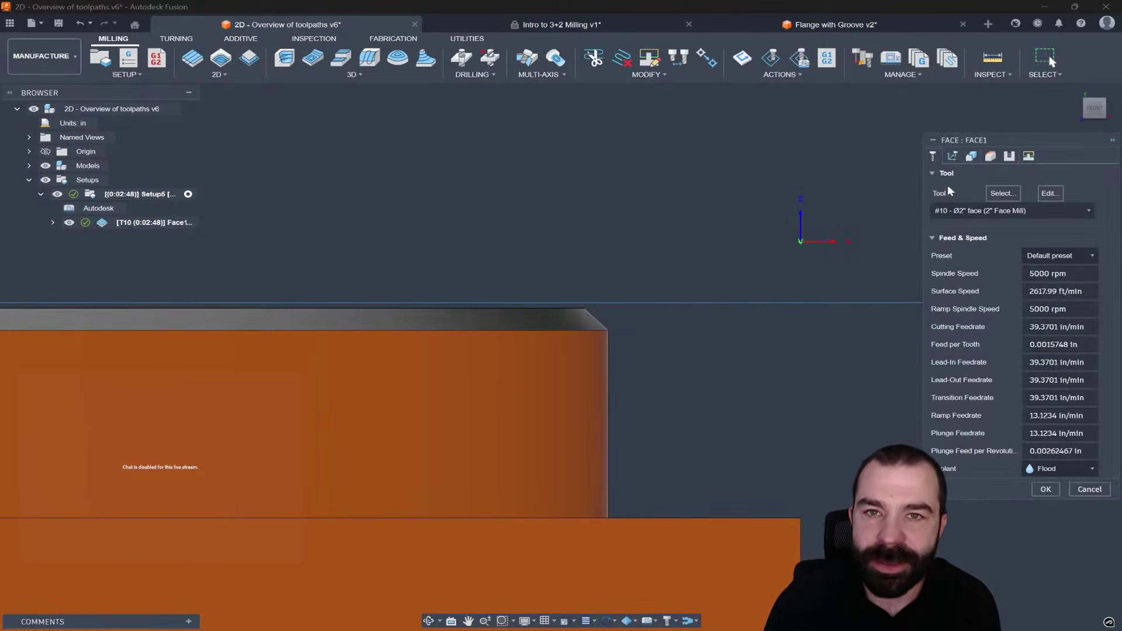
click(989, 156)
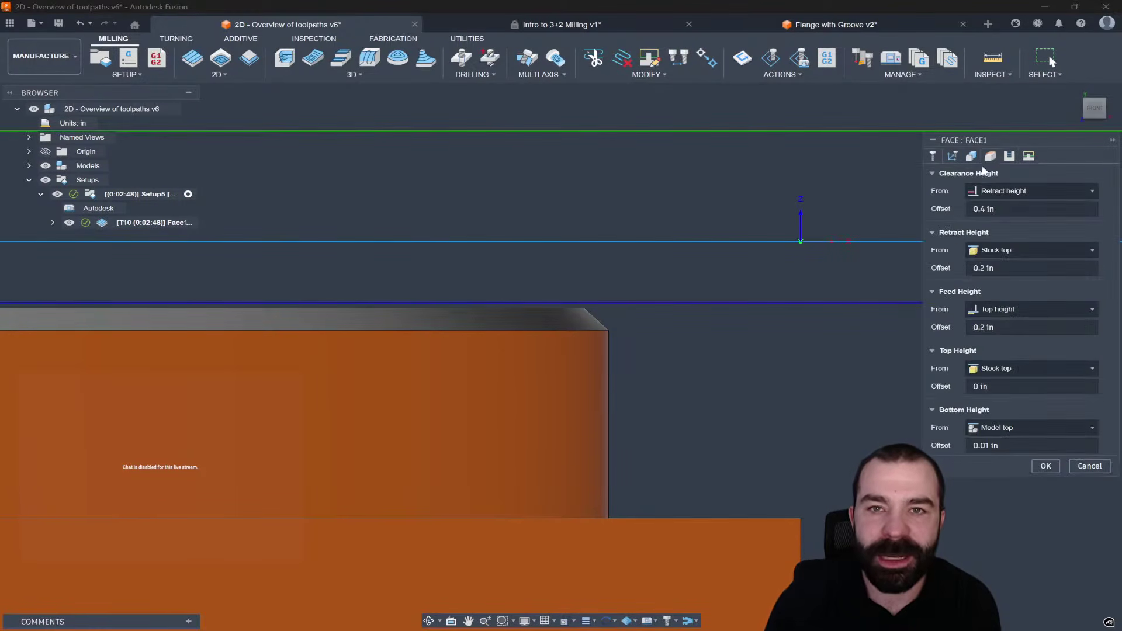
click(1012, 446)
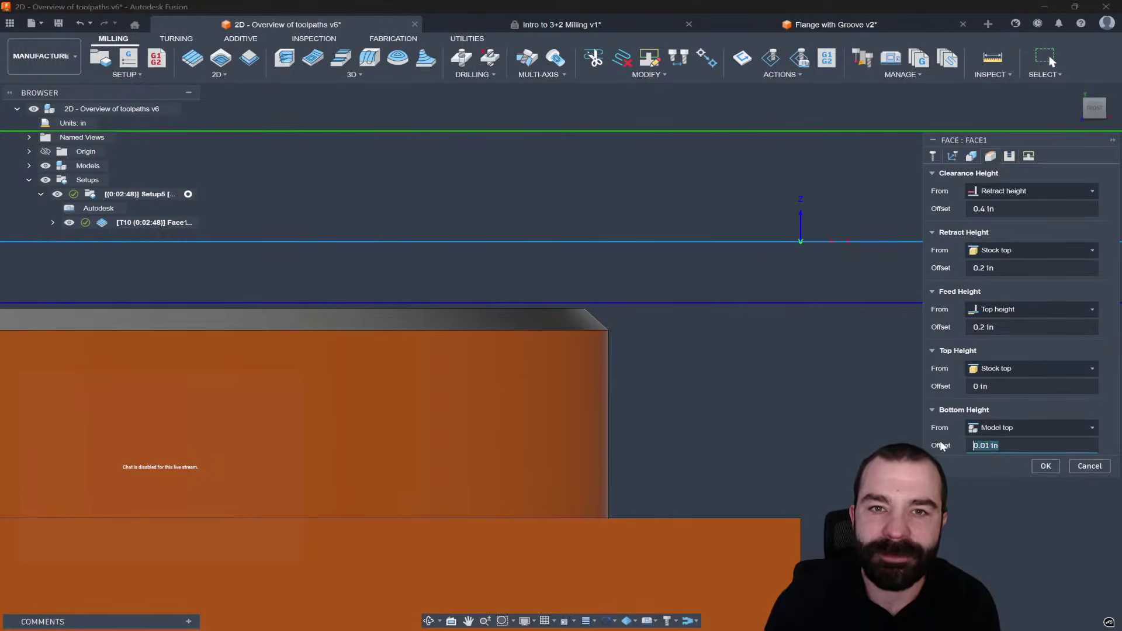
text(0.)
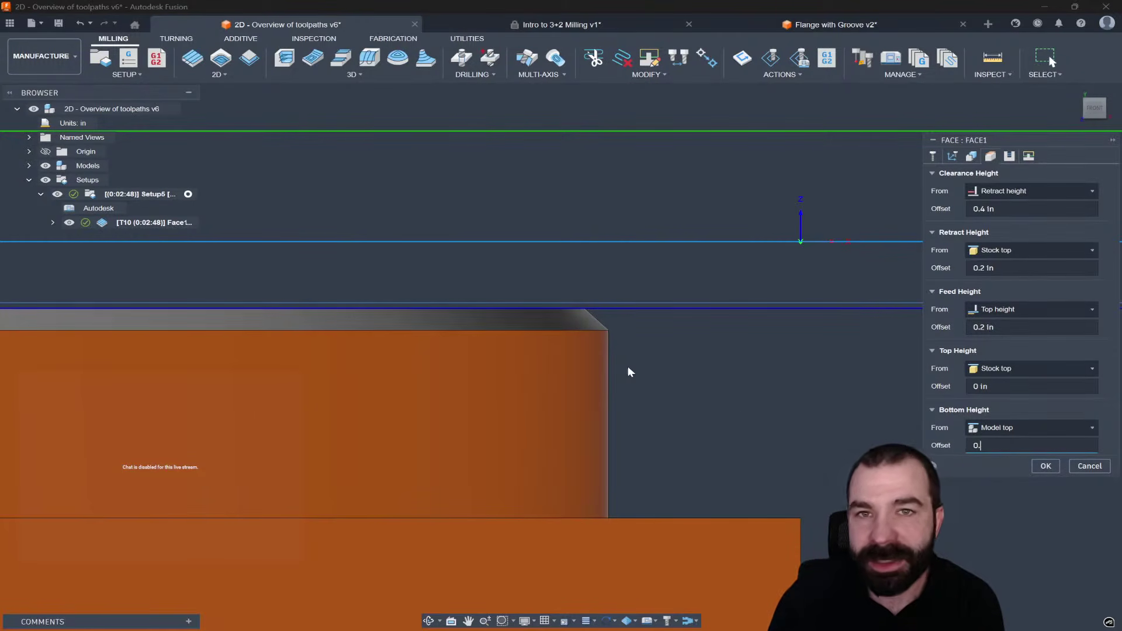
scroll(628, 366, down, 3)
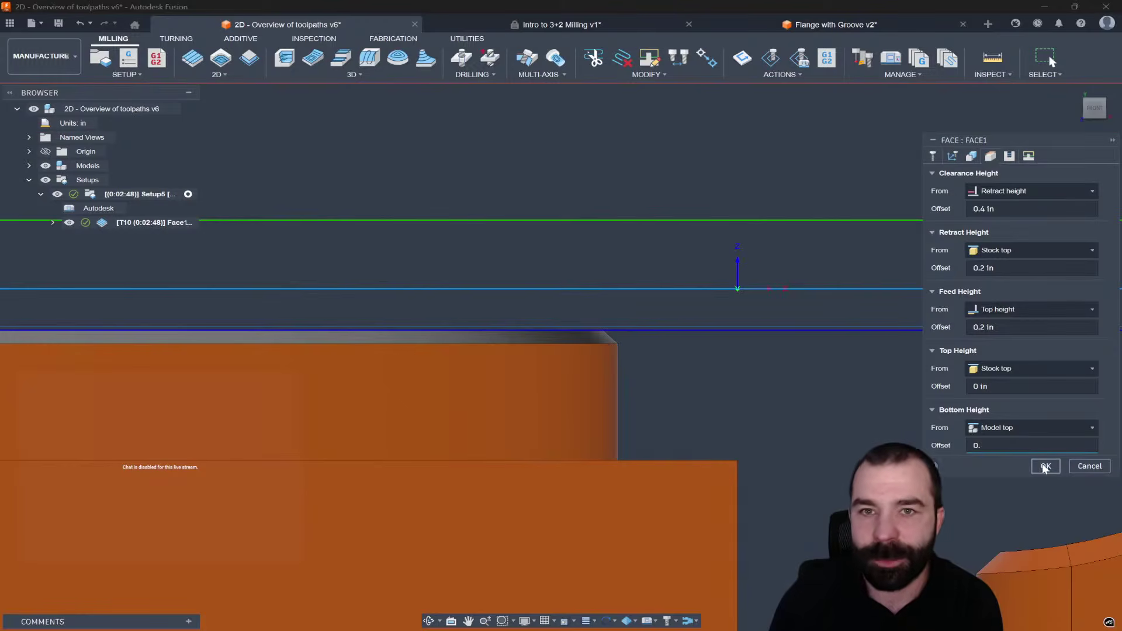
click(1032, 465)
scroll(807, 337, down, 3)
scroll(776, 338, down, 2)
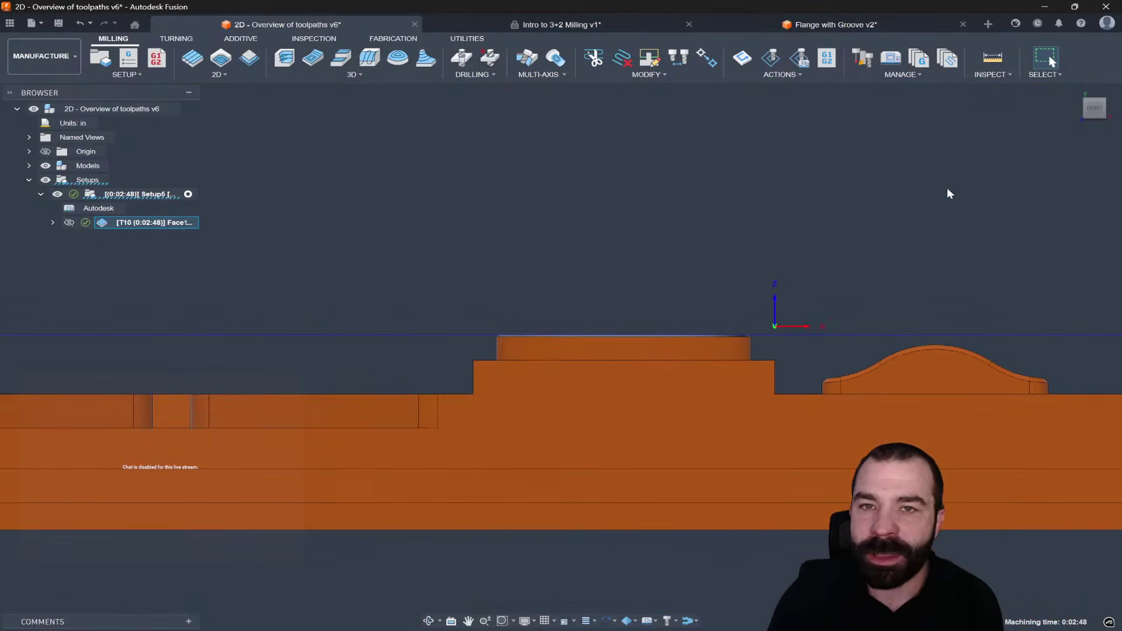
Step: Start a 2D Adaptive Clearing operation with the #1 1/2" flat endmill
click(1087, 104)
scroll(576, 366, down, 3)
scroll(476, 444, up, 5)
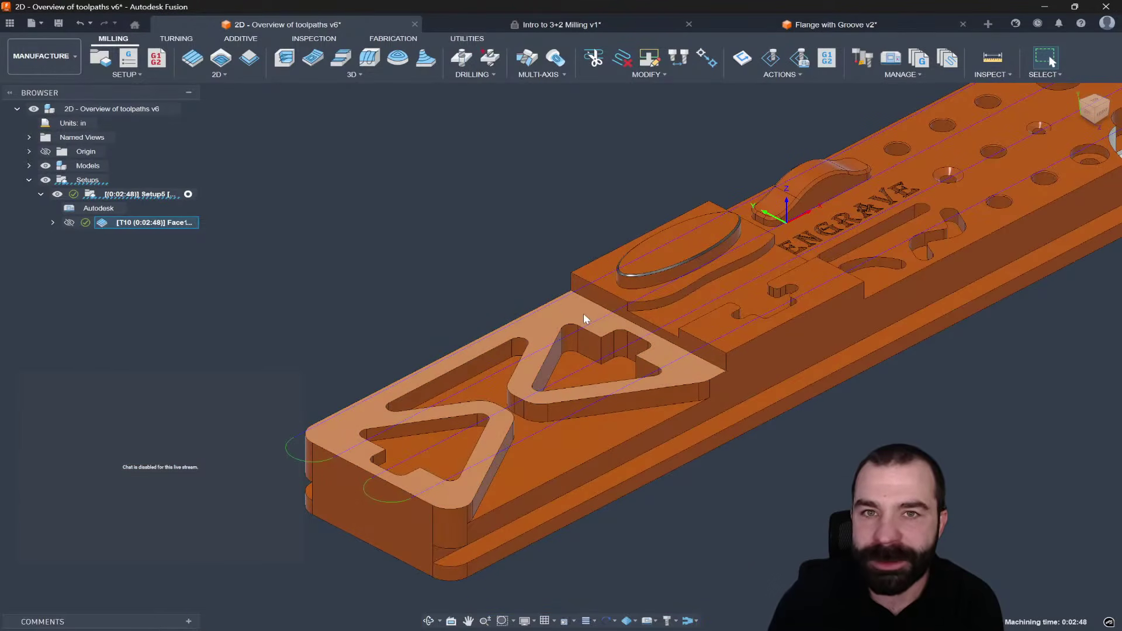
click(193, 57)
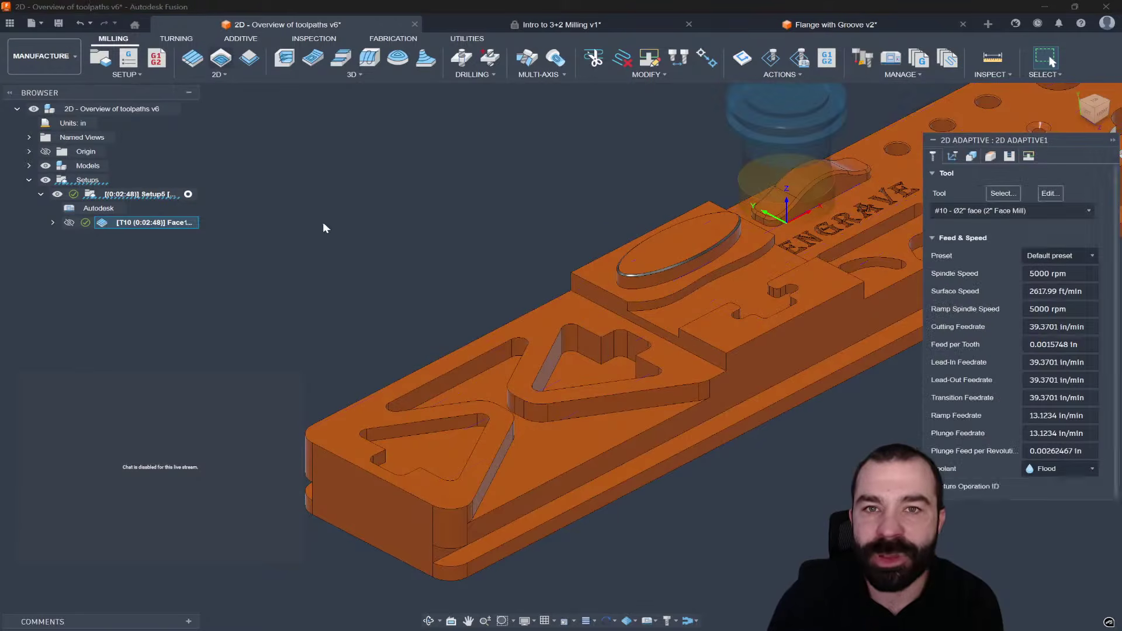
click(972, 211)
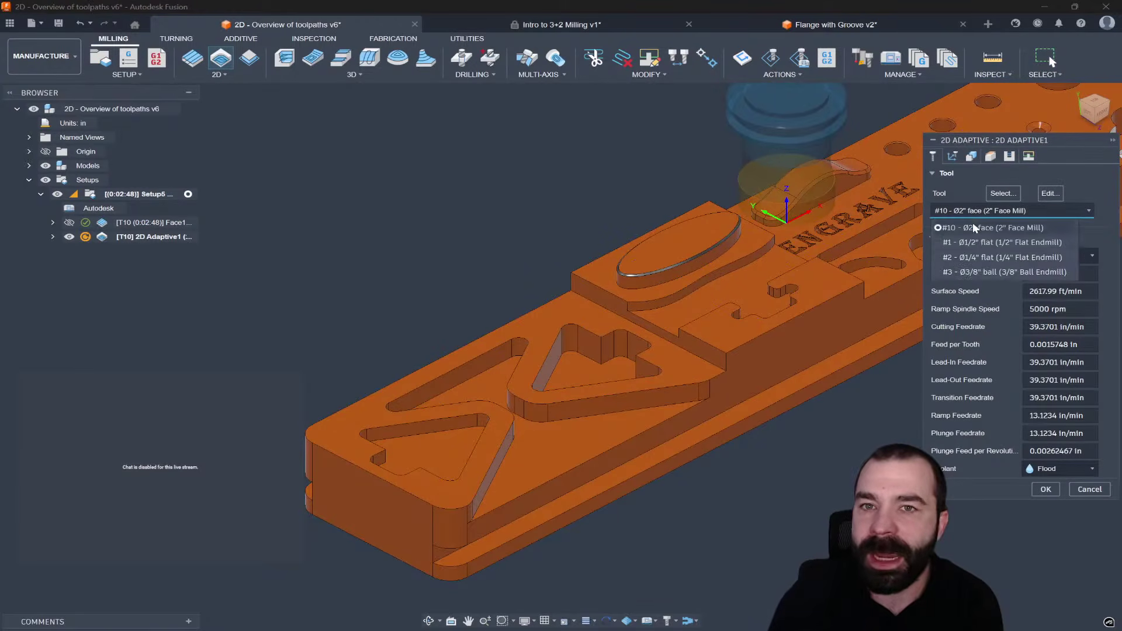
click(971, 242)
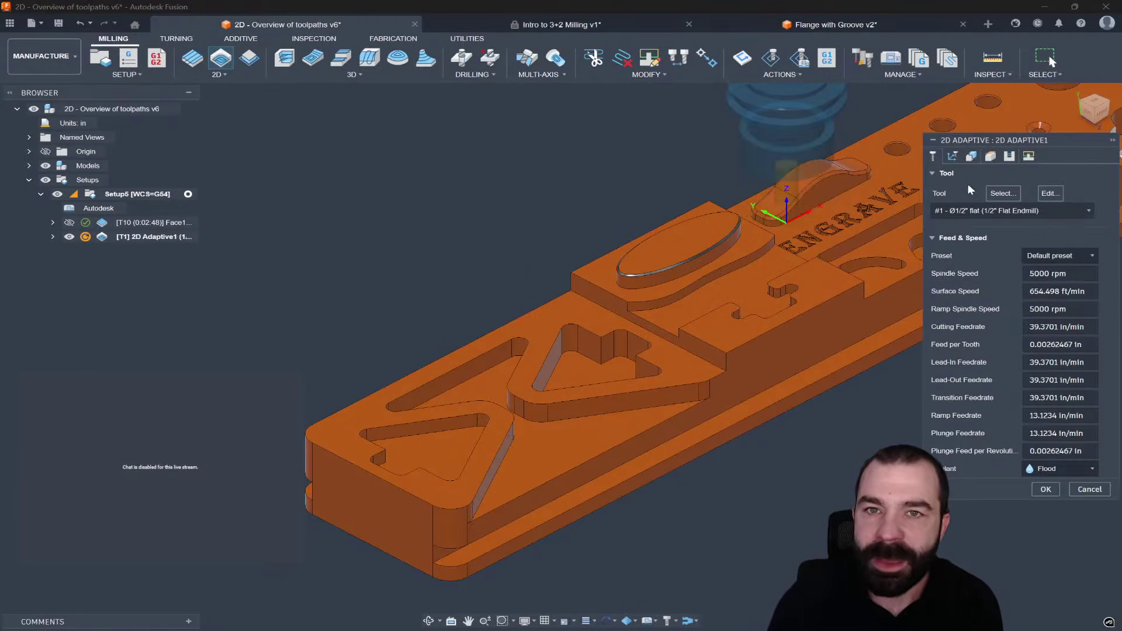
Step: Select the straight edge at the base of the raised block as the open-chain pocket, covering the lower face with the triangular pockets
click(970, 156)
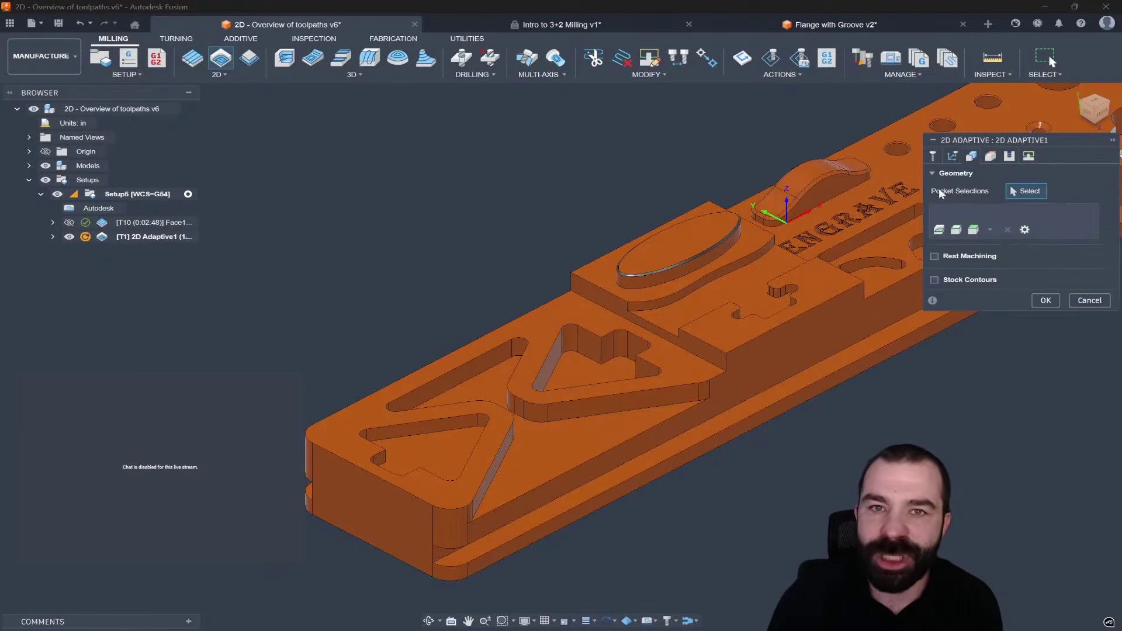
click(691, 356)
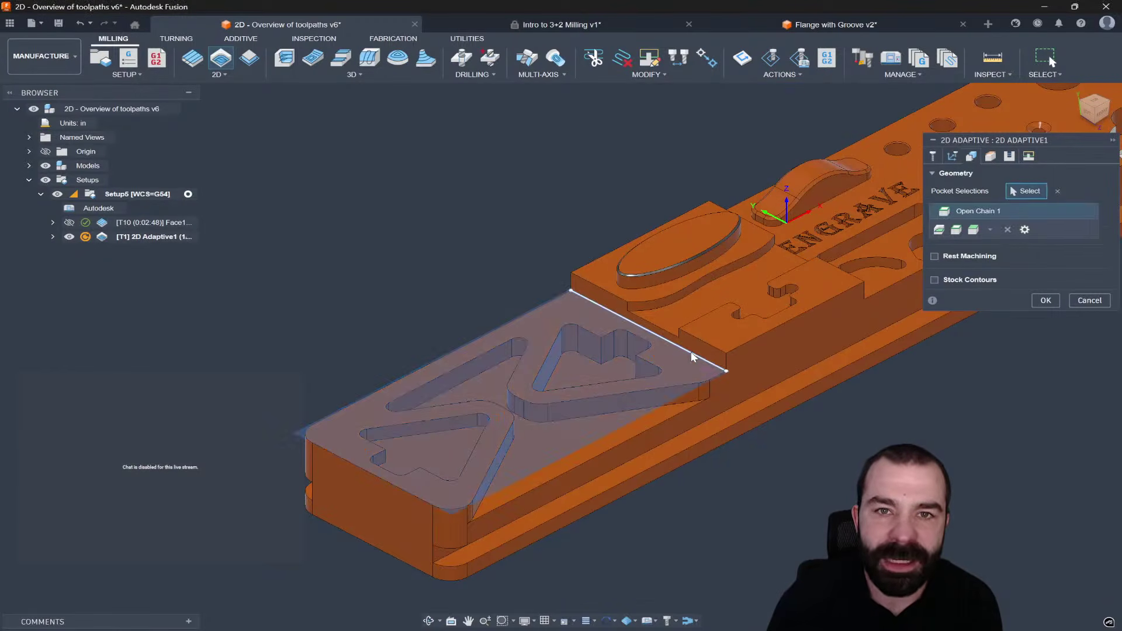
click(990, 156)
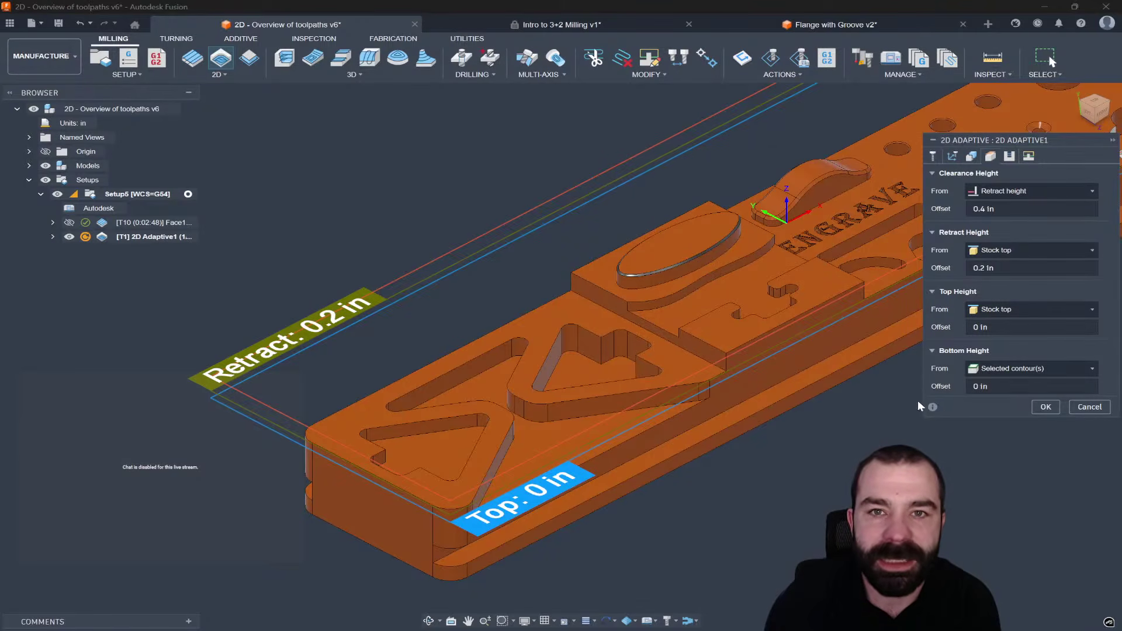
scroll(723, 366, up, 3)
scroll(722, 365, up, 2)
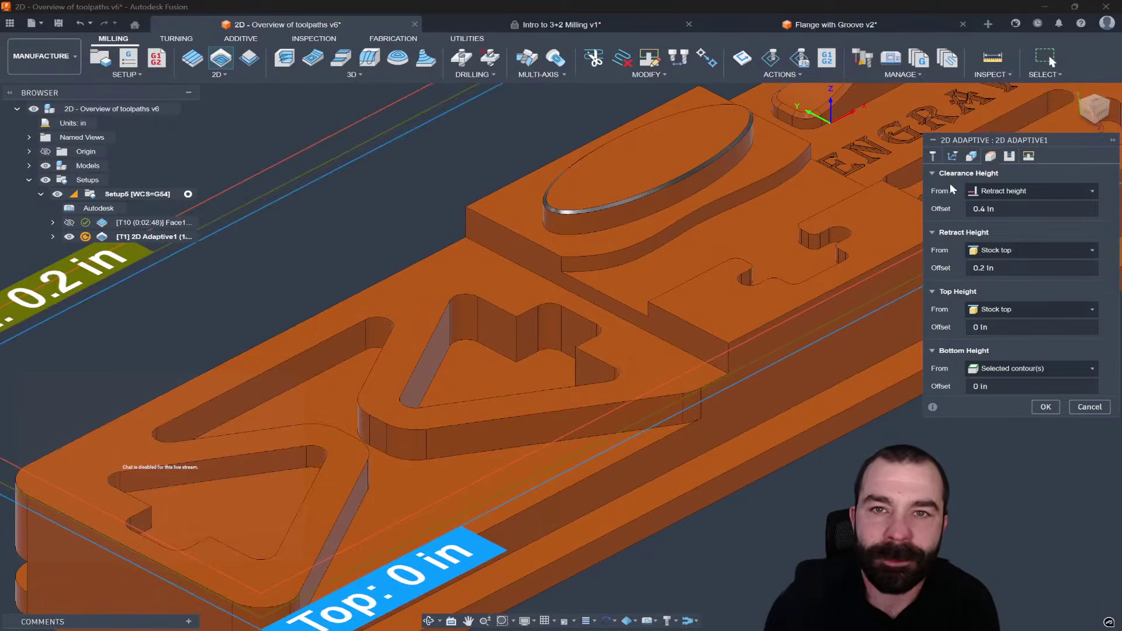
click(951, 155)
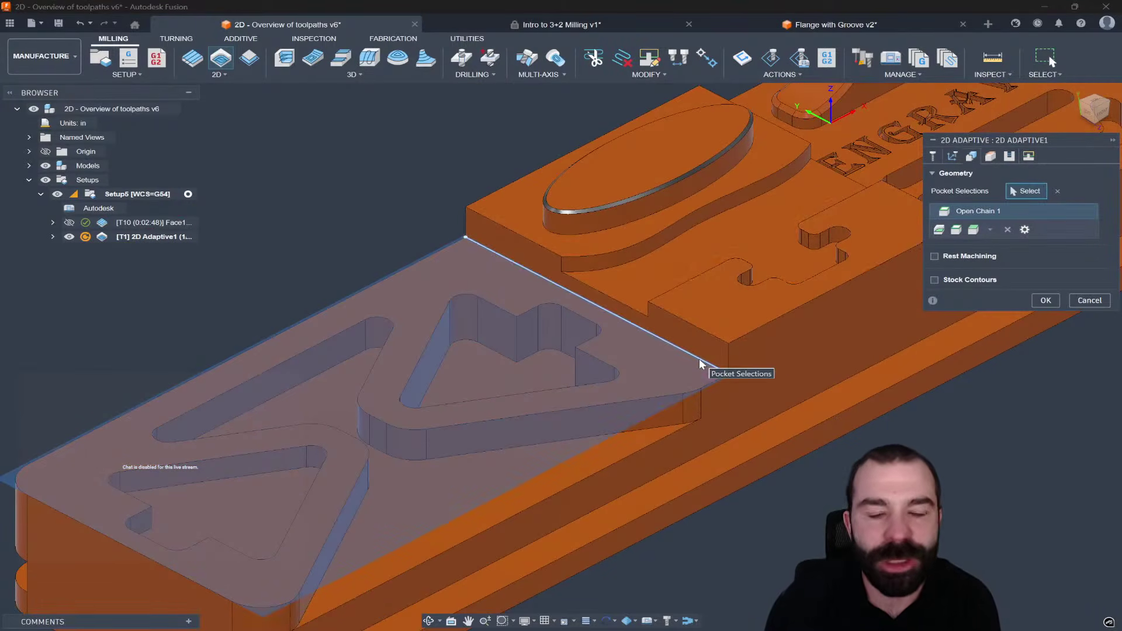
Step: Set the adaptive operation's top height to start from Model top and generate the toolpath
click(991, 157)
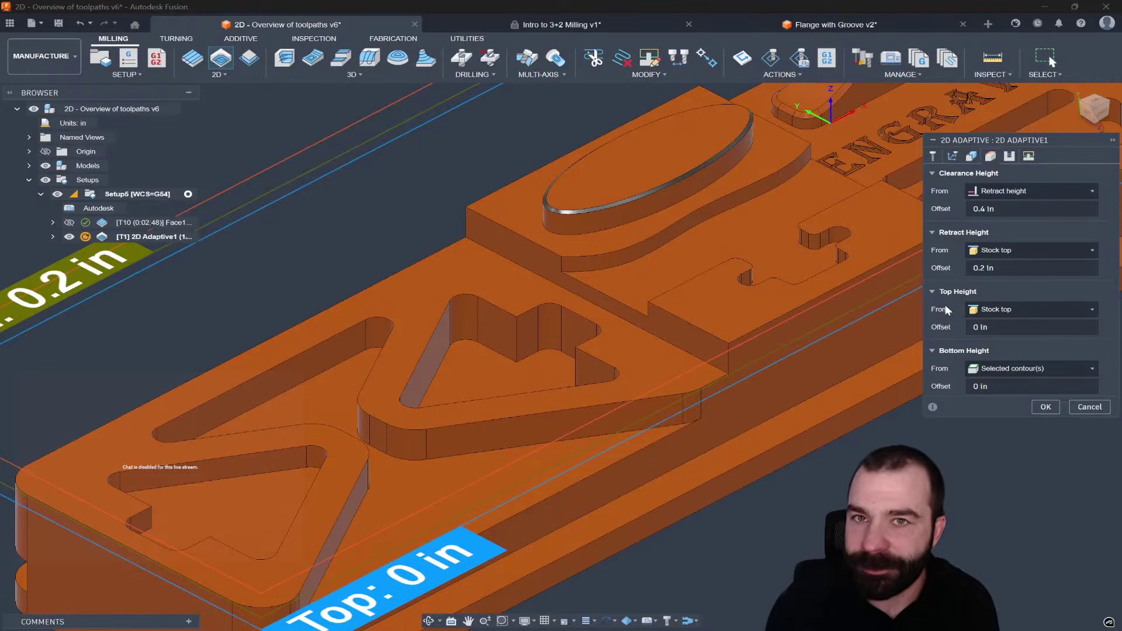
click(1009, 157)
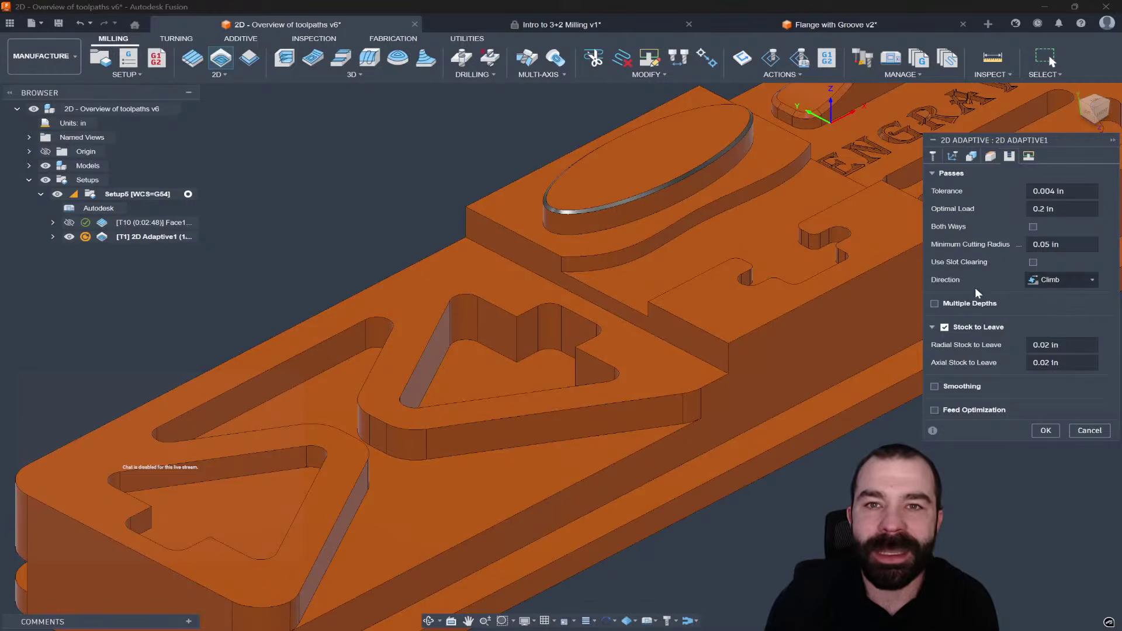
mouse_move(957, 310)
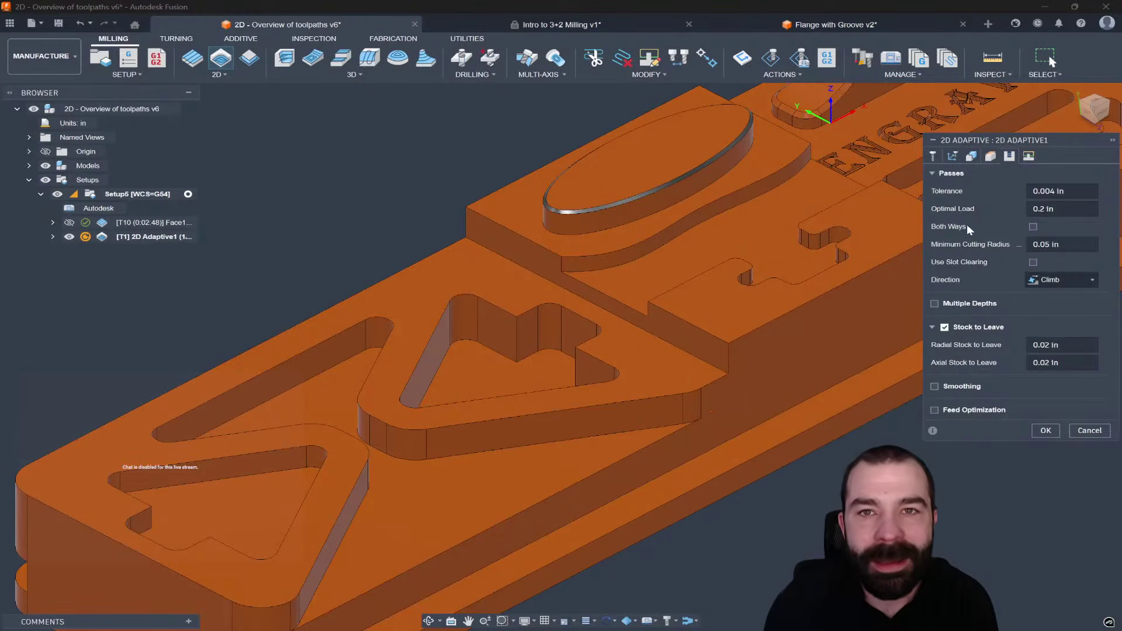
click(989, 157)
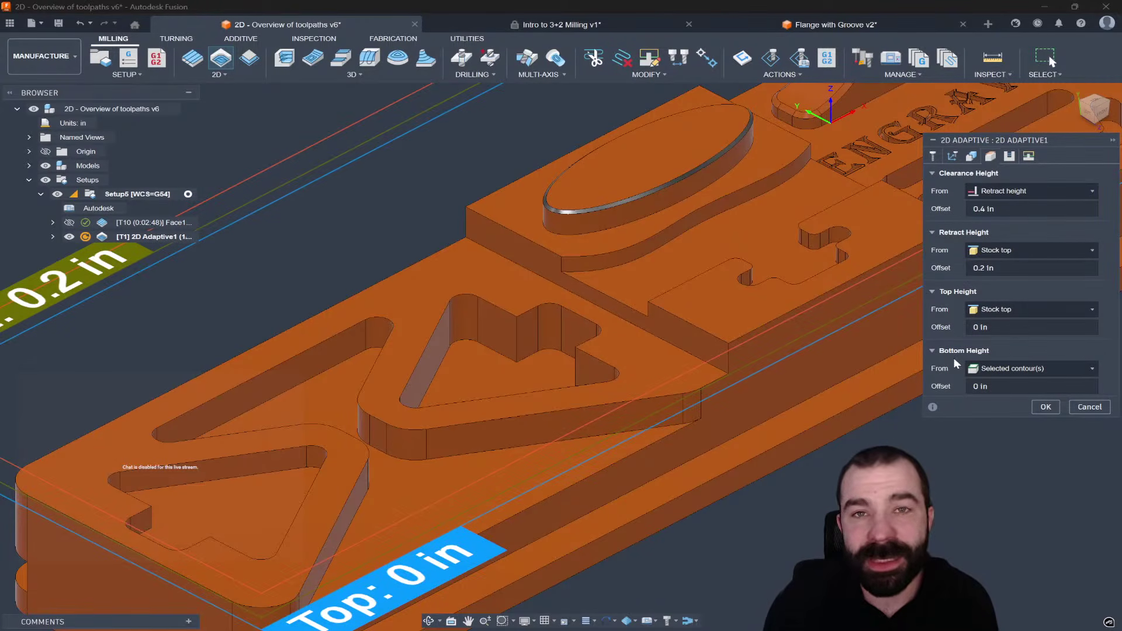
click(983, 314)
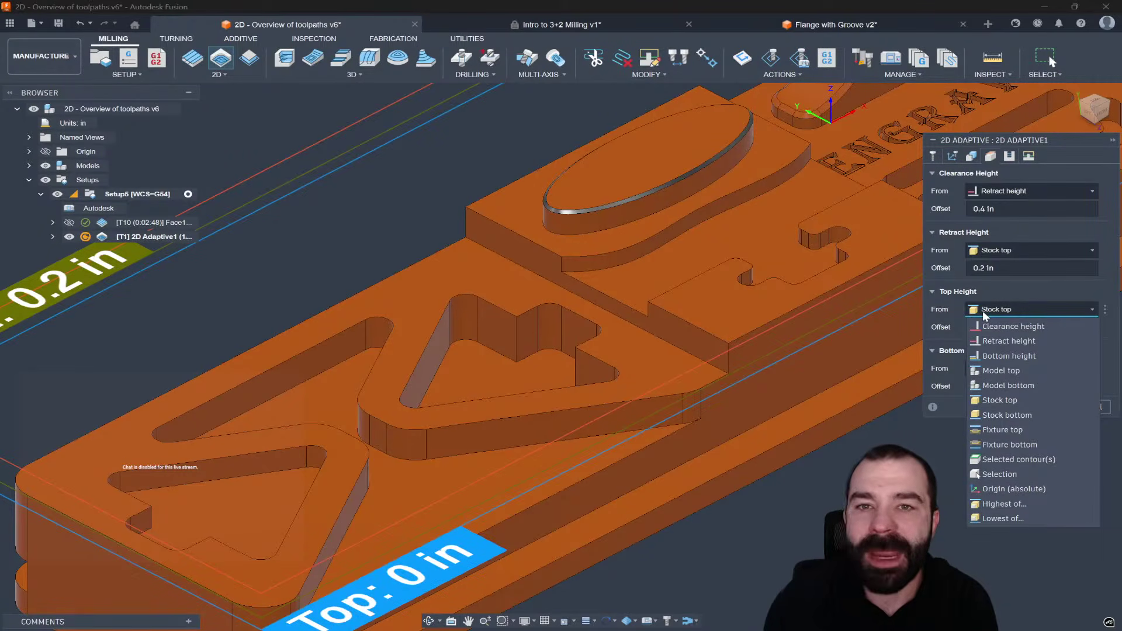
click(996, 369)
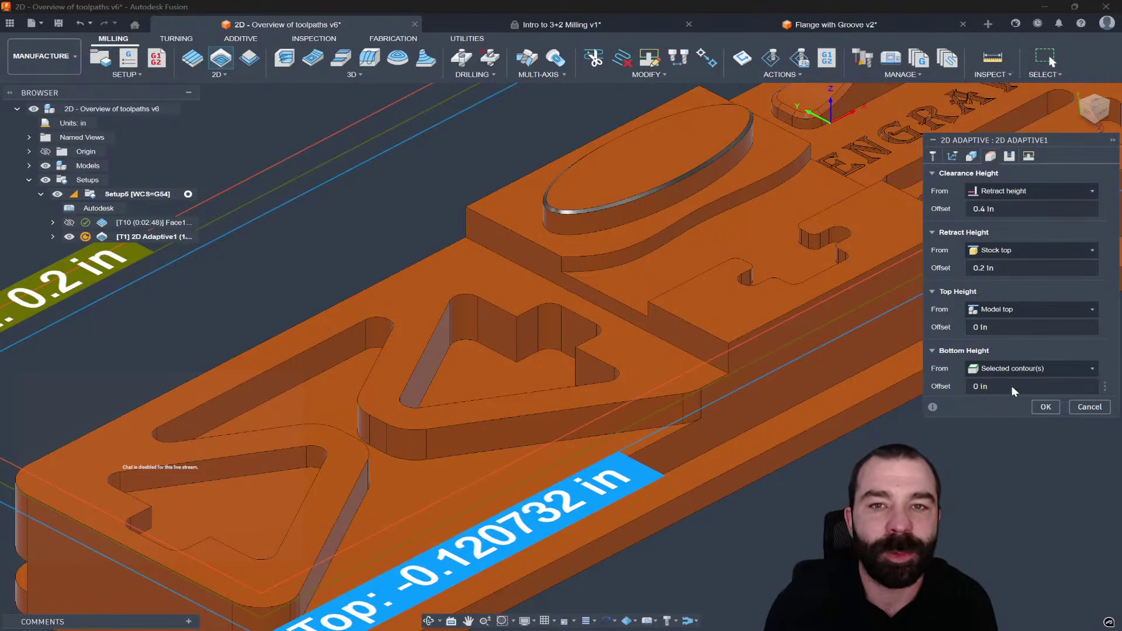
click(1040, 406)
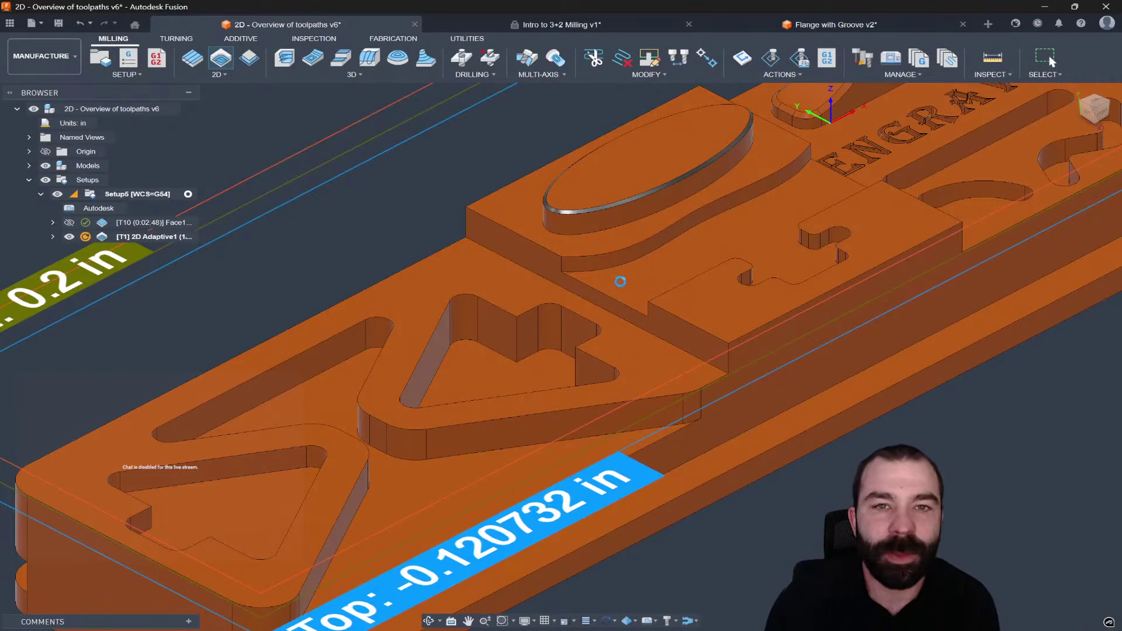
shift+middle_drag(633, 279, 601, 292)
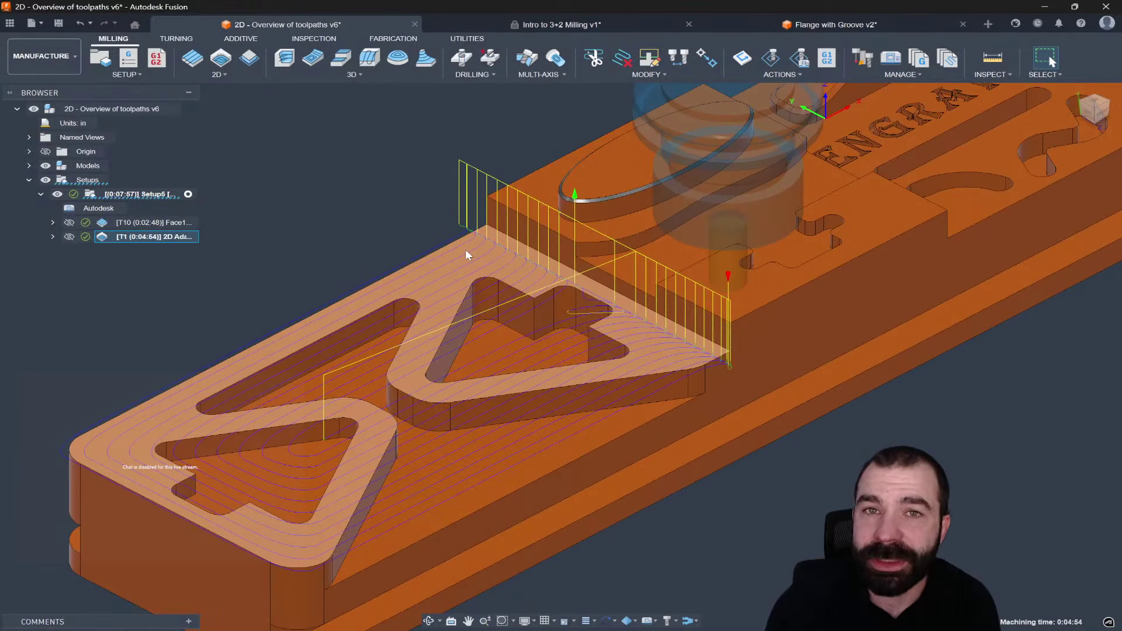
Step: Enable Multiple Depths on the first 2D Adaptive with a 0.25 in maximum roughing stepdown and inspect the regenerated passes
double_click(111, 238)
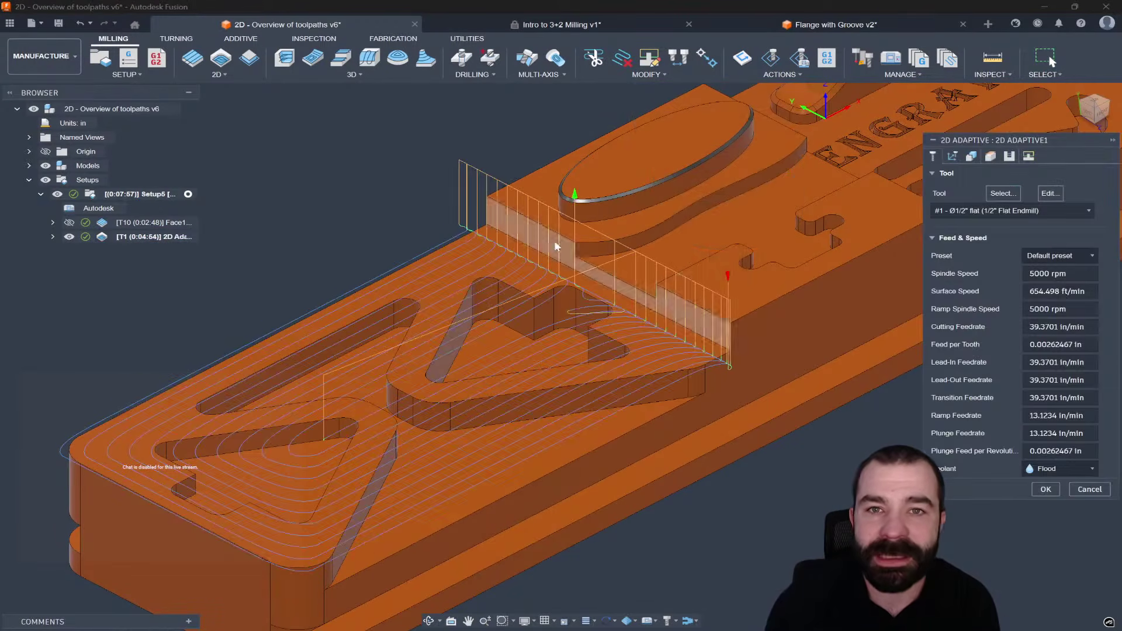
click(1009, 157)
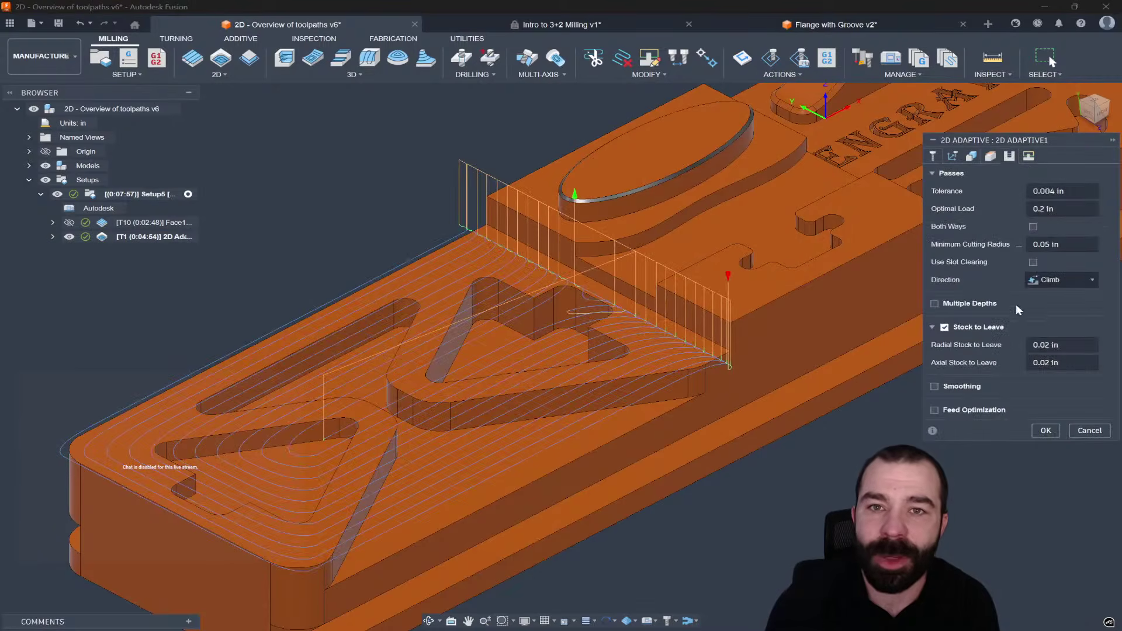
click(934, 304)
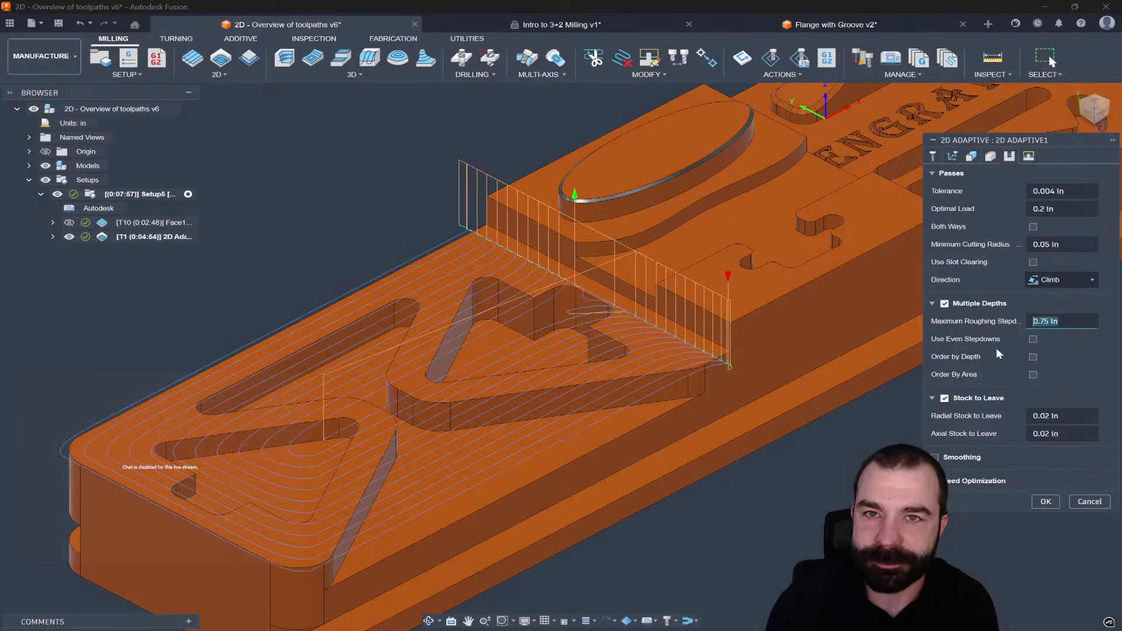
text(0.25)
key(Return)
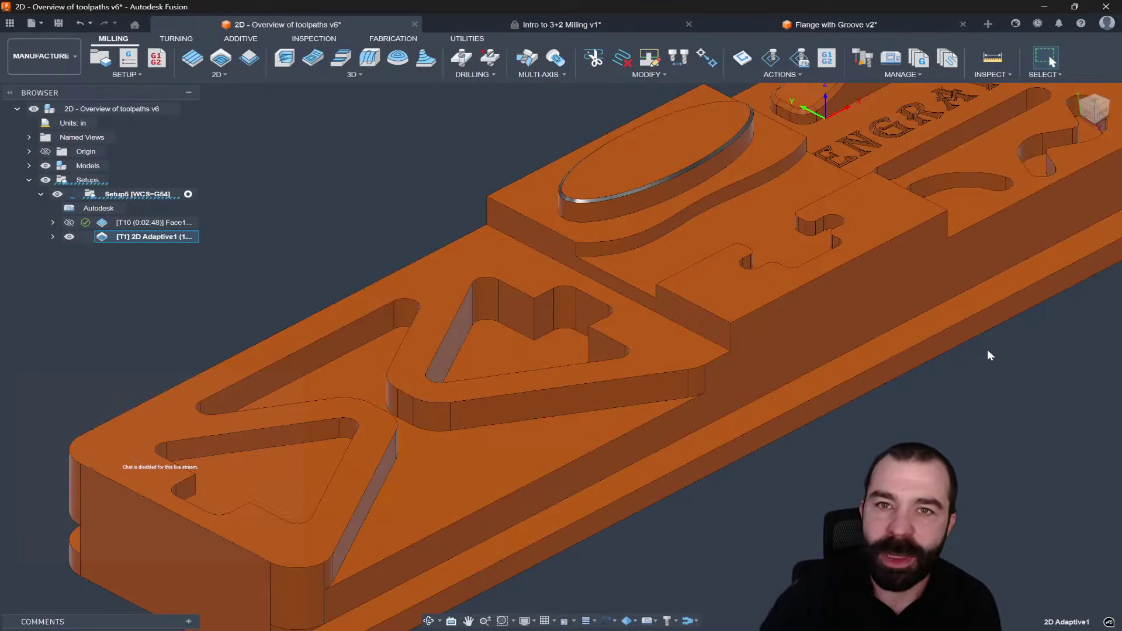
shift+middle_drag(623, 263, 341, 254)
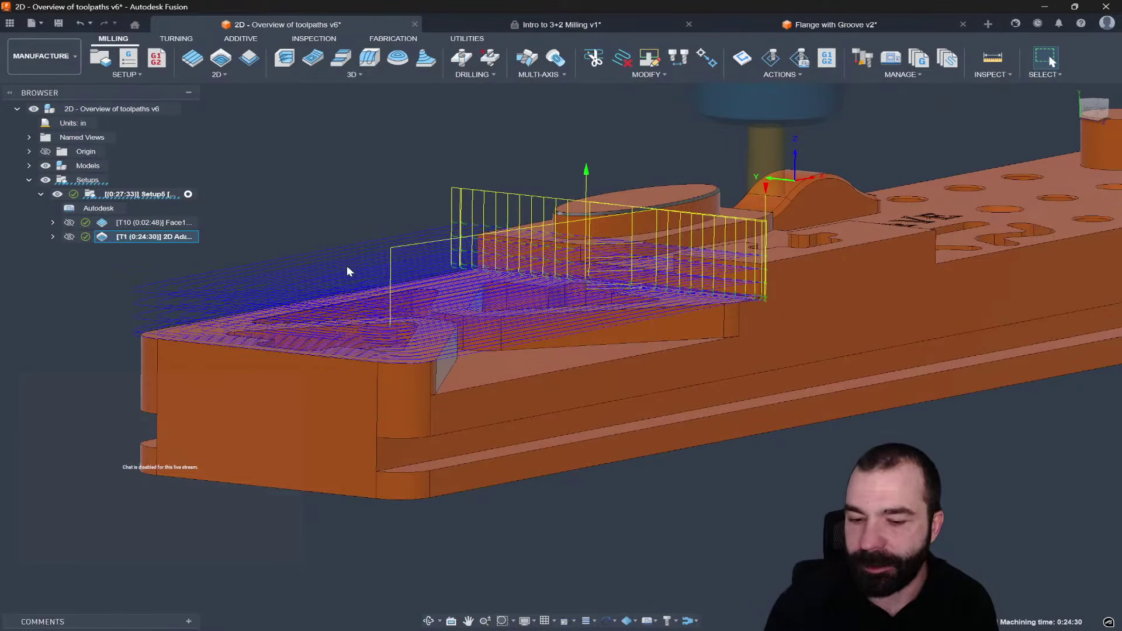
shift+middle_drag(359, 299, 514, 328)
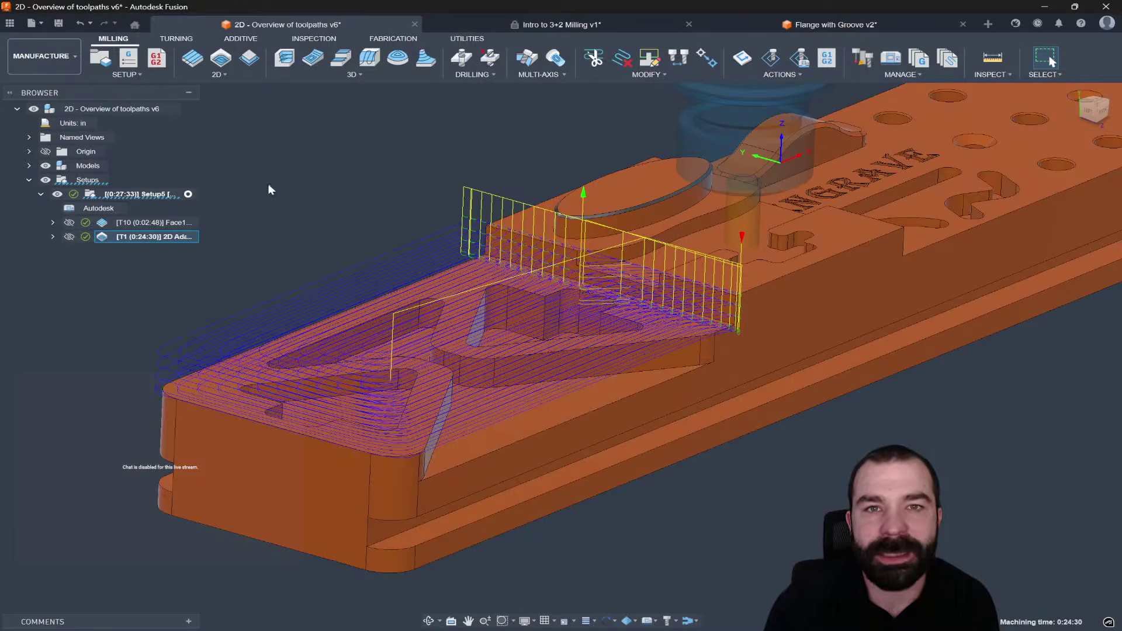
Step: Create a second 2D Adaptive with the 1/2" flat endmill on the open-sided pocket between the triangular walls, keeping the default heights
click(221, 58)
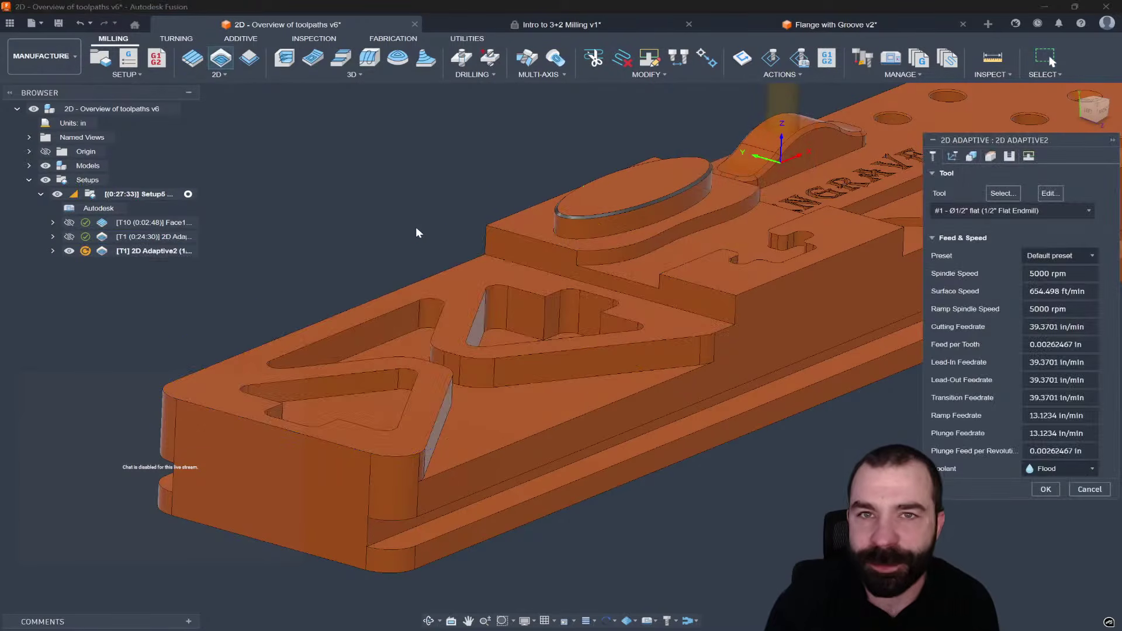
click(951, 156)
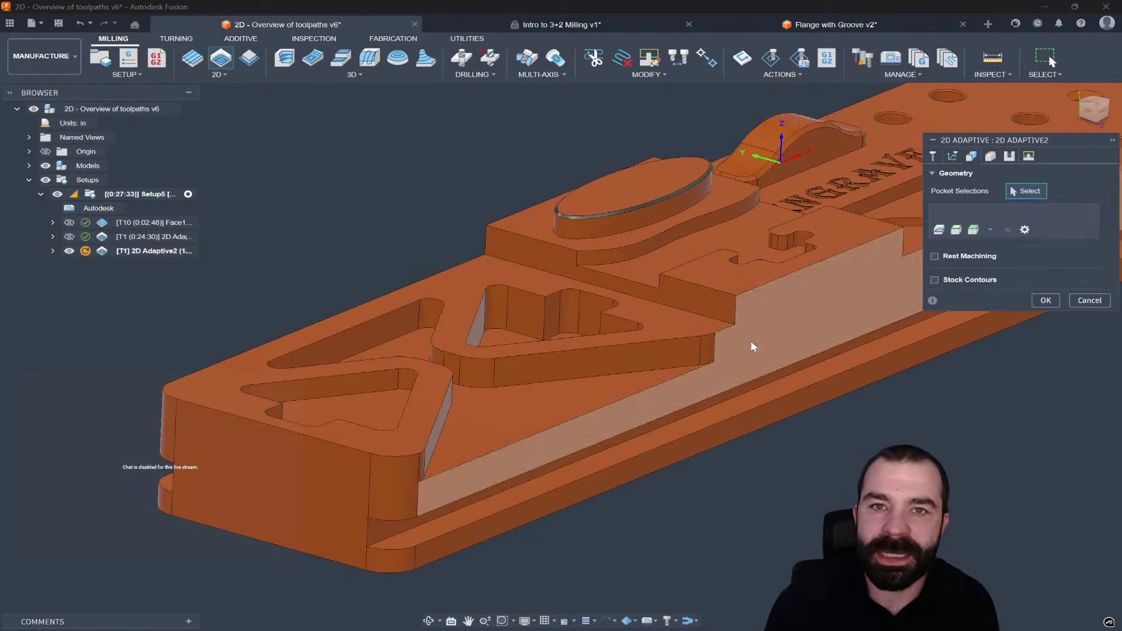
click(669, 368)
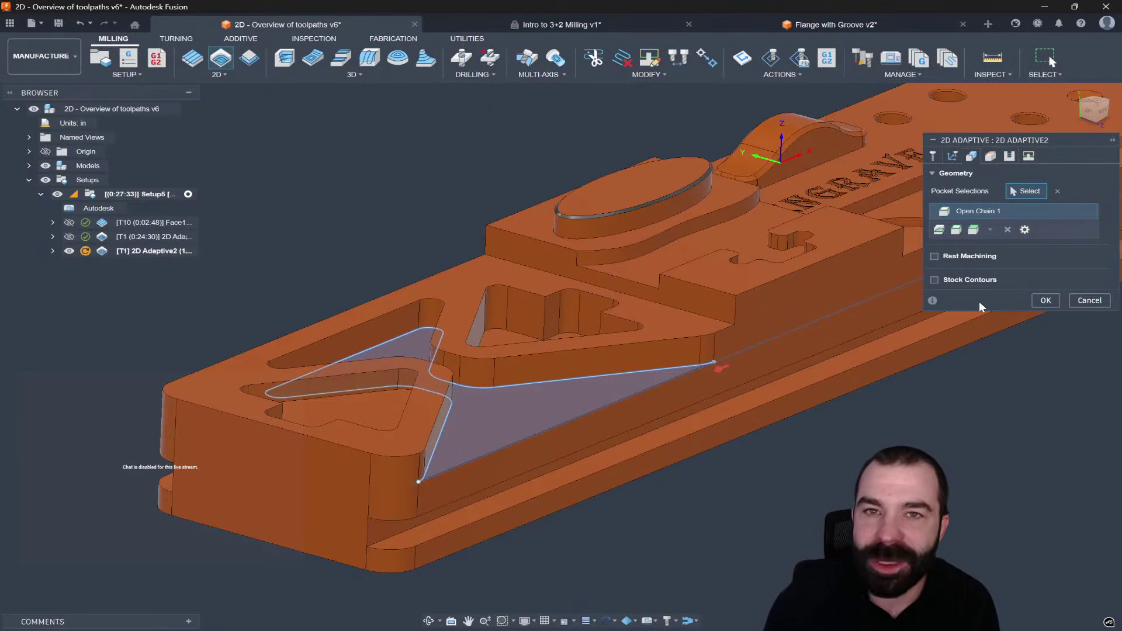
click(989, 156)
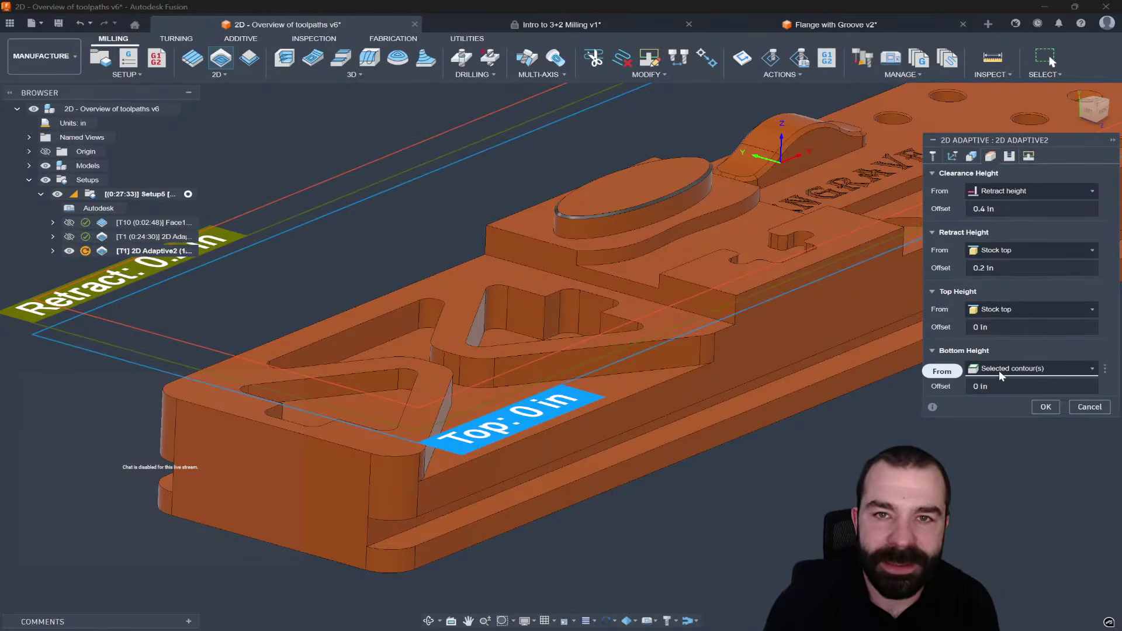
click(1045, 407)
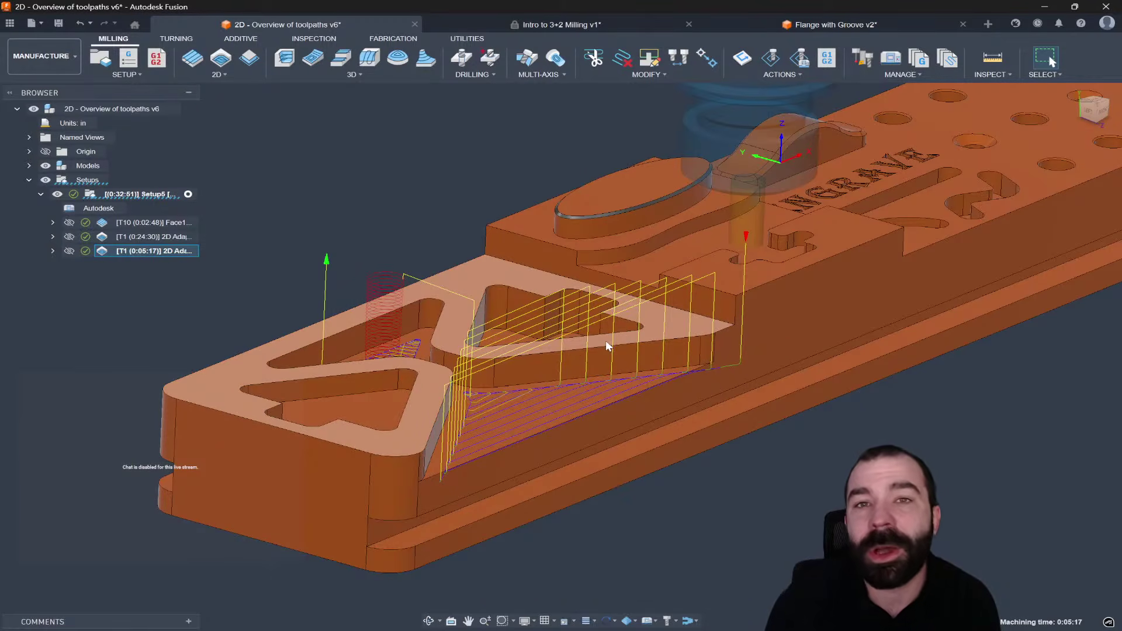
Step: Open the second 2D Adaptive's height settings and examine its retract and top heights against the toolpath's entry moves from the front
double_click(101, 251)
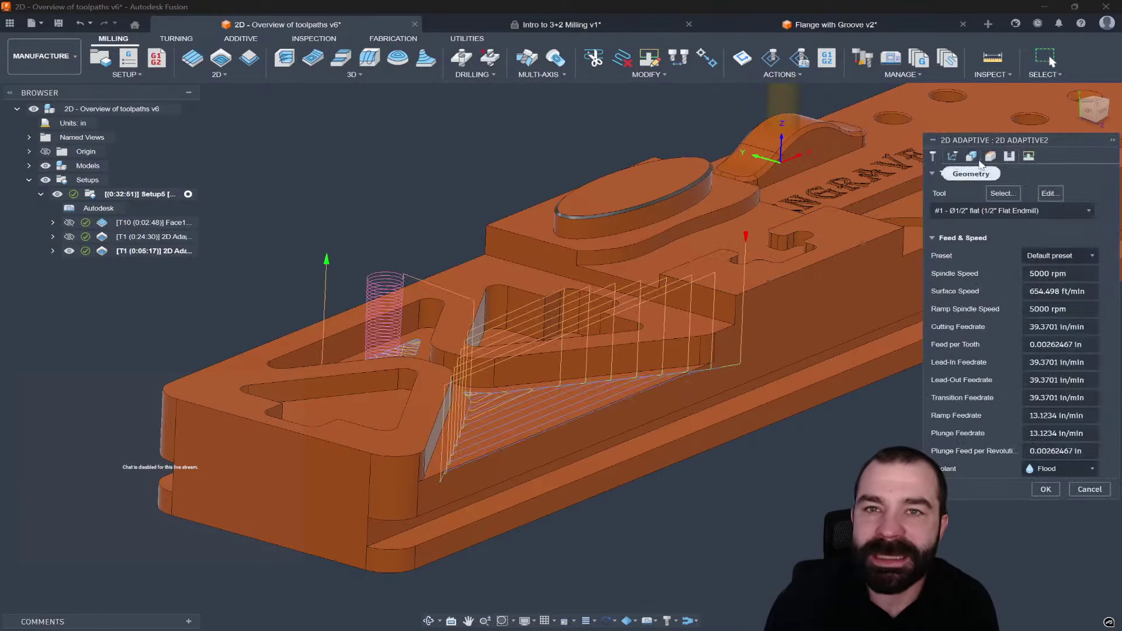
click(990, 156)
click(1096, 116)
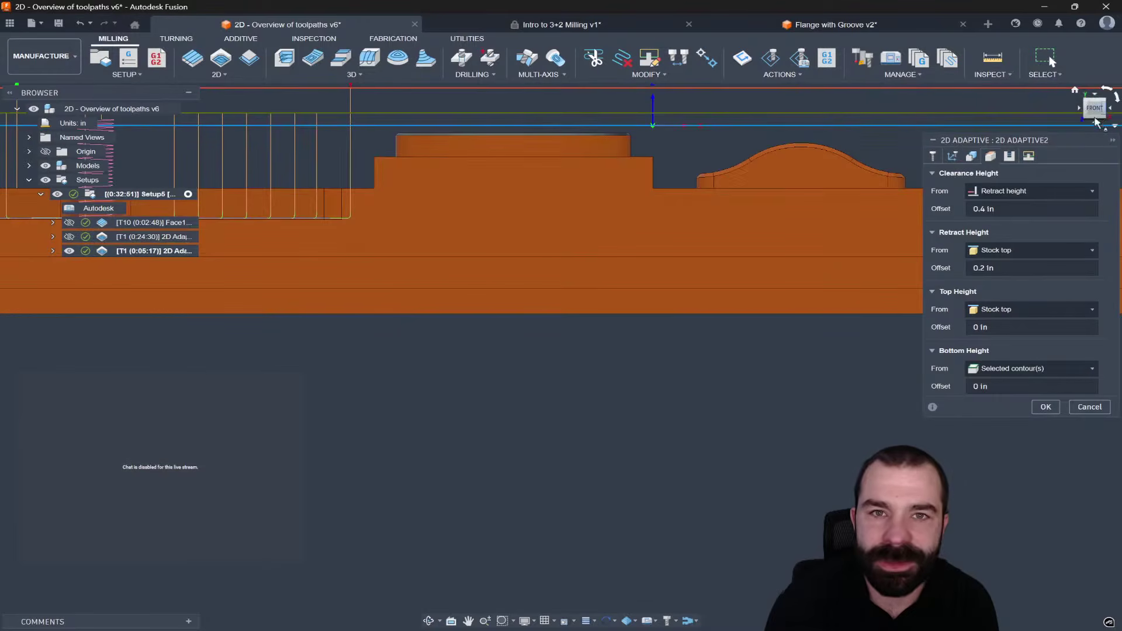
scroll(935, 485, down, 4)
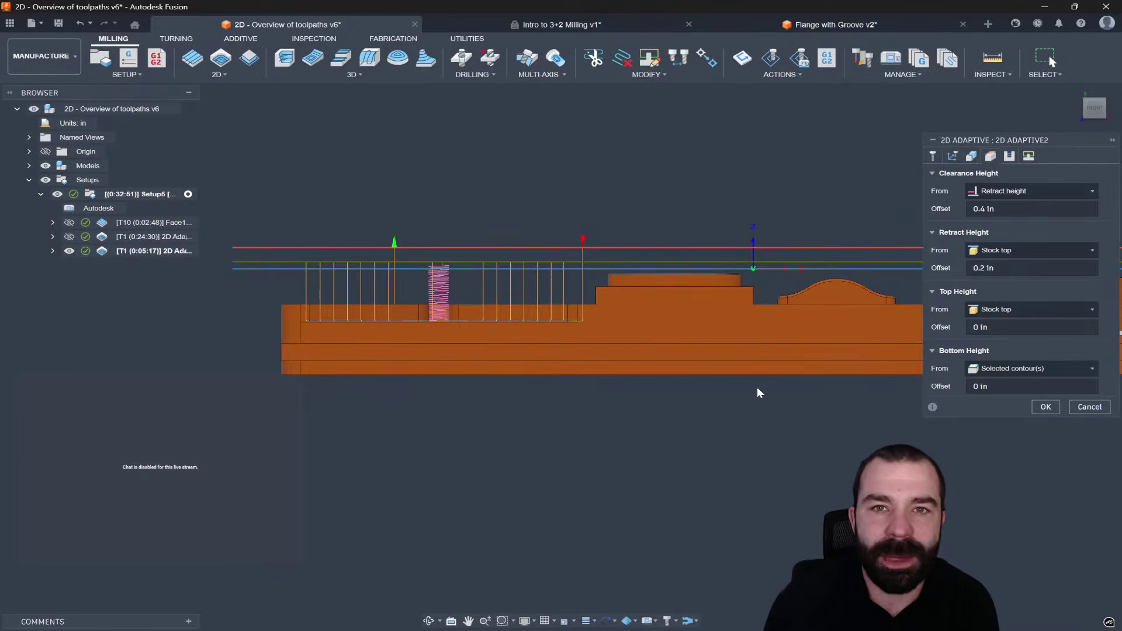
scroll(306, 271, up, 8)
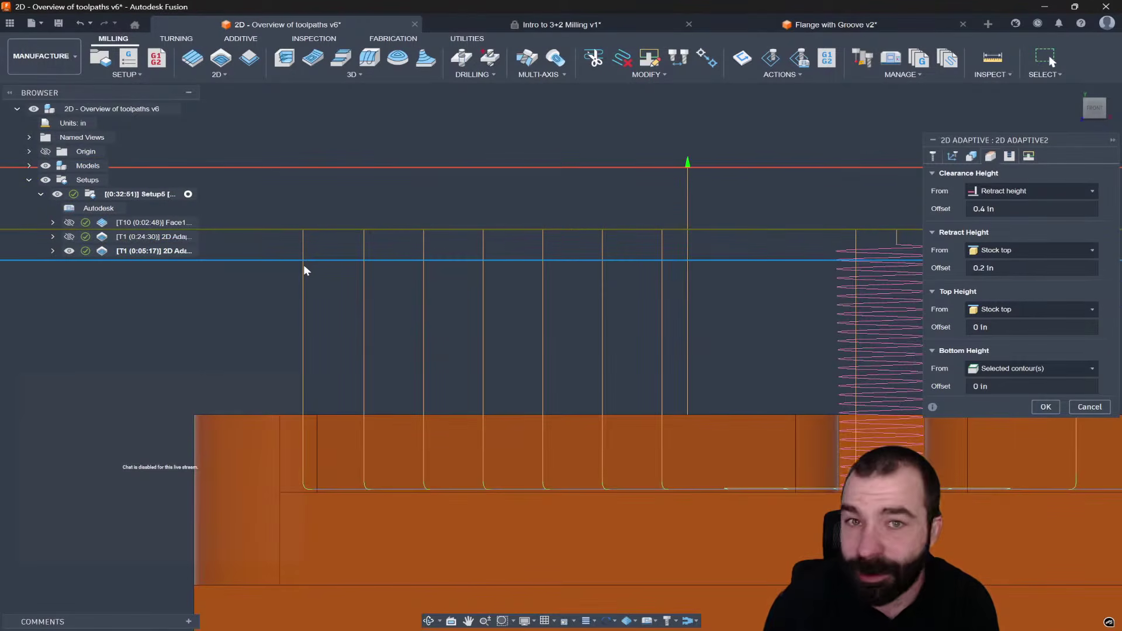
scroll(303, 266, down, 1)
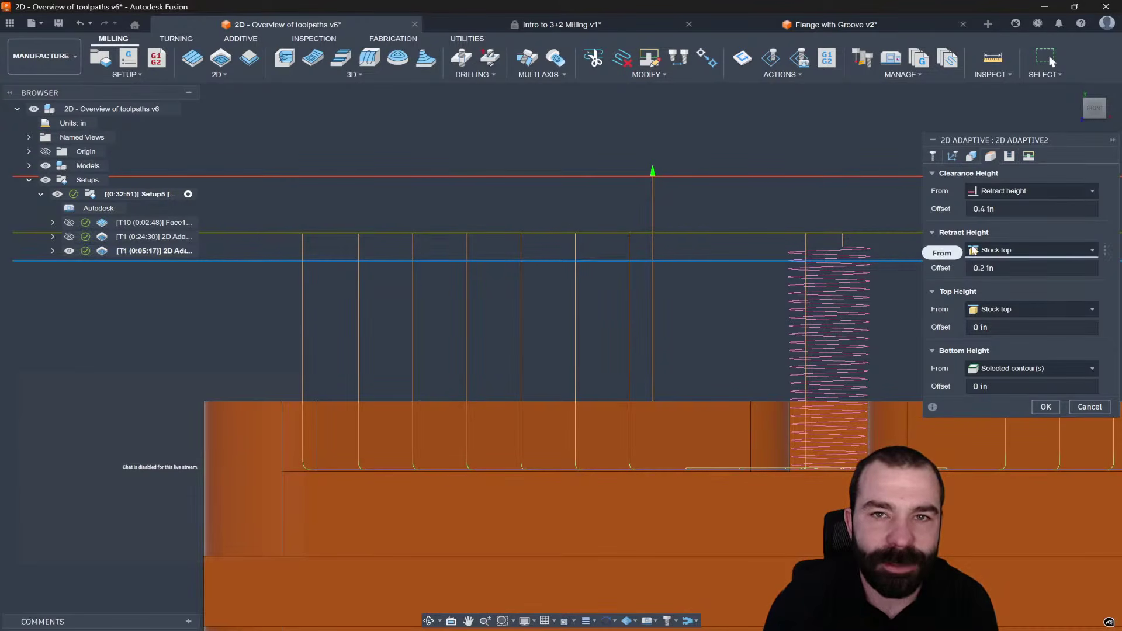
scroll(396, 258, down, 4)
shift+middle_drag(396, 258, 346, 134)
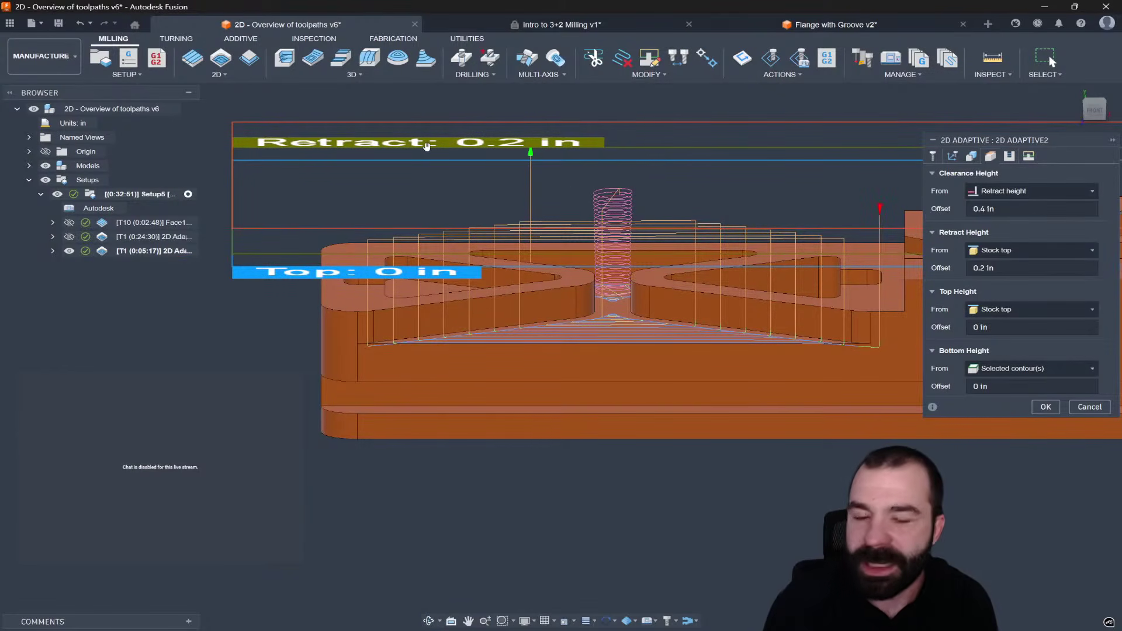
click(1094, 112)
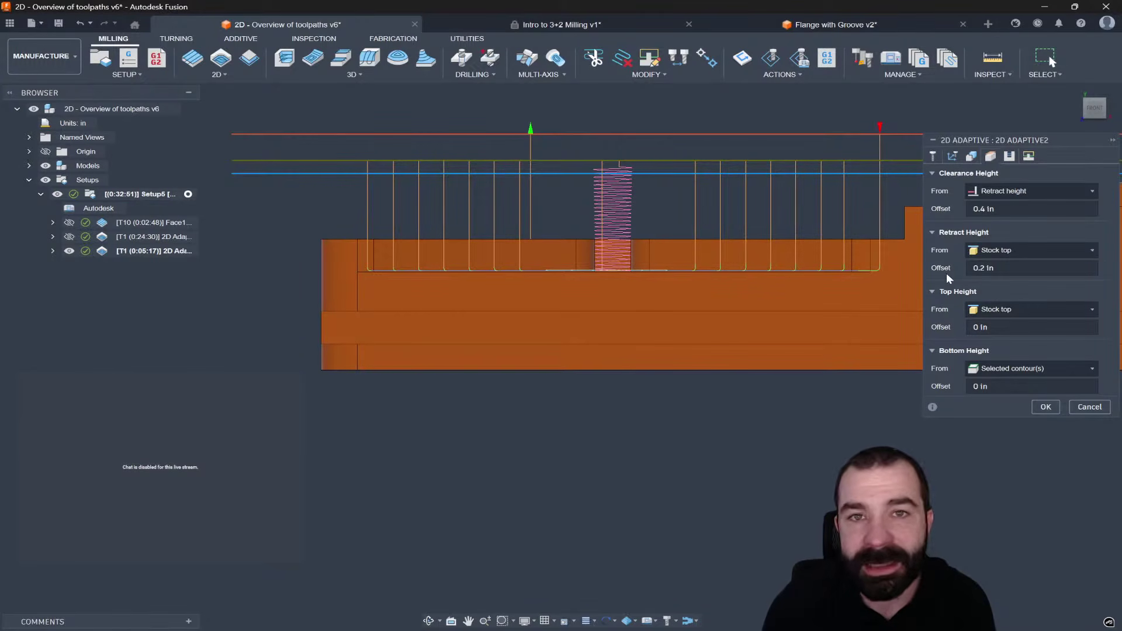
Step: Enable Multiple Depths on the second 2D Adaptive with a 0.2 in maximum roughing stepdown and regenerate the toolpath
scroll(255, 300, down, 1)
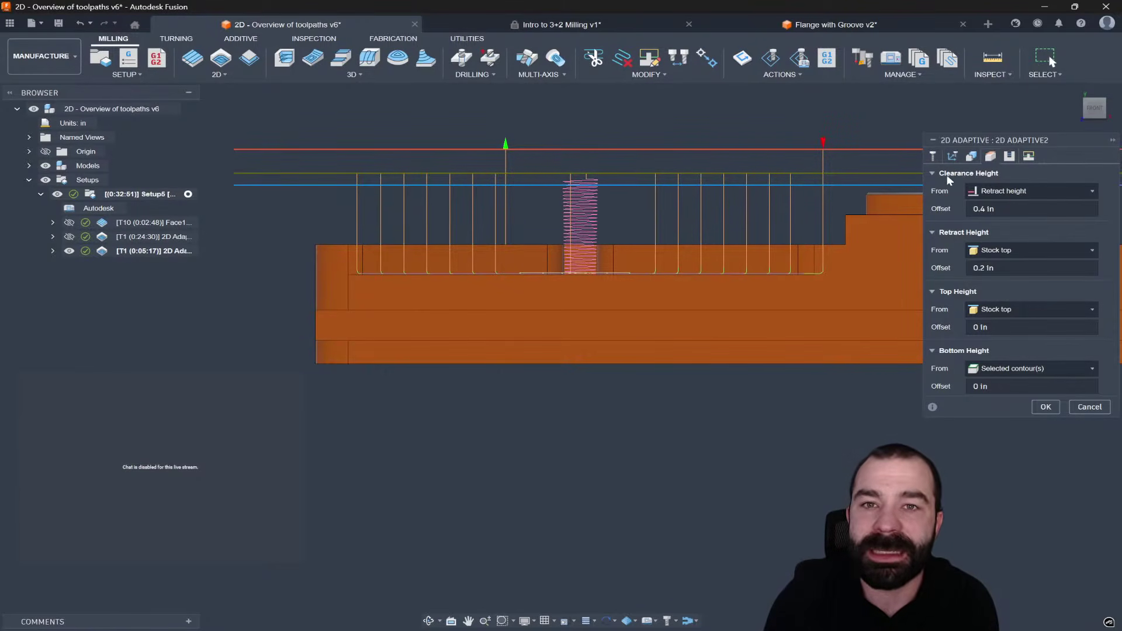
scroll(401, 224, down, 2)
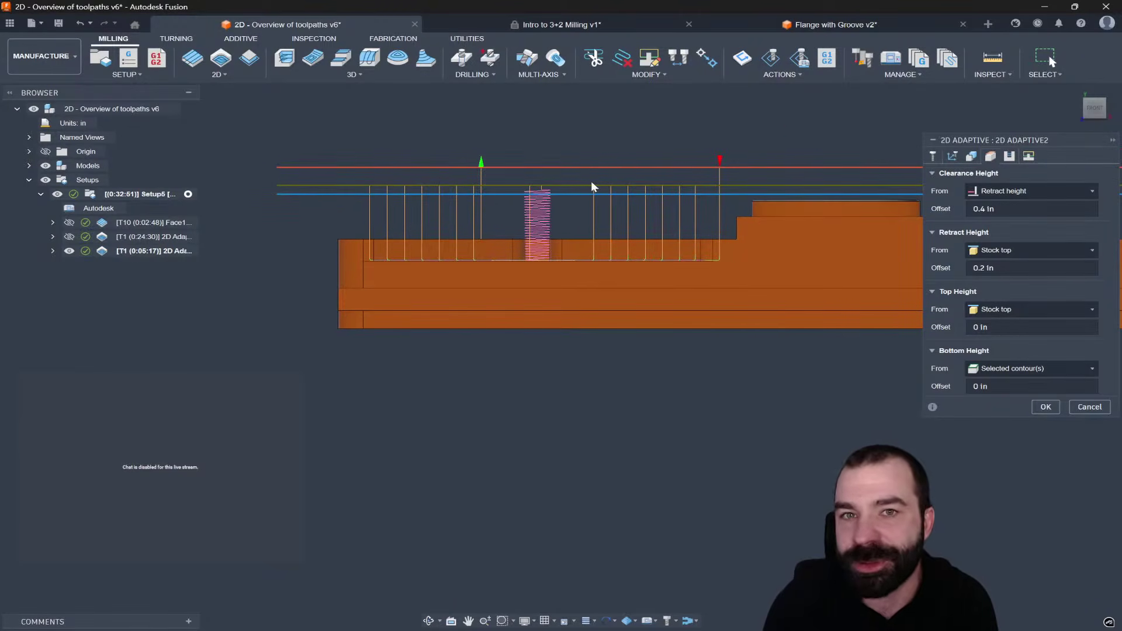
scroll(592, 185, up, 1)
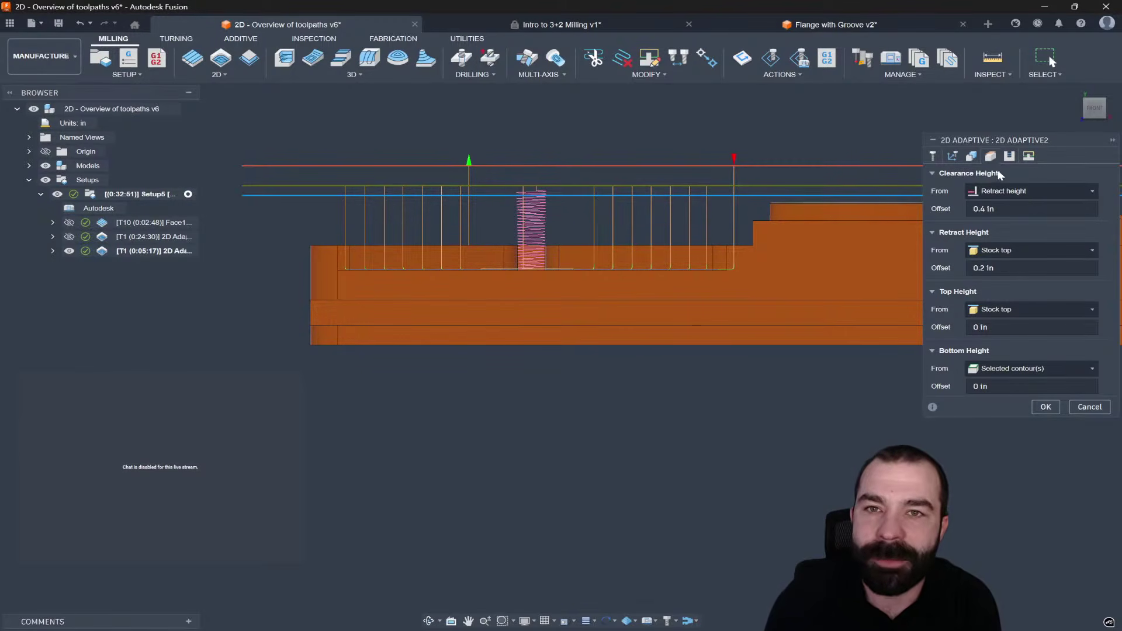
click(990, 156)
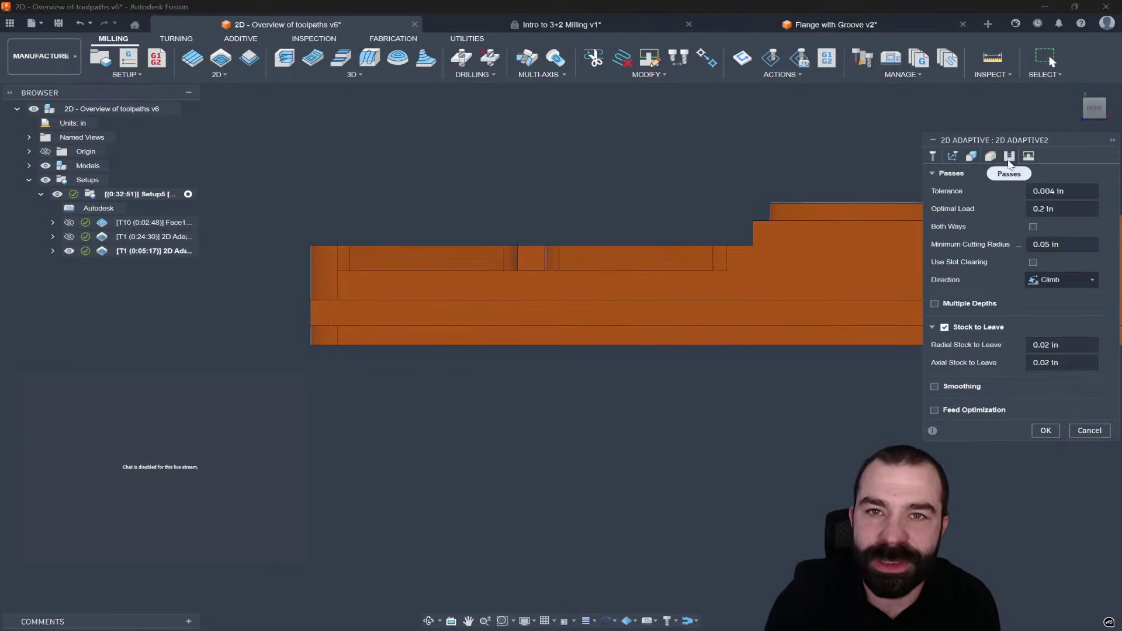
click(933, 304)
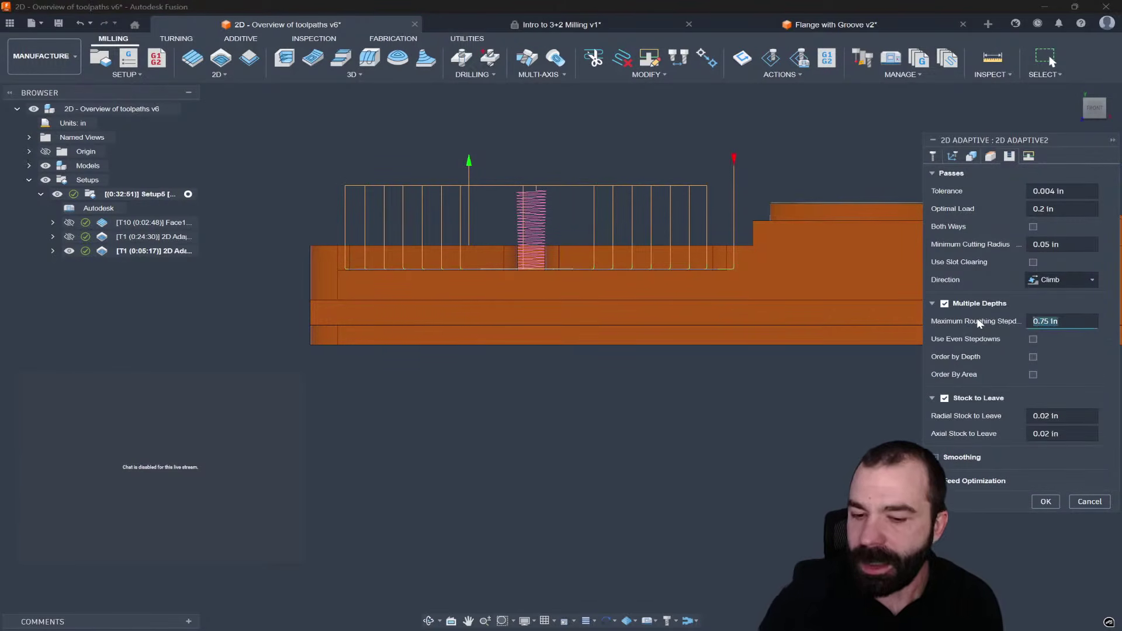
text(.2)
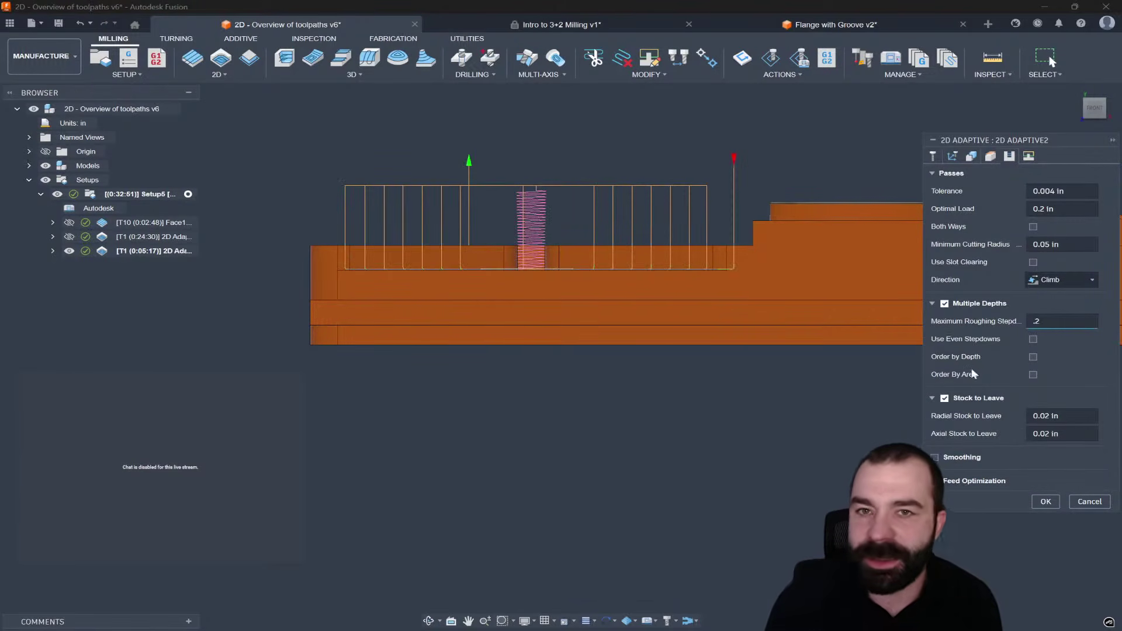
click(1051, 503)
Step: Inspect the second 2D Adaptive's depth passes from the front and in isometric view, comparing them with the first adaptive's toolpath
scroll(444, 199, up, 2)
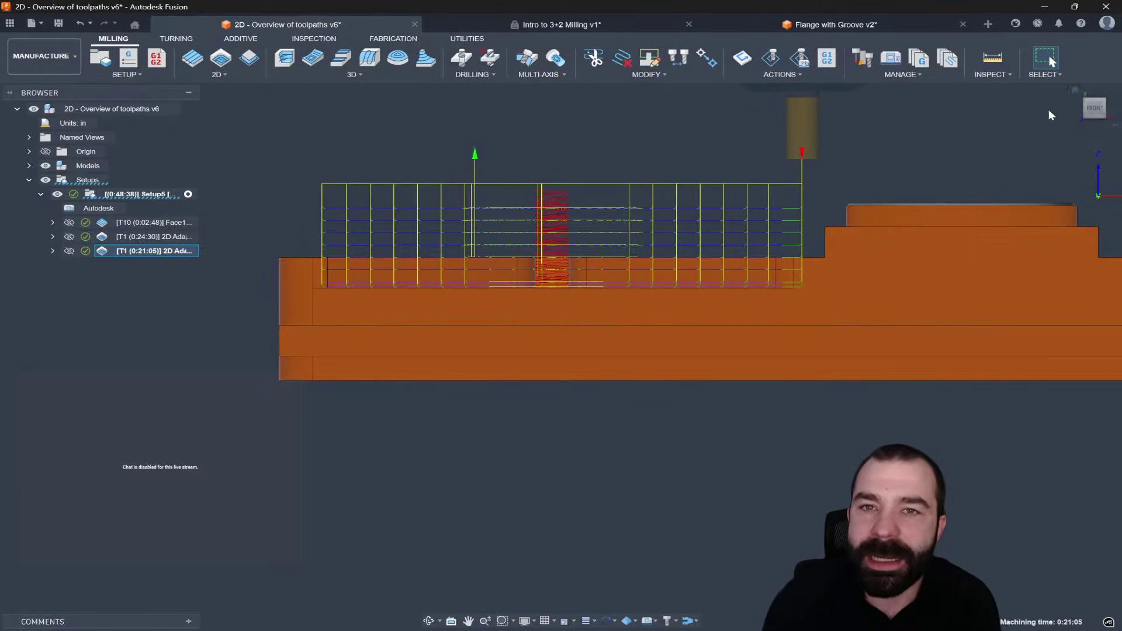
click(1082, 97)
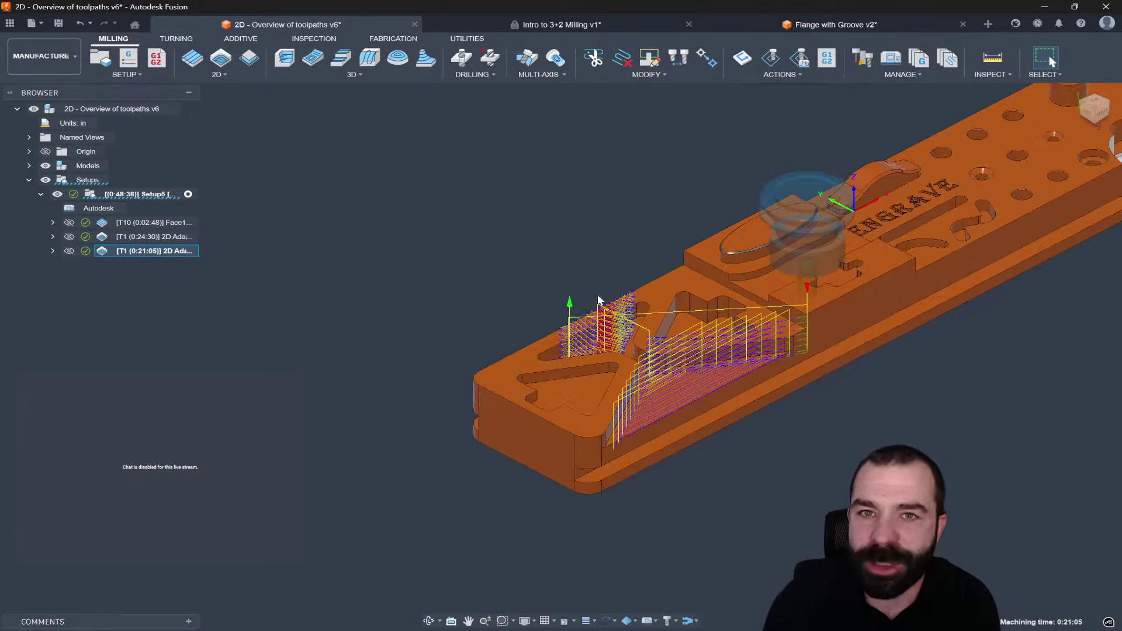
scroll(731, 391, up, 5)
scroll(689, 390, down, 3)
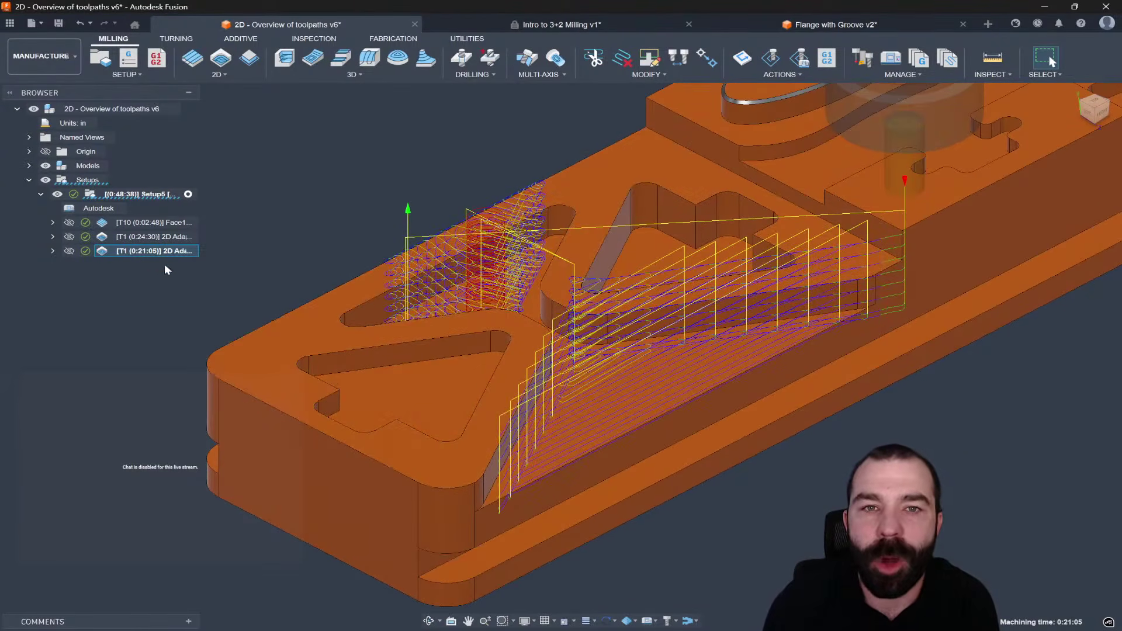
click(134, 239)
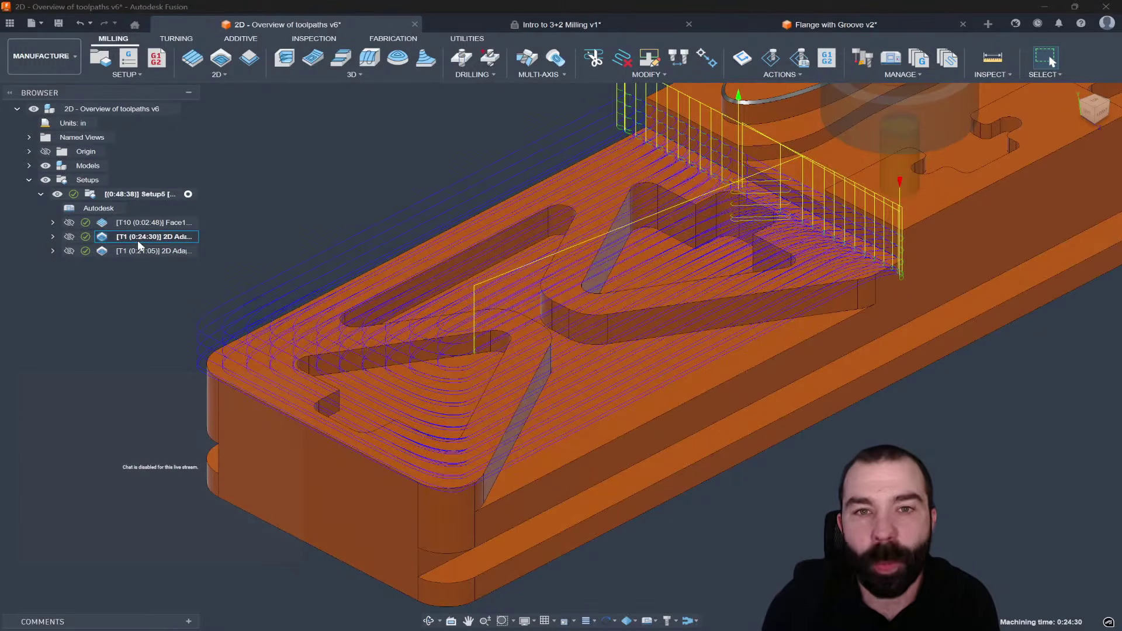
click(135, 250)
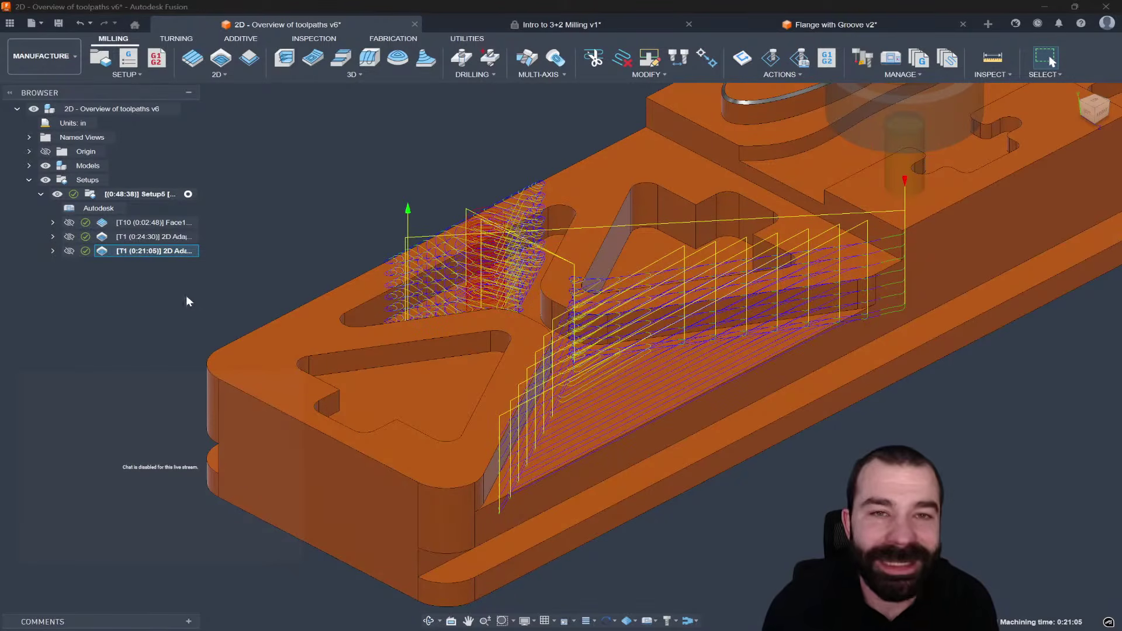
Step: Set the second 2D Adaptive's top height from a selection, picking the flat top face of the triangular walls, and regenerate
double_click(141, 251)
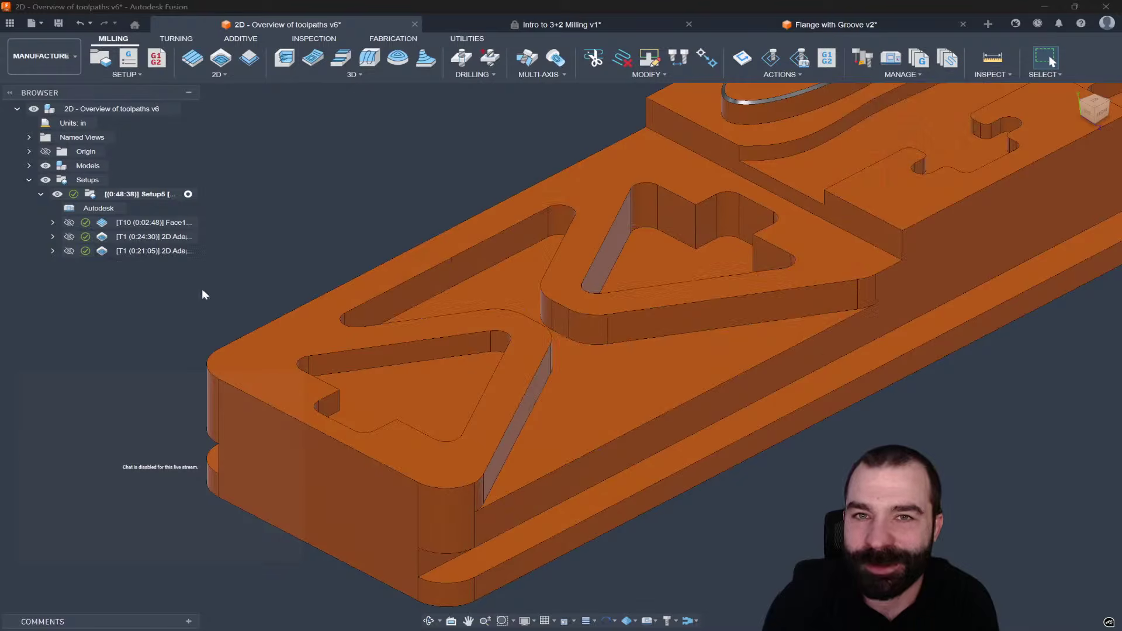
click(992, 157)
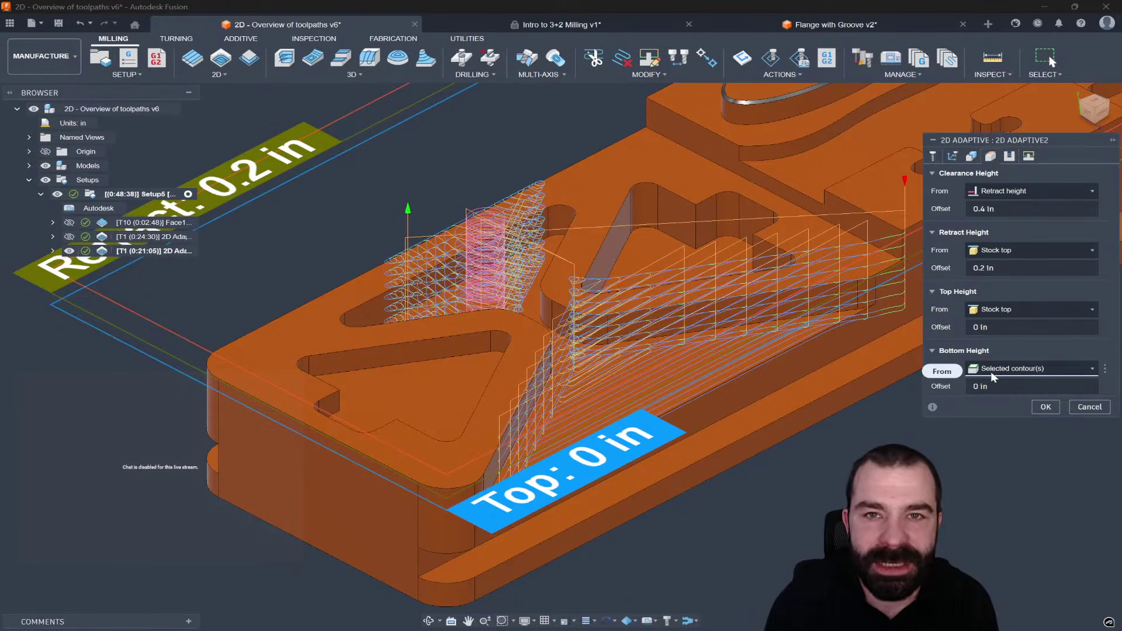
click(995, 312)
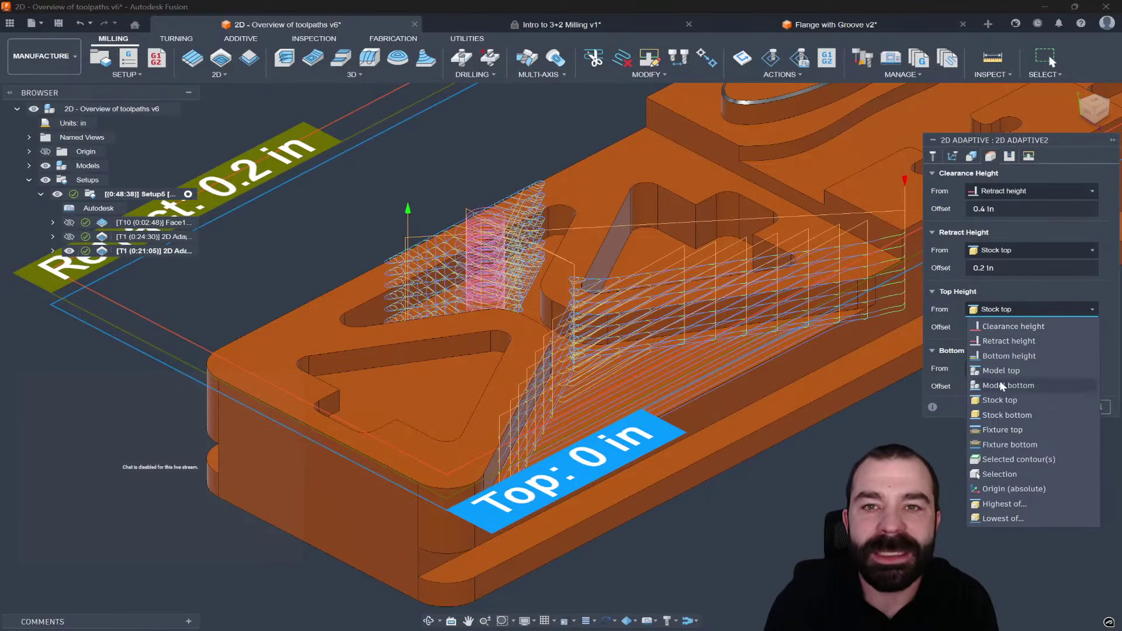
click(1003, 472)
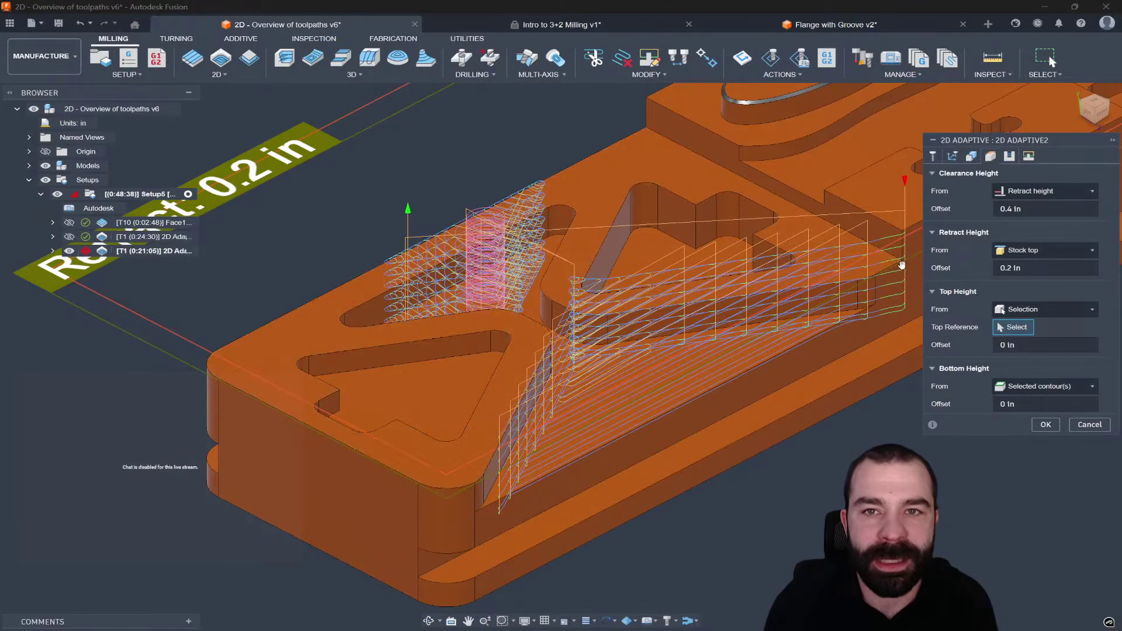
click(824, 243)
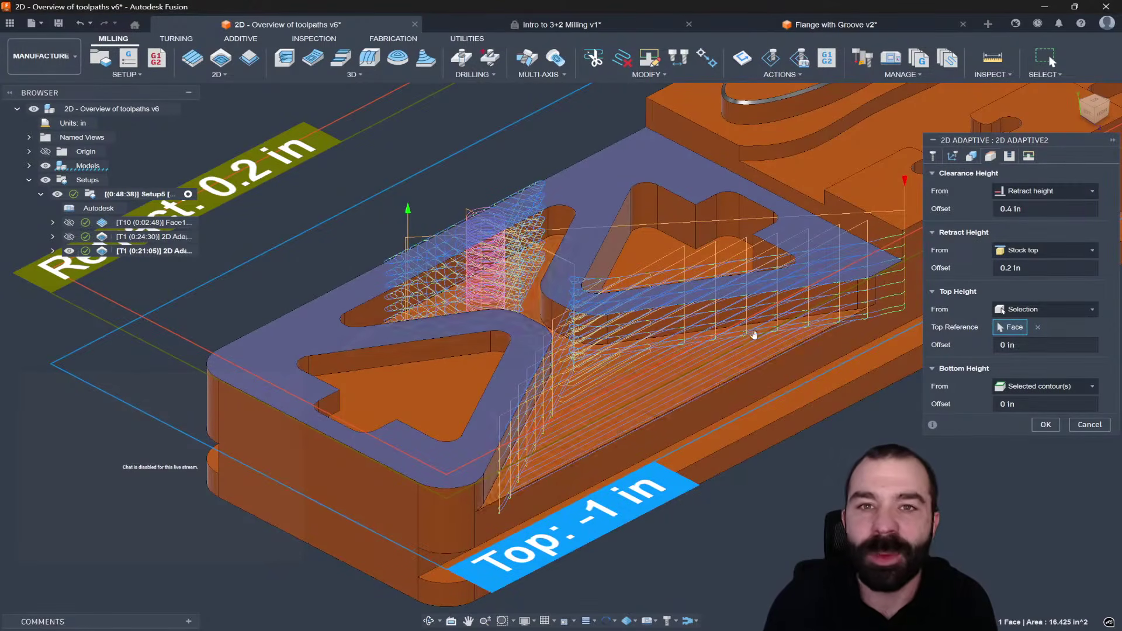
click(1046, 424)
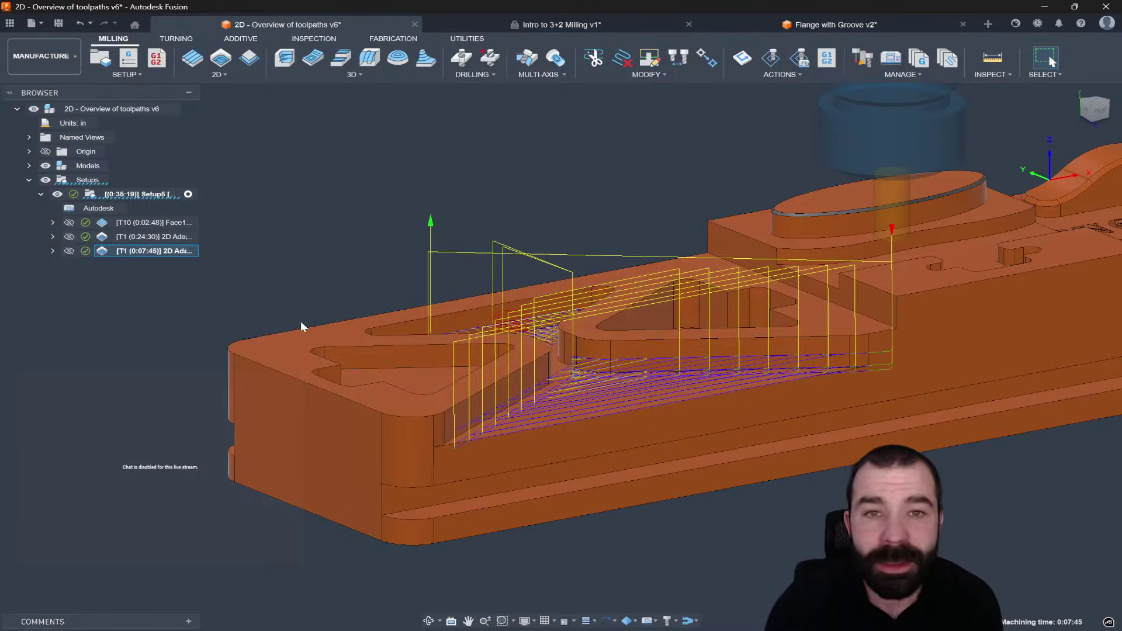
Step: Review the Face, first 2D Adaptive and second 2D Adaptive toolpaths in machining order to see the material each one clears
click(134, 225)
scroll(423, 277, down, 5)
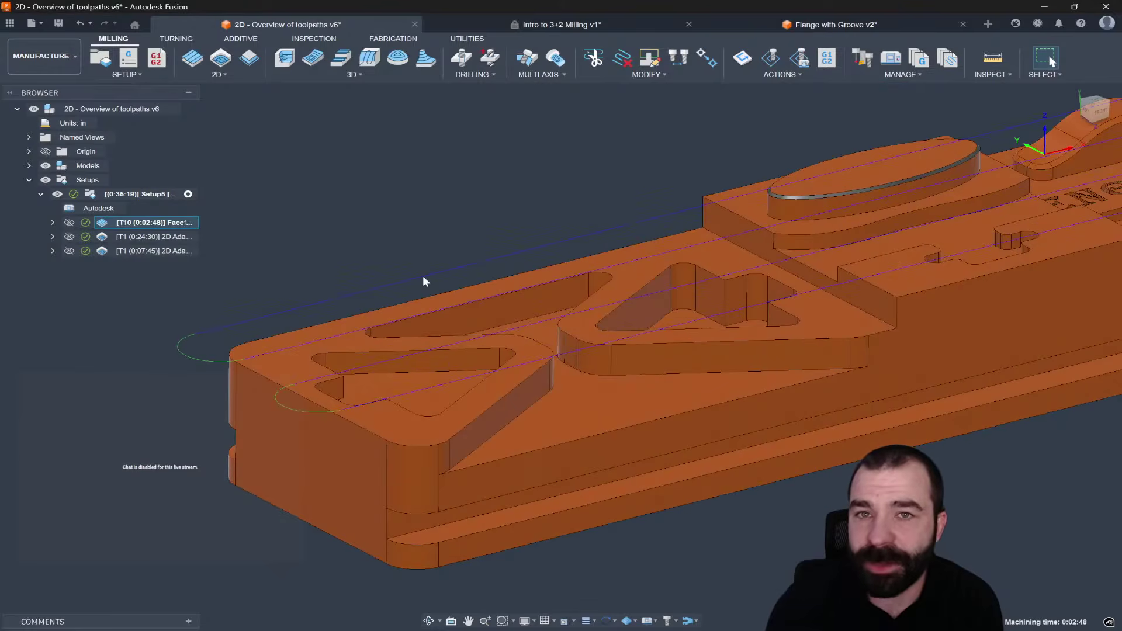
scroll(579, 266, up, 3)
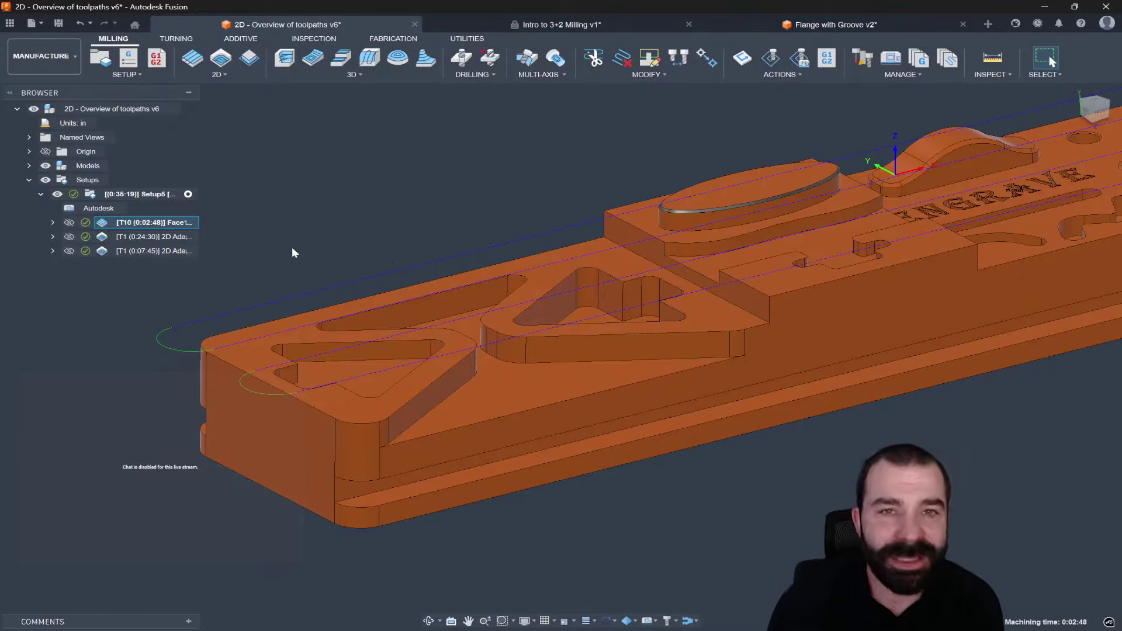
click(176, 237)
mouse_move(408, 307)
shift+middle_down()
mouse_move(413, 346)
mouse_move(410, 325)
shift+middle_up()
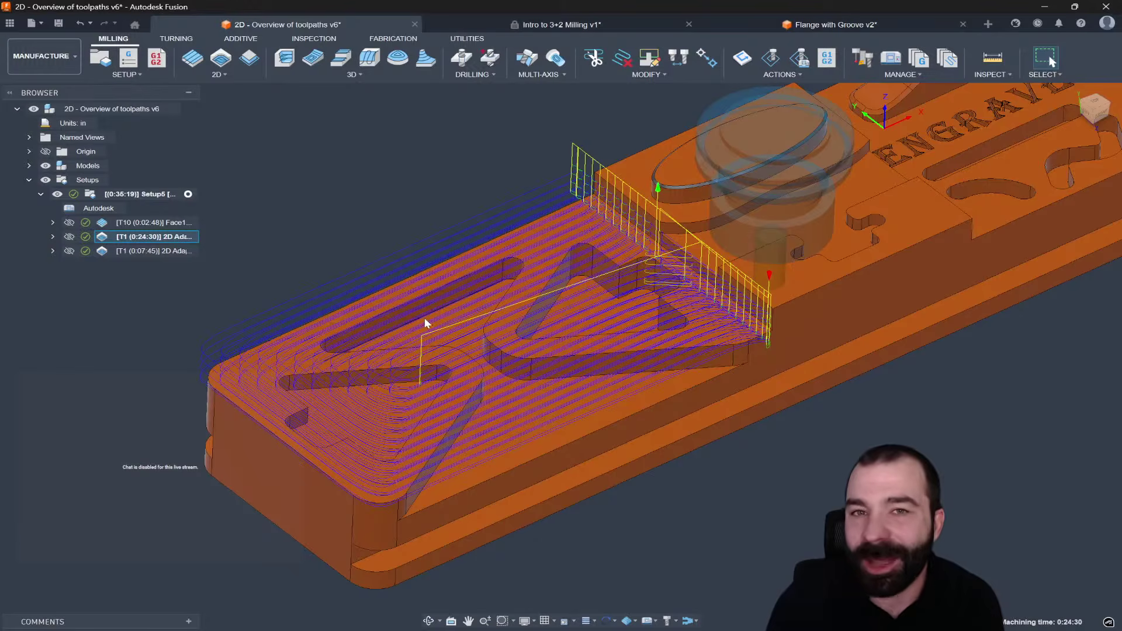
click(169, 252)
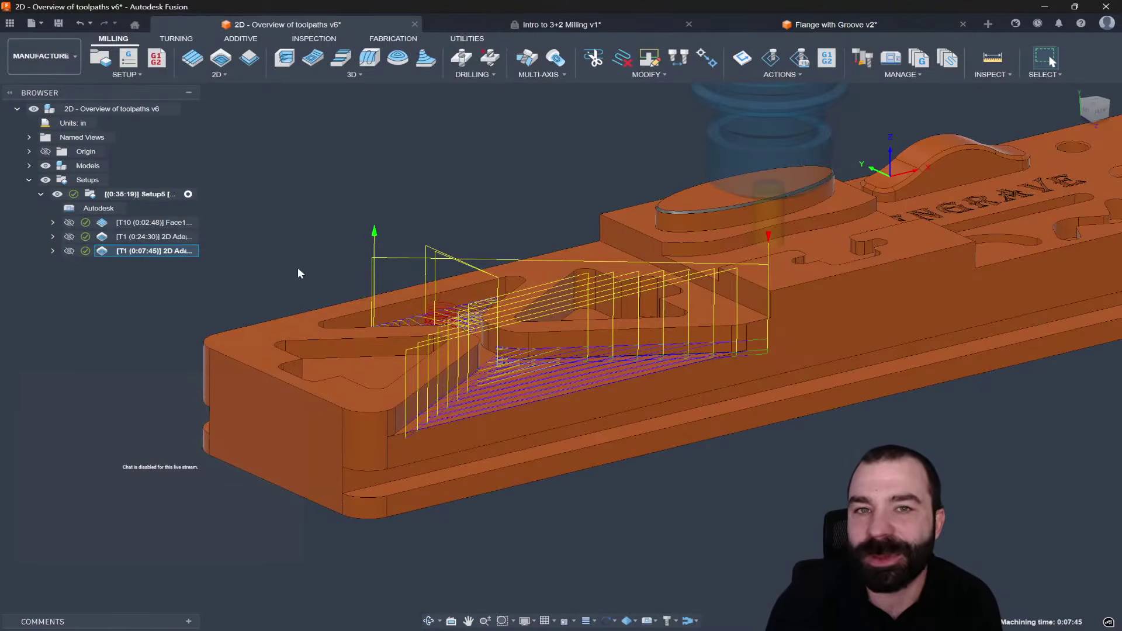
scroll(446, 331, up, 5)
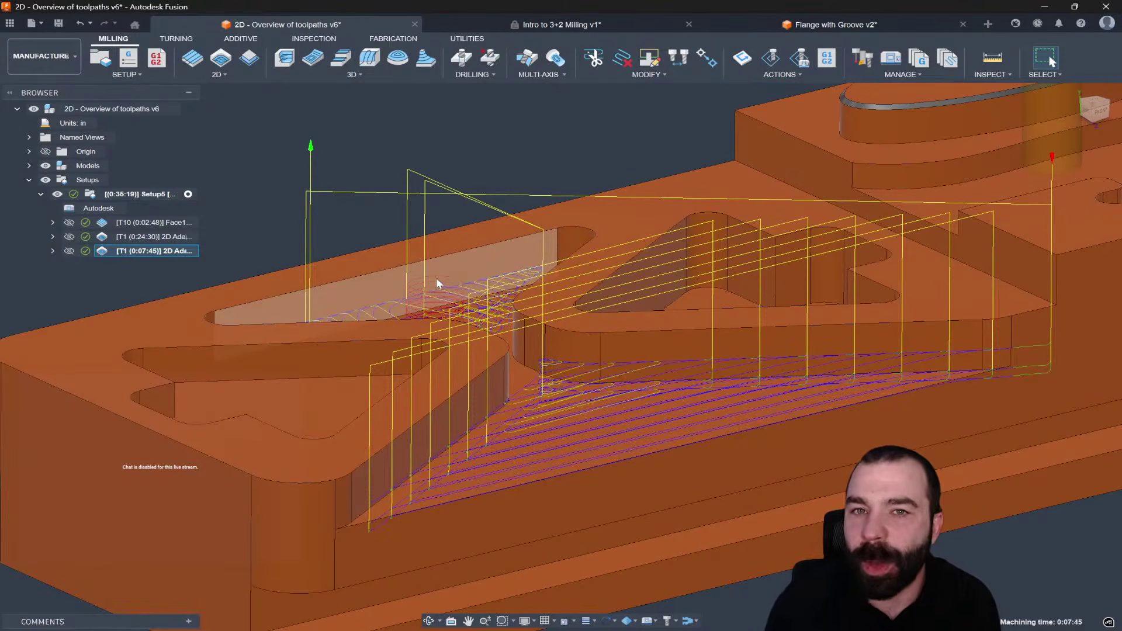
Step: Reference the second 2D Adaptive's retract height from Top height, regenerate it and check the retract moves from the front
double_click(104, 253)
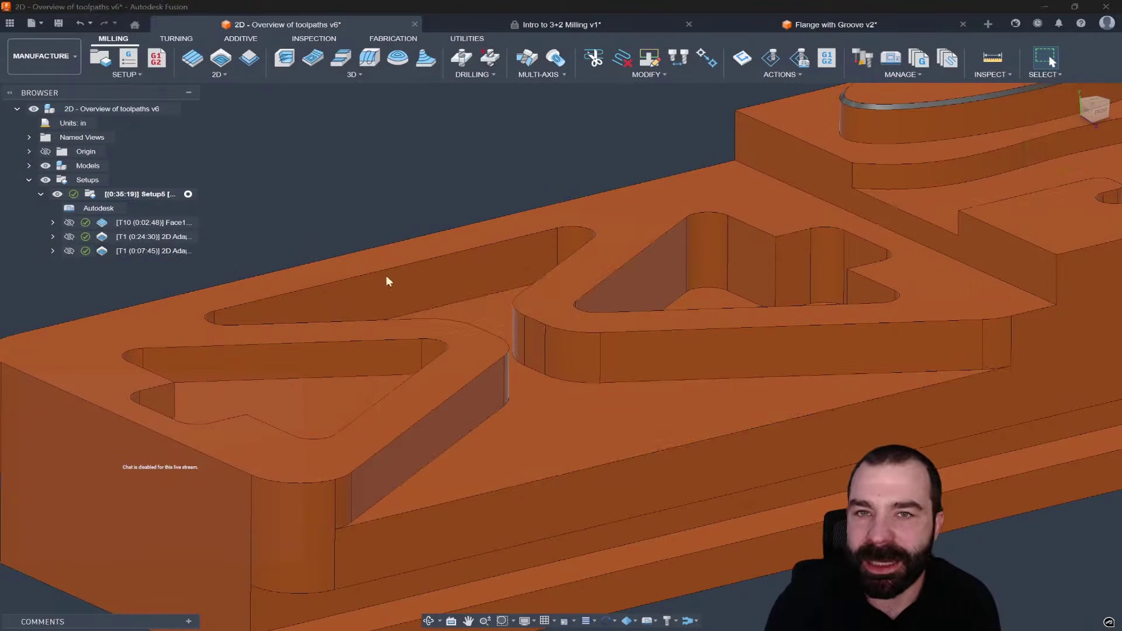
click(990, 157)
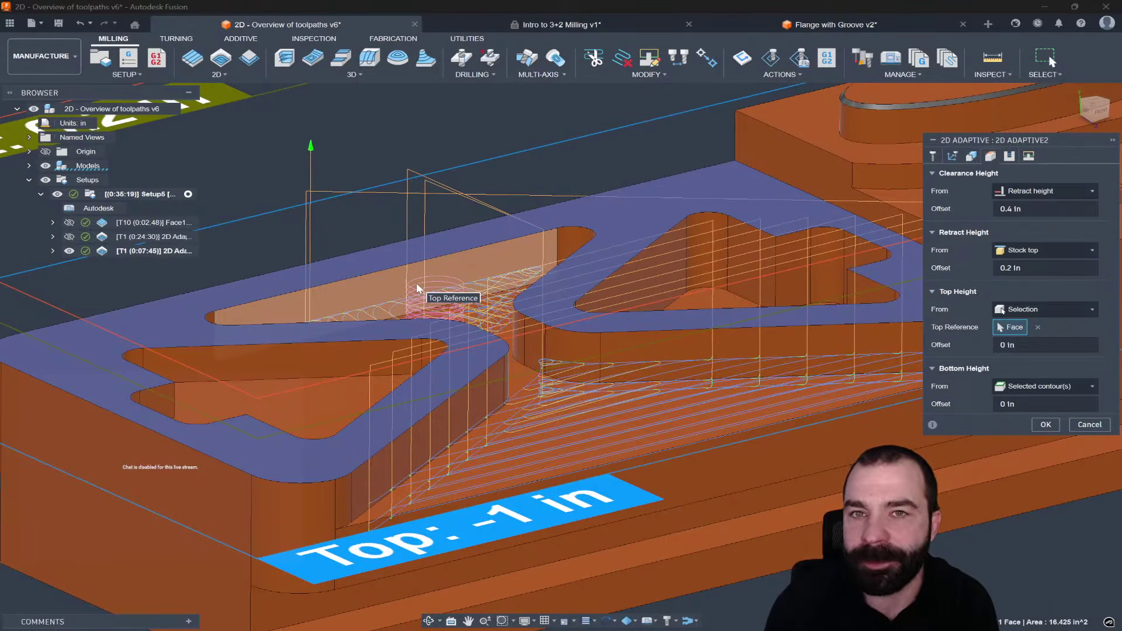
scroll(417, 287, down, 2)
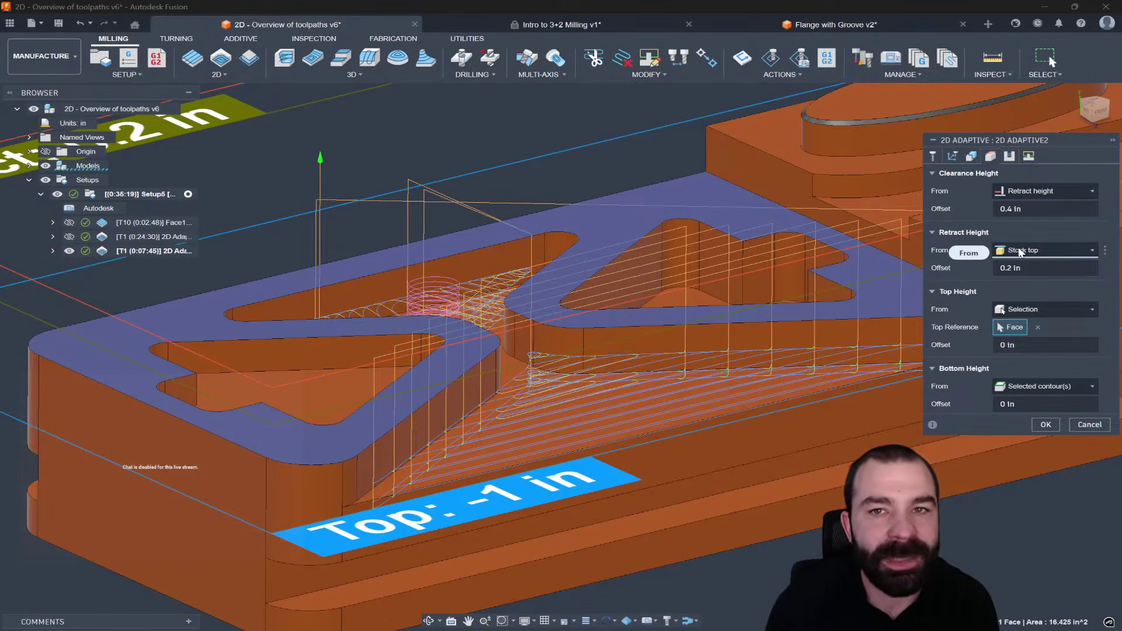
mouse_move(1020, 252)
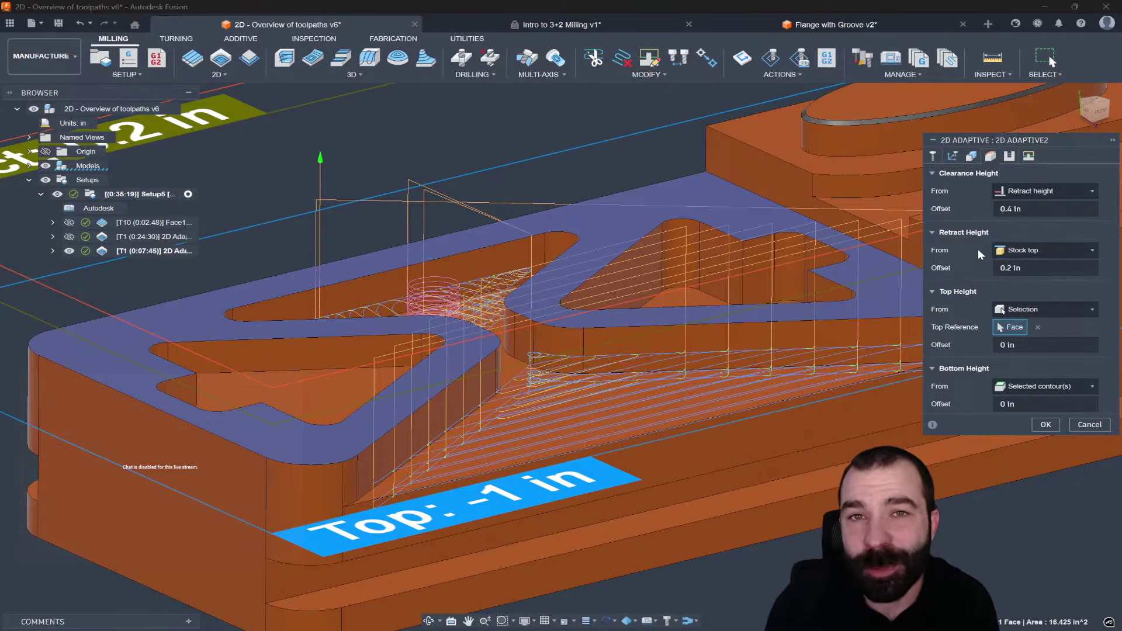
click(1016, 250)
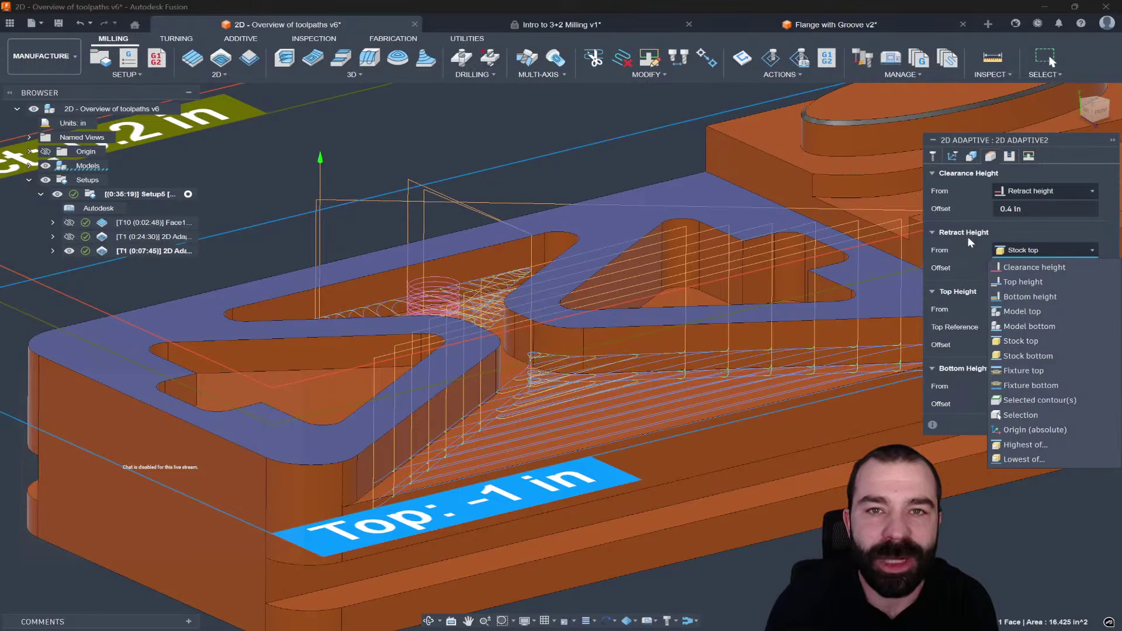
click(1039, 281)
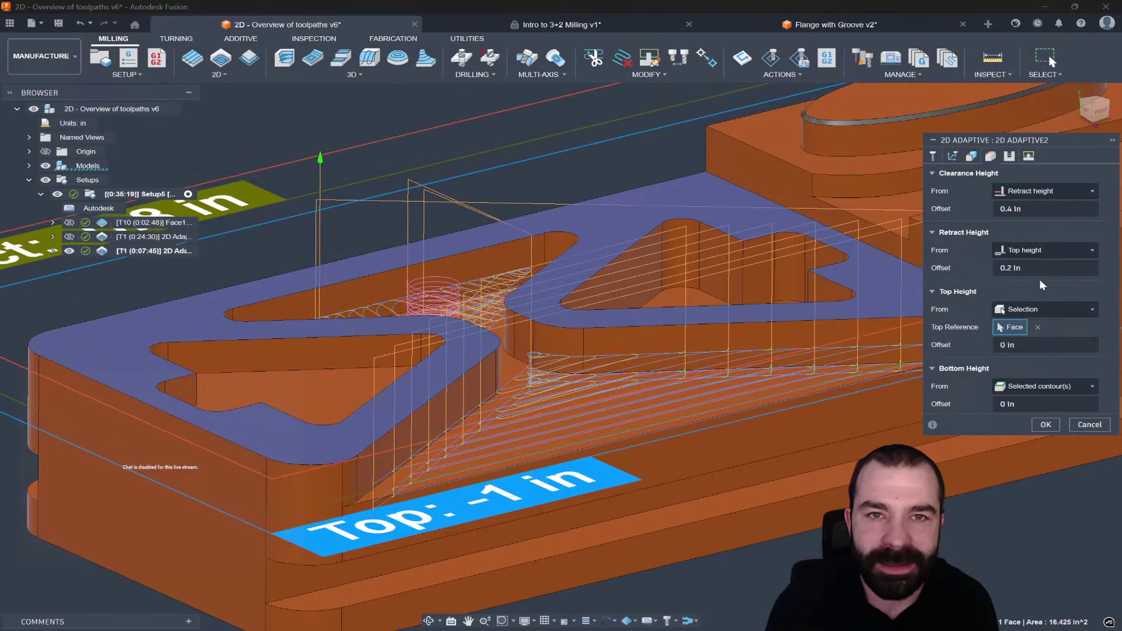
click(1044, 422)
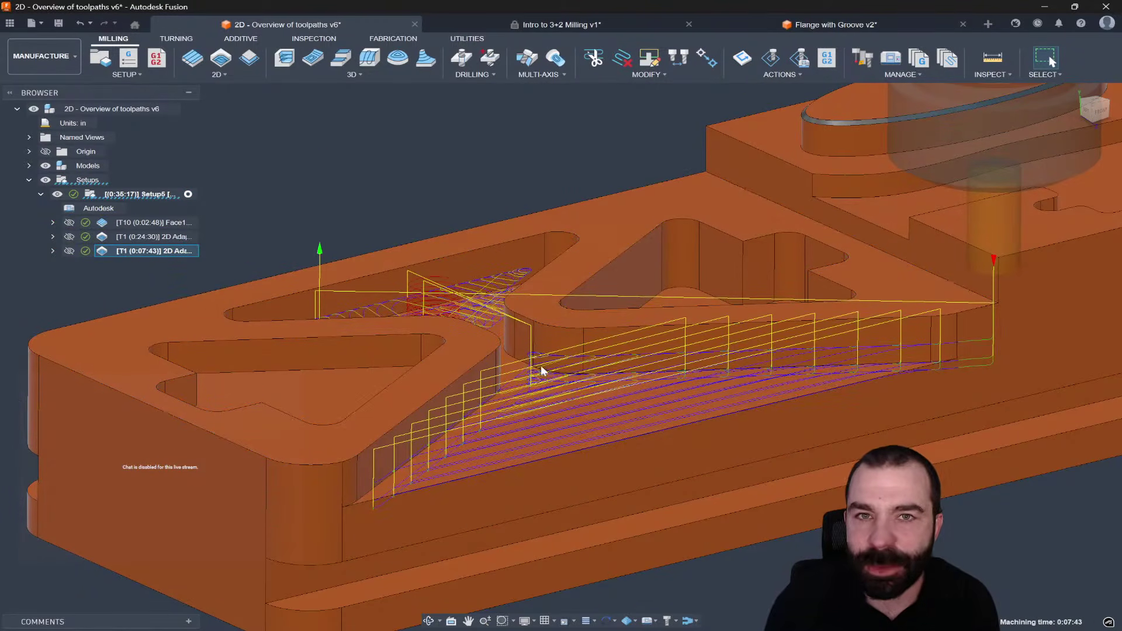
click(1097, 114)
scroll(818, 453, down, 4)
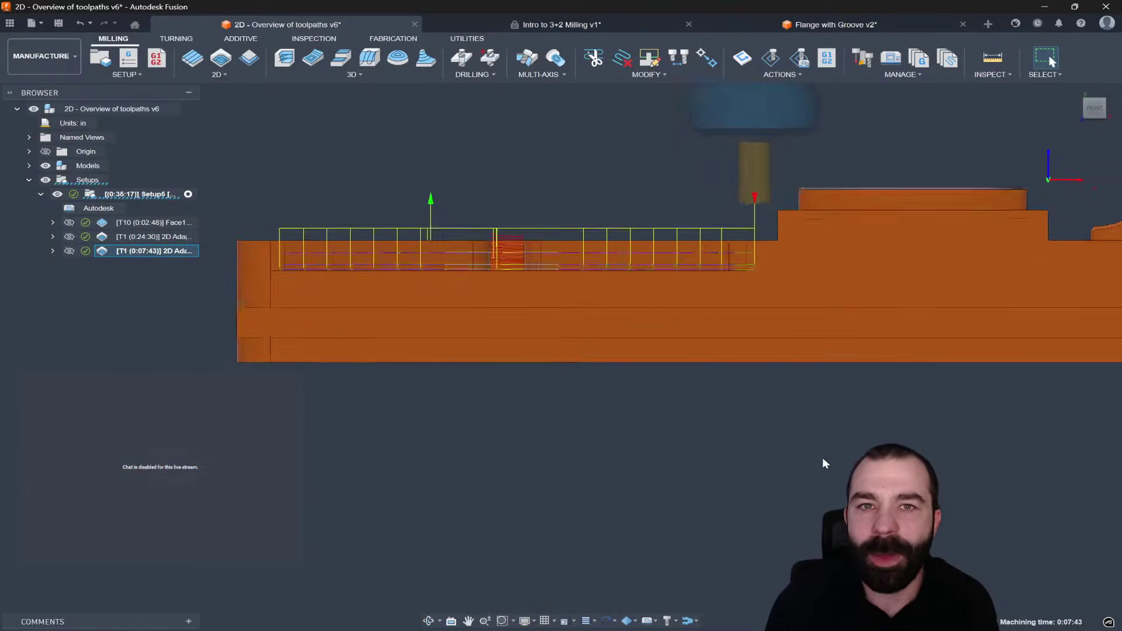
scroll(520, 264, up, 4)
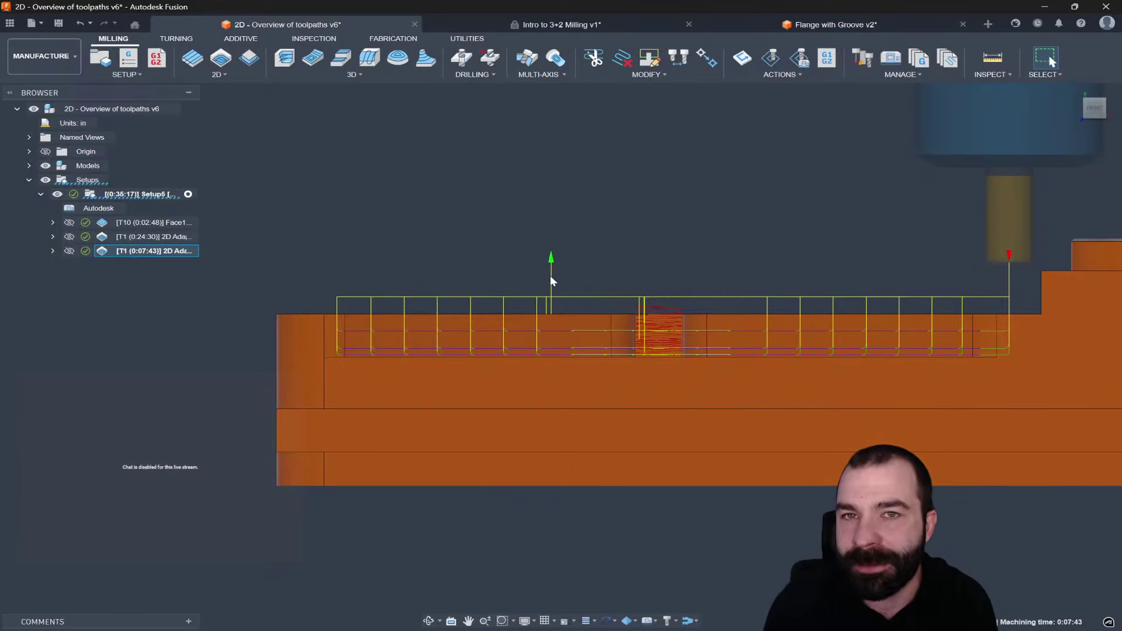
Step: Add the lower engraved floor to the second 2D Adaptive's pocket selections as an open chain starting at the step edge
double_click(107, 251)
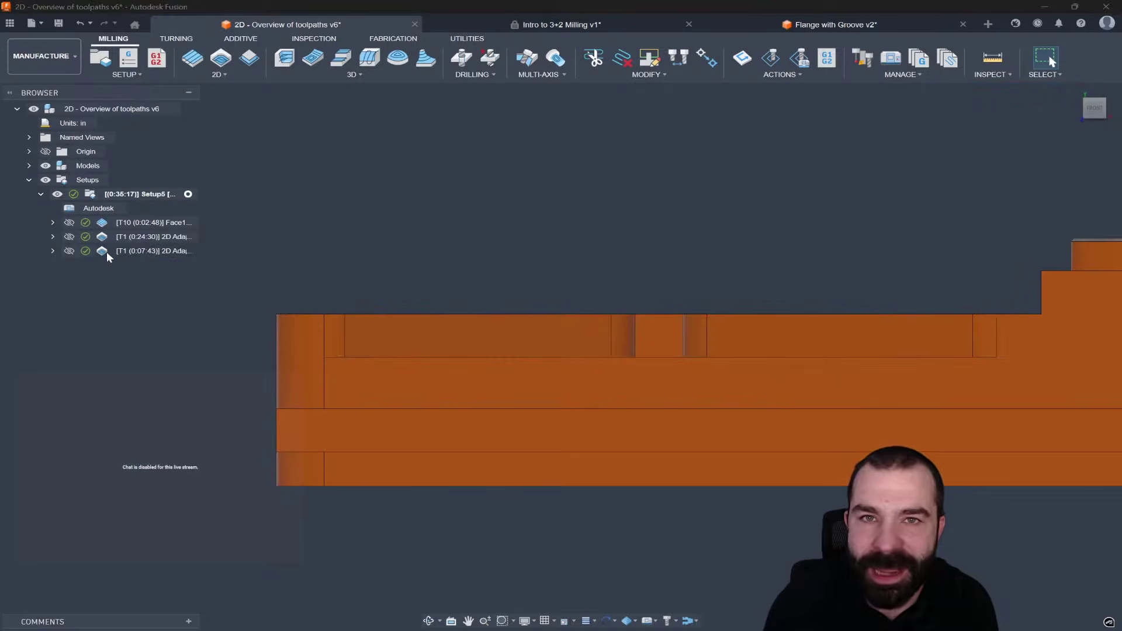
scroll(296, 309, down, 4)
shift+middle_drag(241, 323, 190, 356)
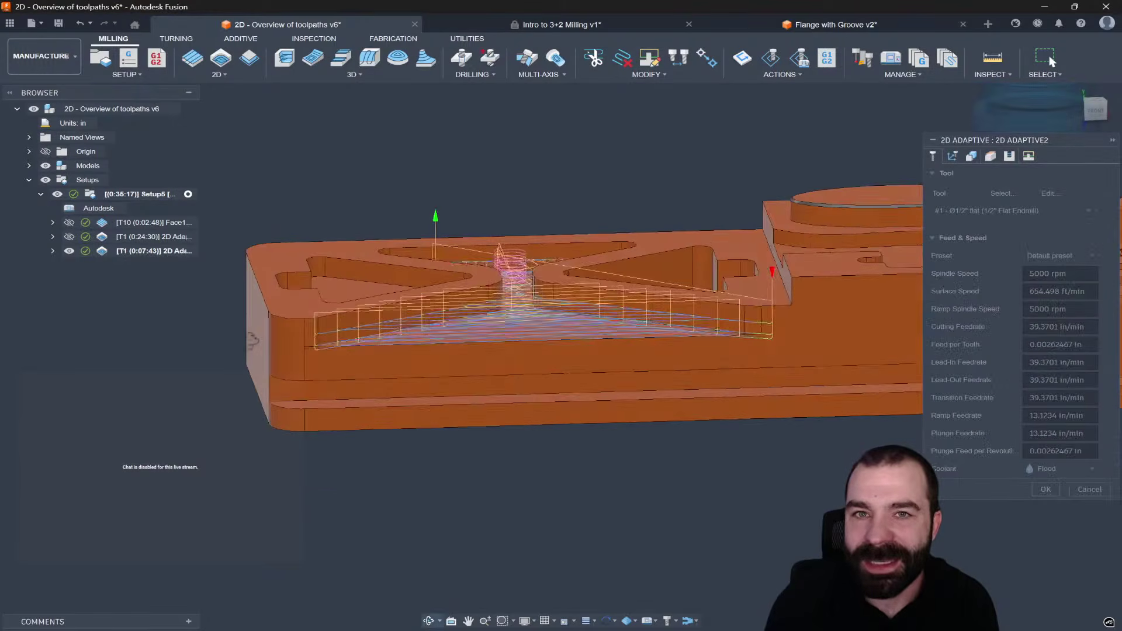
scroll(189, 356, down, 4)
scroll(190, 359, down, 1)
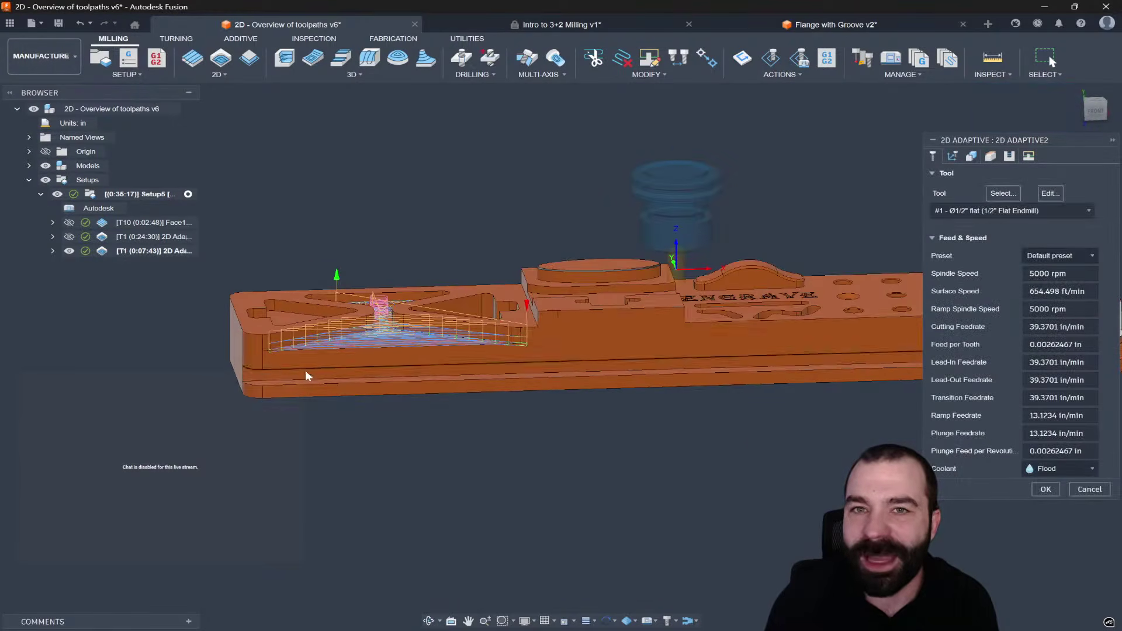
click(971, 157)
shift+middle_drag(782, 263, 754, 278)
scroll(695, 284, up, 2)
click(691, 282)
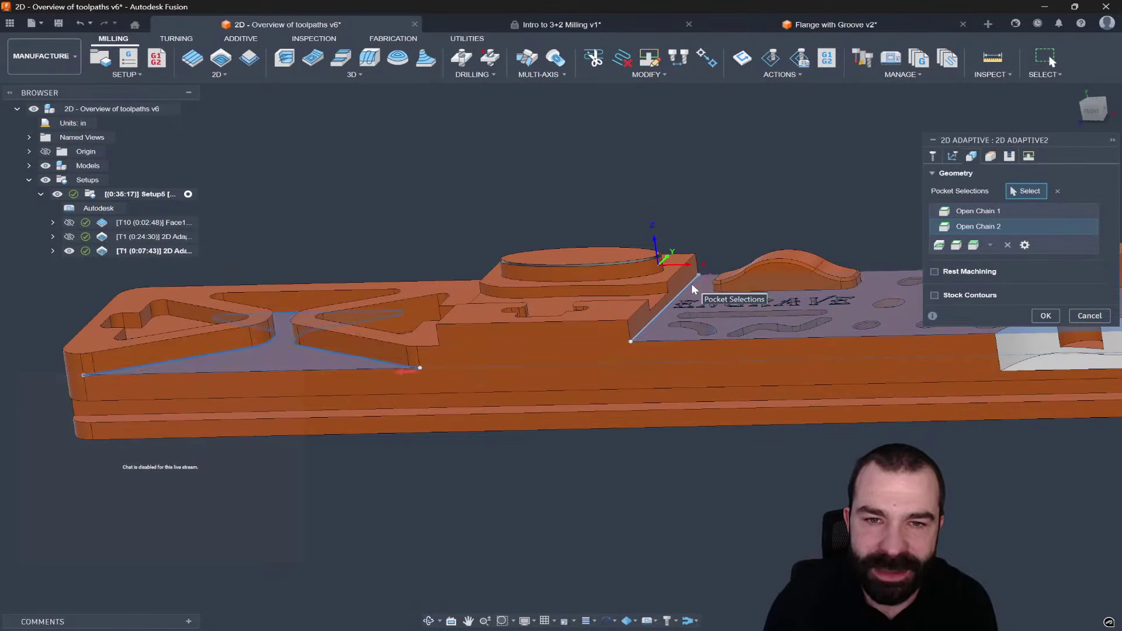
Step: Add closed chains around the bases of the arched boss and the rear cylindrical post to the pocket selections, and regenerate
click(766, 290)
scroll(621, 312, down, 3)
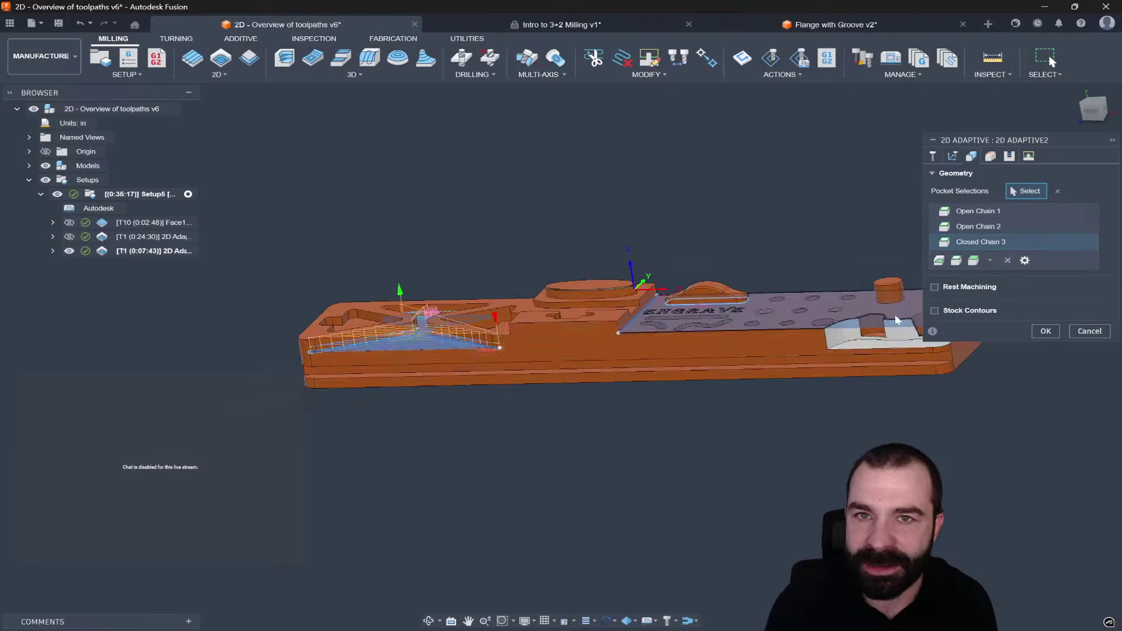
scroll(622, 312, up, 1)
click(1045, 331)
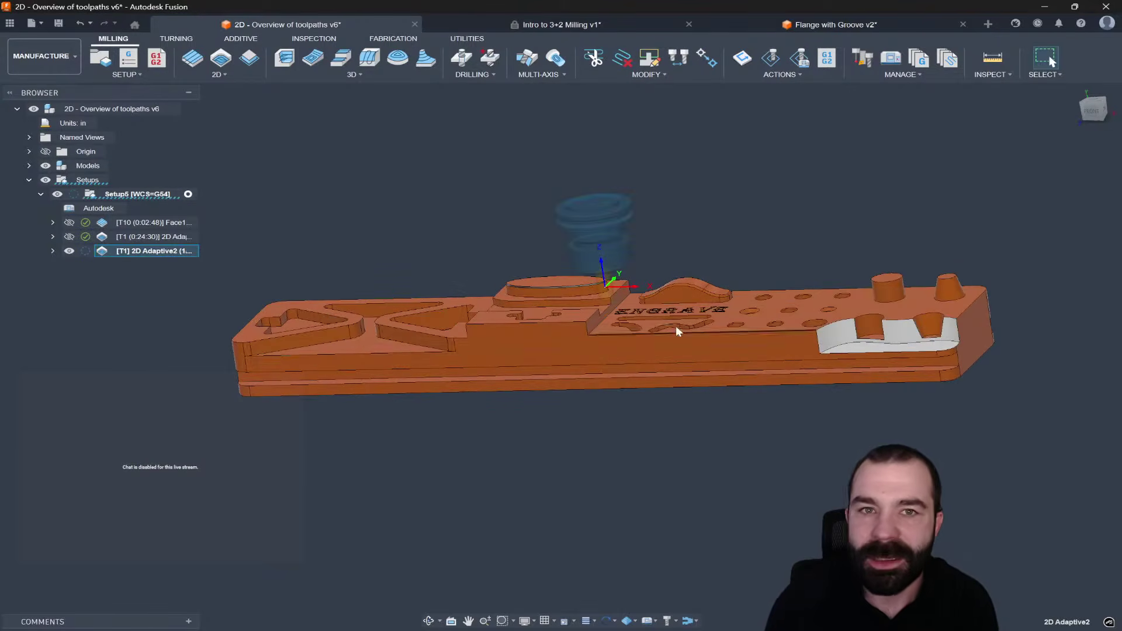
scroll(421, 338, up, 2)
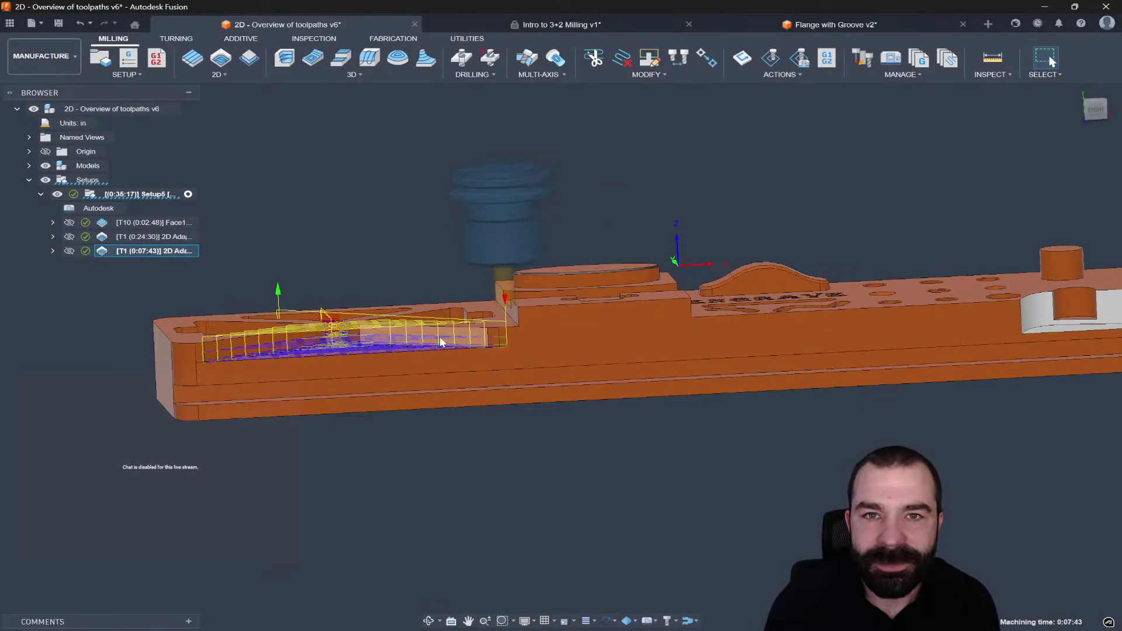
Step: Examine the second 2D Adaptive's selected chains and its height planes from the front against the newly added floor
double_click(134, 250)
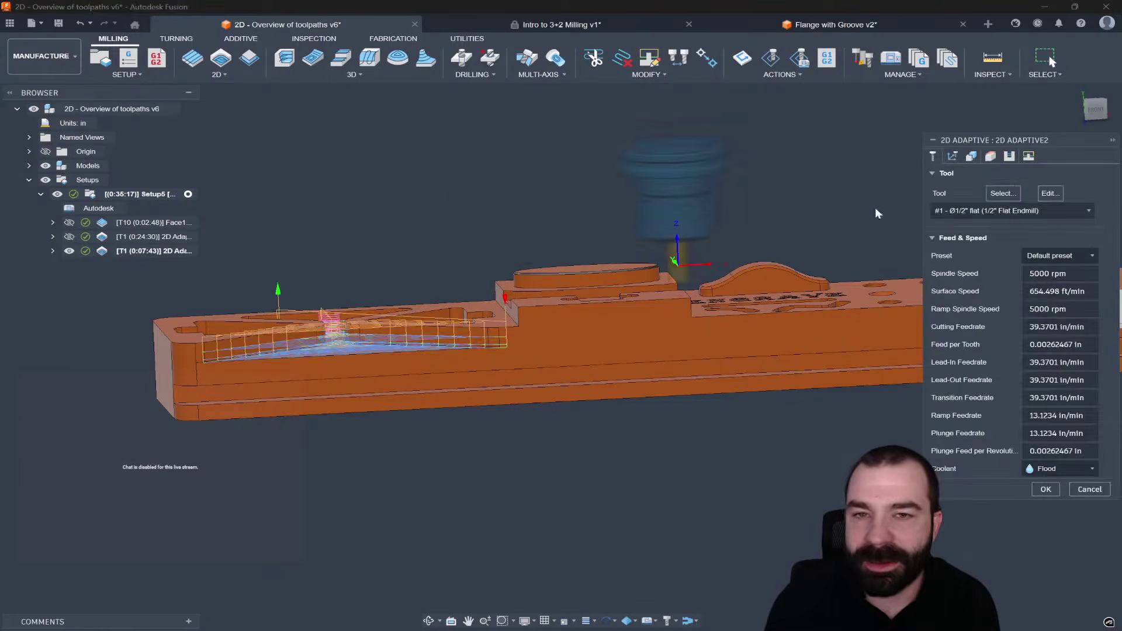
click(952, 156)
shift+drag(514, 245, 461, 335)
scroll(734, 306, down, 2)
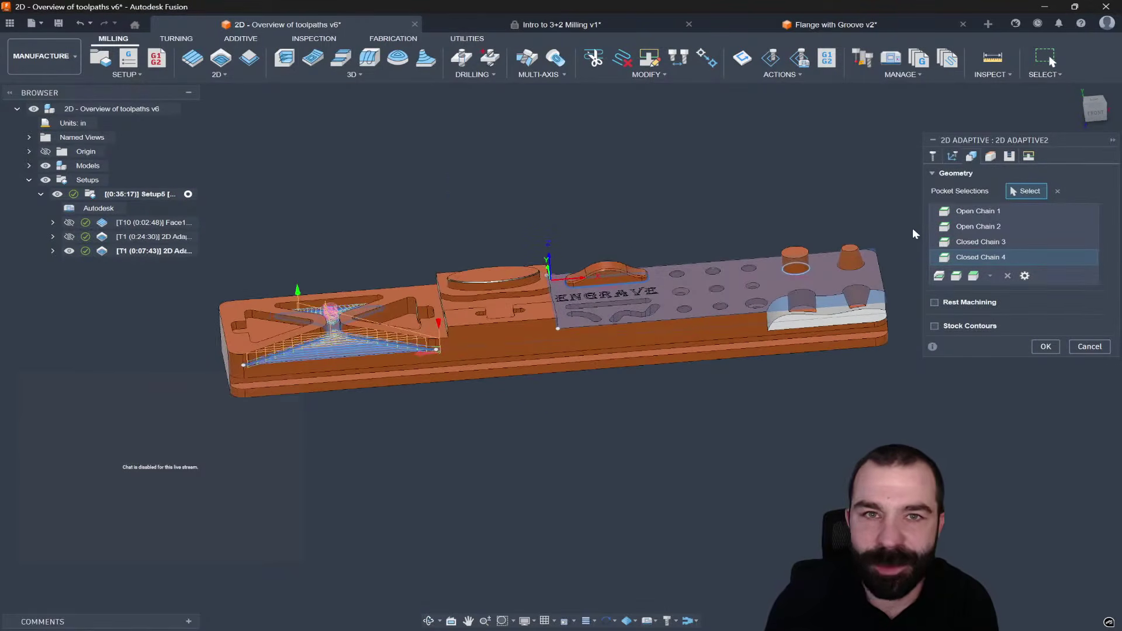
click(990, 157)
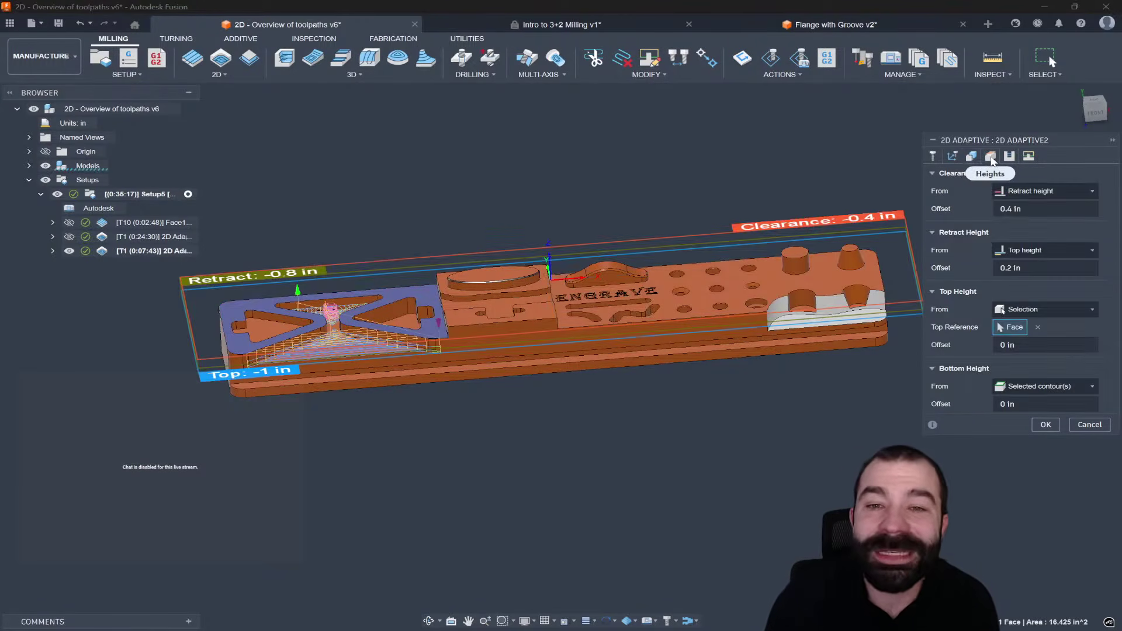
click(1094, 111)
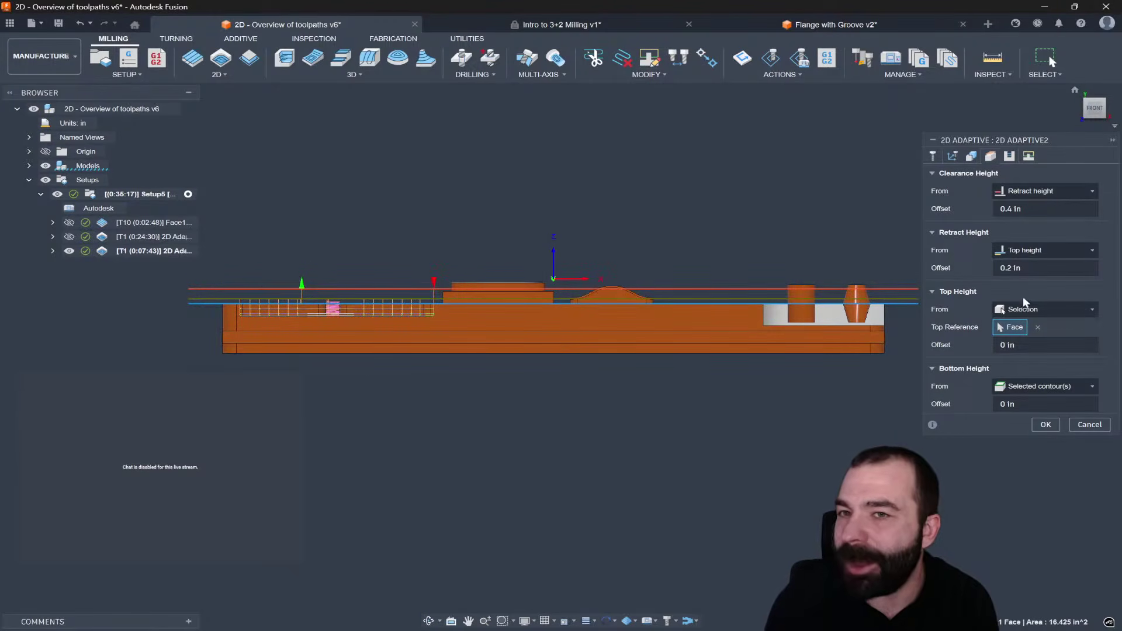
scroll(405, 323, up, 5)
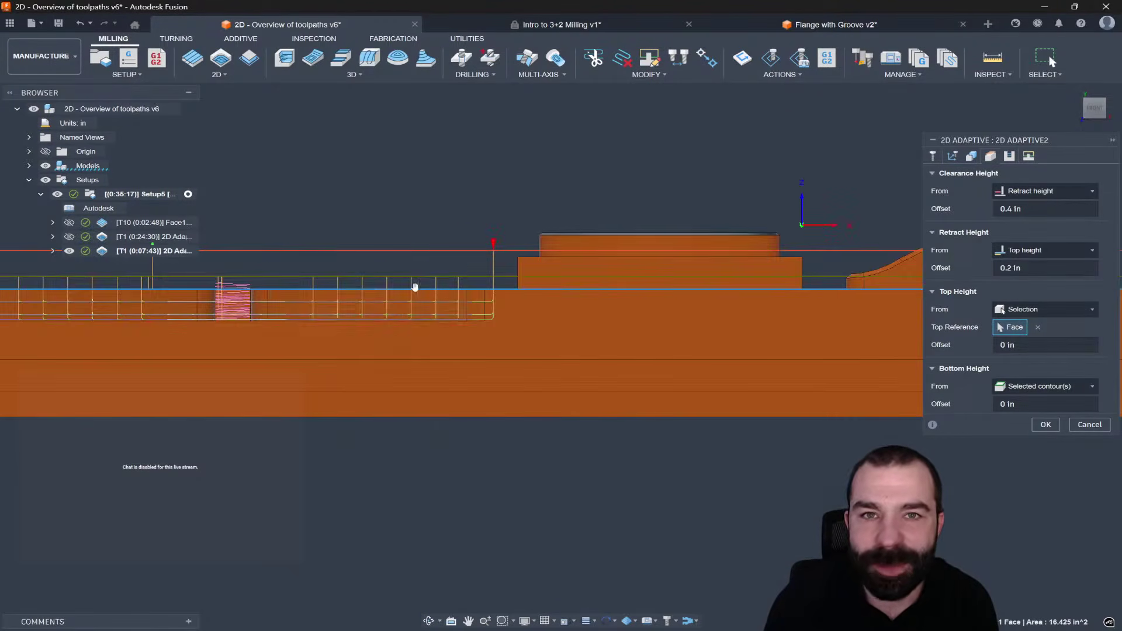
scroll(380, 301, down, 5)
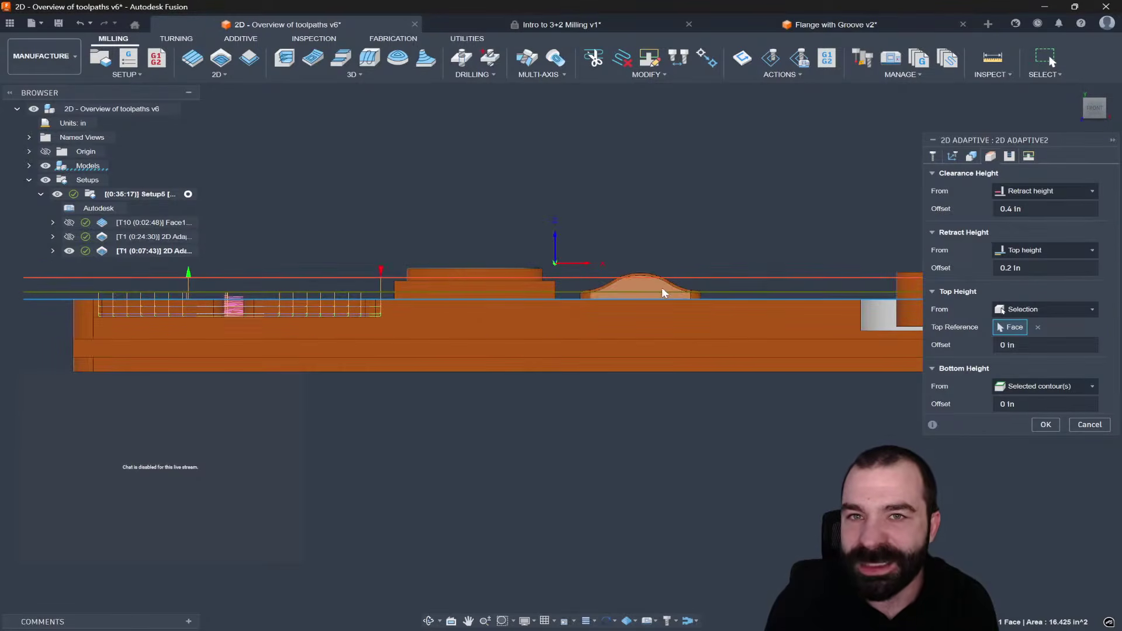
shift+middle_drag(713, 293, 717, 306)
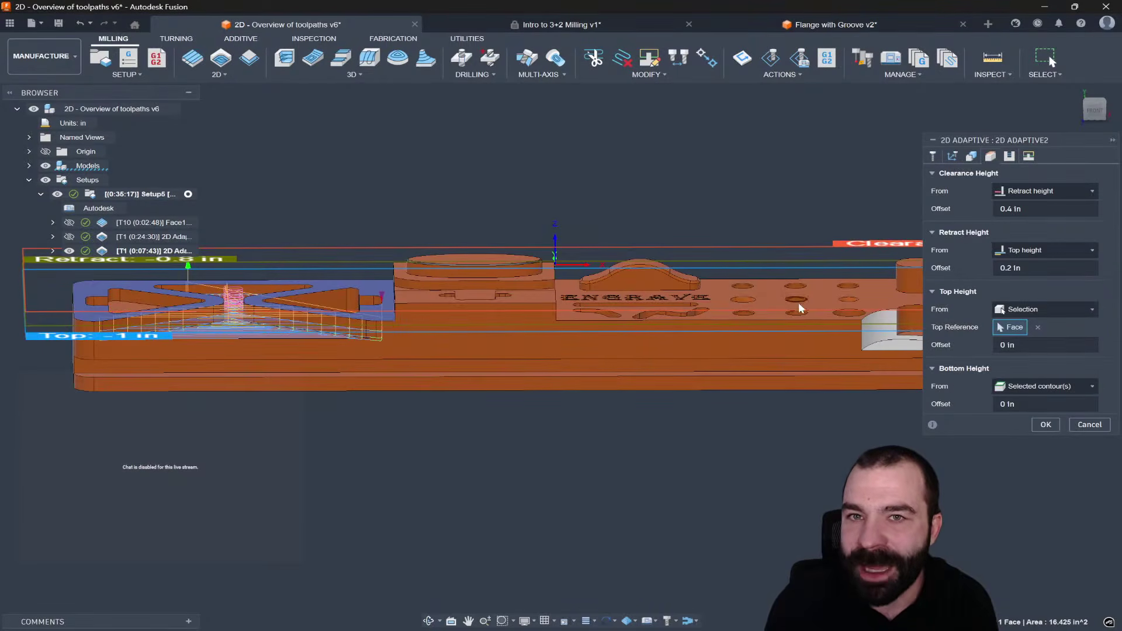
Step: Set the second 2D Adaptive's top height offset to 0.1 in, regenerate and check the linking moves past the raised block from the front
click(1002, 345)
text(.1)
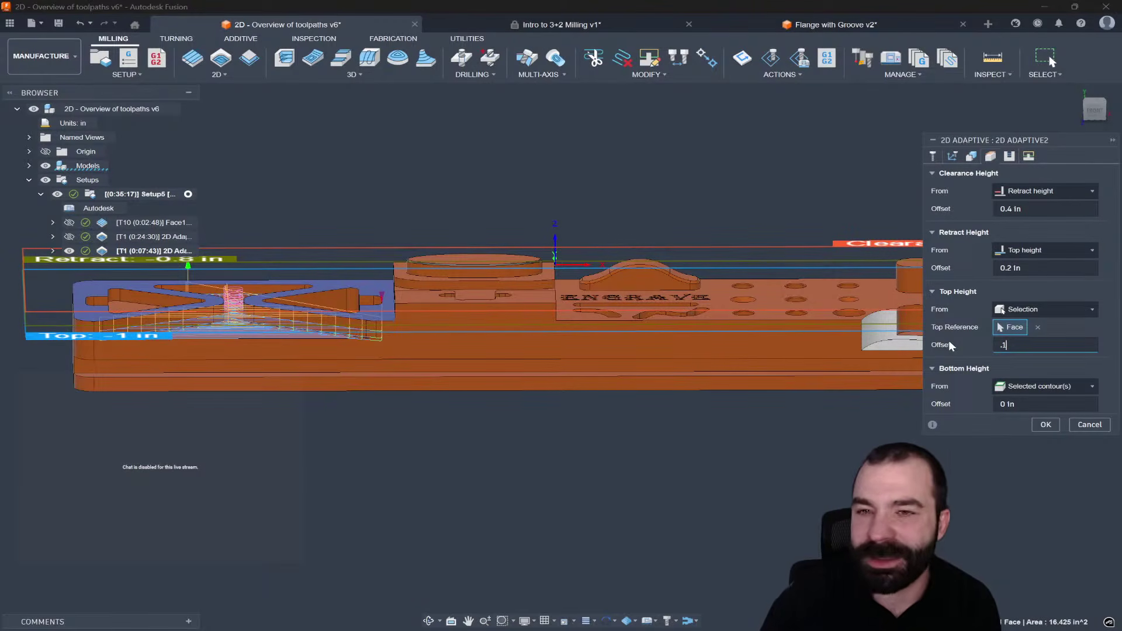
key(Return)
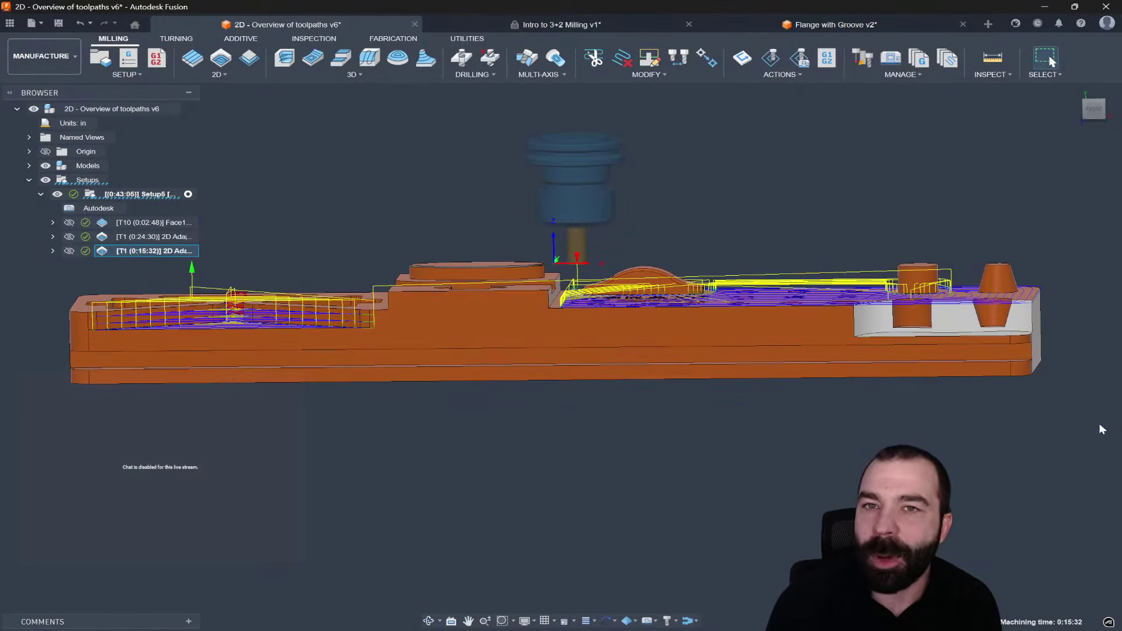
click(1091, 111)
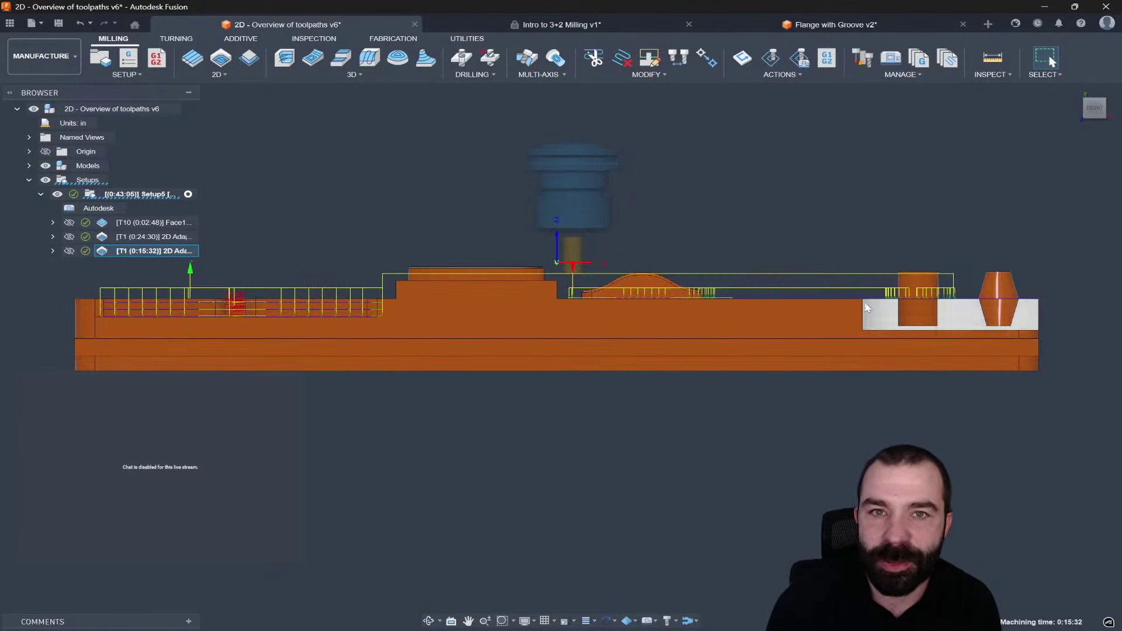
scroll(326, 299, up, 2)
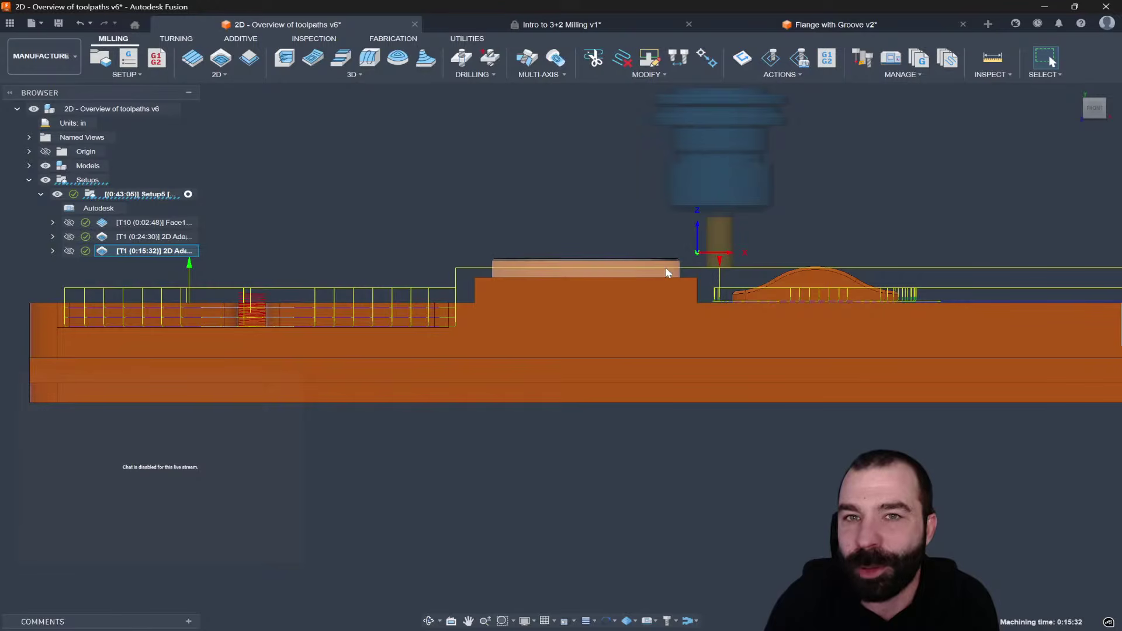
Step: Reference the second 2D Adaptive's clearance height from Stock top, regenerate and check the moves between the two machined areas
double_click(158, 250)
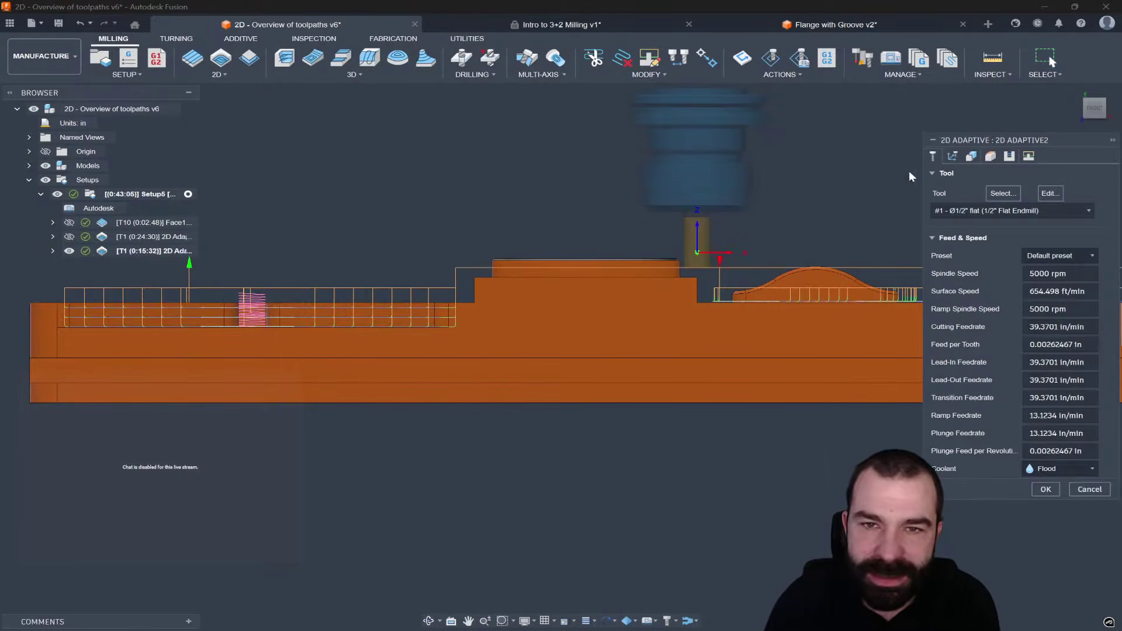
click(996, 163)
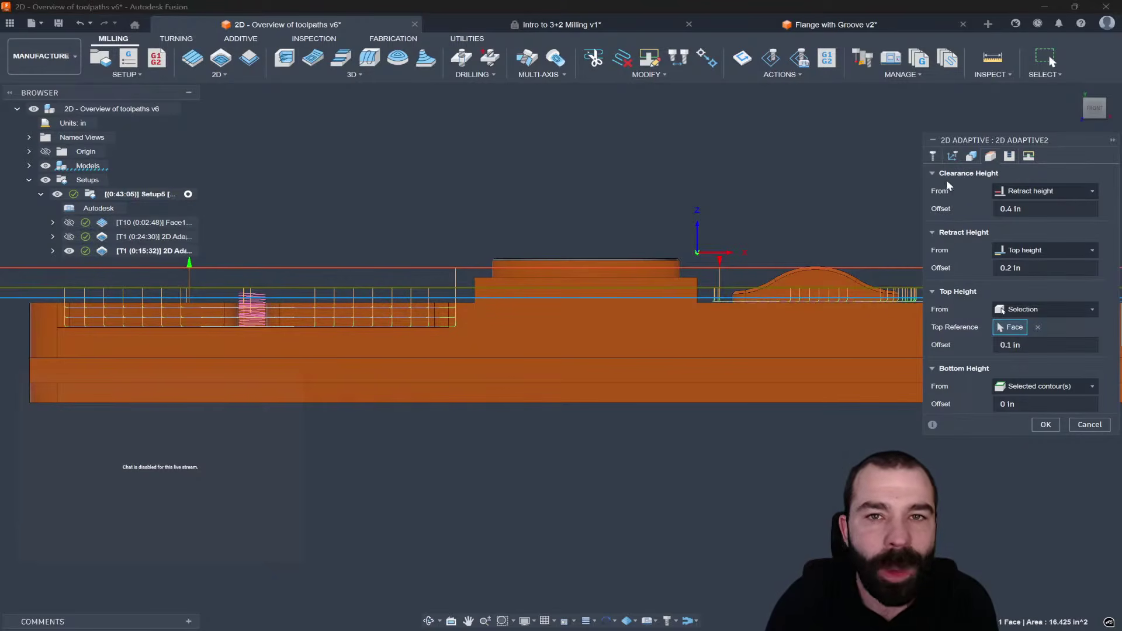
click(1028, 191)
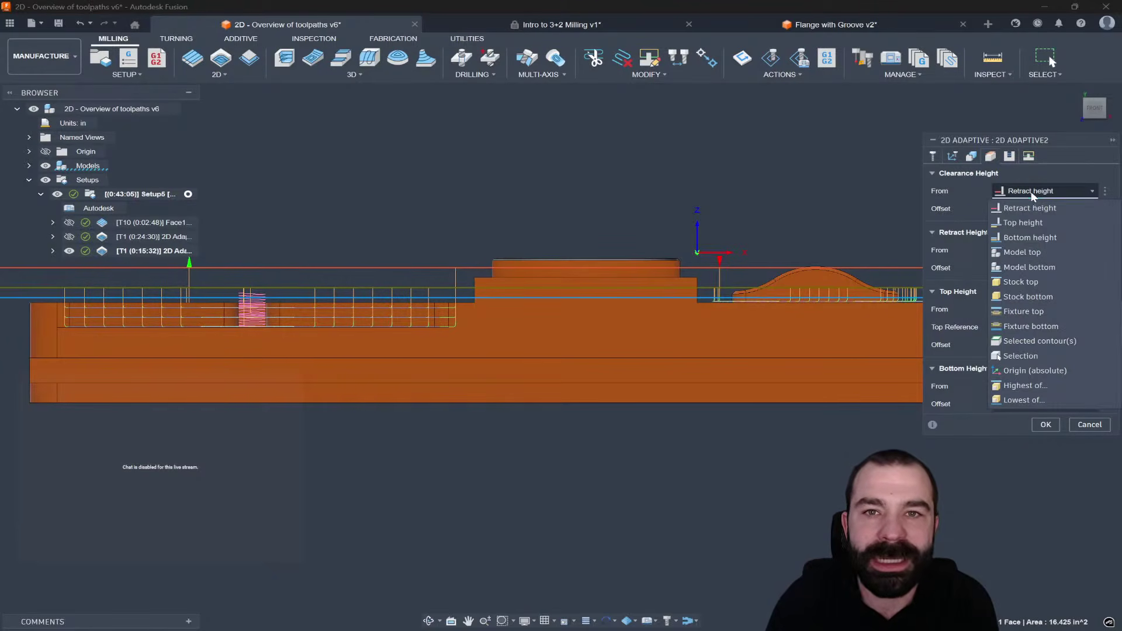
click(1030, 281)
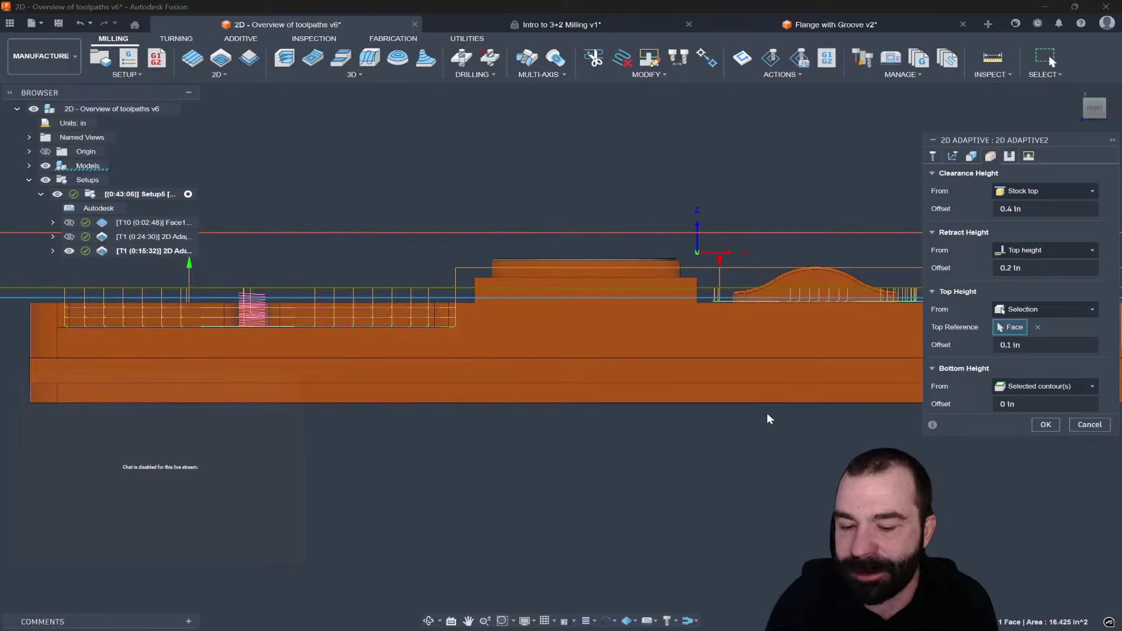
click(1043, 423)
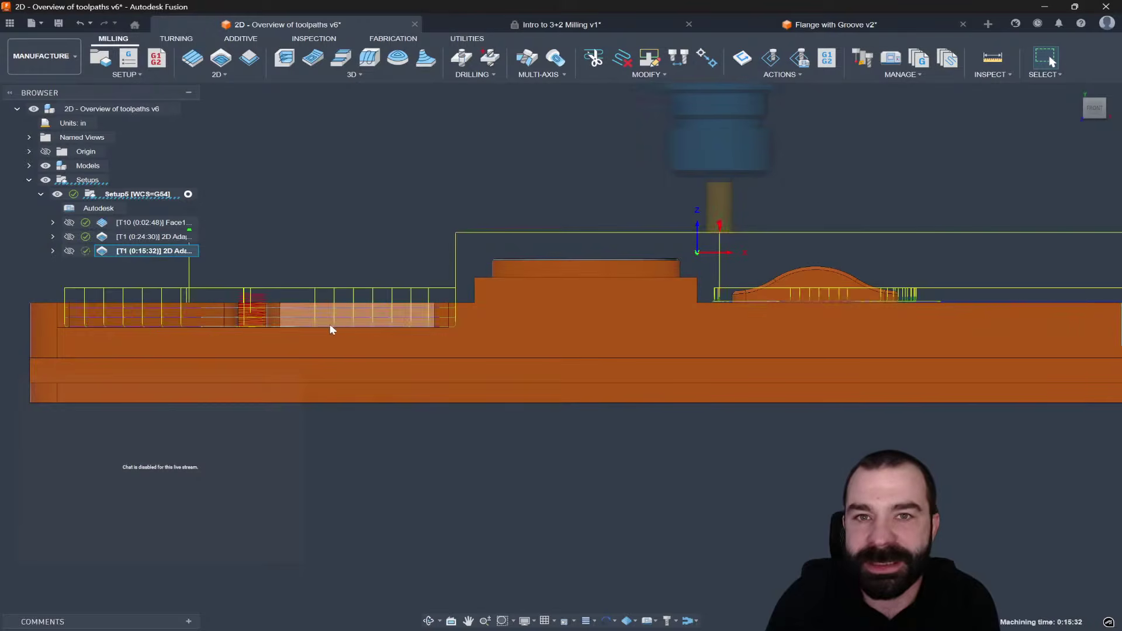
scroll(282, 282, down, 2)
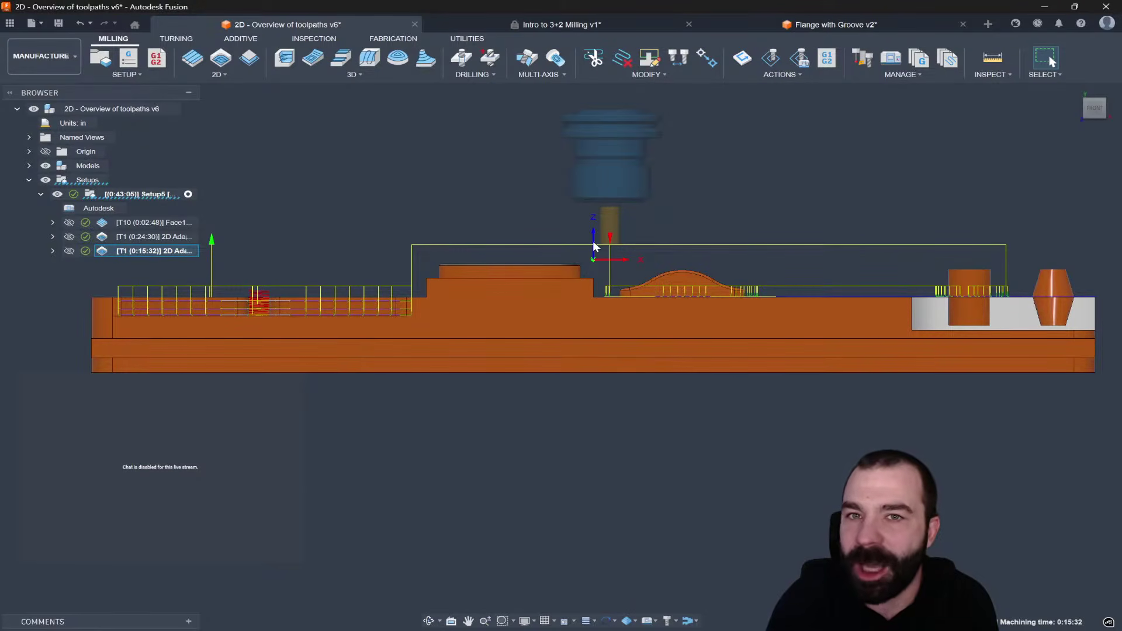
shift+middle_drag(639, 250, 642, 265)
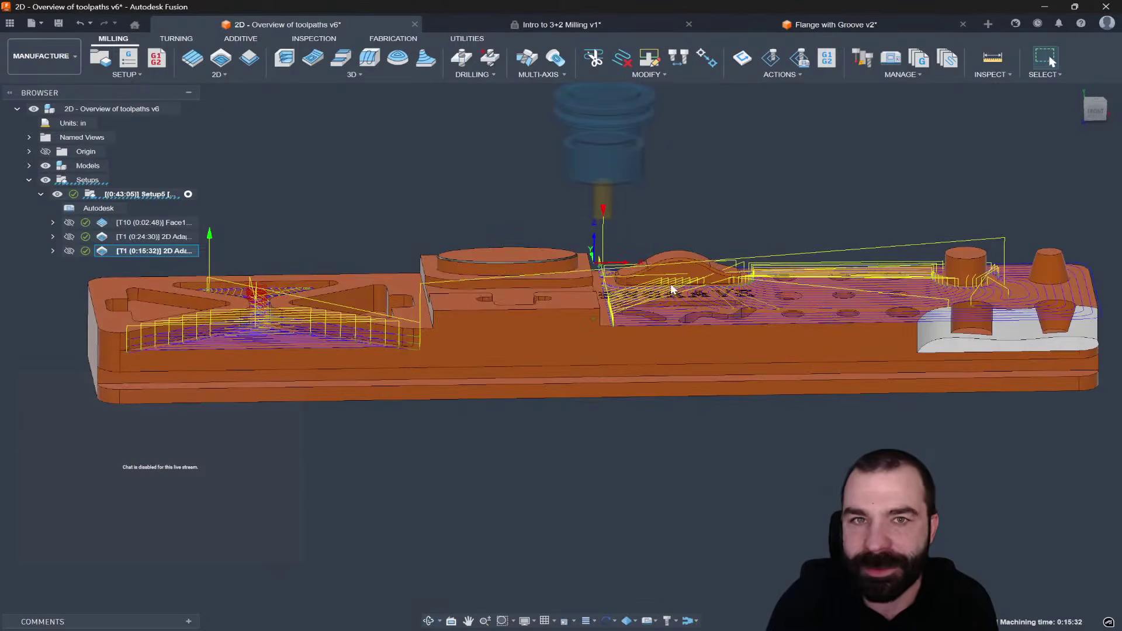
scroll(704, 298, down, 2)
Step: Add the two arrow-shaped triangular pockets to the second 2D Adaptive's pocket selections and regenerate
double_click(105, 253)
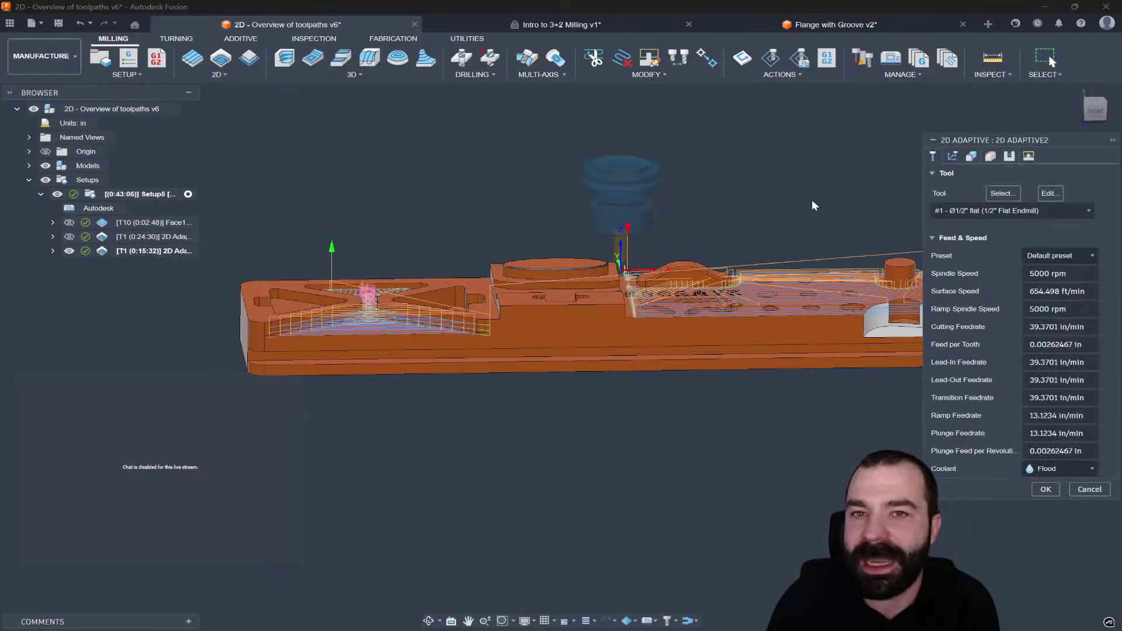
click(972, 157)
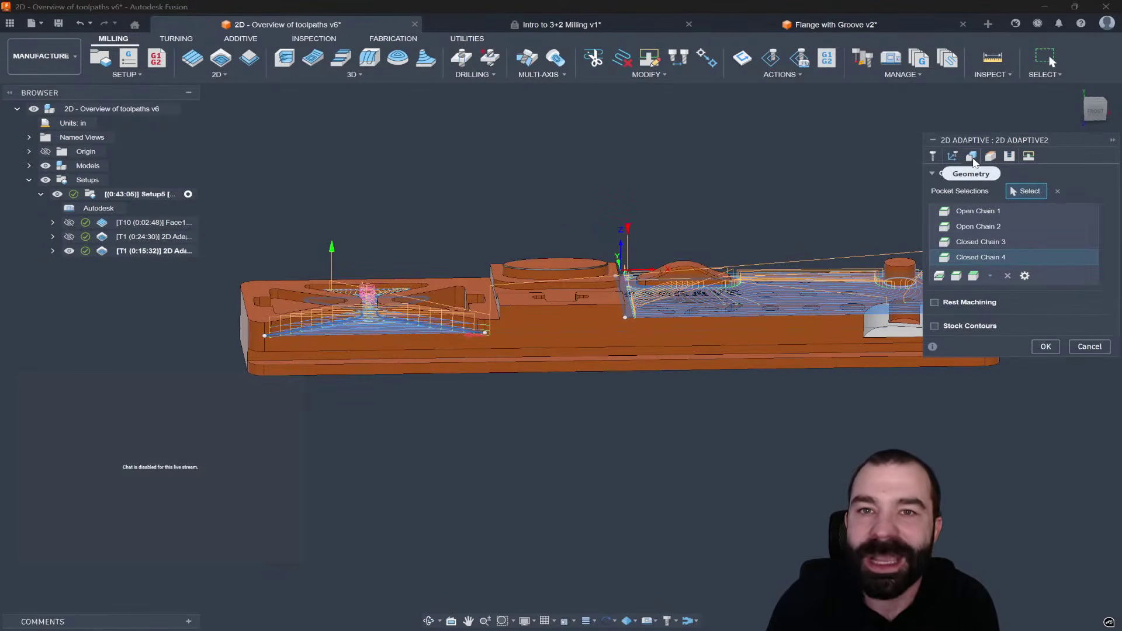
shift+middle_drag(379, 280, 368, 333)
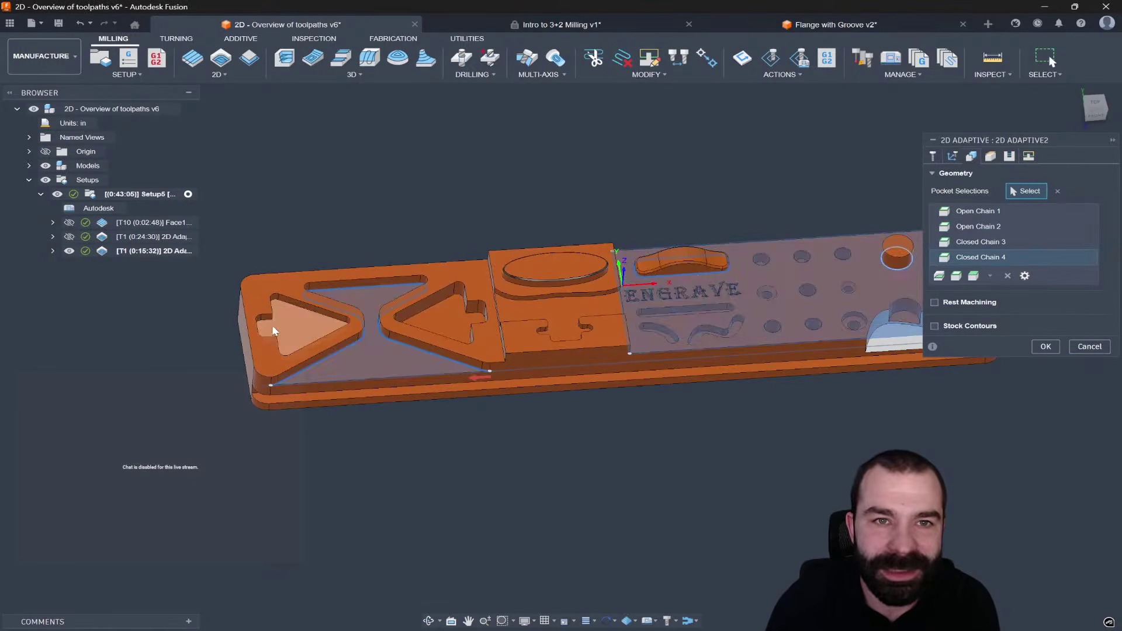
click(1045, 347)
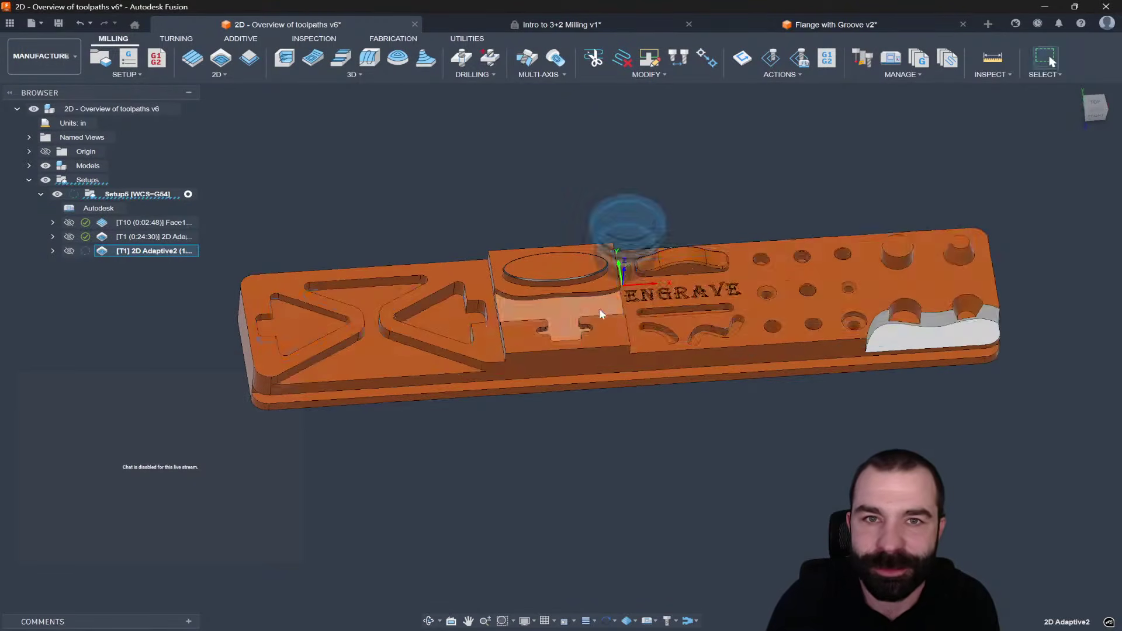
Step: Inspect the regenerated toolpath from the front and at an angle, comparing retract and clearance moves within and between the pockets
click(1093, 114)
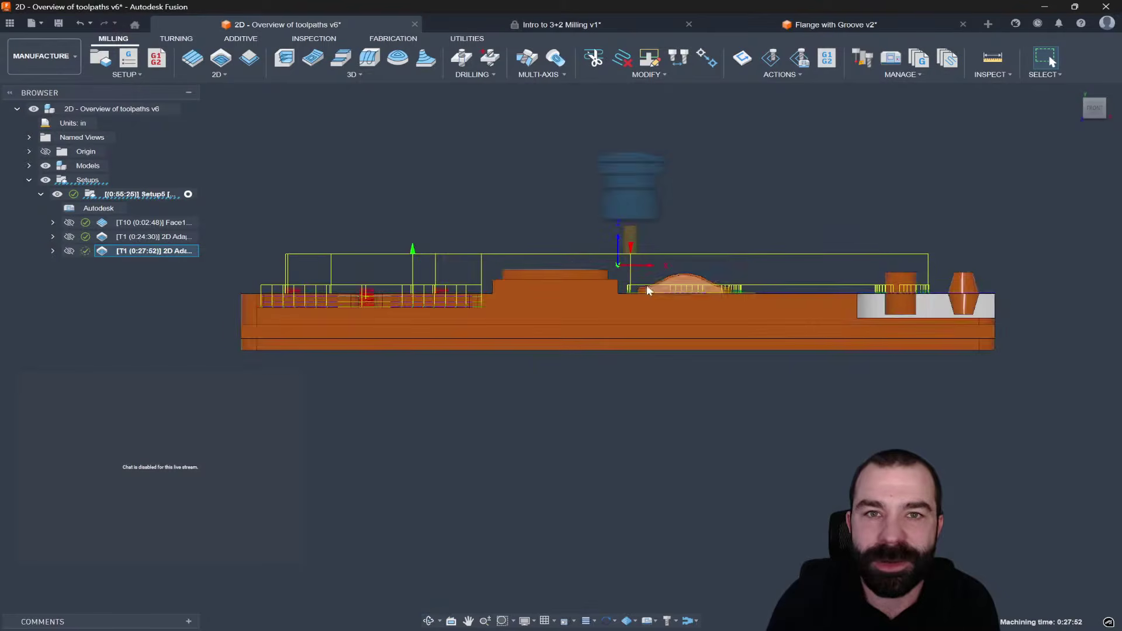
scroll(266, 297, up, 5)
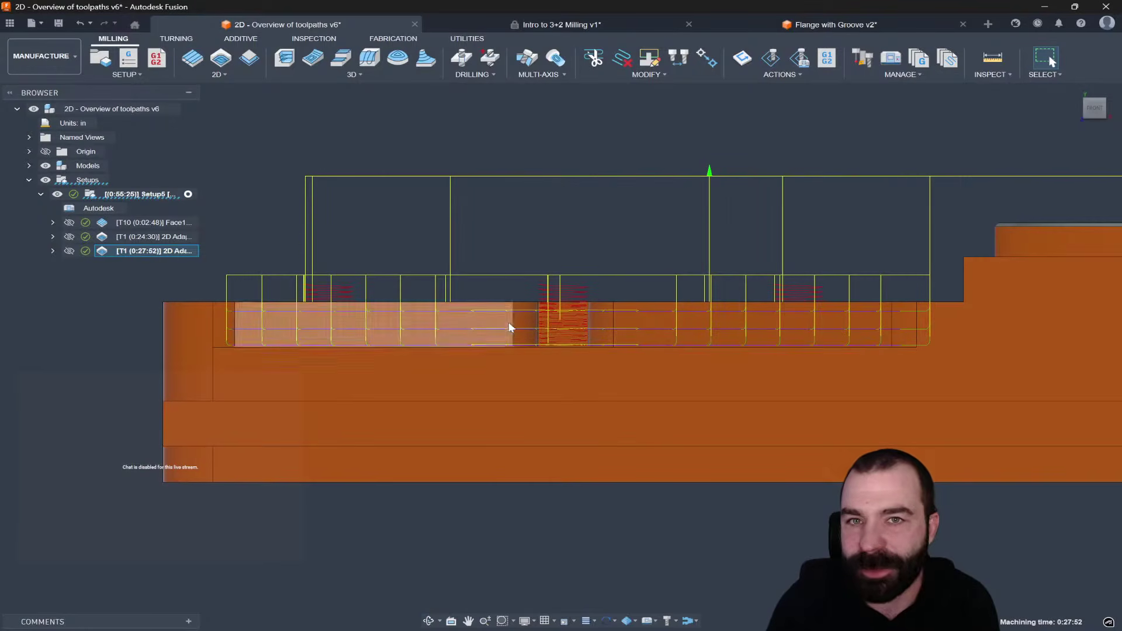
scroll(307, 173, down, 4)
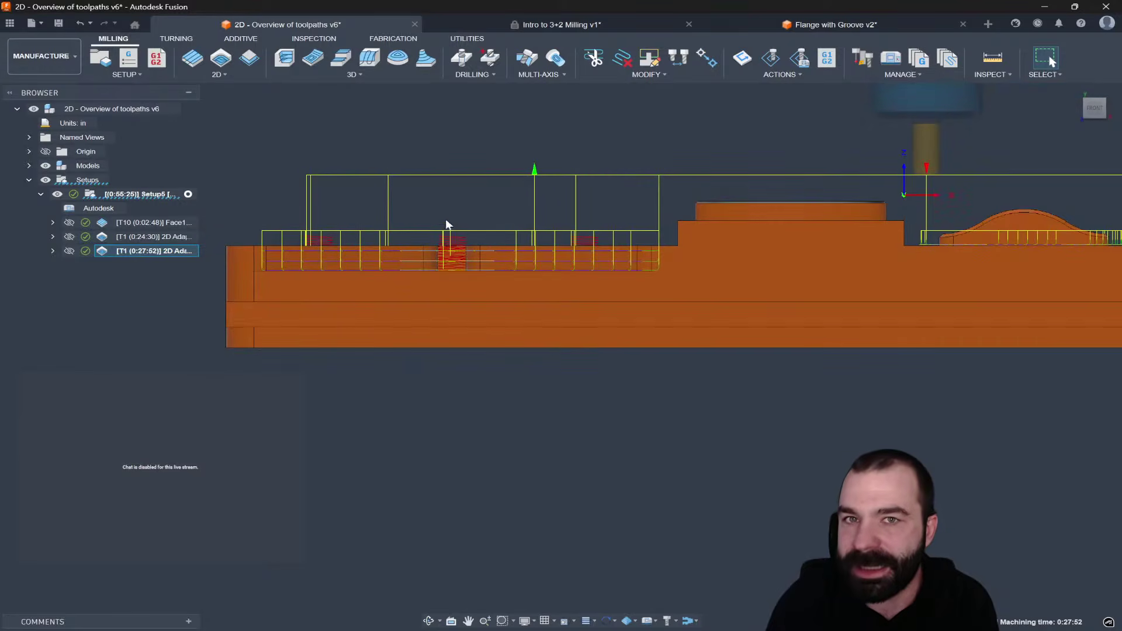
scroll(345, 252, down, 1)
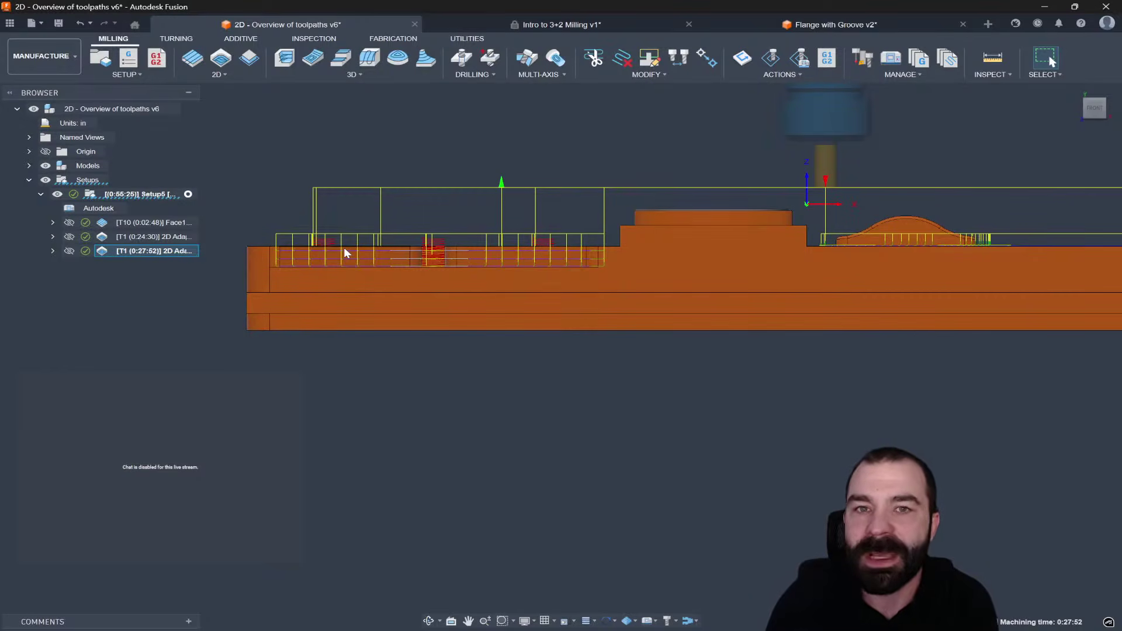
scroll(343, 247, down, 1)
shift+middle_drag(343, 247, 338, 283)
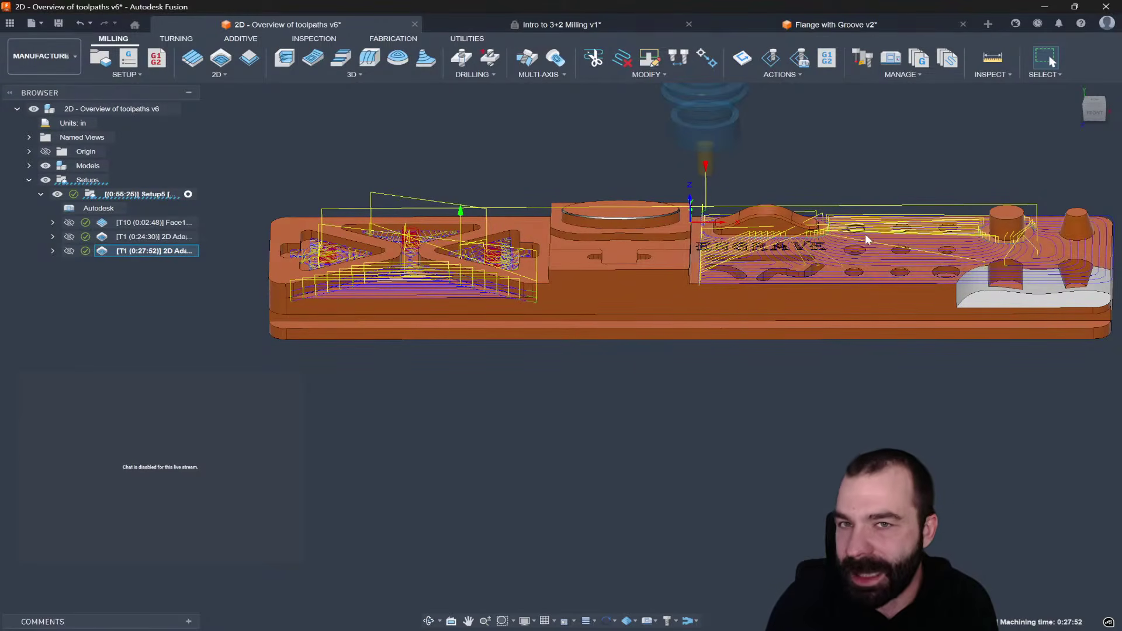
scroll(334, 269, down, 1)
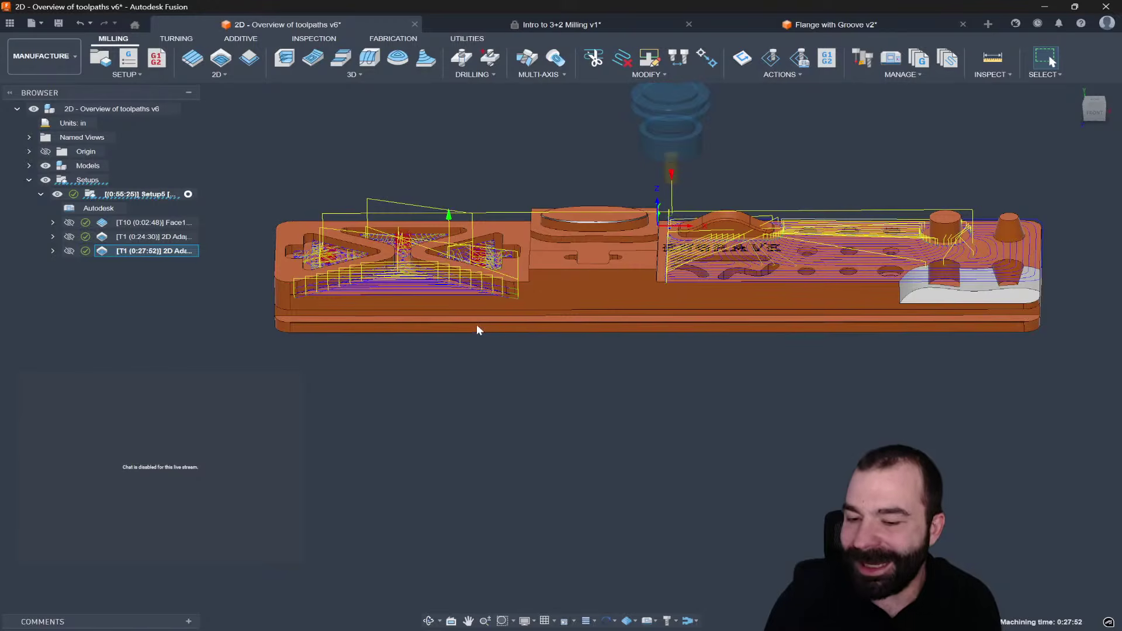
Step: Delete the second 2D Adaptive operation from the setup
scroll(500, 218, up, 3)
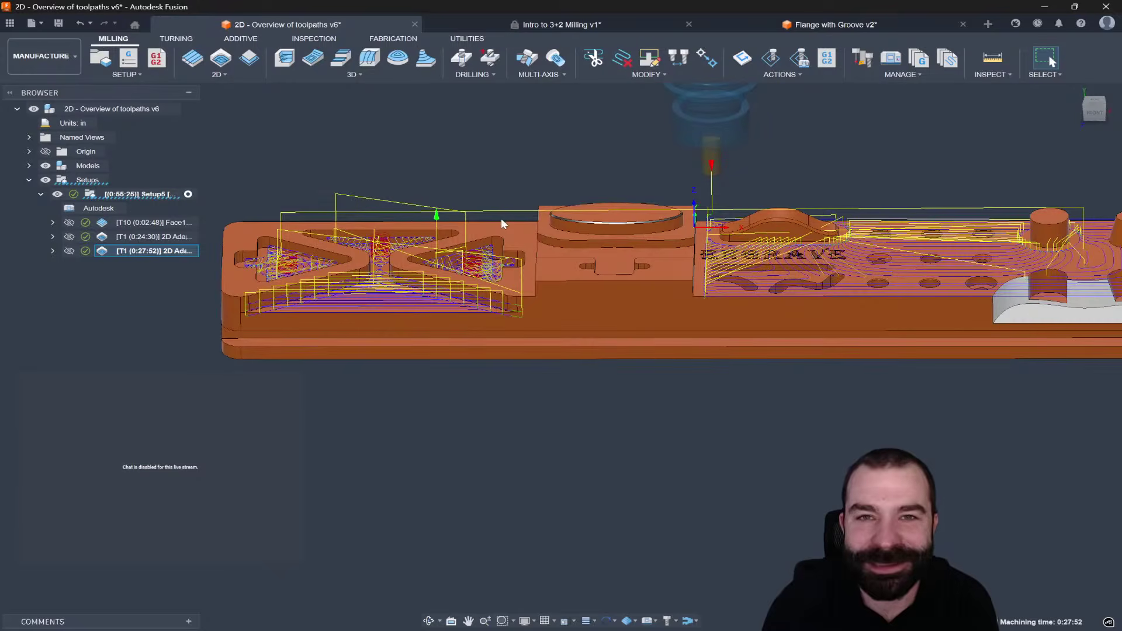
scroll(334, 255, down, 3)
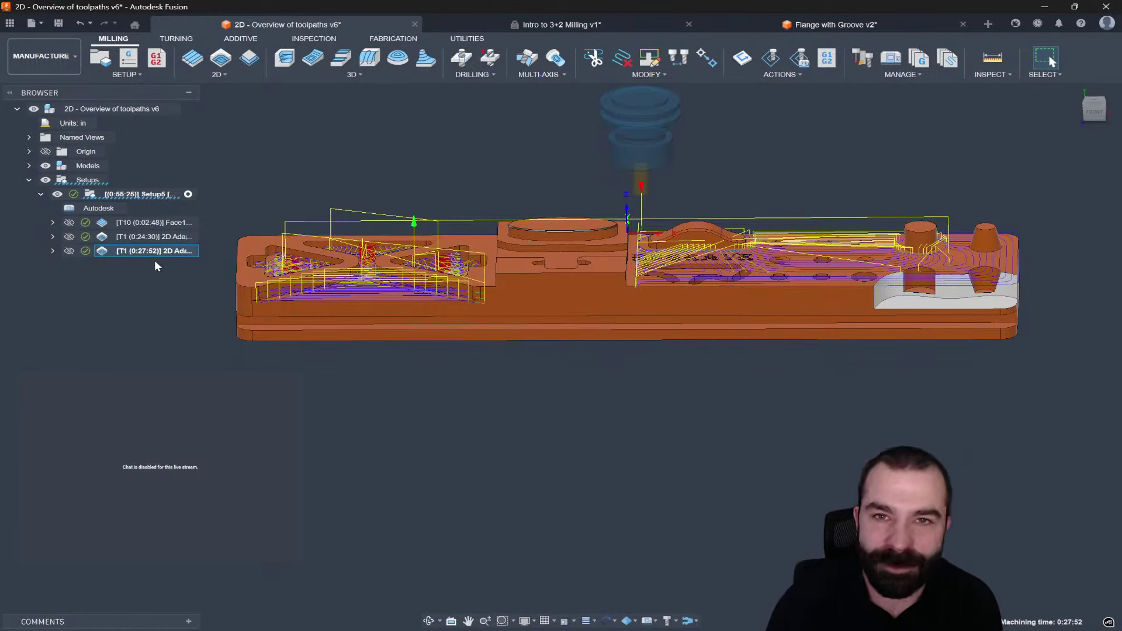
key(Escape)
key(Delete)
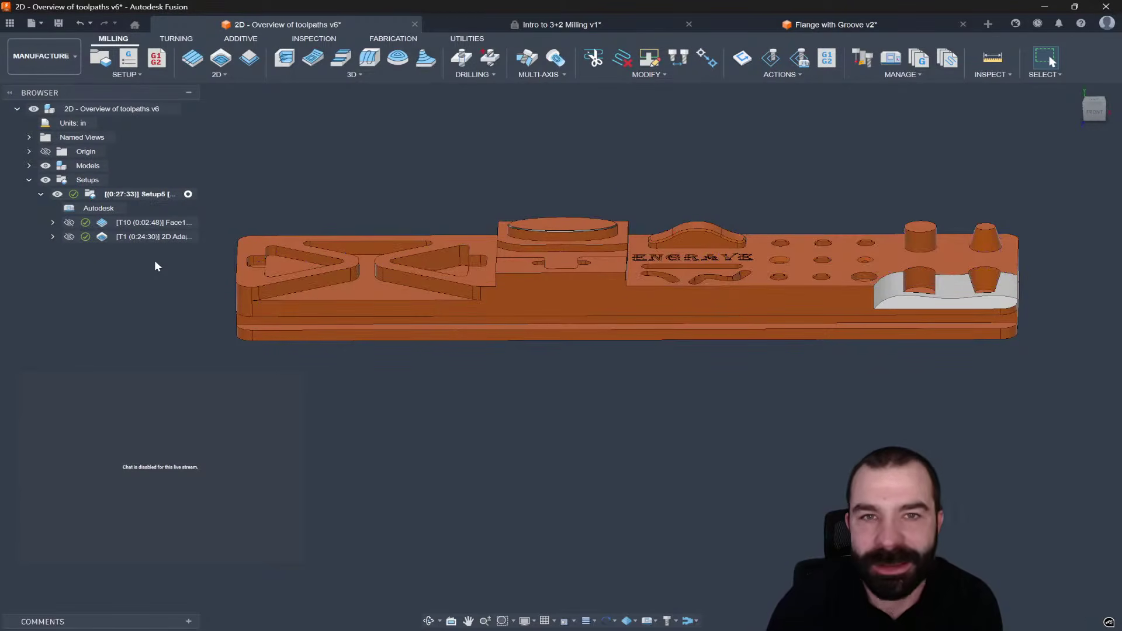
Step: Create a 2D Adaptive on the open pocket between the triangular pockets, referencing its top height from the surrounding upper face, and generate it
click(221, 58)
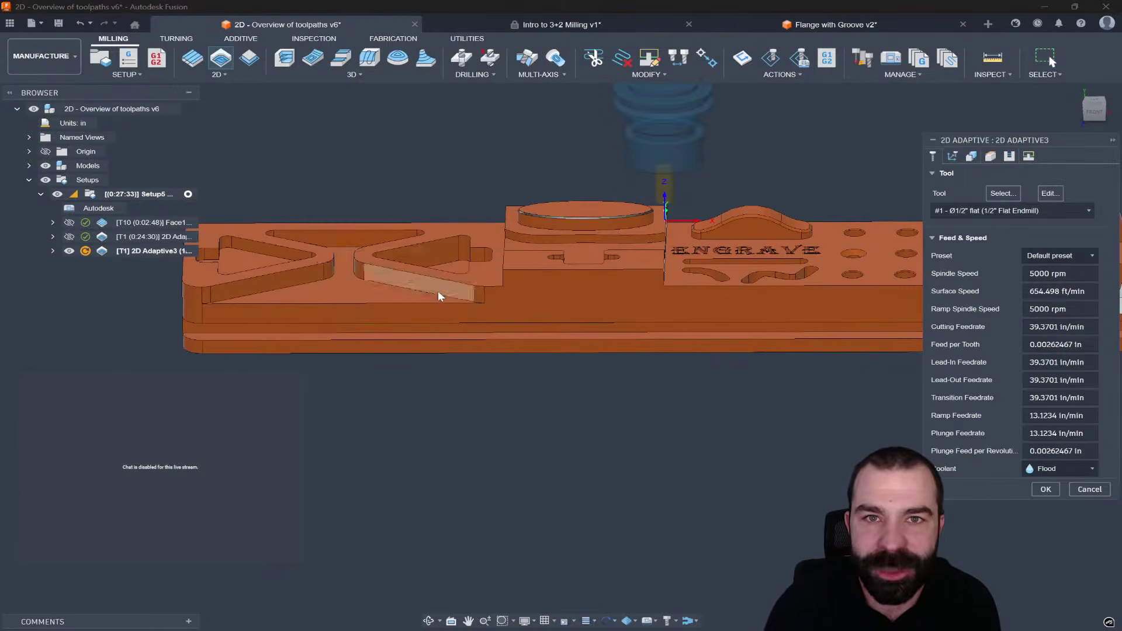
click(345, 286)
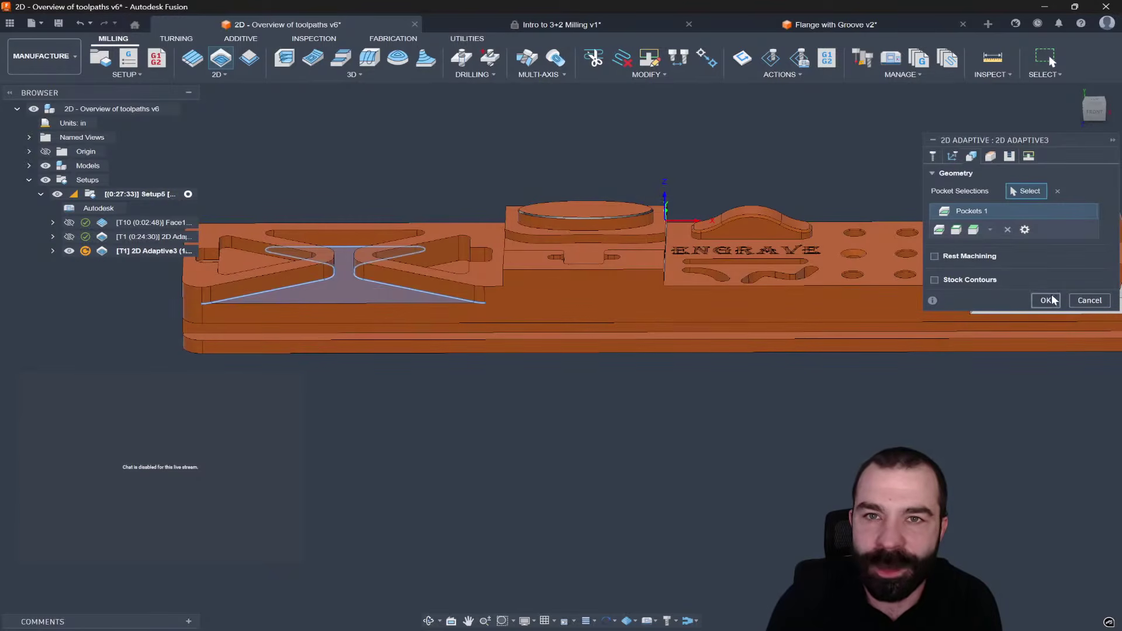
click(990, 157)
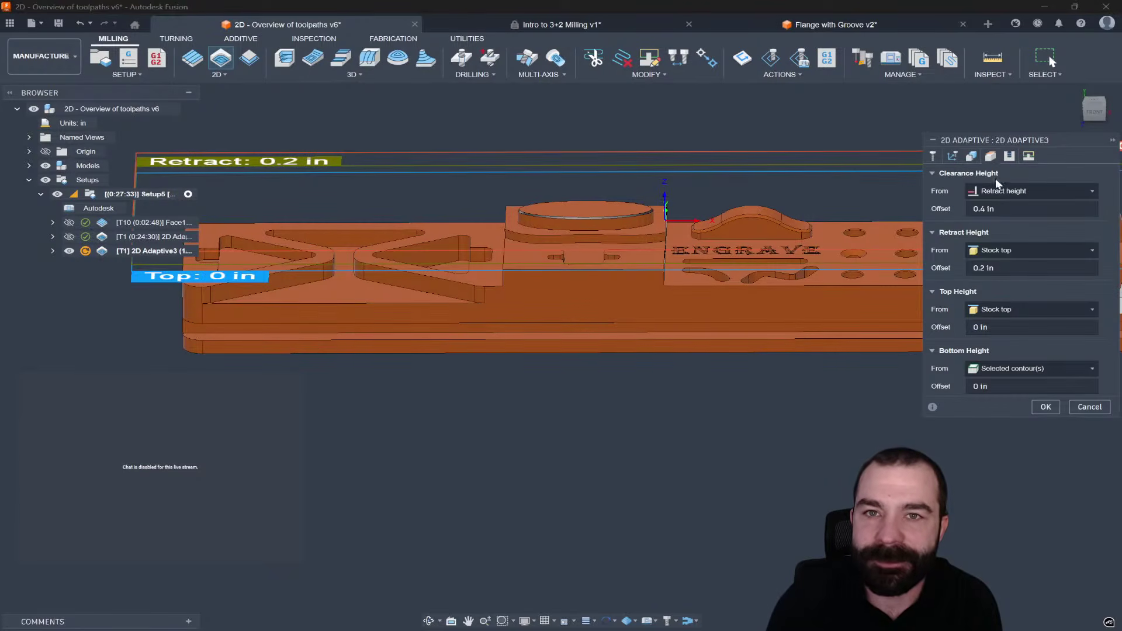
click(1004, 311)
click(1004, 473)
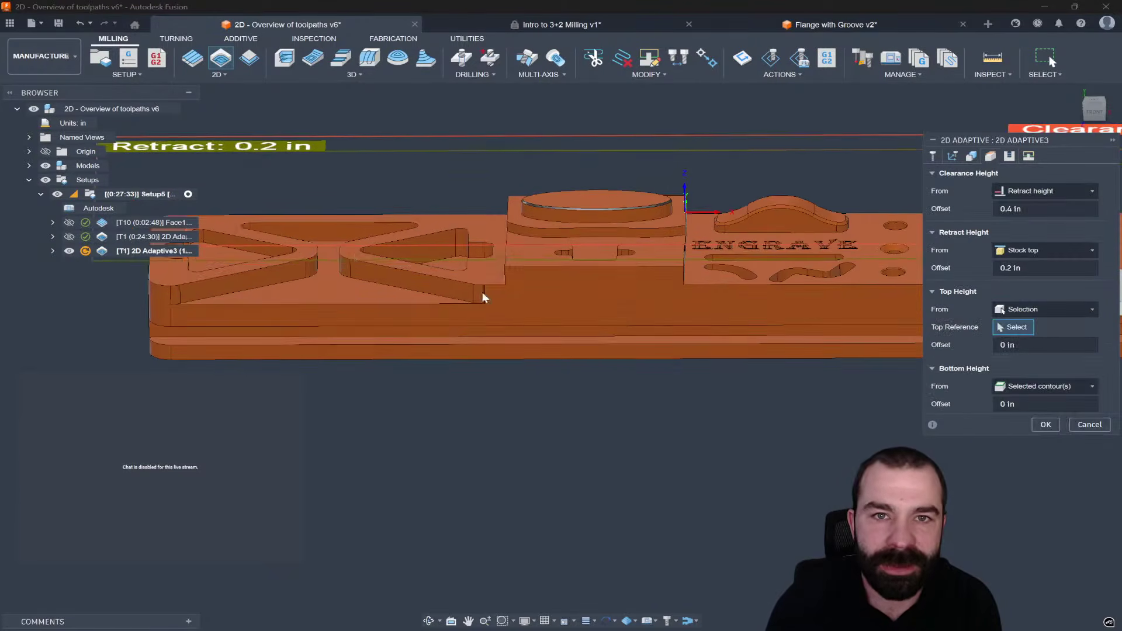
click(478, 270)
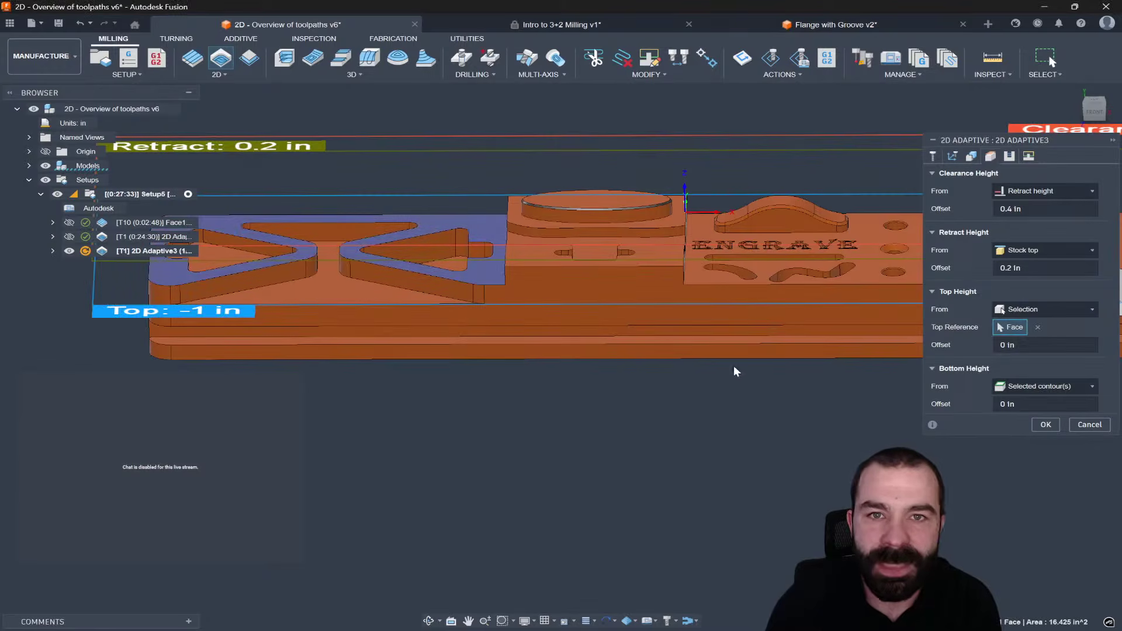
click(1051, 425)
shift+middle_drag(533, 297, 468, 256)
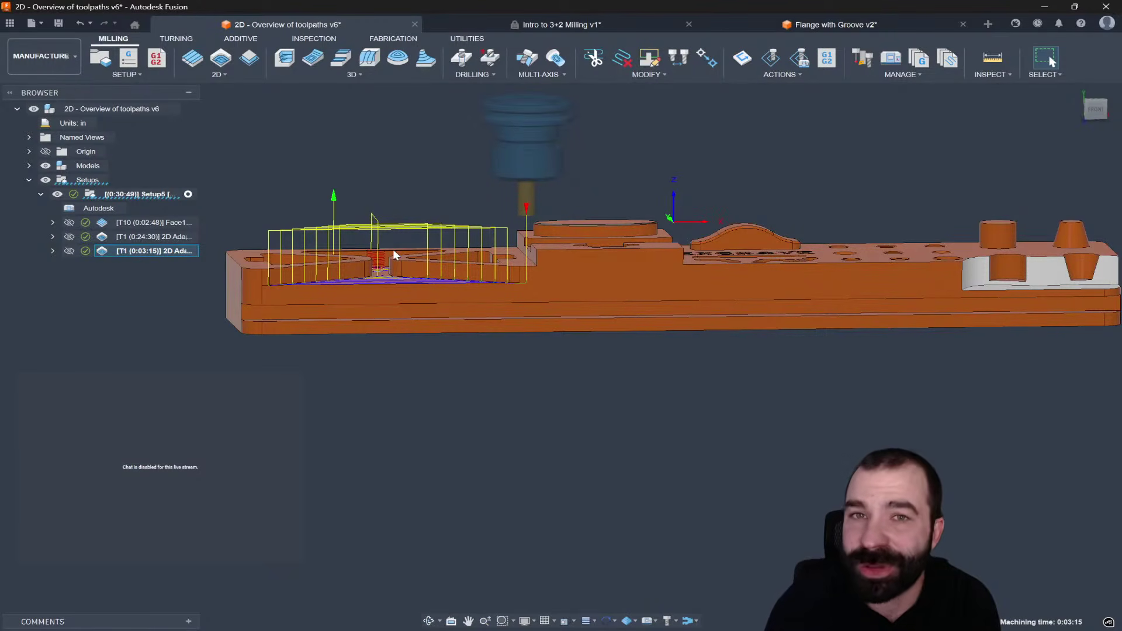
scroll(393, 248, up, 2)
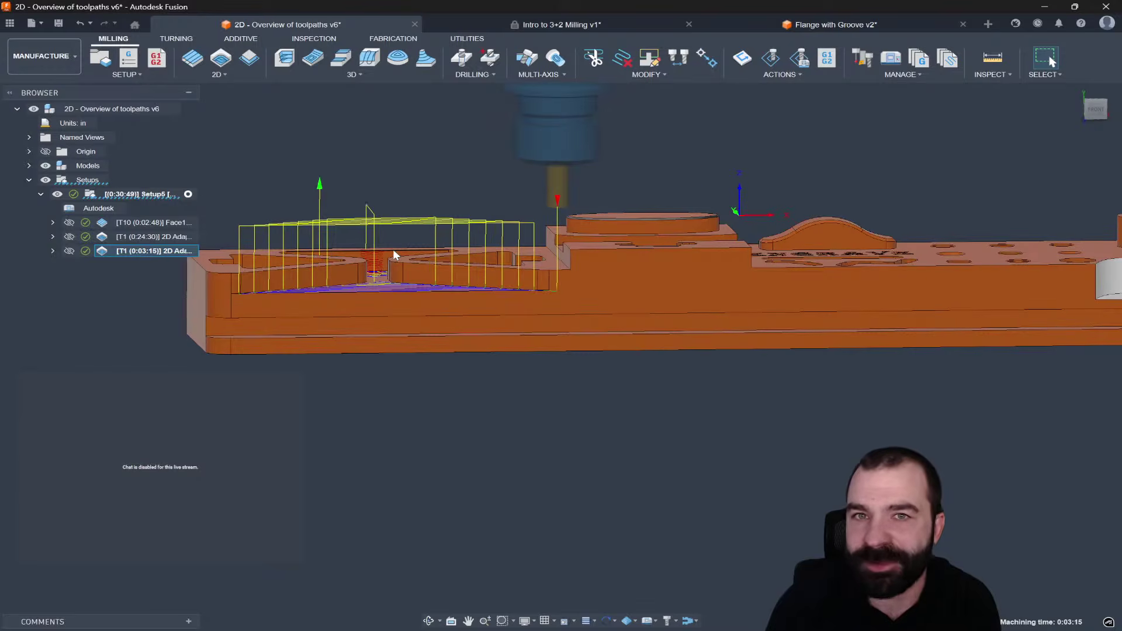
Step: Edit the new 2D Adaptive's heights from the front and reference its clearance height from Origin (absolute)
double_click(118, 252)
click(992, 157)
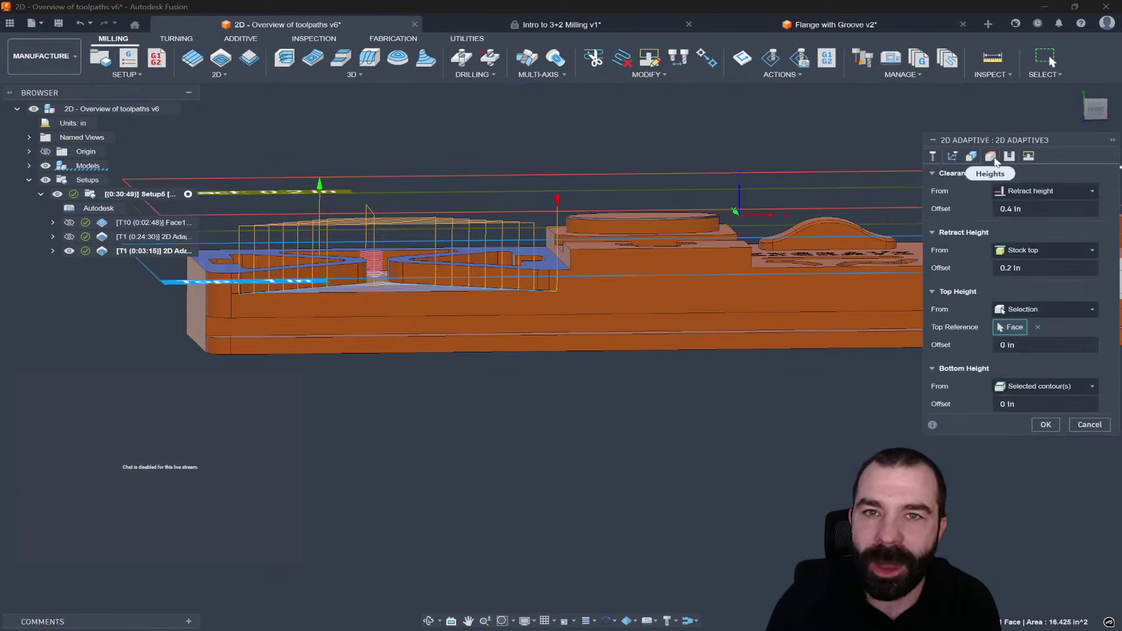
click(1094, 109)
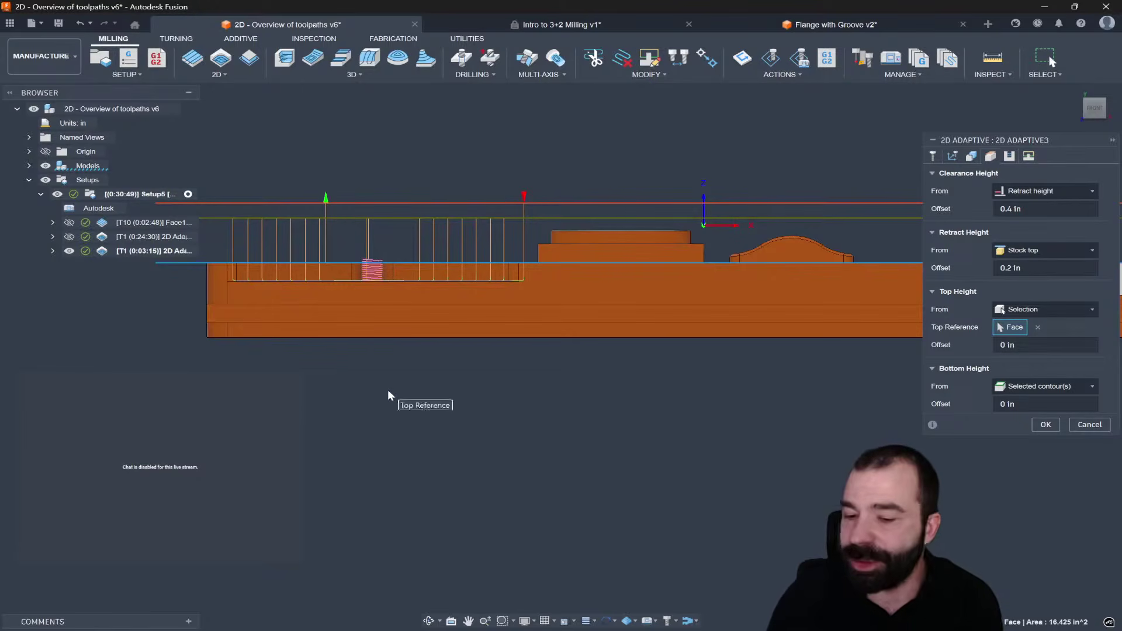
click(1033, 197)
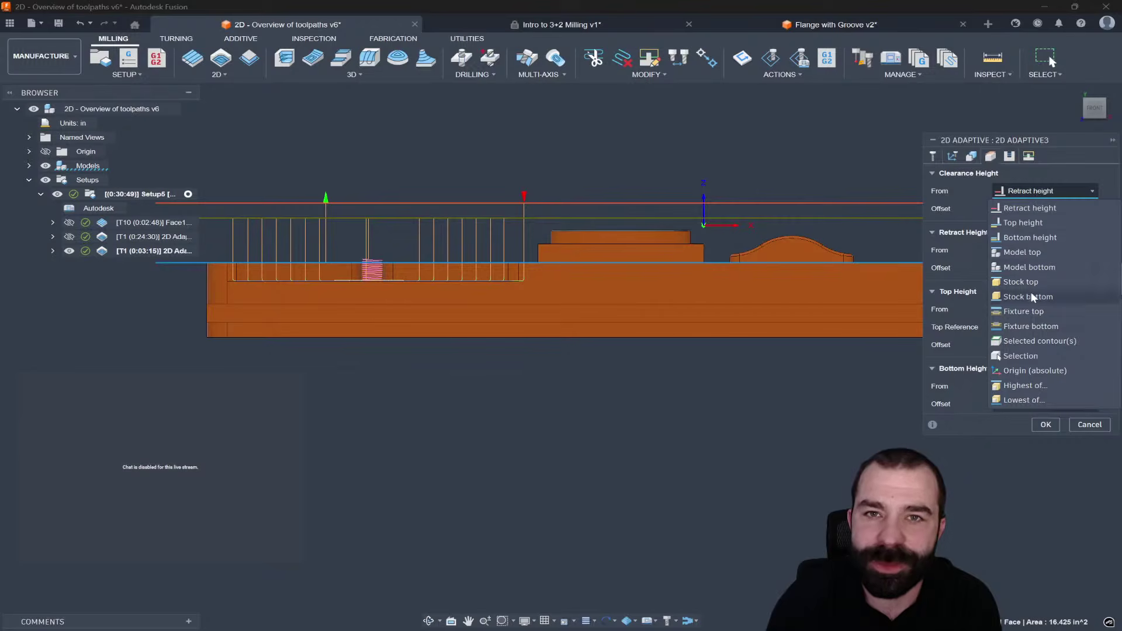
click(1025, 370)
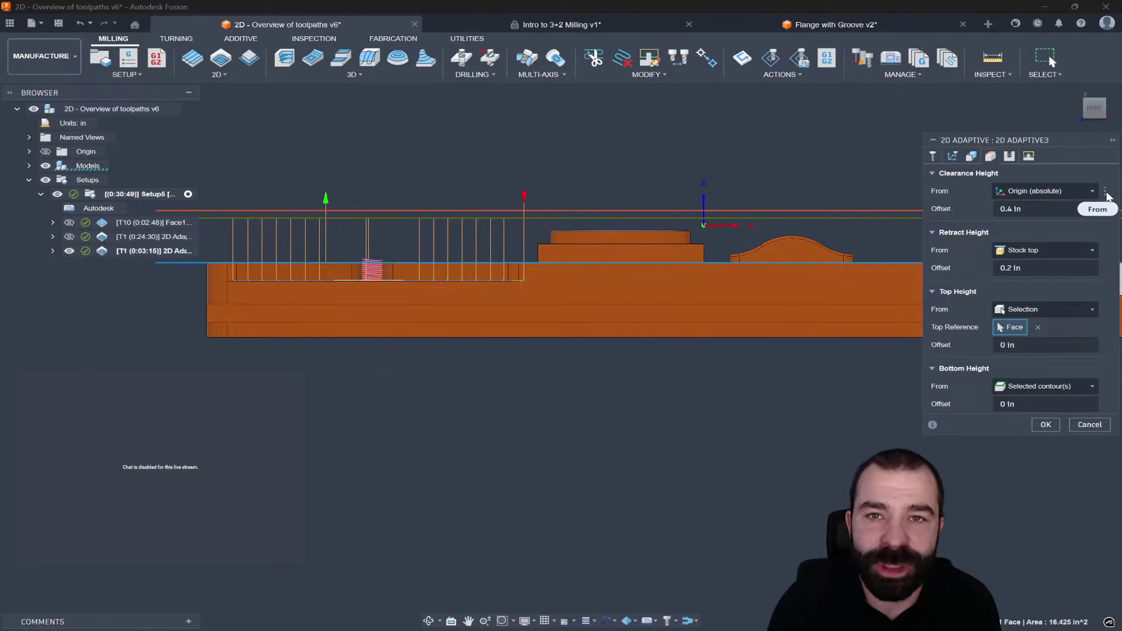
Step: Reset the clearance height reference to the system default and accept the operation
click(1105, 192)
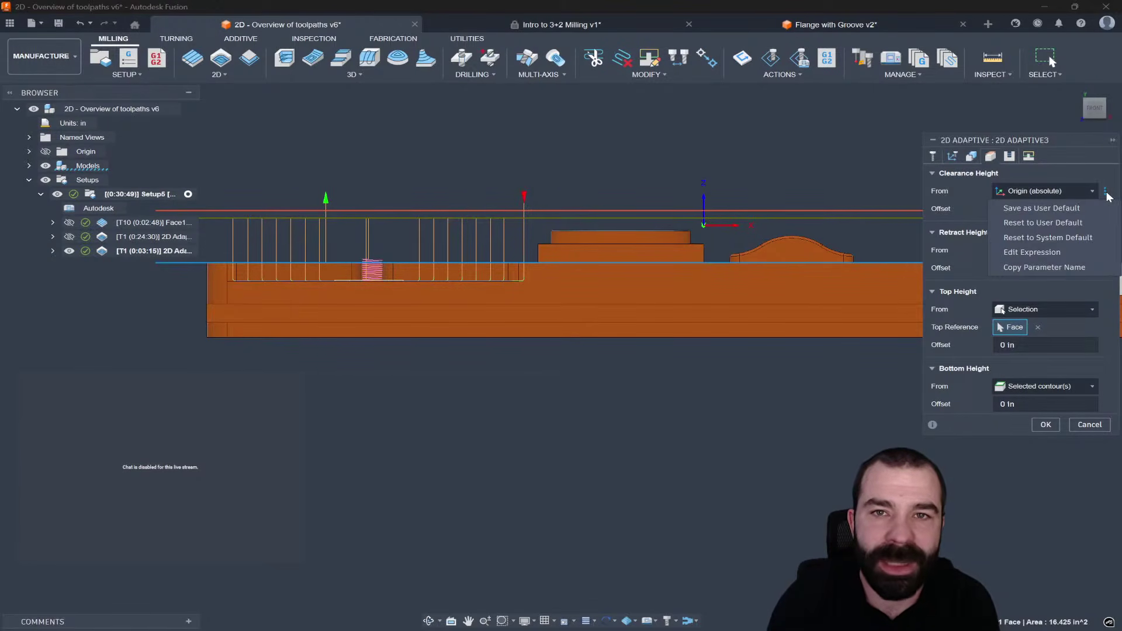
click(1039, 236)
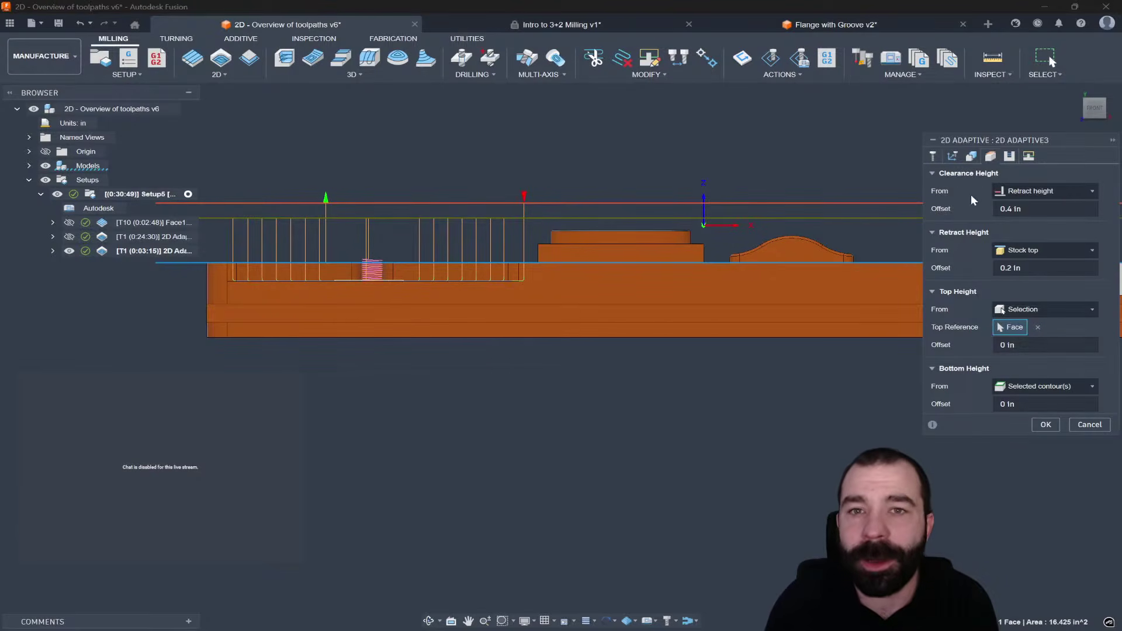
click(1045, 425)
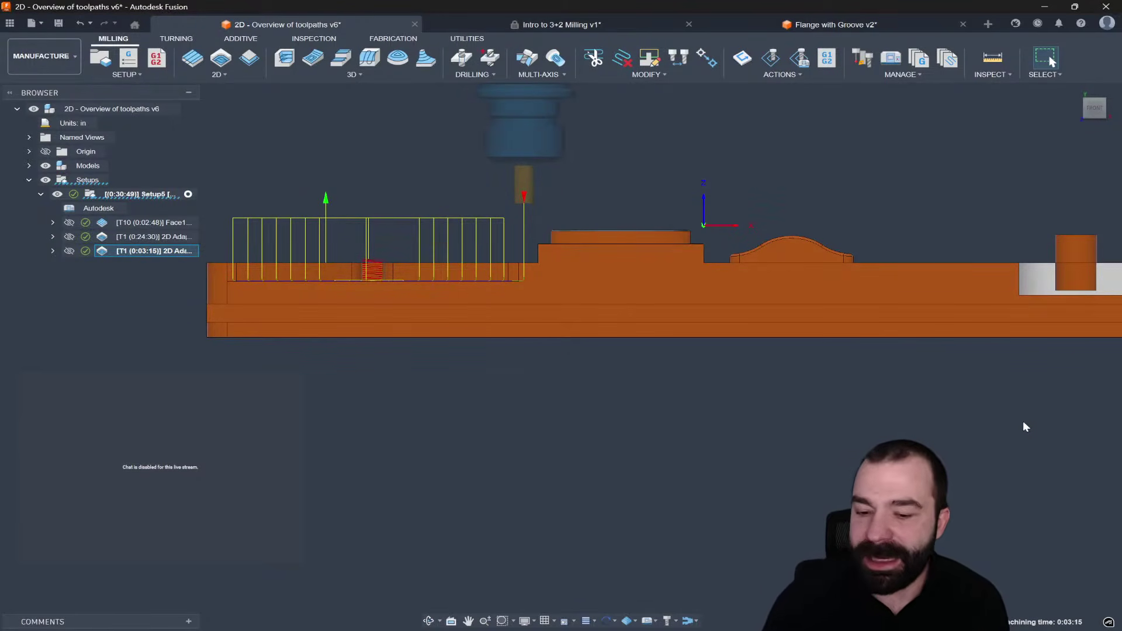
Step: Set the new 2D Adaptive's stay-down level to Most, regenerate and check its linking moves at an angle and from the front
mouse_move(392, 363)
shift+middle_down()
mouse_move(409, 397)
mouse_move(386, 374)
shift+middle_up()
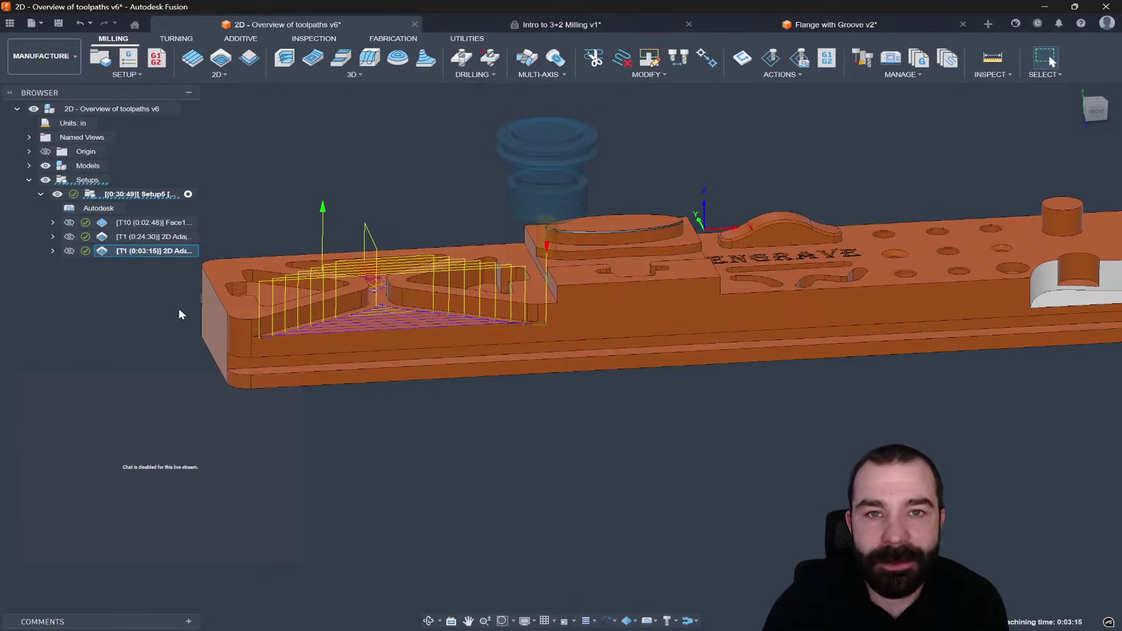
double_click(107, 254)
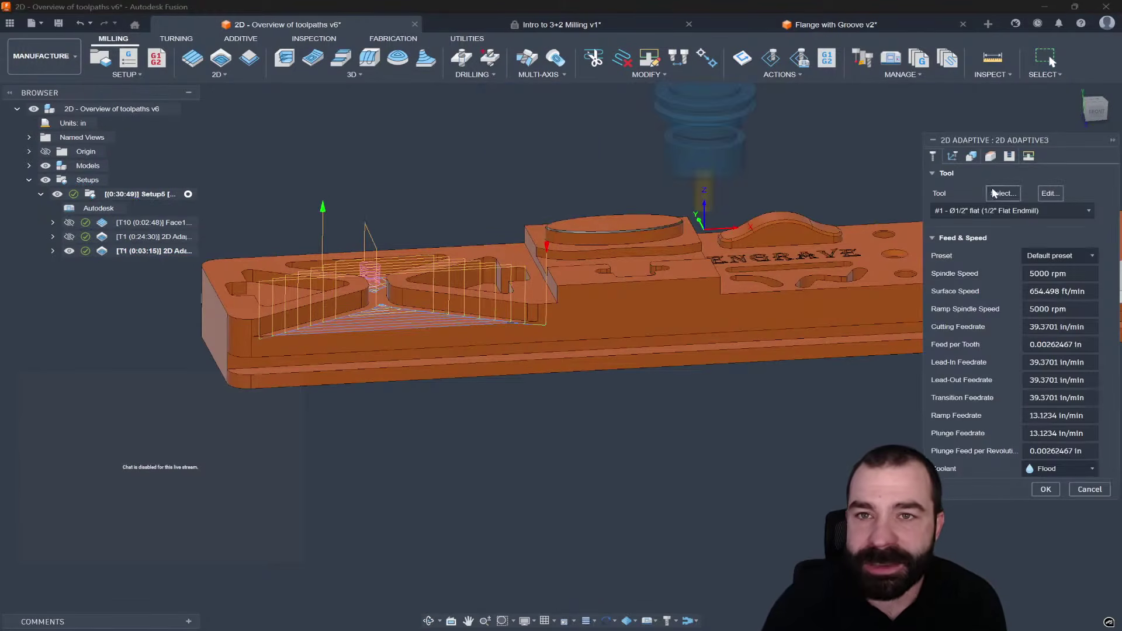
click(1028, 157)
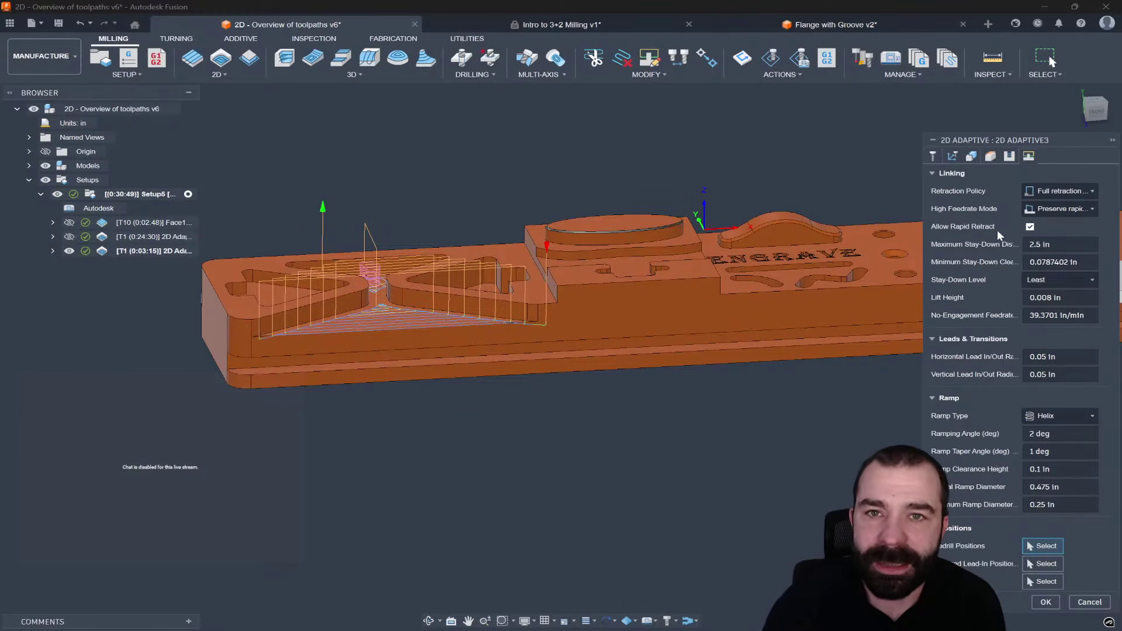
click(1053, 286)
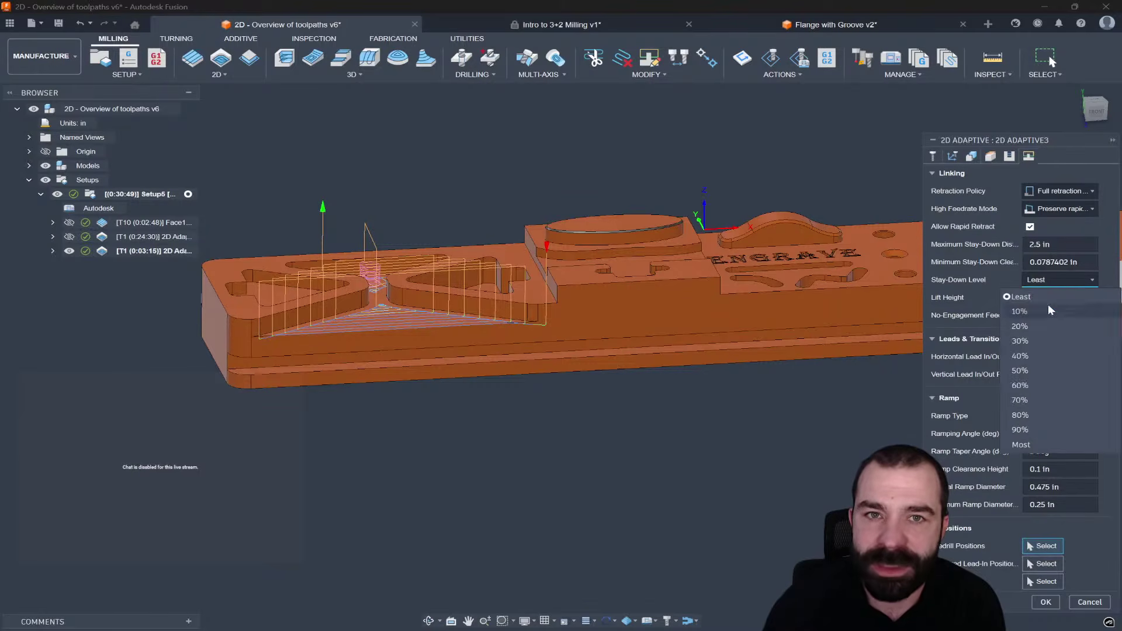
click(1029, 444)
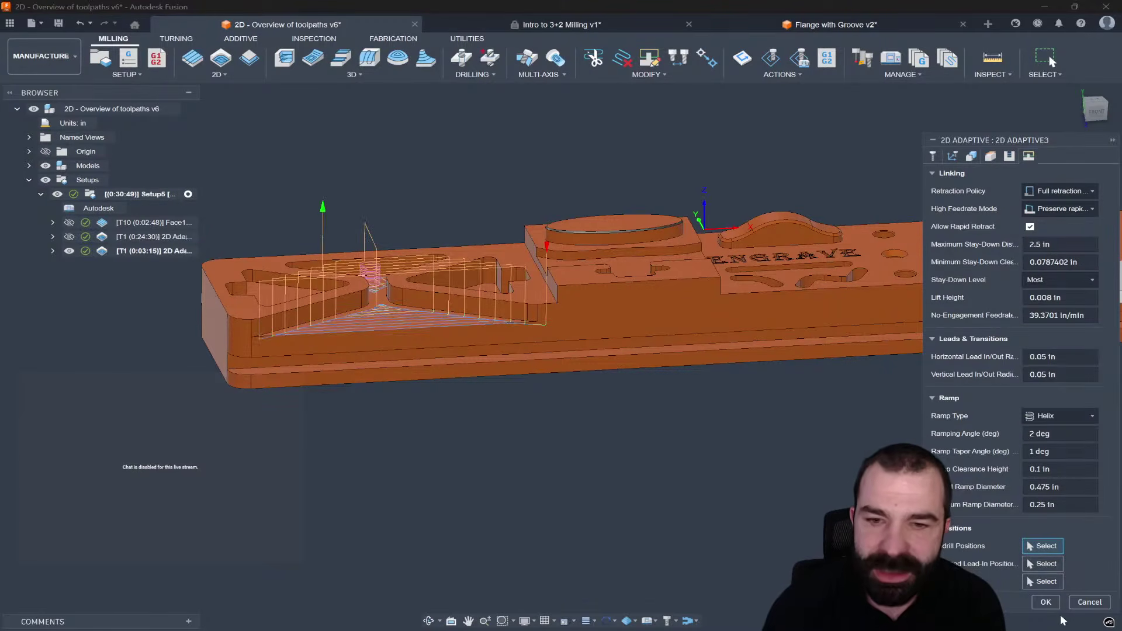
click(1046, 602)
scroll(180, 328, up, 5)
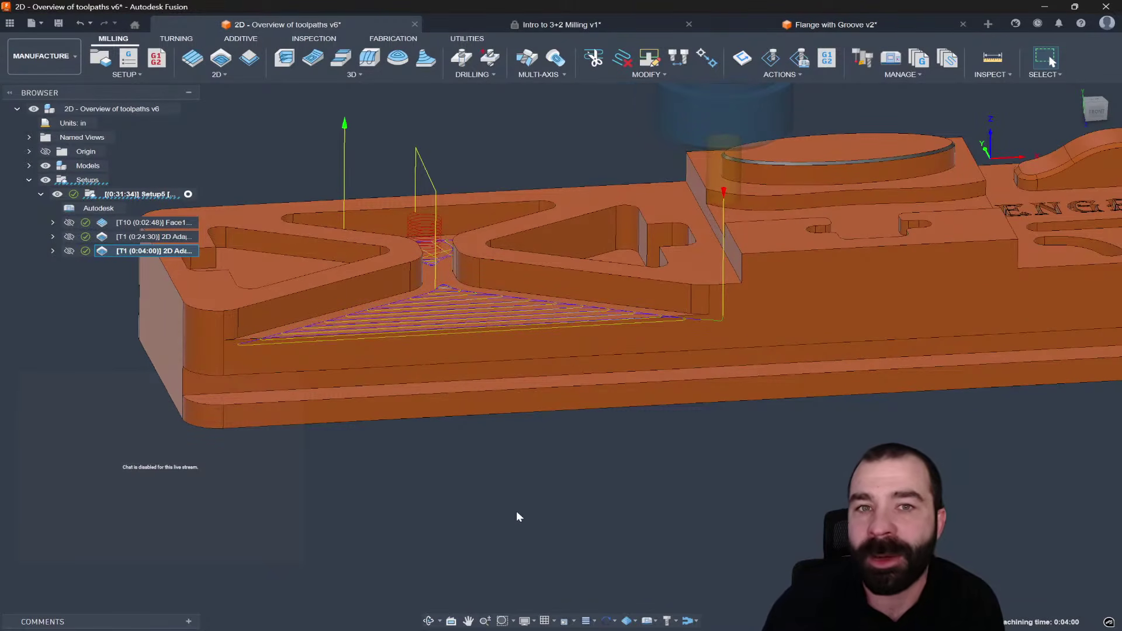
shift+middle_drag(516, 511, 338, 254)
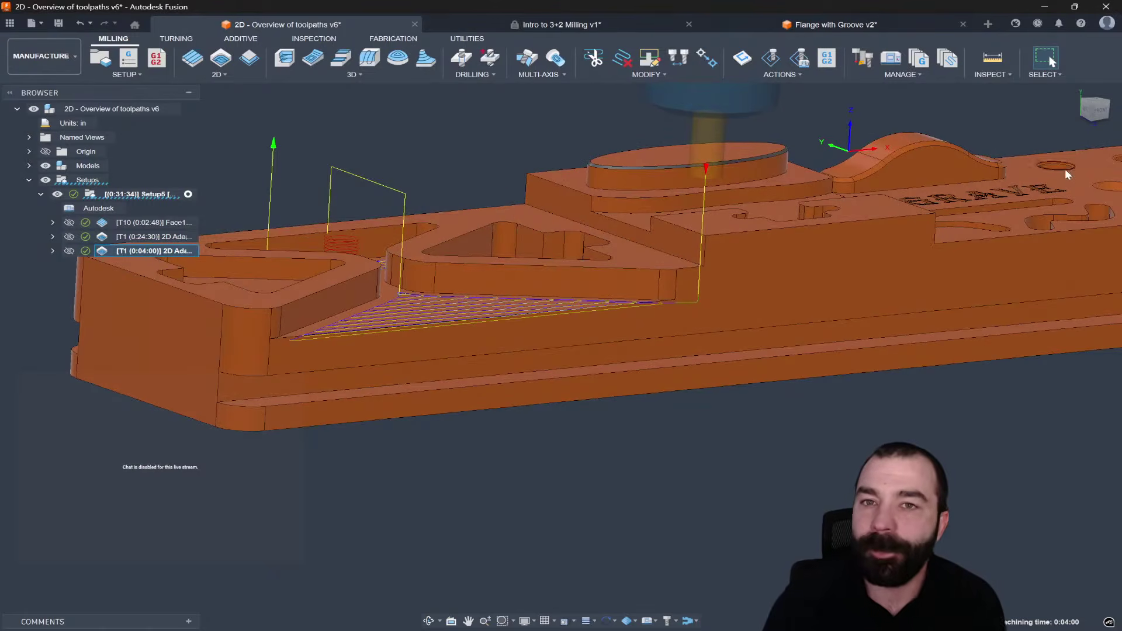
click(1101, 117)
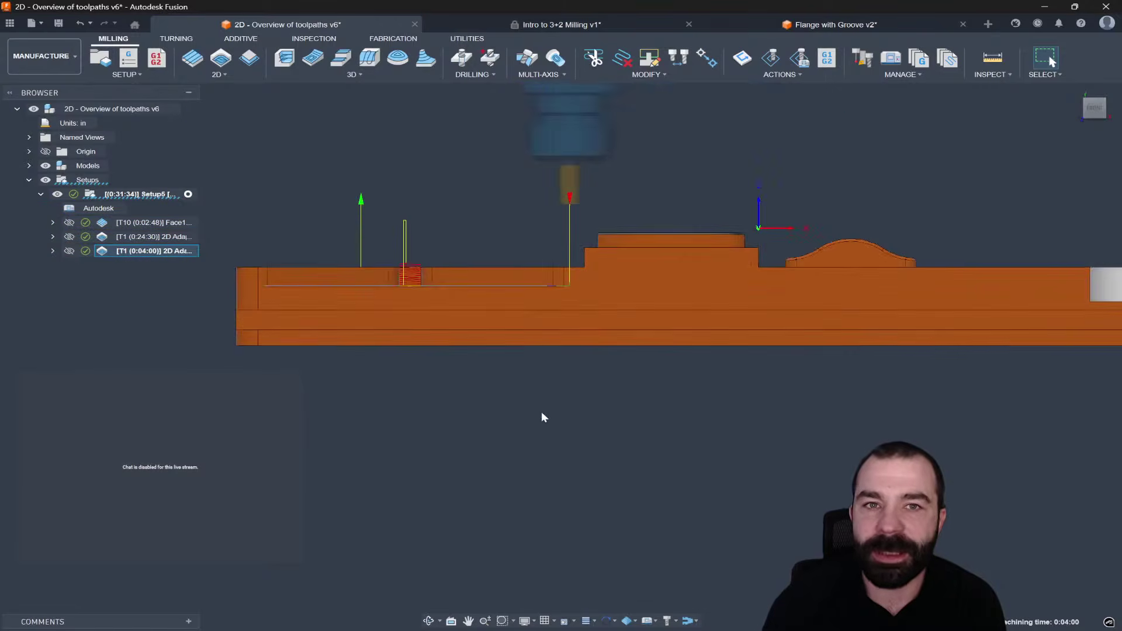
Step: Start a 2D Contour operation and review its geometry and height settings, including the feed height
click(326, 212)
click(217, 74)
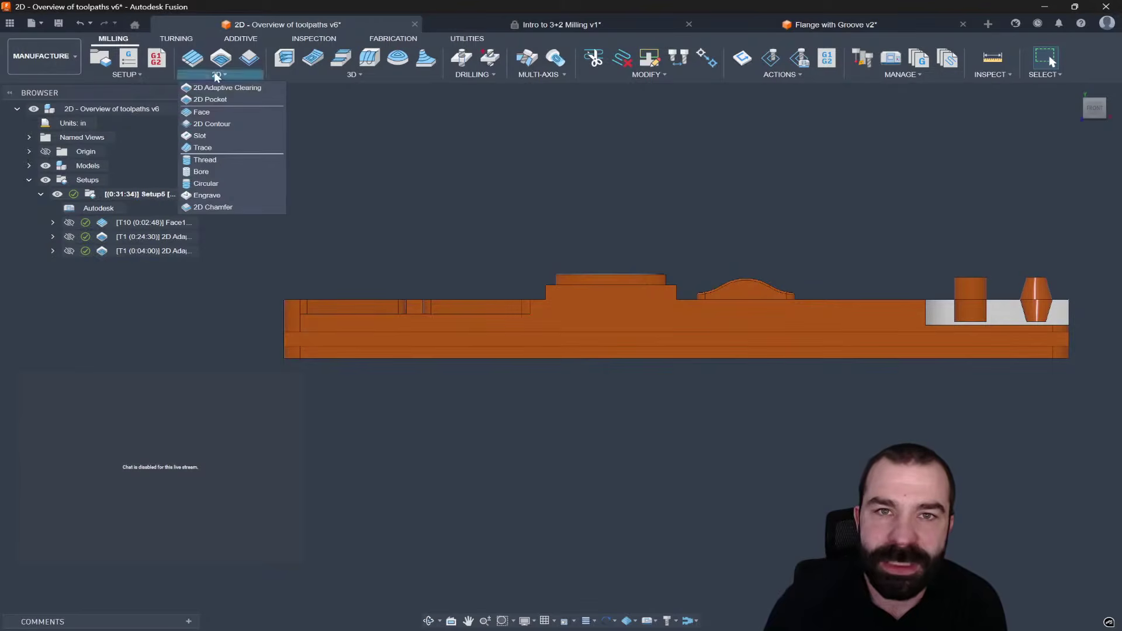
click(209, 124)
click(970, 157)
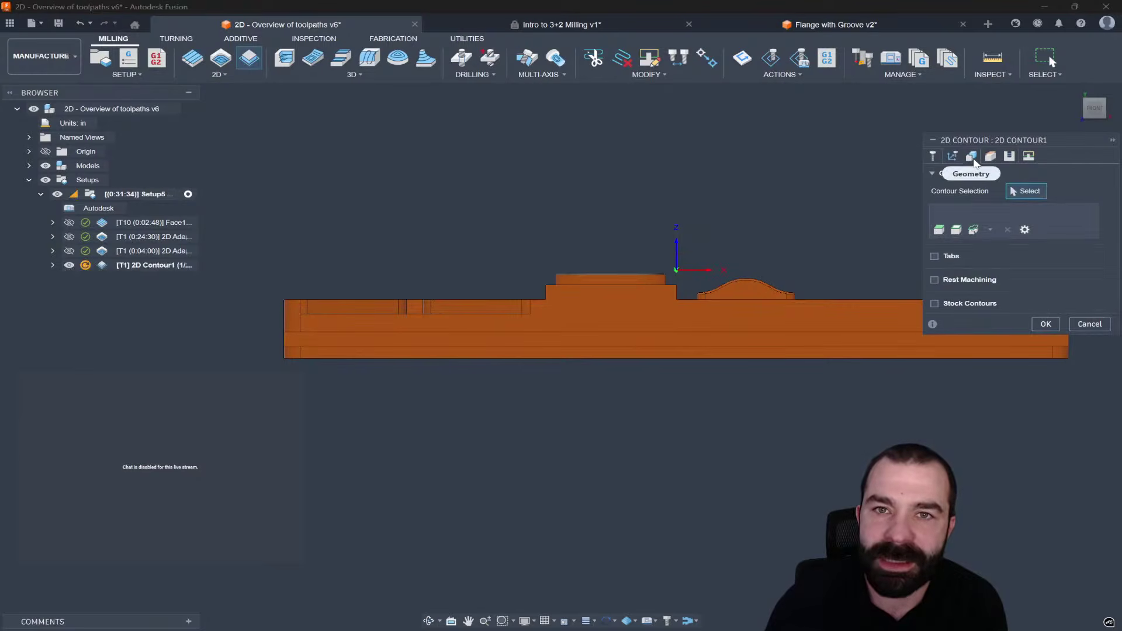
click(989, 156)
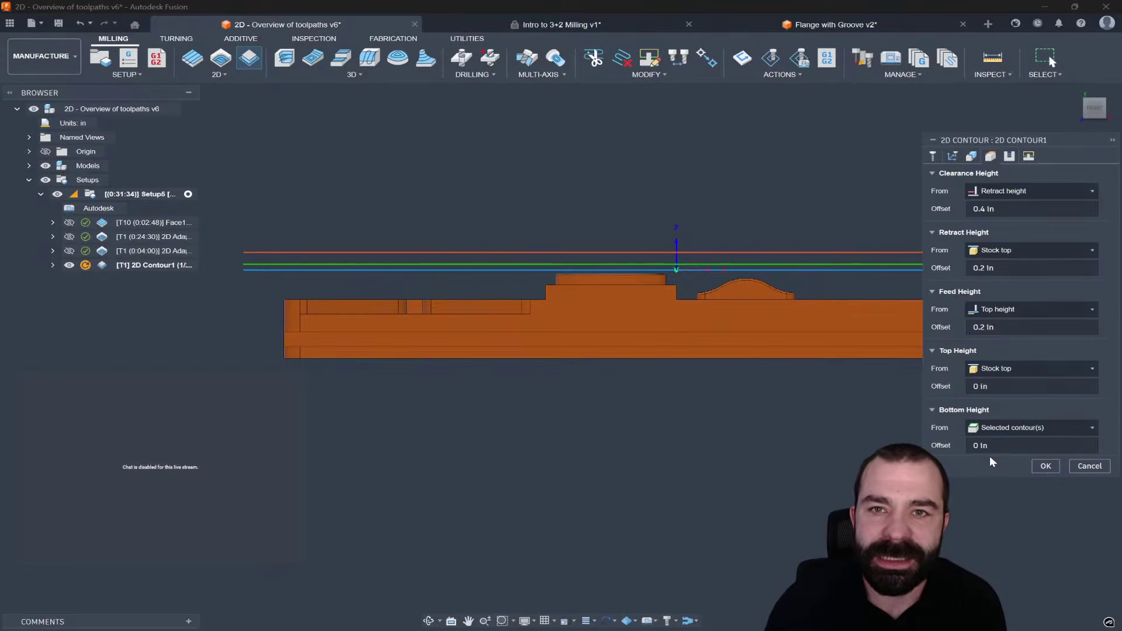
click(1046, 466)
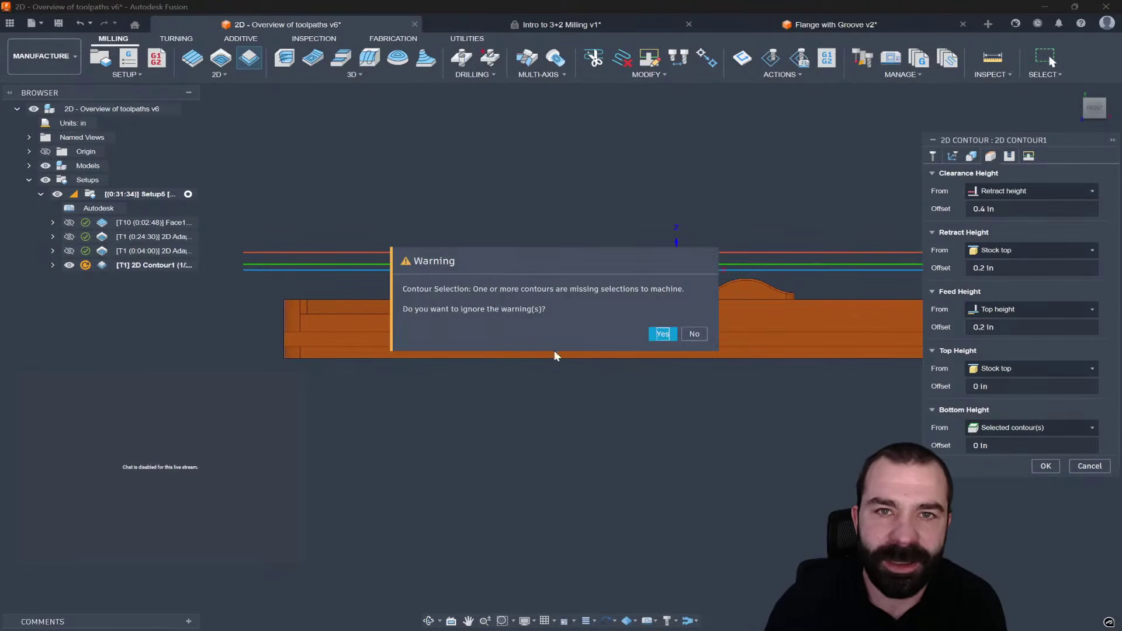
click(694, 333)
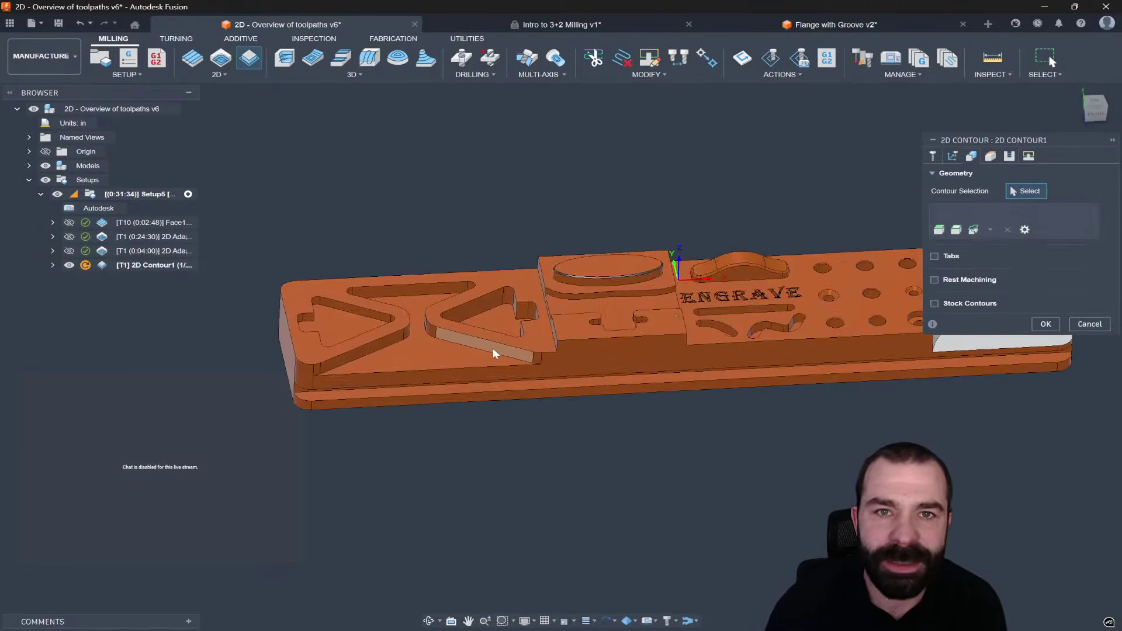
Step: Use the open chain along the floor edge of the open pocket as the contour and generate the toolpath
click(485, 353)
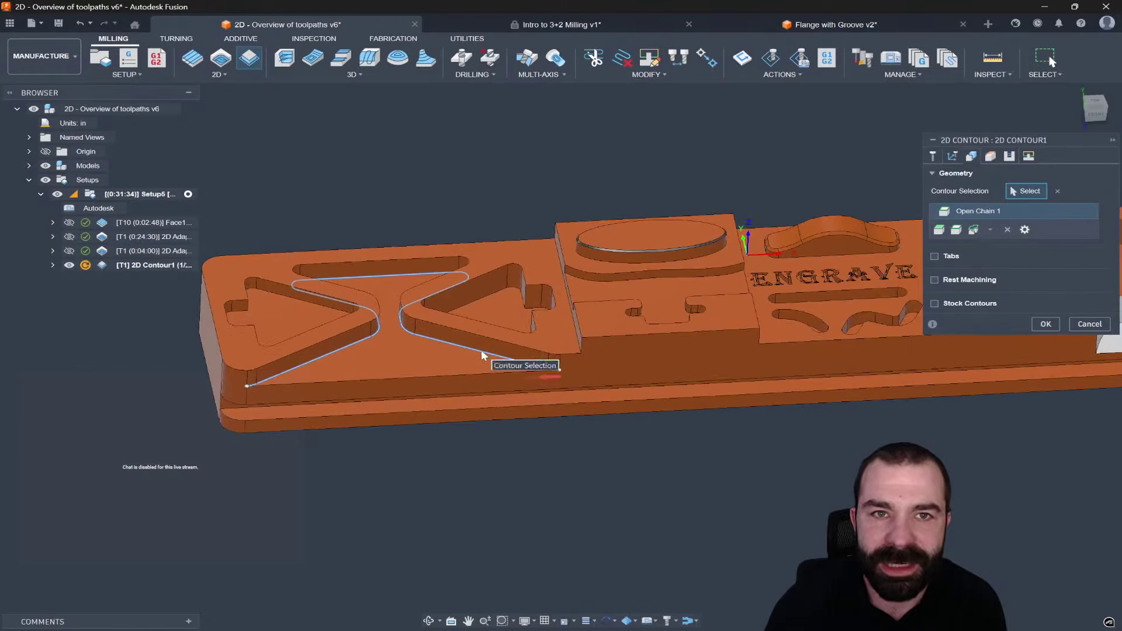
click(1045, 324)
shift+middle_drag(735, 377, 669, 331)
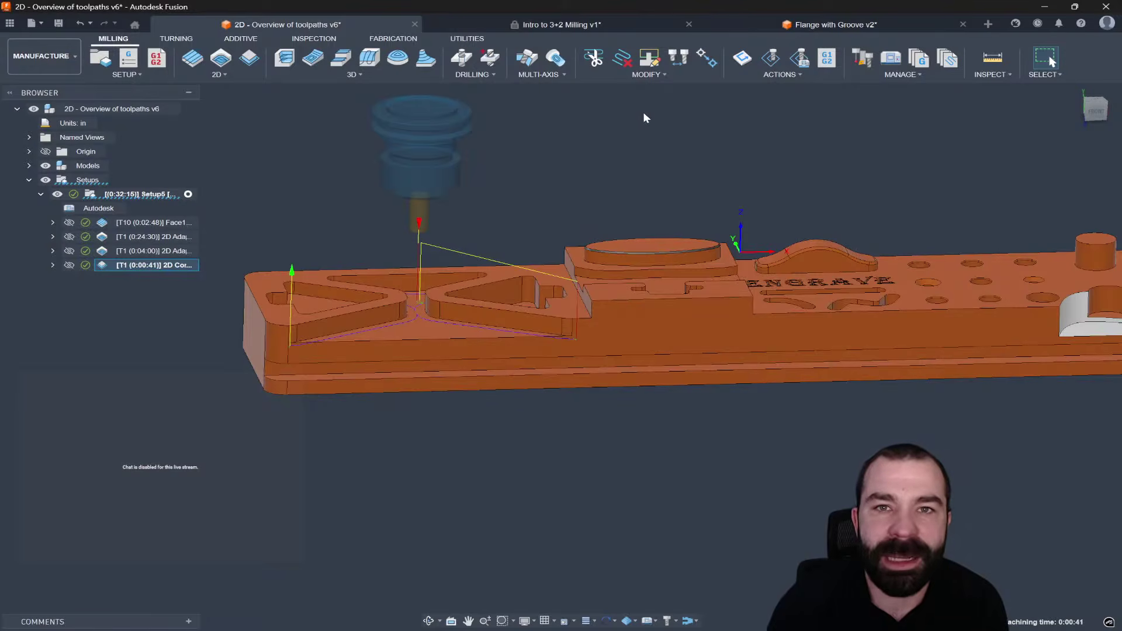
Step: Turn on the display of points along the toolpaths
click(589, 620)
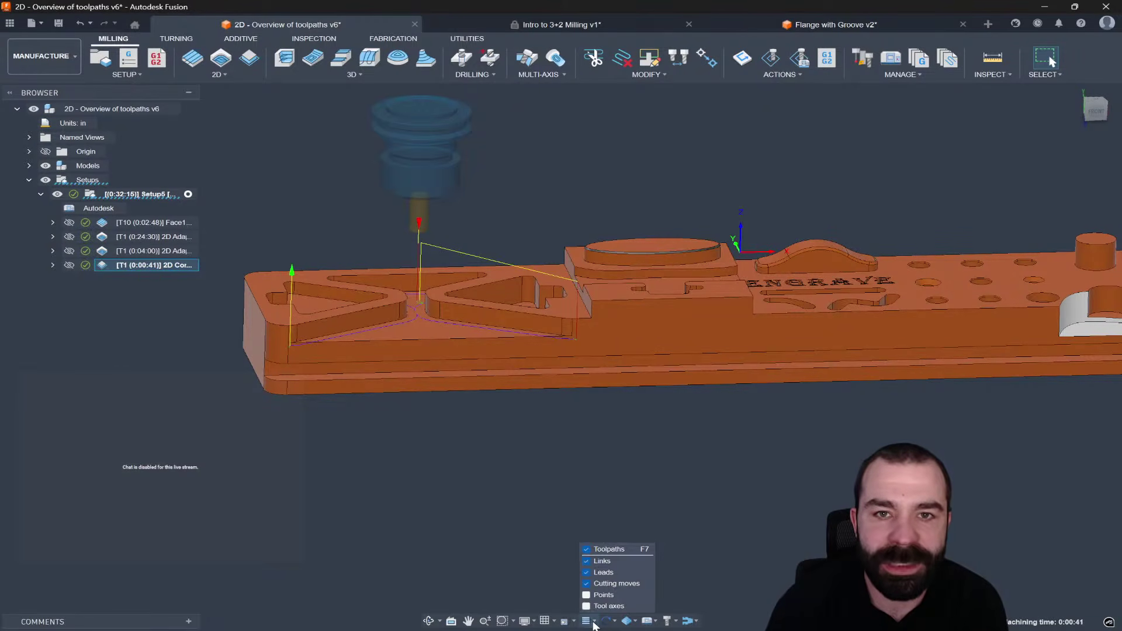
click(586, 596)
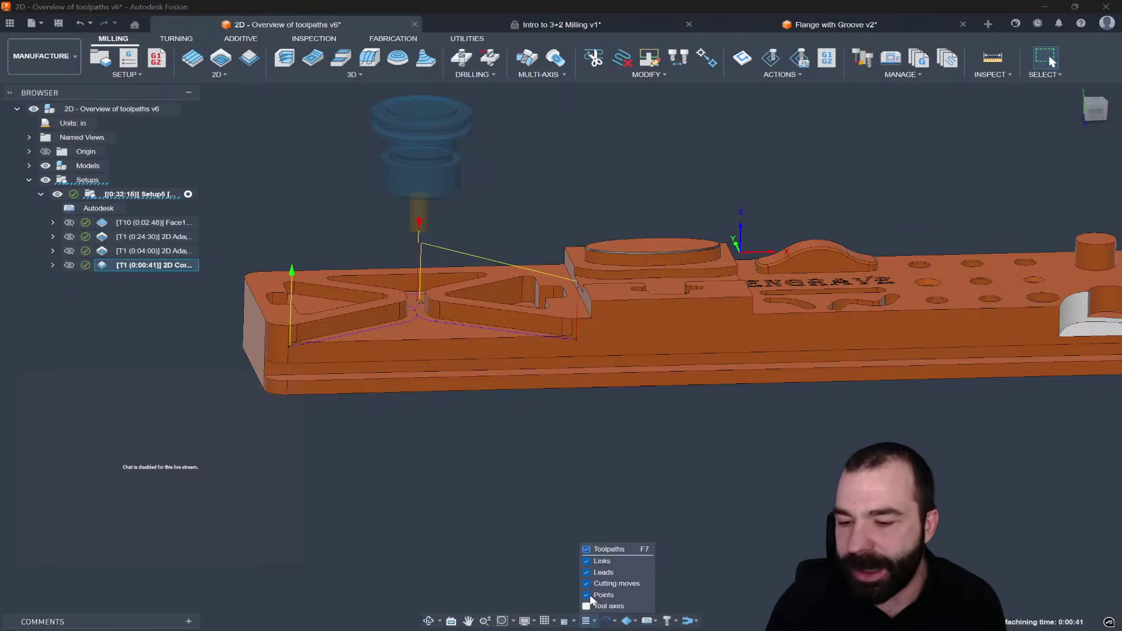
click(507, 488)
Step: Reopen the 2D Contour for editing and examine how its clearance, retract, feed and top heights are referenced, viewed from the front
double_click(104, 266)
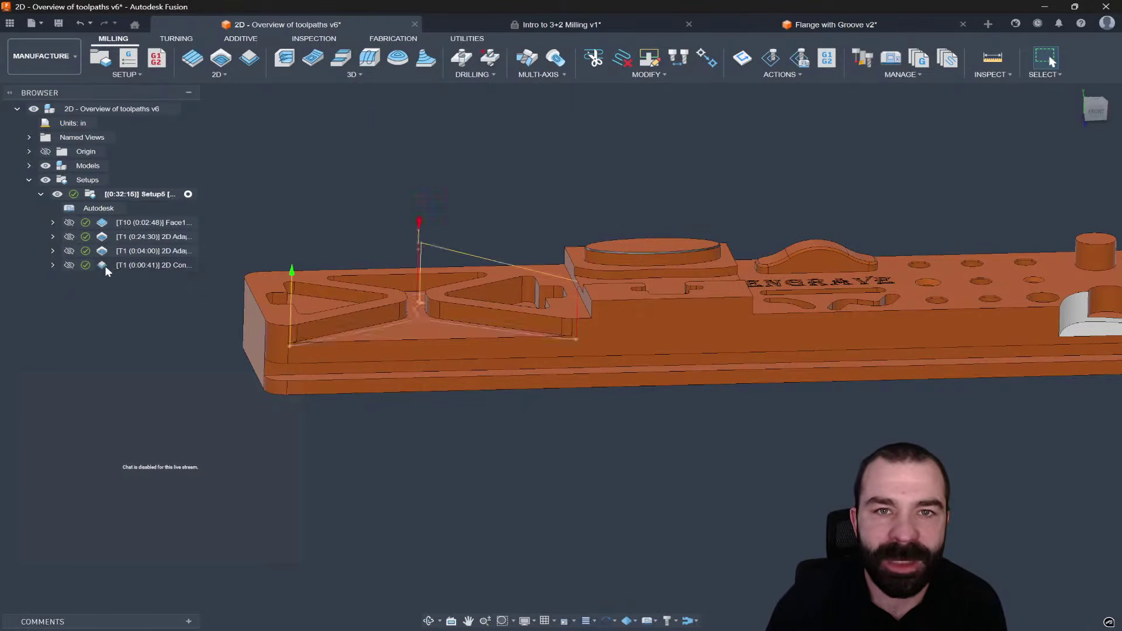
click(988, 156)
scroll(469, 327, up, 2)
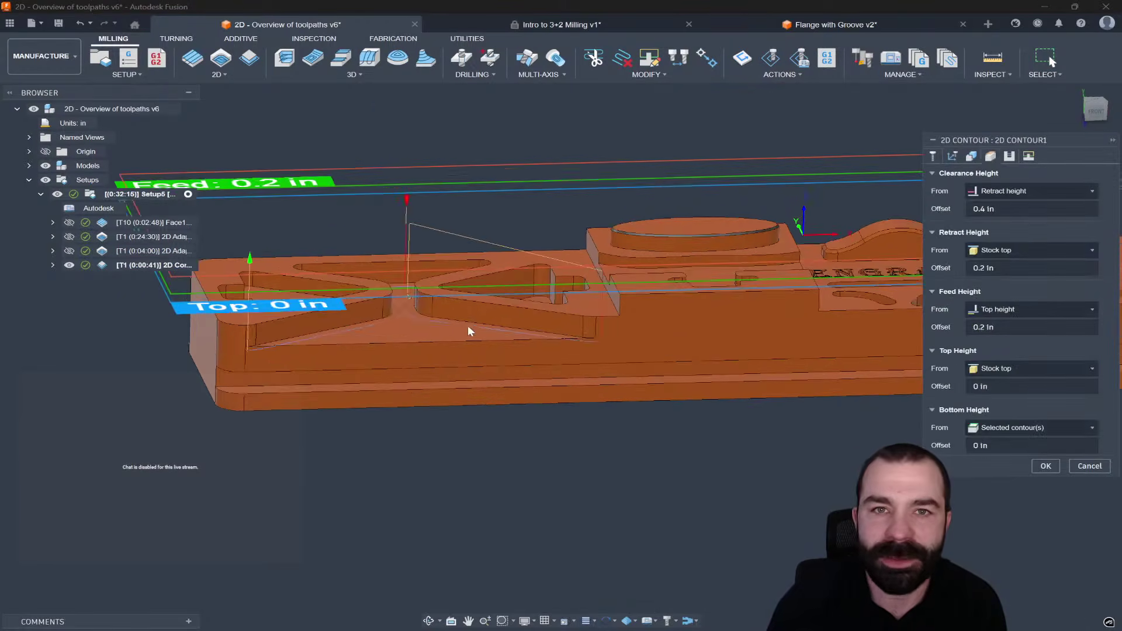
click(1095, 110)
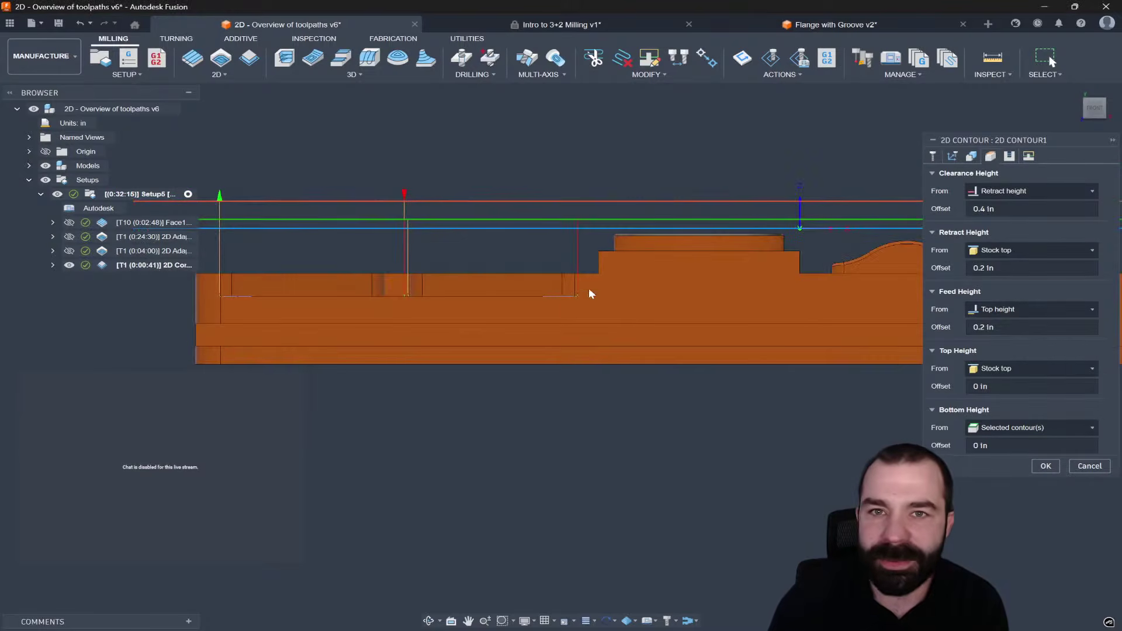
scroll(397, 327, up, 2)
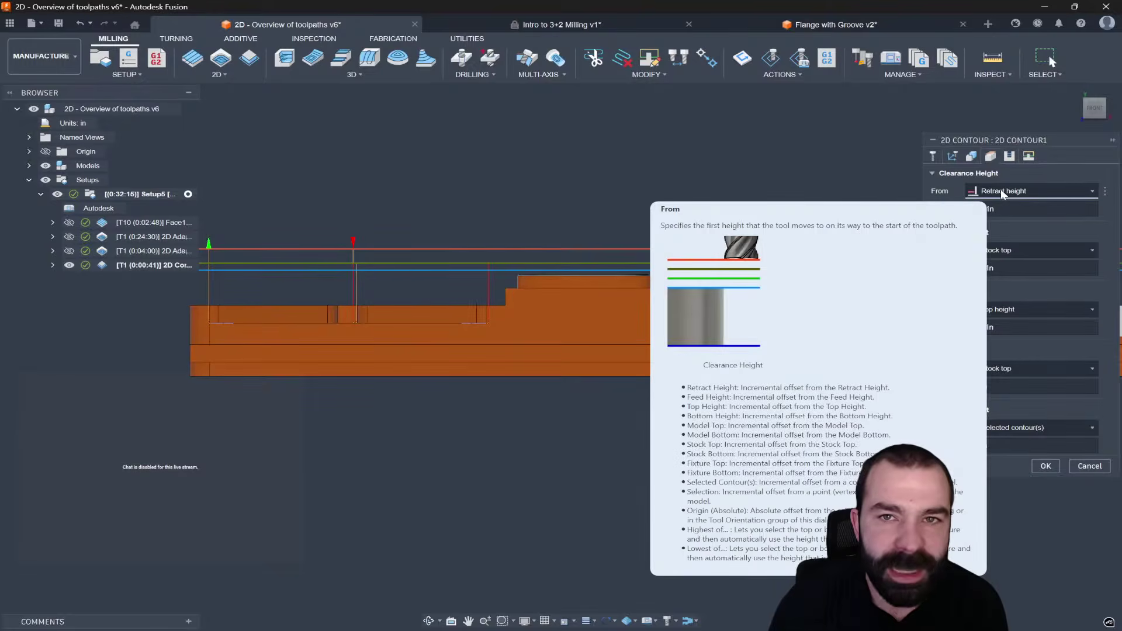
scroll(440, 256, up, 1)
scroll(442, 261, up, 1)
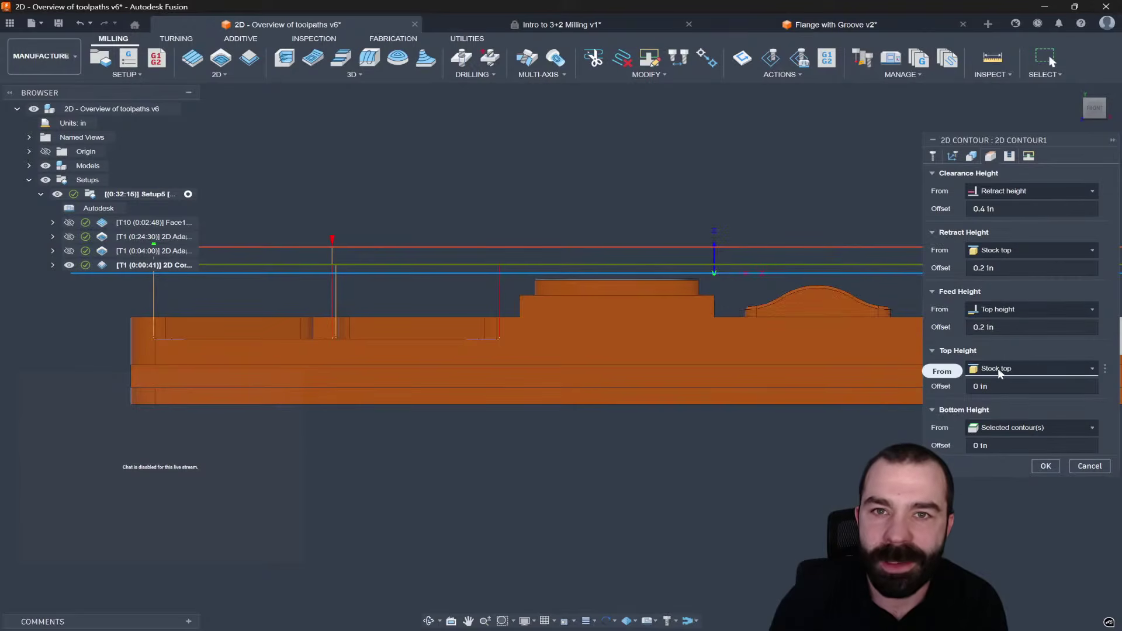
mouse_move(990, 372)
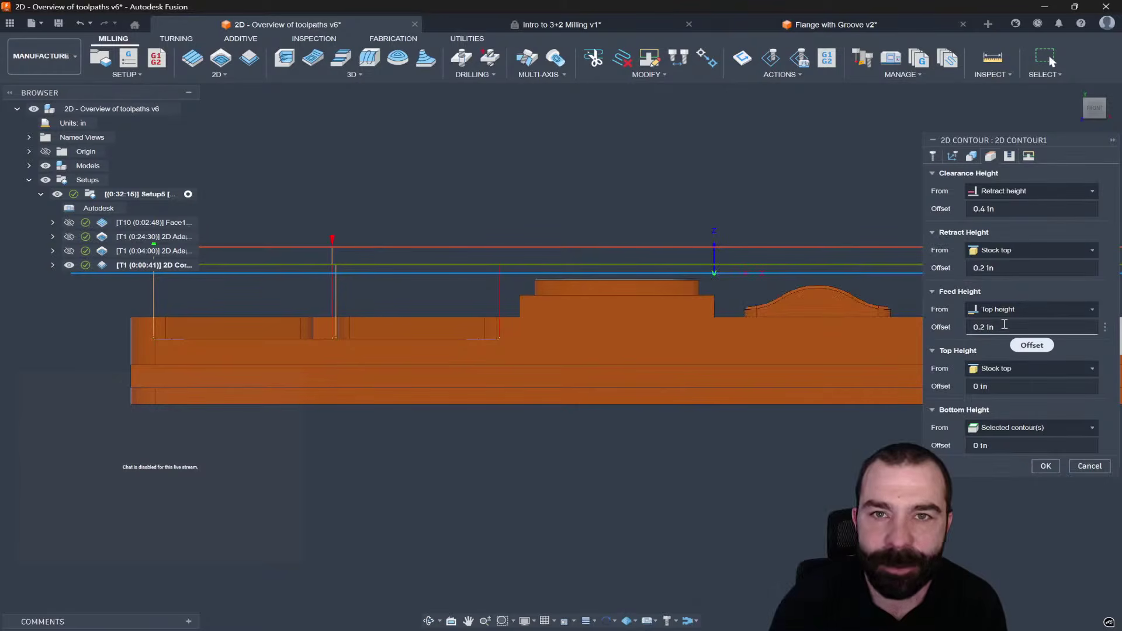
mouse_move(1003, 325)
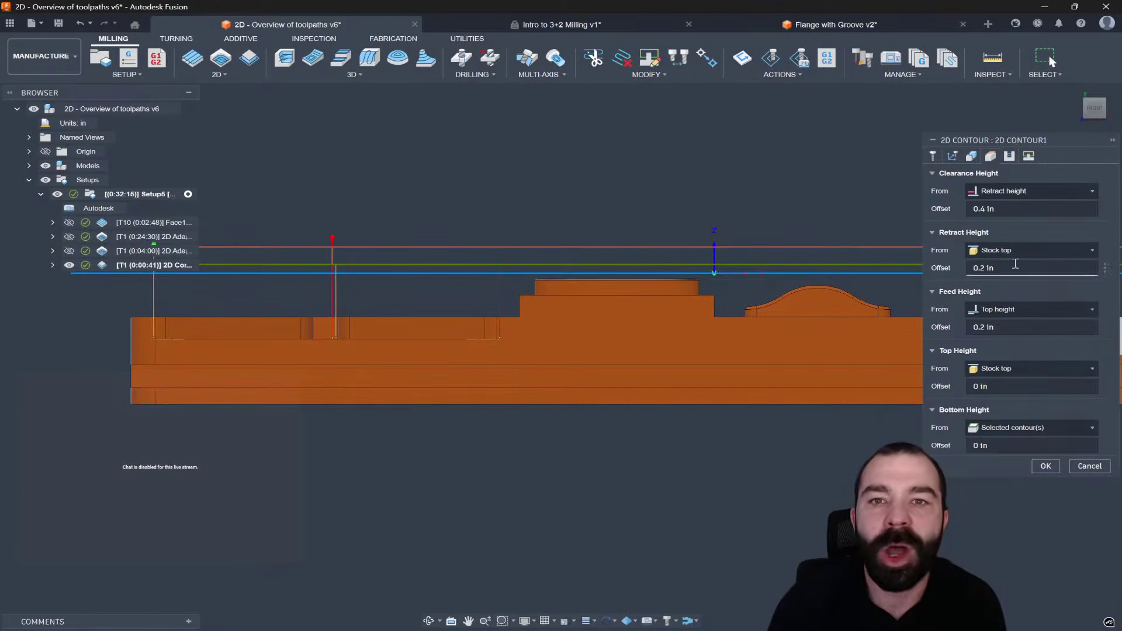
Step: Set the 2D Contour's feed height offset to 0.1 in, regenerate and inspect the rapid-to-plunge transition from the front
click(993, 326)
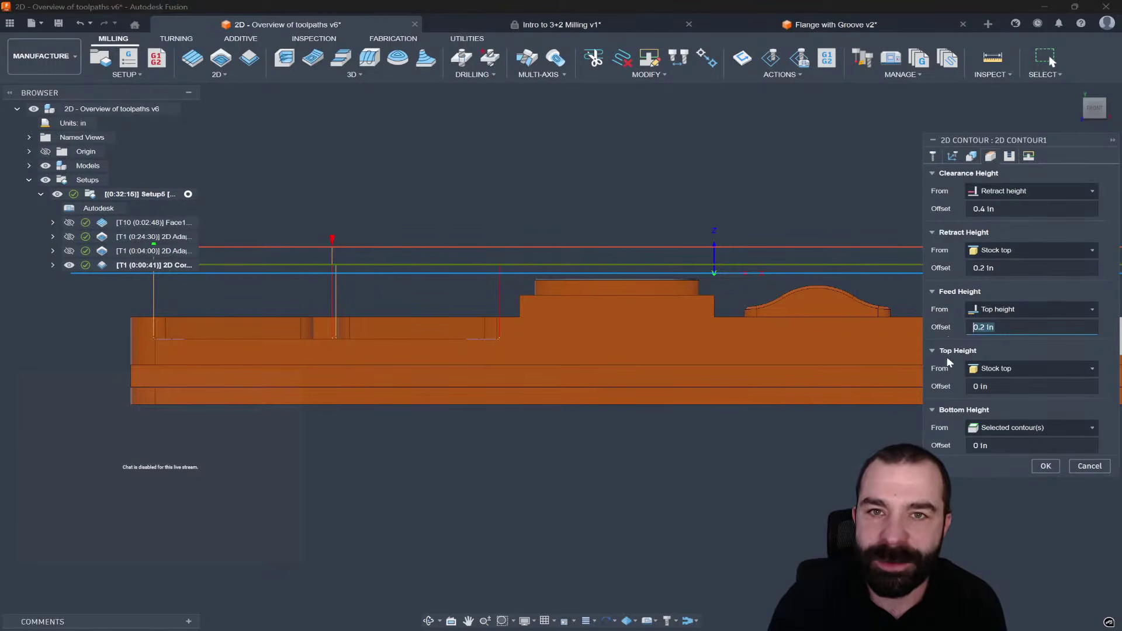
text(.1)
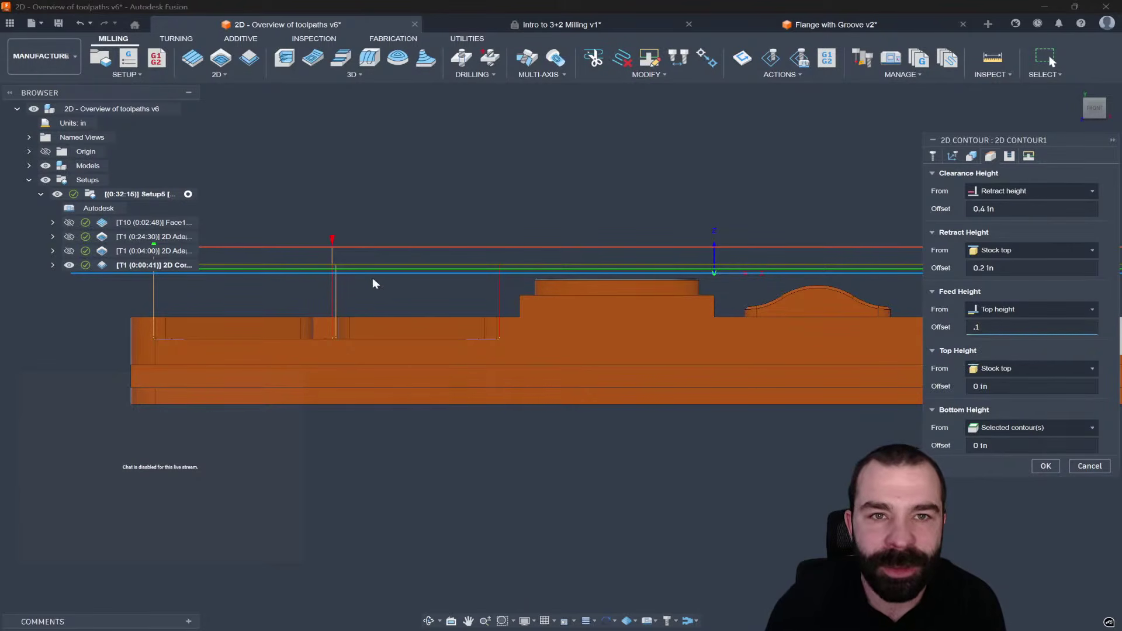
mouse_move(374, 284)
shift+middle_down()
mouse_move(497, 299)
mouse_move(524, 374)
mouse_move(362, 269)
shift+middle_up()
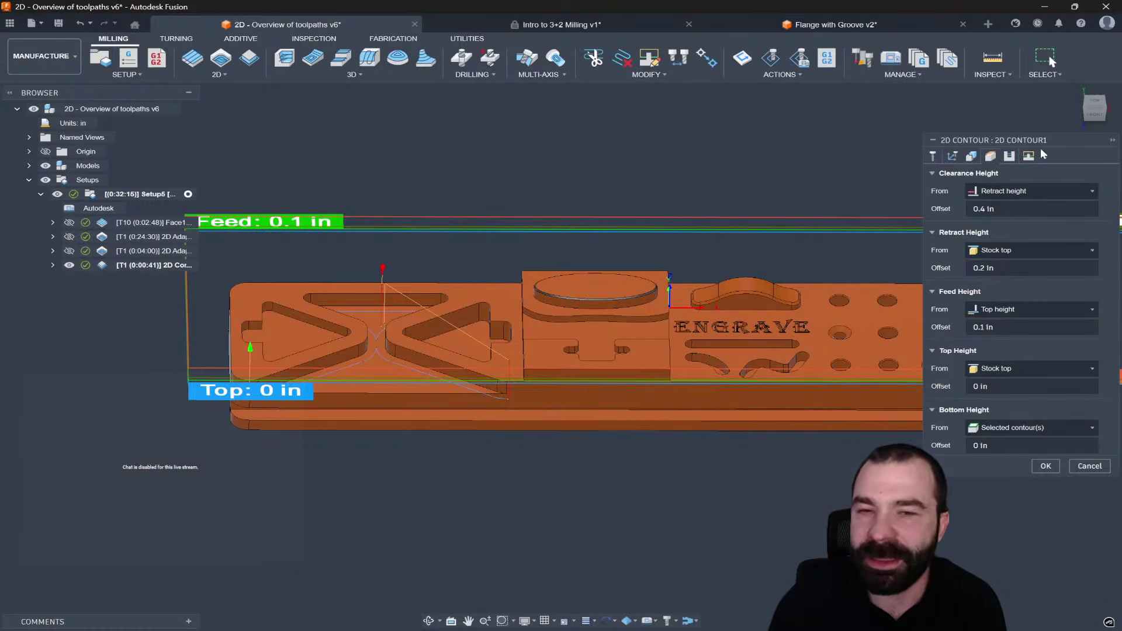
click(1093, 113)
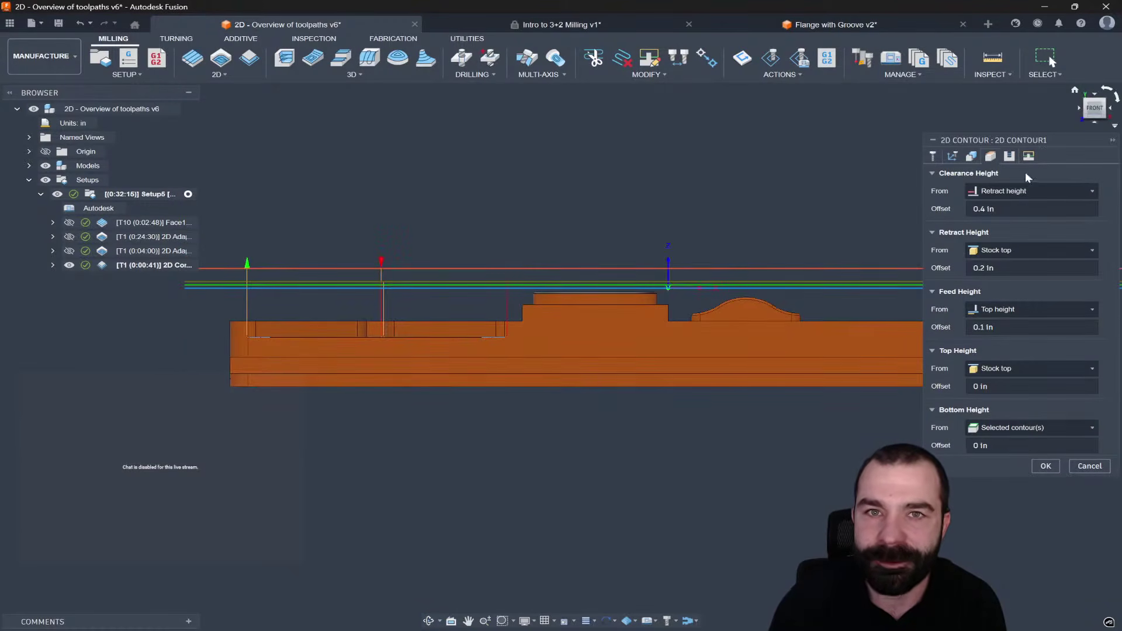
click(1051, 469)
scroll(365, 295, up, 3)
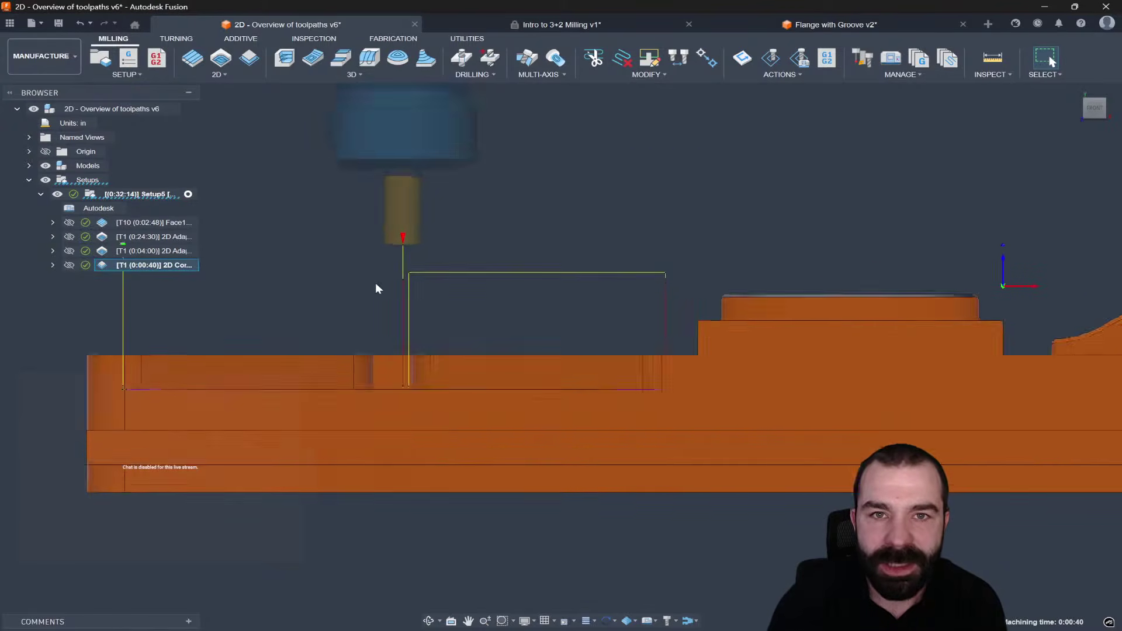
scroll(381, 286, up, 5)
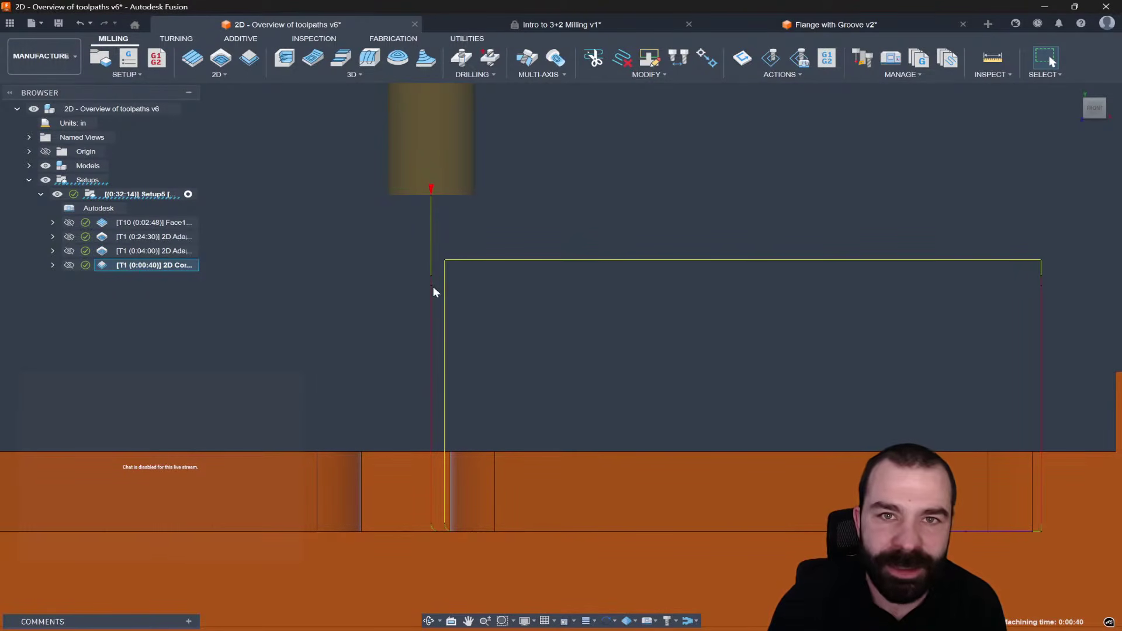
scroll(601, 352, down, 3)
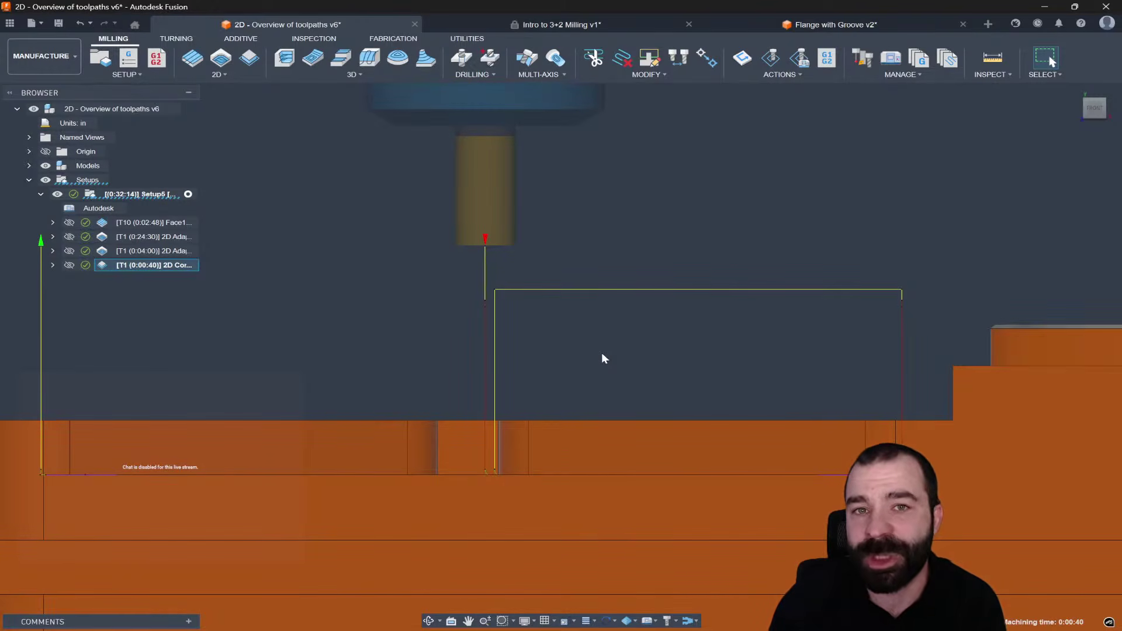
scroll(604, 358, down, 1)
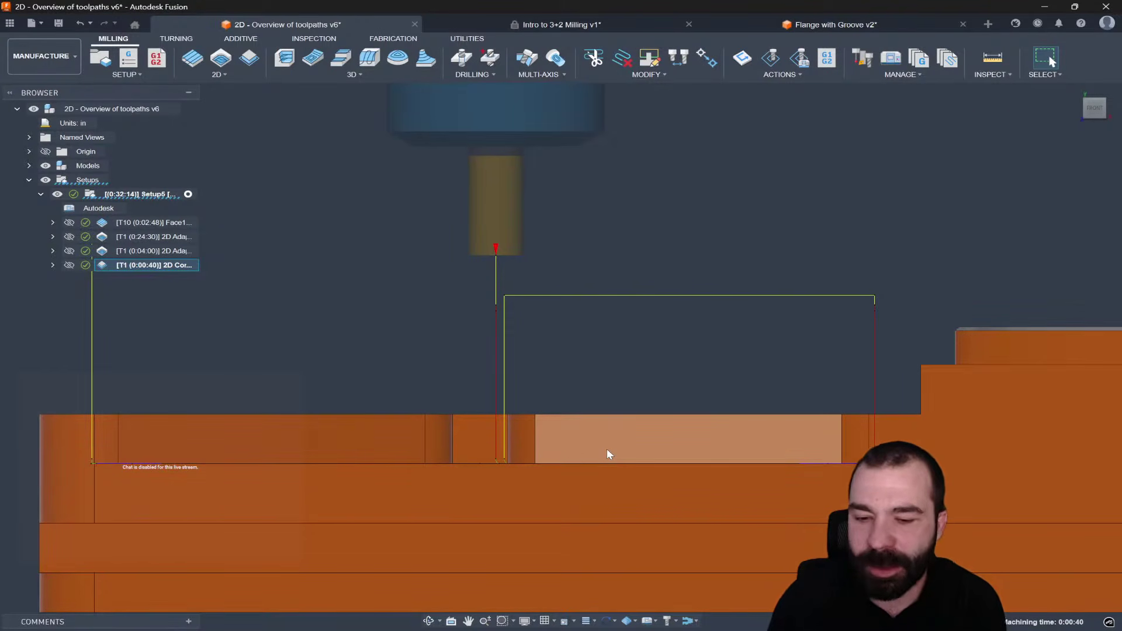
Step: Reference the 2D Contour's top height from a selection, using the top face around the open pocket, and regenerate the toolpath
double_click(109, 266)
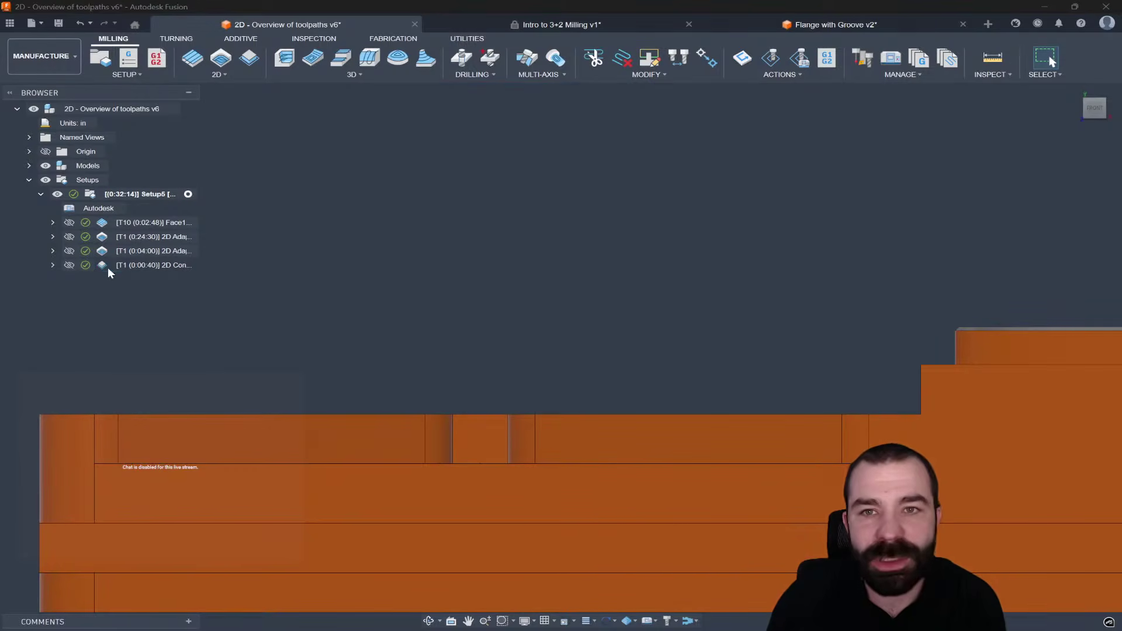
click(989, 156)
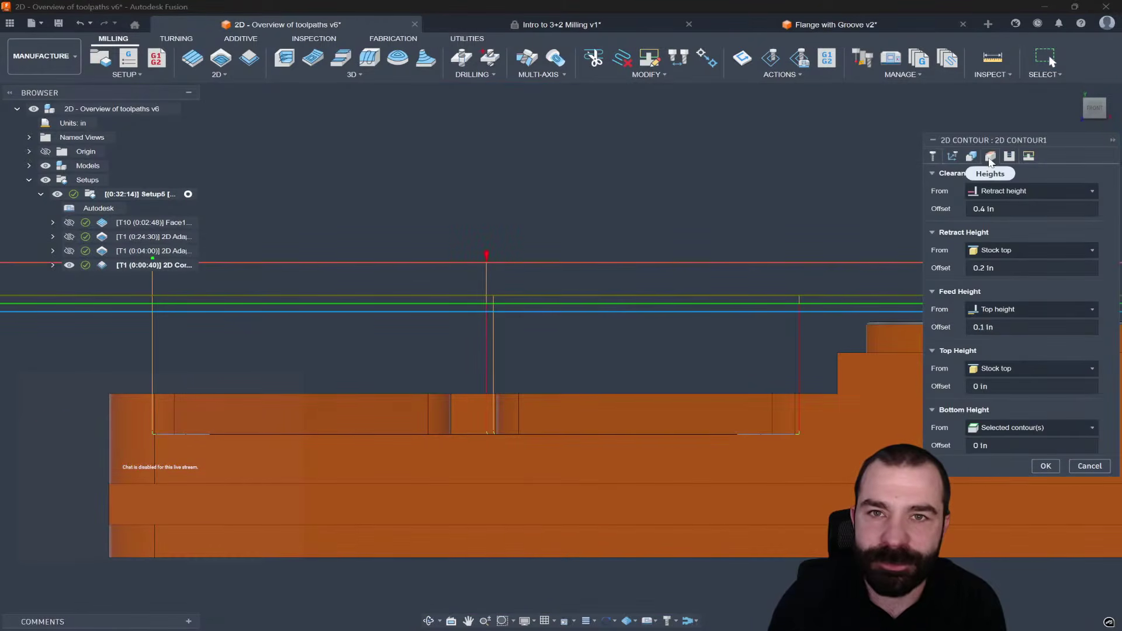
click(996, 371)
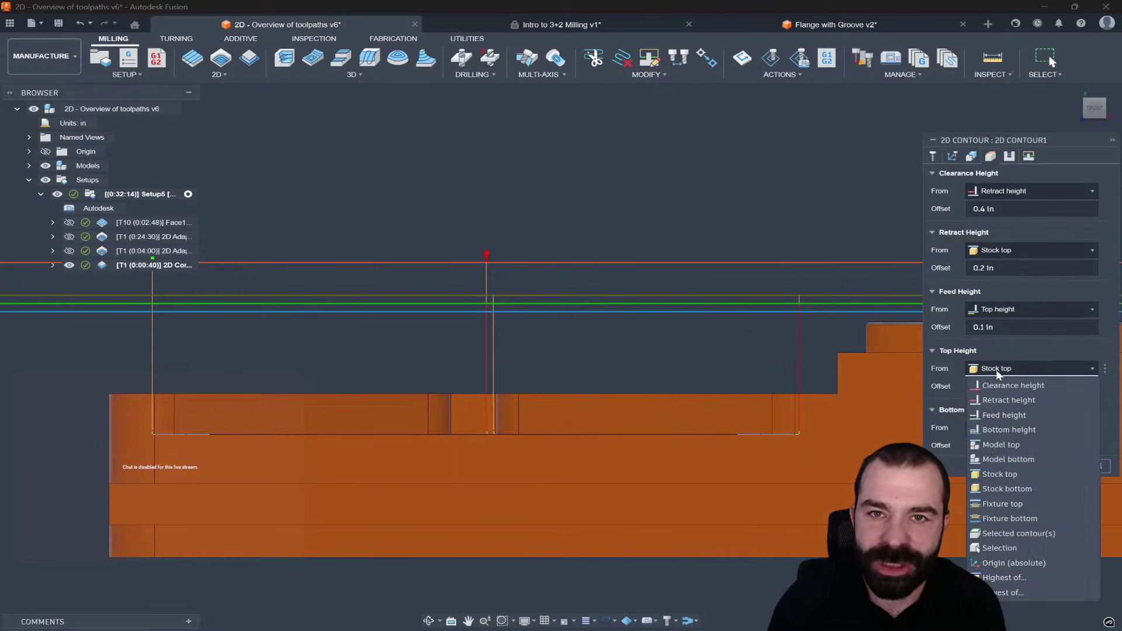
click(1006, 546)
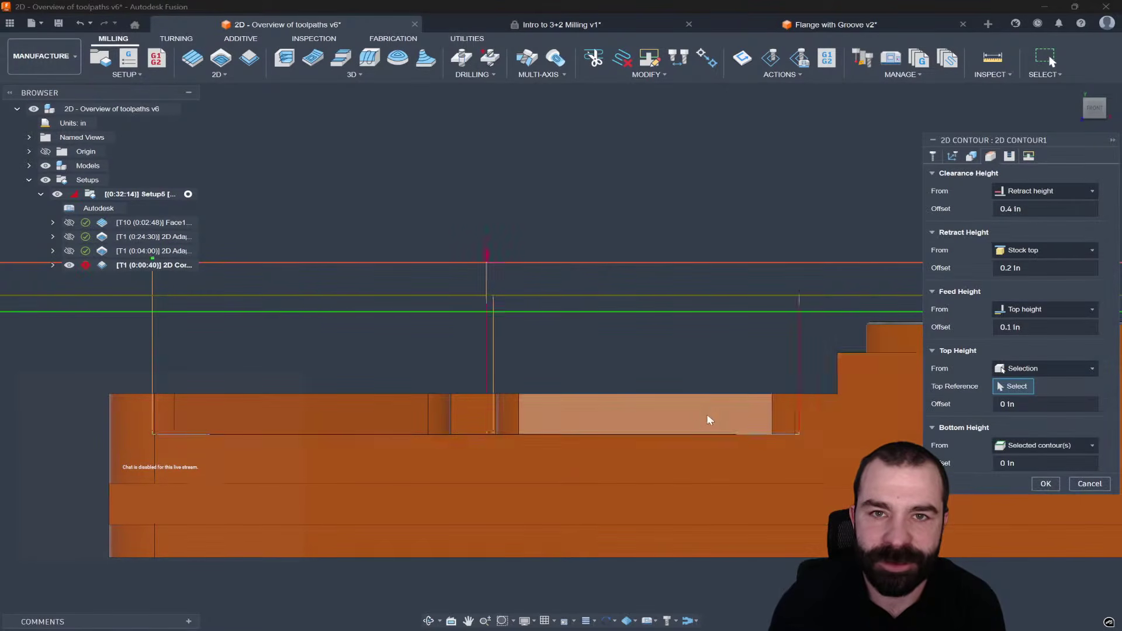
click(709, 419)
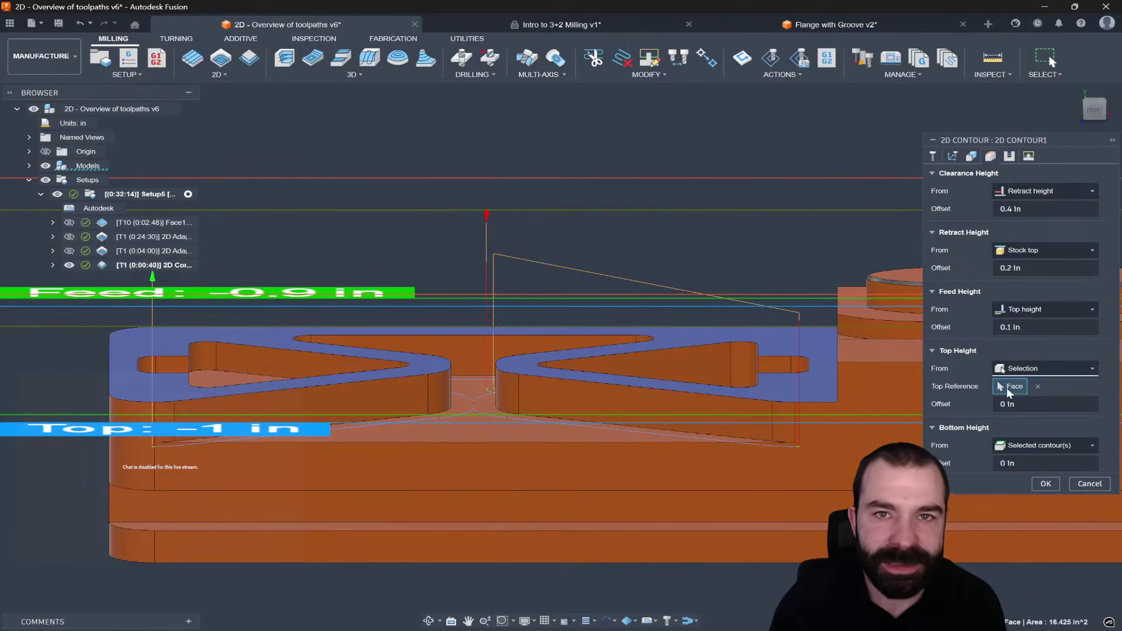
click(1045, 483)
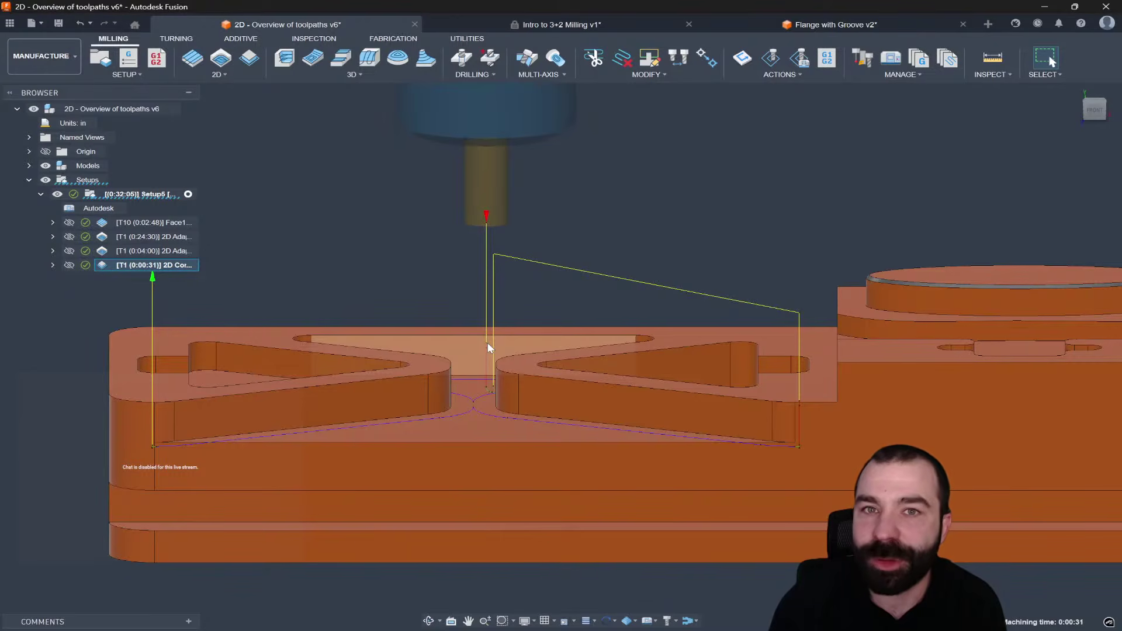
scroll(487, 342, up, 3)
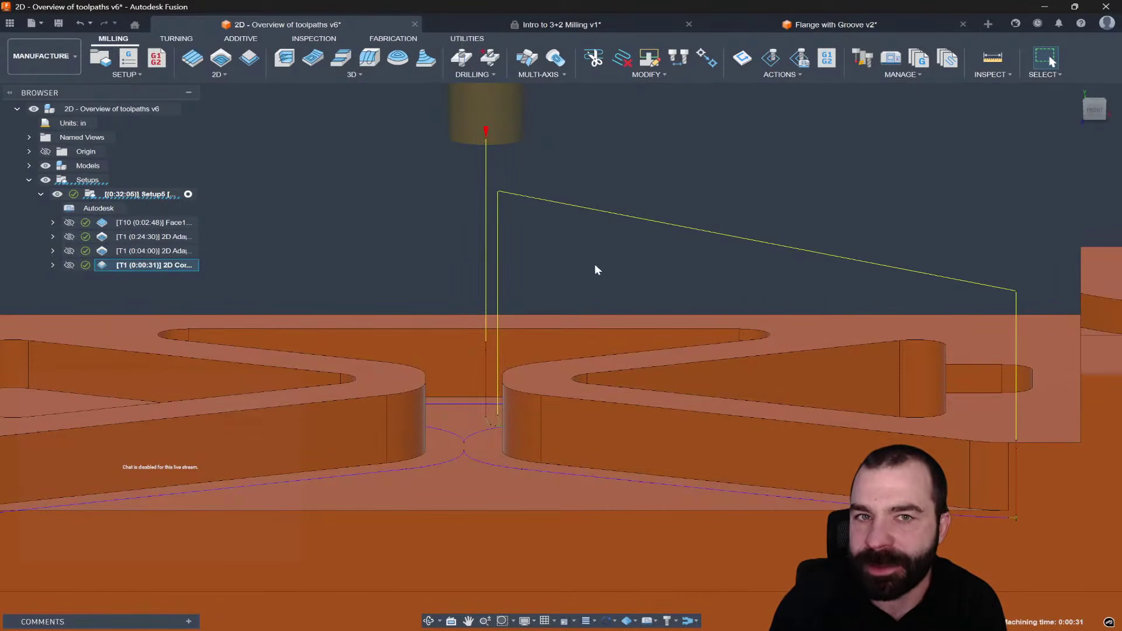
scroll(615, 247, down, 3)
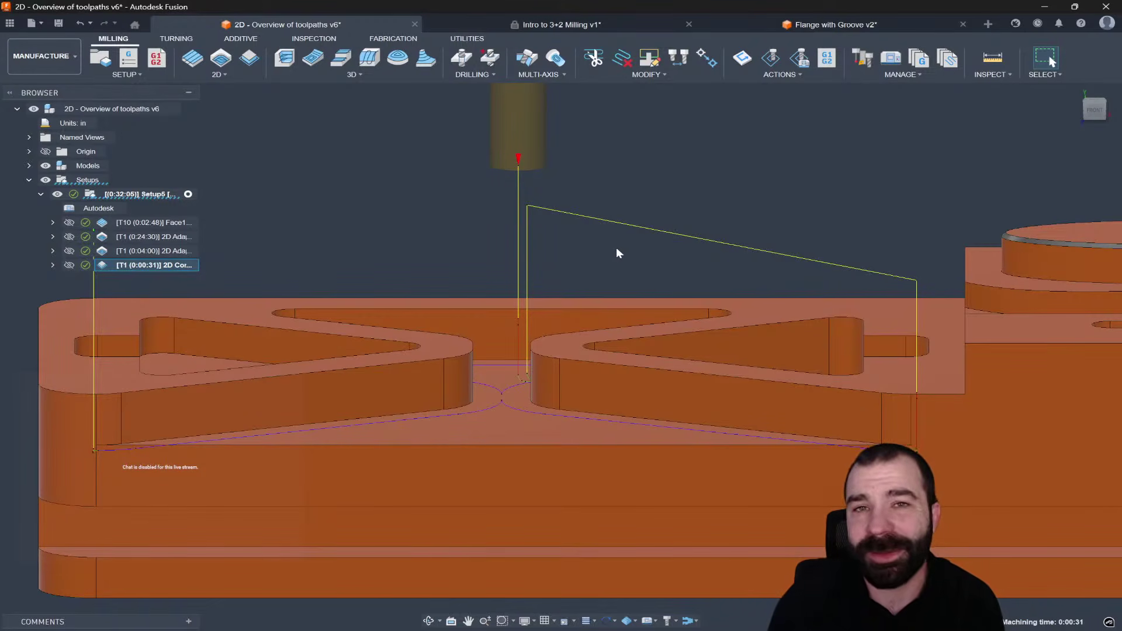
Step: Reopen the 2D Contour and review its height settings together with the tool's plunge feedrate
double_click(101, 267)
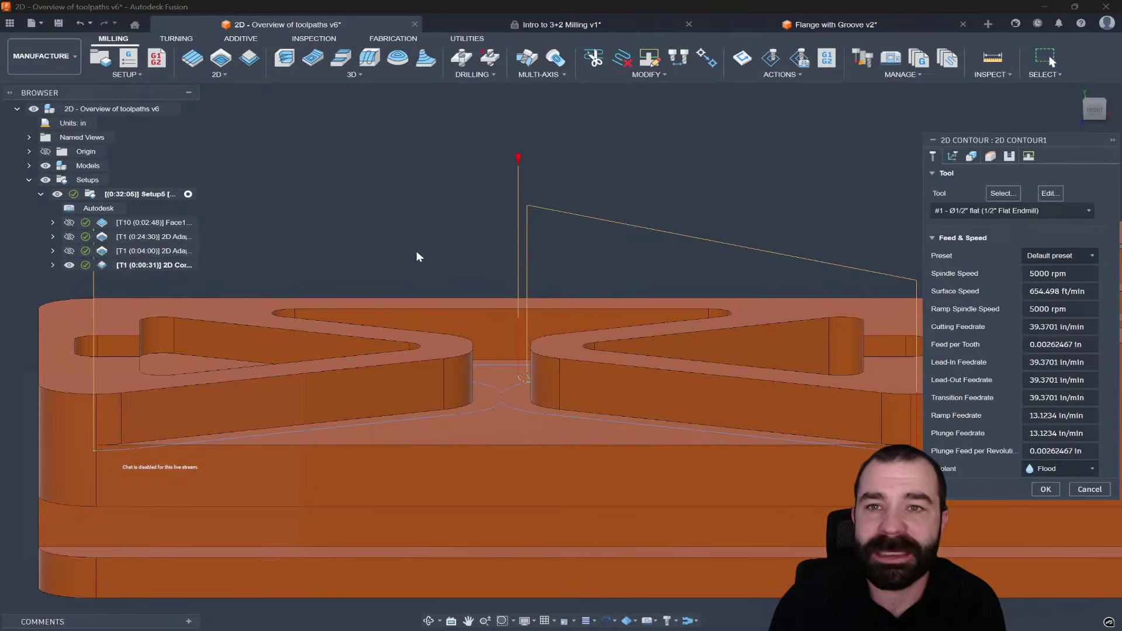
click(989, 156)
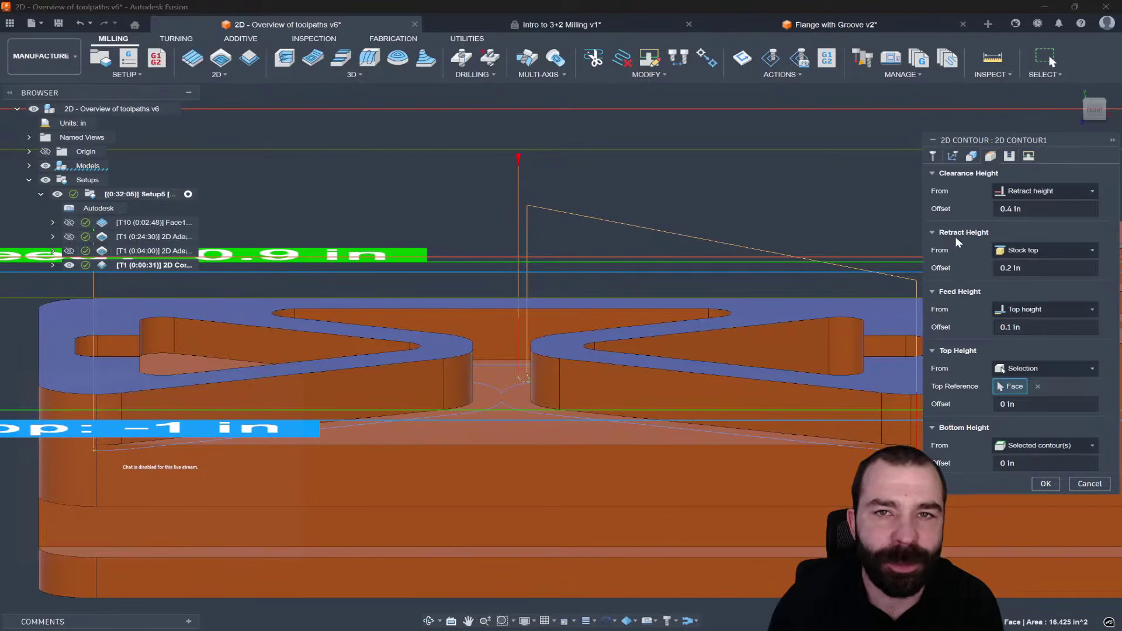
click(933, 156)
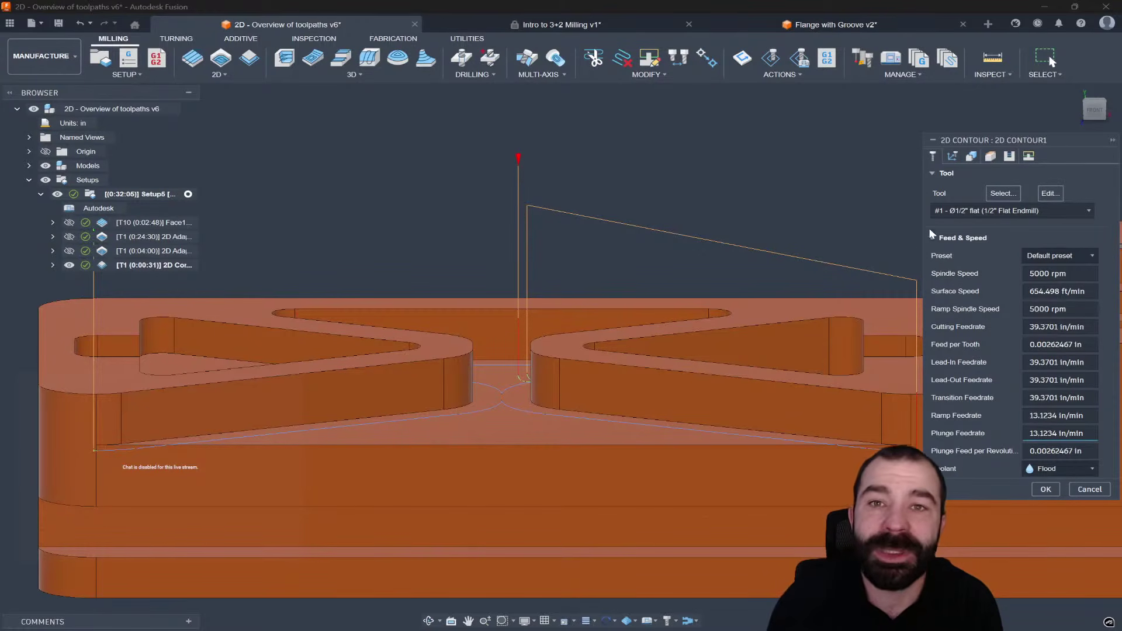
click(992, 156)
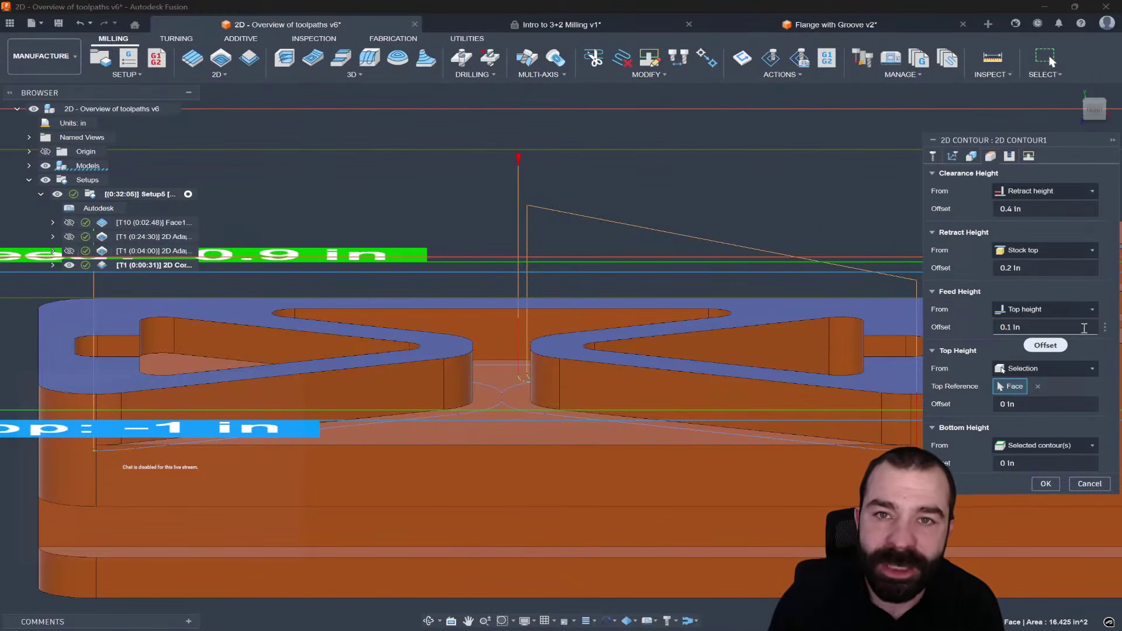
Step: Reset the feed height offset to its system default and replace it with 0.05 in
click(1106, 328)
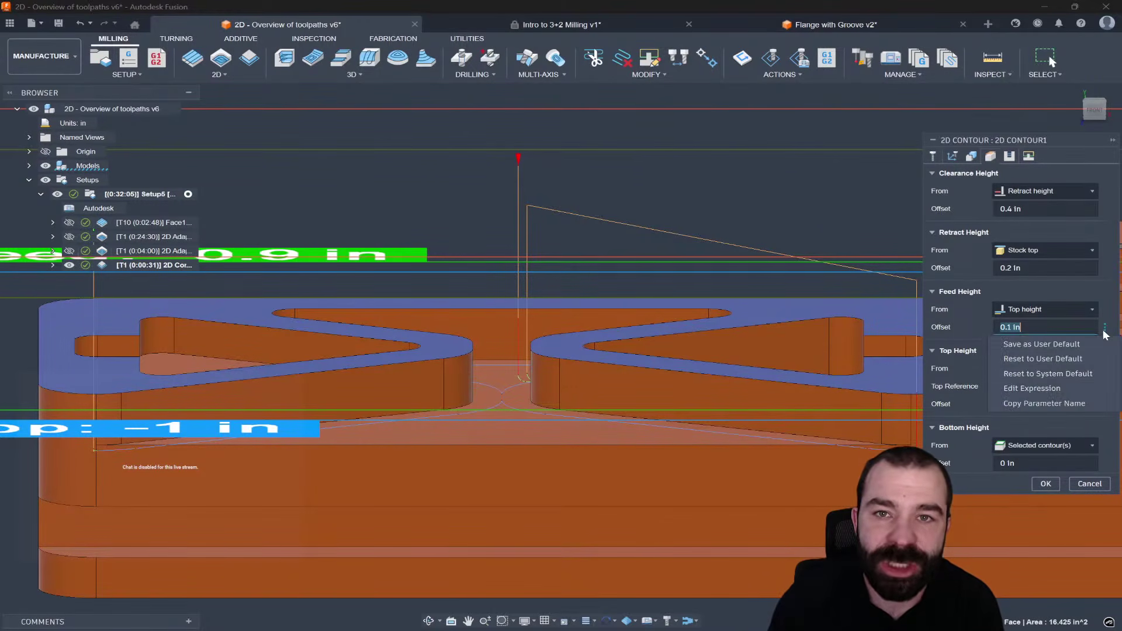
click(1071, 373)
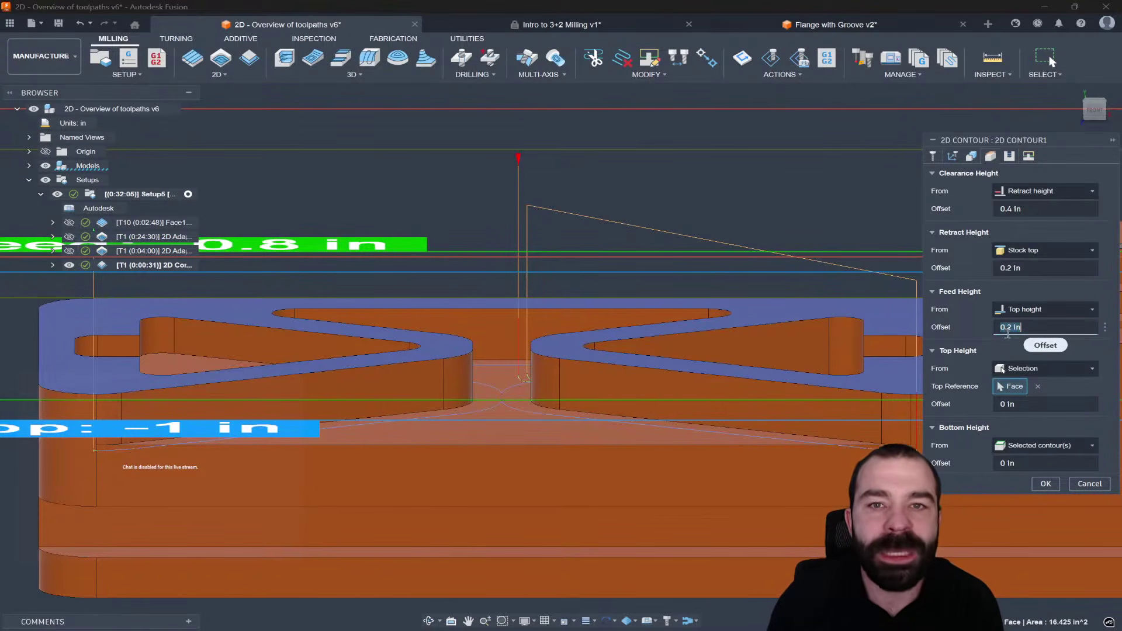
click(1026, 329)
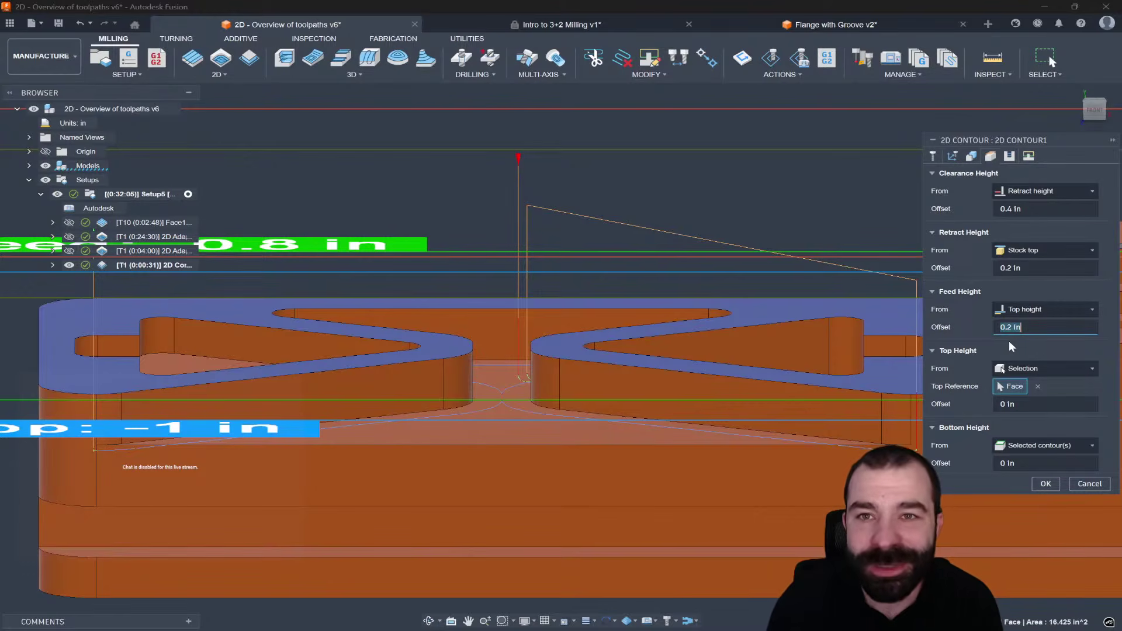
text(.05)
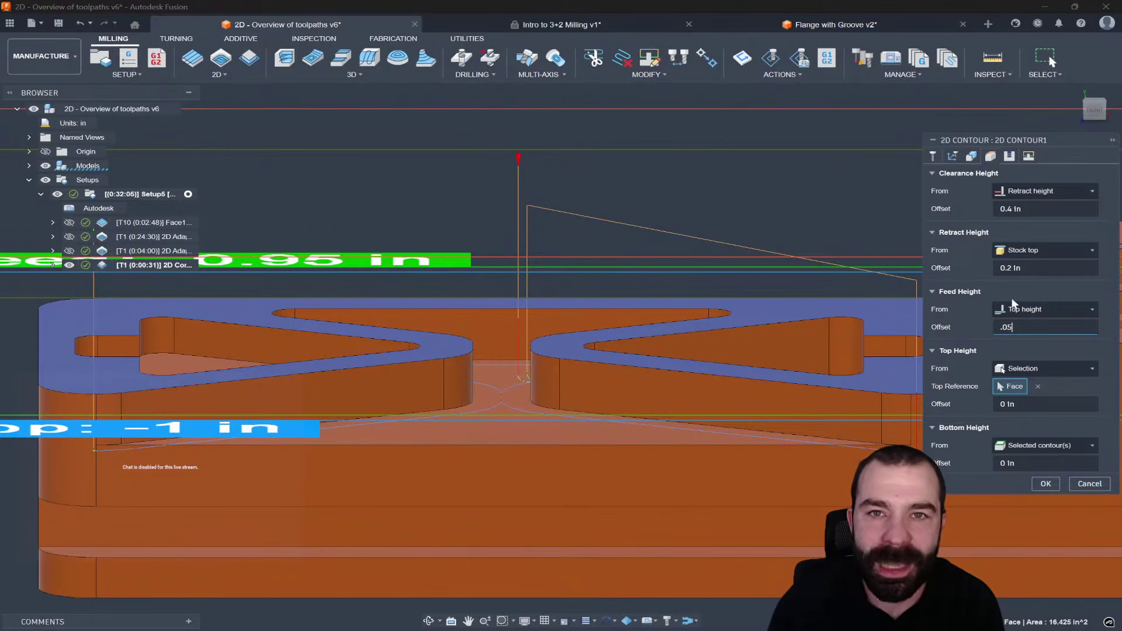
Step: Reference the retract height from the top height with a 0.1 in offset and regenerate the 2D Contour
click(1043, 250)
key(Escape)
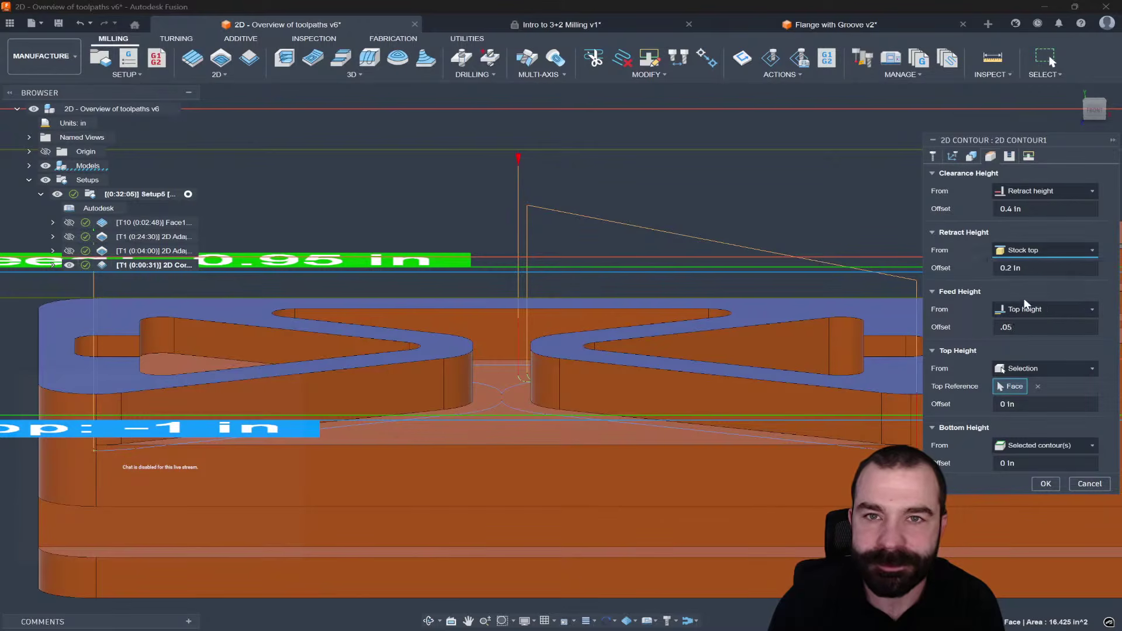
click(1004, 267)
text(.)
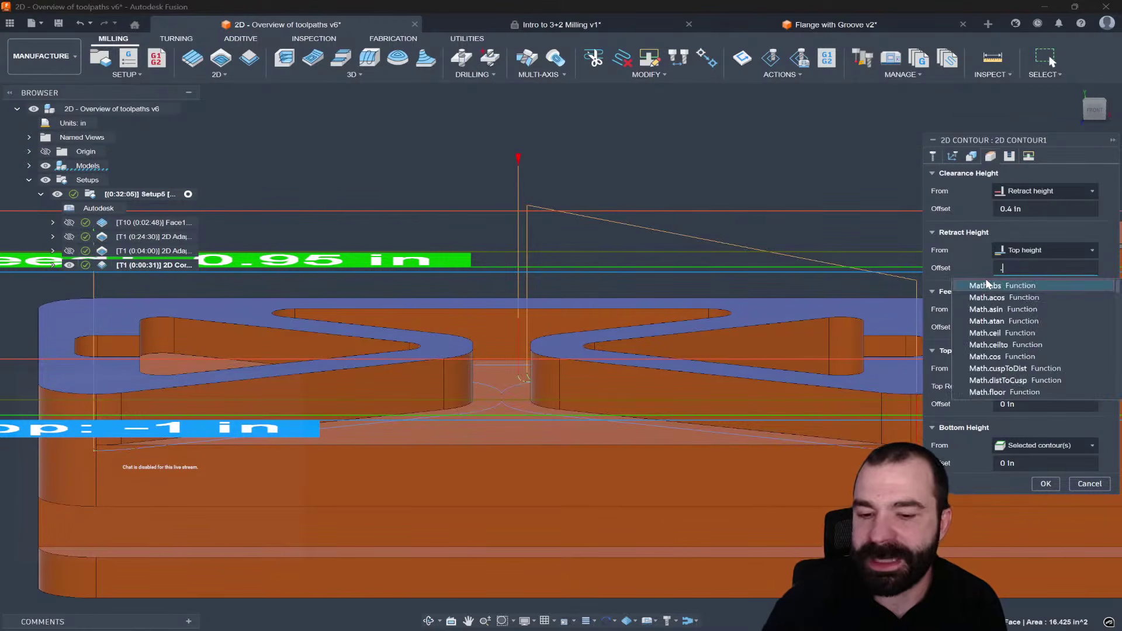
text(1)
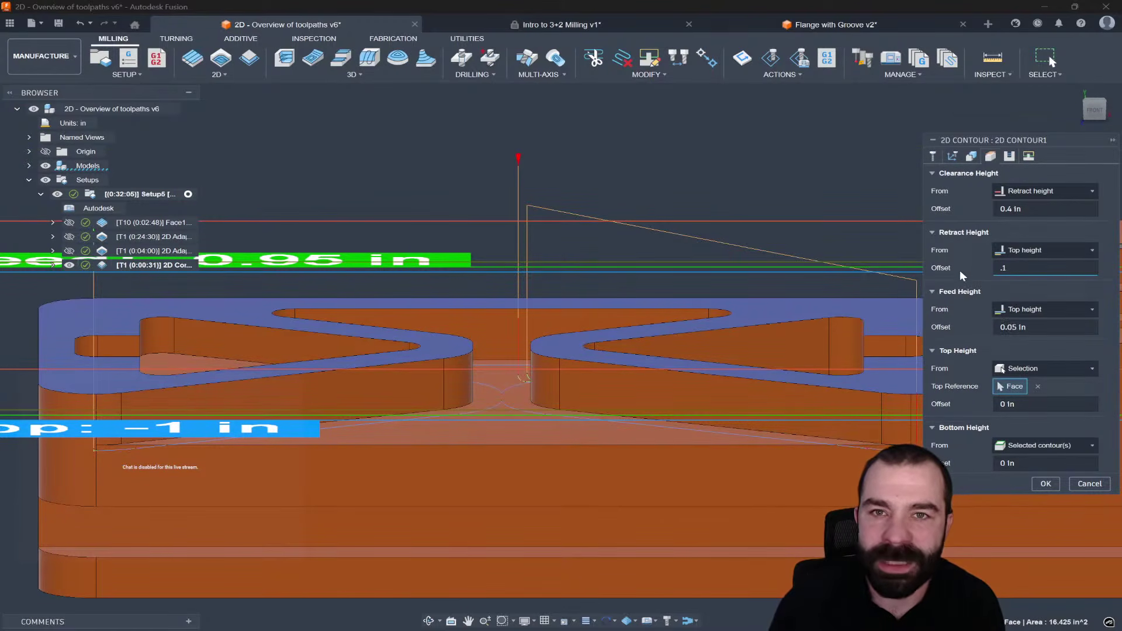
click(1040, 490)
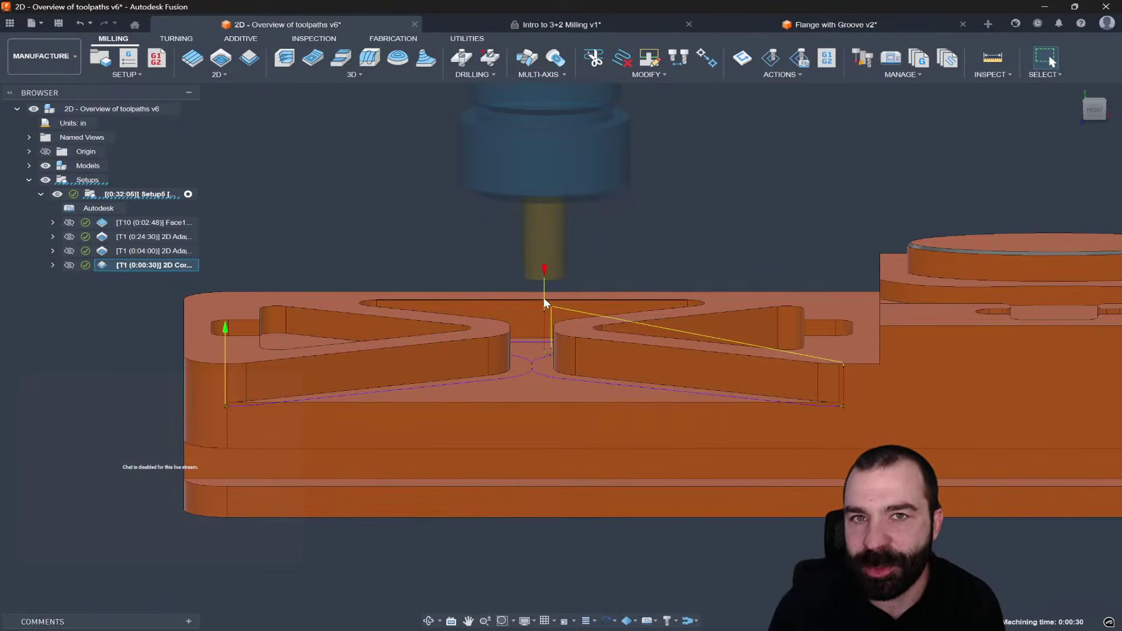
Step: Reference the 2D Contour's clearance height from the model top with a 0.05 in offset
scroll(589, 296, up, 3)
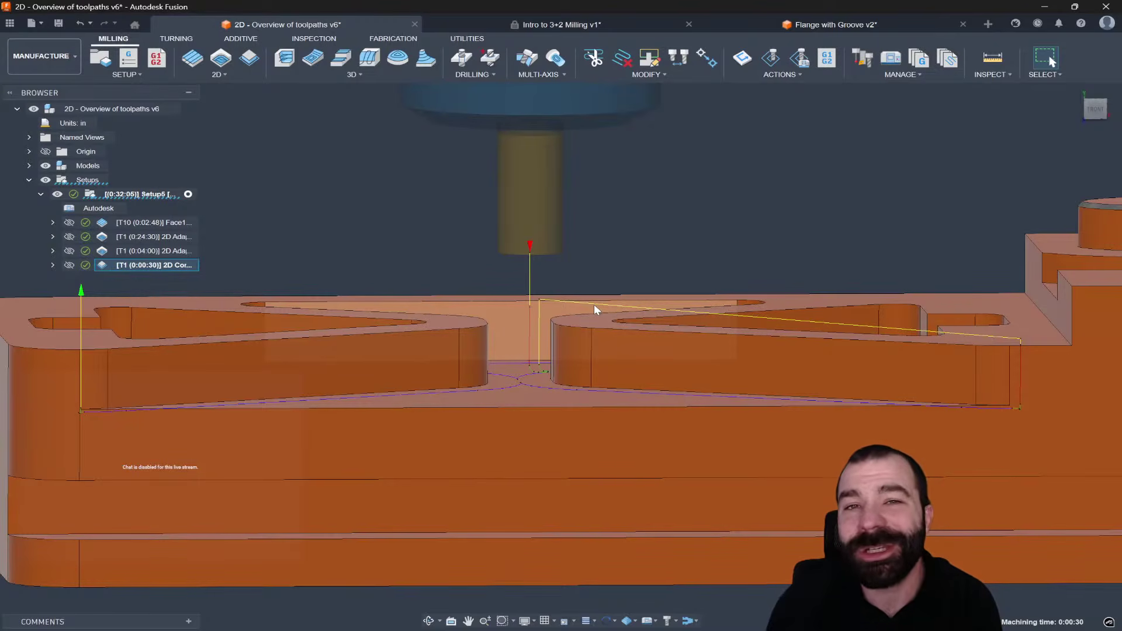
scroll(594, 304, down, 2)
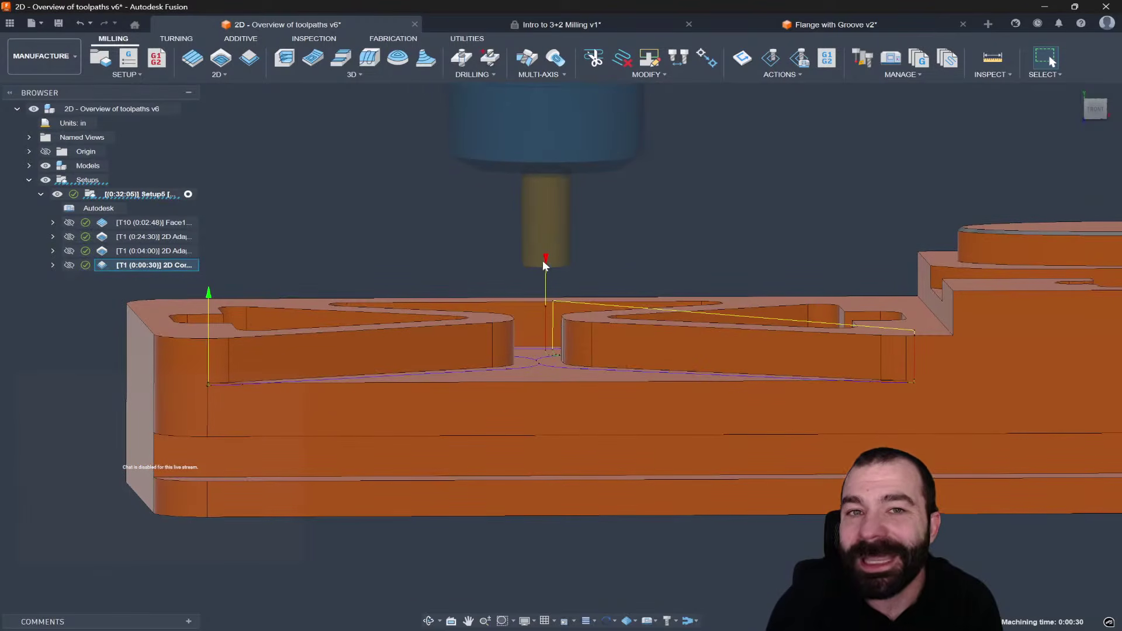
double_click(109, 266)
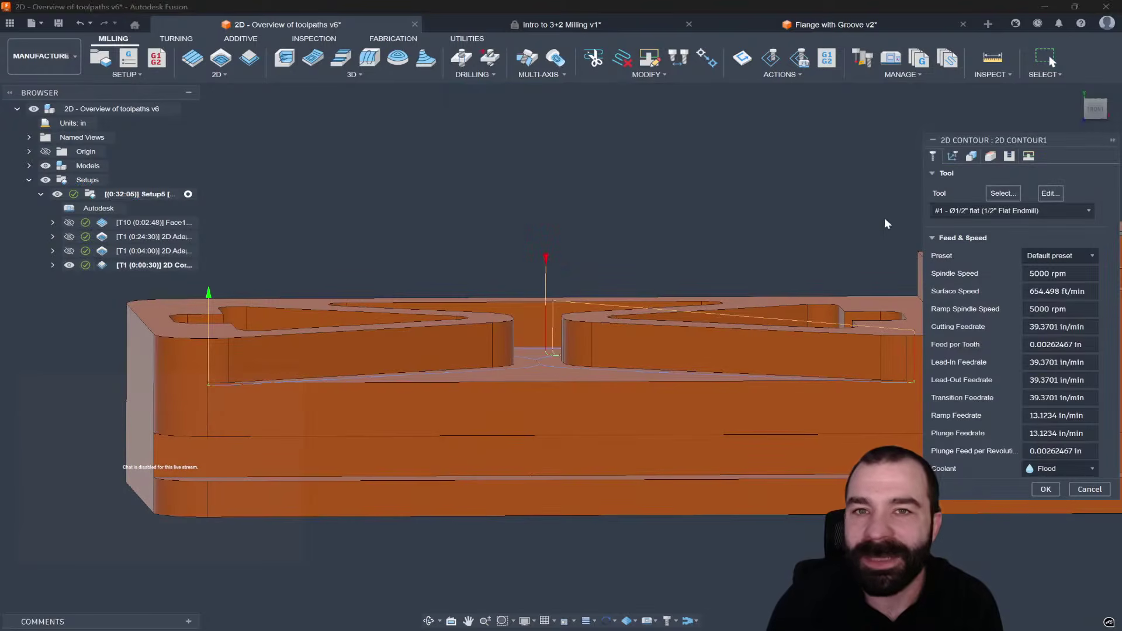
click(990, 157)
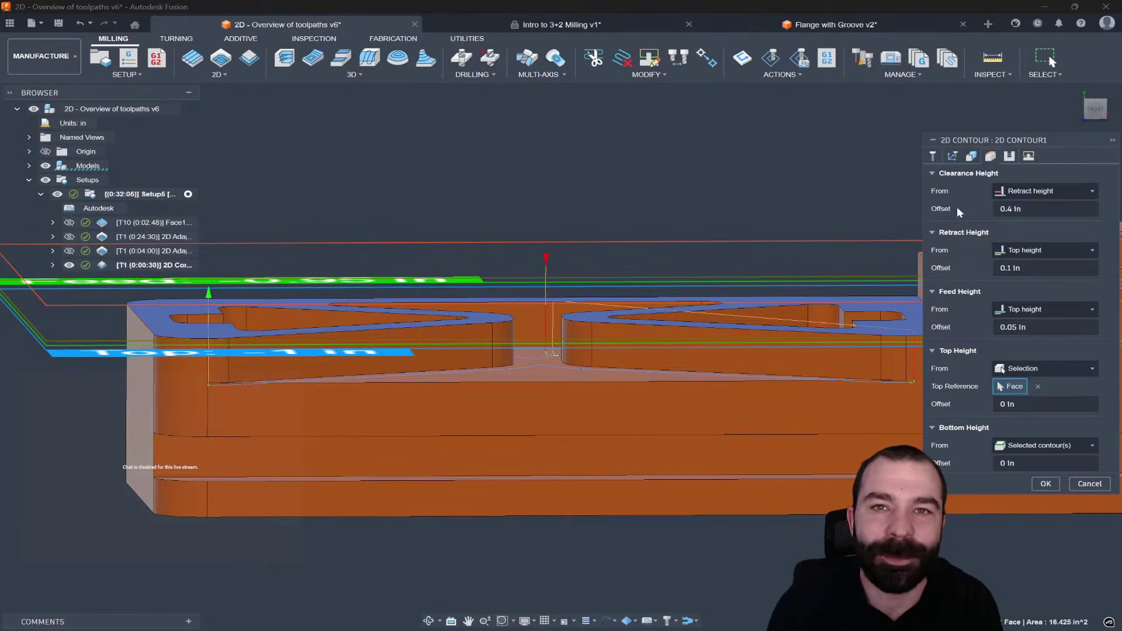
click(1031, 192)
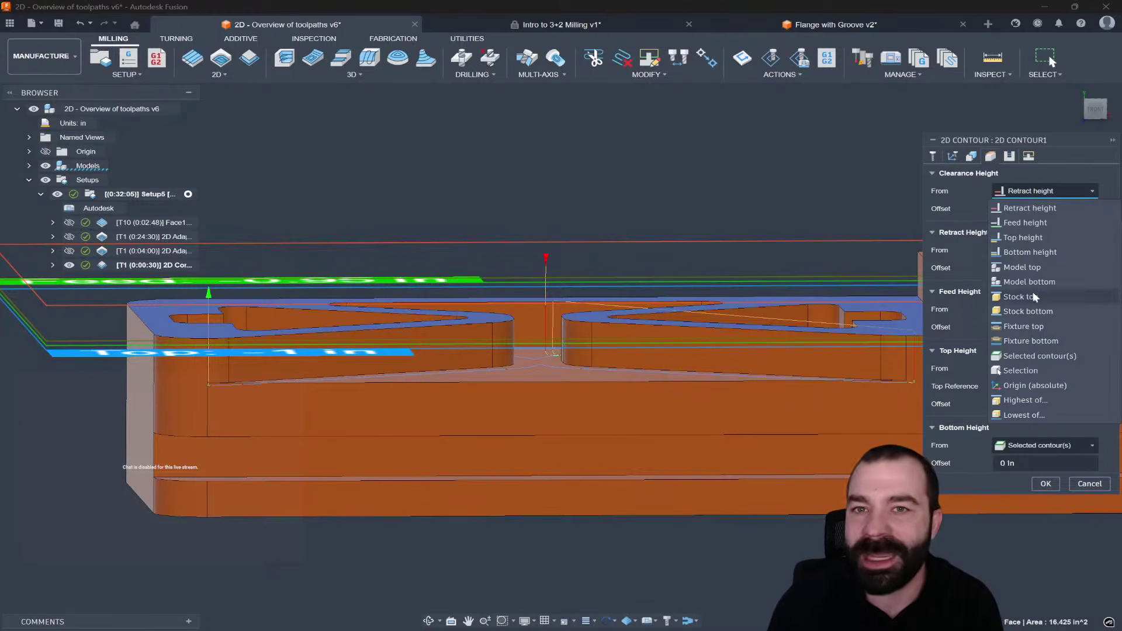
click(1021, 268)
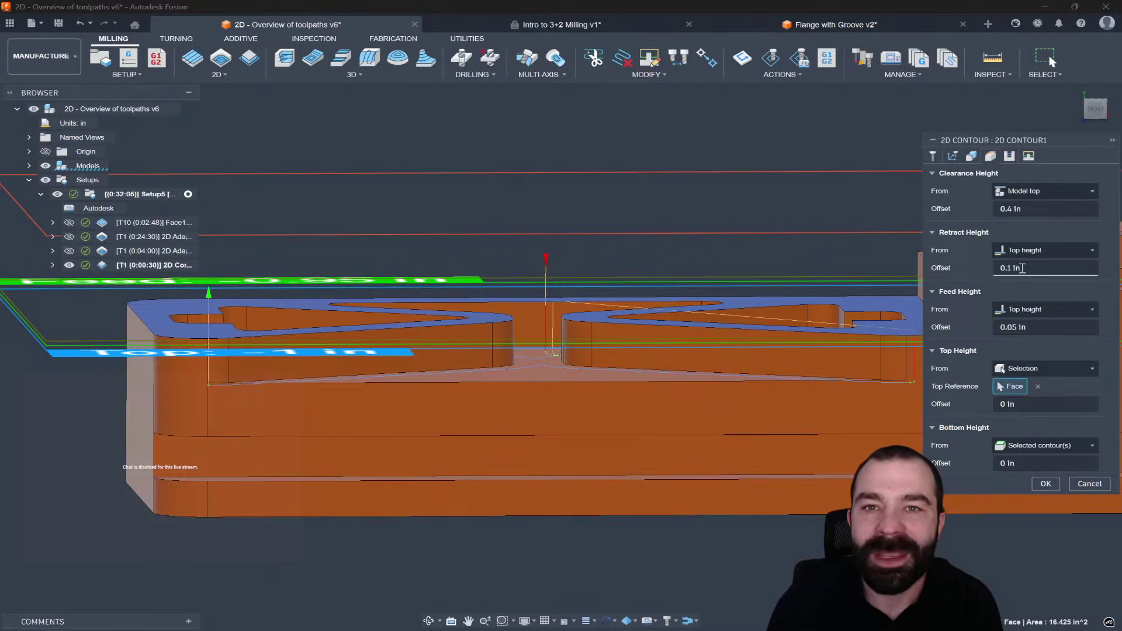
click(991, 208)
text(.05)
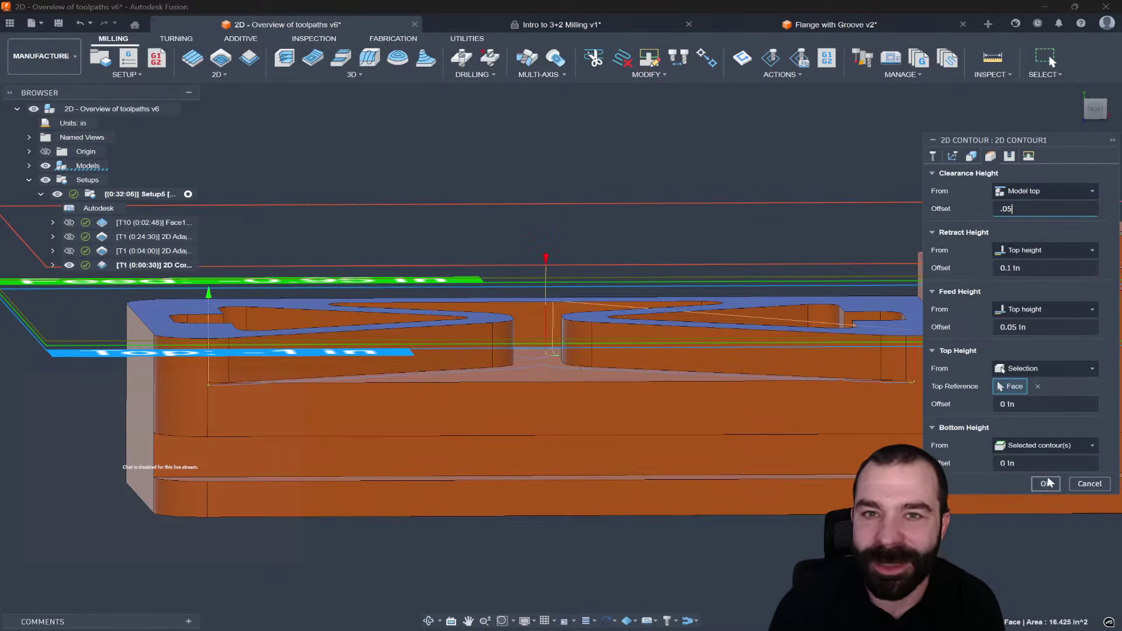
Step: Add a second contour along the white wavy step at the part's far end and regenerate the 2D Contour
click(956, 153)
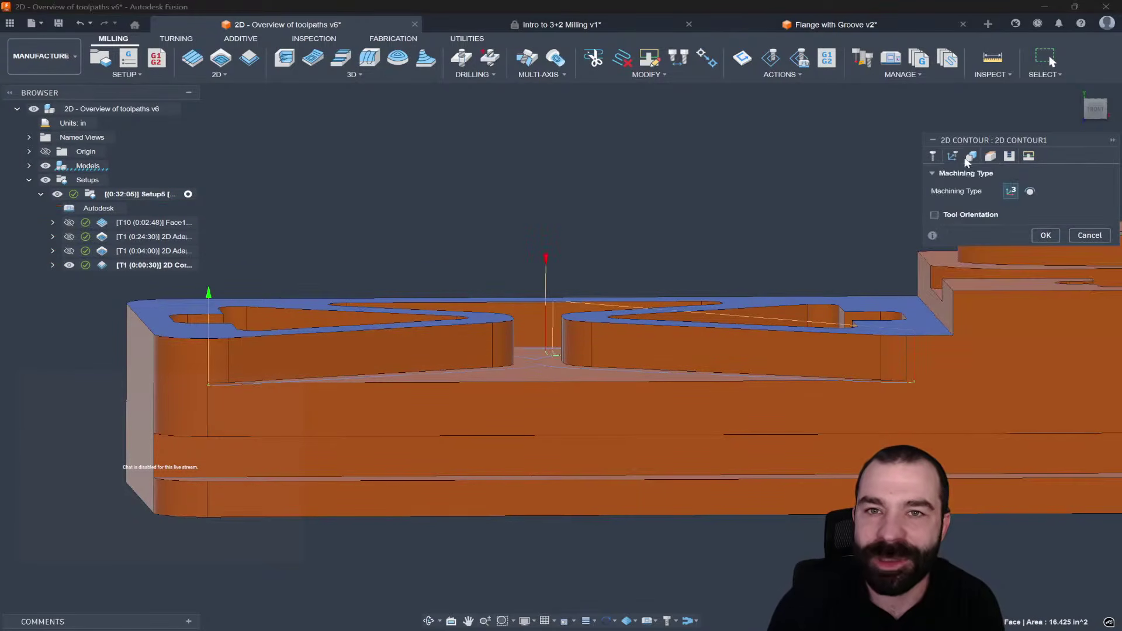
click(971, 155)
scroll(500, 299, down, 4)
scroll(390, 374, down, 4)
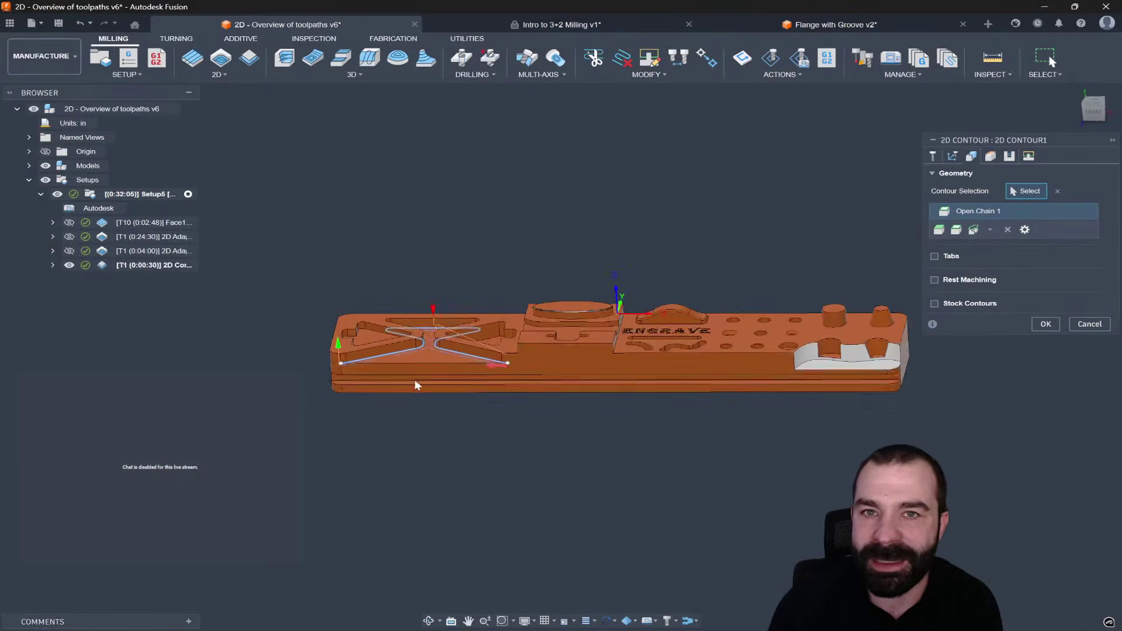
scroll(861, 355, up, 2)
click(1044, 325)
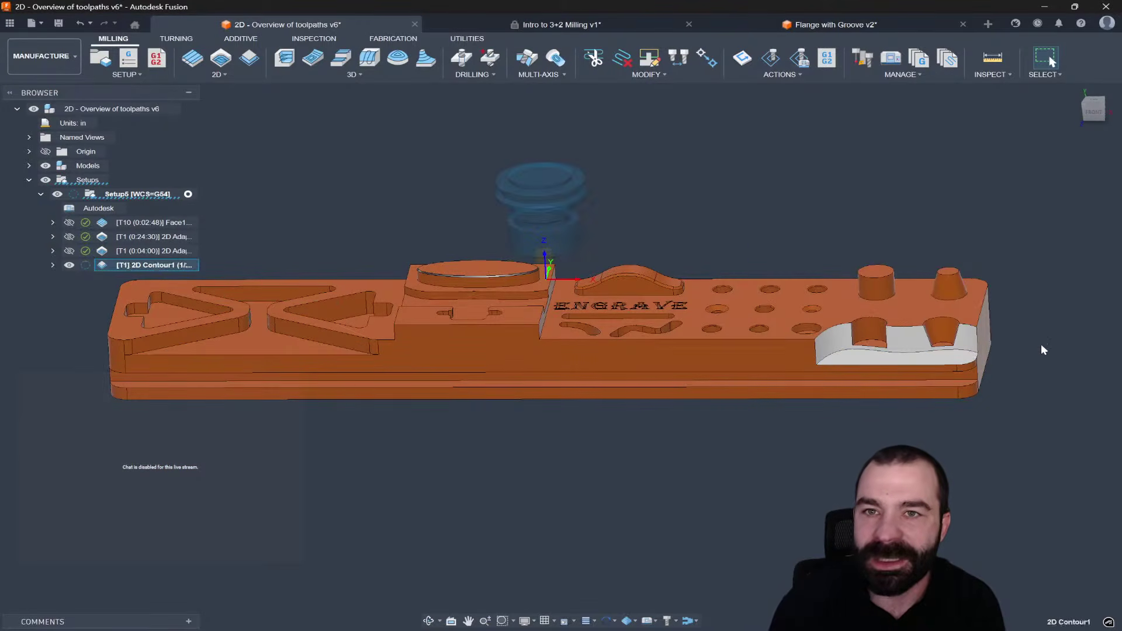
Step: Inspect the rapid move between the two contours from the front, checking its height above the part's raised features
click(1090, 115)
scroll(803, 293, down, 2)
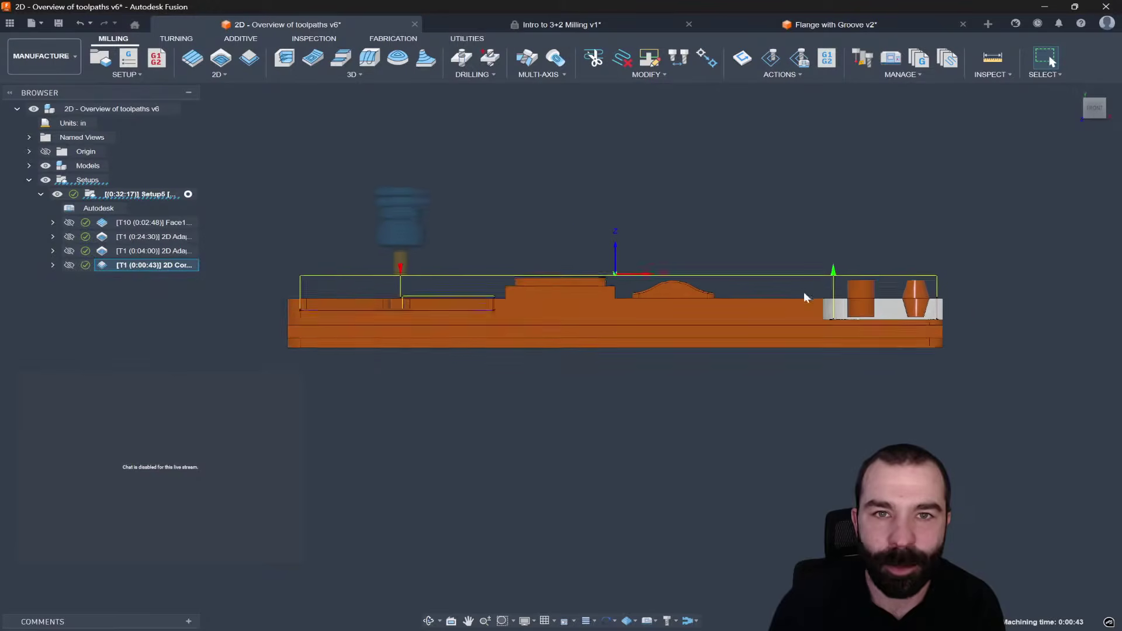
scroll(443, 279, up, 5)
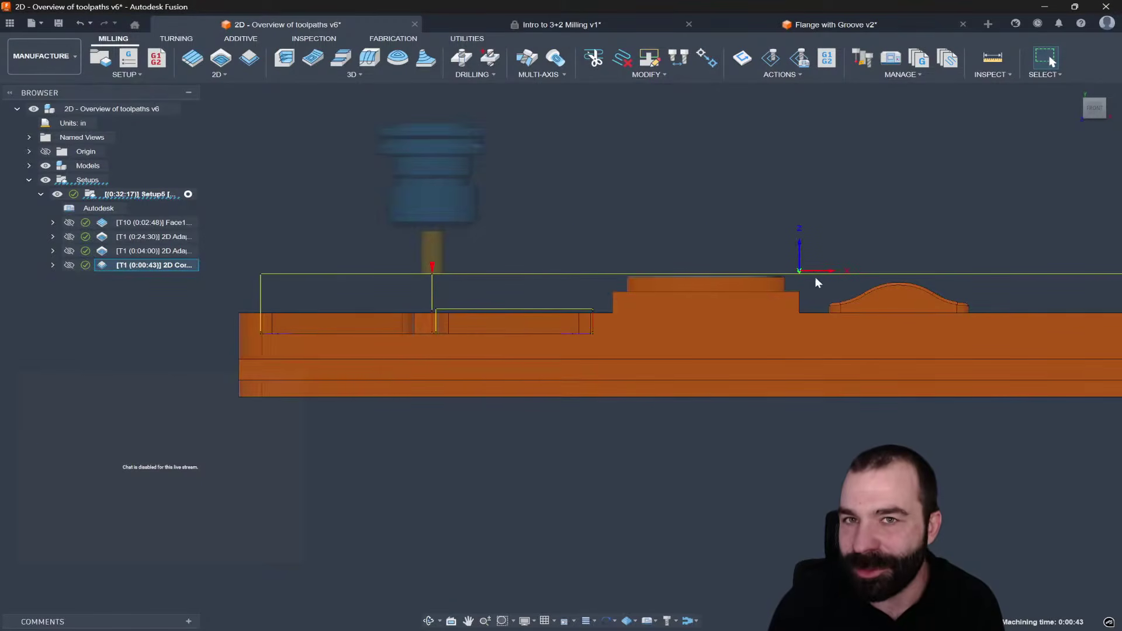
scroll(777, 275, up, 5)
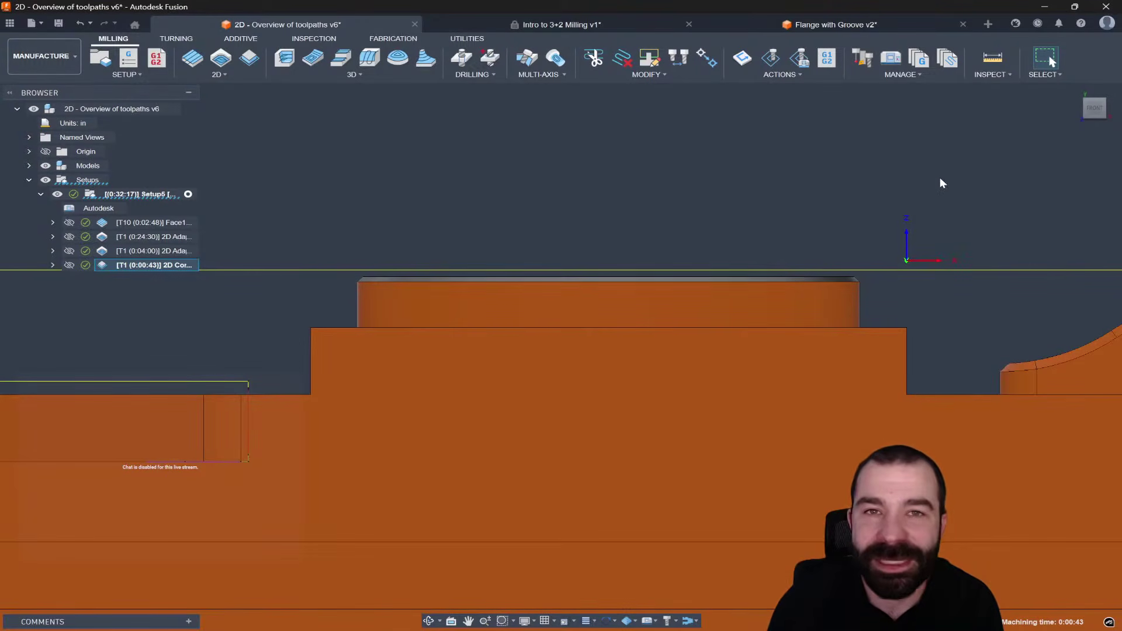
click(1085, 103)
scroll(558, 209, down, 8)
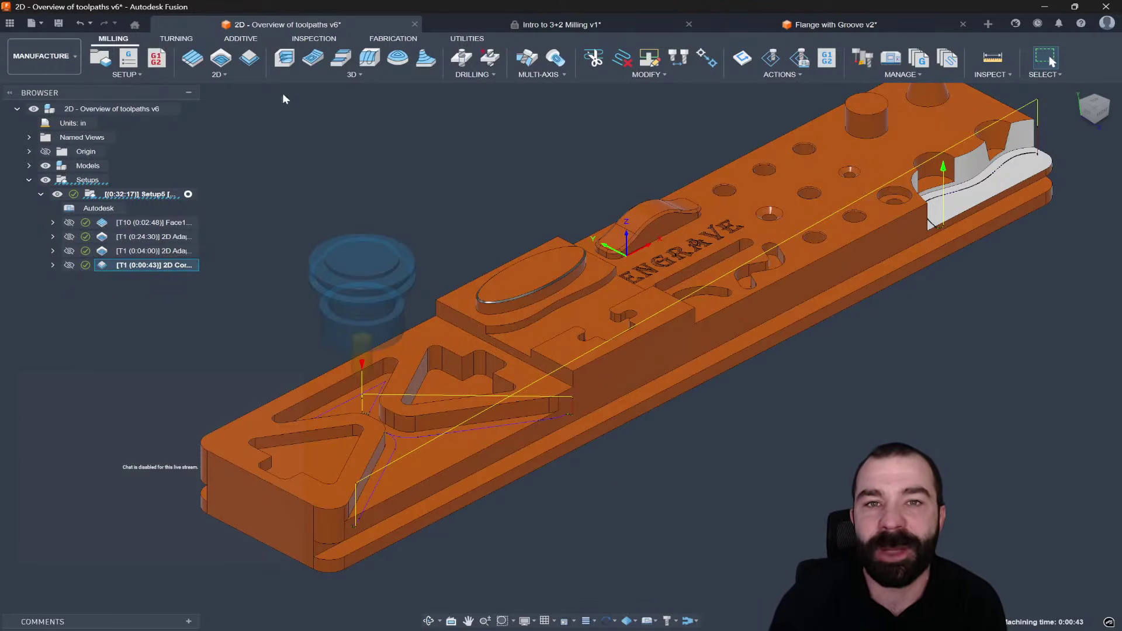
Step: Create a Bore operation on the cylindrical face of the open hole beside the white wavy step
click(240, 72)
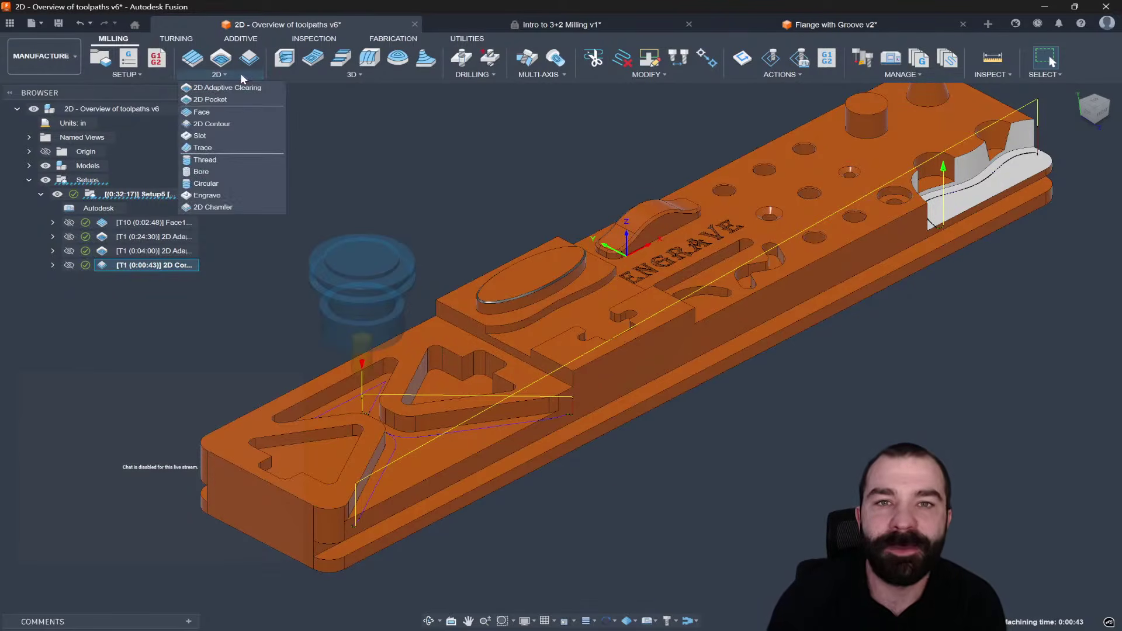
click(208, 171)
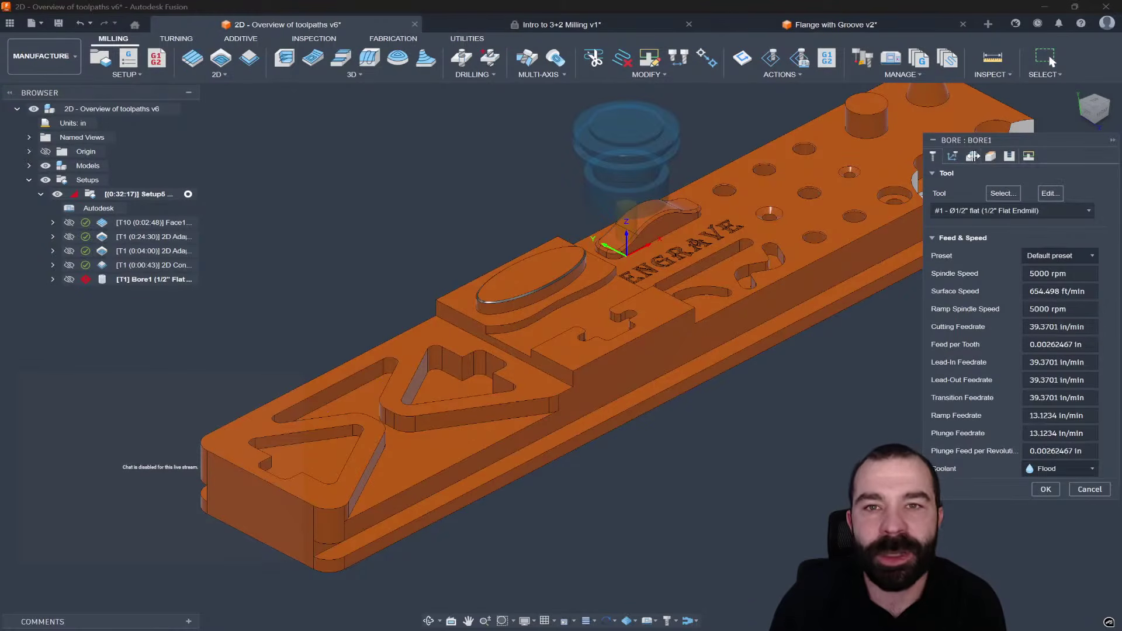
click(972, 156)
scroll(694, 220, down, 3)
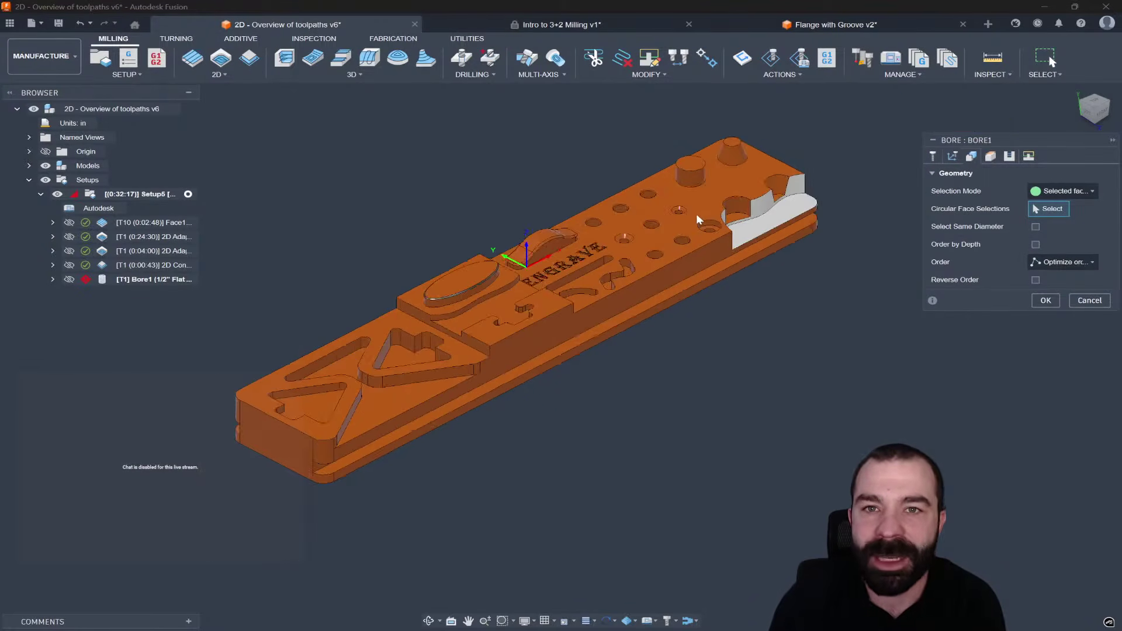
scroll(696, 220, up, 3)
click(764, 221)
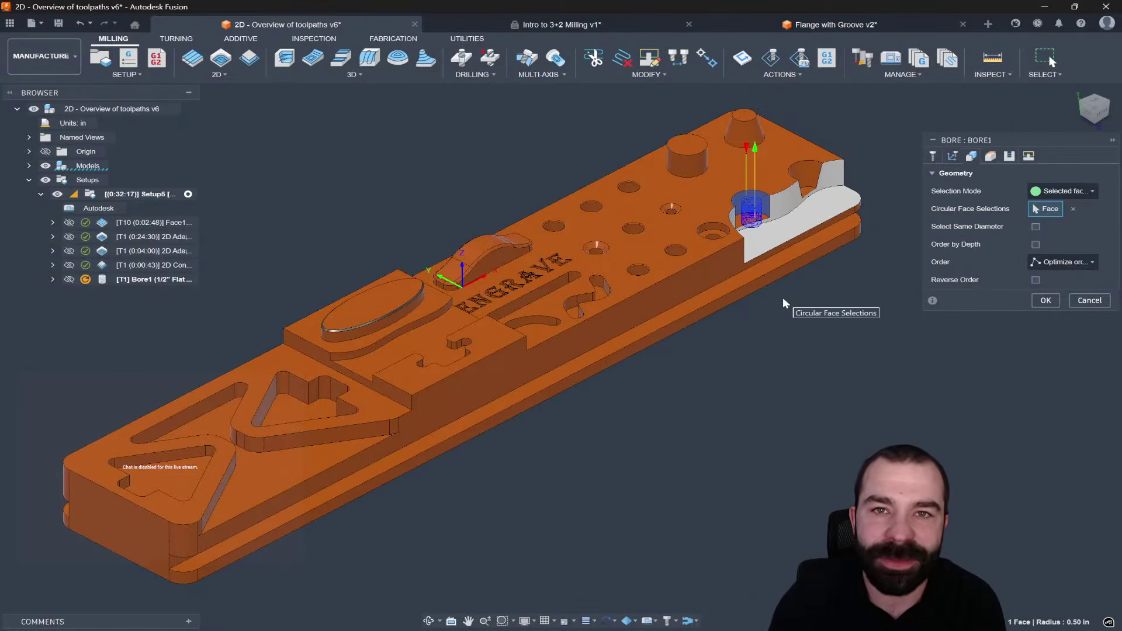
Step: Review the Bore's height settings from the front, including the reference options available for its top height
click(992, 157)
click(1099, 116)
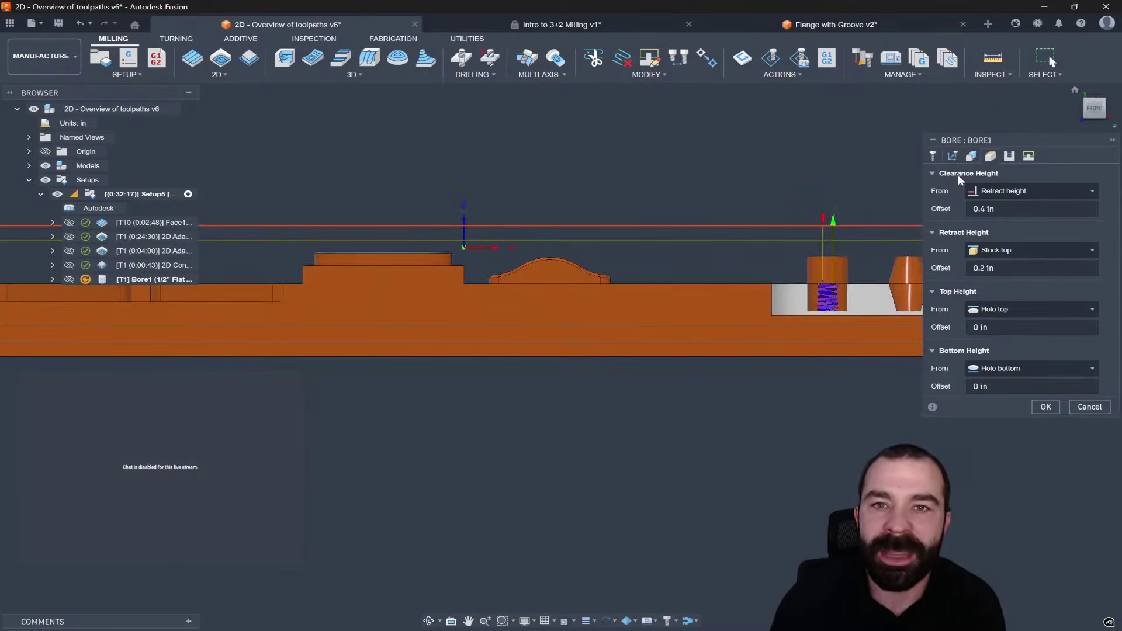
scroll(626, 269, up, 5)
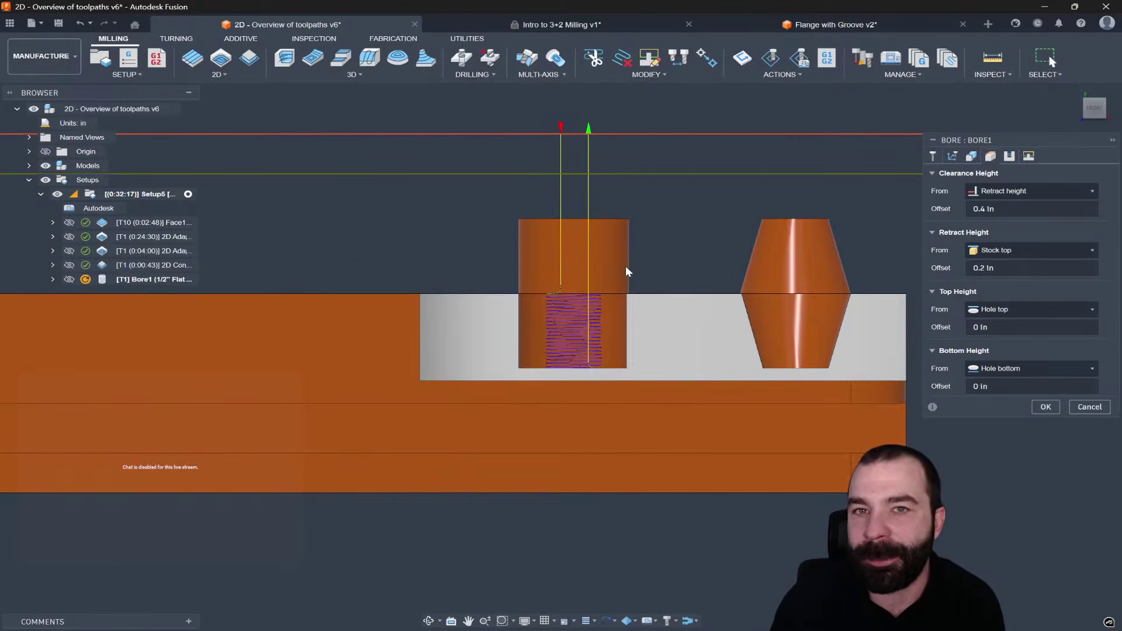
mouse_move(625, 266)
shift+middle_down()
mouse_move(626, 286)
mouse_move(598, 313)
shift+middle_up()
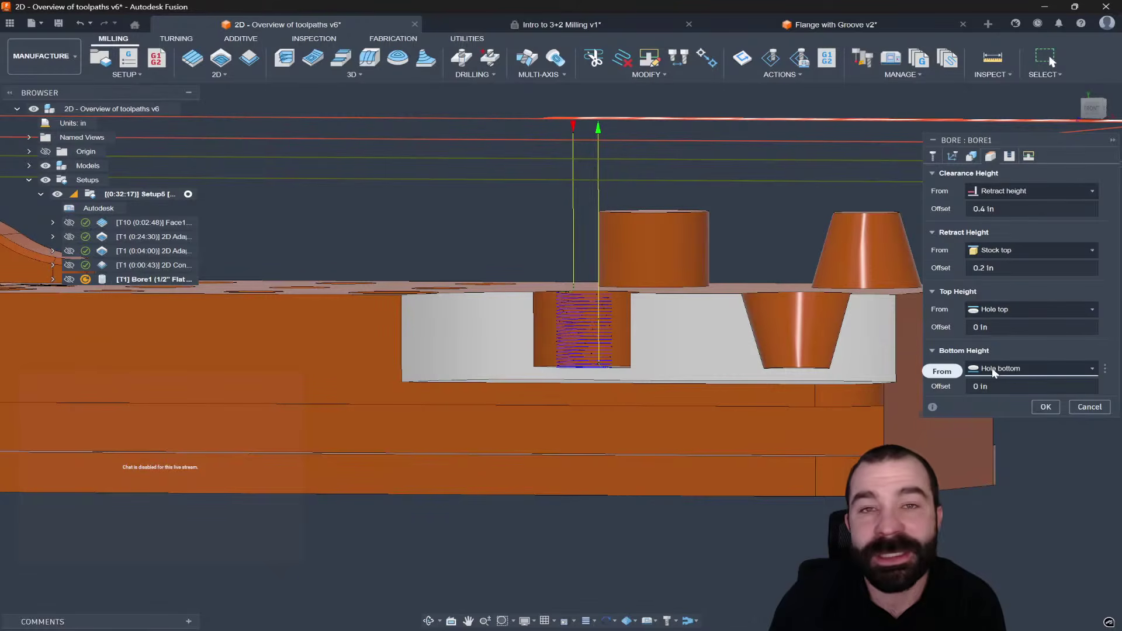
mouse_move(993, 373)
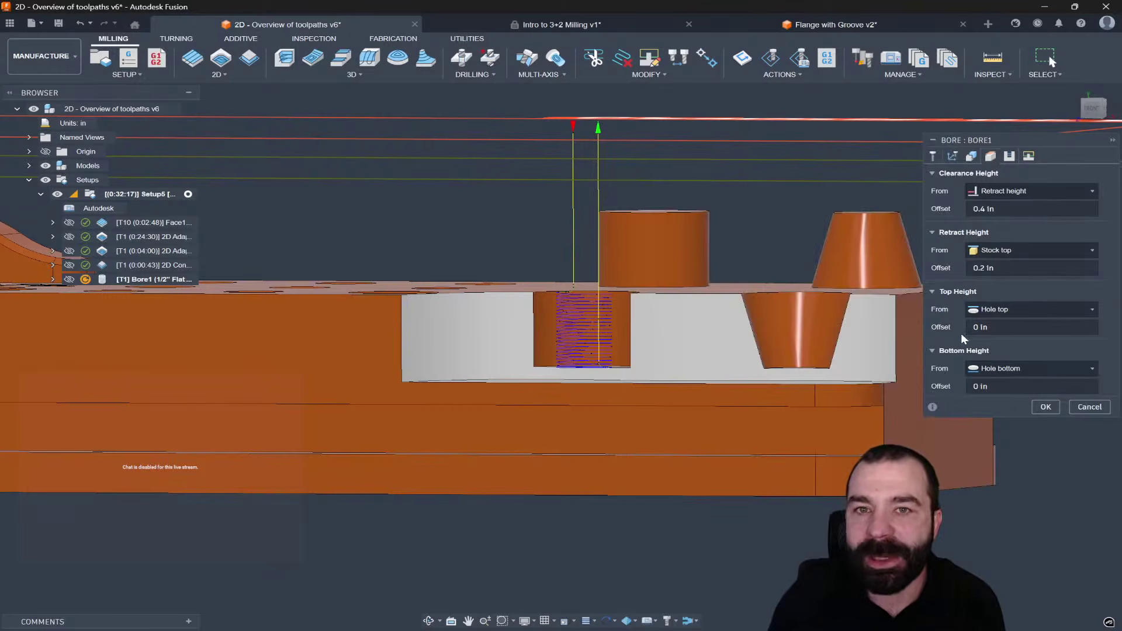
click(987, 311)
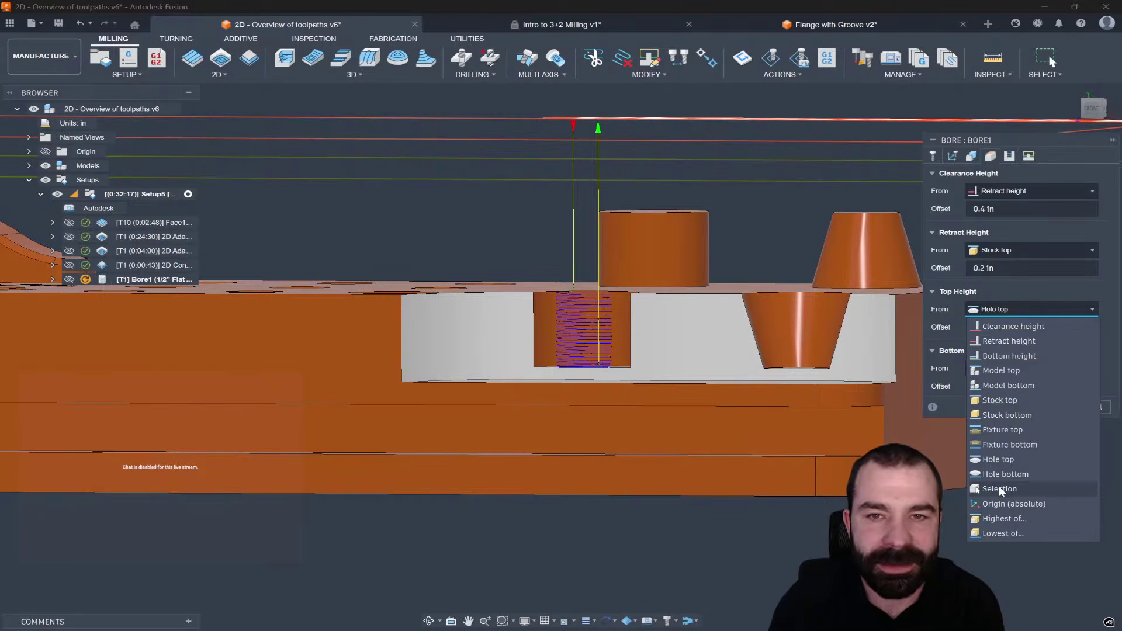
click(948, 363)
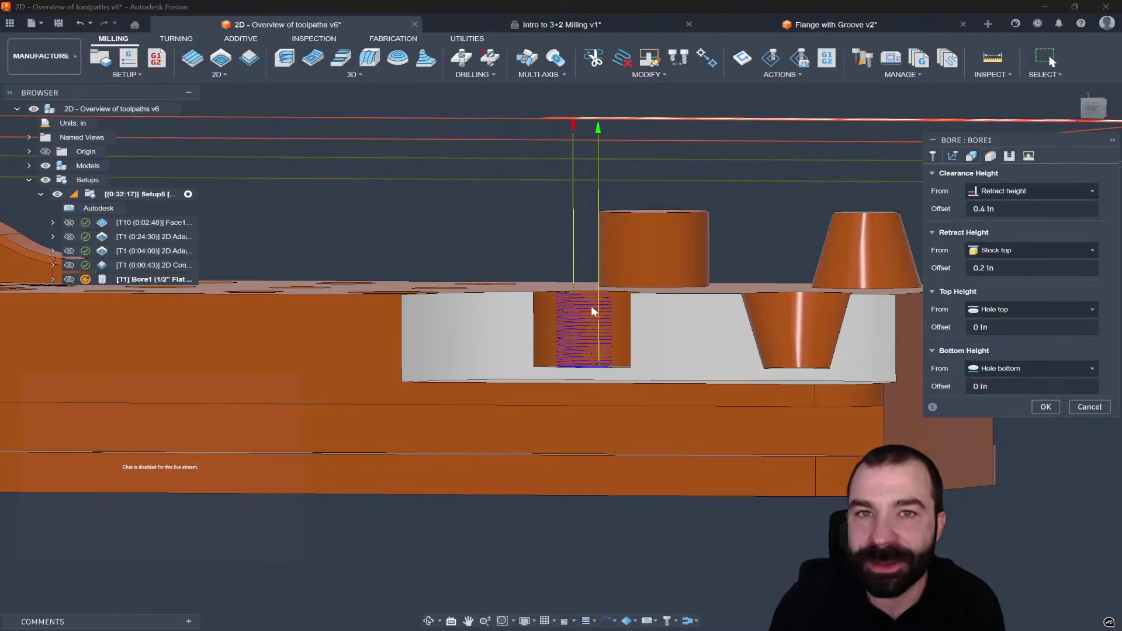
Step: Change the Bore's circular face selection to the conical face of the tapered boss
shift+middle_drag(622, 304, 623, 314)
click(952, 156)
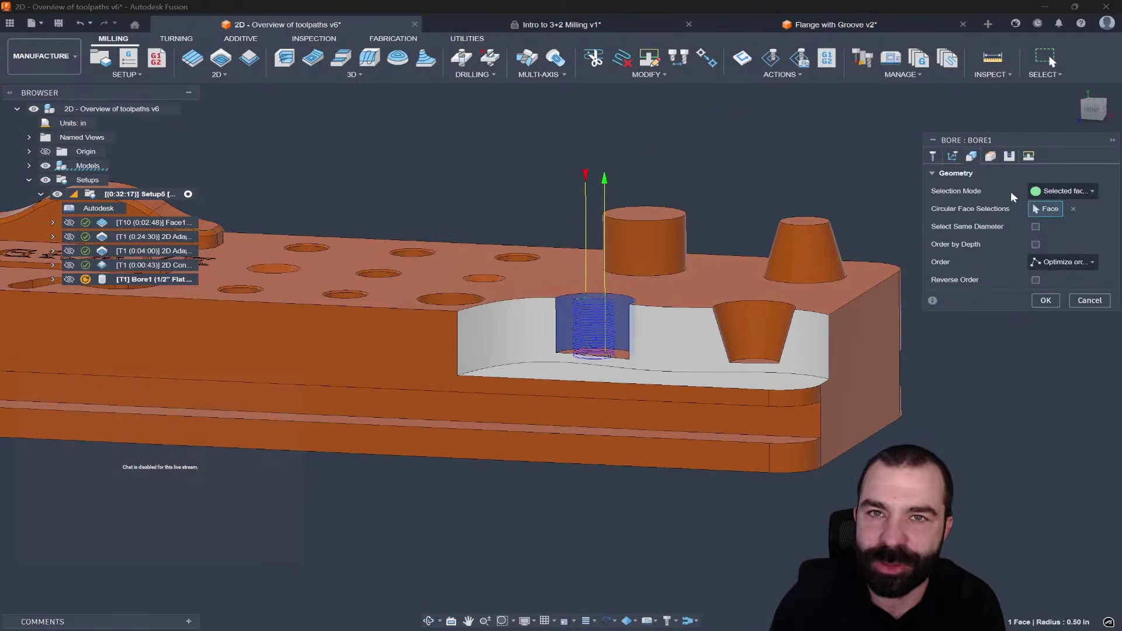
click(832, 256)
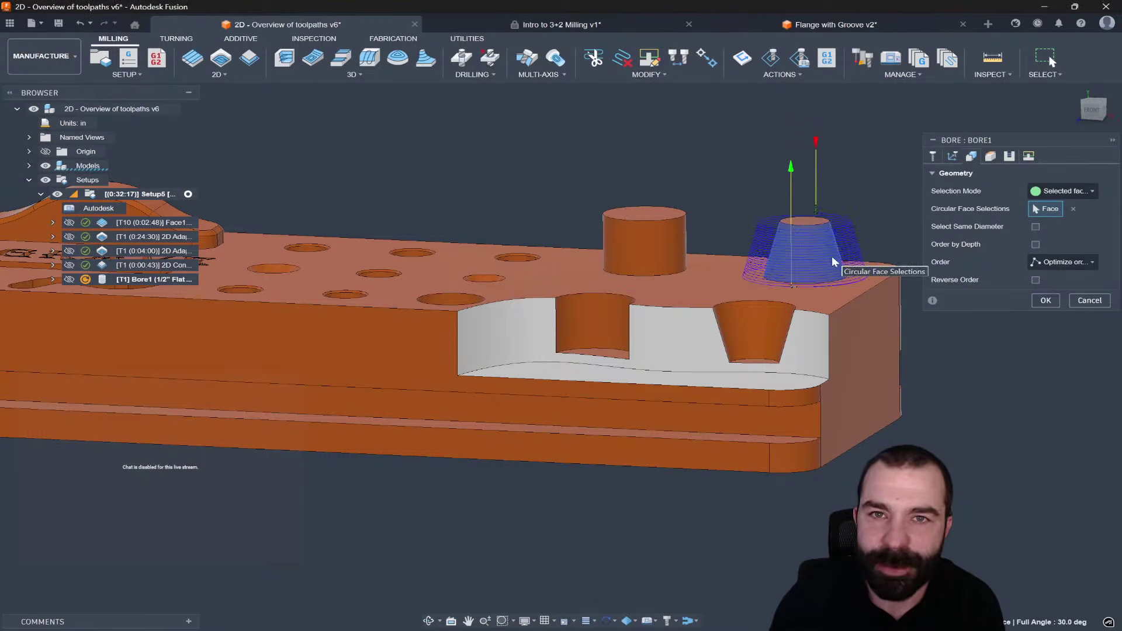
Step: Set the Bore's bottom height offset to 0.02 in and inspect the toolpath's end at the base of the tapered boss
click(993, 154)
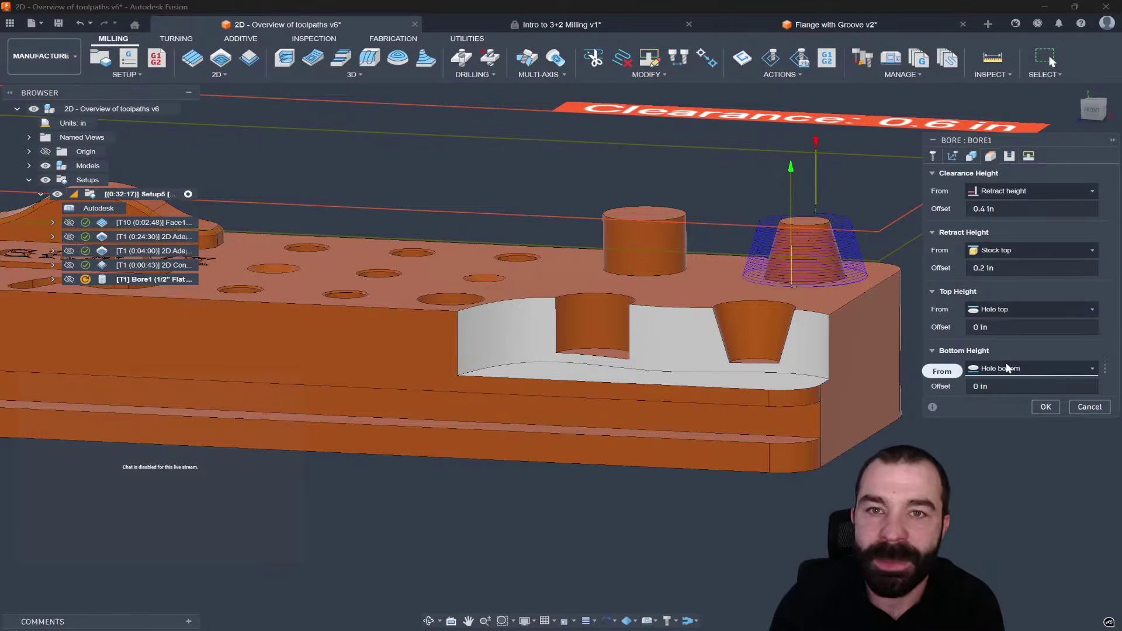
mouse_move(1007, 368)
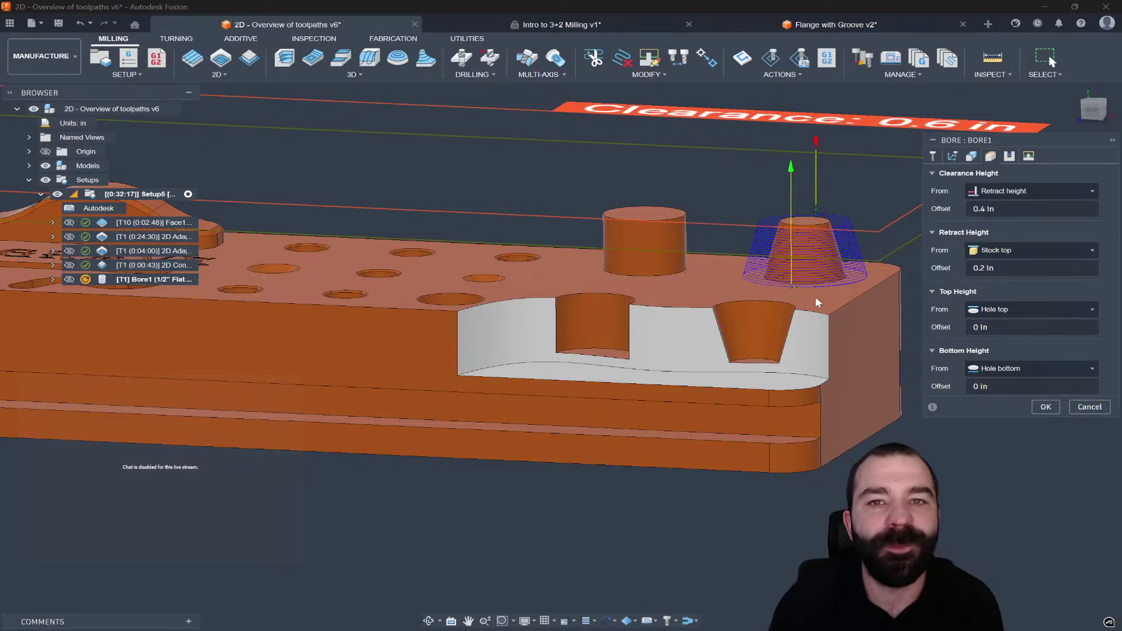
click(974, 387)
text(.02)
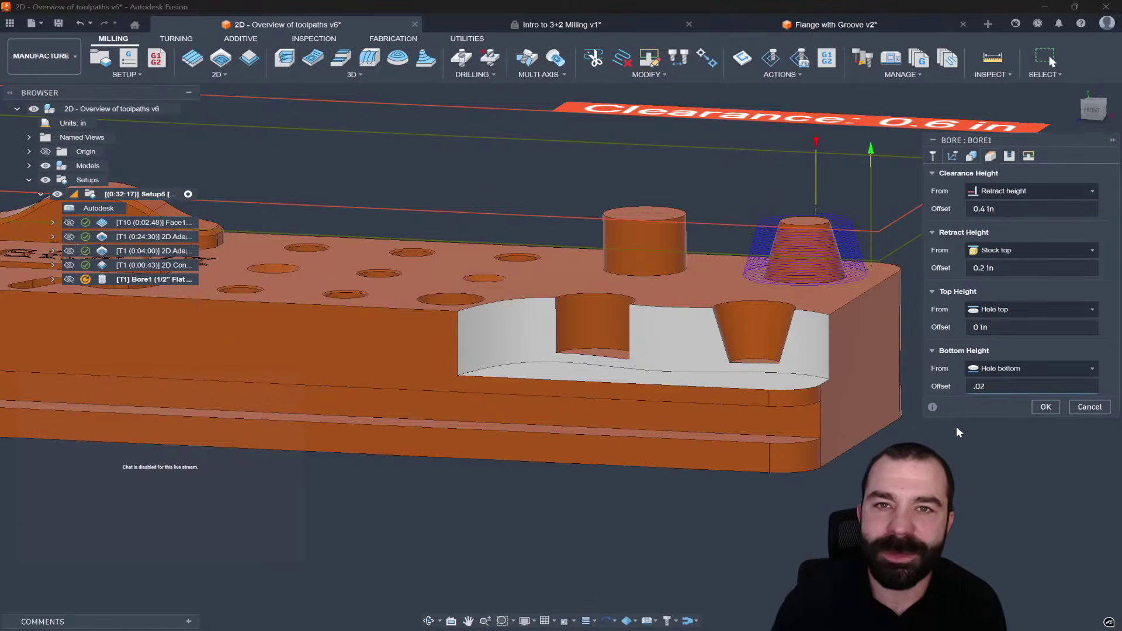
click(1092, 110)
scroll(818, 289, up, 10)
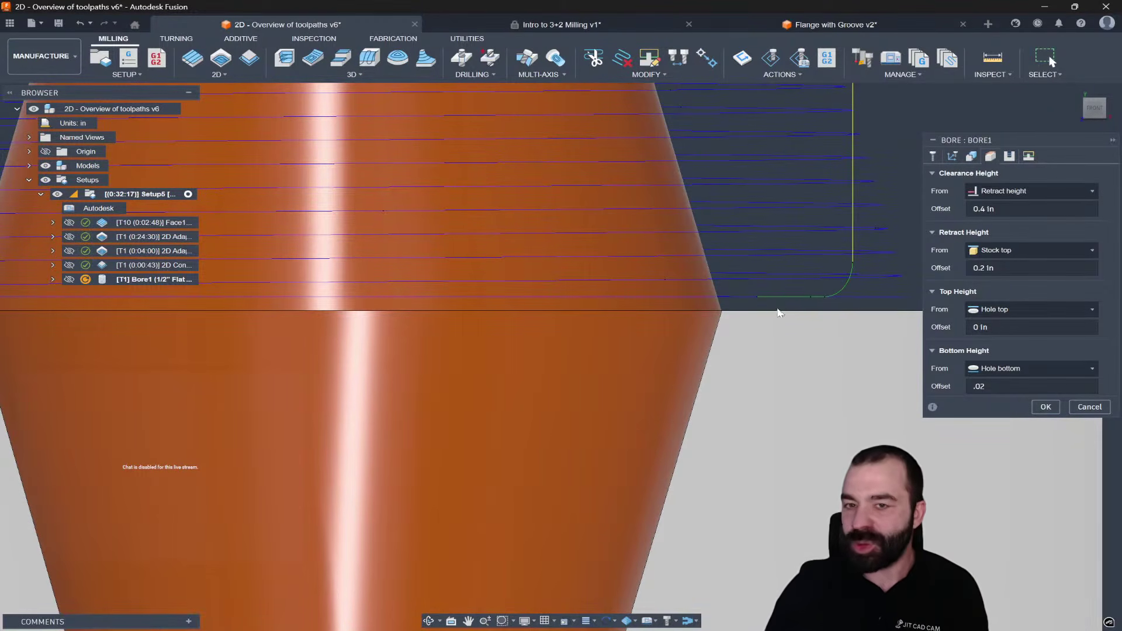
scroll(768, 289, down, 10)
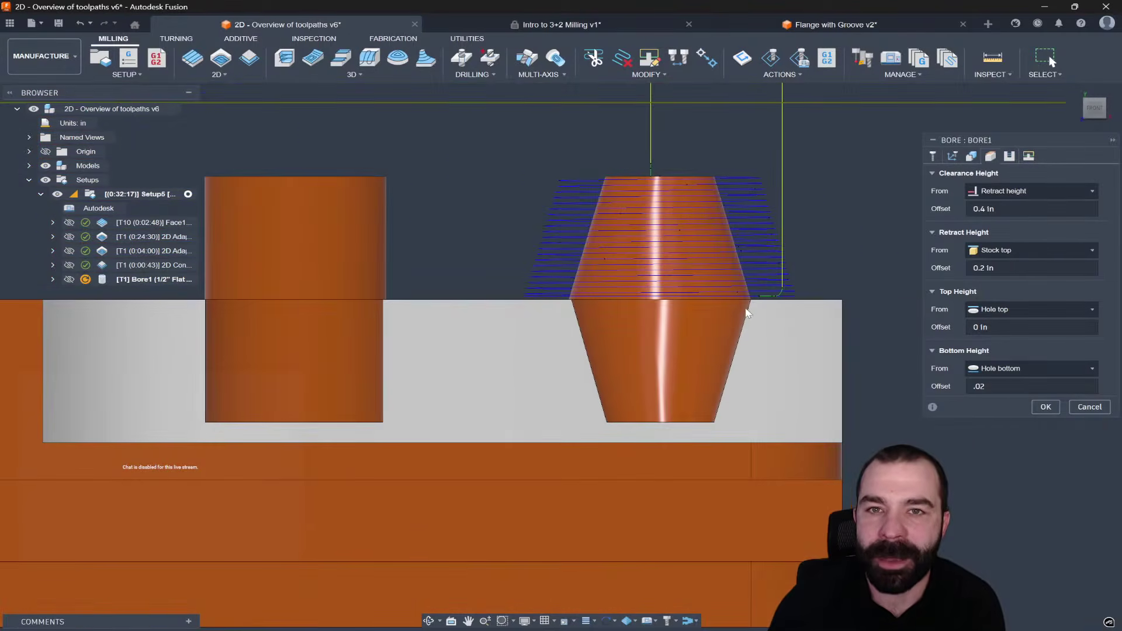
Step: Set the Bore's bottom height offset to 0 and generate the toolpath around the tapered boss
click(996, 388)
text(0.)
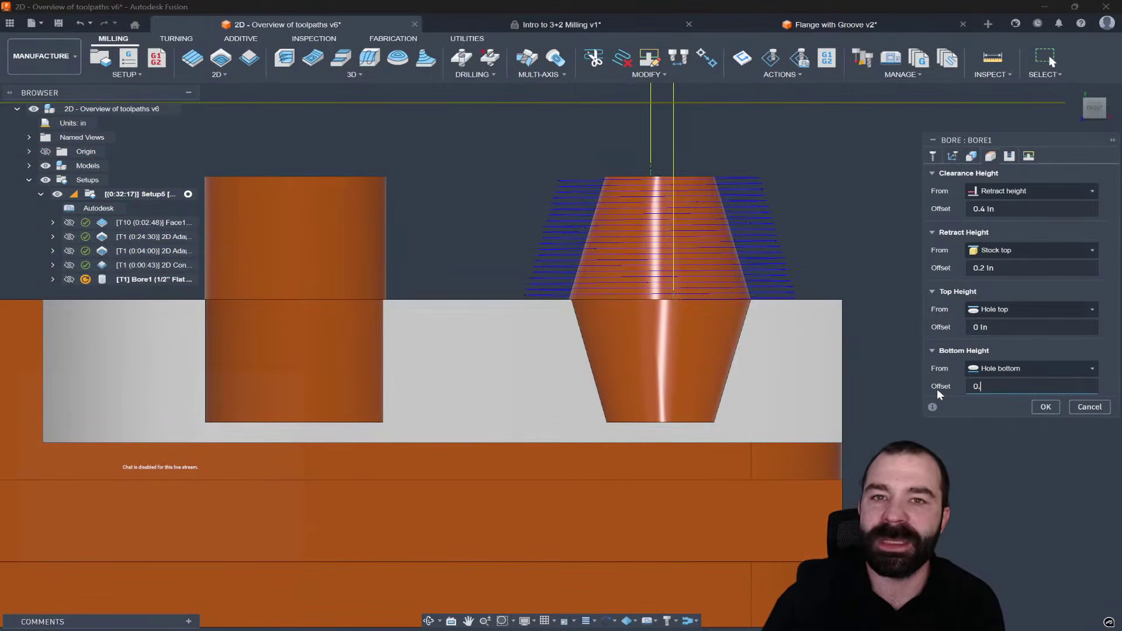
key(Return)
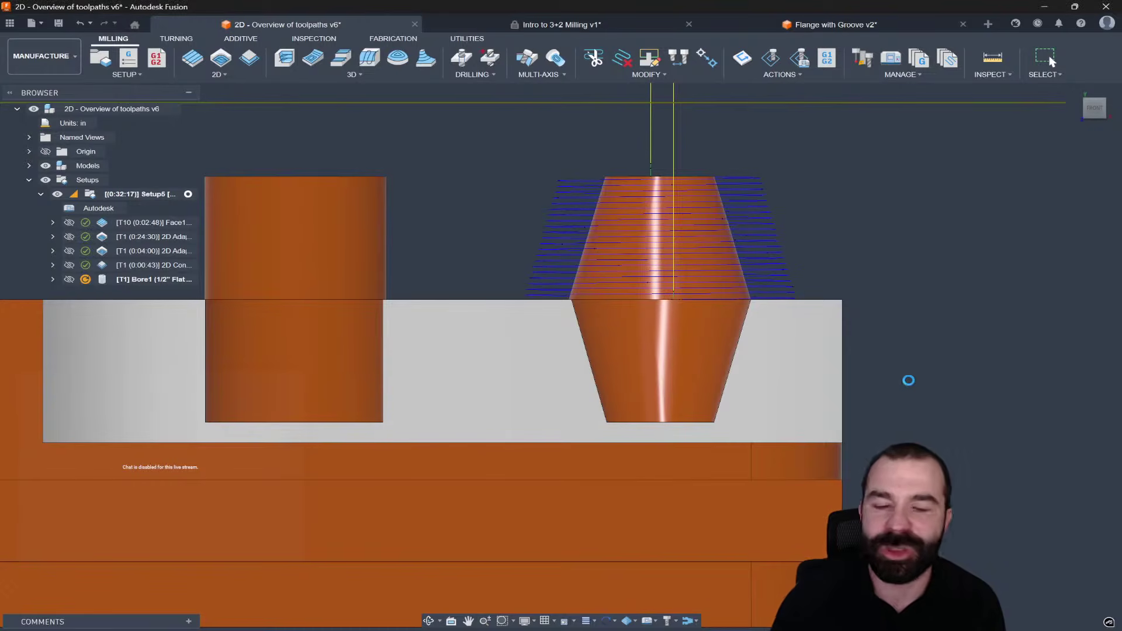
scroll(875, 289, down, 5)
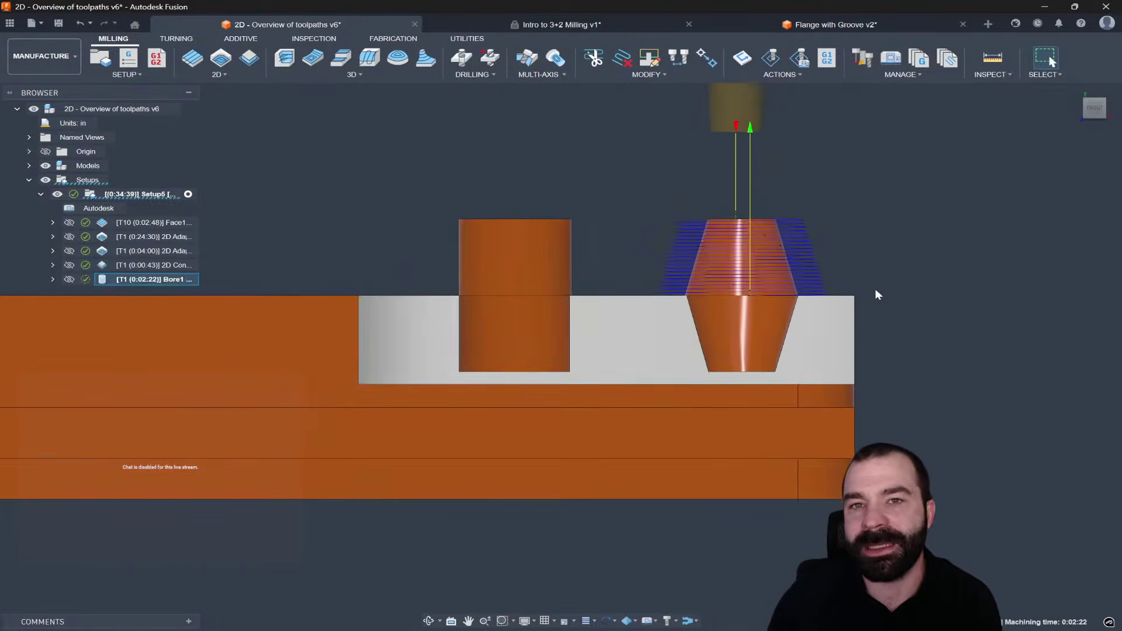
click(1104, 104)
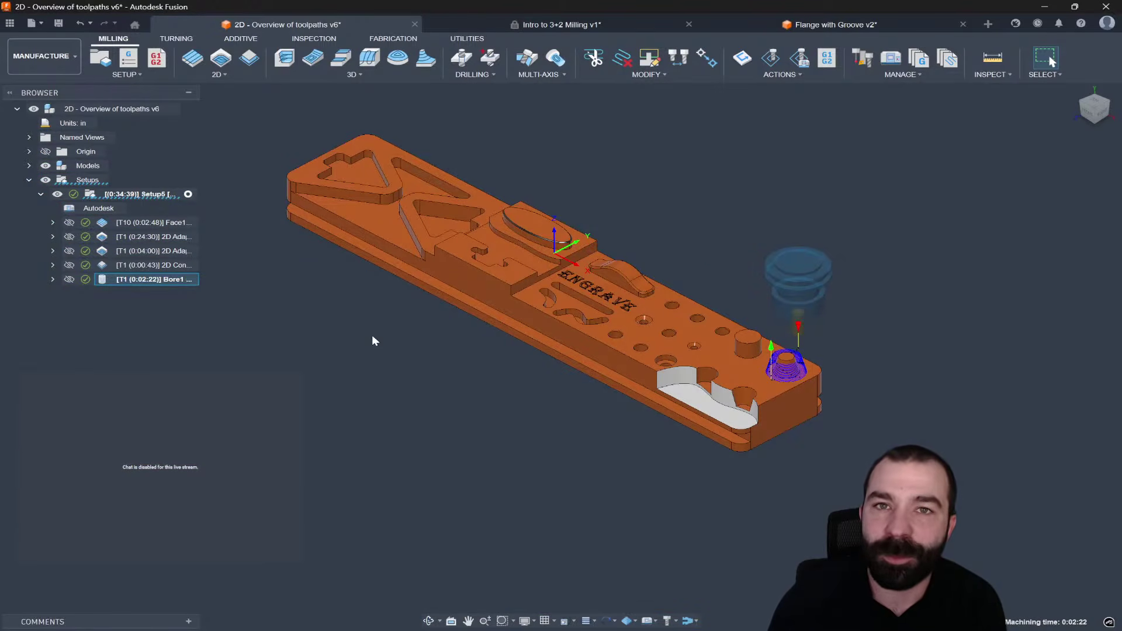
scroll(280, 132, up, 1)
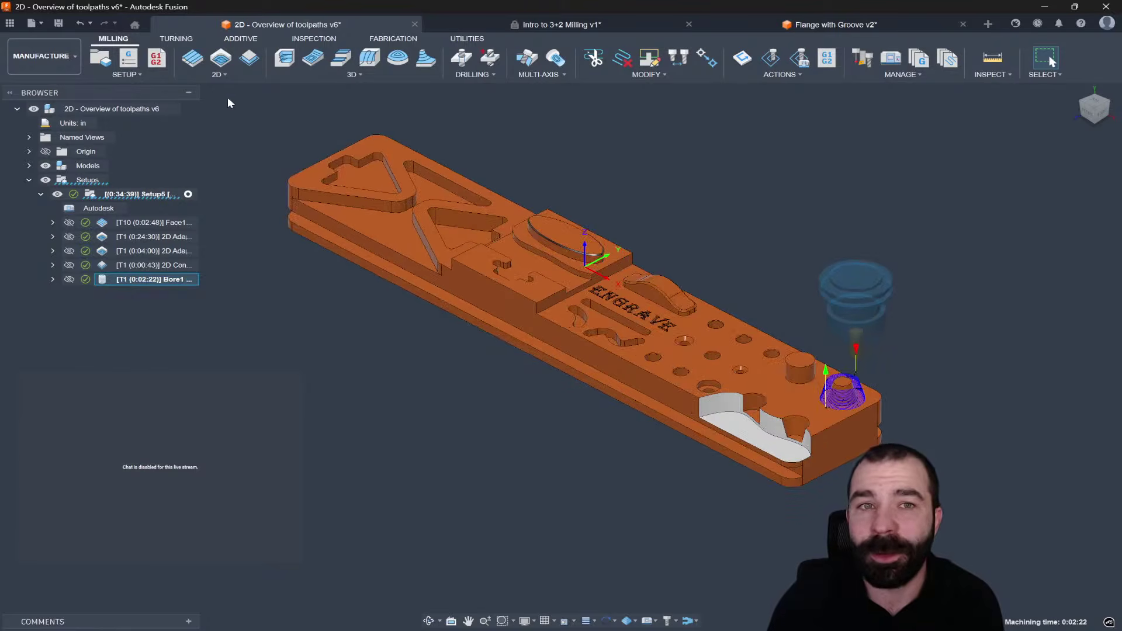
click(224, 73)
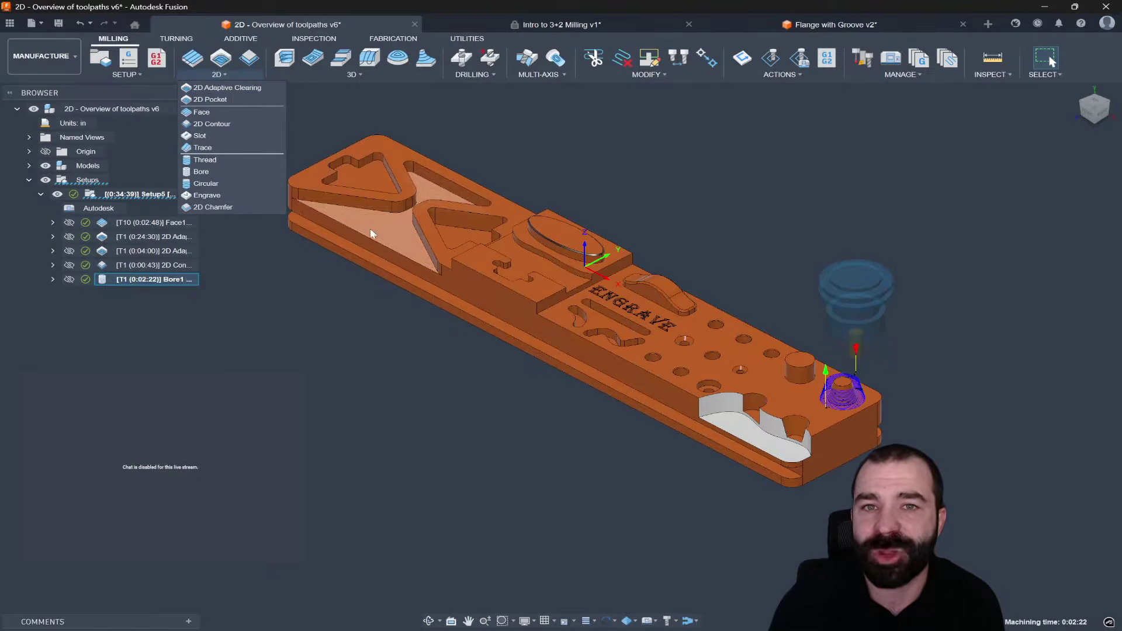
click(348, 353)
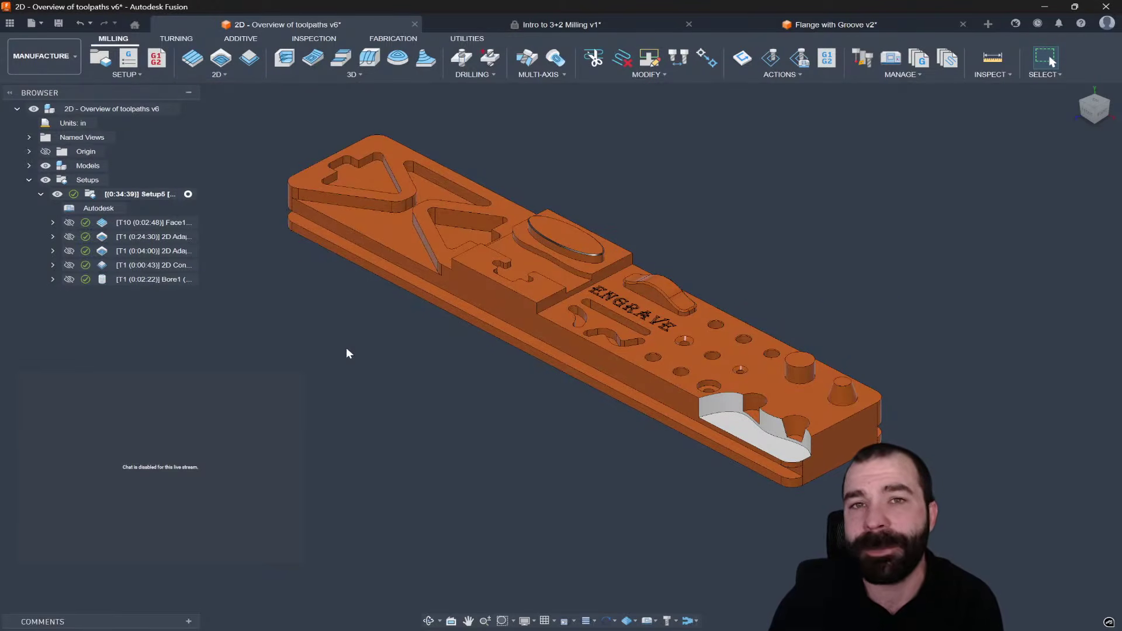
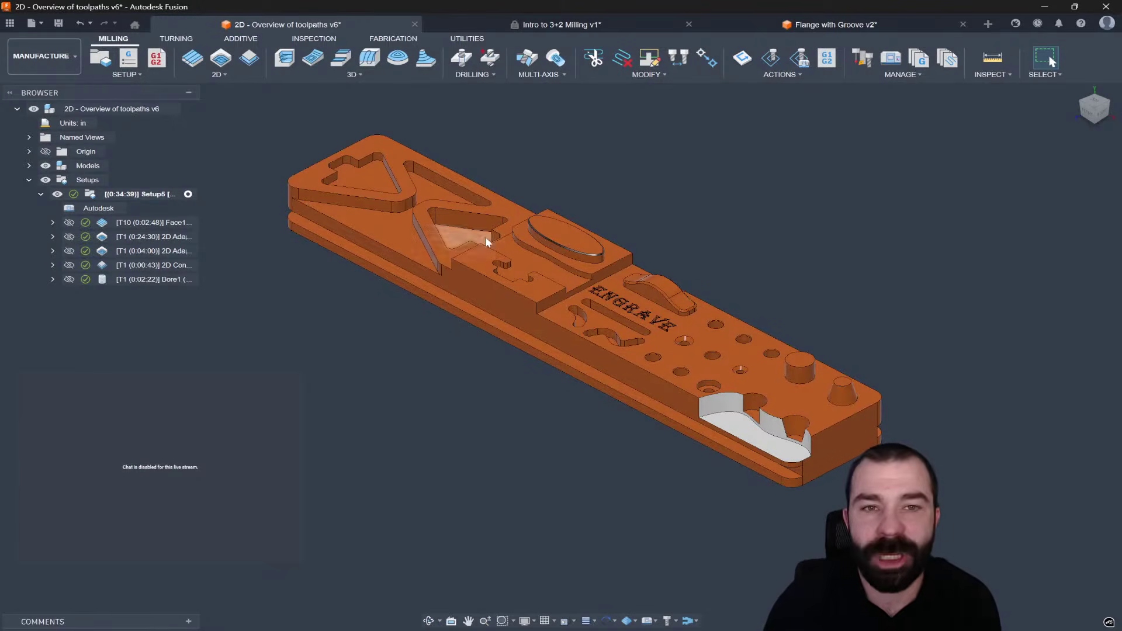
Step: Create a 3D Pocket Clearing operation using tool 10, the 2" Face Mill, from the document's tool library
scroll(432, 155, up, 1)
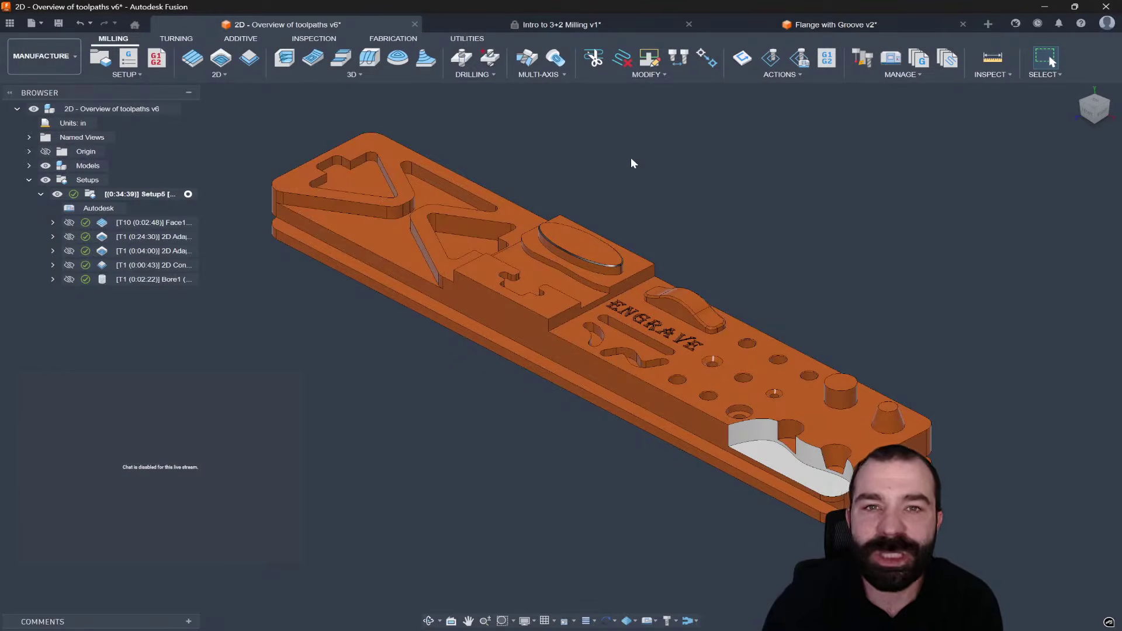
click(351, 79)
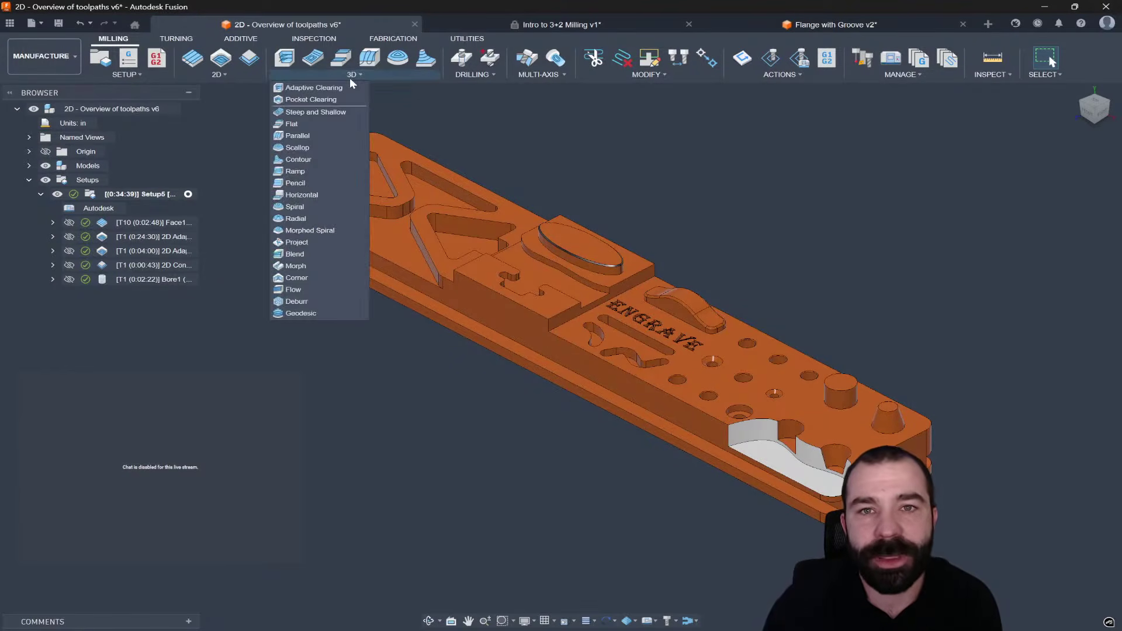
click(319, 101)
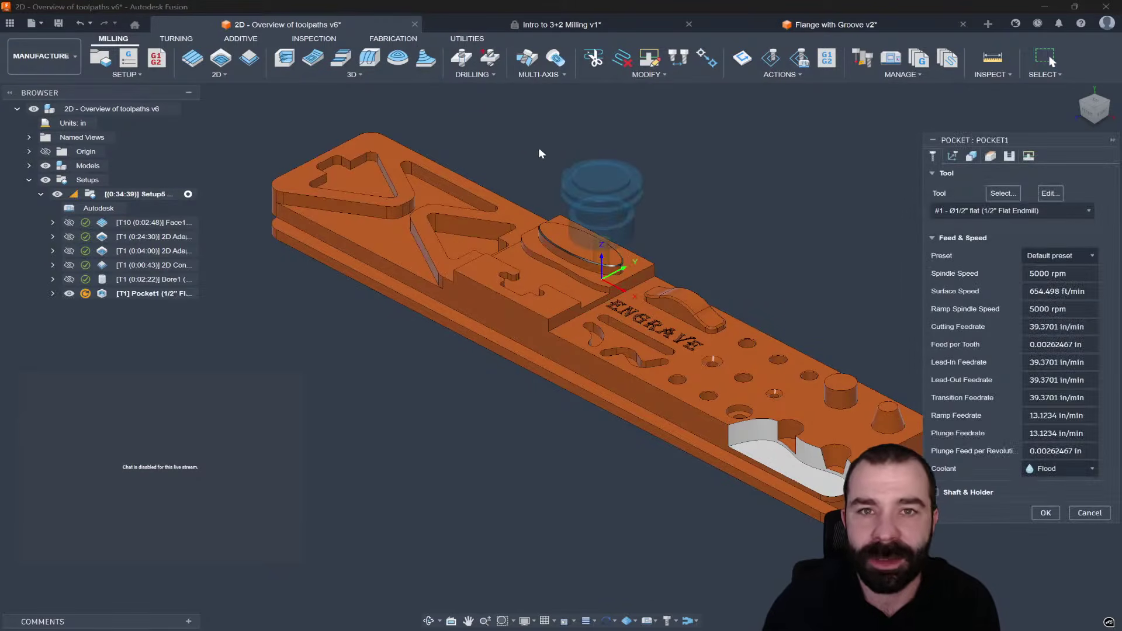
click(996, 189)
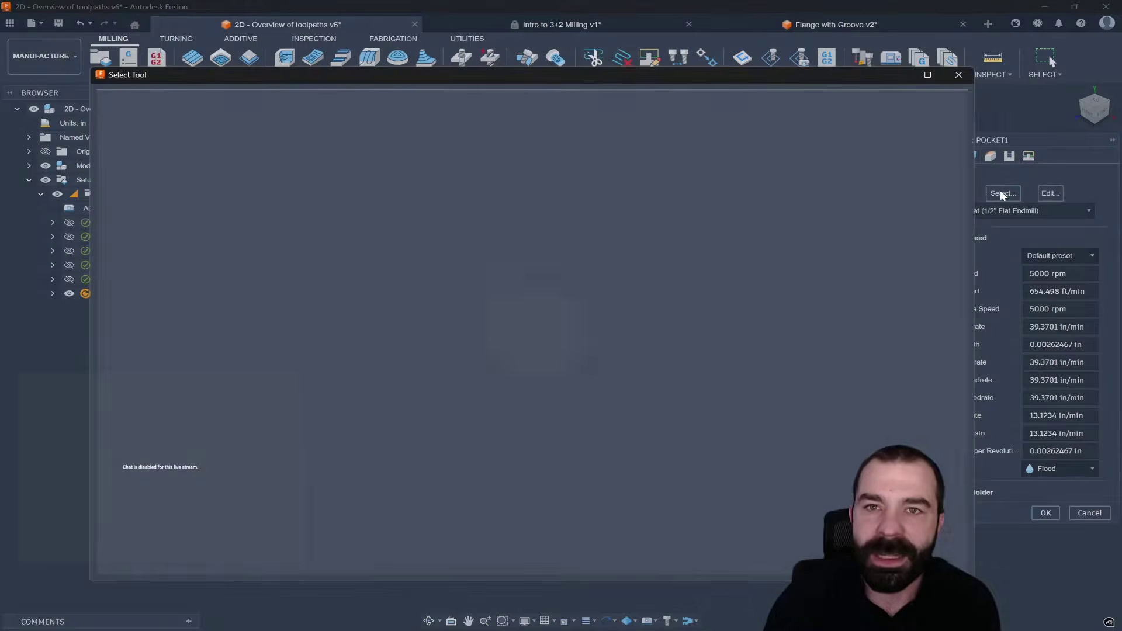
click(500, 180)
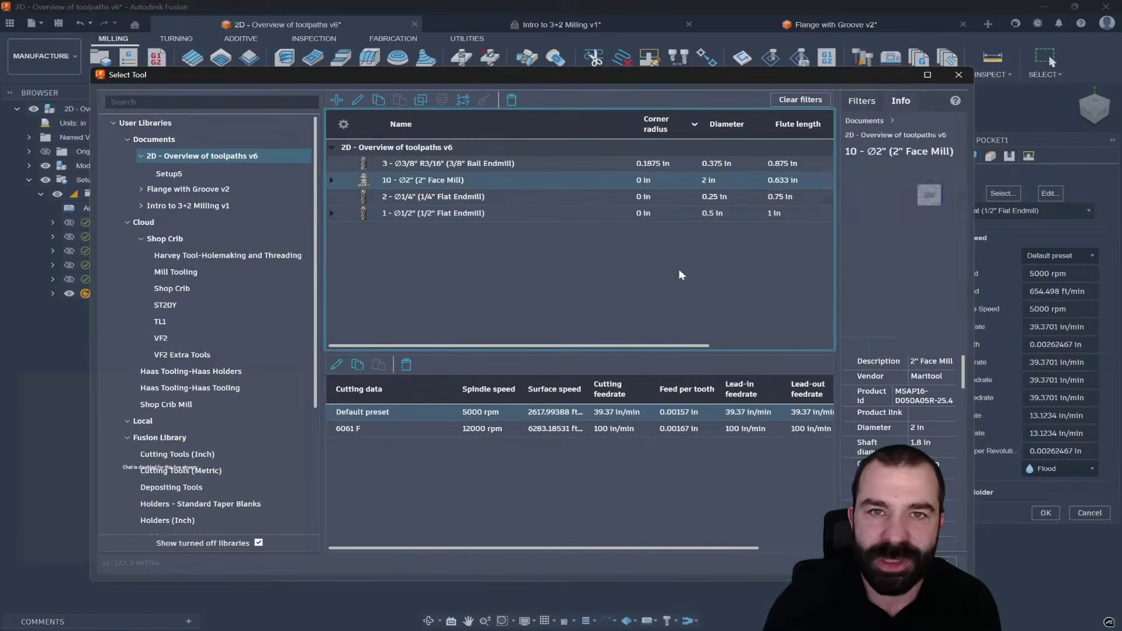
key(Escape)
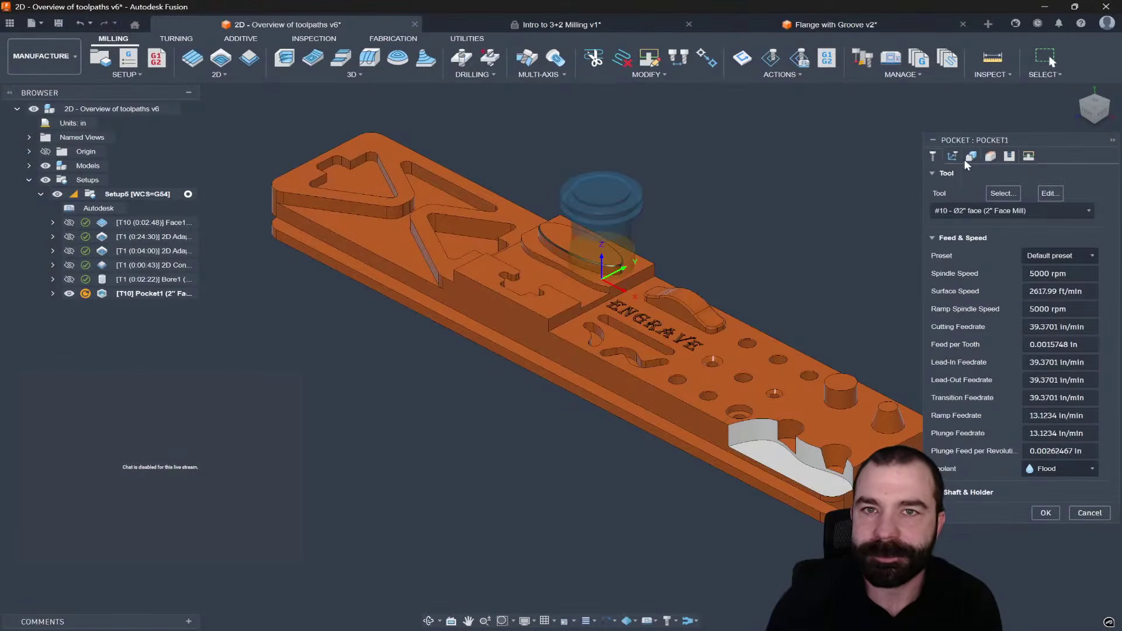
Step: Set the Pocket Clearing's bottom height offset to -0.02 in from the model bottom, checking the plane from the front, and generate the toolpath
click(968, 157)
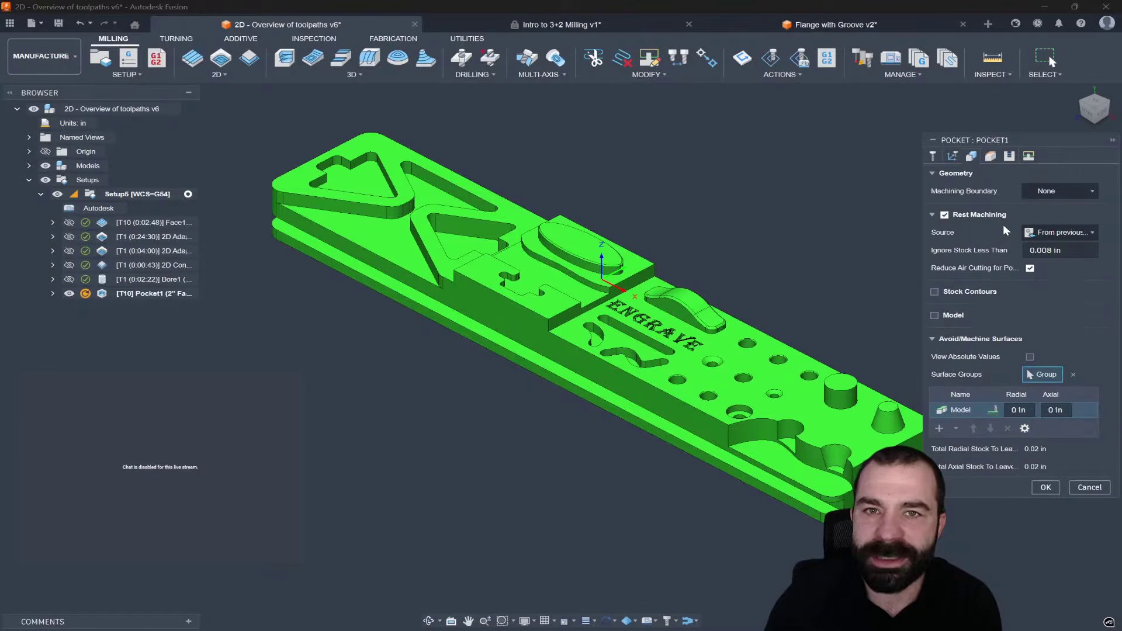
click(990, 156)
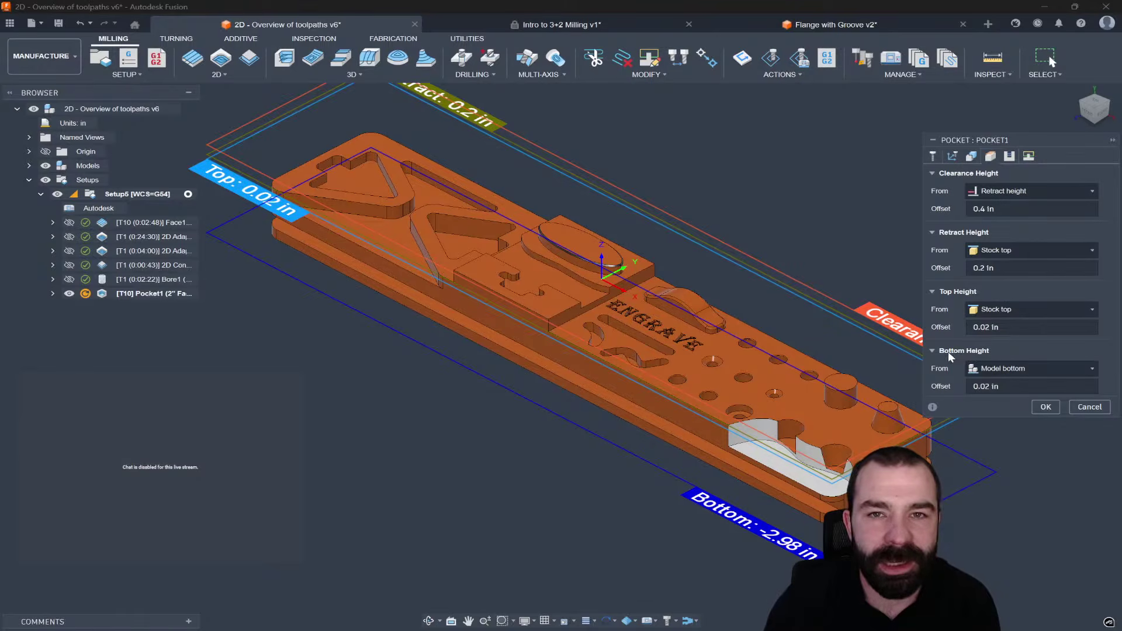
mouse_move(997, 374)
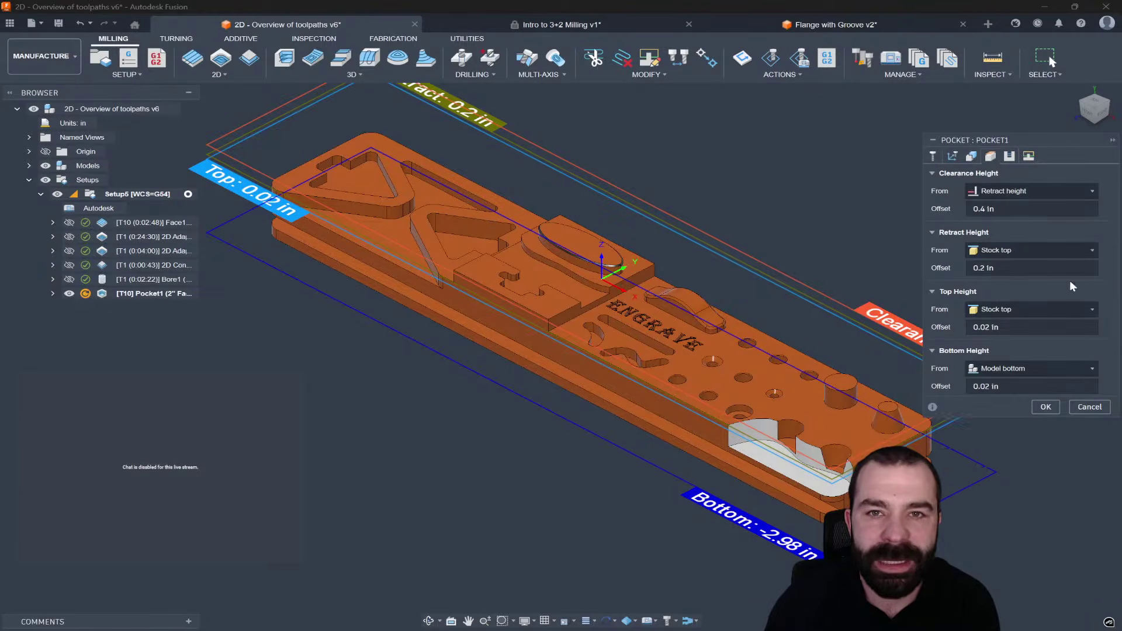
click(1084, 123)
scroll(252, 360, down, 2)
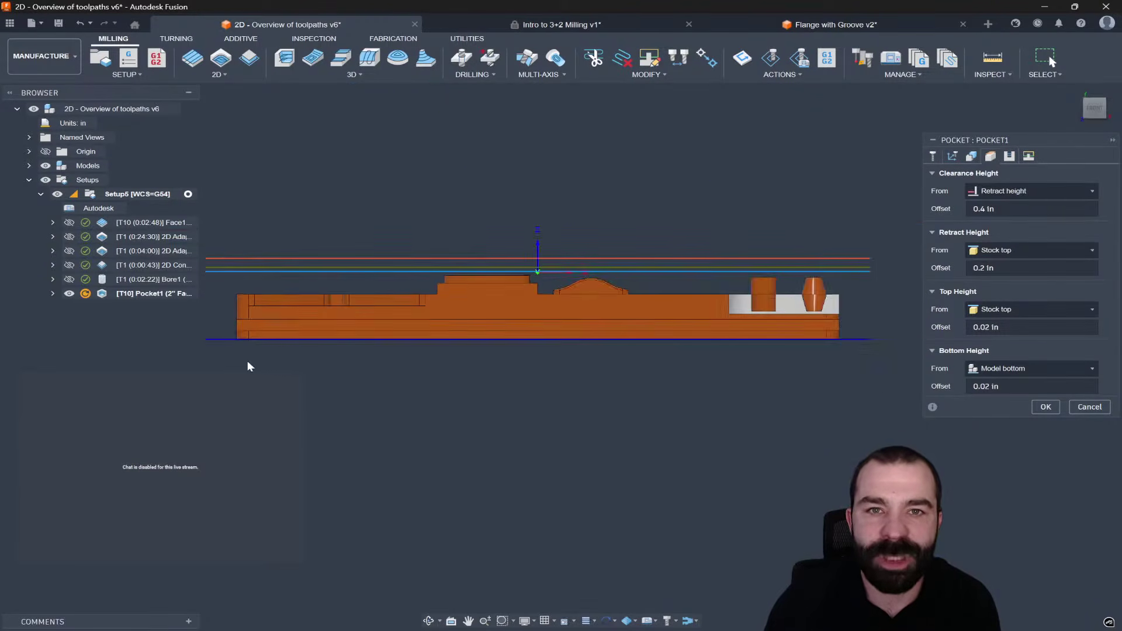
scroll(212, 334, up, 3)
scroll(271, 328, up, 5)
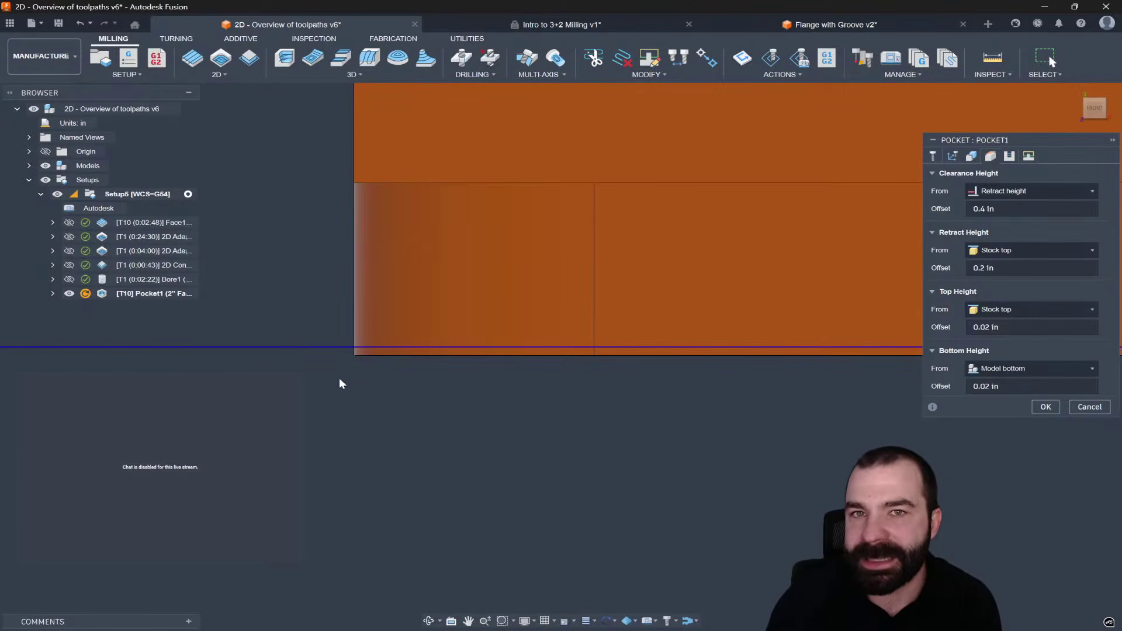
click(973, 386)
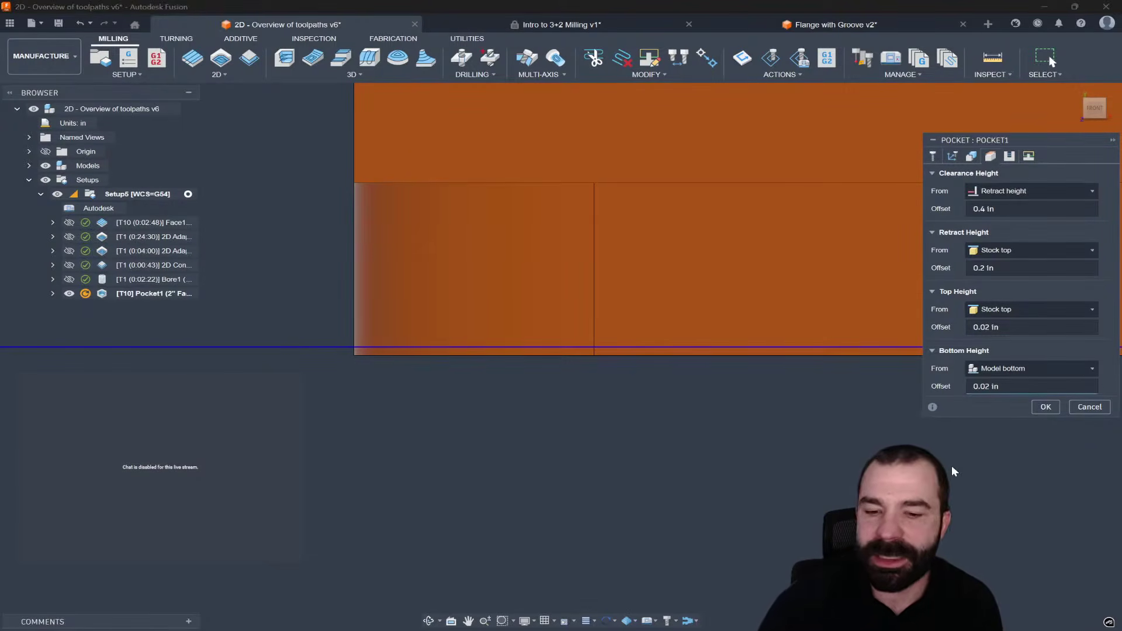
text(-)
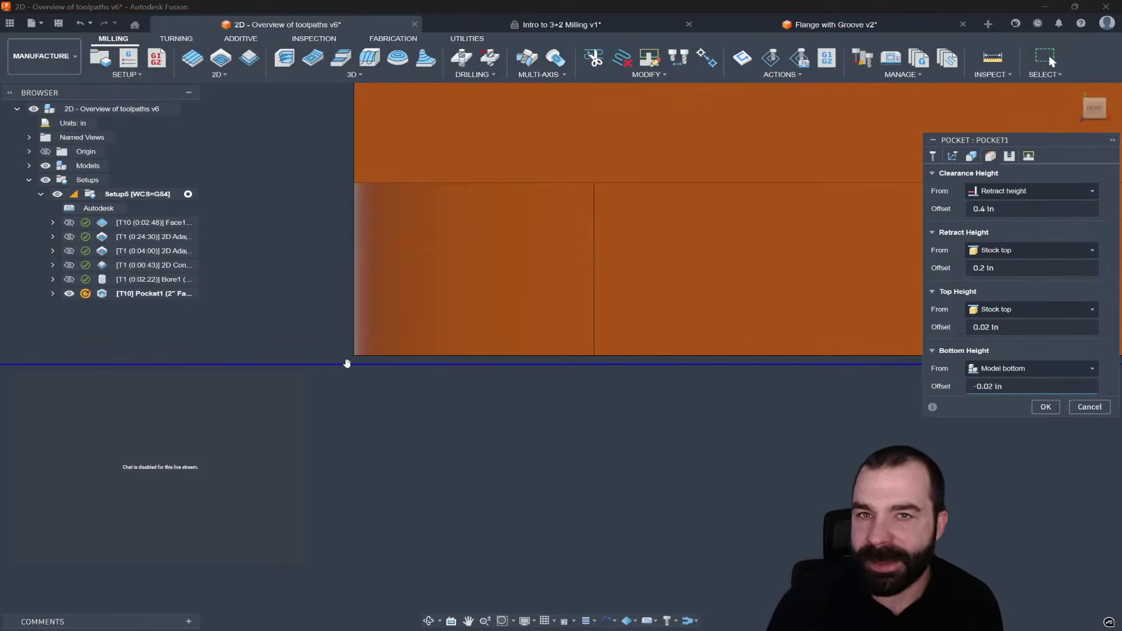
scroll(376, 437, down, 4)
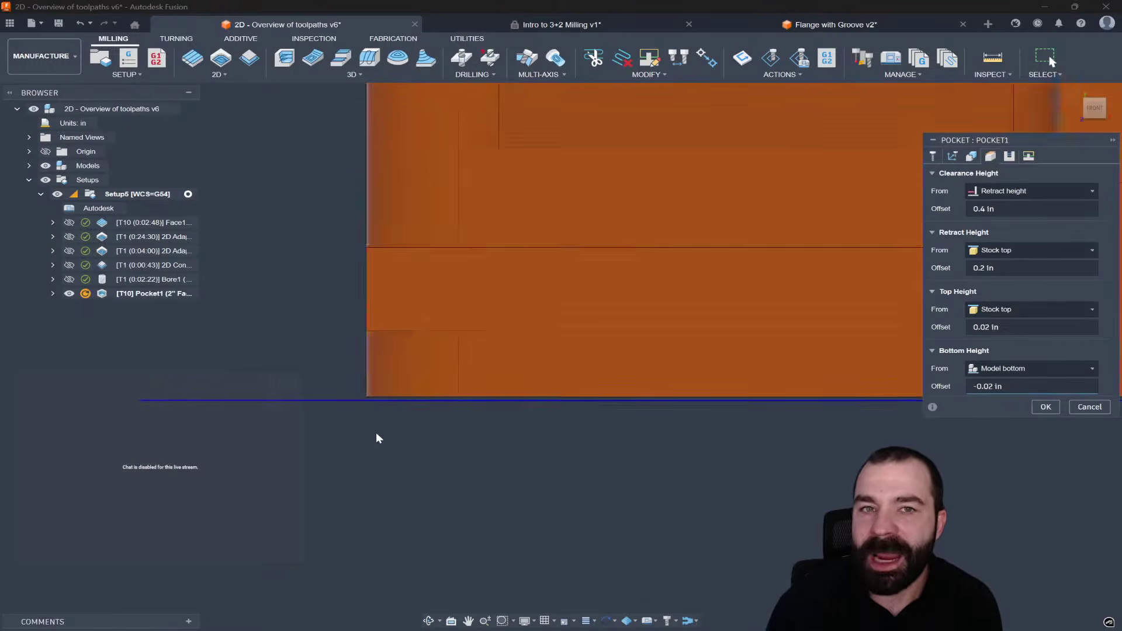
click(1045, 407)
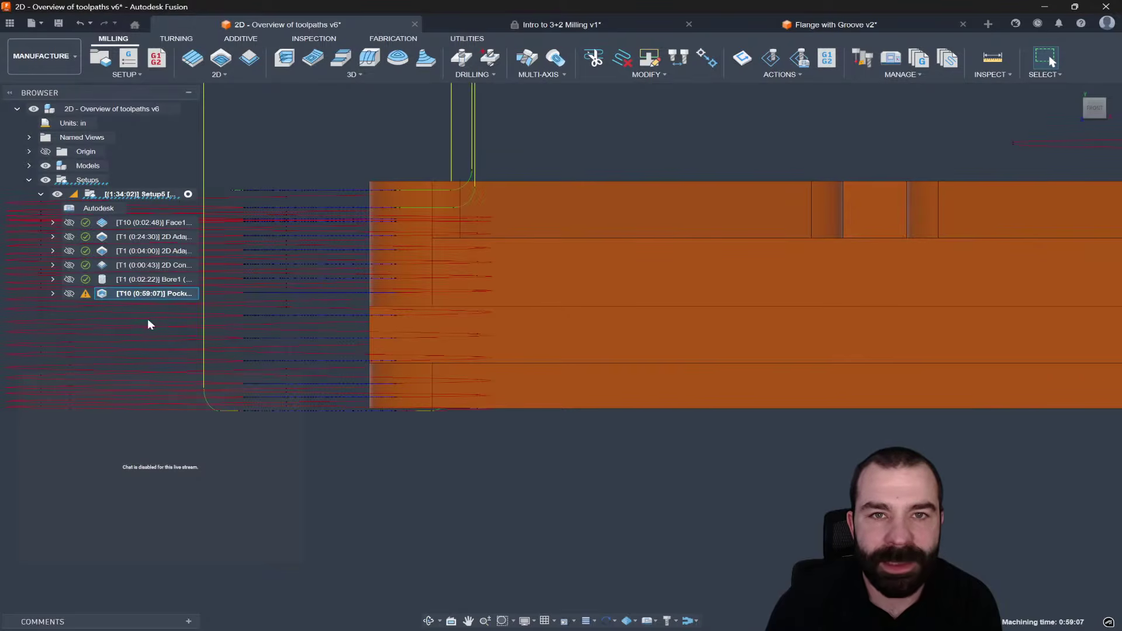
Step: Disable Rest Machining for the Pocket Clearing operation and regenerate its toolpath
scroll(349, 362, down, 5)
shift+middle_drag(348, 362, 487, 405)
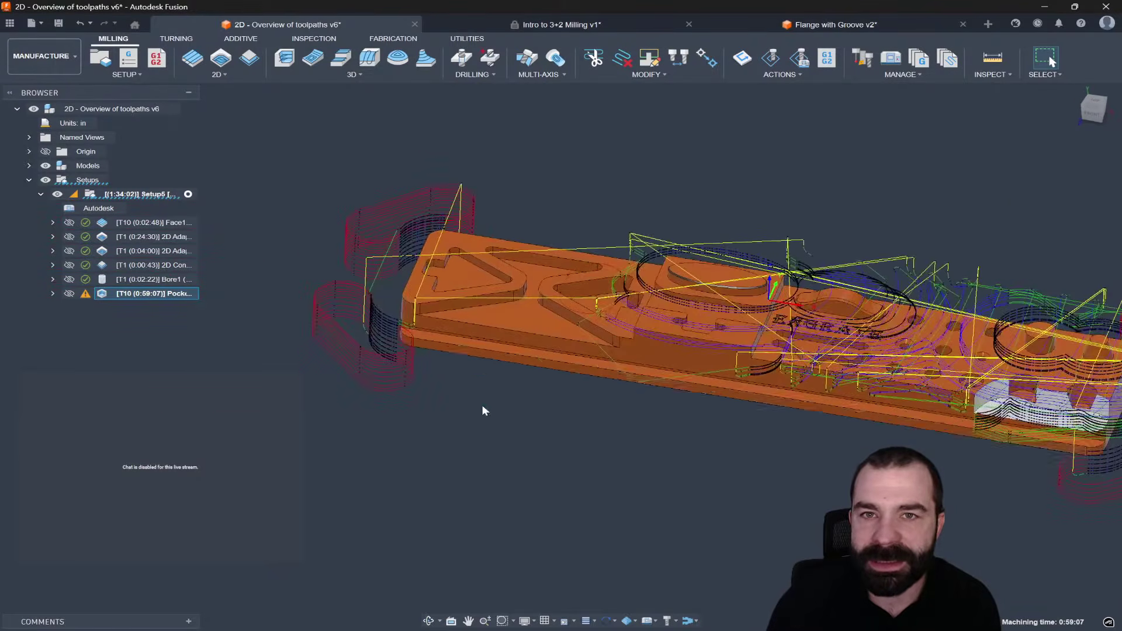
scroll(508, 403, down, 2)
scroll(532, 406, up, 2)
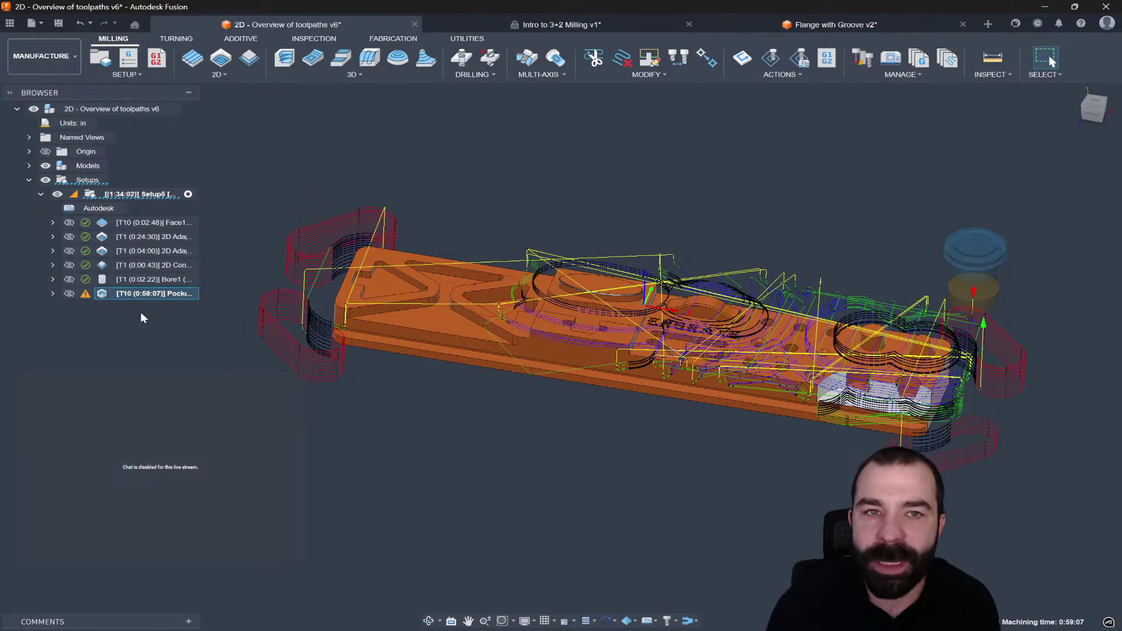
double_click(98, 294)
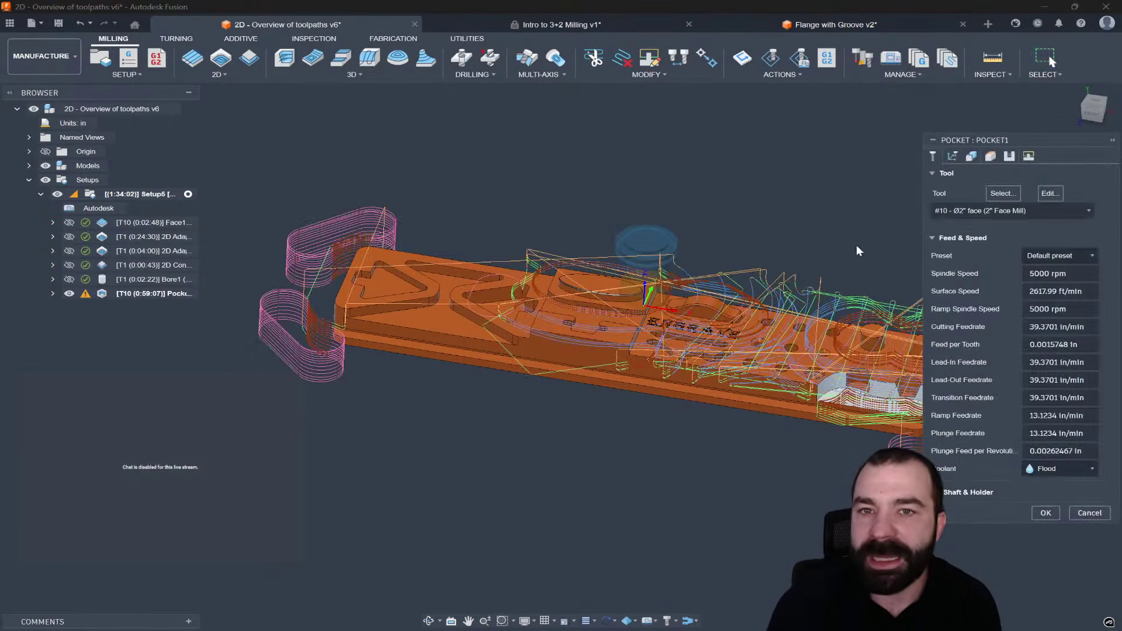
click(952, 157)
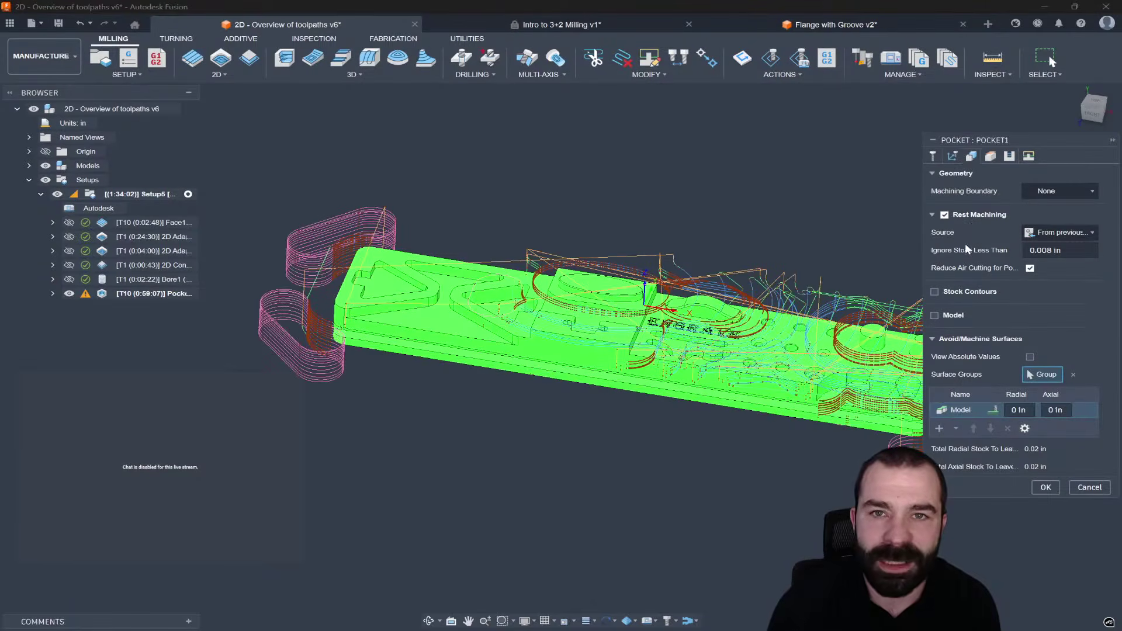
click(949, 215)
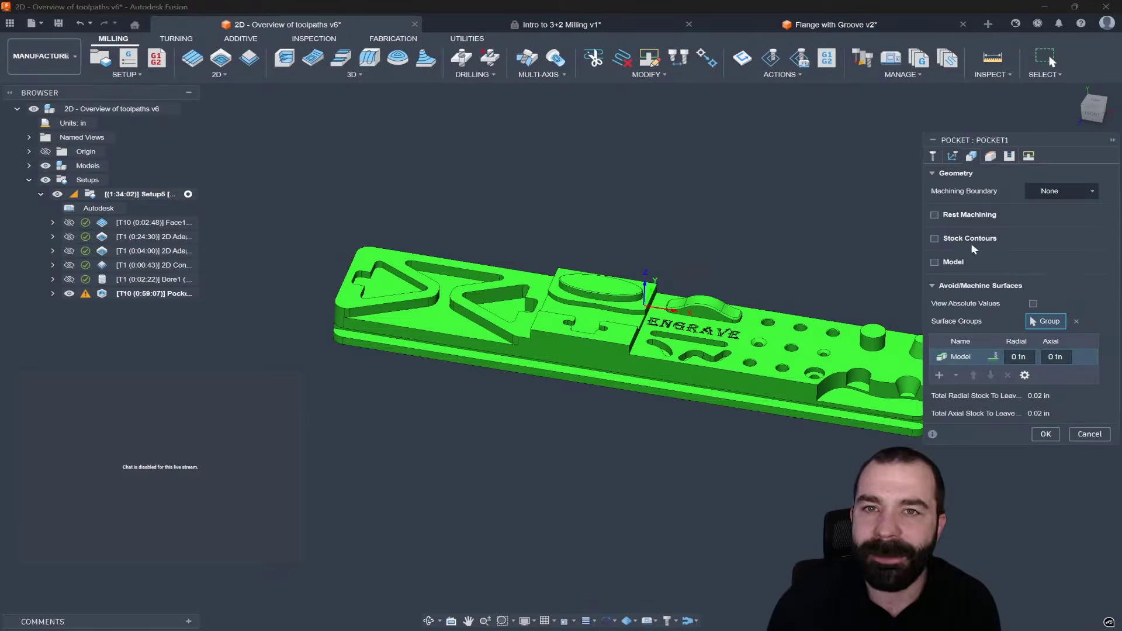
click(1043, 434)
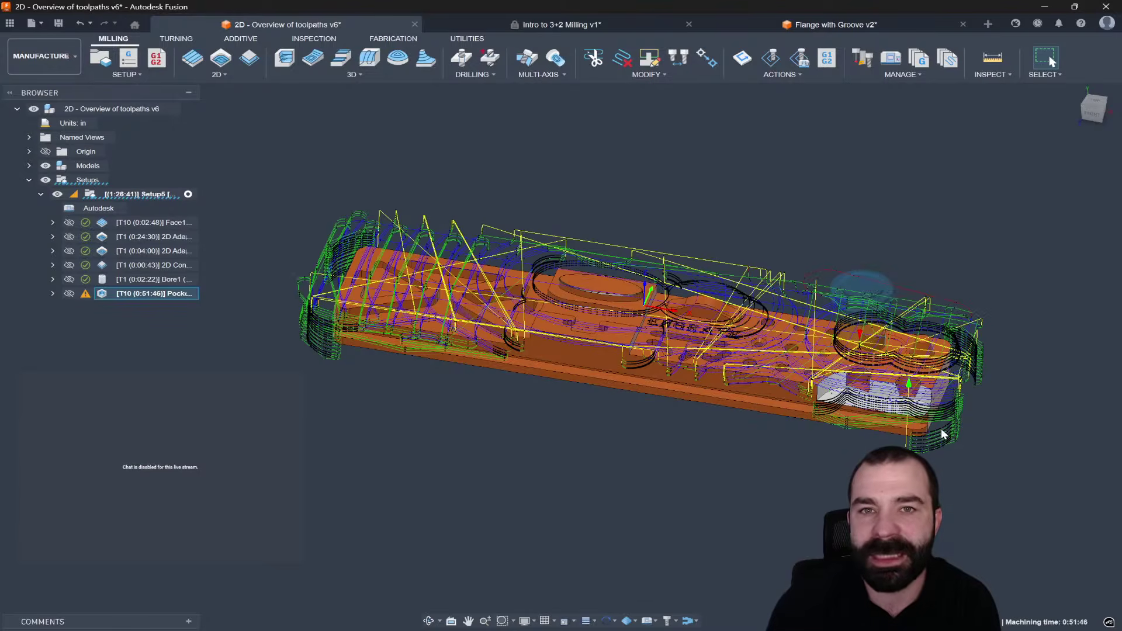
Step: Hide the toolpath points, and switch the link moves off and back on to inspect the cutting passes
shift+middle_drag(745, 382, 748, 342)
scroll(646, 349, up, 2)
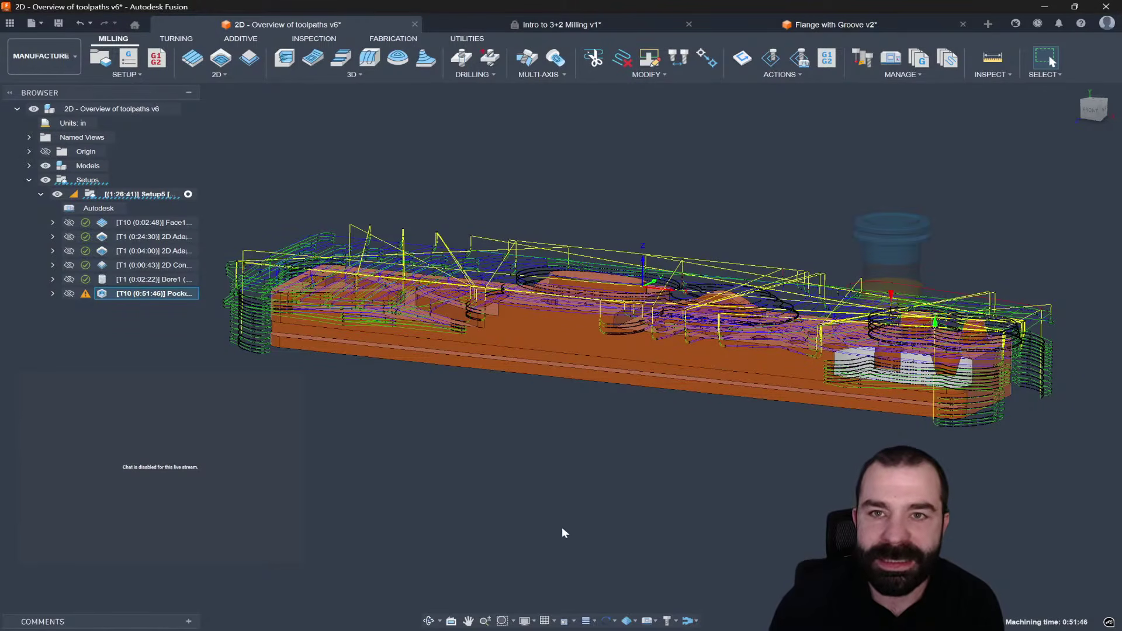
click(587, 621)
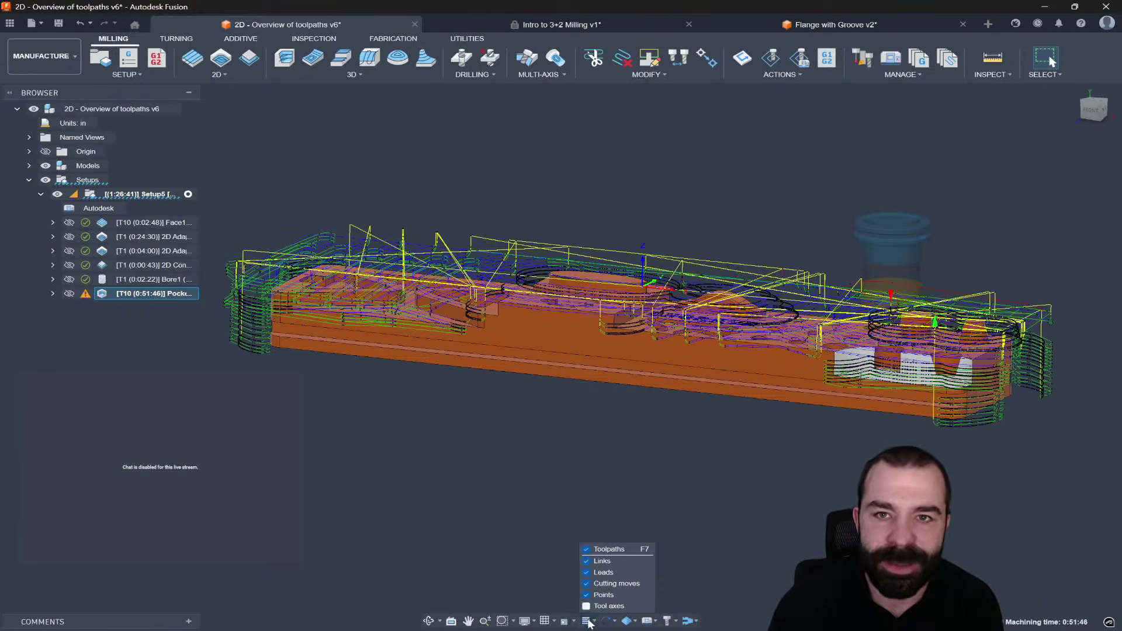
click(587, 561)
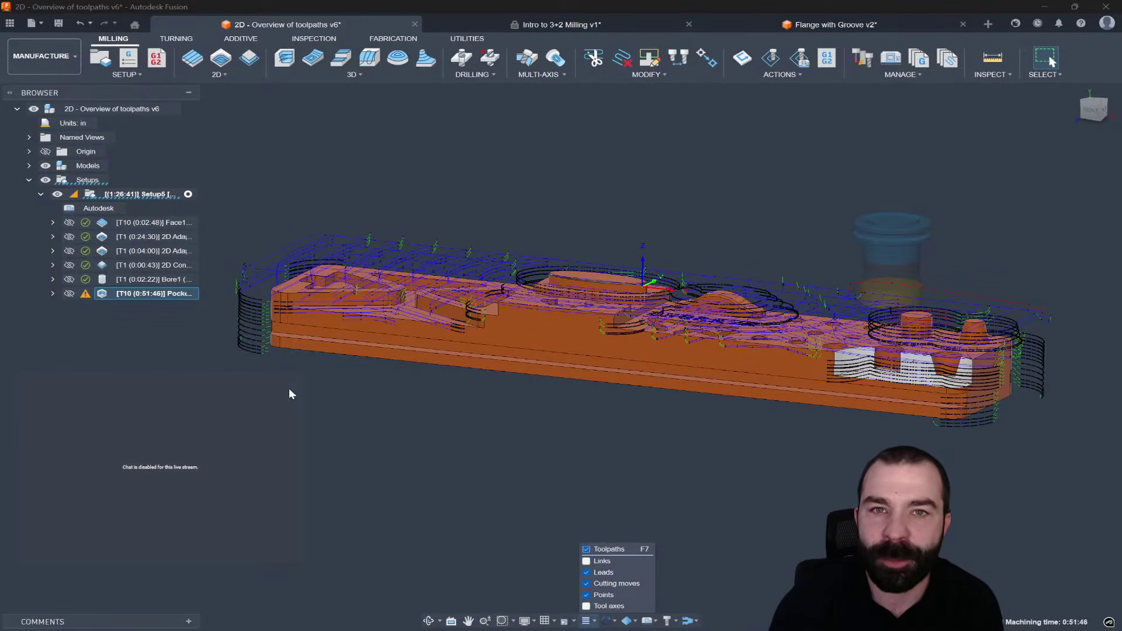
click(587, 595)
click(587, 560)
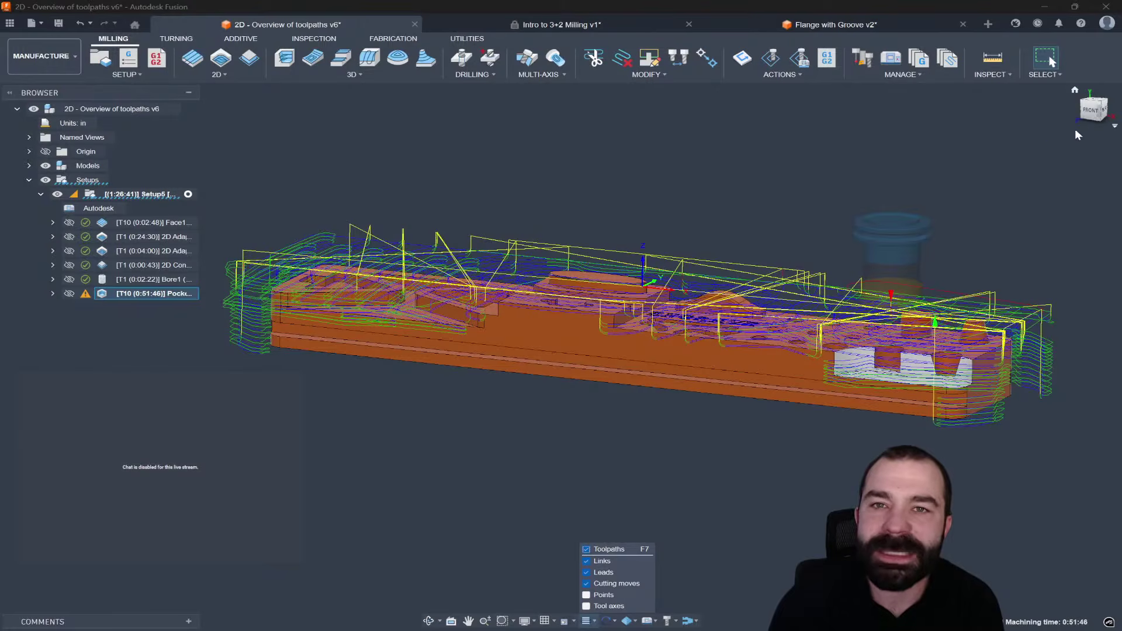
Step: Check the Pocket Clearing's height planes against the part from the front, and set its bottom height reference to Selection
click(1087, 117)
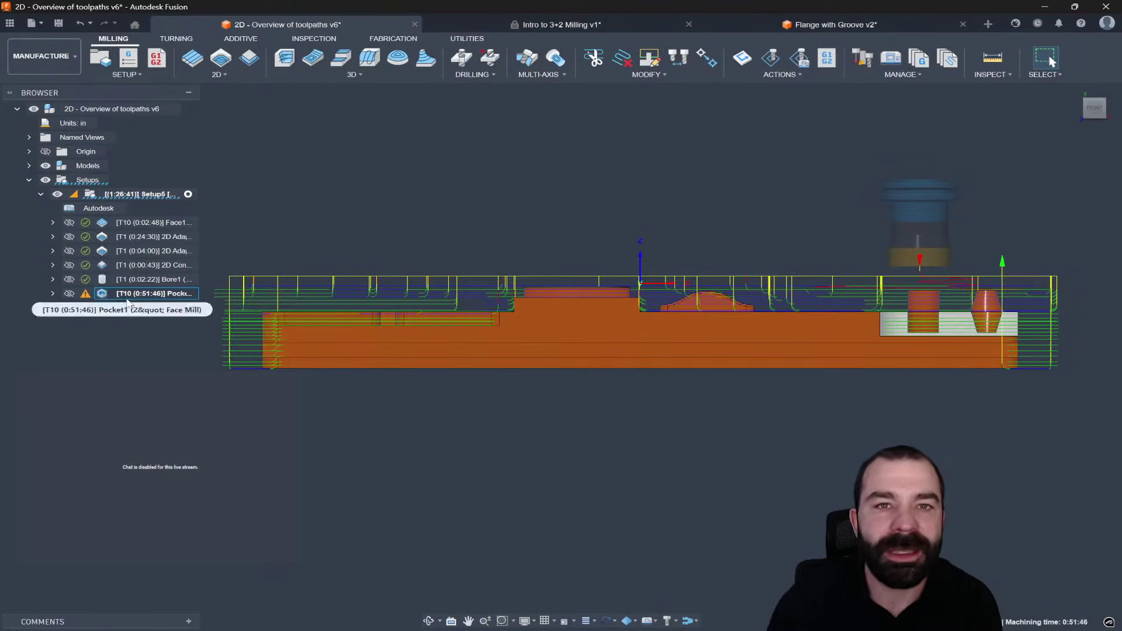
double_click(153, 296)
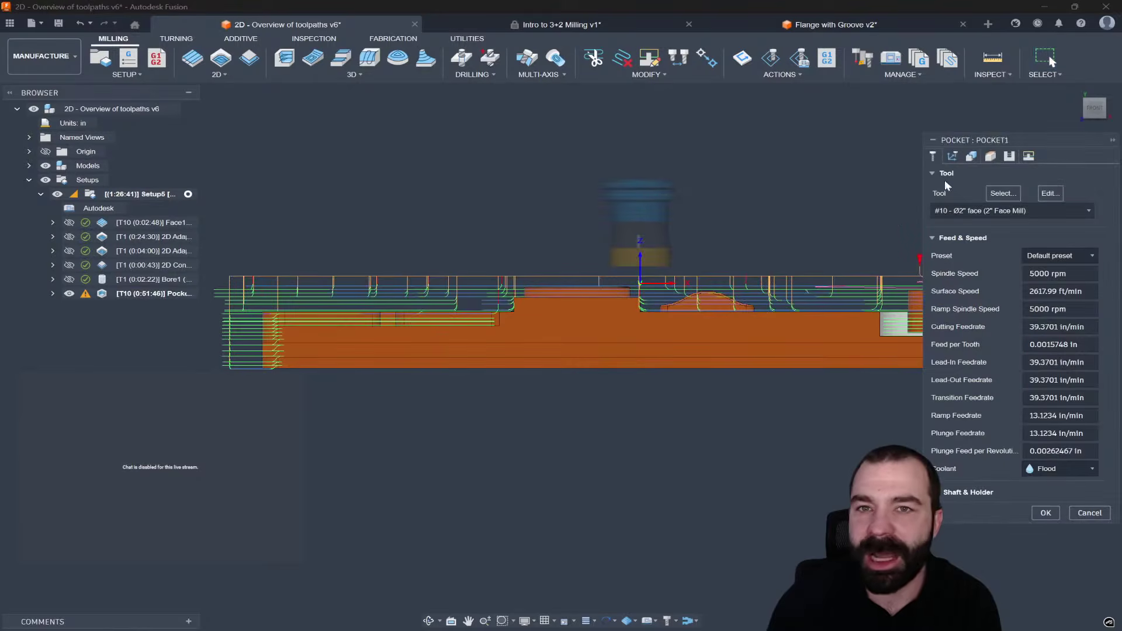
click(989, 156)
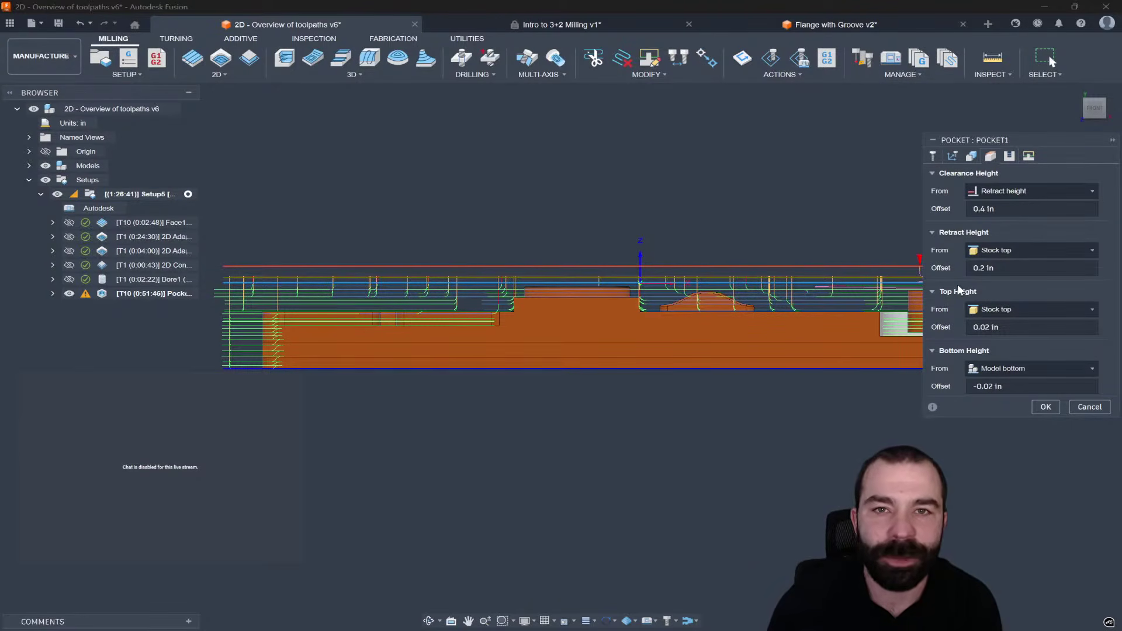
scroll(177, 354, down, 1)
scroll(177, 356, down, 1)
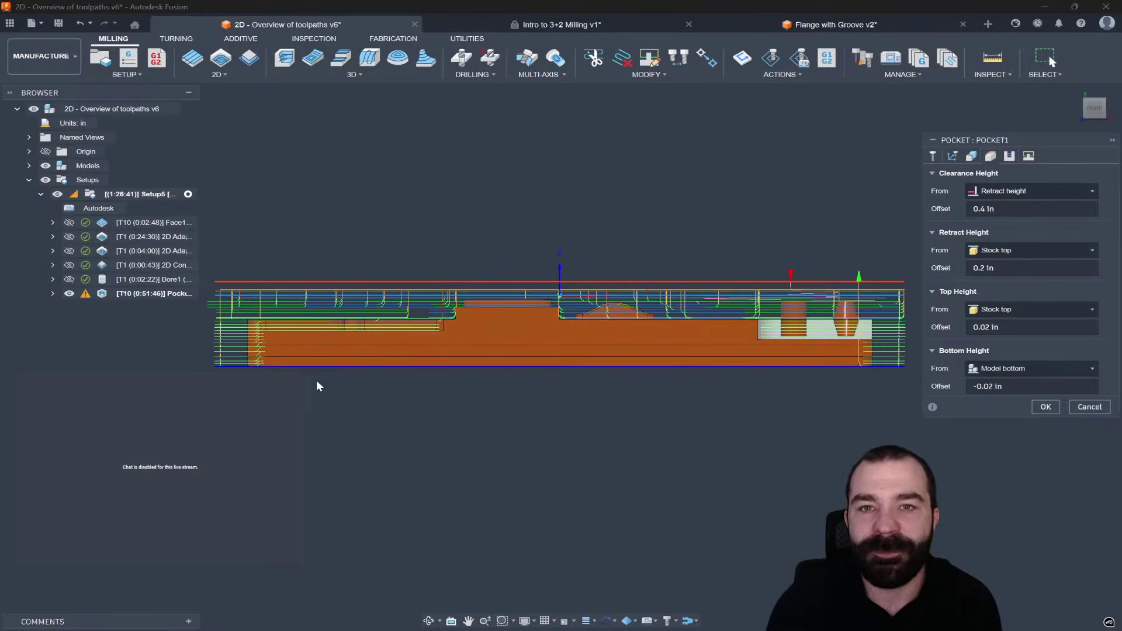
mouse_move(869, 370)
shift+middle_down()
mouse_move(853, 380)
mouse_move(851, 369)
shift+middle_up()
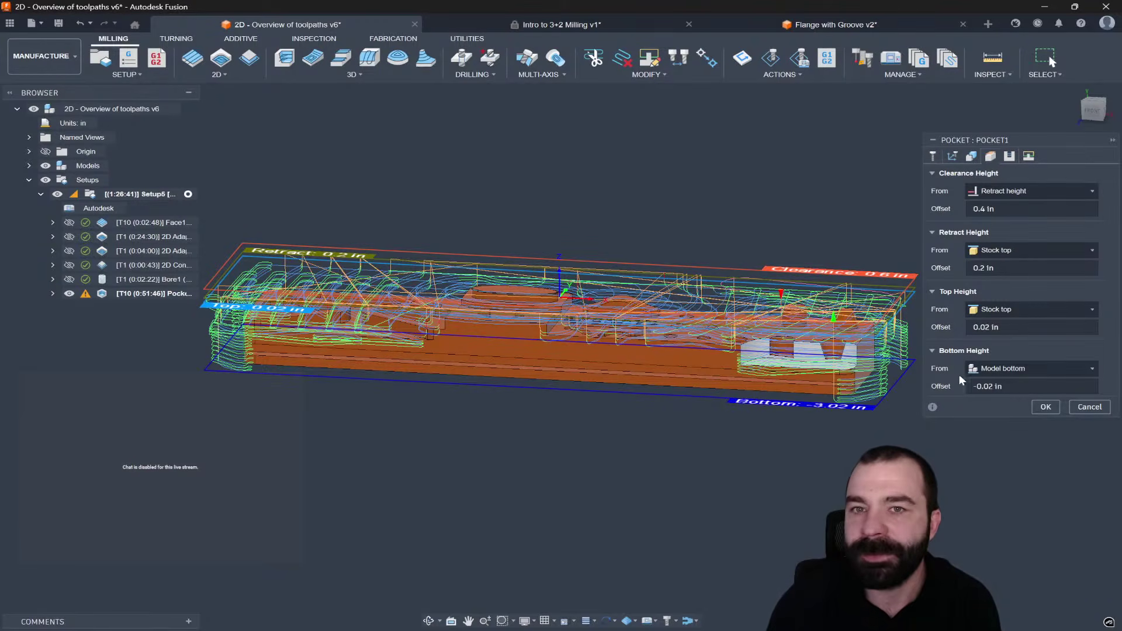
click(999, 368)
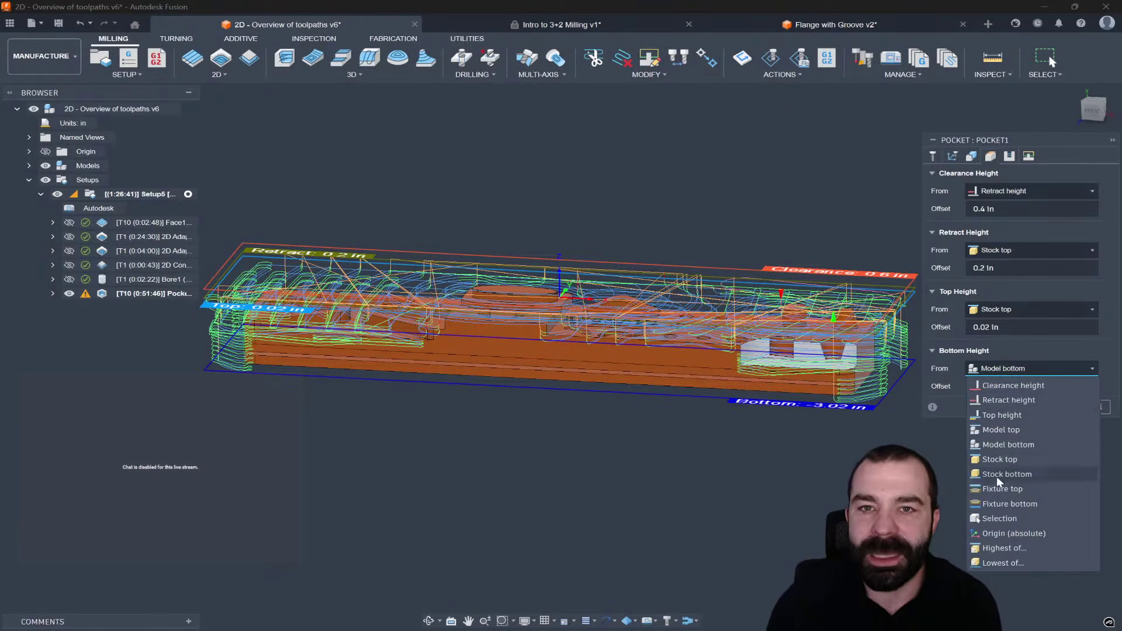
click(999, 518)
Step: Use the flat face with the hole pattern as bottom reference with a 0 in offset, regenerate, and check the passes from the front
scroll(852, 351, up, 2)
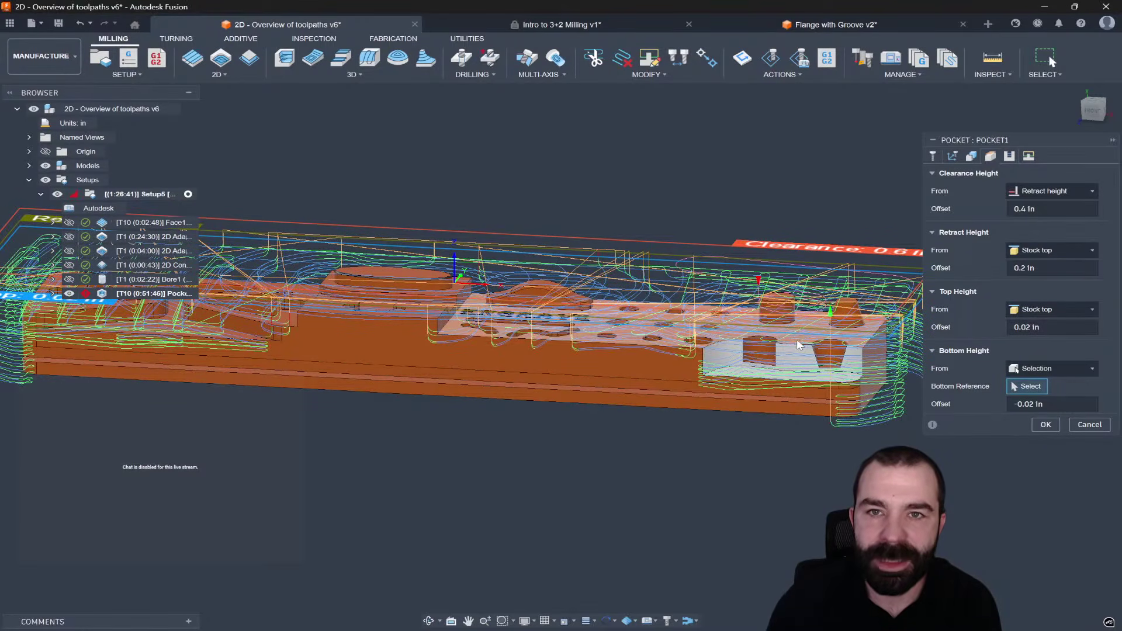
click(797, 339)
click(1053, 405)
text(0)
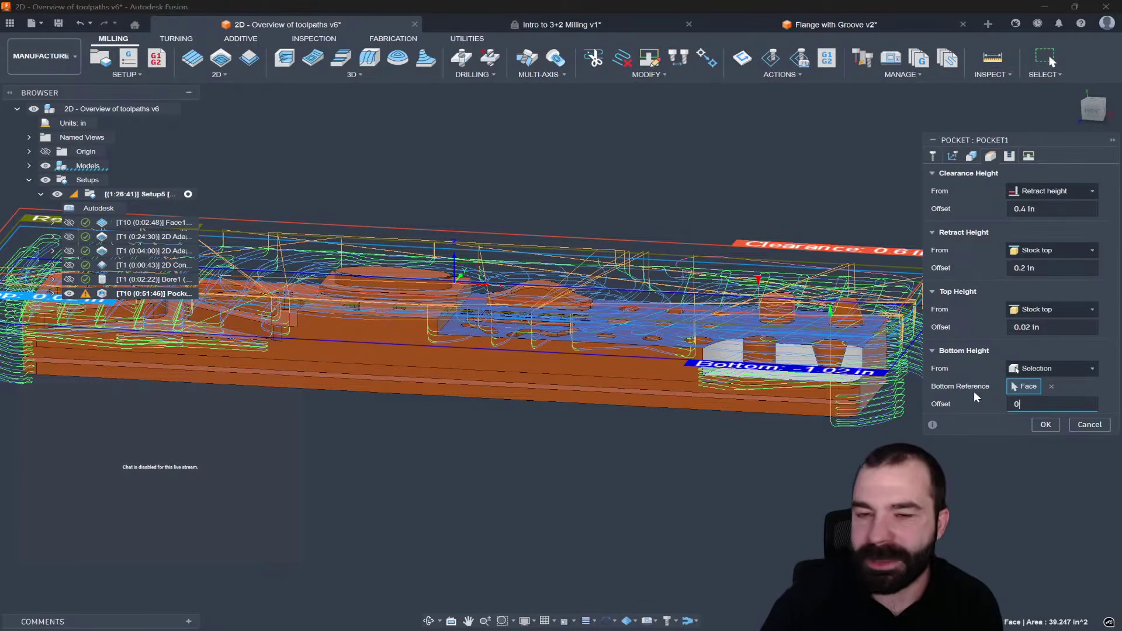
key(Return)
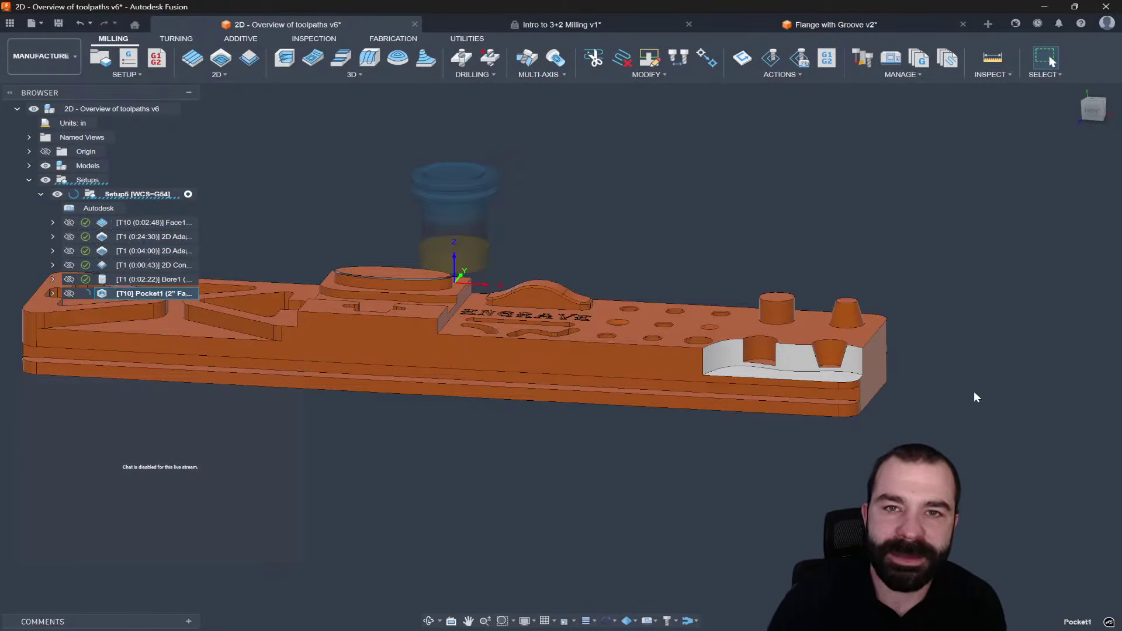
scroll(987, 387, down, 3)
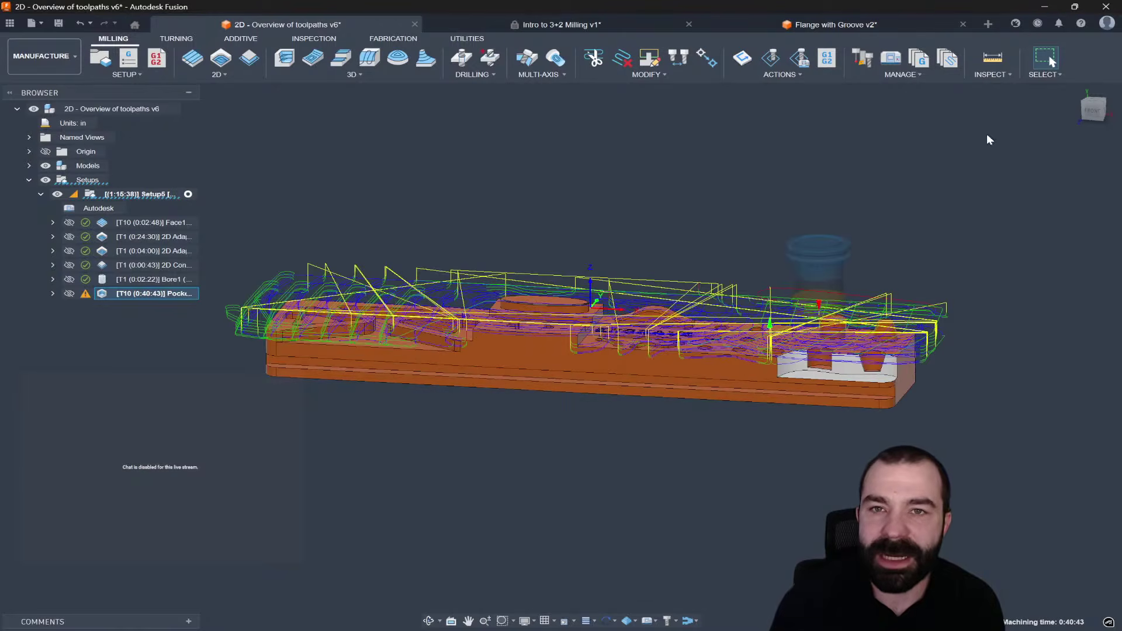
click(1092, 110)
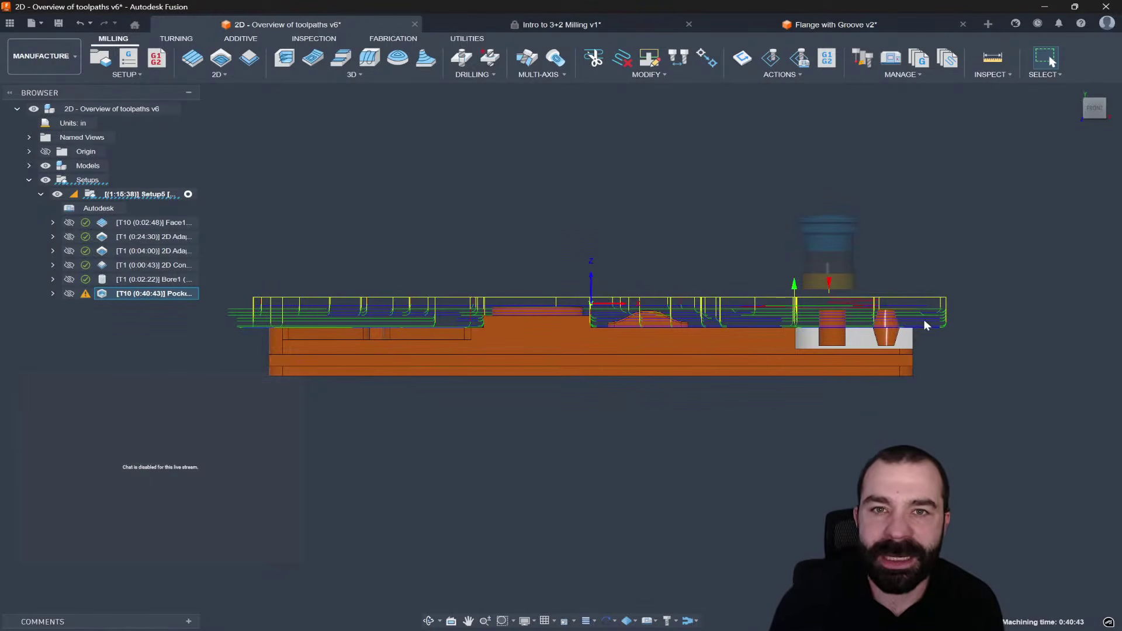
shift+middle_drag(527, 358, 886, 393)
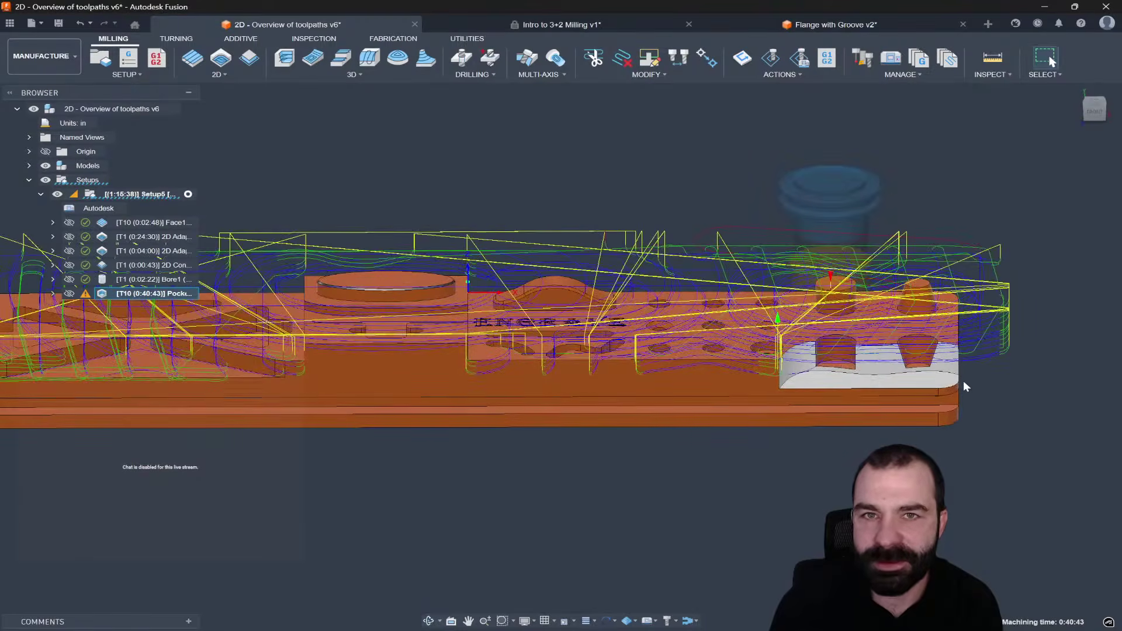
Step: Replace the Pocket Clearing's bottom reference with the floor of the white cutout, regenerate the toolpath and inspect its depth
double_click(106, 293)
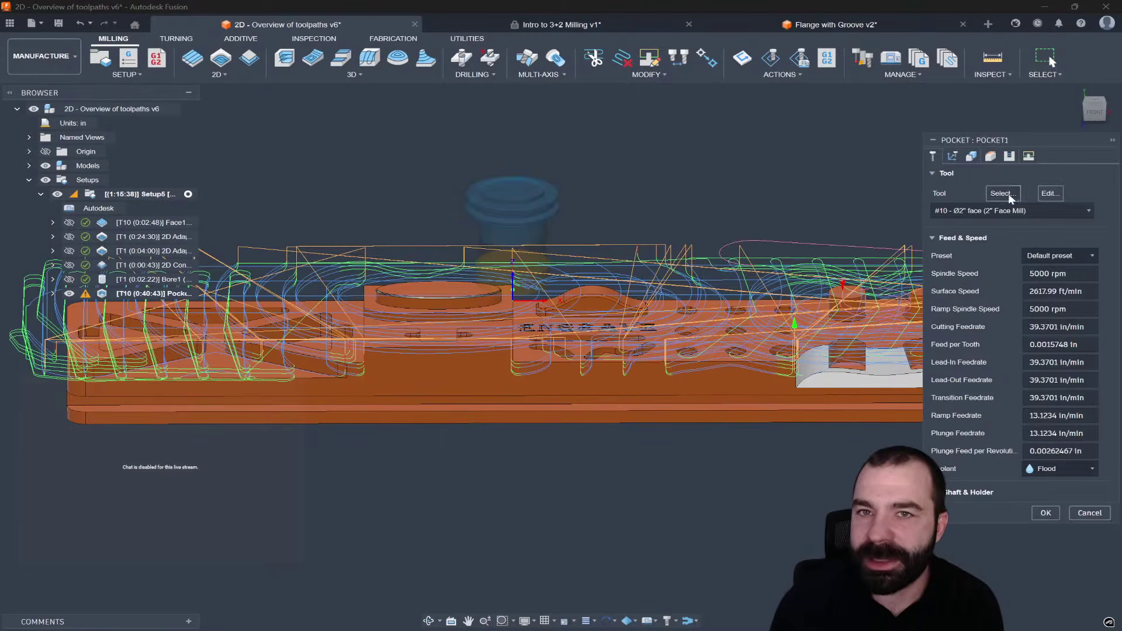
click(989, 156)
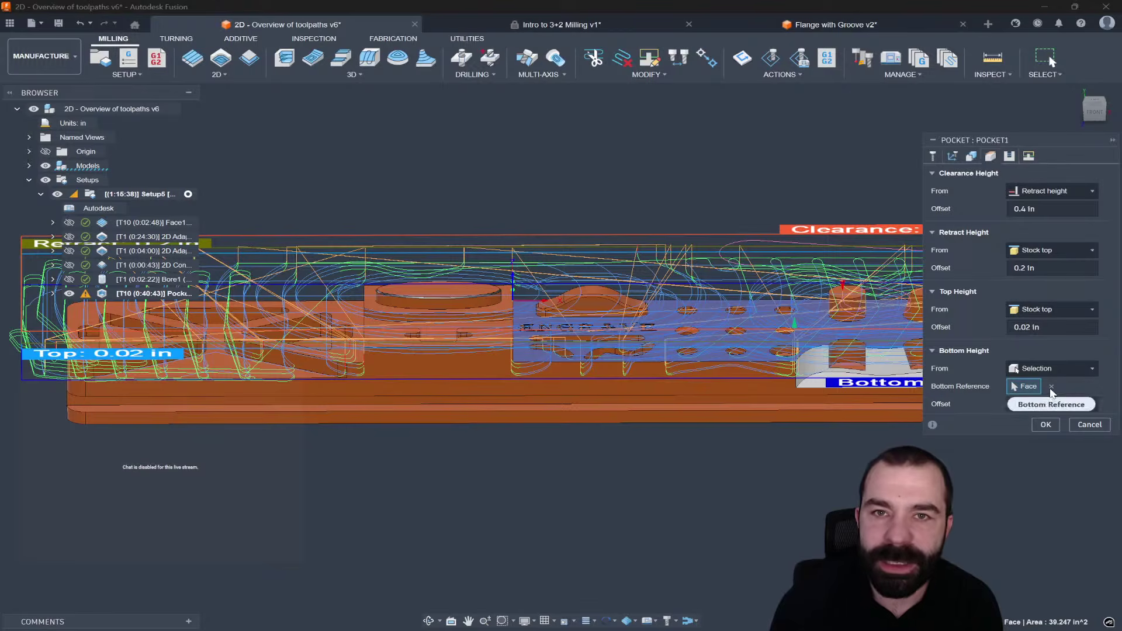
click(919, 388)
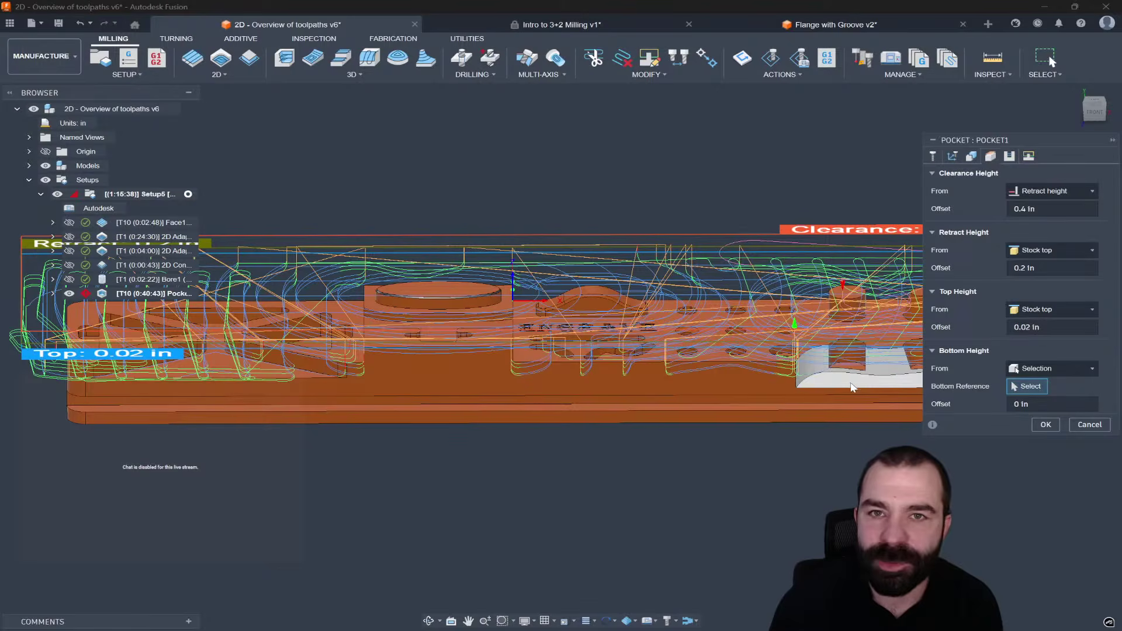
click(1046, 424)
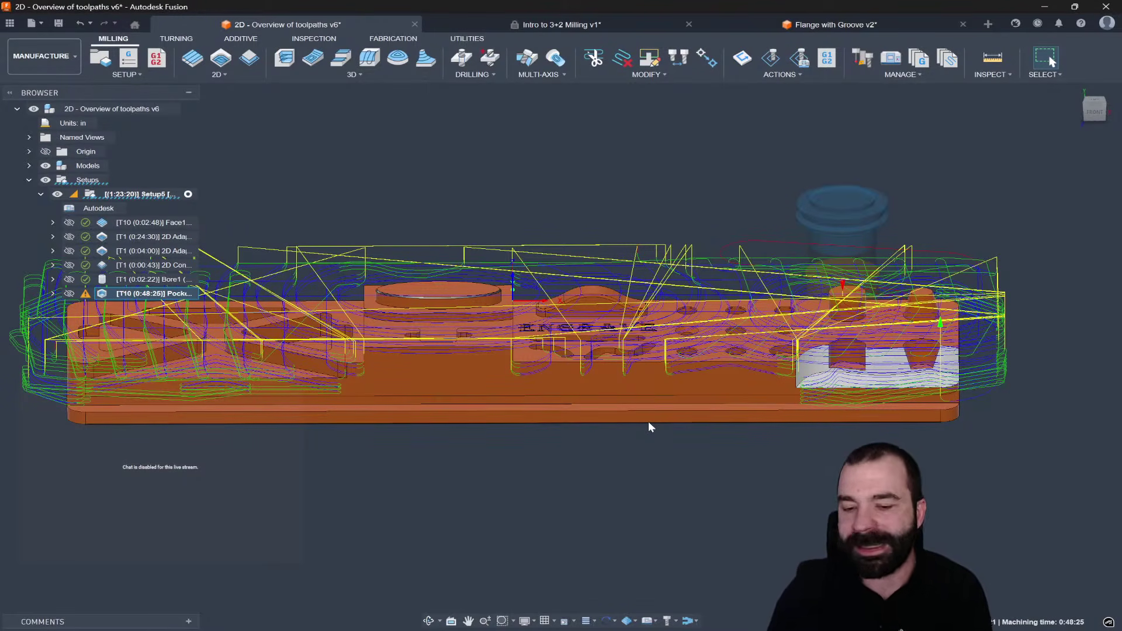
scroll(890, 402, down, 1)
scroll(889, 402, down, 2)
mouse_move(887, 402)
shift+middle_down()
mouse_move(883, 476)
mouse_move(883, 412)
shift+middle_up()
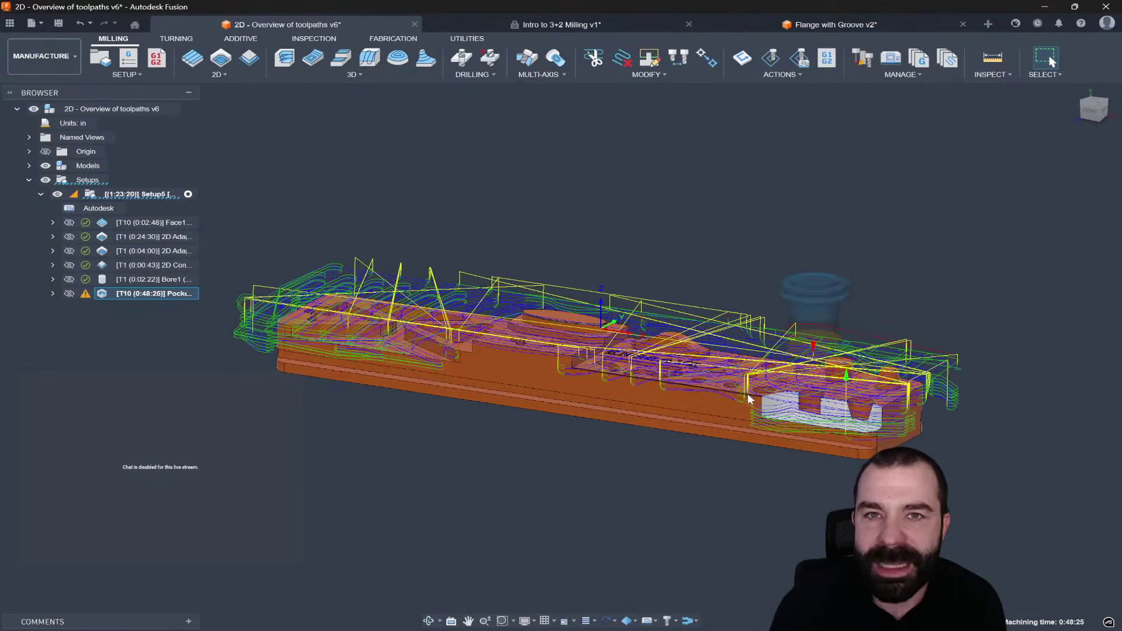
scroll(325, 417, up, 1)
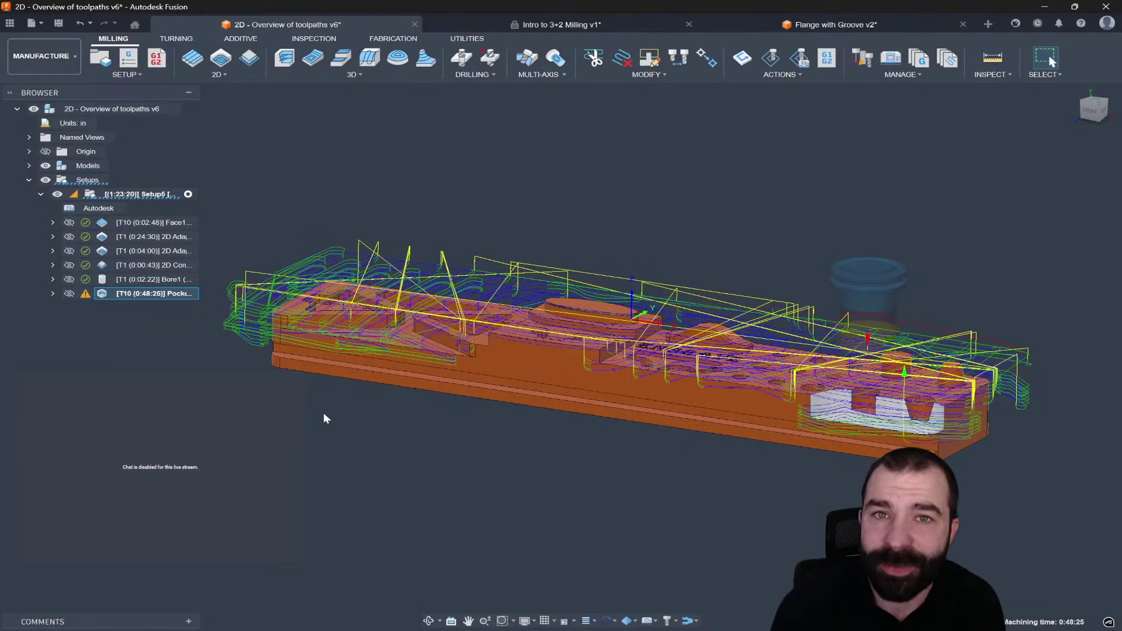
click(341, 410)
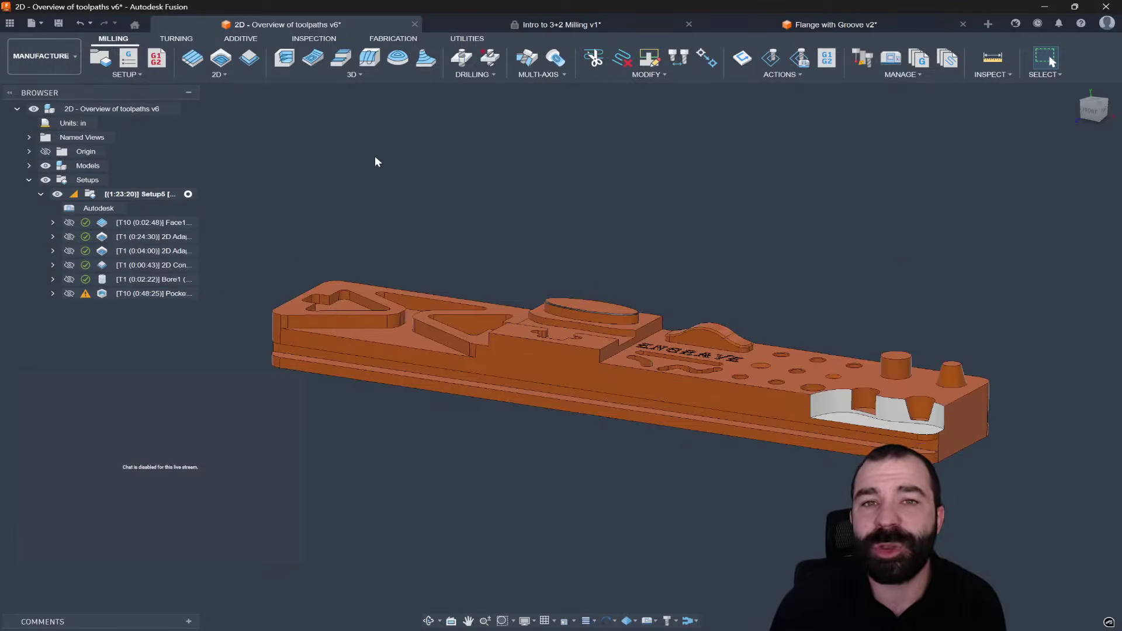
Step: Create a 3D Spiral operation using tool 3, the 3/8" Ball Endmill
click(354, 75)
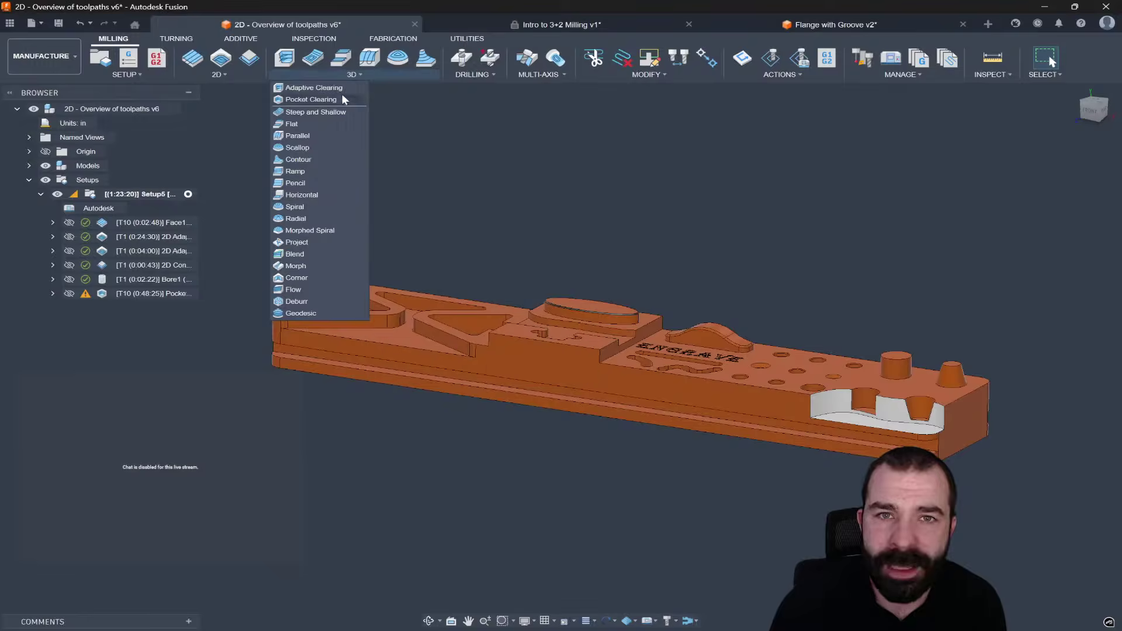
click(304, 206)
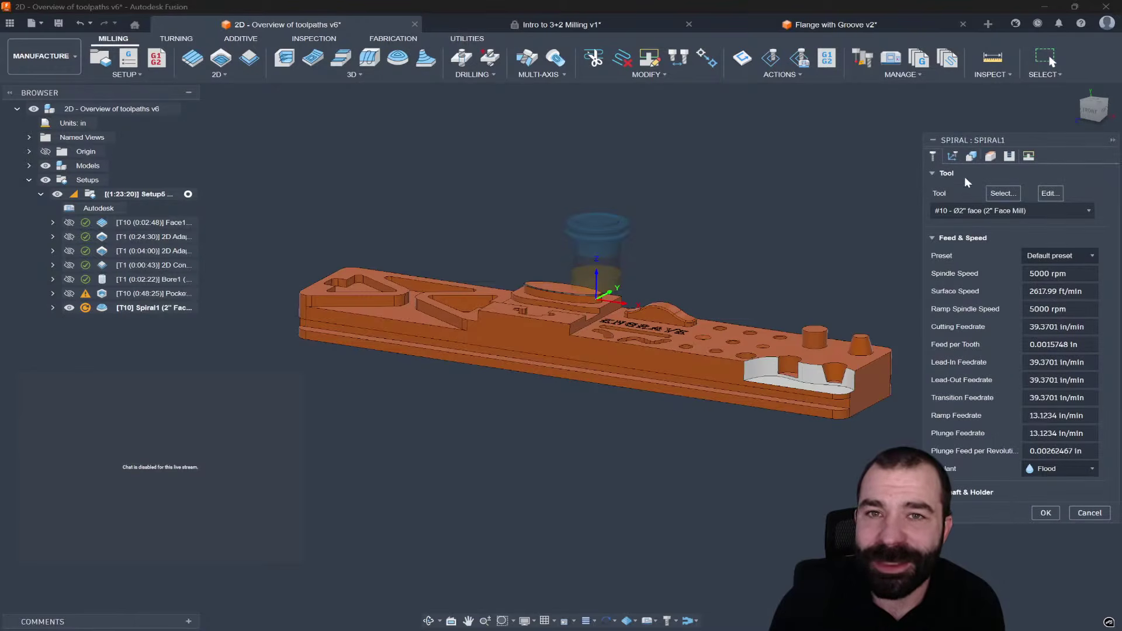
click(974, 208)
click(981, 269)
scroll(682, 317, up, 5)
scroll(683, 317, up, 2)
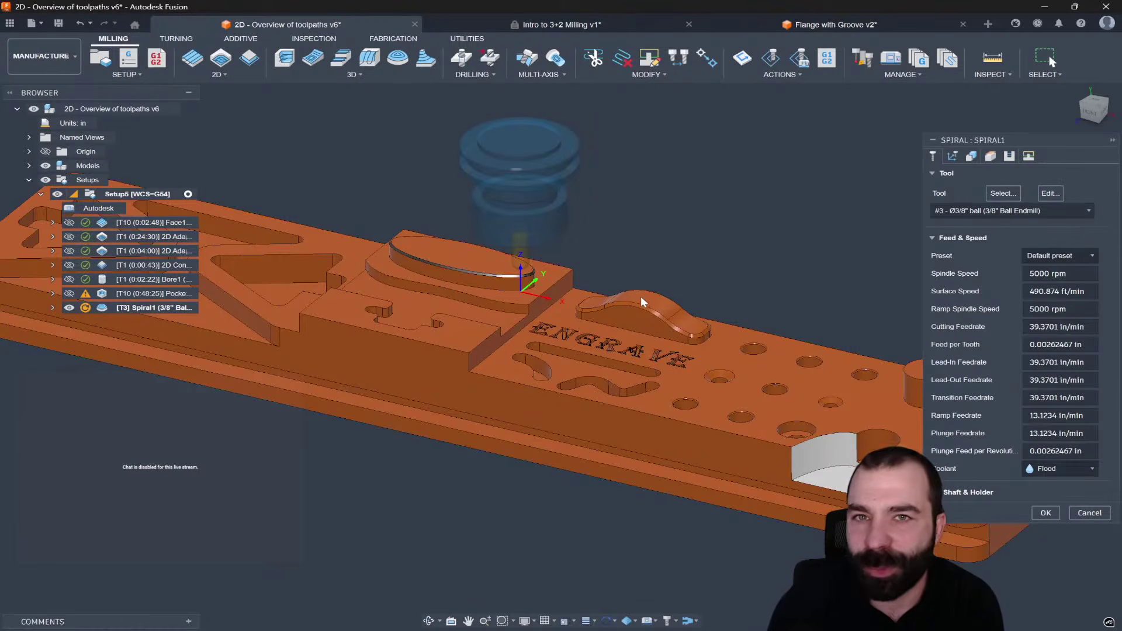
Step: Set the Spiral's machining boundary to Selection, pick the closed edge loop around the wavy boss, and generate the toolpath
scroll(685, 317, up, 5)
click(972, 156)
click(1037, 189)
click(1055, 237)
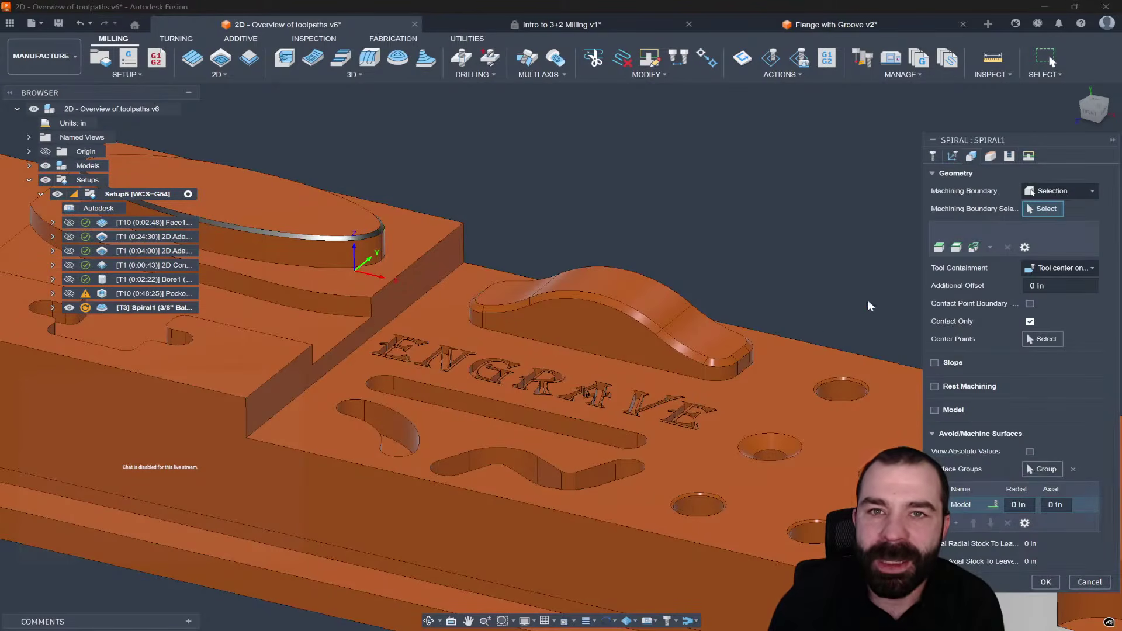
click(750, 353)
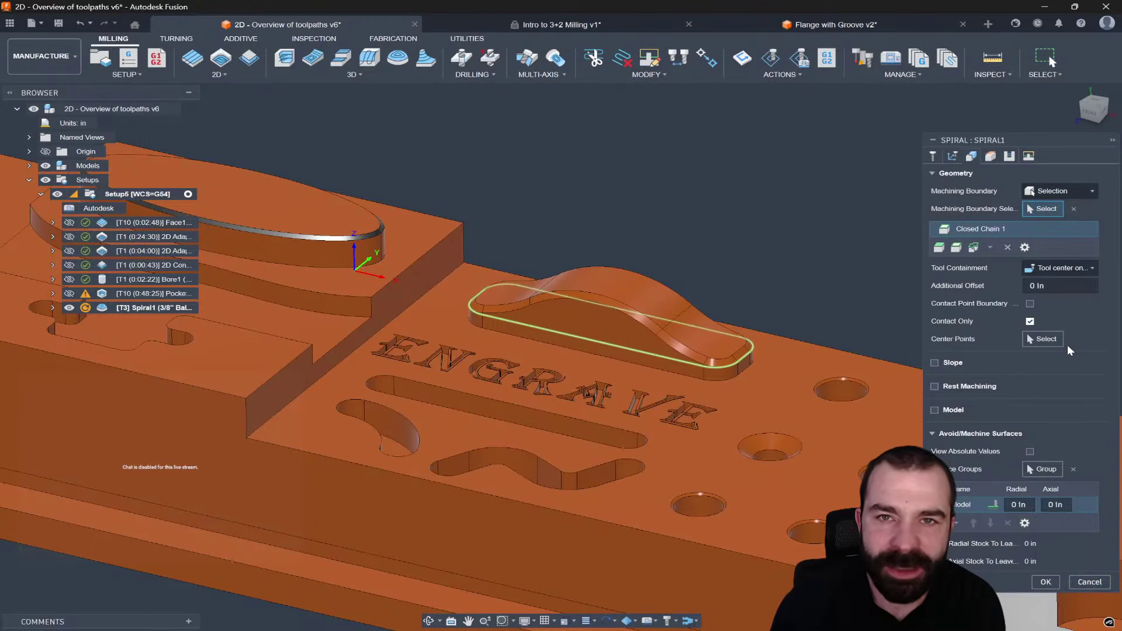
click(1044, 582)
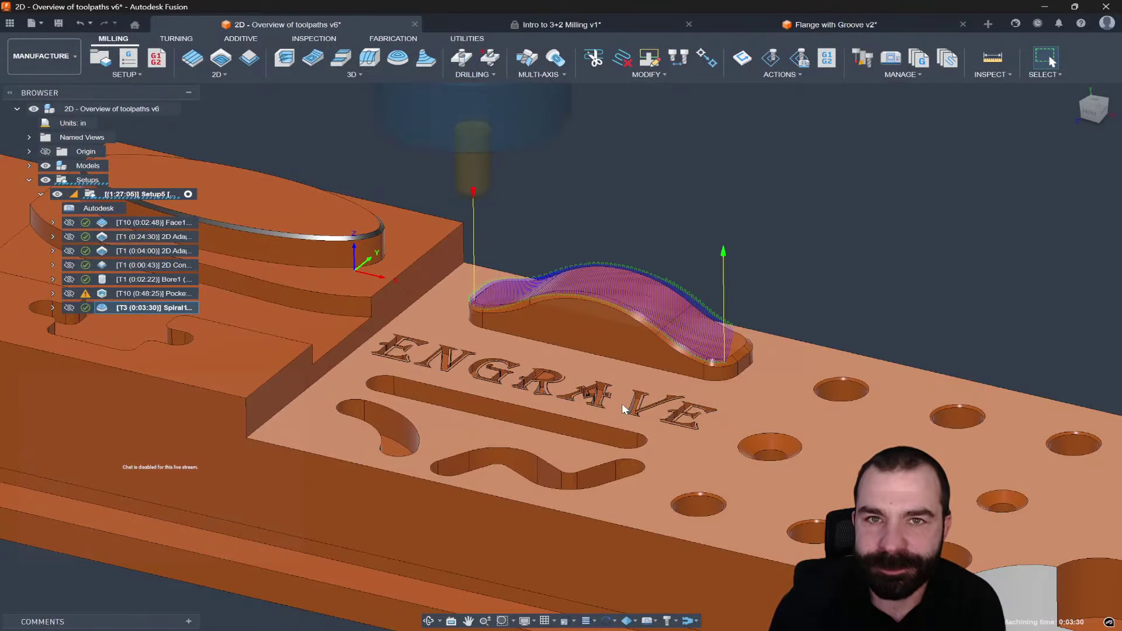
click(183, 321)
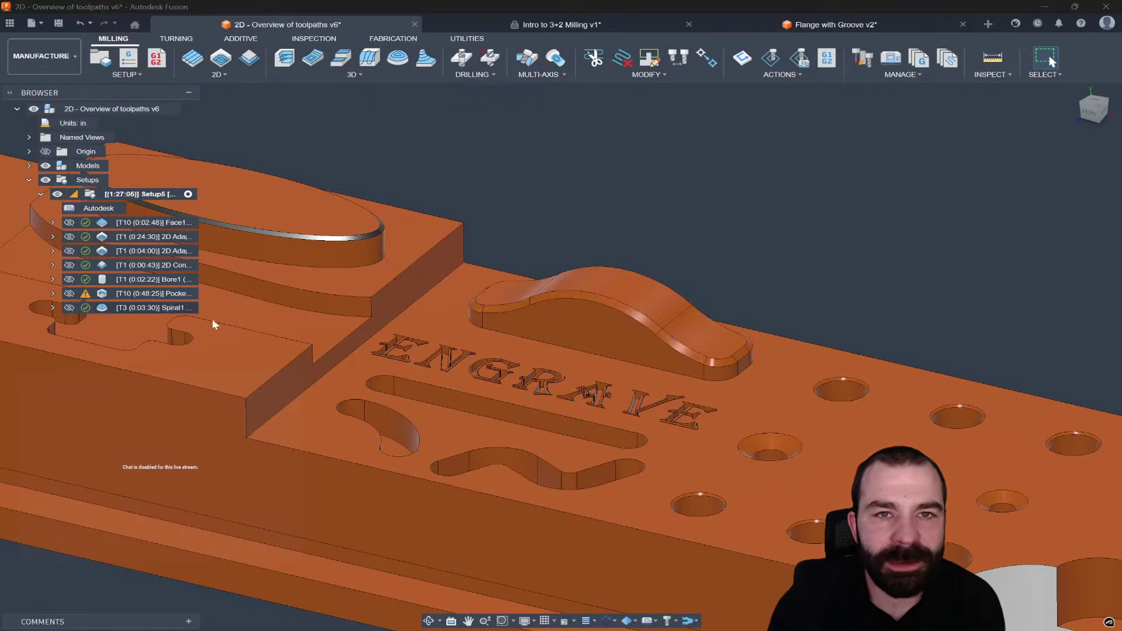
Step: Review the Spiral's heights, set its tool containment to Tool outside boundary, and regenerate the toolpath
double_click(154, 308)
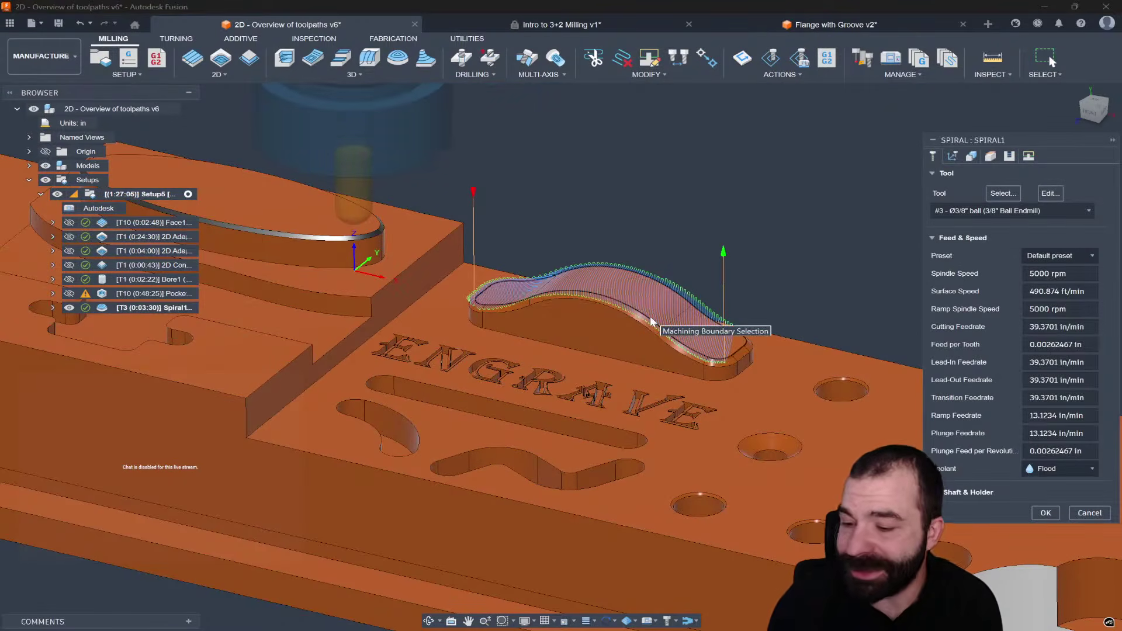
click(990, 156)
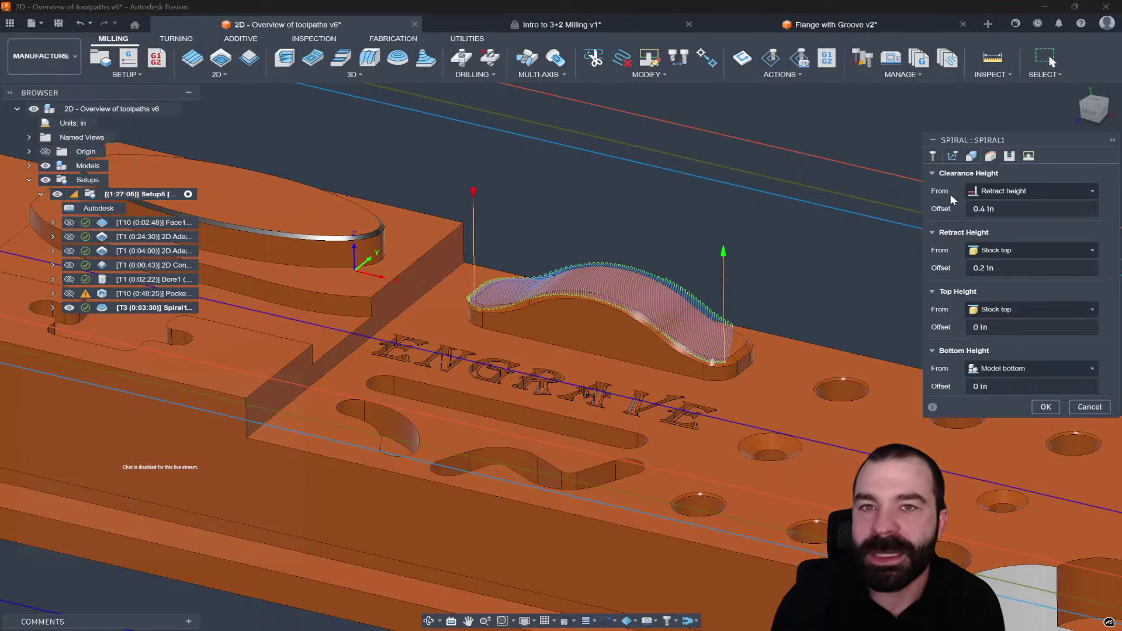
click(952, 155)
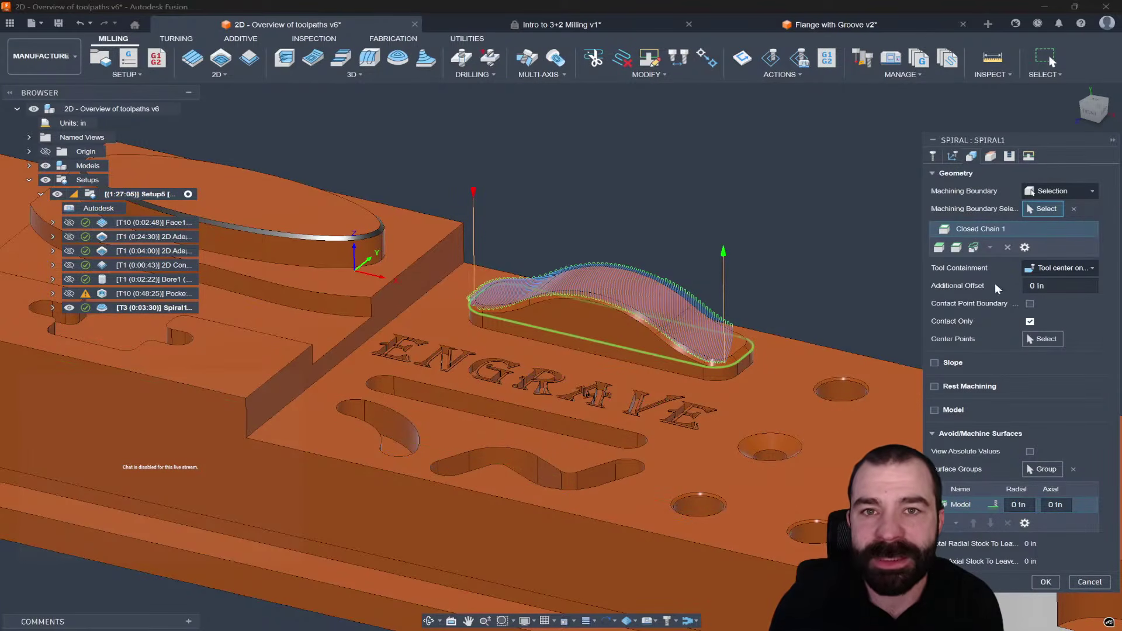
click(1057, 268)
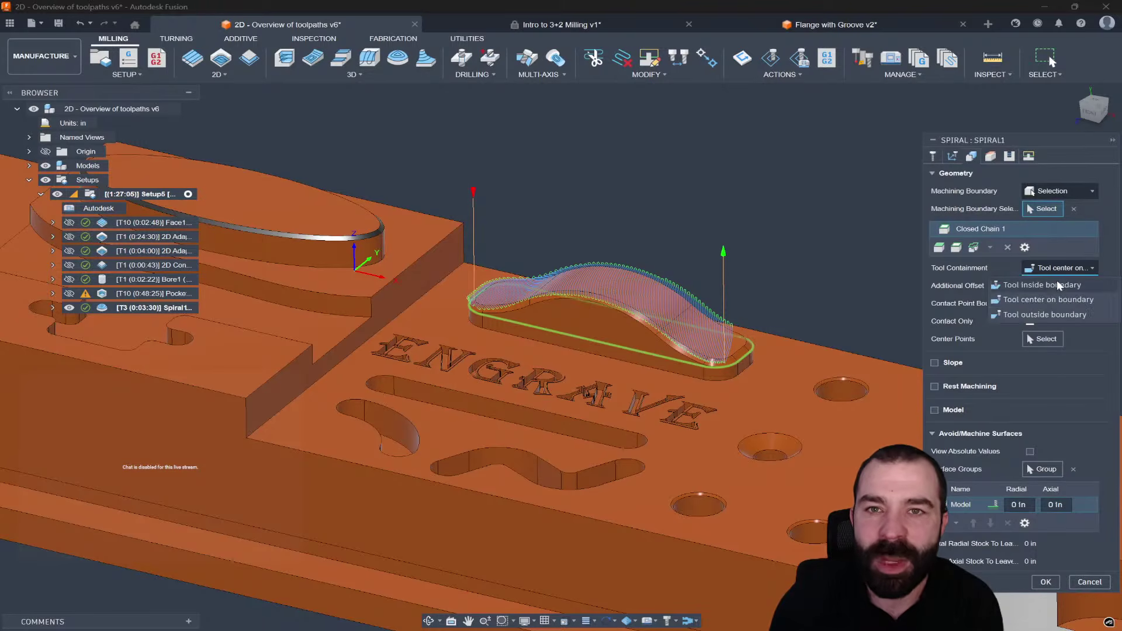
click(1053, 314)
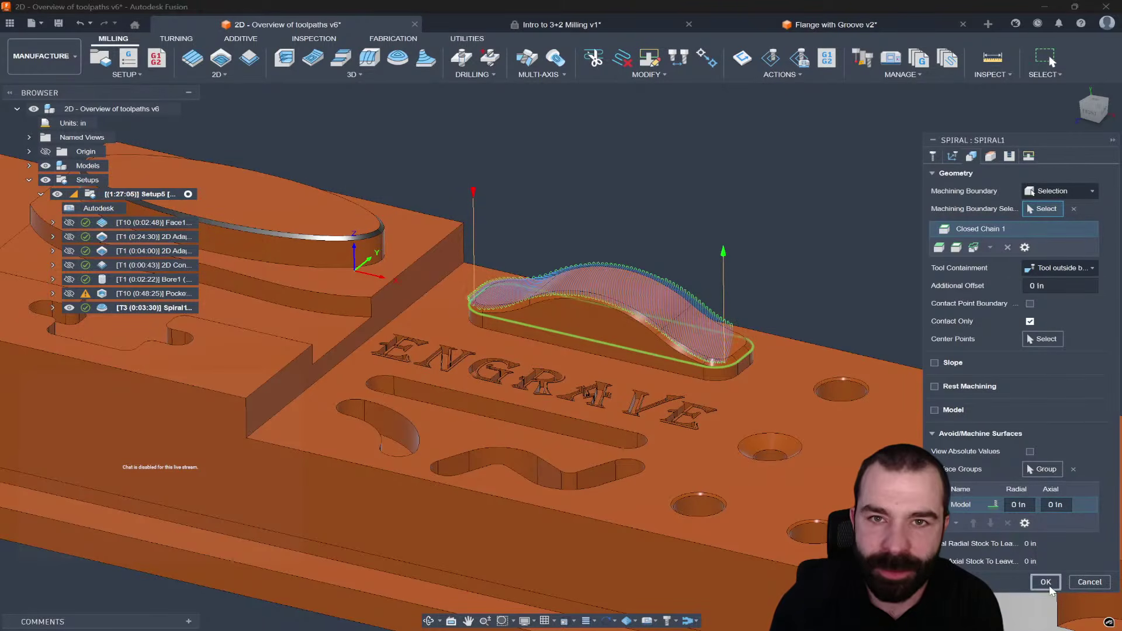
click(1047, 583)
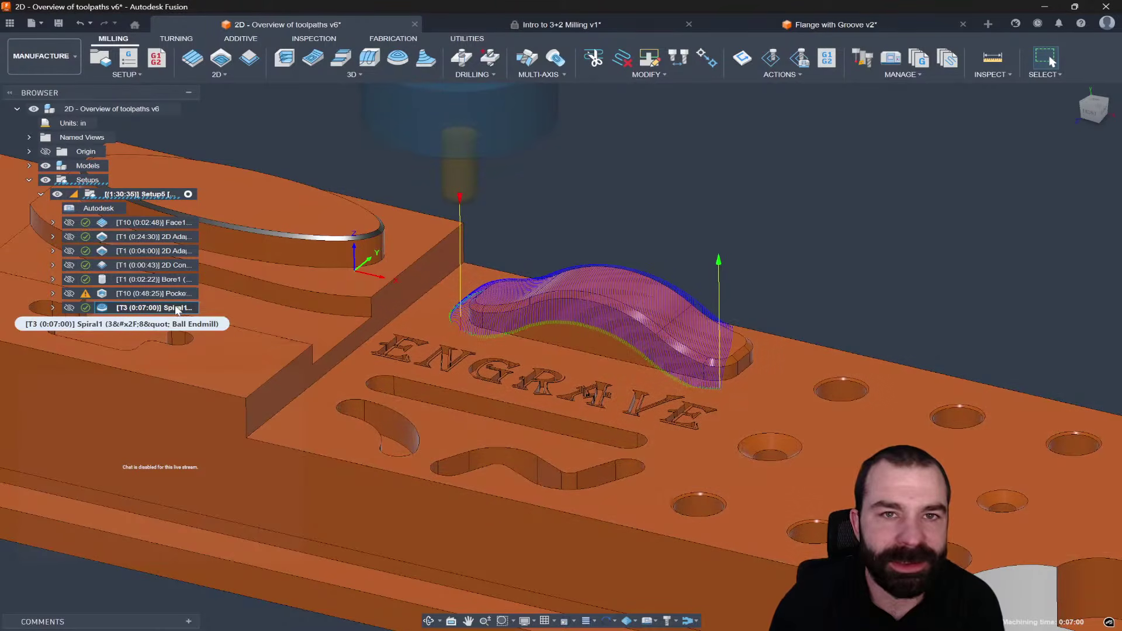
Step: Delete the Spiral operation from the setup
key(Escape)
click(425, 59)
key(Escape)
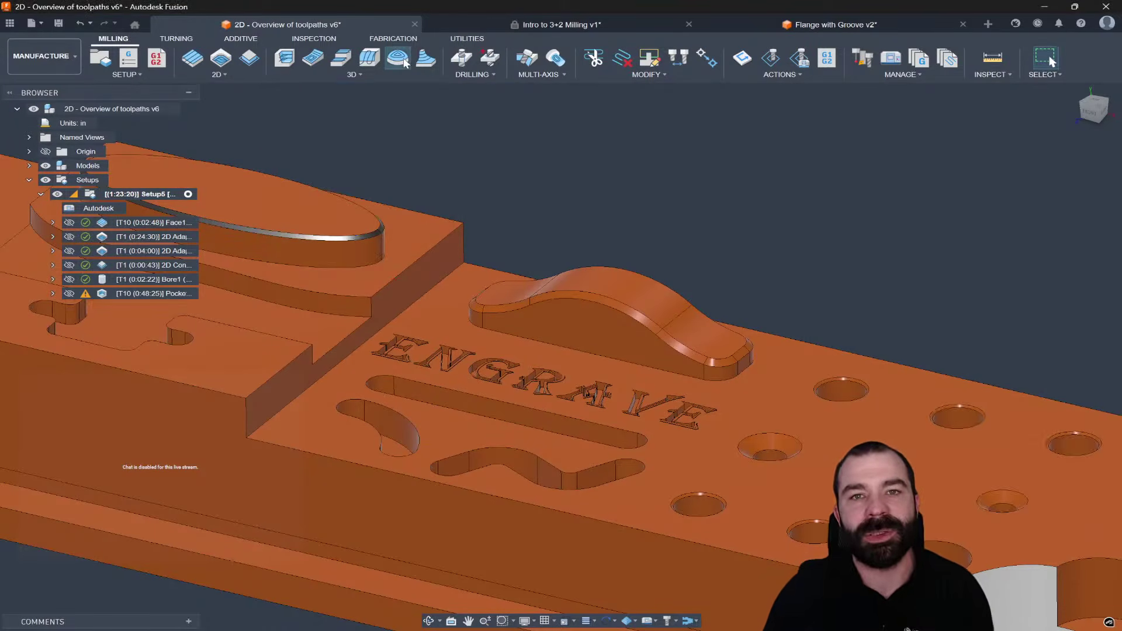
Step: Create a 3D Scallop operation bounded by the closed edge loop around the wavy boss, with containment set to Tool outside boundary
click(397, 57)
click(971, 156)
click(1059, 191)
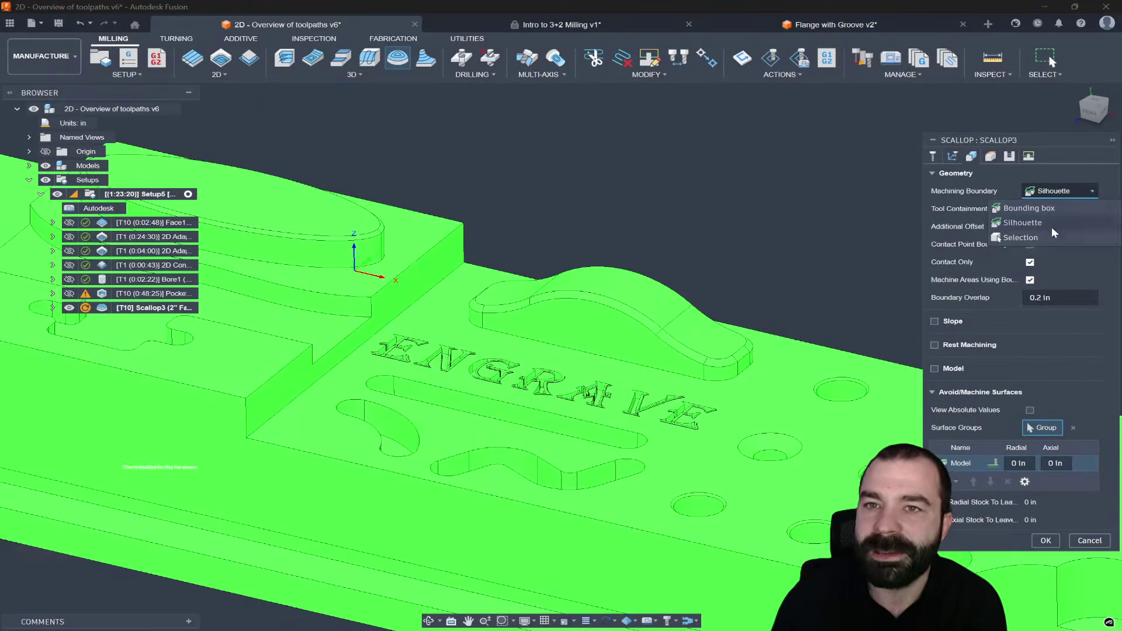
click(1052, 238)
click(731, 361)
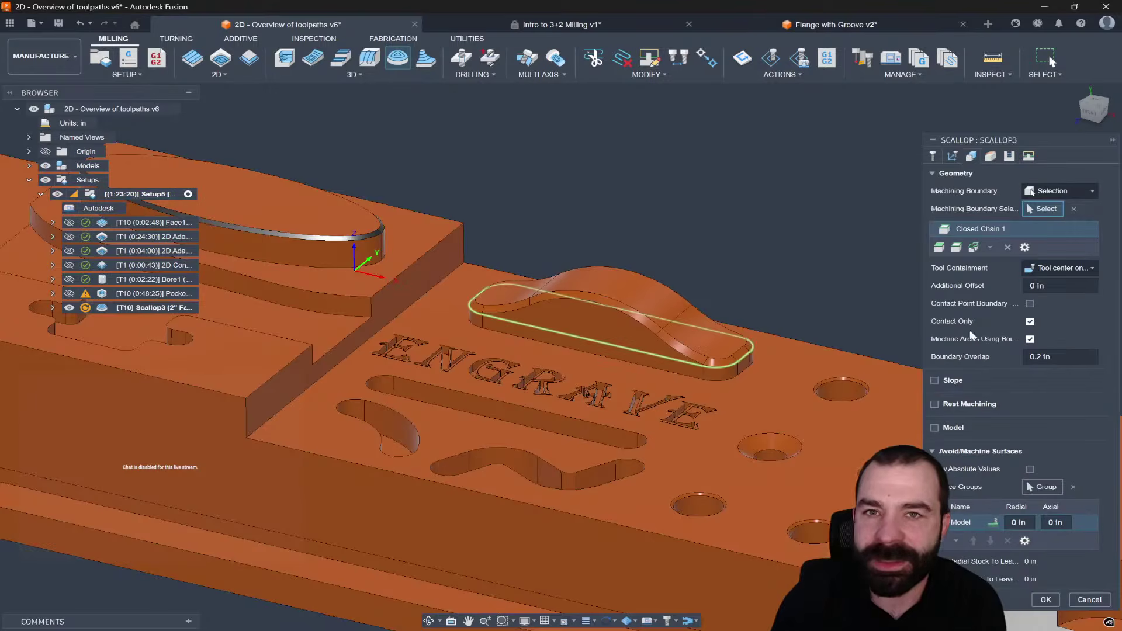
click(1059, 268)
click(1037, 315)
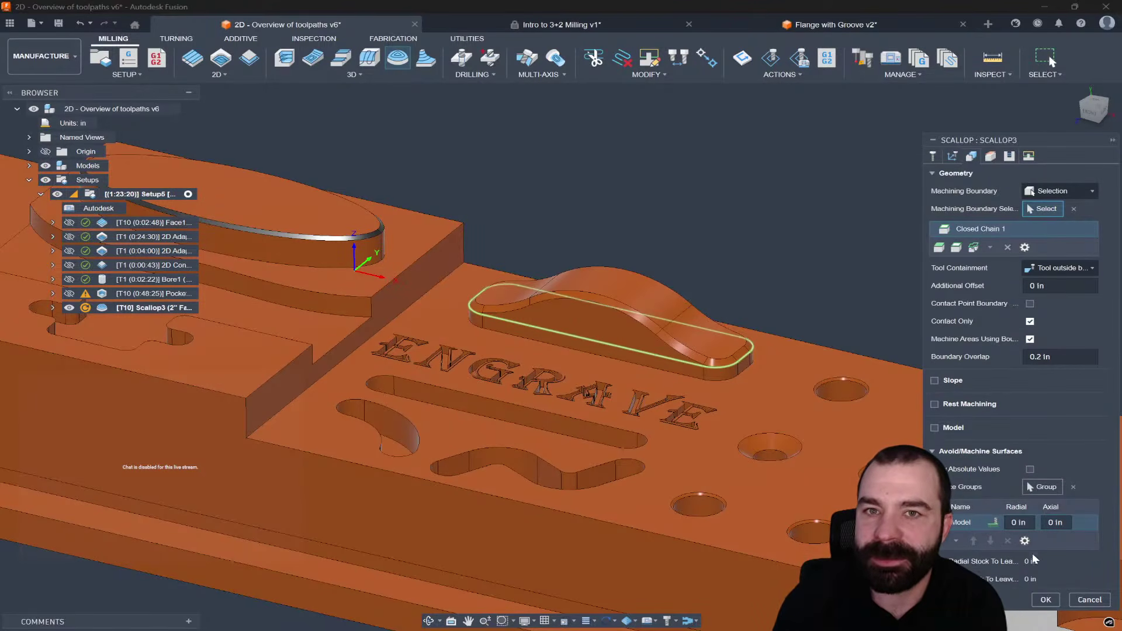
click(1045, 599)
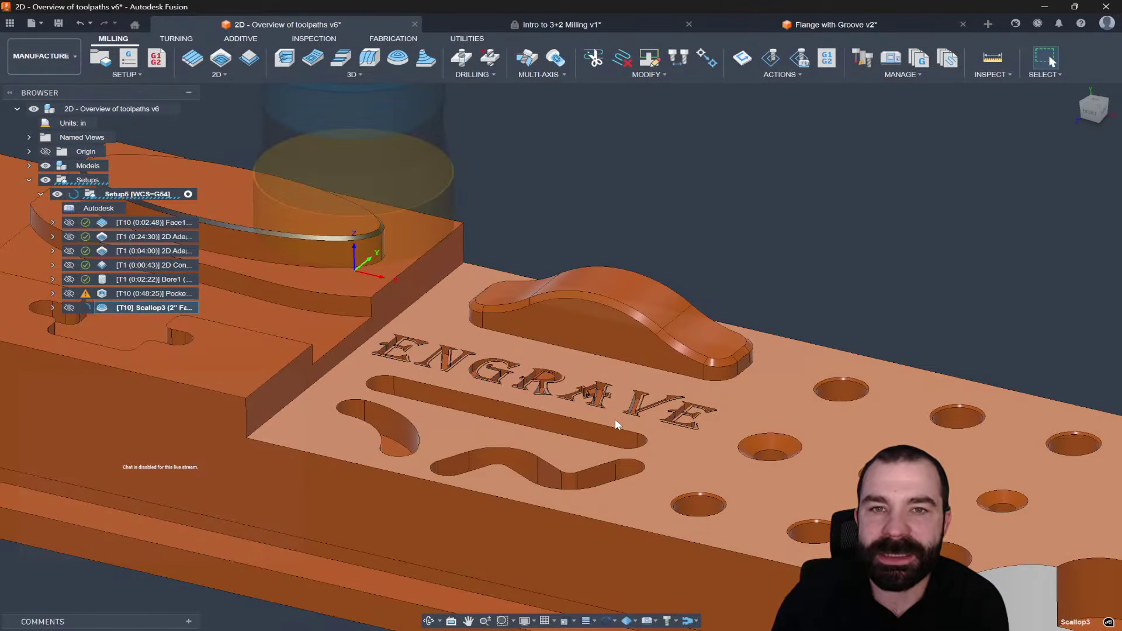
Step: Change the Scallop's tool to #3, the 3/8" Ball Endmill, and regenerate the toolpath
double_click(153, 307)
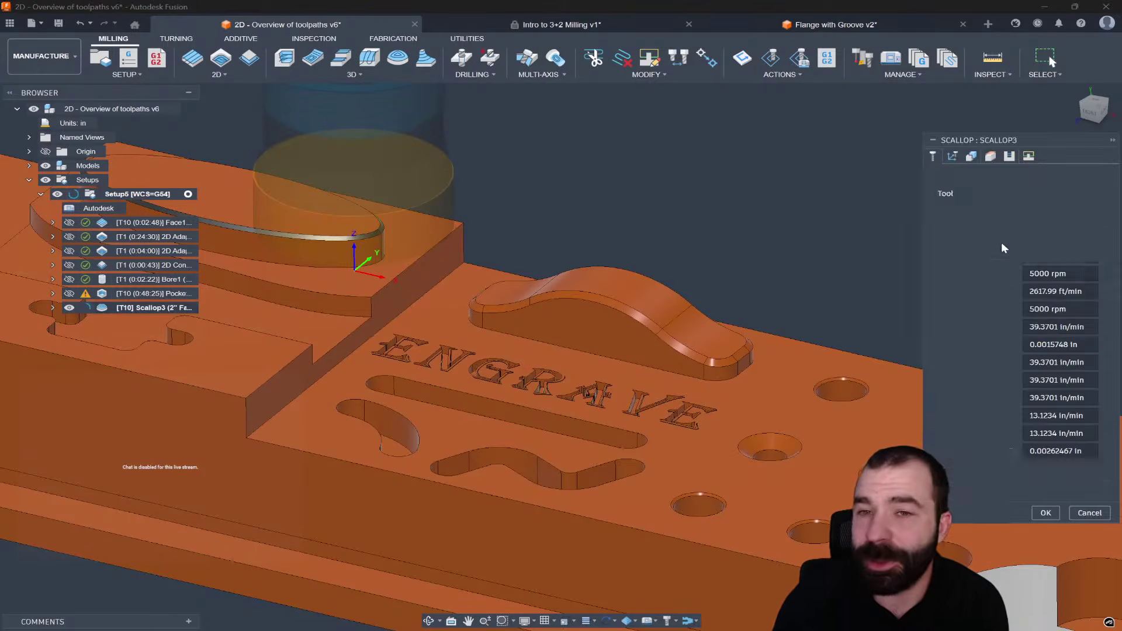
click(1033, 210)
click(992, 272)
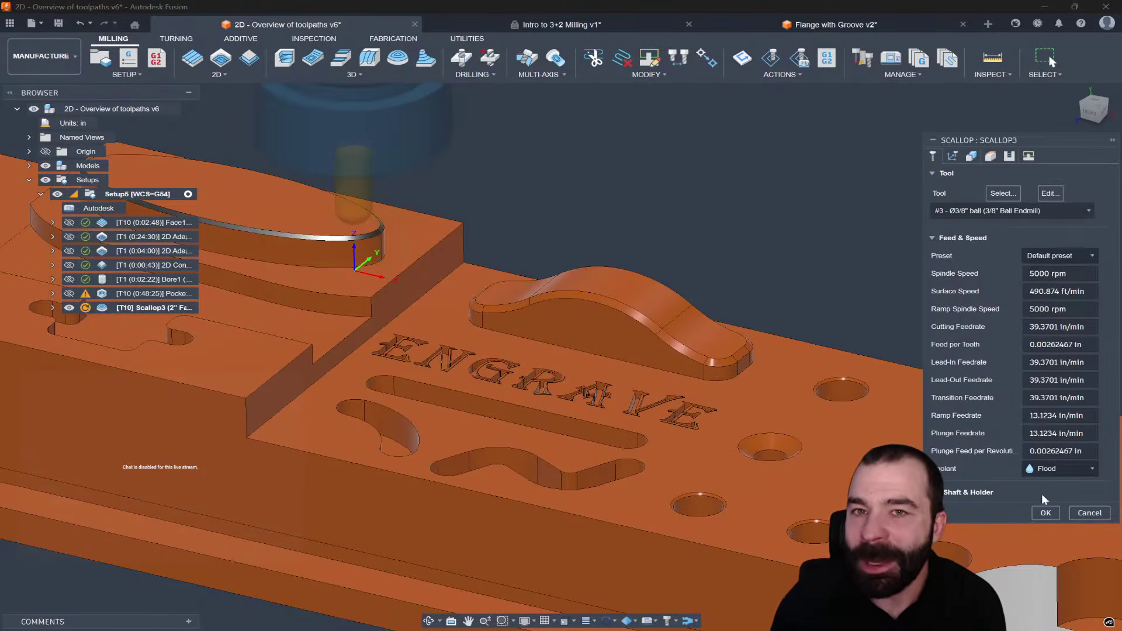
click(1045, 513)
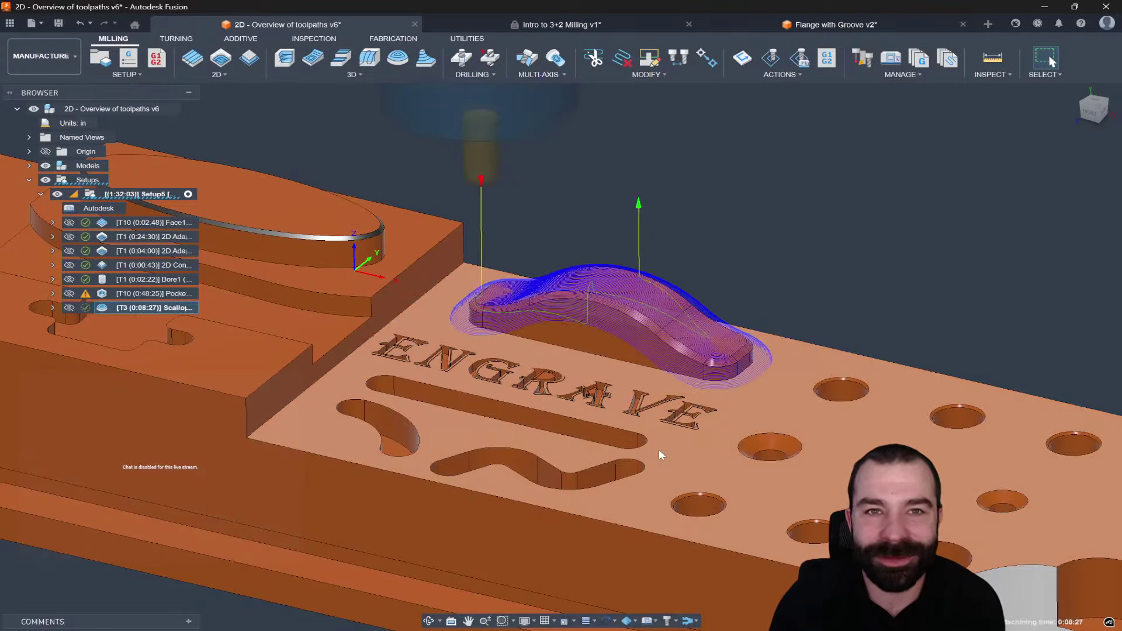
Step: Examine from the front how far down the wavy boss's side walls the Scallop passes reach
scroll(621, 395, up, 2)
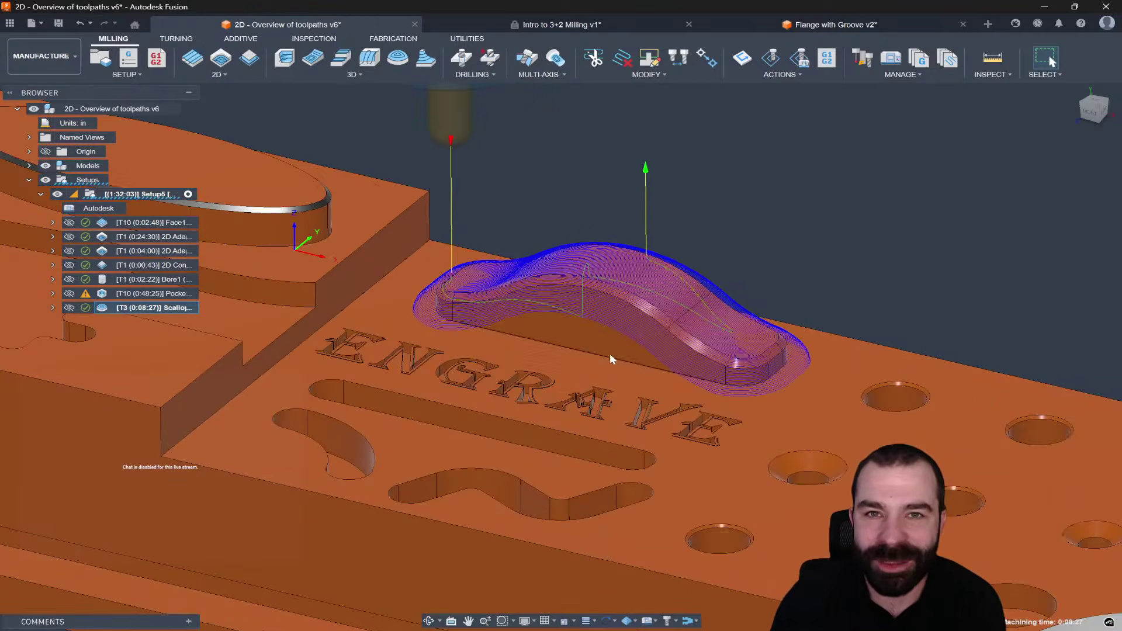
click(1088, 112)
scroll(374, 287, up, 3)
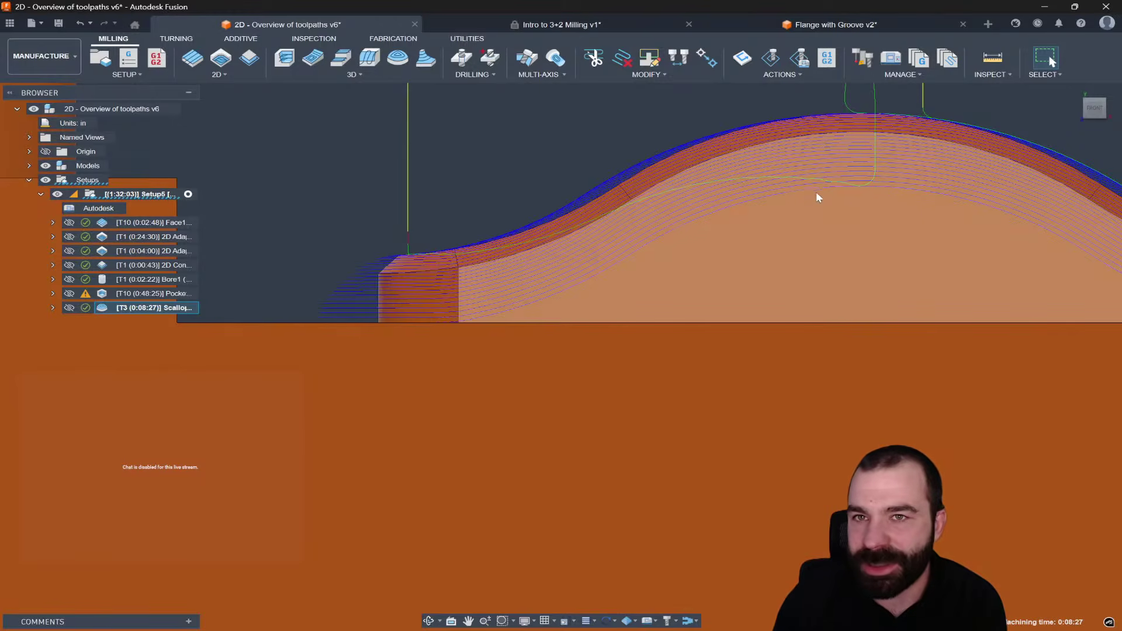
scroll(459, 295, down, 5)
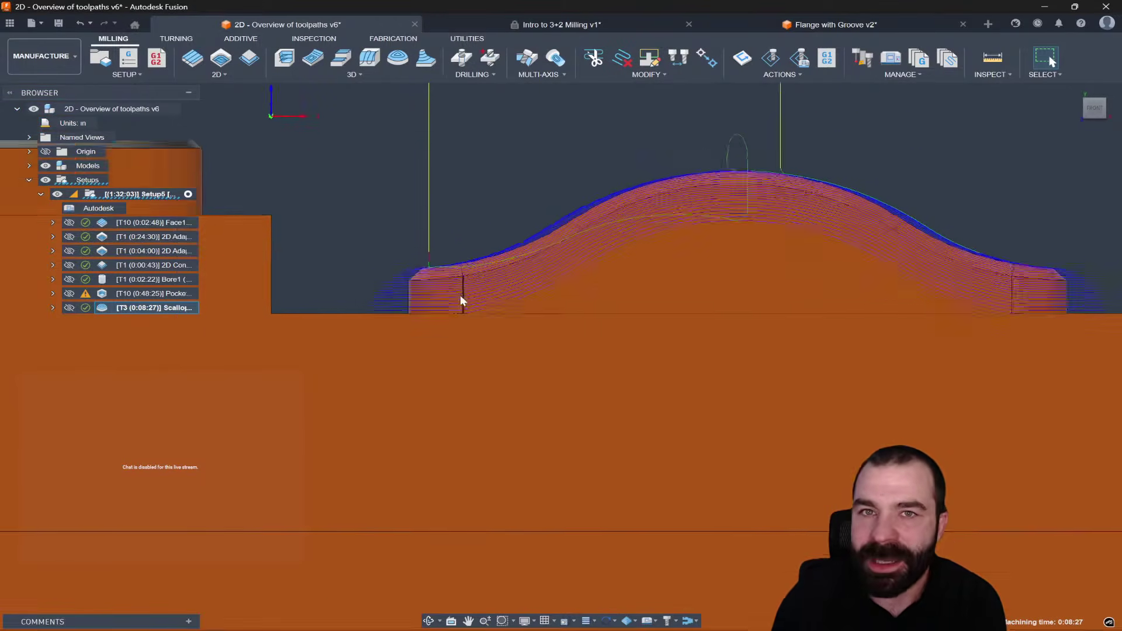
shift+middle_drag(525, 271, 489, 271)
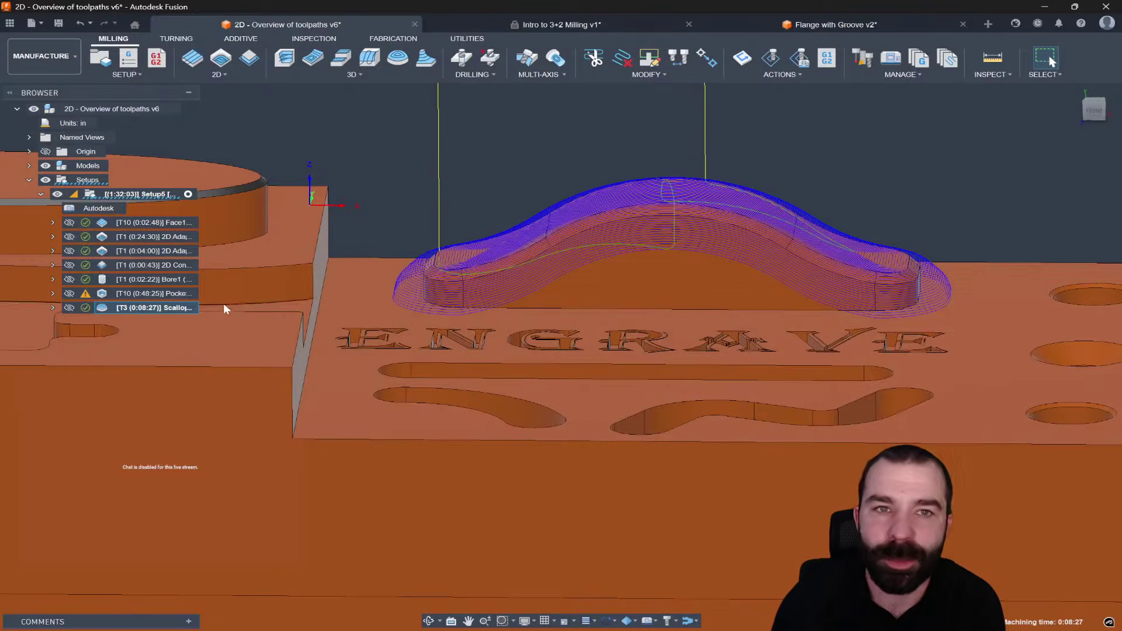
Step: Set the Scallop's bottom height to Selection, pick the edge below the chamfer at the wavy boss's end, and regenerate
double_click(101, 308)
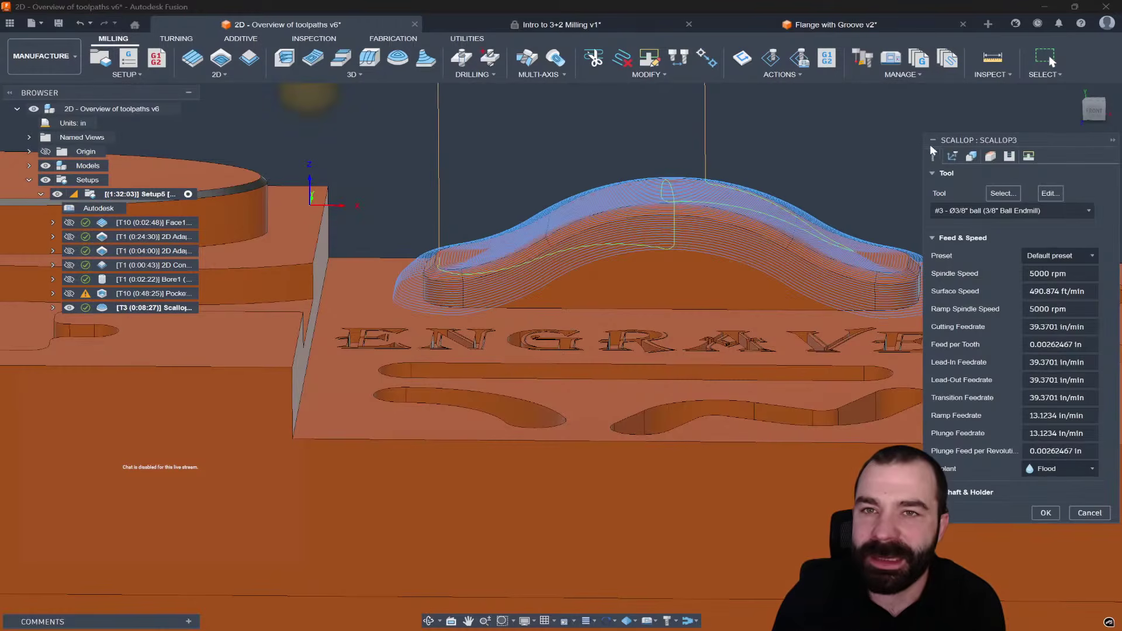
click(991, 157)
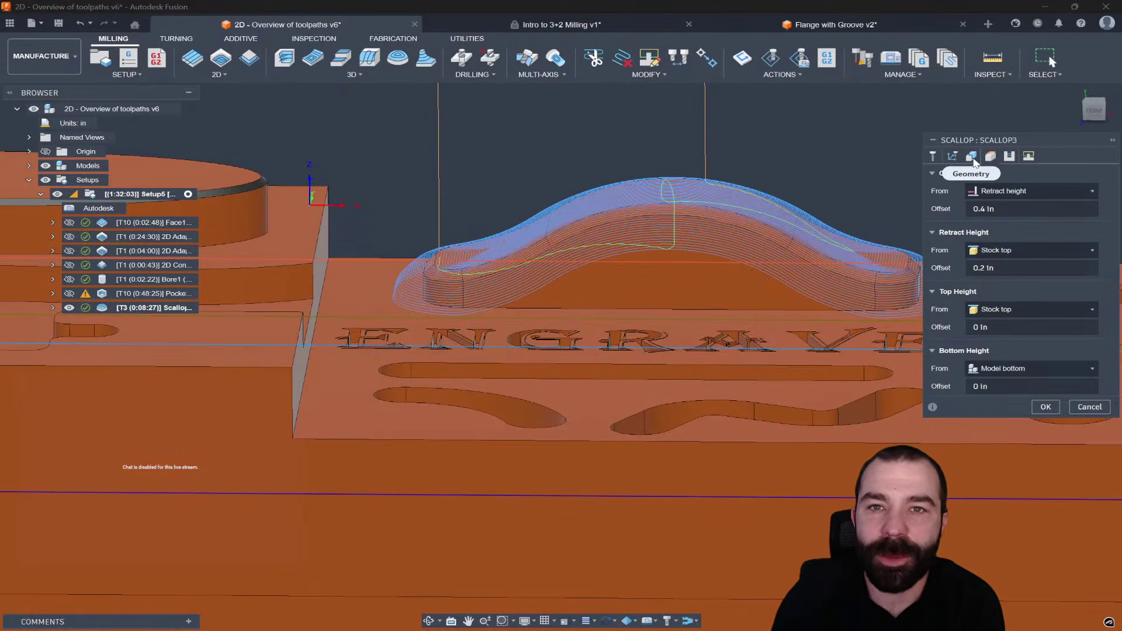
click(952, 156)
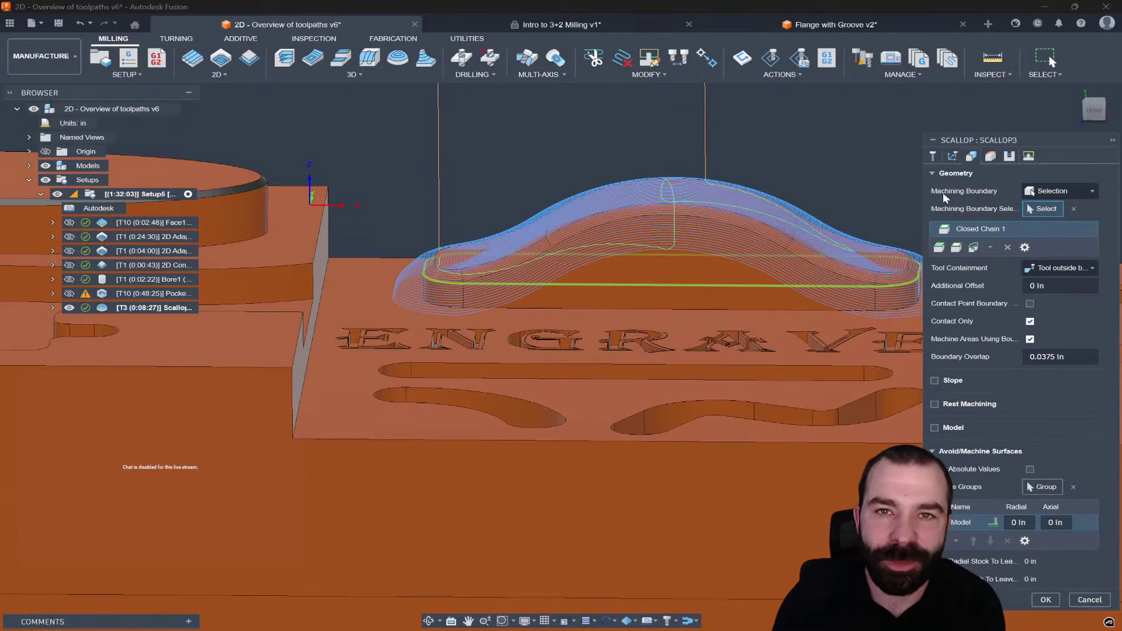
click(990, 156)
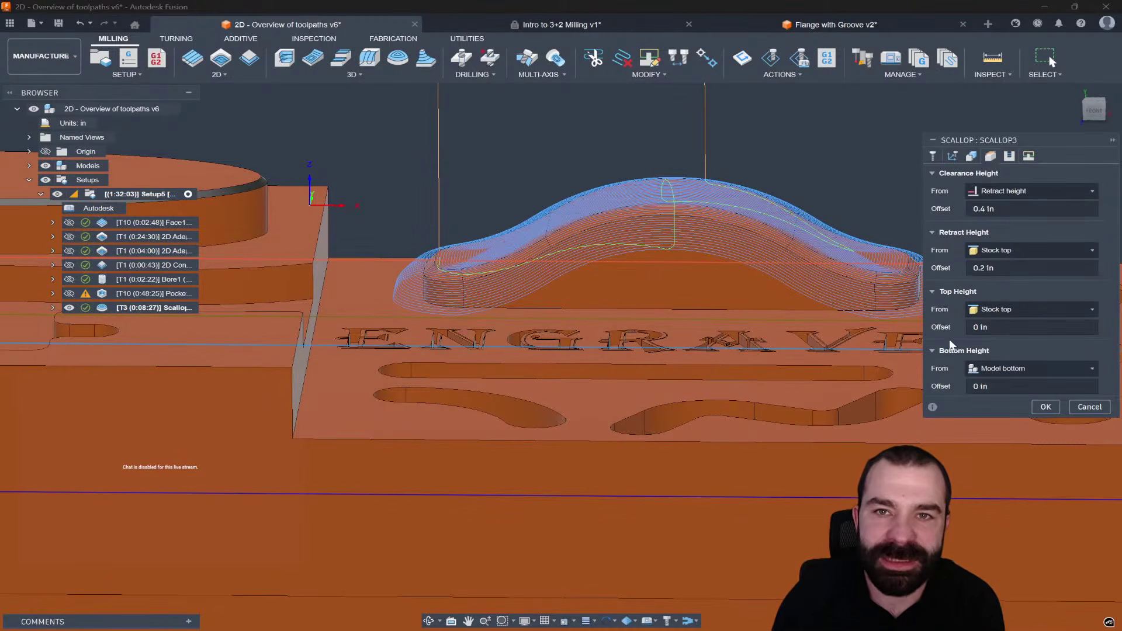
click(991, 370)
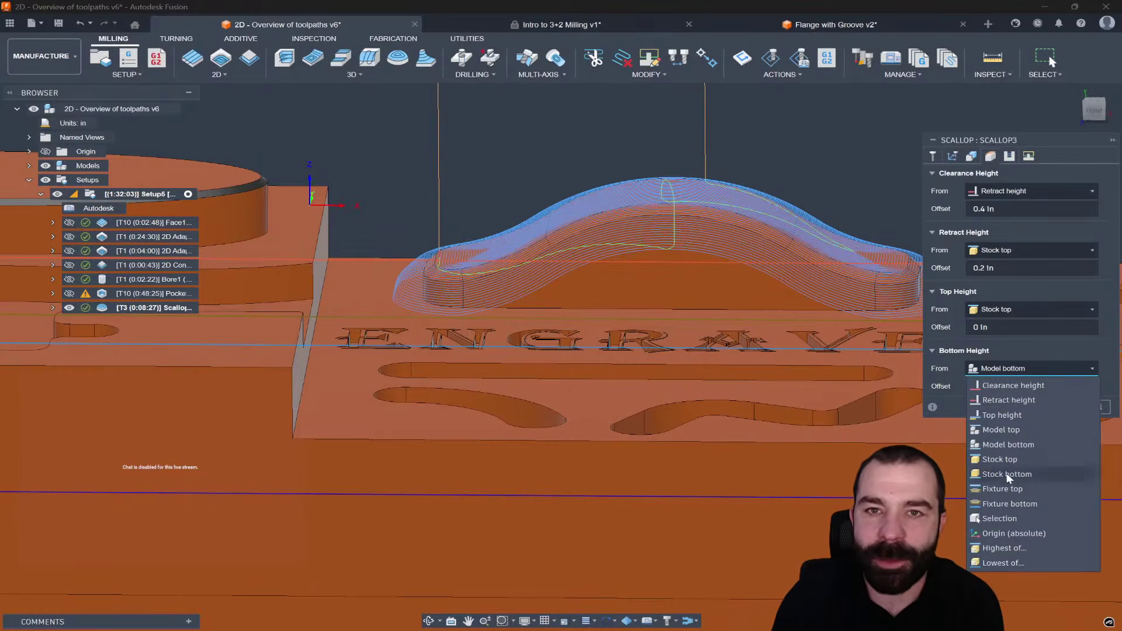
click(1000, 518)
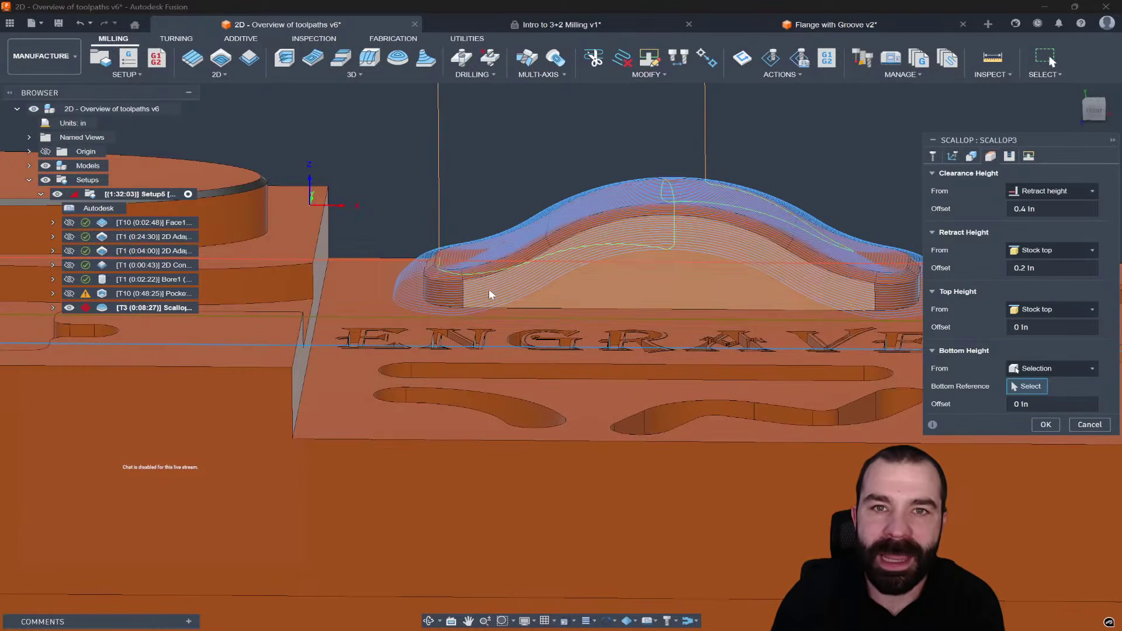
shift+middle_drag(427, 274, 412, 263)
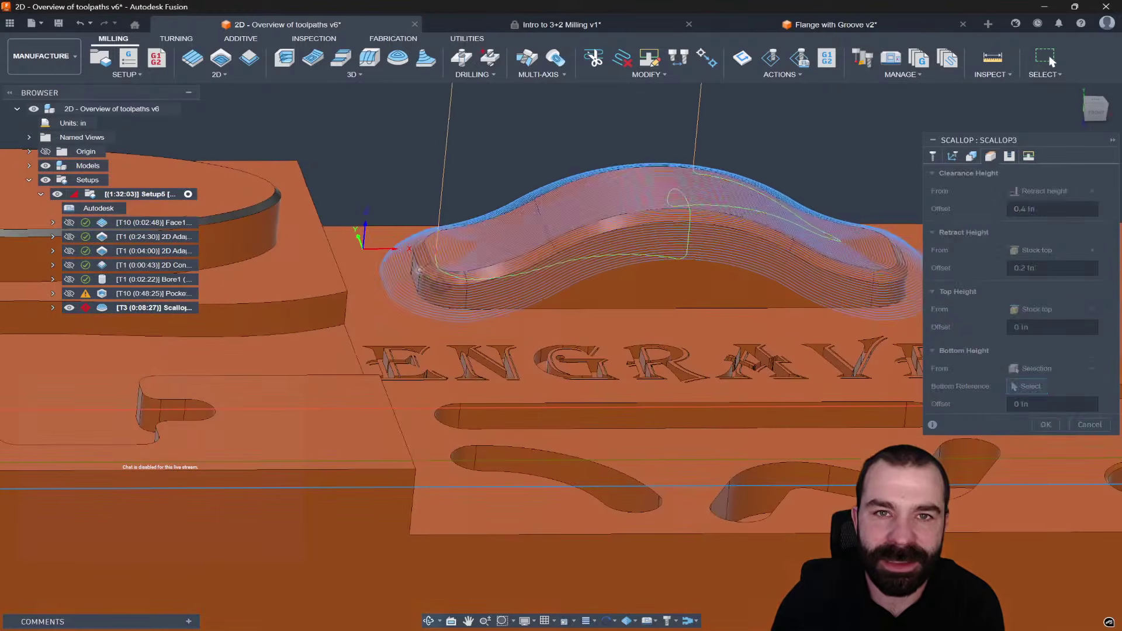
click(413, 261)
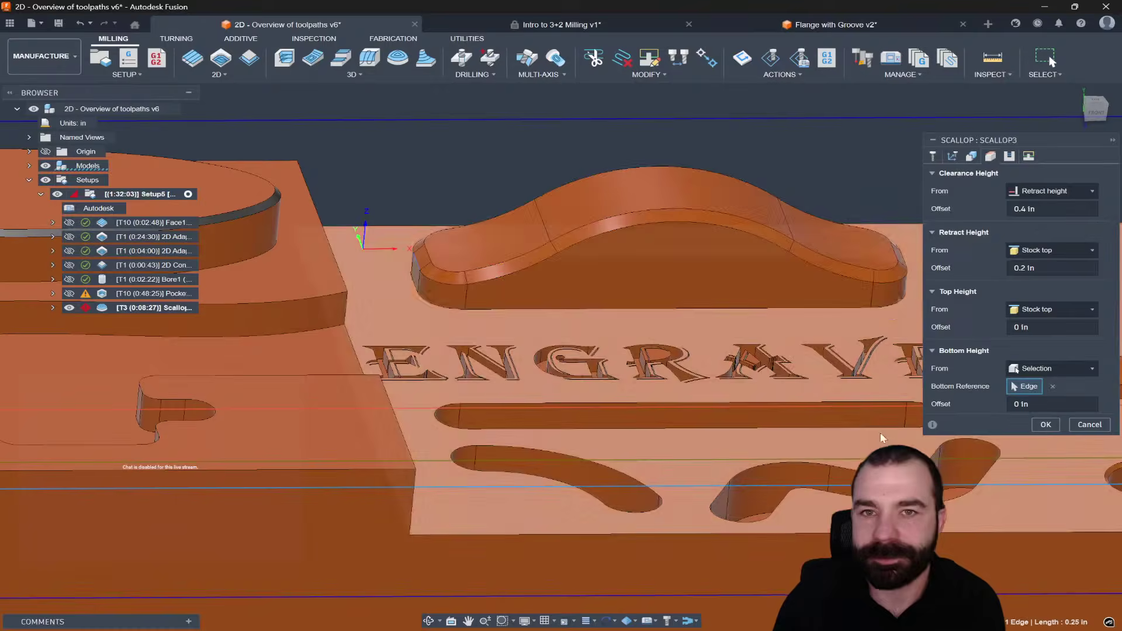
click(1045, 425)
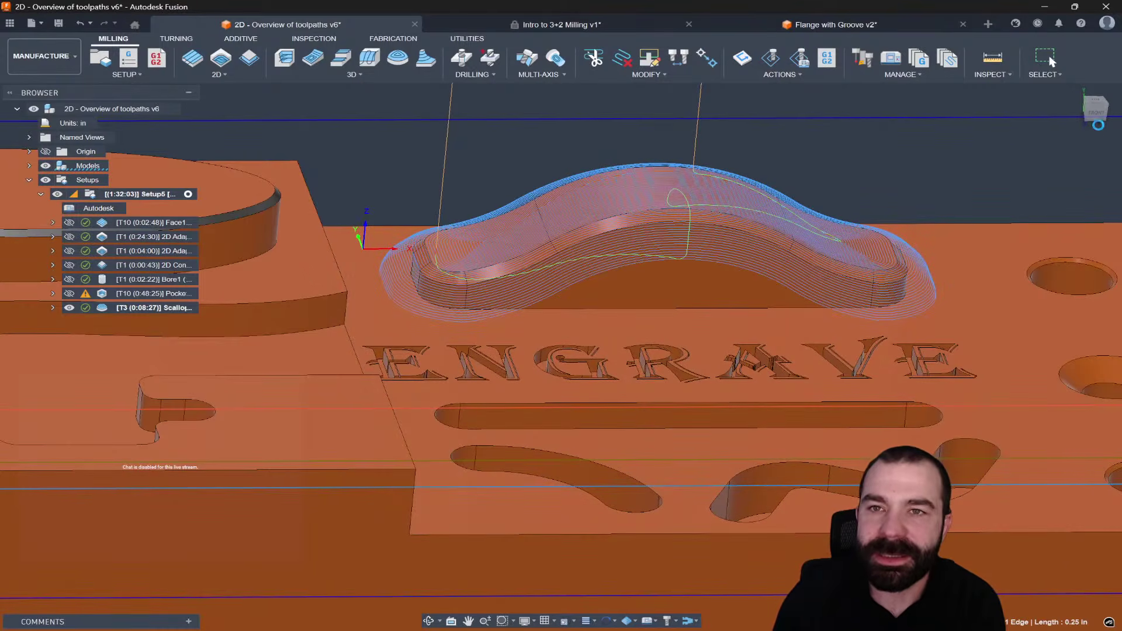
Step: Examine from the front and at an angle where the regenerated Scallop passes end along the wavy boss's walls
click(1097, 120)
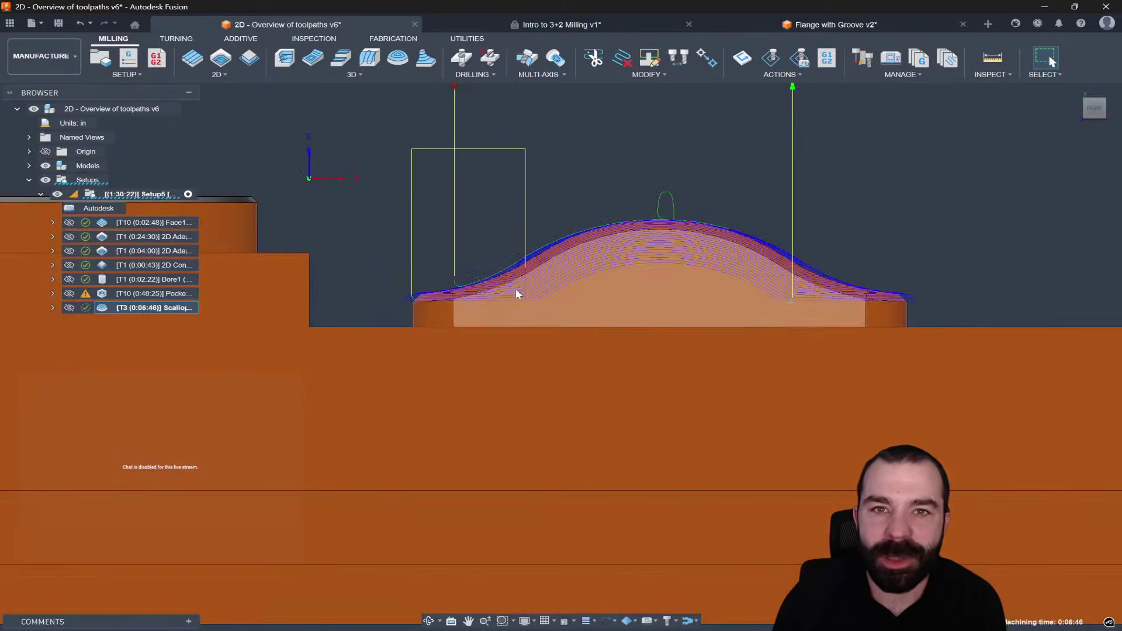
scroll(483, 300, up, 5)
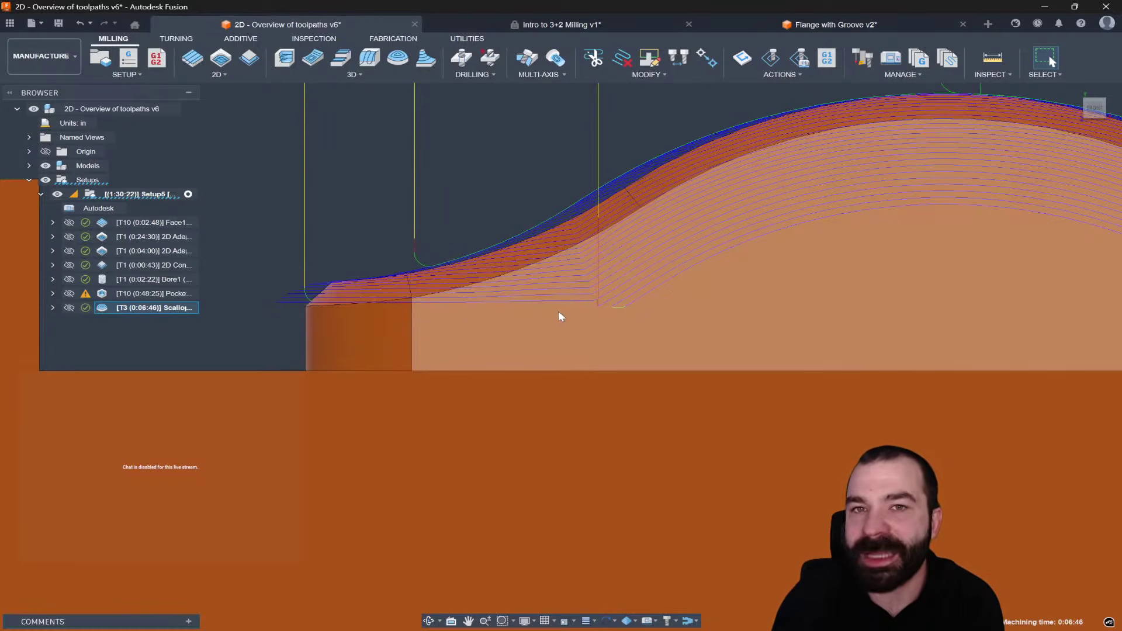
scroll(494, 306, down, 2)
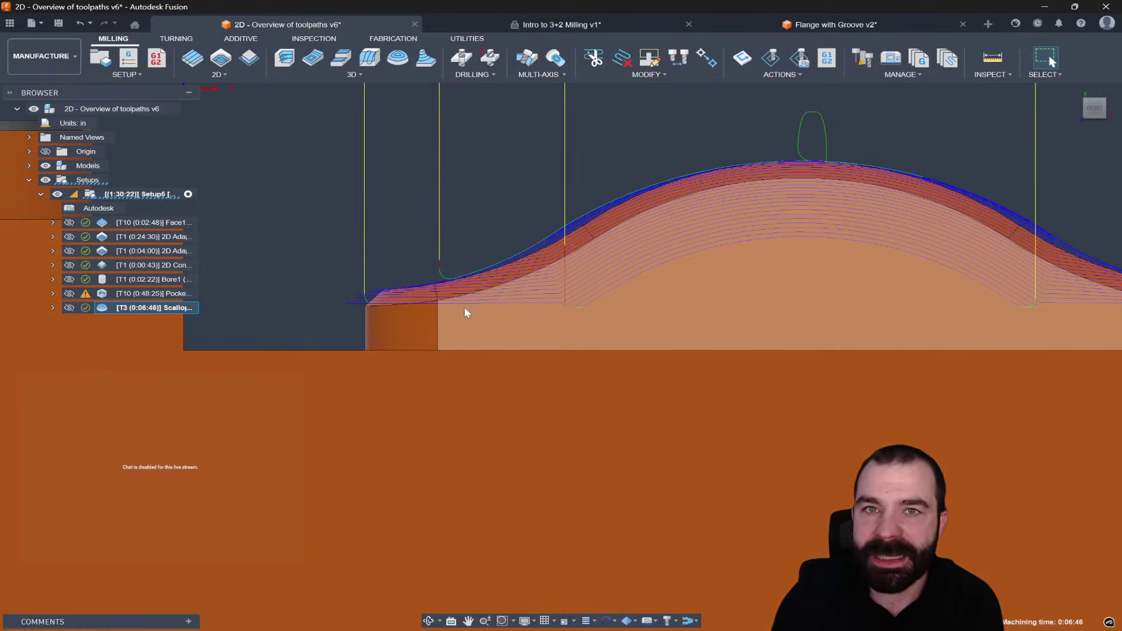
shift+middle_drag(464, 307, 469, 325)
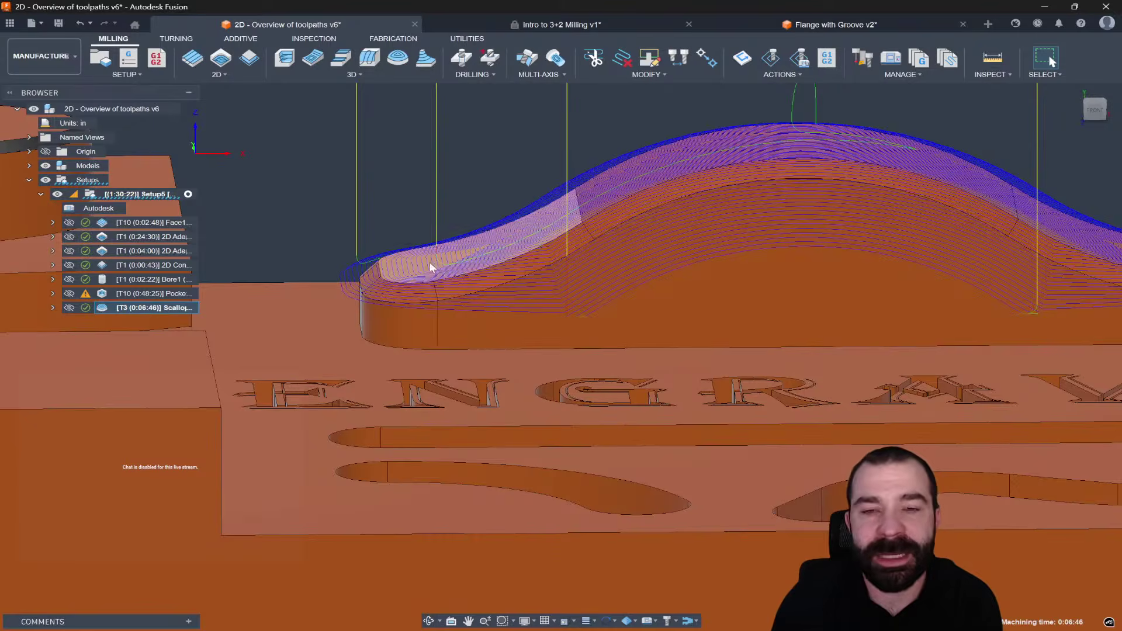
scroll(371, 284, down, 2)
scroll(359, 286, down, 2)
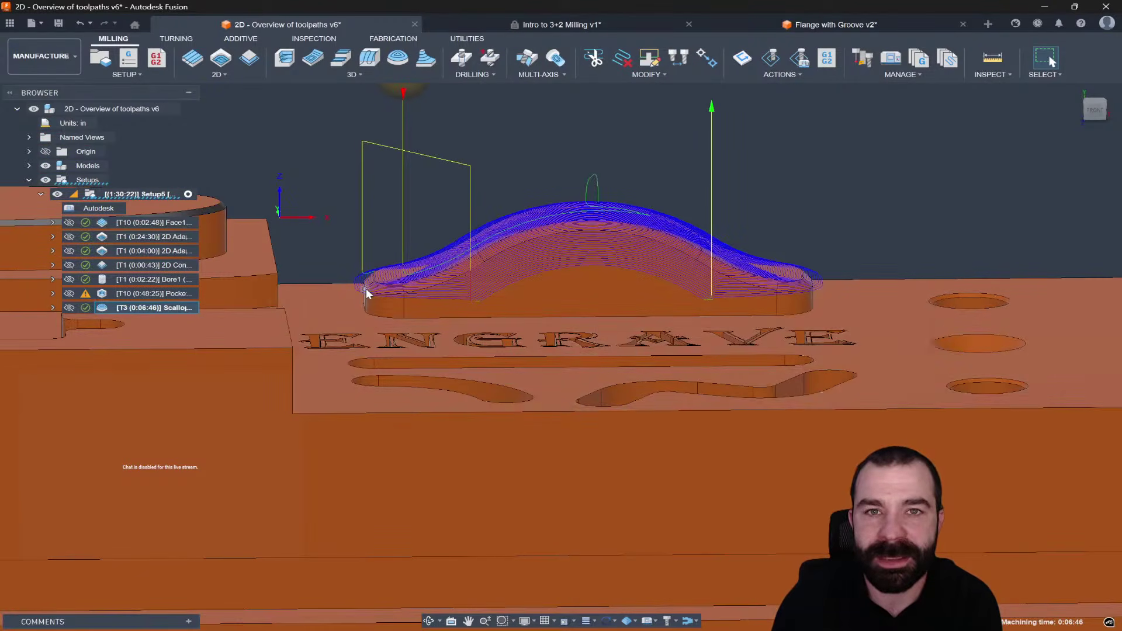
Step: Create a 3D Flat operation with tool #1, the 1/2" Flat Endmill, check its default heights, and generate the toolpath
click(355, 76)
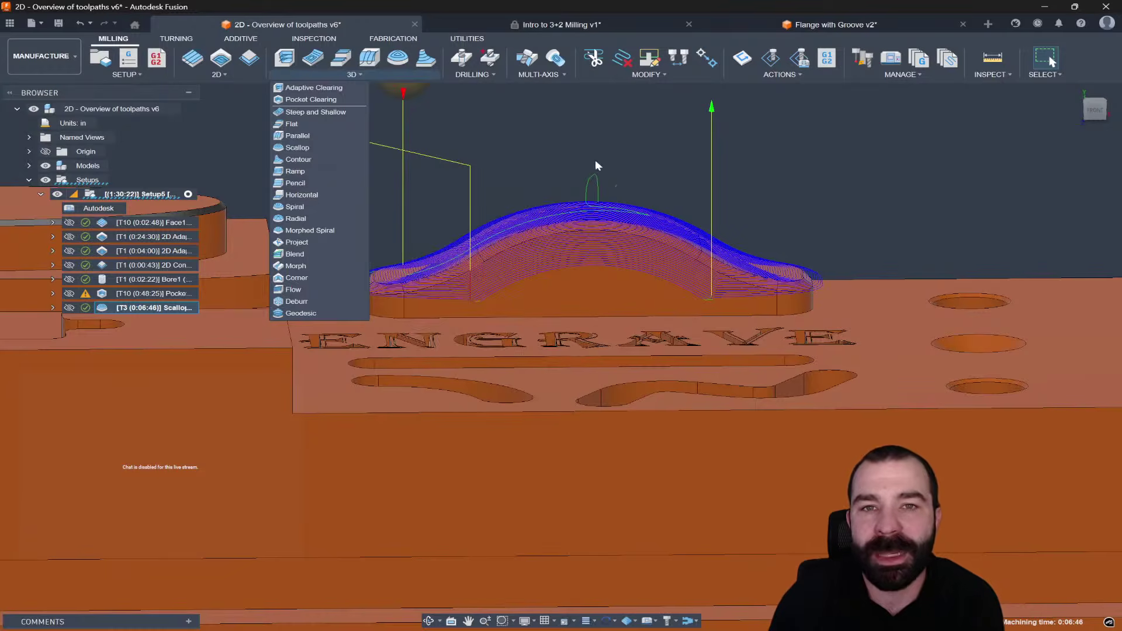
click(292, 125)
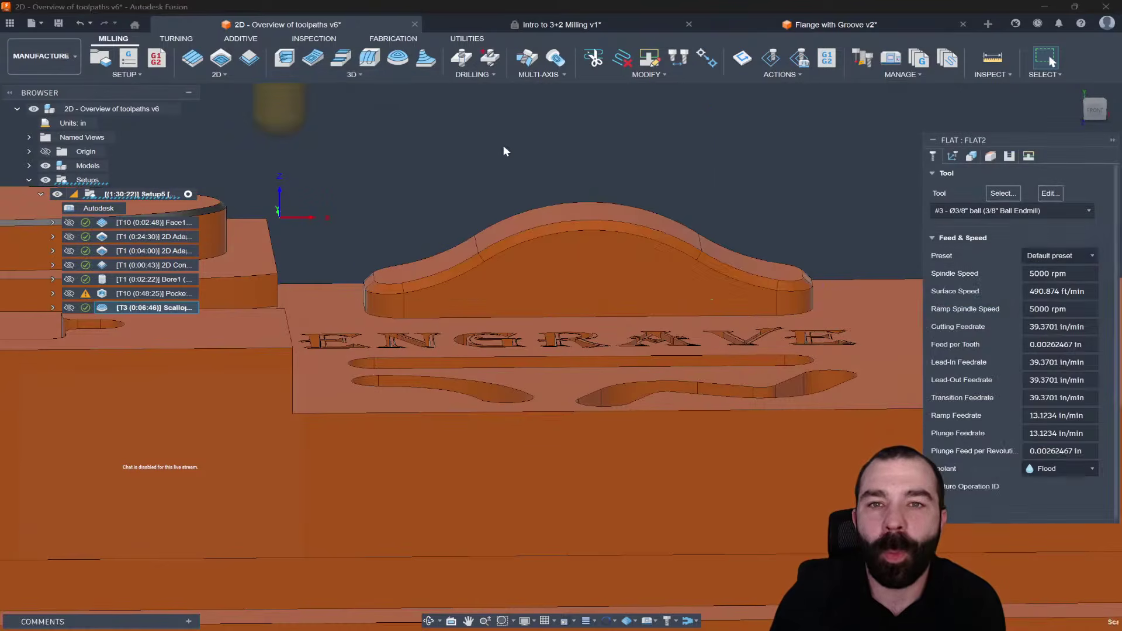
click(971, 211)
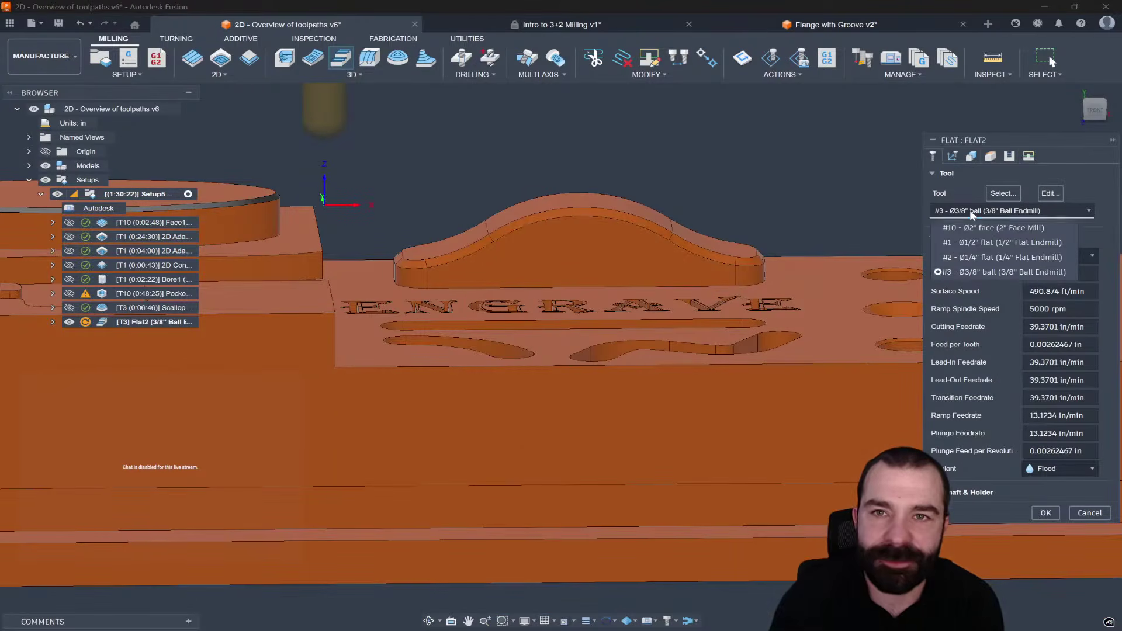
click(980, 238)
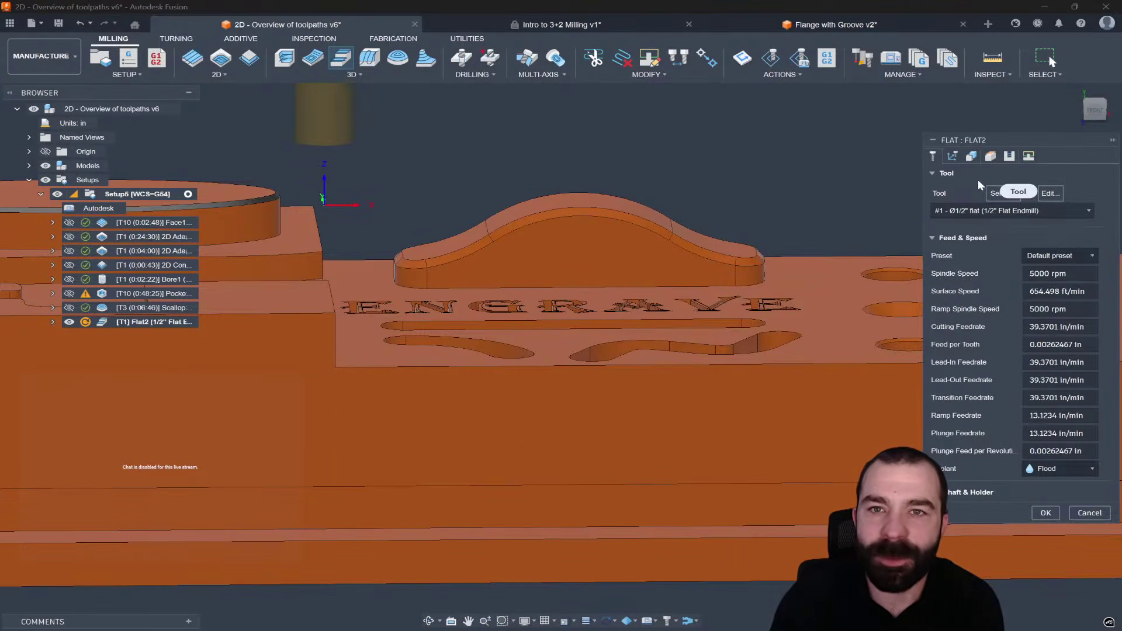
click(990, 157)
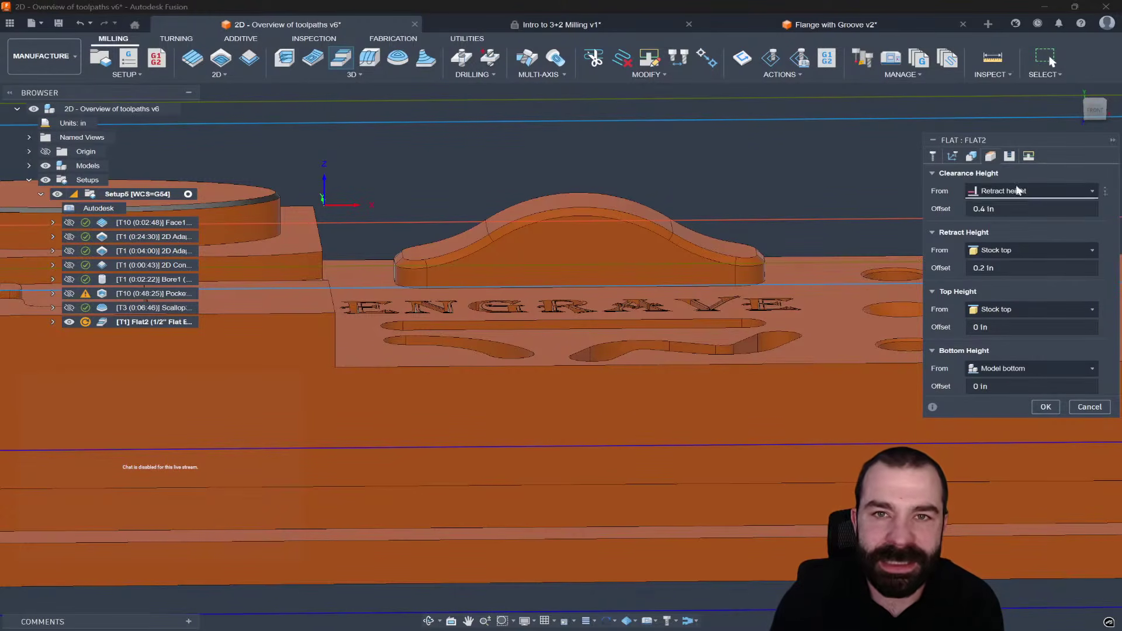
click(1044, 408)
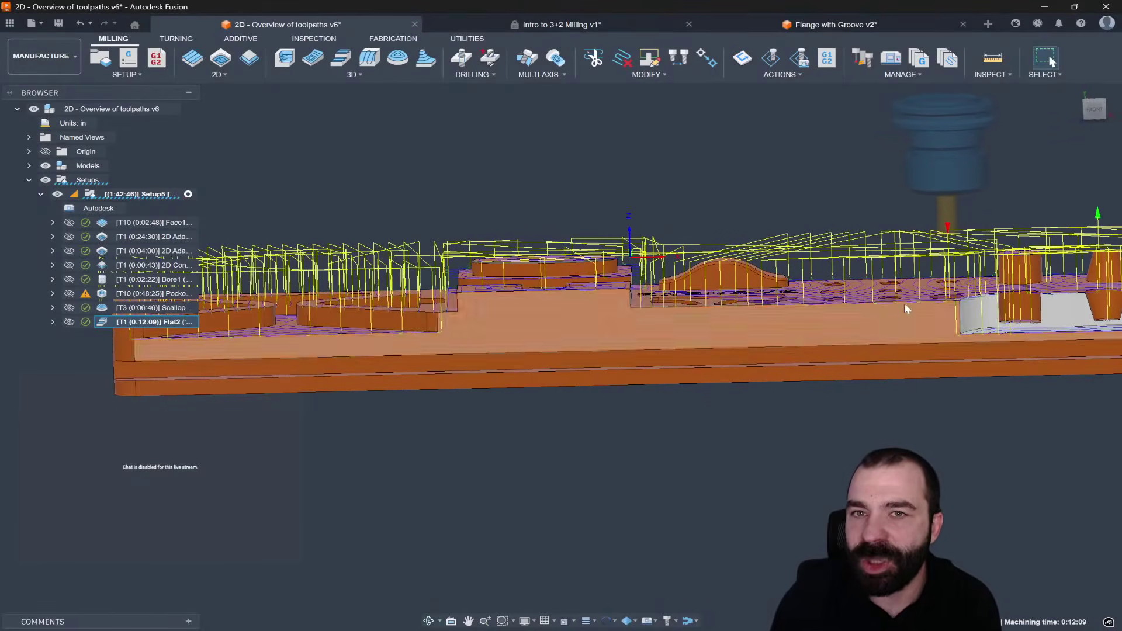
Step: Examine the Flat toolpath from the front and review the operation's height and linking settings without changing them
click(1094, 110)
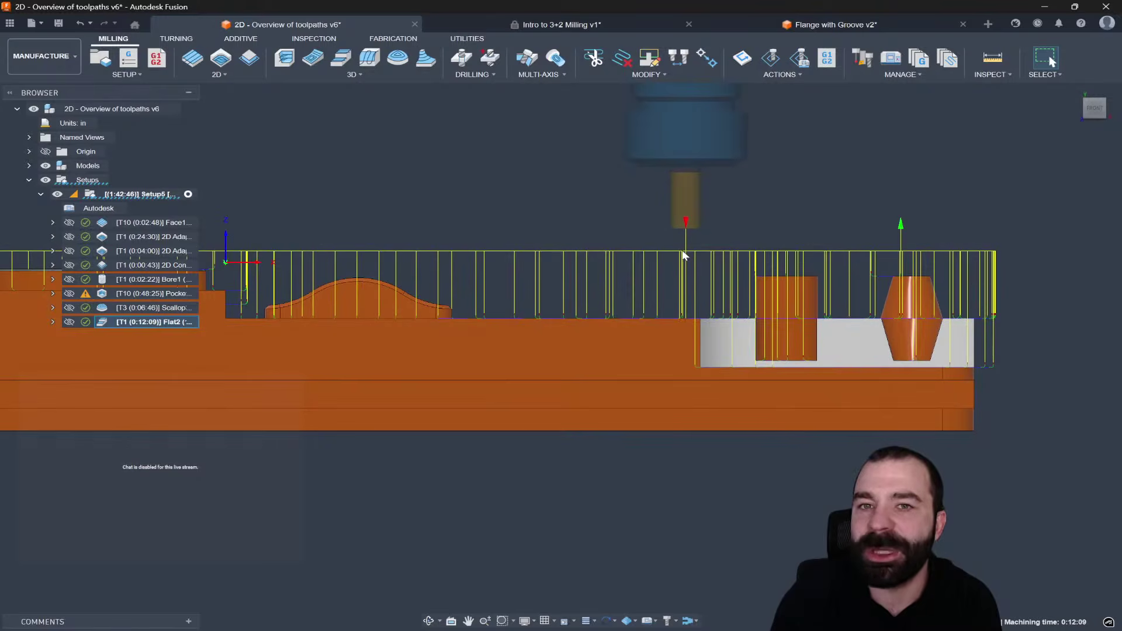
scroll(710, 261, down, 2)
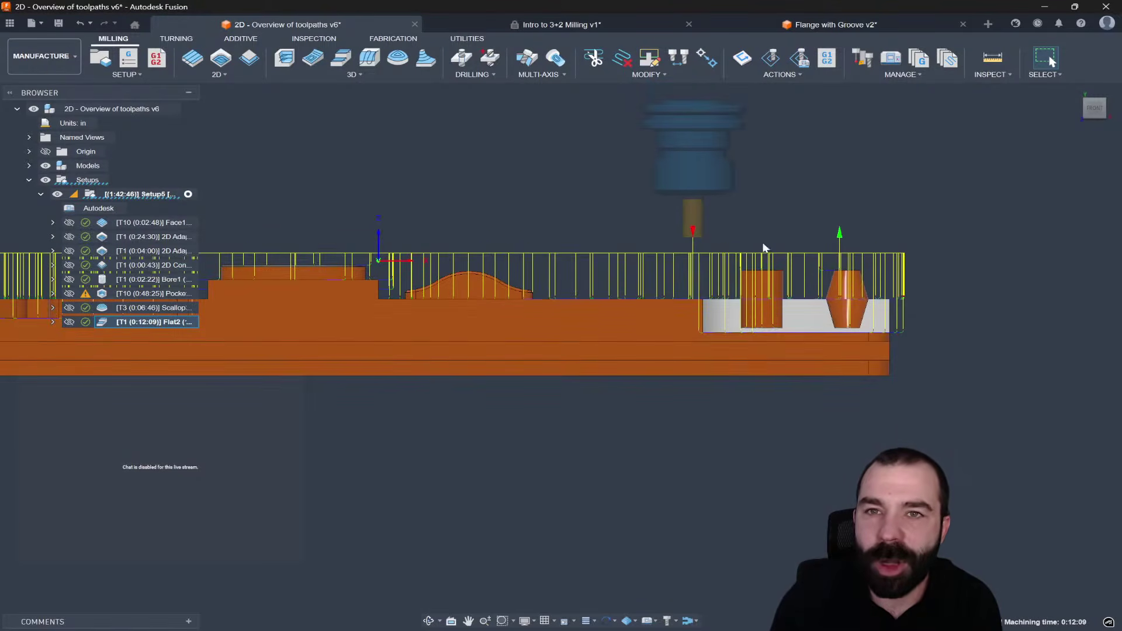
double_click(104, 320)
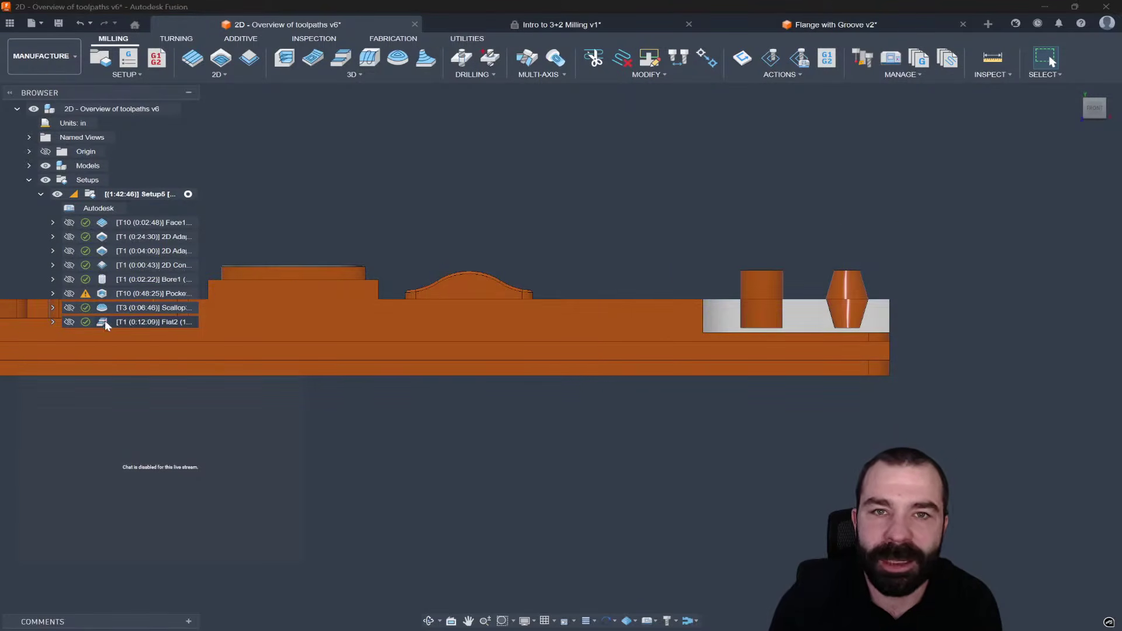
click(990, 156)
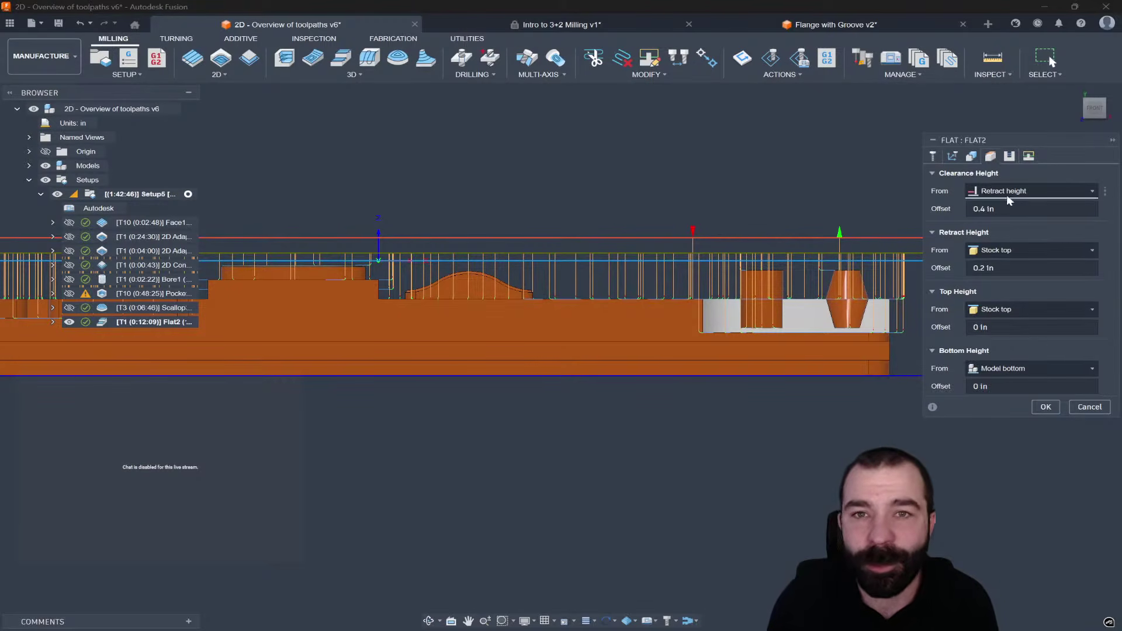
click(1029, 157)
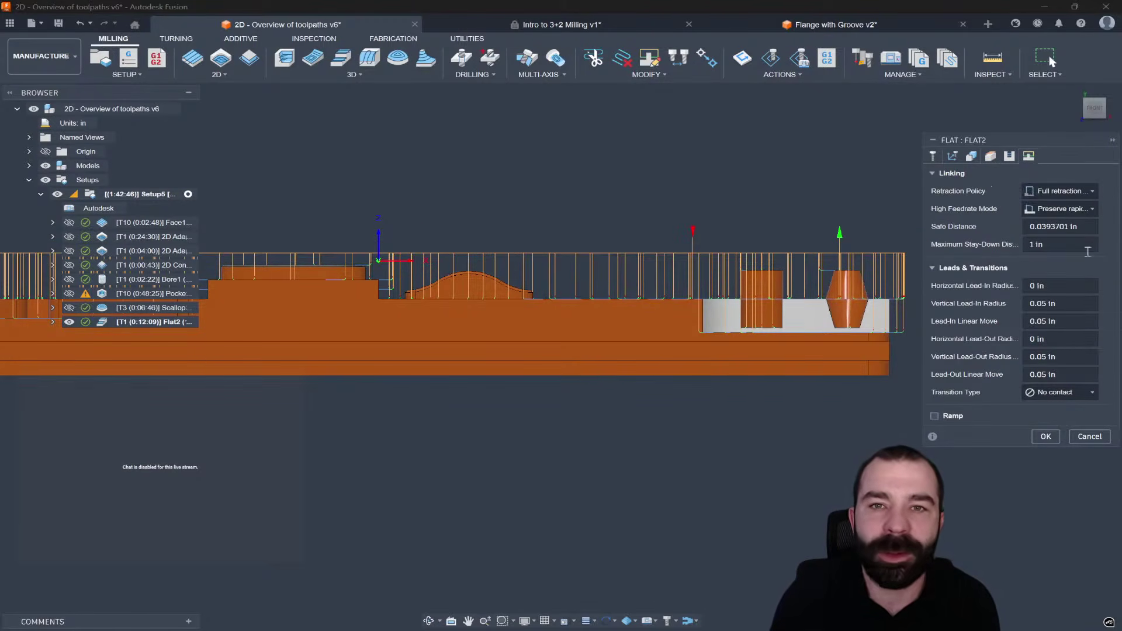
click(989, 156)
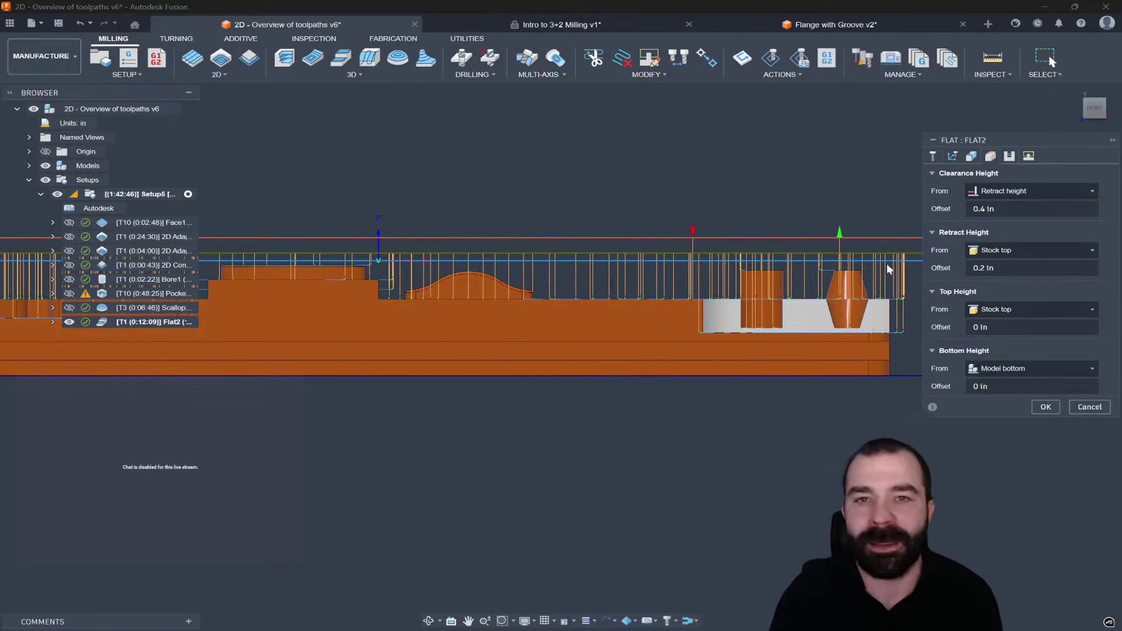
click(1088, 408)
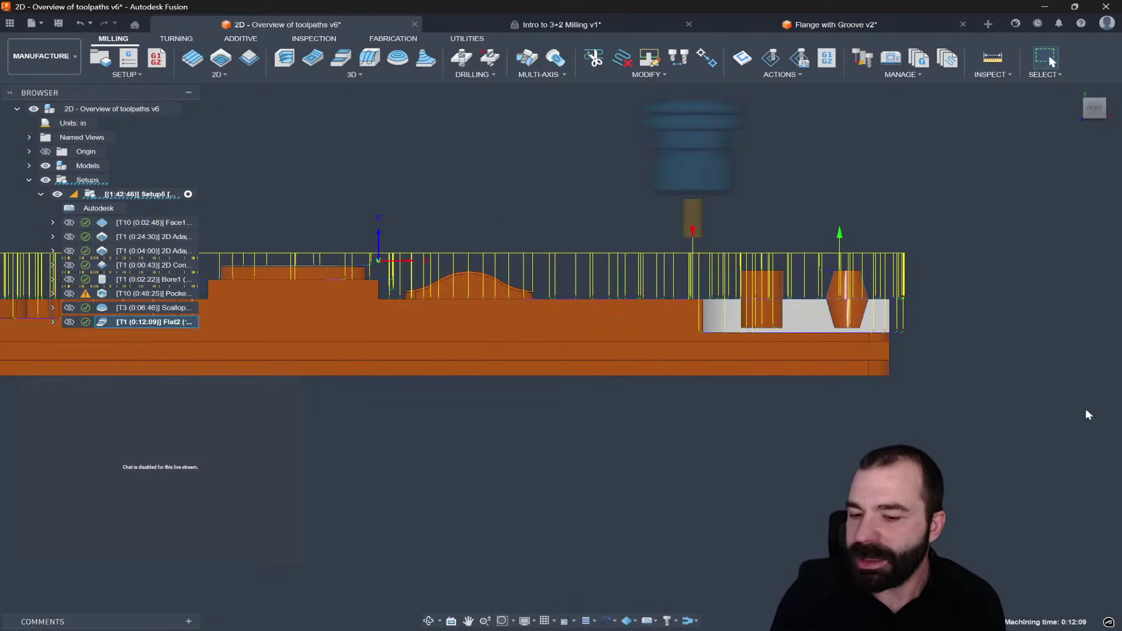
scroll(1022, 383, down, 2)
click(960, 415)
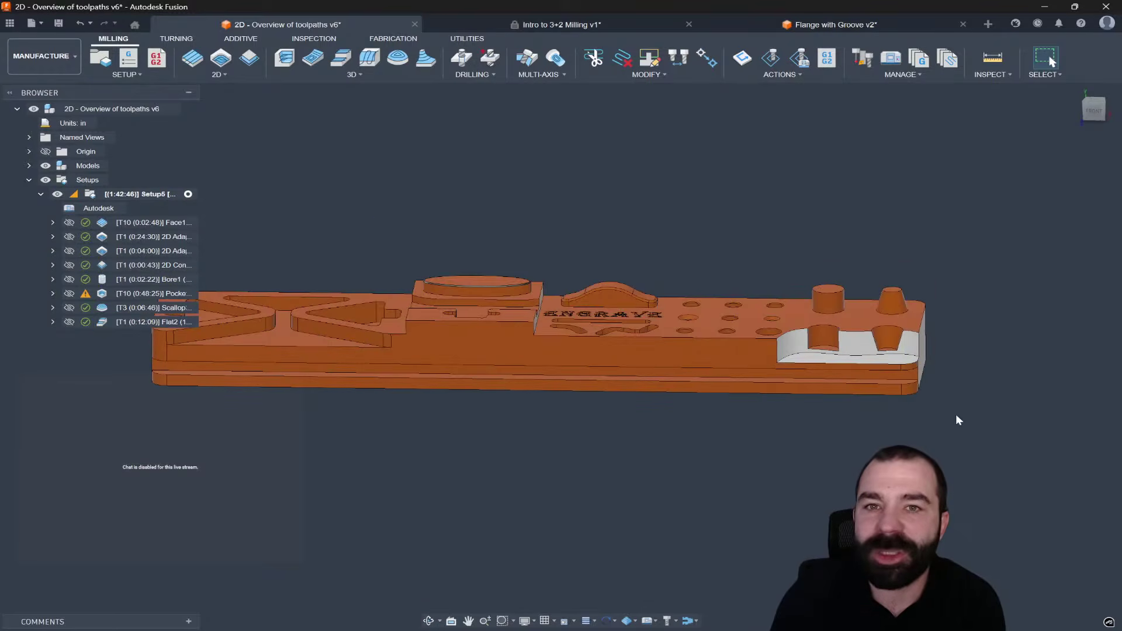
Step: Start a Drill operation for the part's holes and open the list of available tools
scroll(898, 312, up, 2)
shift+middle_drag(897, 312, 899, 337)
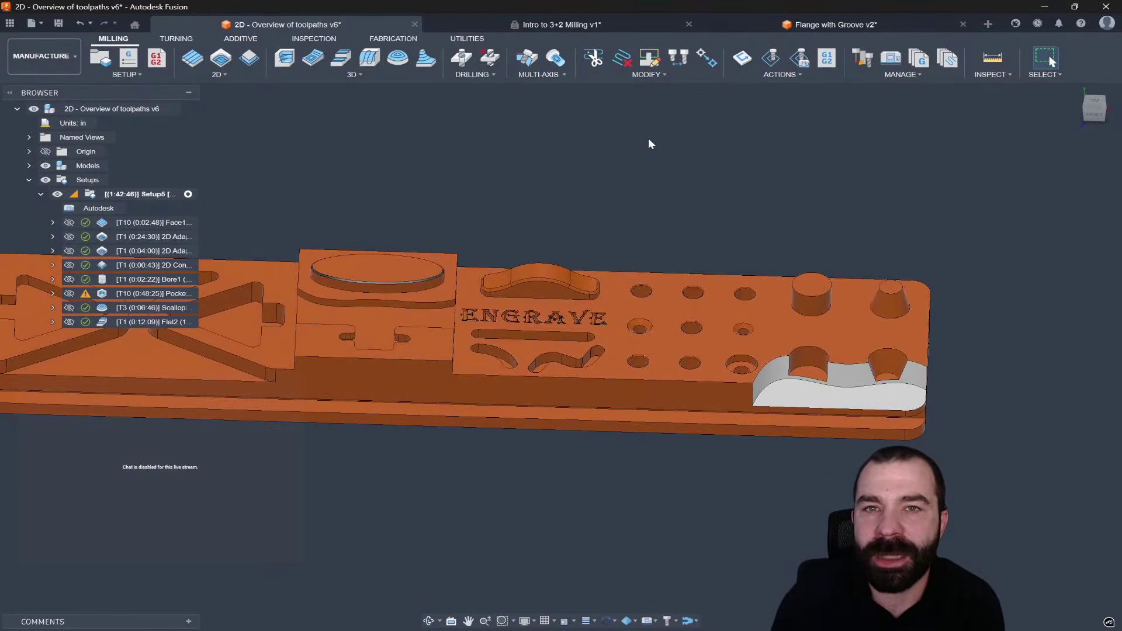
click(461, 59)
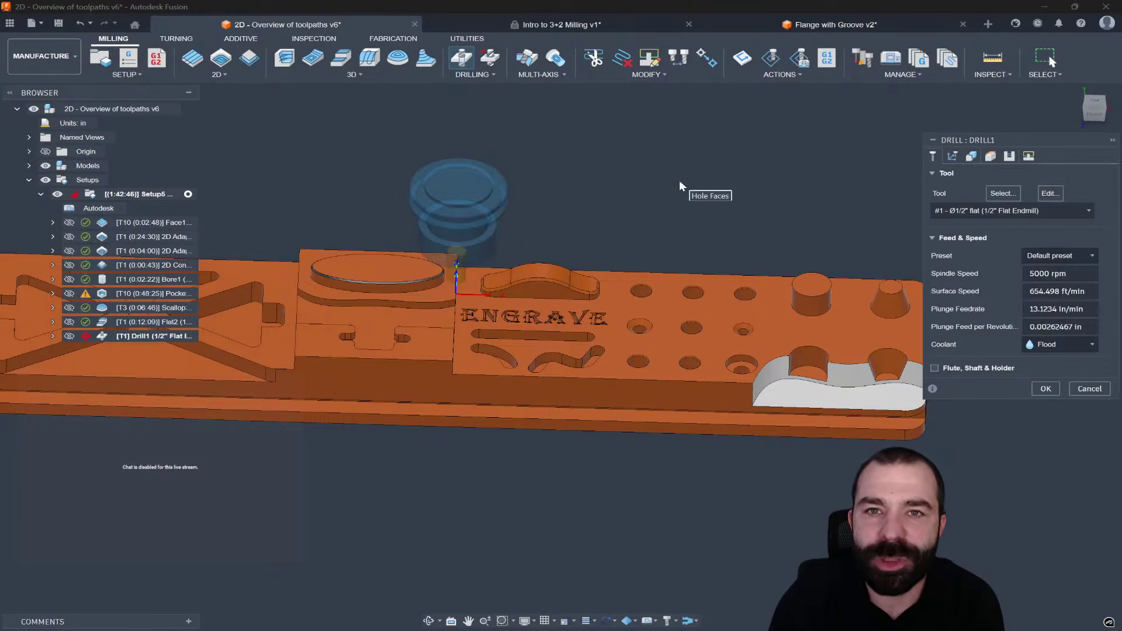
shift+middle_drag(724, 183, 721, 226)
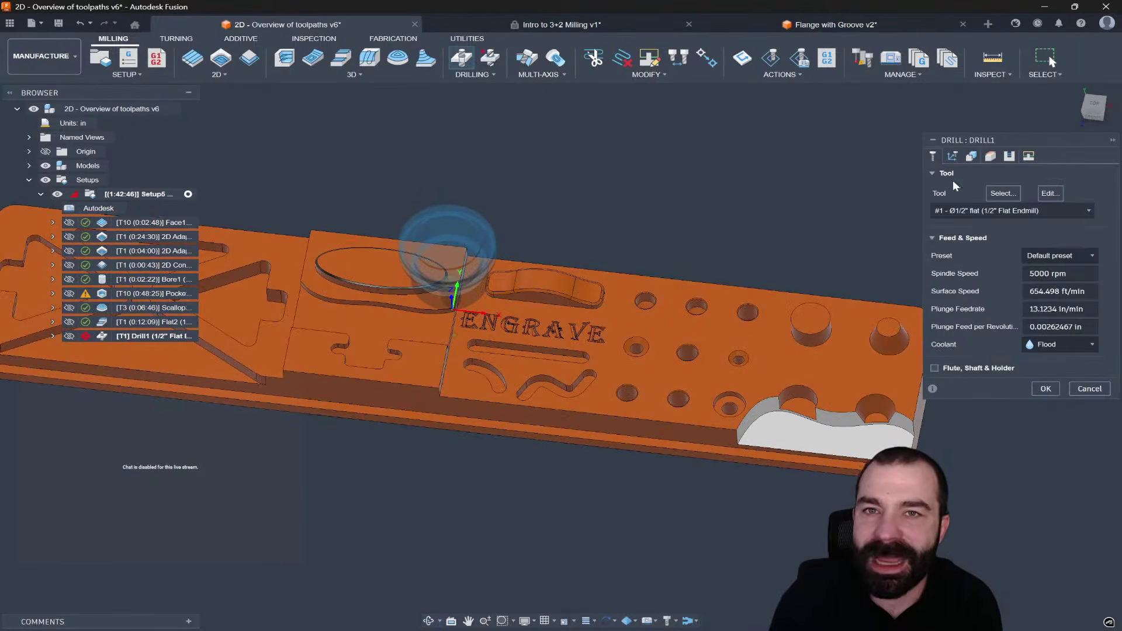
click(1010, 211)
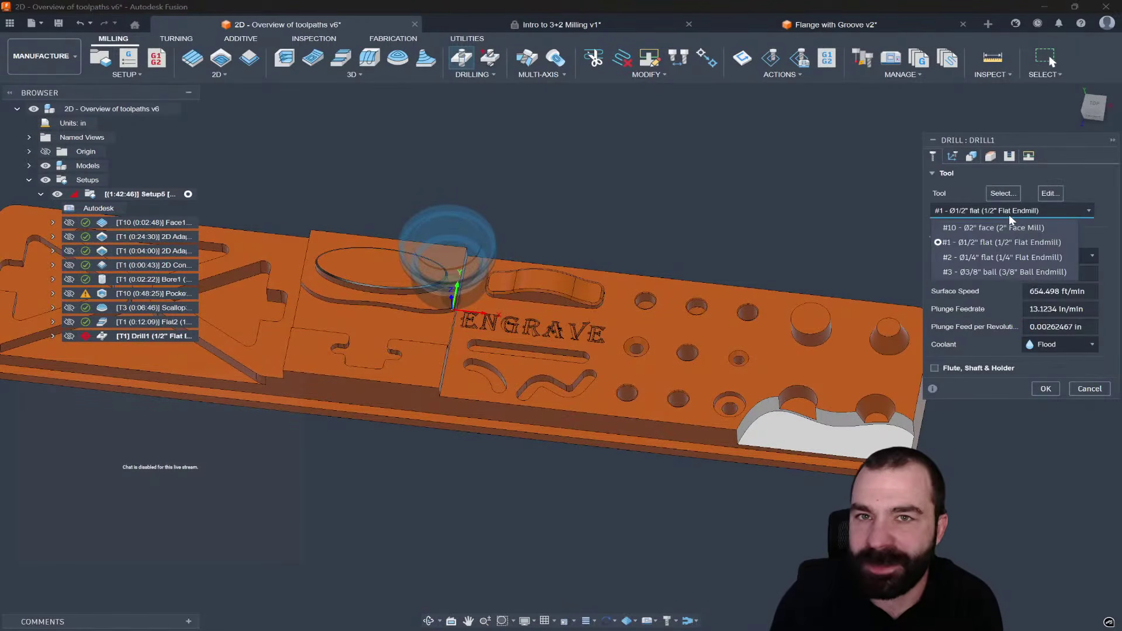
Step: Open the tool selection for the drilling operation and filter the Fusion Library to hole-making tools of type Drill
click(1004, 192)
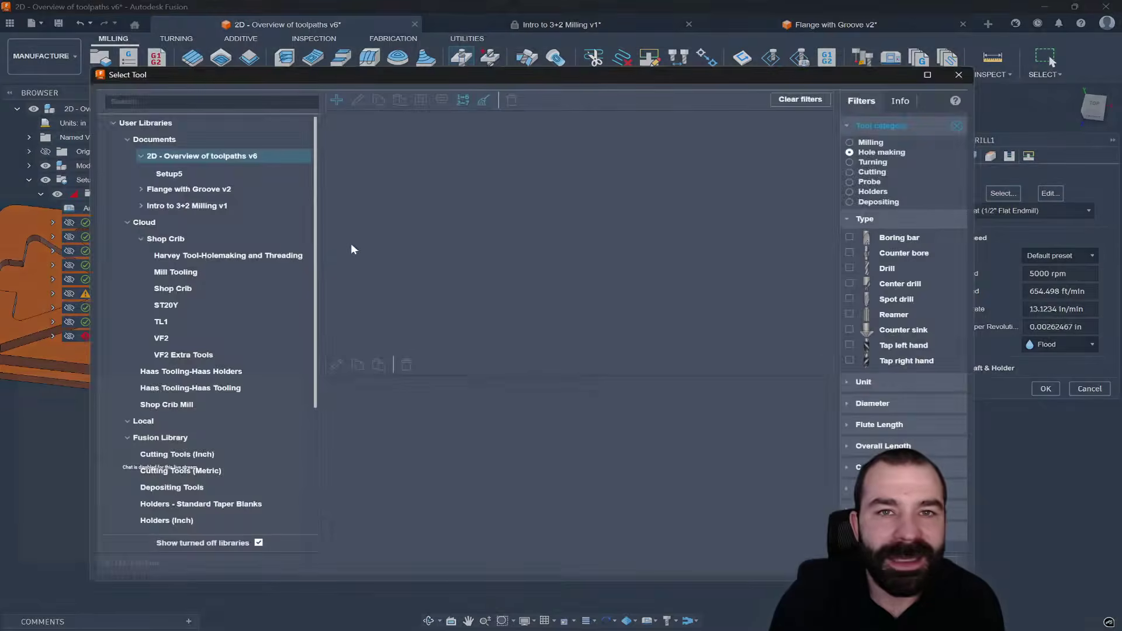
click(196, 437)
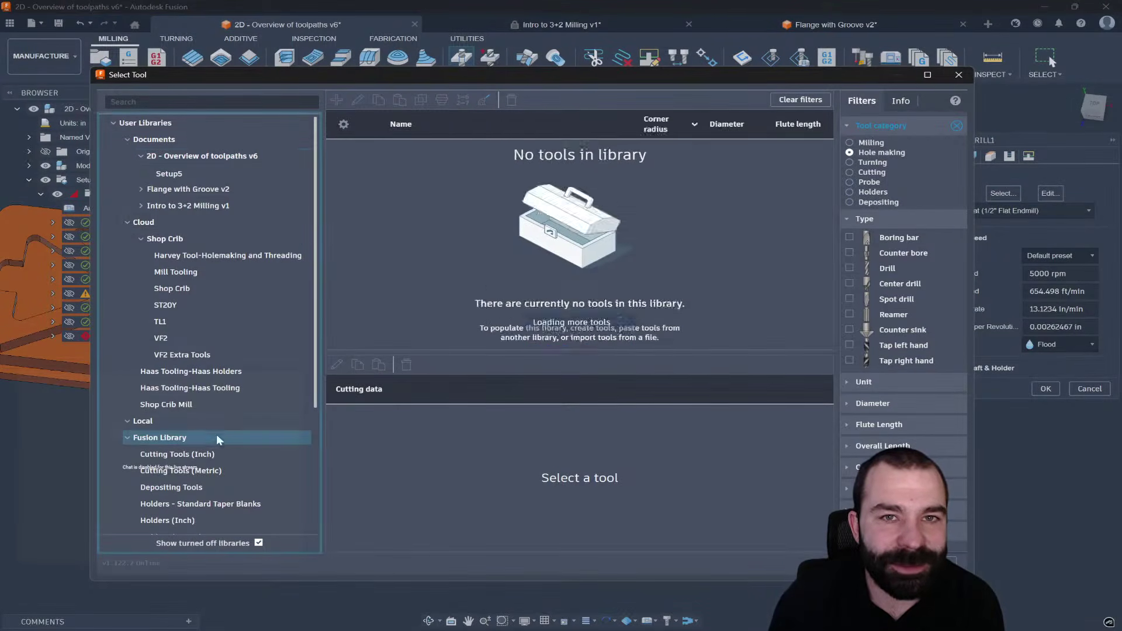
click(888, 268)
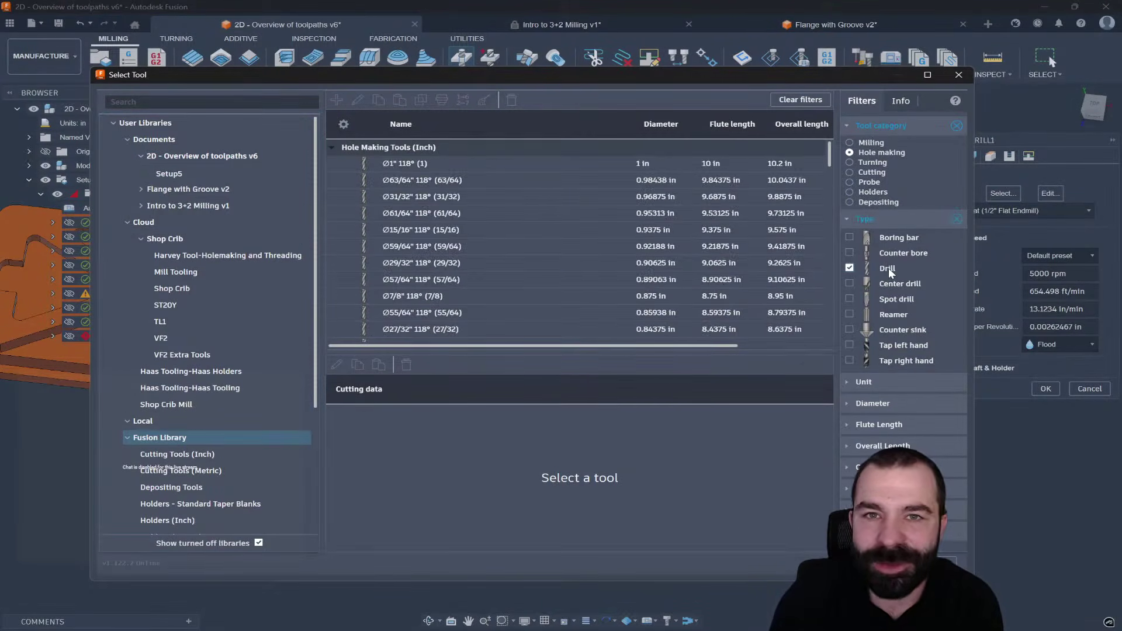
right_click(153, 437)
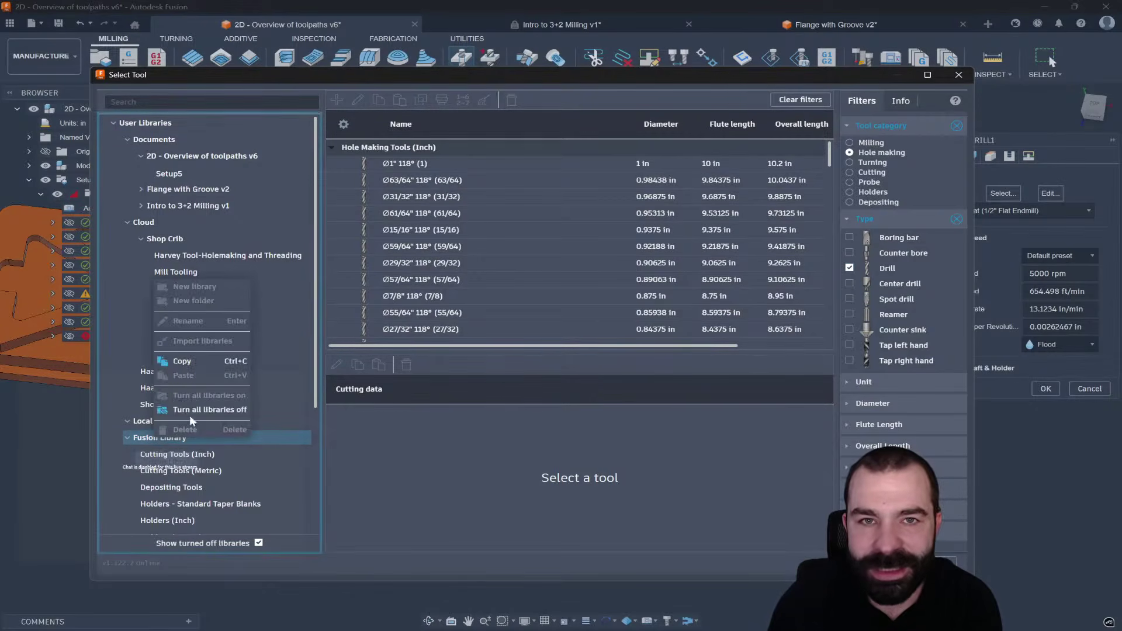
click(362, 441)
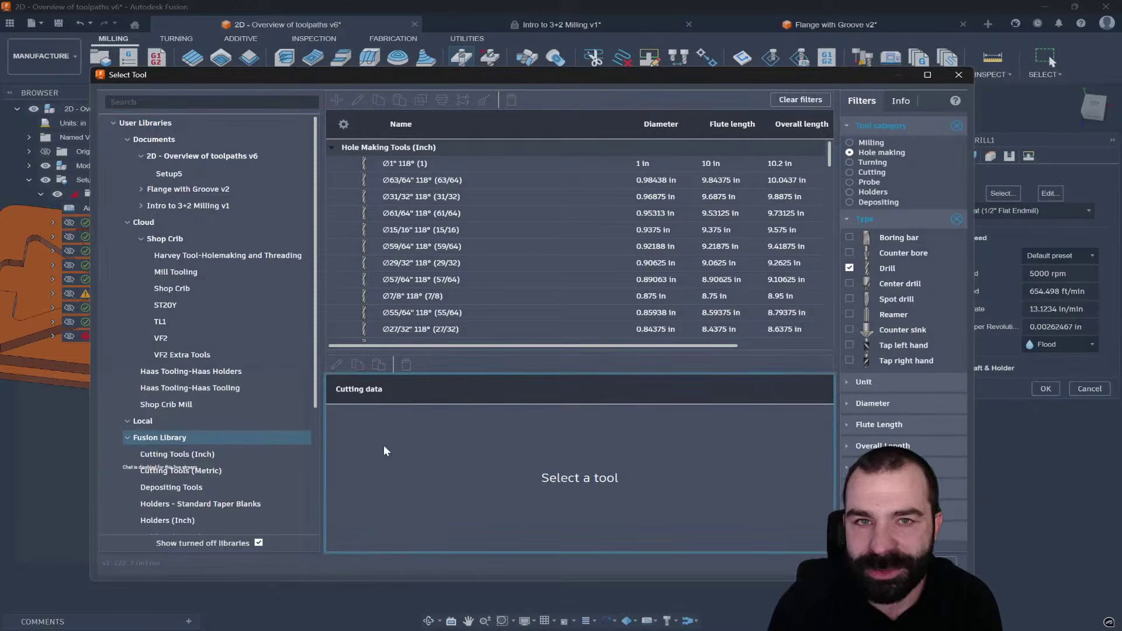
Step: Select the Ø1/4" 118° (1/4) drill with the Aluminum - Drilling cutting data preset for the operation
scroll(675, 224, down, 6)
scroll(528, 233, down, 2)
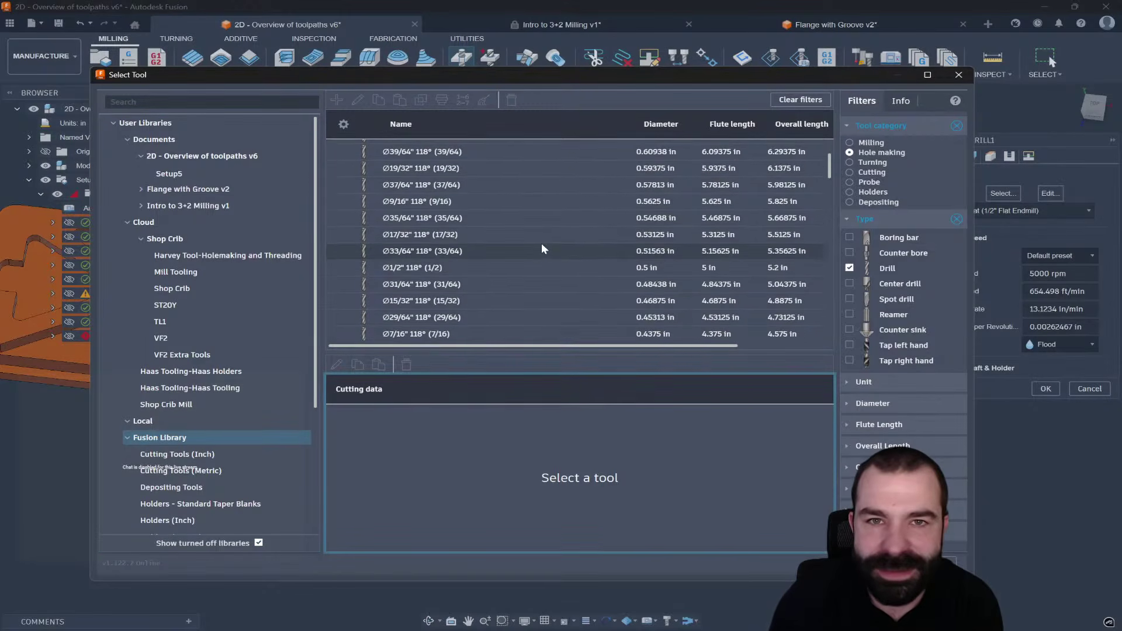
scroll(674, 241, down, 12)
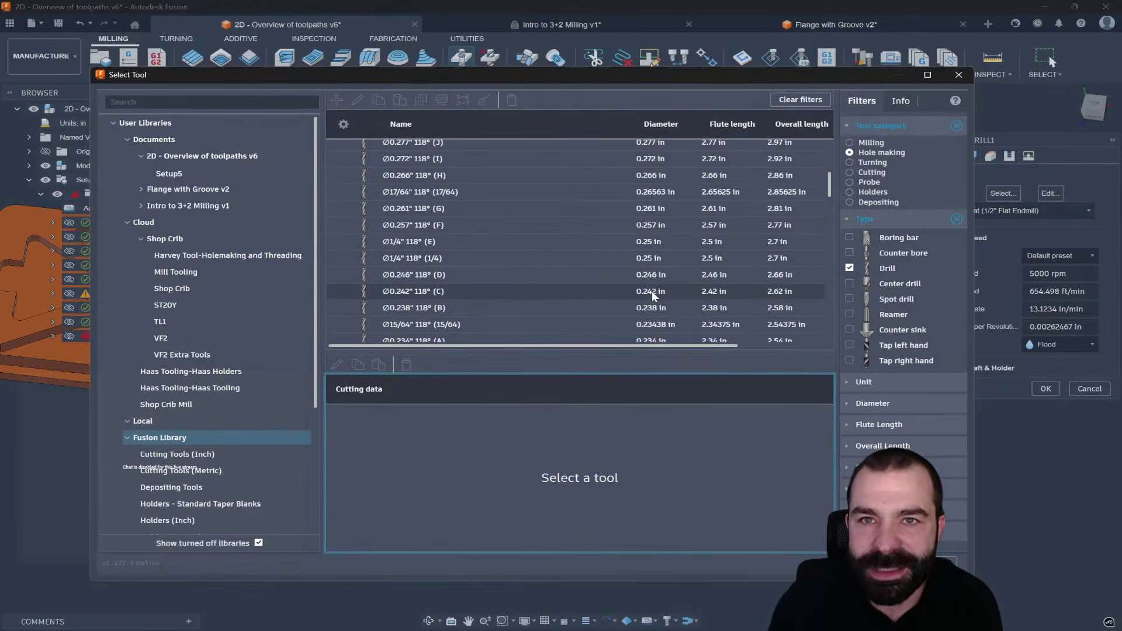
click(654, 259)
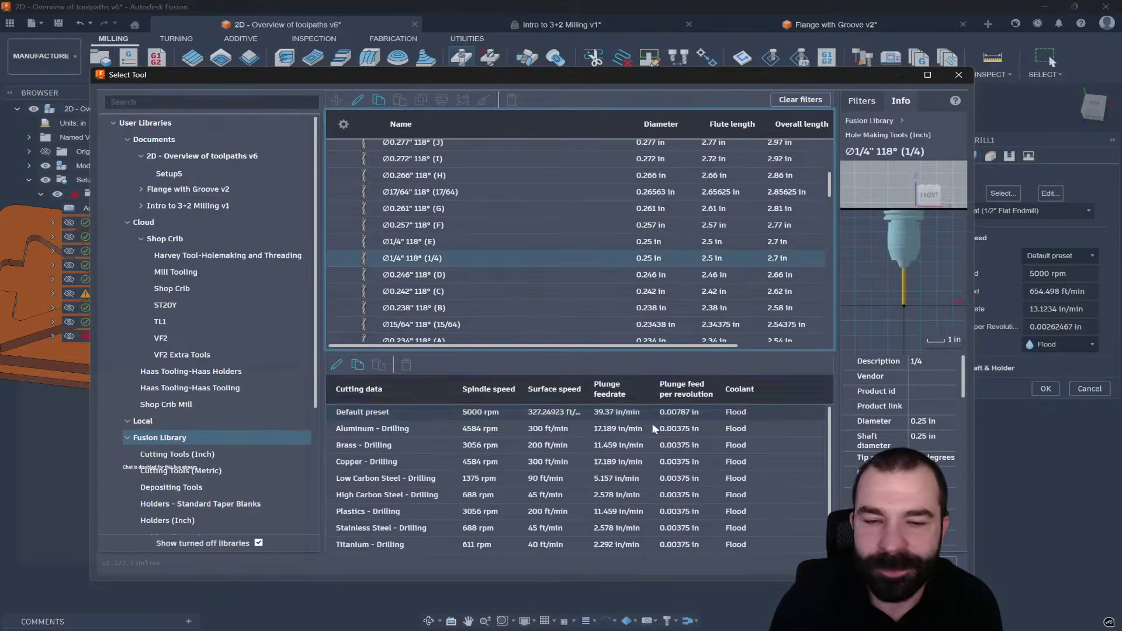
click(467, 428)
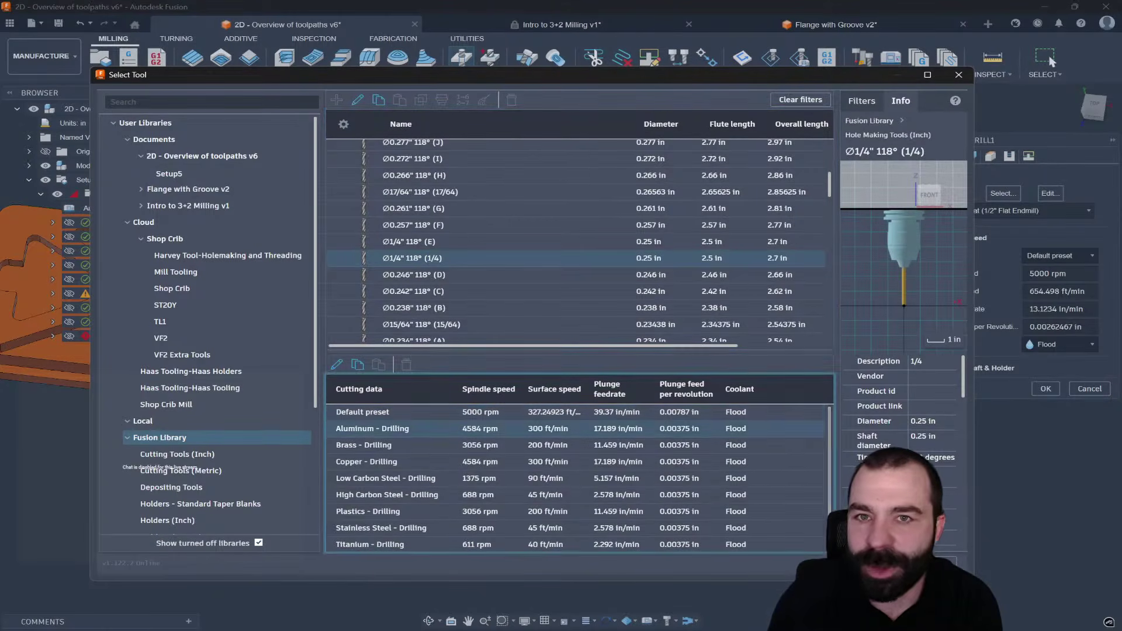
click(899, 563)
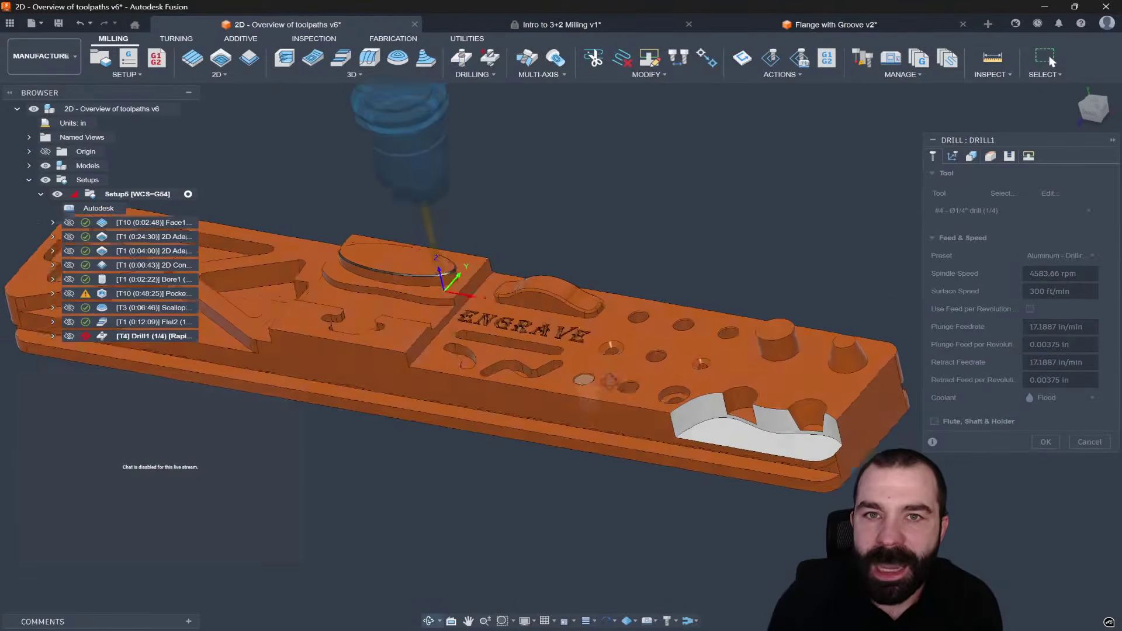
Step: Select the lower bore face of the countersunk hole beside the ENGRAVE text as the hole to drill
scroll(631, 369, up, 2)
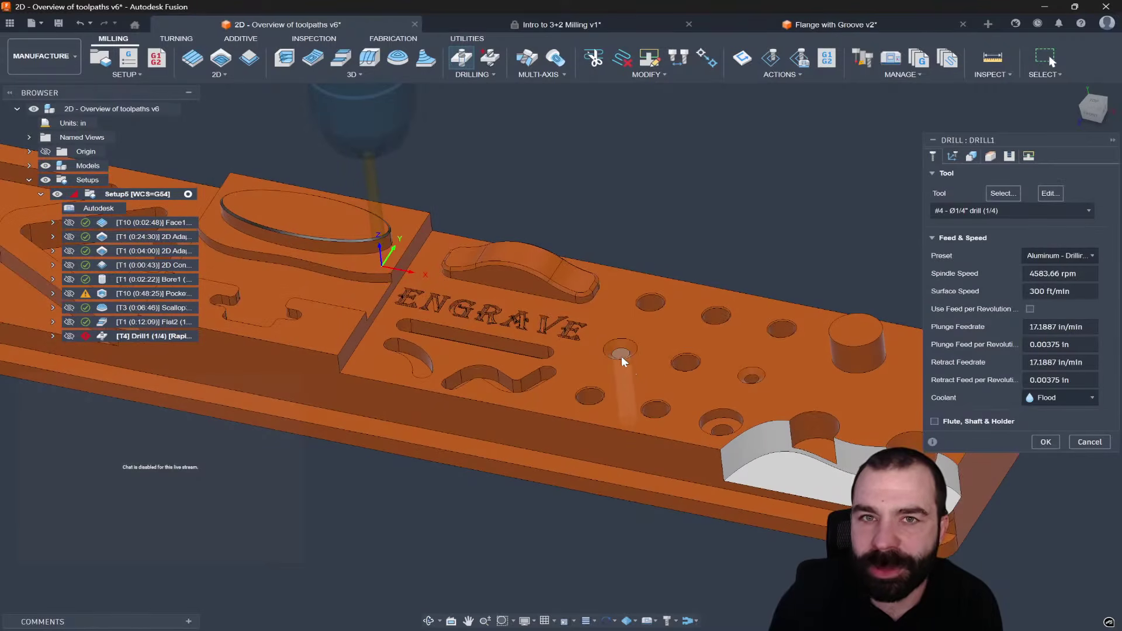
click(619, 352)
shift+middle_drag(646, 409, 648, 393)
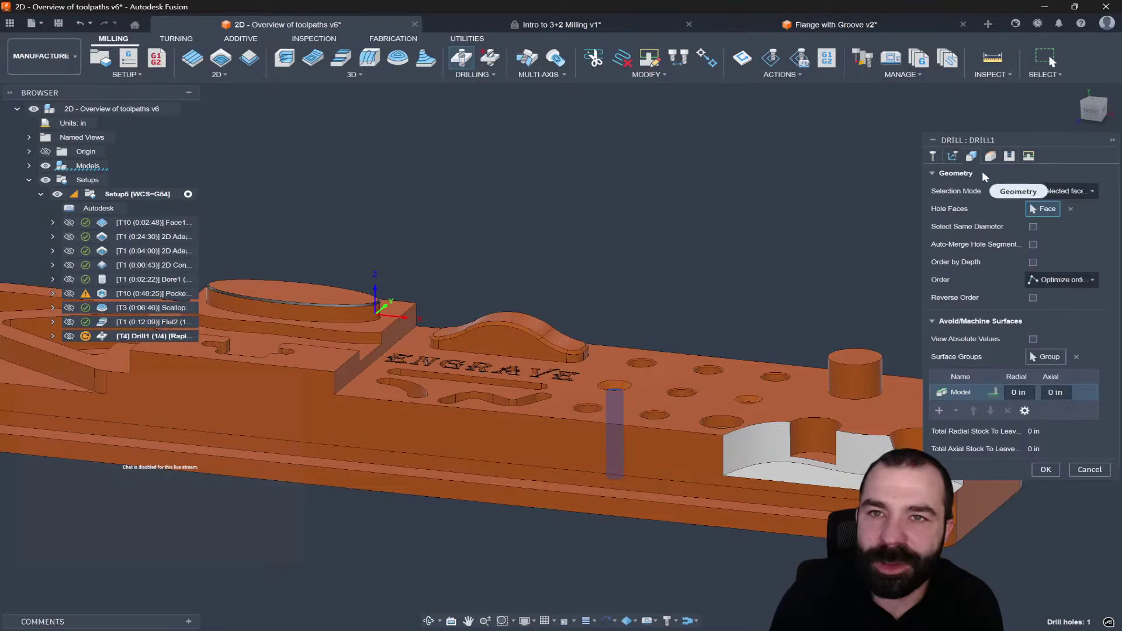
Step: Enable Drill Tip Through Bottom for the drilling operation and set the break-through depth to 0.05 in
click(990, 156)
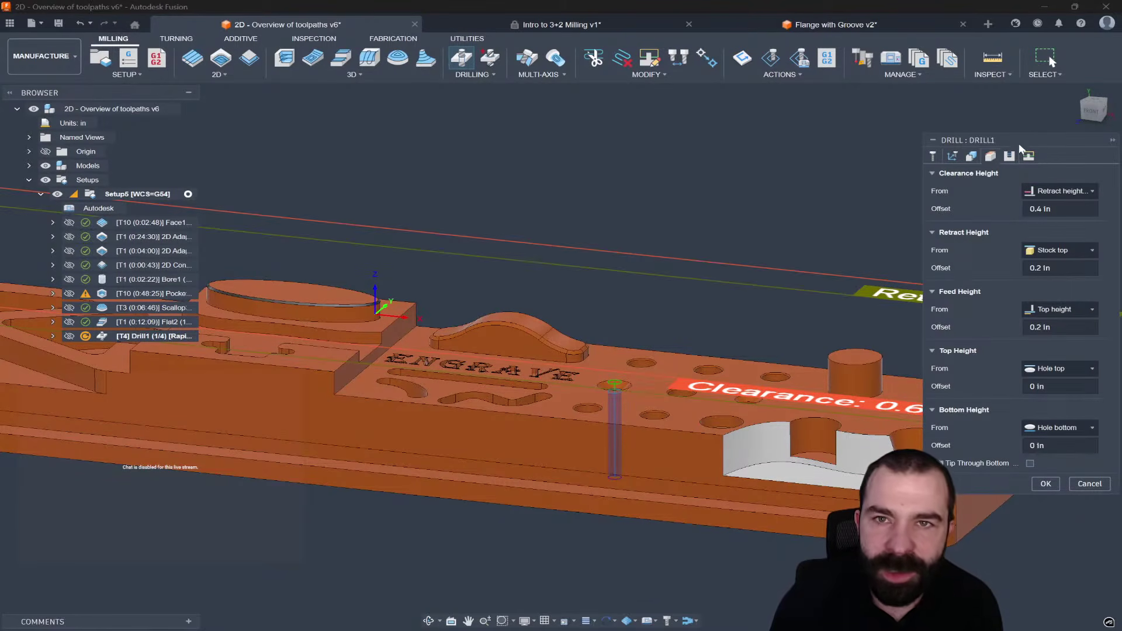
click(1092, 111)
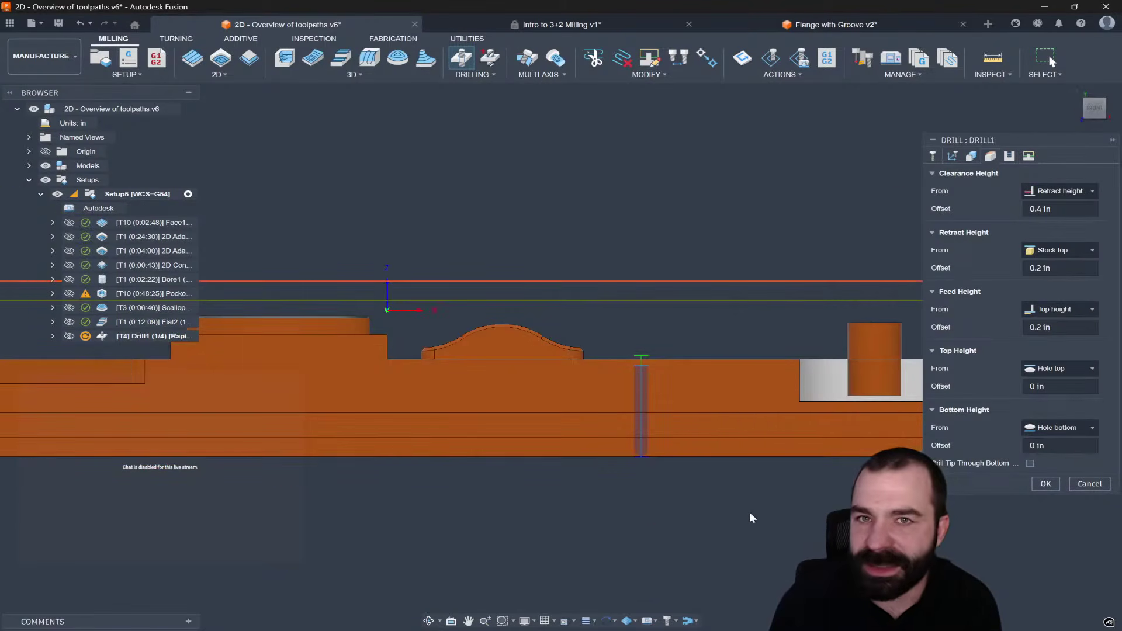
scroll(748, 511, up, 4)
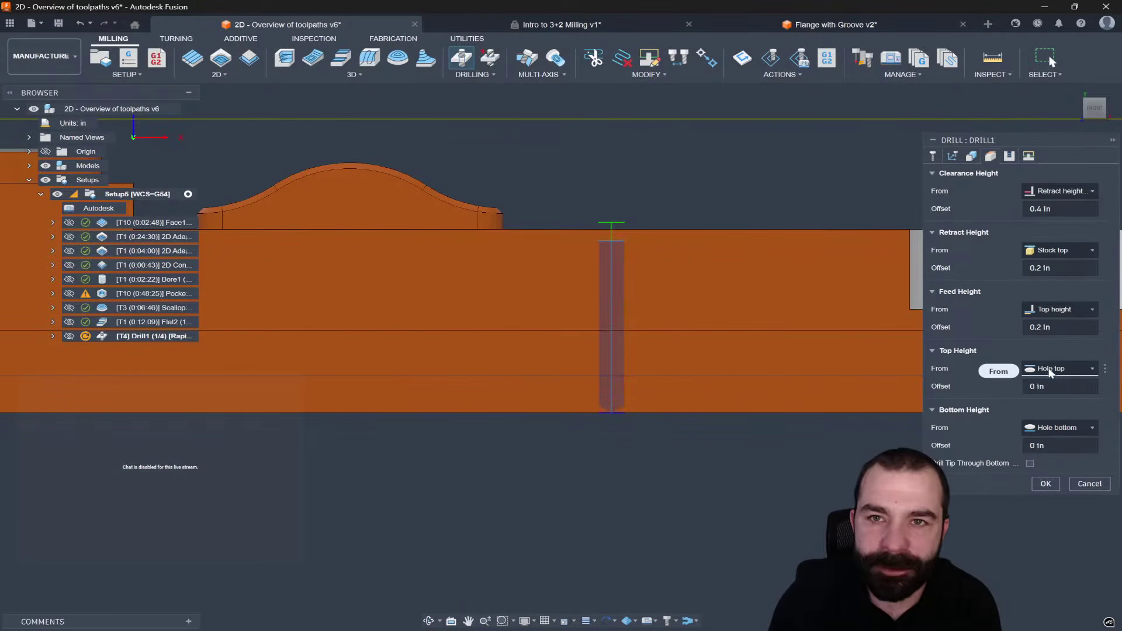
shift+middle_drag(777, 444, 583, 411)
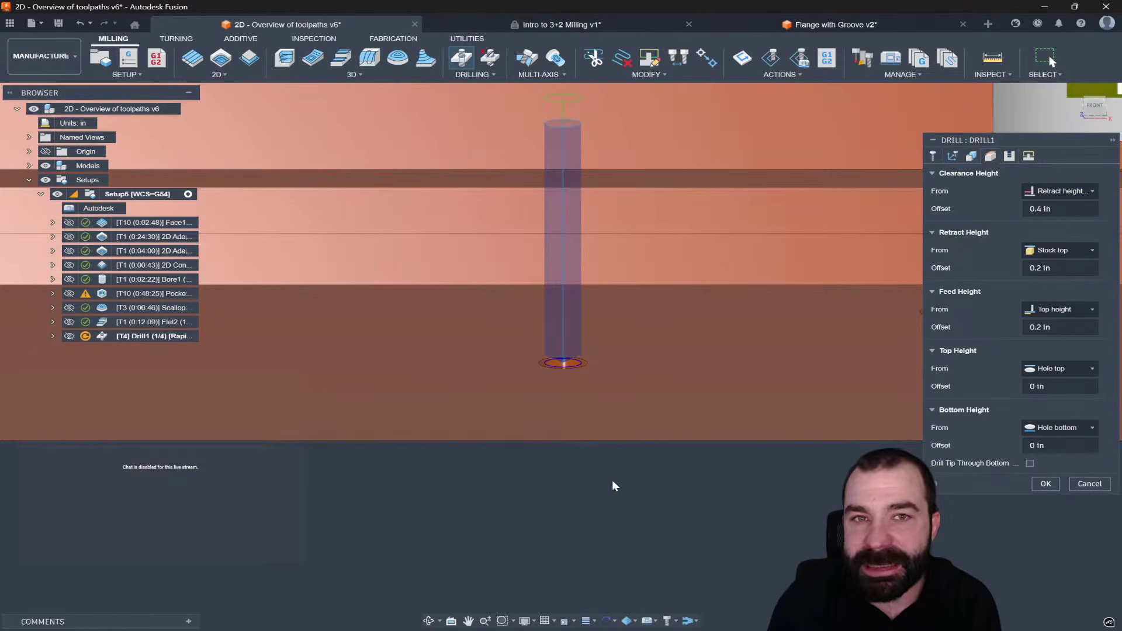
click(1028, 464)
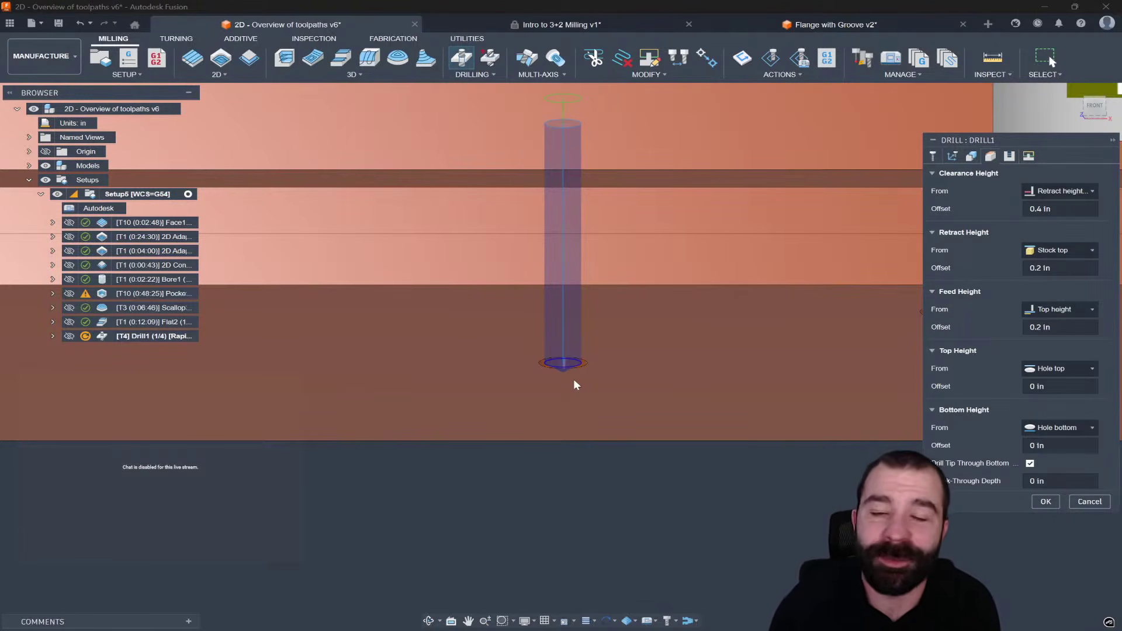
click(1034, 480)
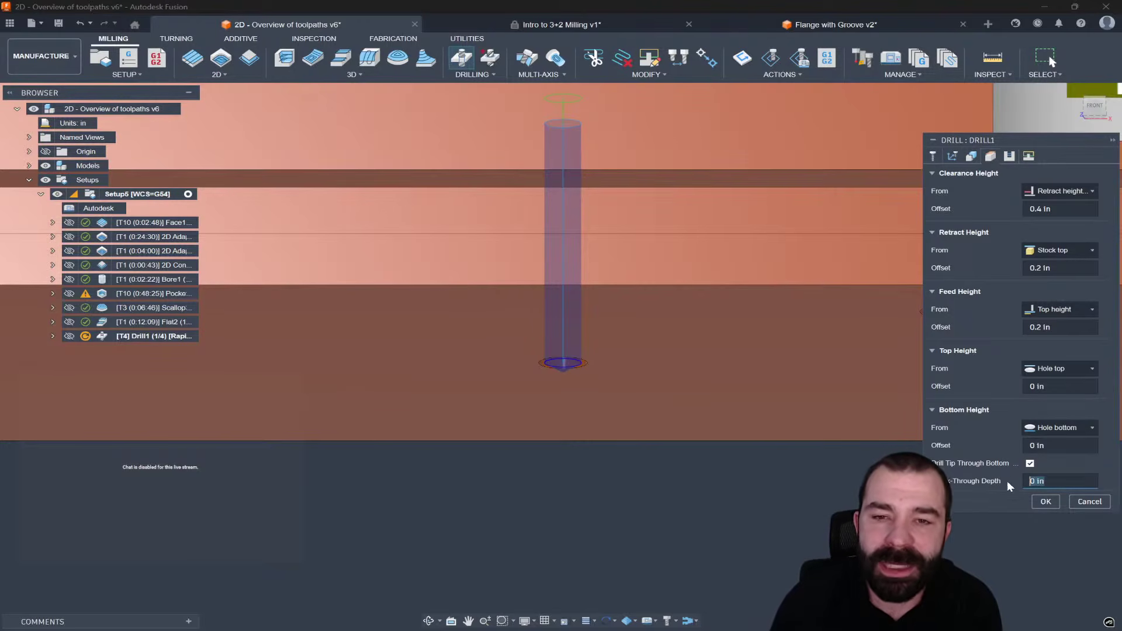
text(.)
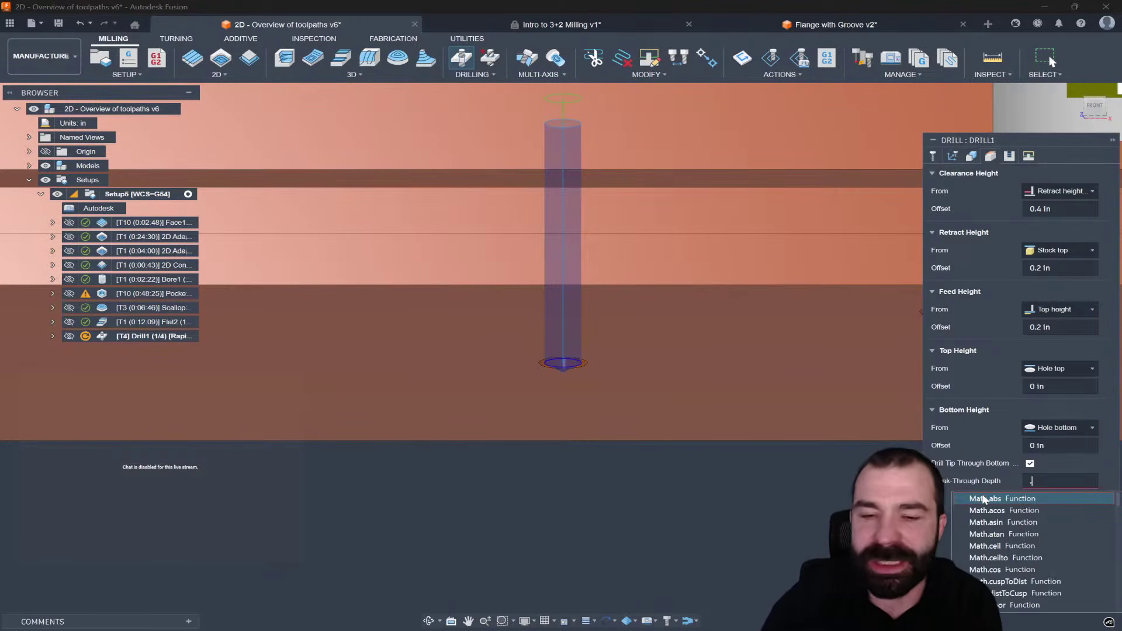
text(05)
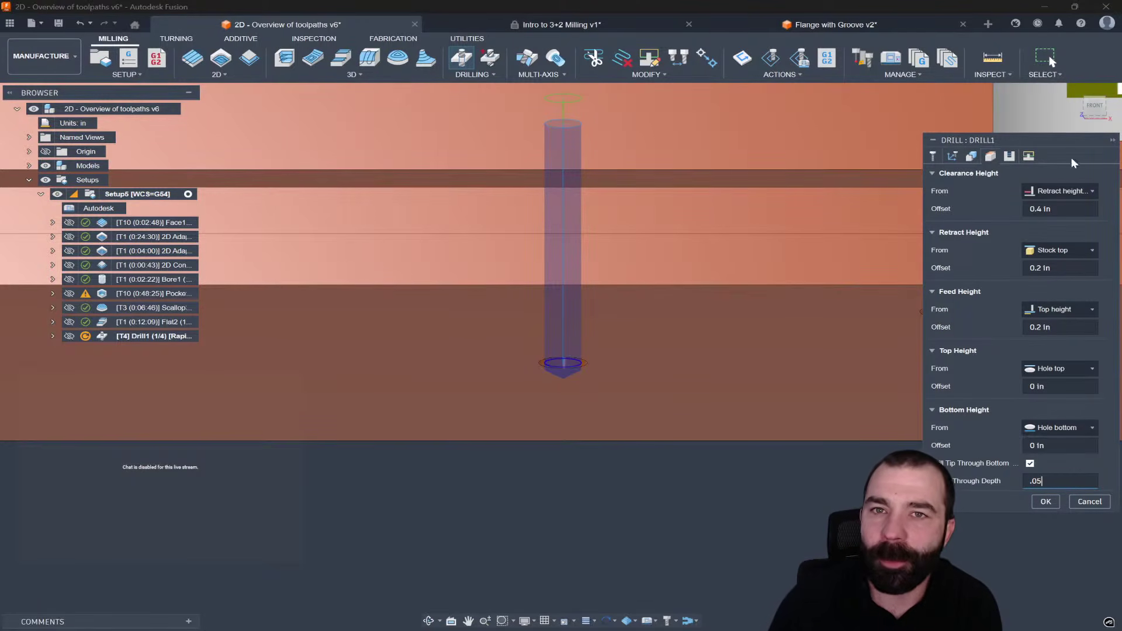
Step: Change the viewport environment to Photo Booth
scroll(591, 434, down, 2)
scroll(592, 437, down, 2)
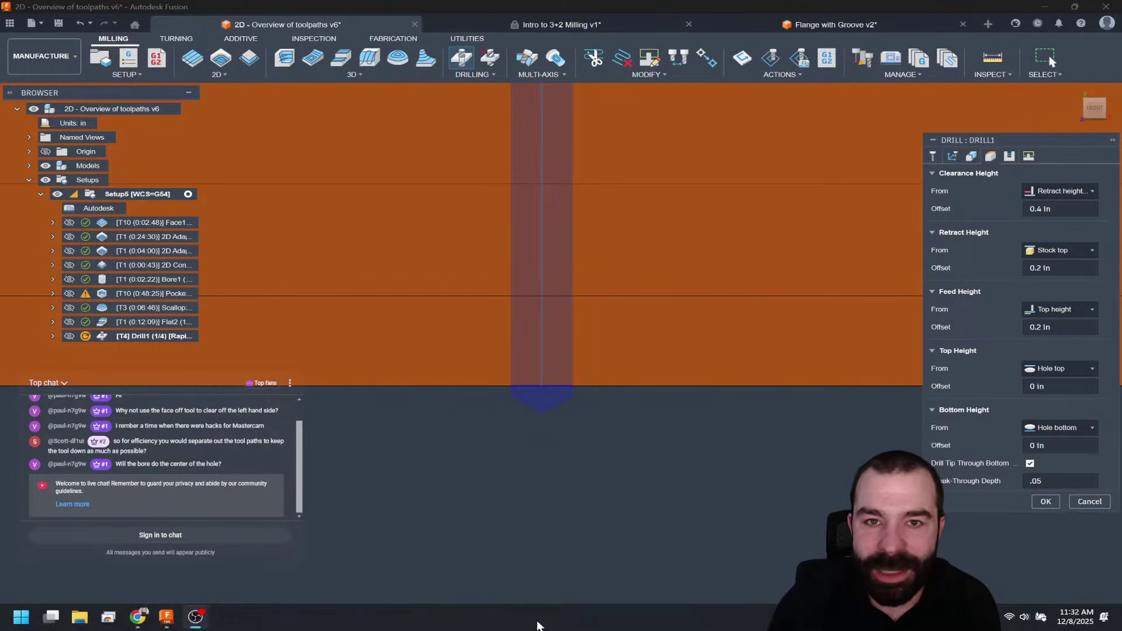
click(525, 620)
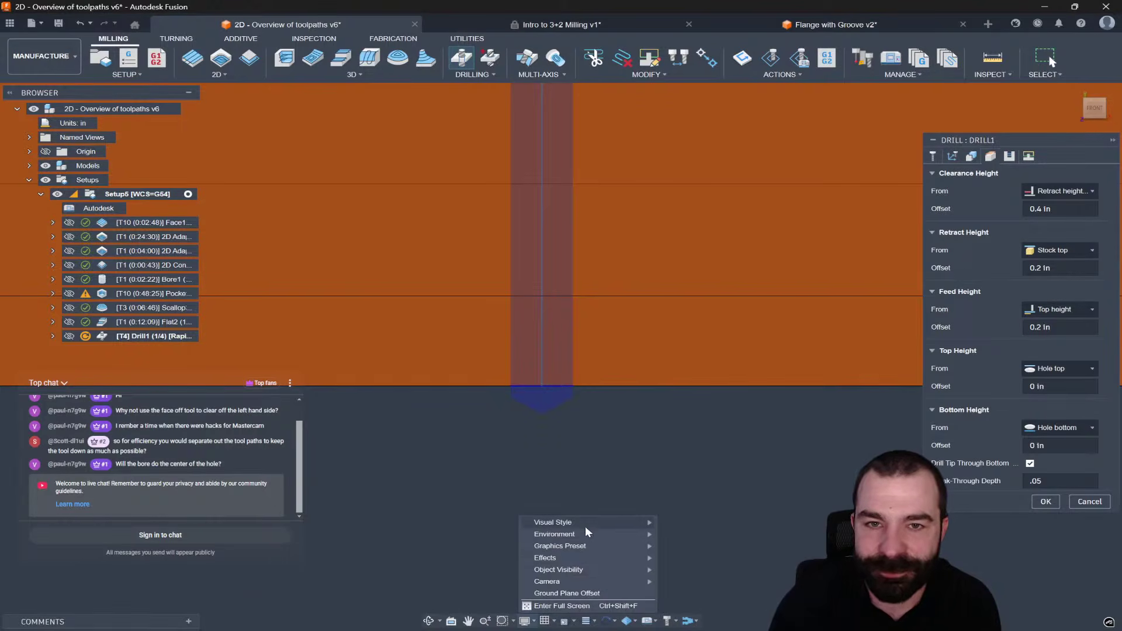
mouse_move(630, 522)
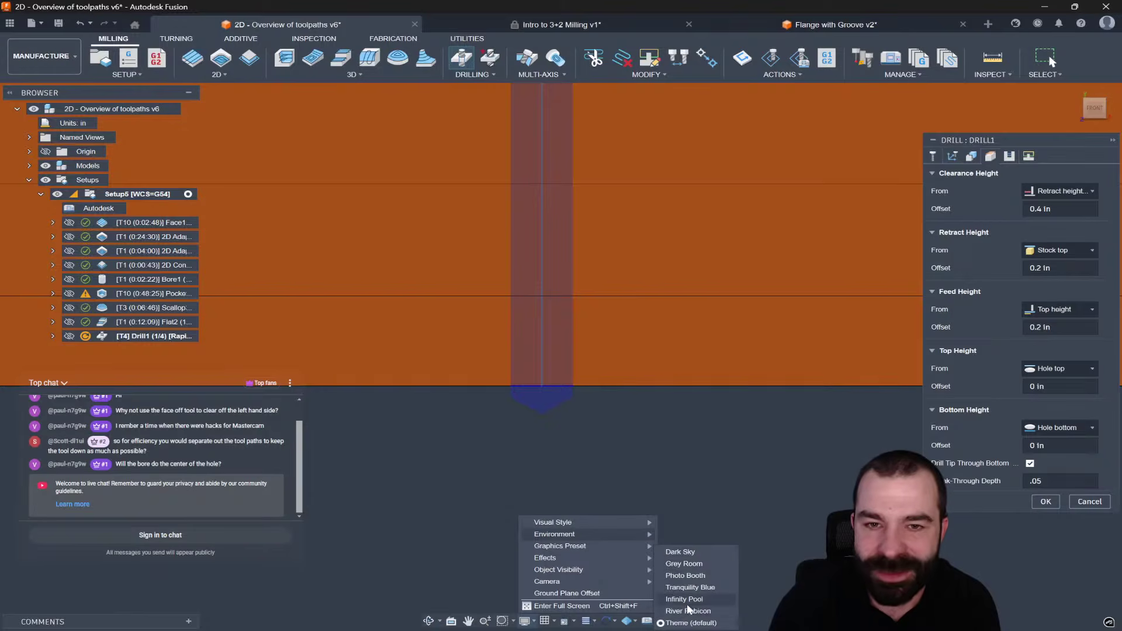
click(693, 577)
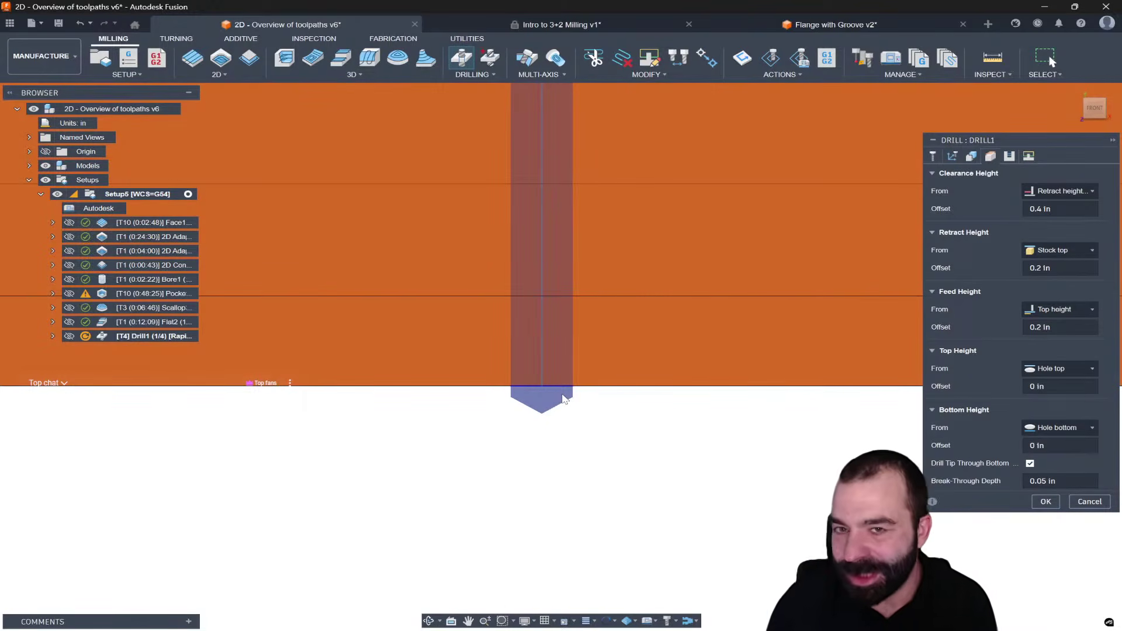
Step: Try drilling through with Drill Tip Through Bottom disabled and a bottom height offset of -0.150 in
scroll(476, 476, down, 3)
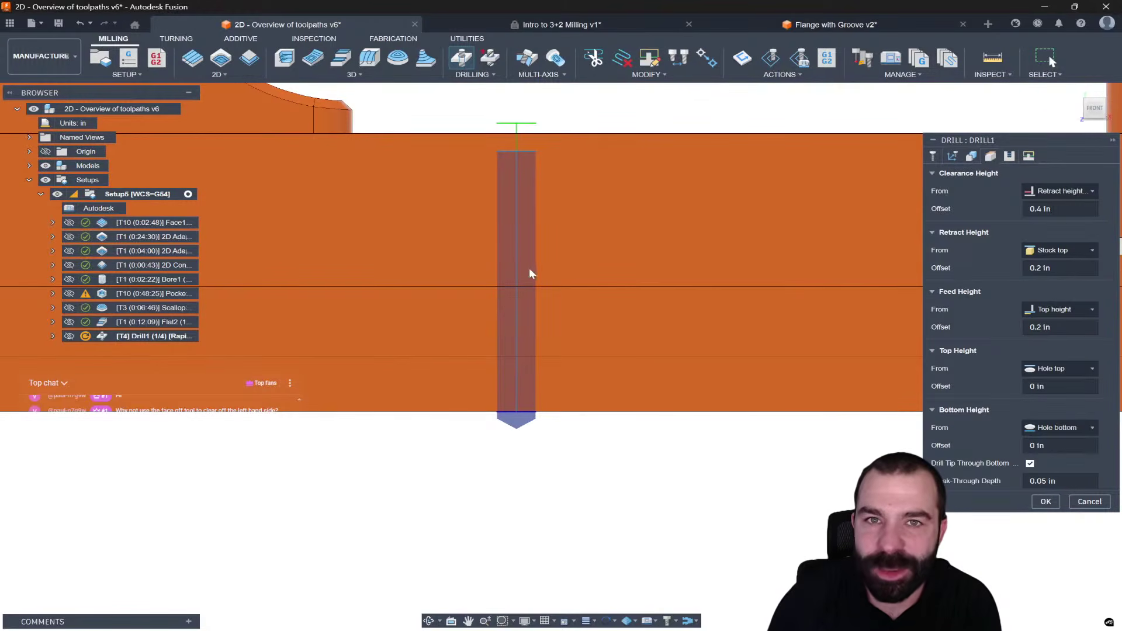
shift+middle_drag(515, 178, 515, 195)
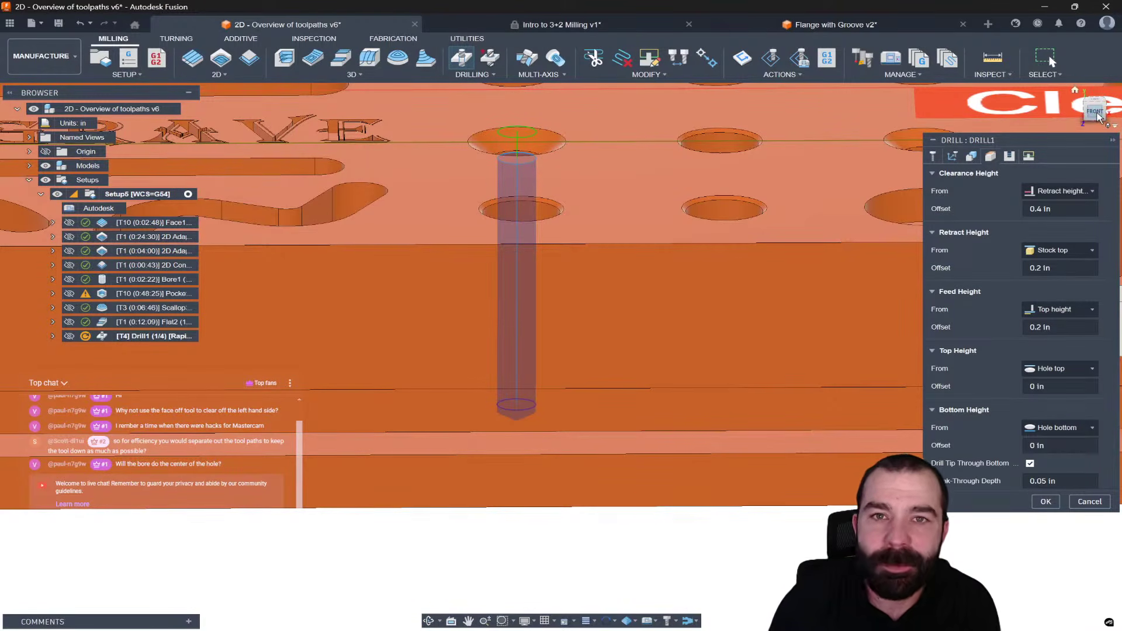
shift+middle_drag(642, 280, 634, 314)
scroll(531, 408, up, 3)
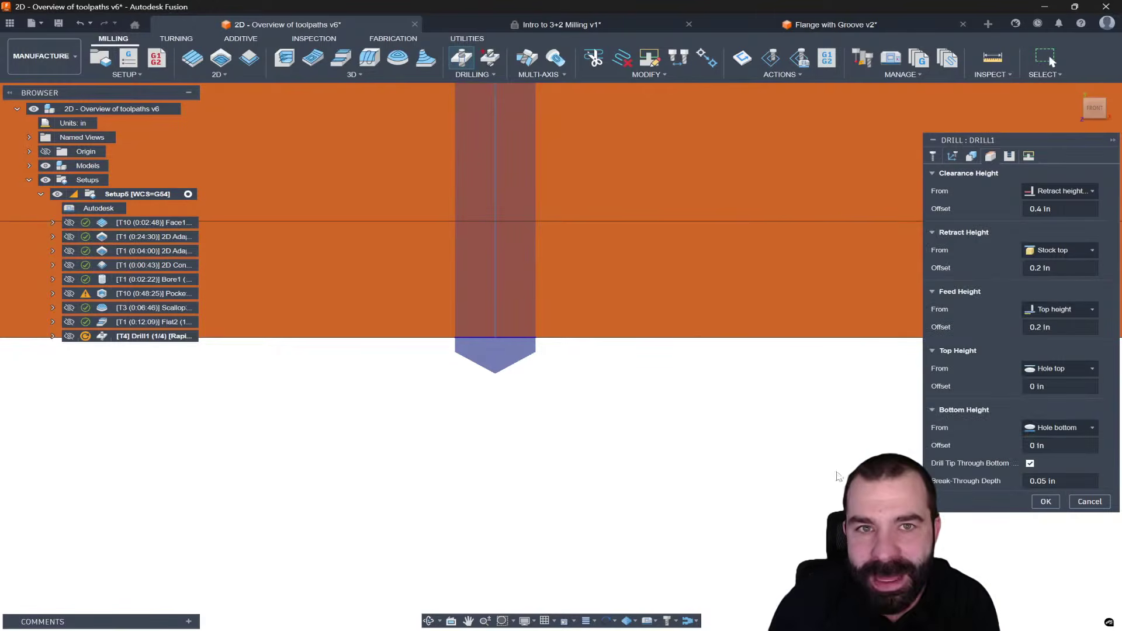
click(1029, 463)
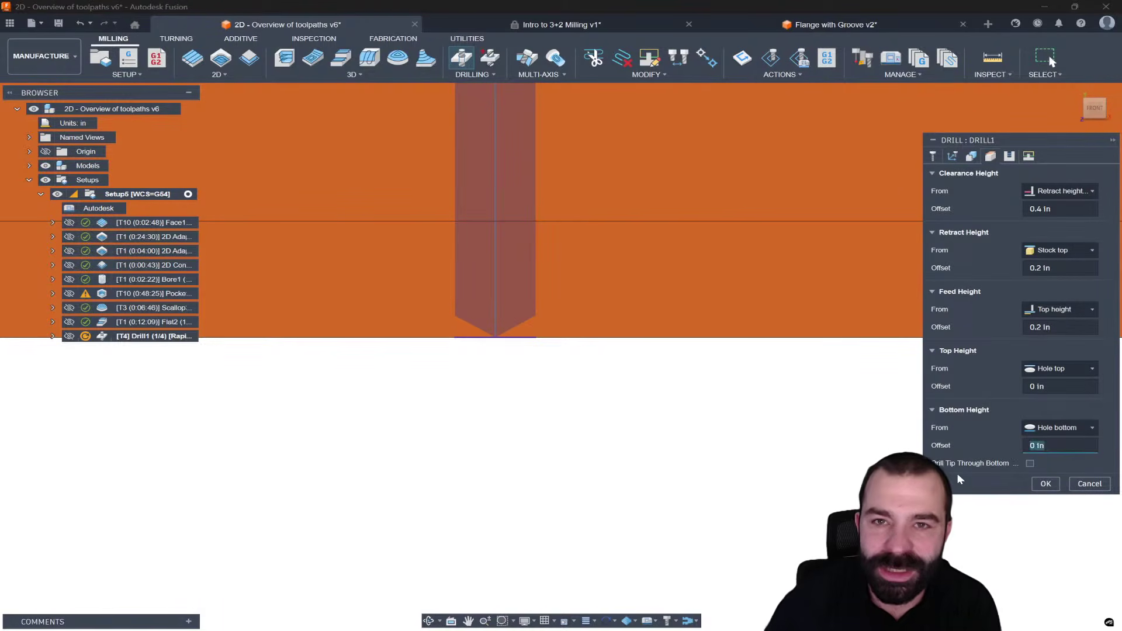
text(-.1)
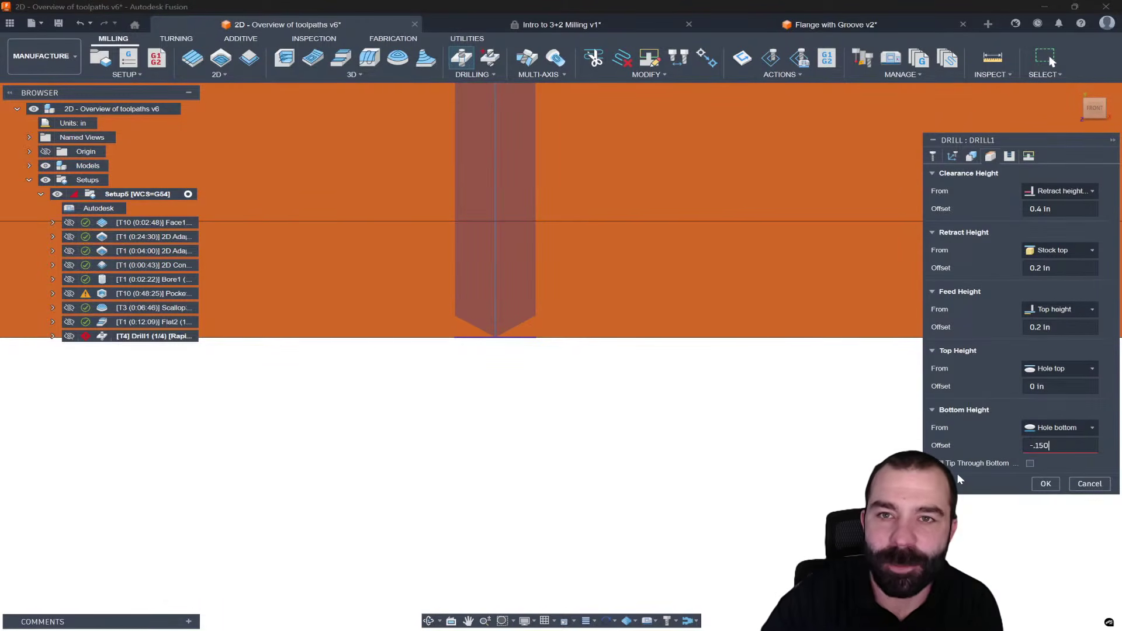
text(50)
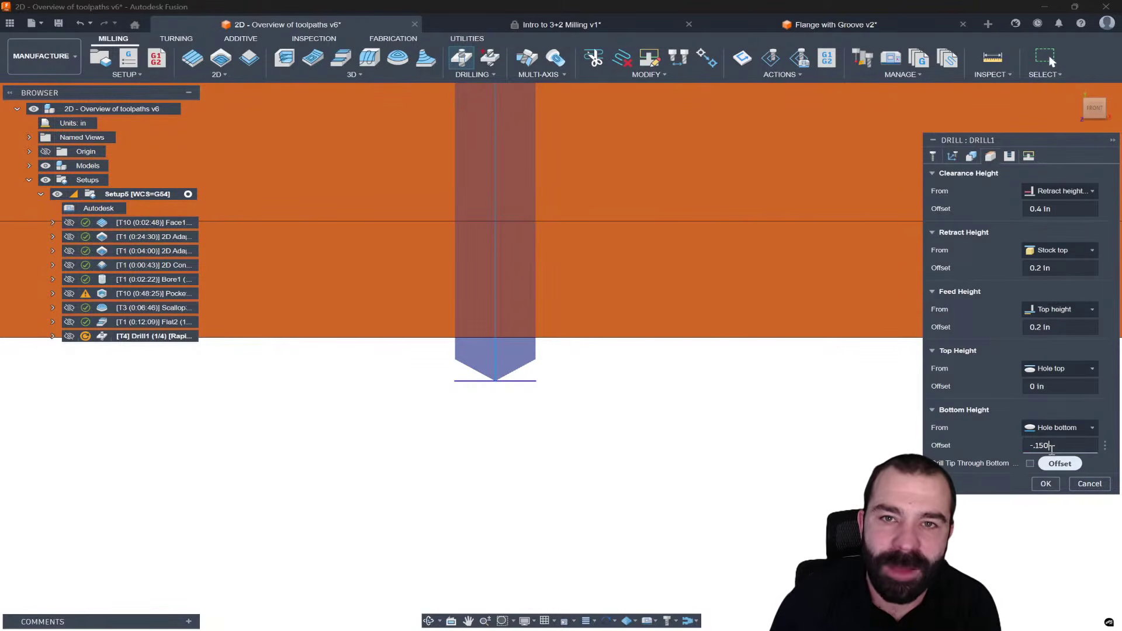
Step: Reset the bottom height offset to 0 in, re-enable Drill Tip Through Bottom, and generate the drilling toolpath
drag(1051, 446, 986, 447)
text(0)
click(1029, 463)
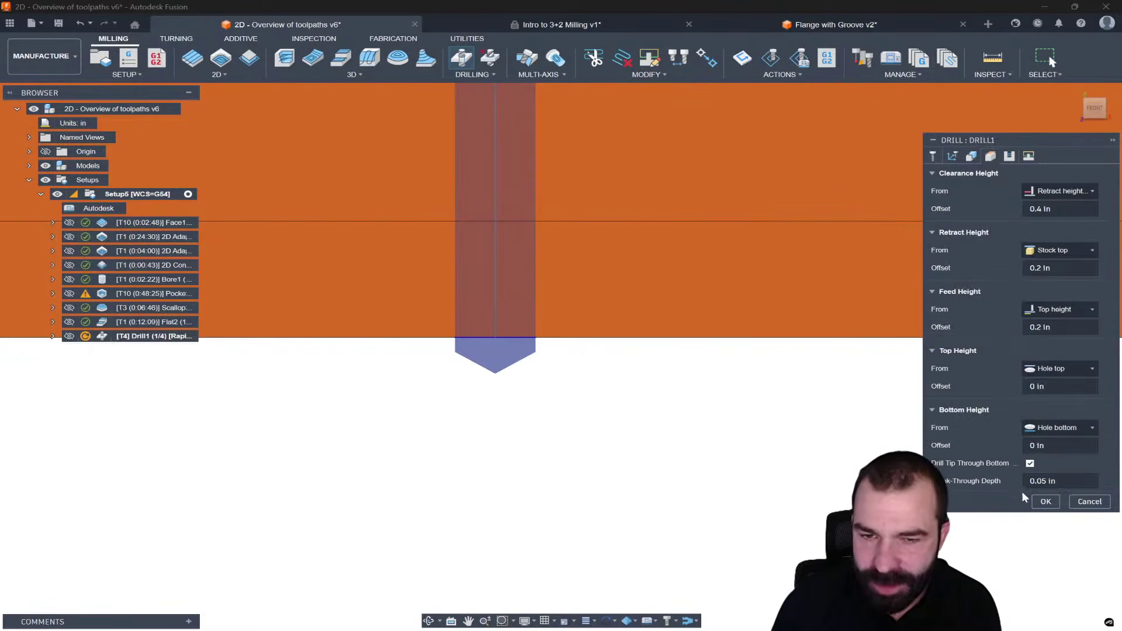
click(1046, 501)
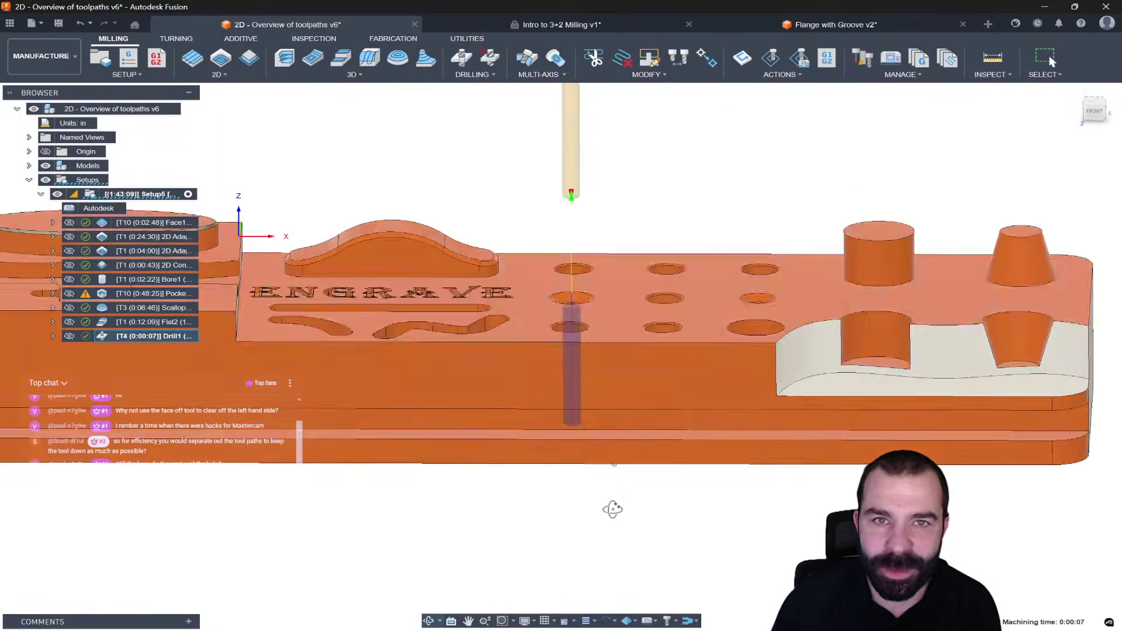
Step: Create a section analysis offset -0.80 in from the part's front side face, cutting through the front row of holes, and view it from the front
shift+middle_drag(620, 553, 532, 376)
scroll(761, 252, up, 5)
click(405, 423)
shift+middle_drag(405, 423, 1019, 383)
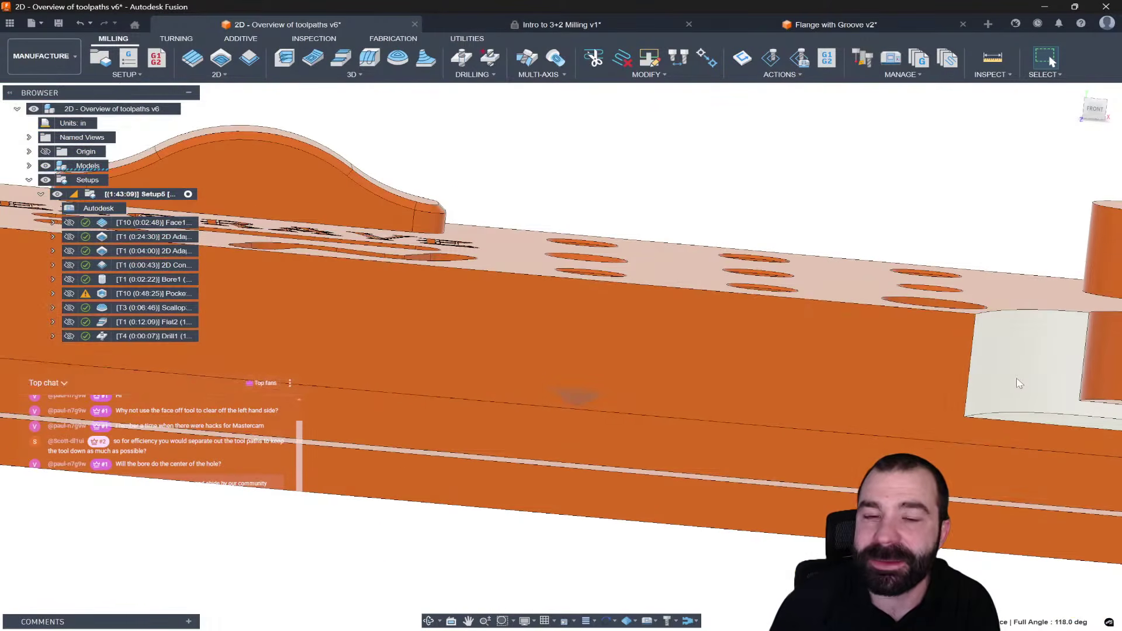
shift+middle_drag(572, 404, 484, 516)
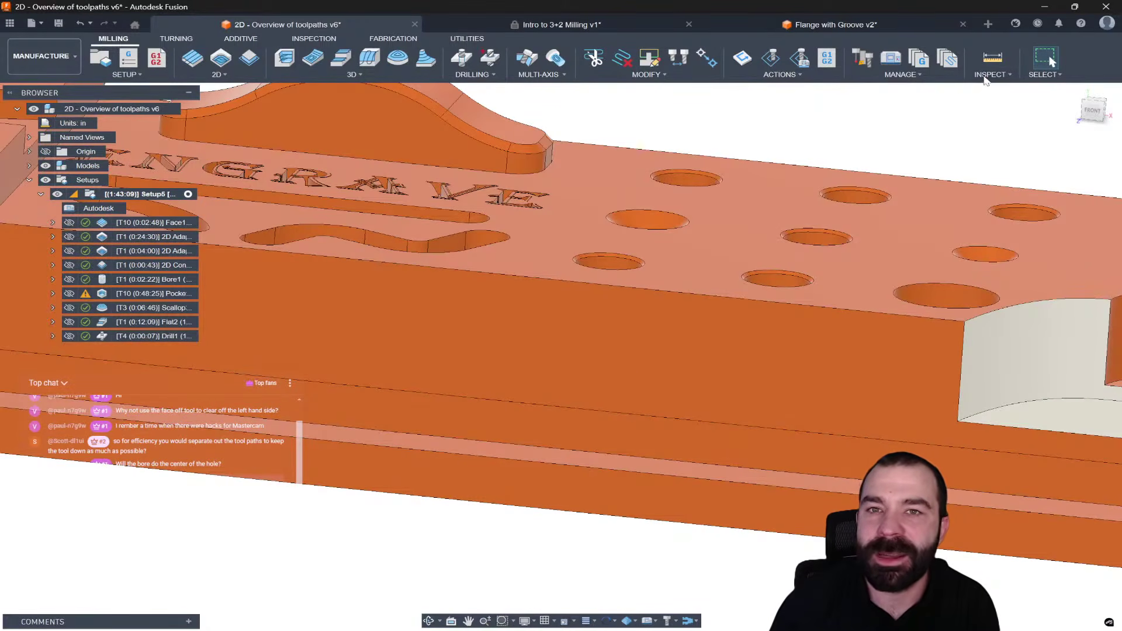
click(988, 75)
click(990, 118)
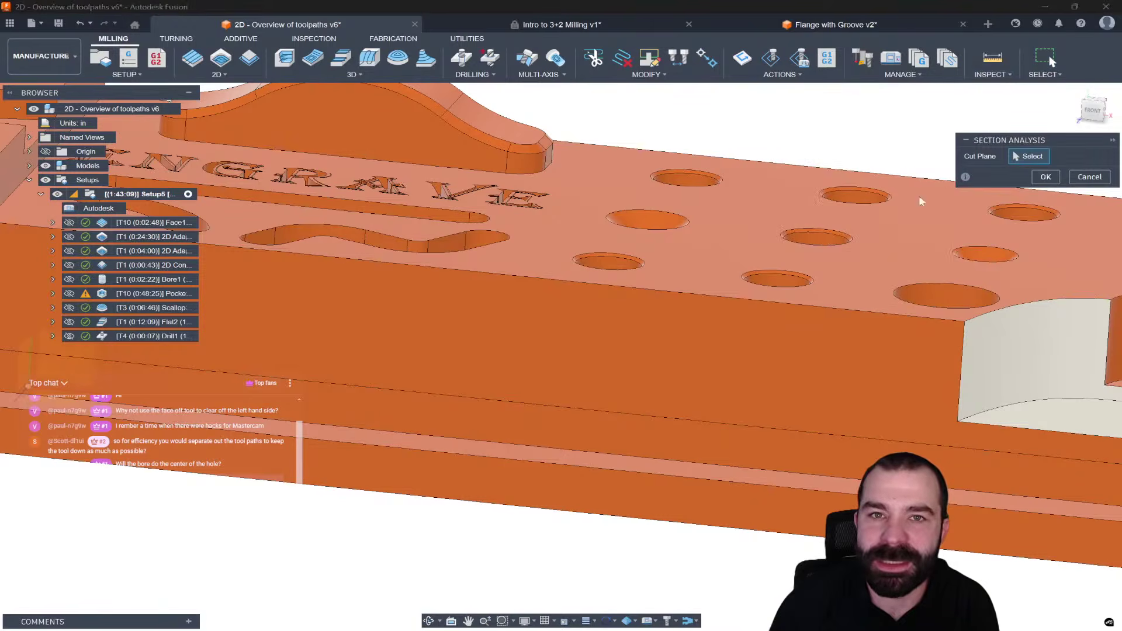
click(651, 325)
shift+middle_drag(643, 338, 637, 380)
mouse_move(636, 376)
mouse_down()
mouse_move(646, 326)
mouse_move(673, 294)
mouse_up()
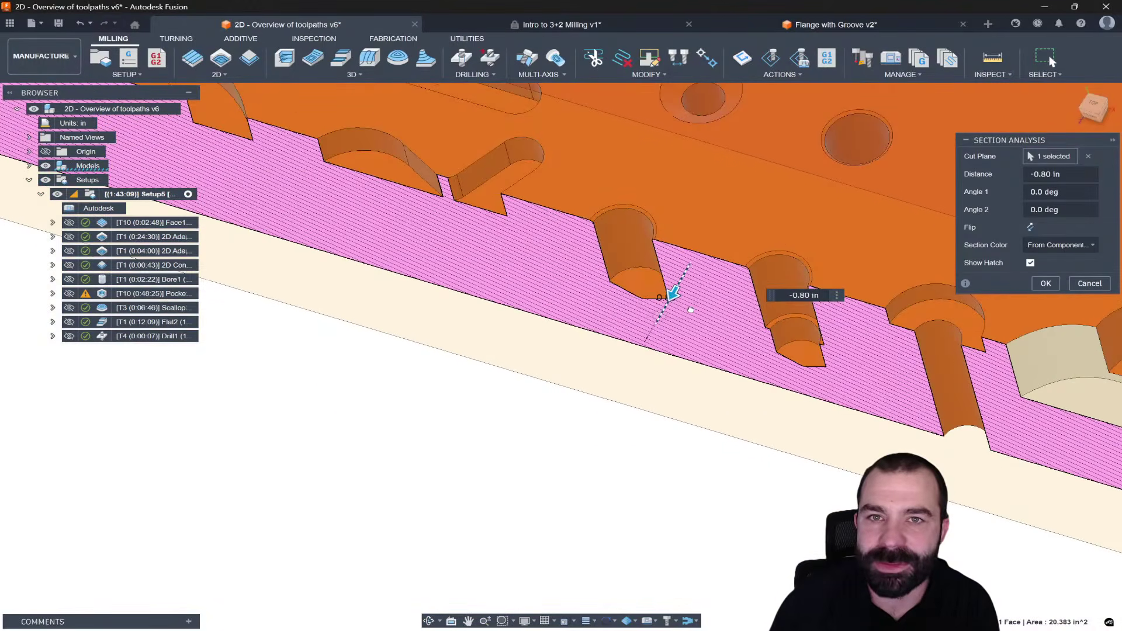
click(1046, 283)
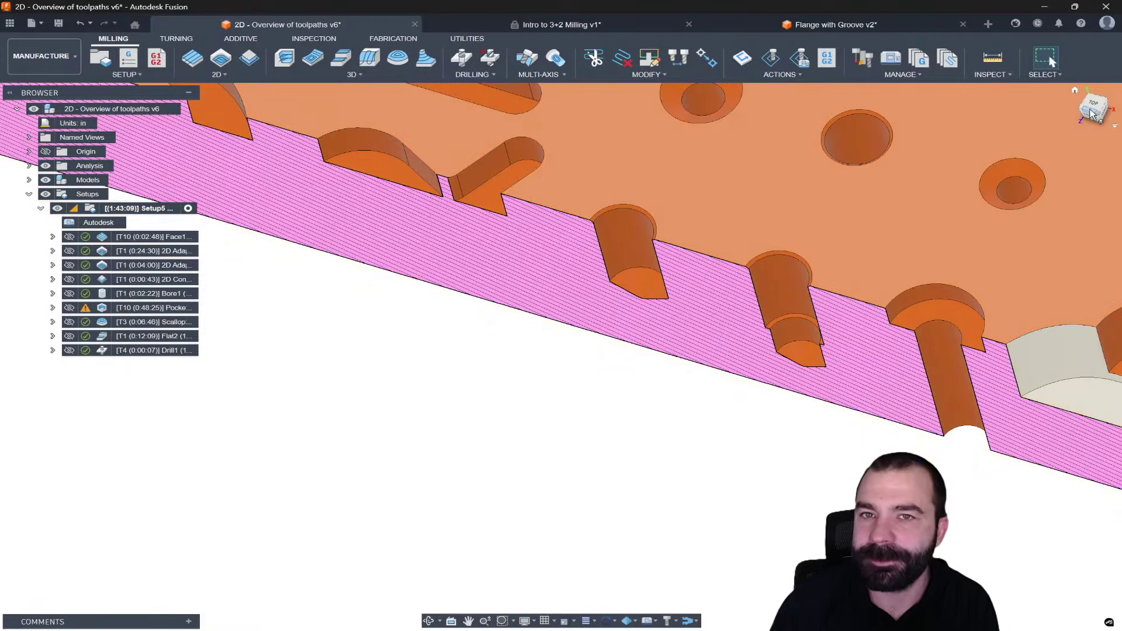
click(1092, 120)
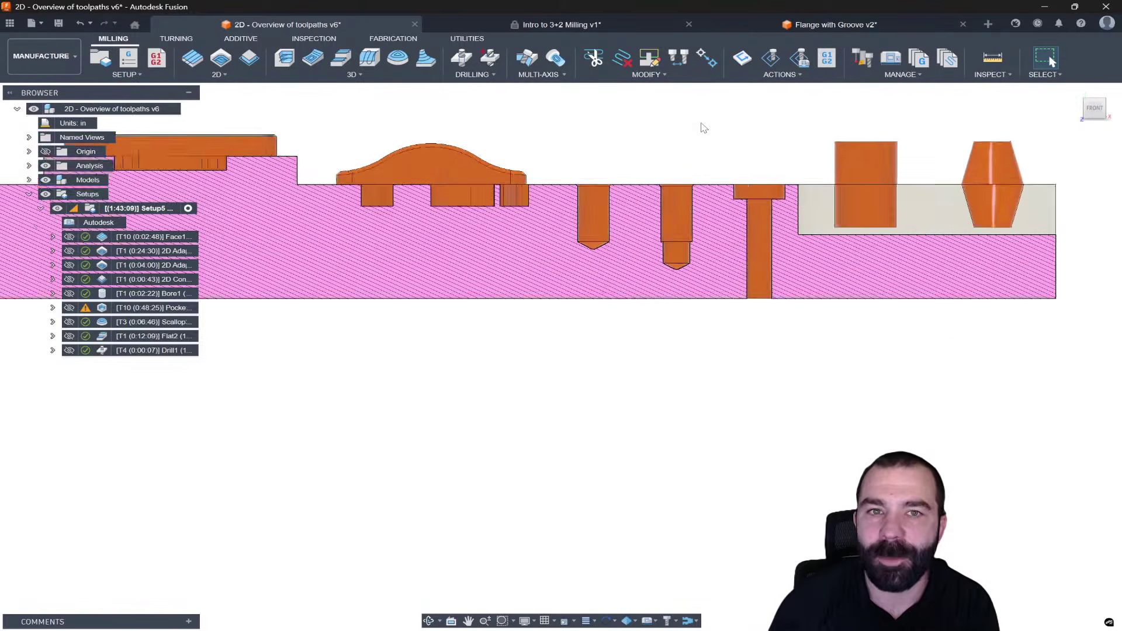
Step: Start a second drilling operation and select the cylindrical wall and conical bottom of the first sectioned blind hole as hole faces
click(462, 61)
click(992, 157)
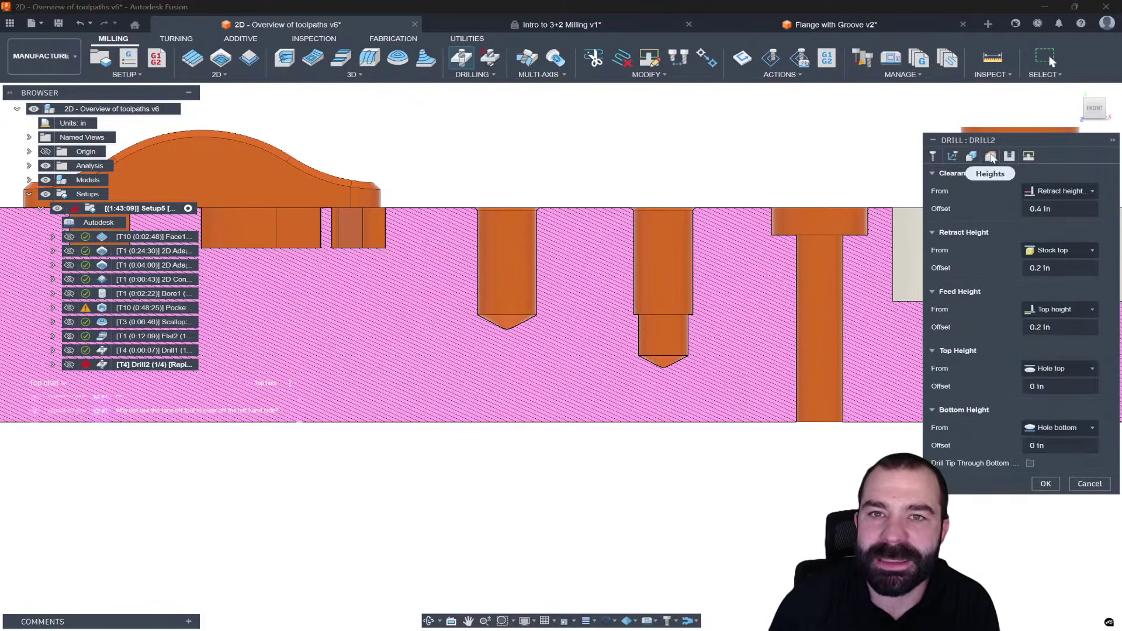
shift+middle_drag(496, 255, 909, 198)
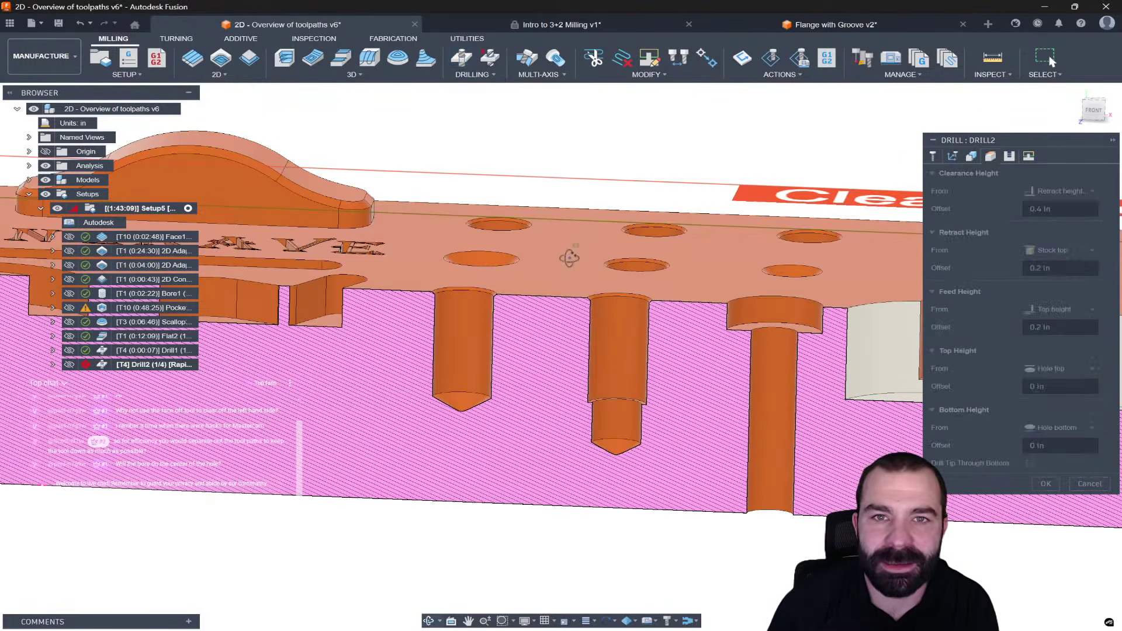
click(952, 156)
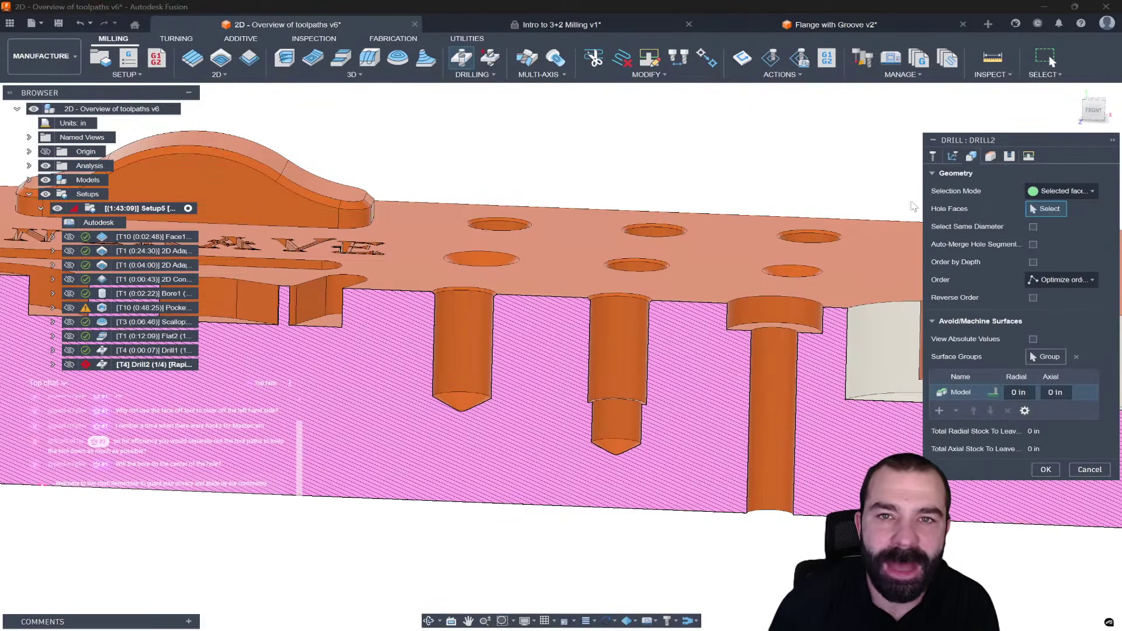
click(472, 320)
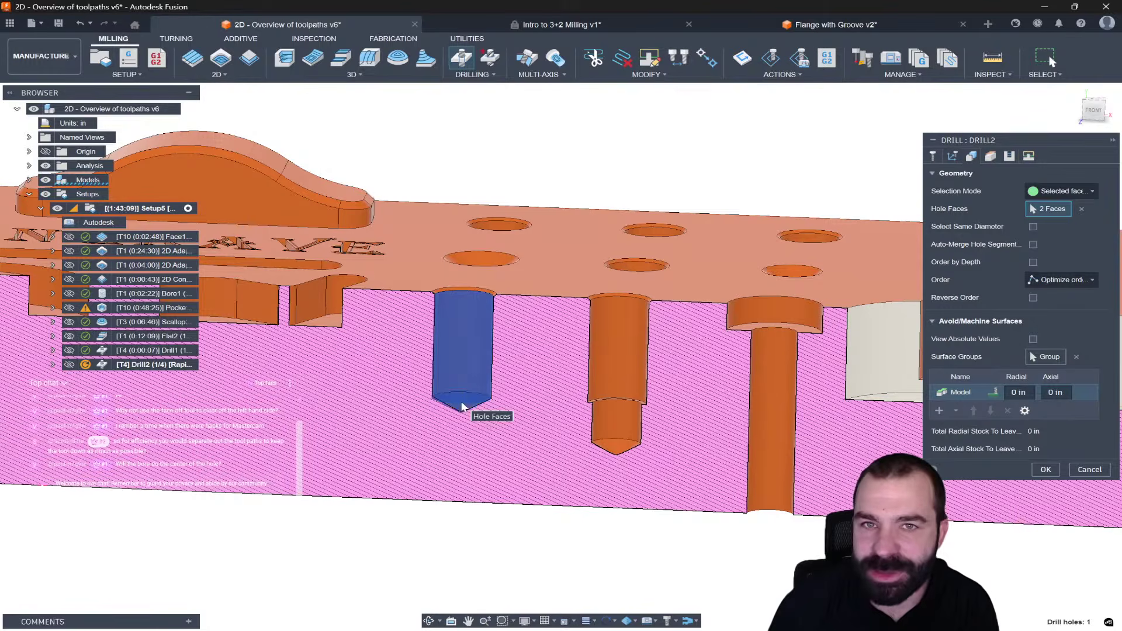
click(1094, 113)
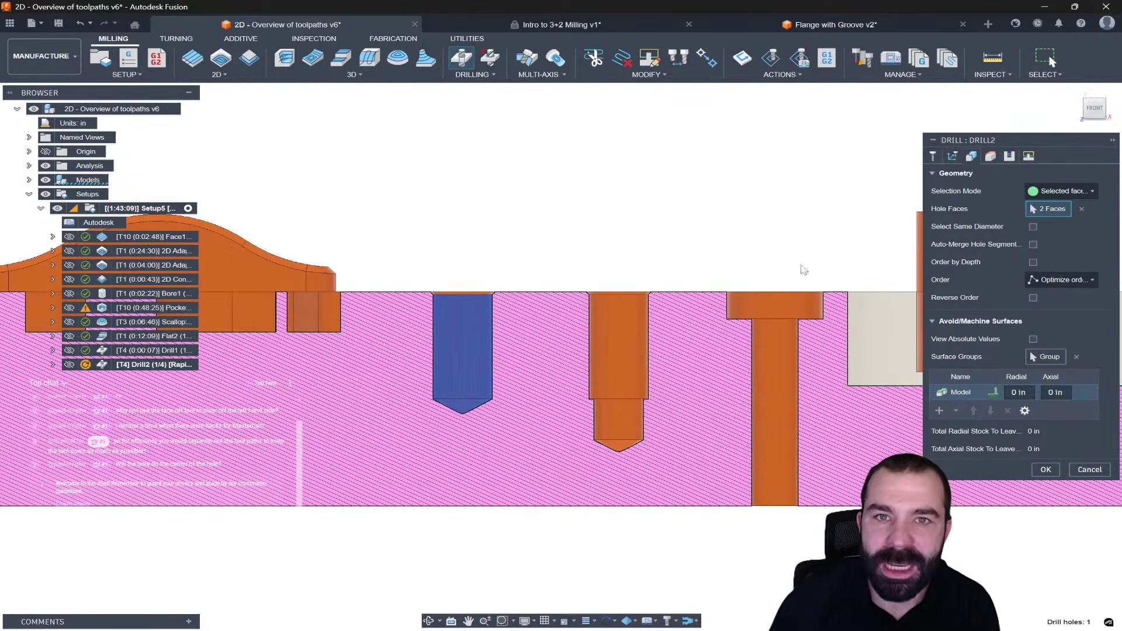
scroll(459, 422, up, 5)
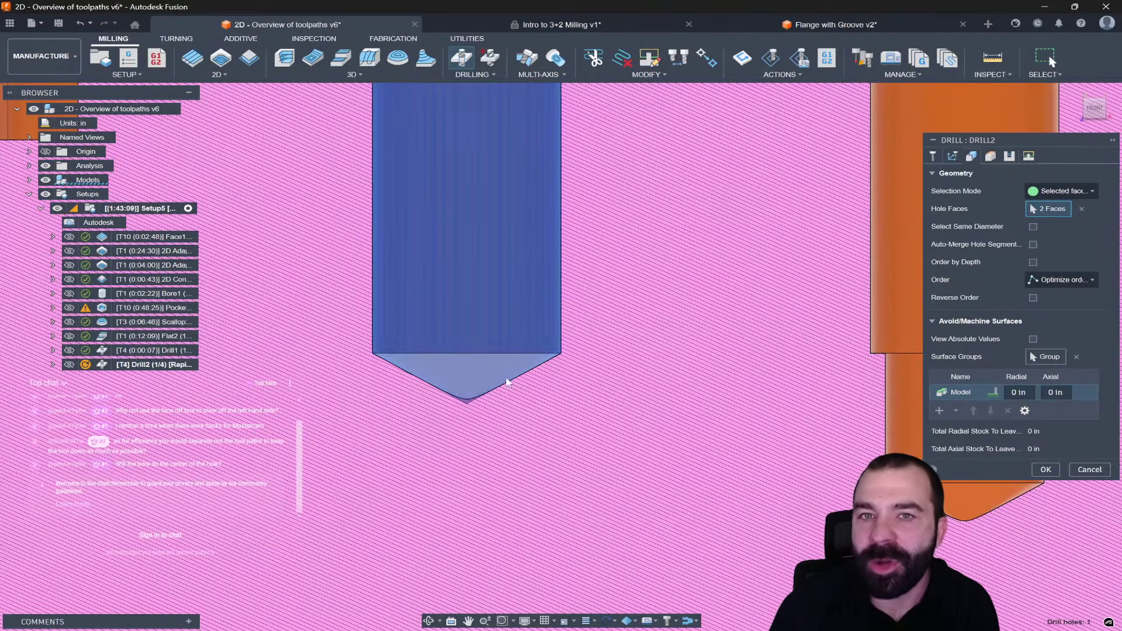
click(971, 156)
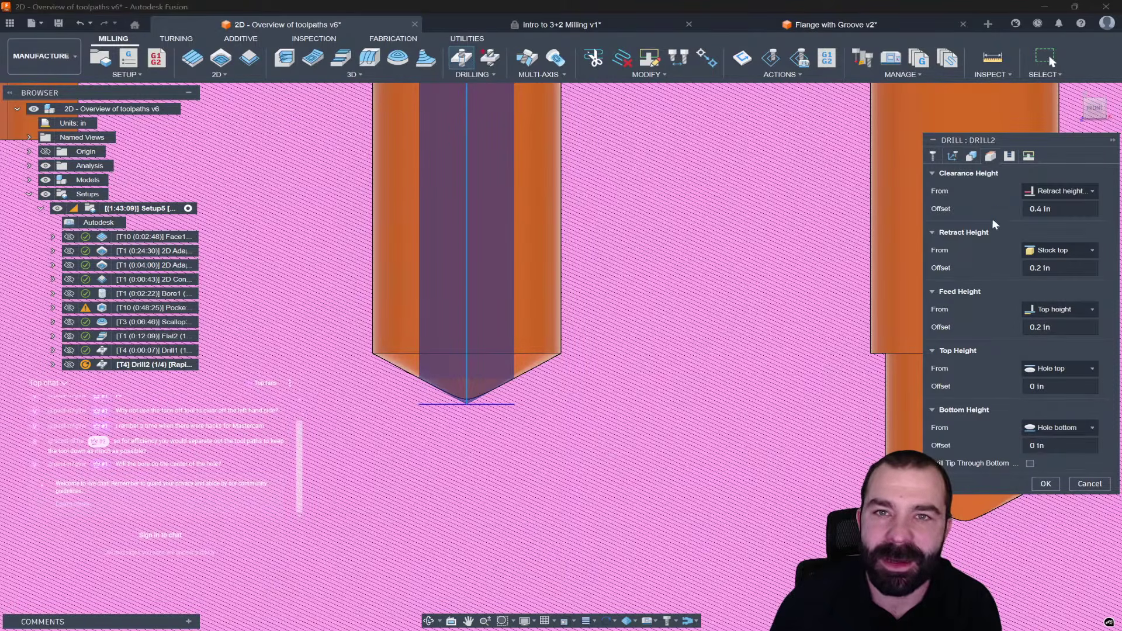
Step: Remove the conical bottom face from the hole selection and enable Drill Tip Through Bottom
click(971, 155)
click(507, 366)
click(990, 156)
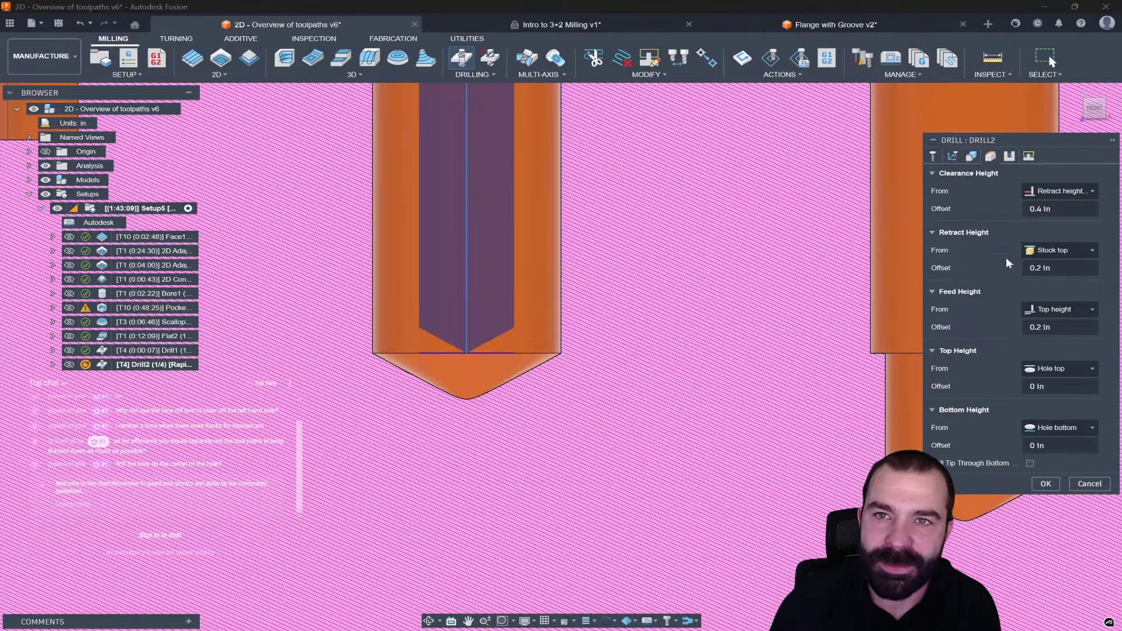
click(1029, 462)
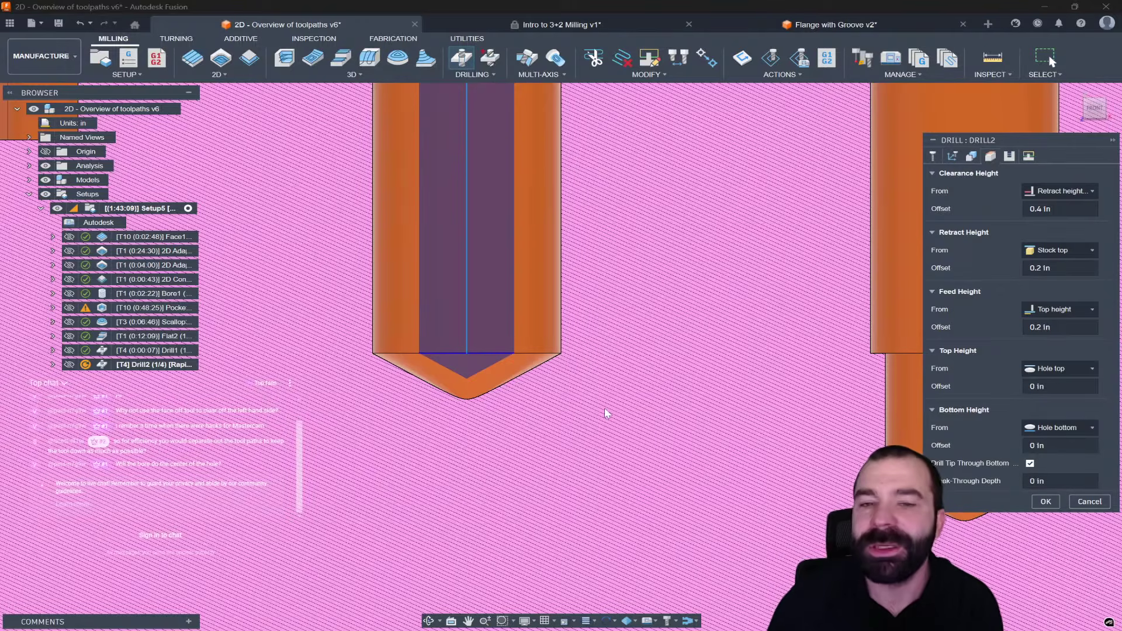
Step: Add the sectioned stepped hole, the counterbore and three straight holes behind them to the hole faces, and generate the toolpath
scroll(503, 409, down, 2)
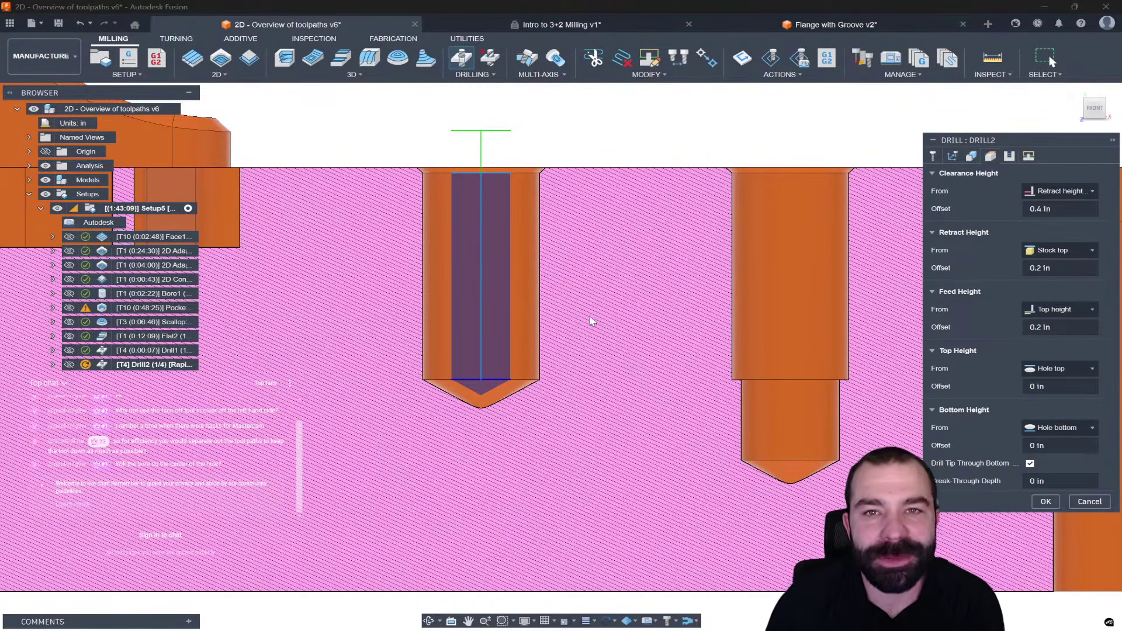
scroll(593, 346, down, 5)
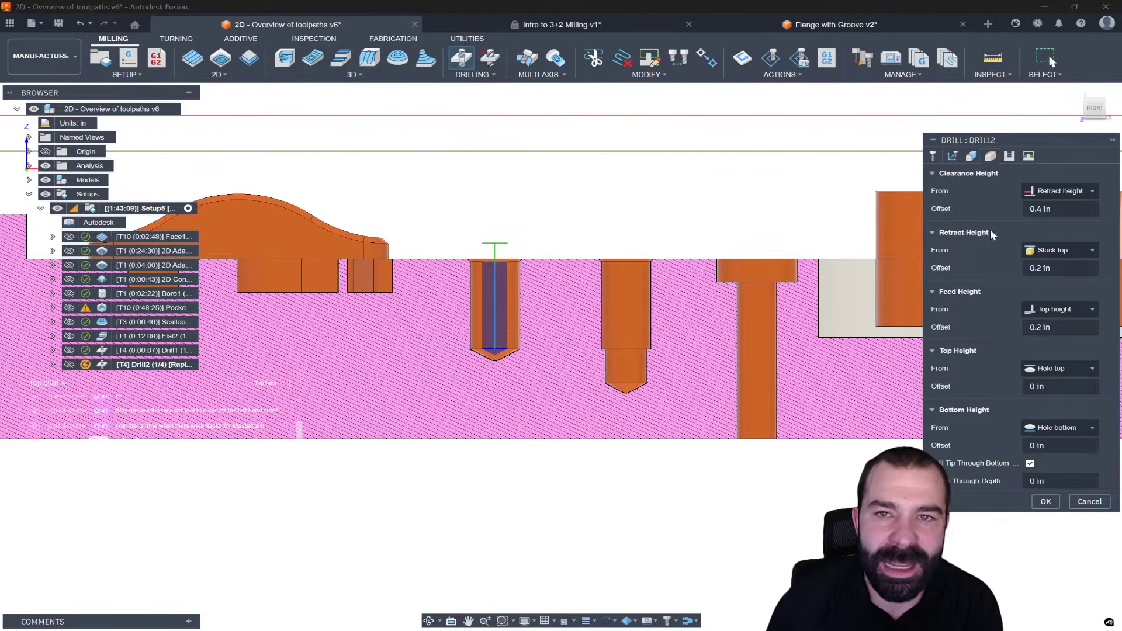
click(952, 156)
click(1104, 105)
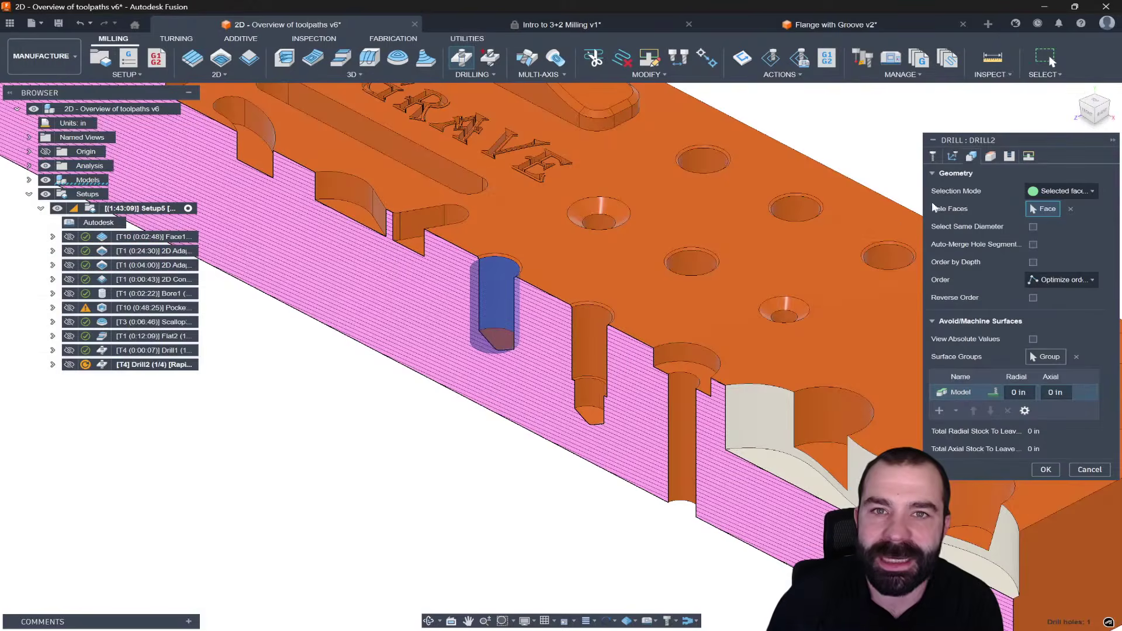
click(590, 342)
click(687, 359)
click(693, 263)
click(793, 209)
click(705, 158)
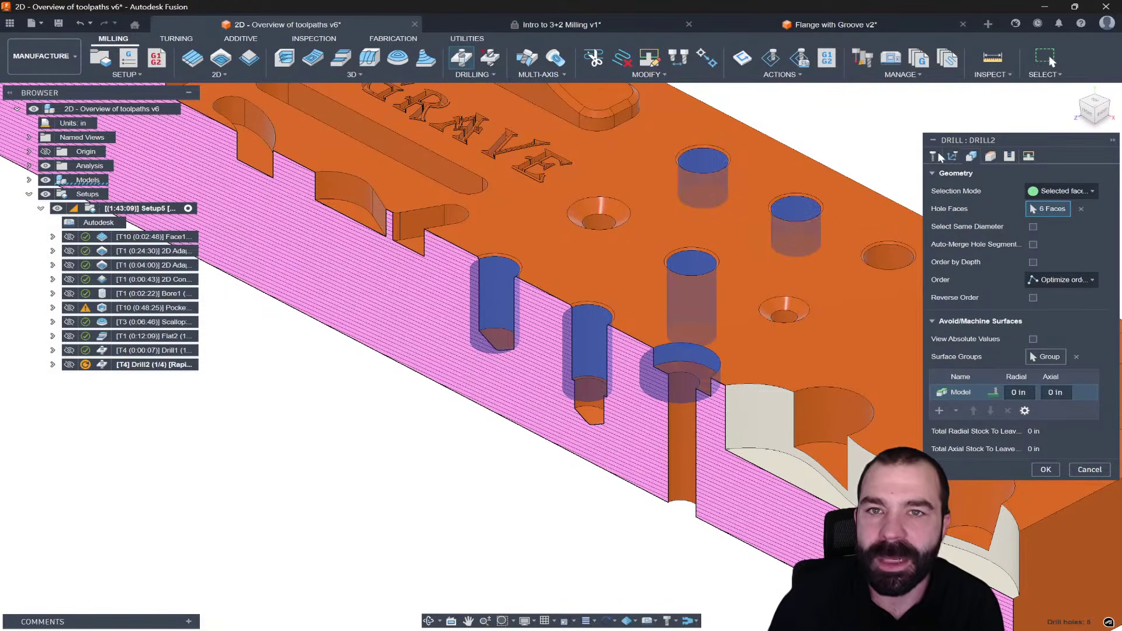
click(1046, 469)
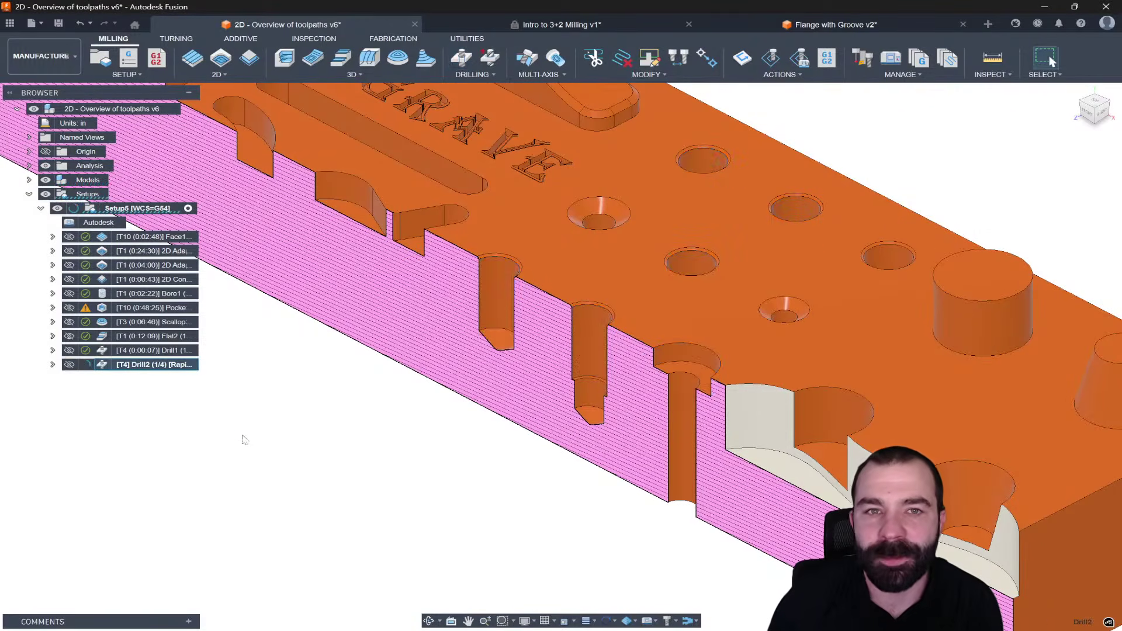
Step: View the drilling toolpath from the front and set the viewport environment to Theme (default)
click(1087, 114)
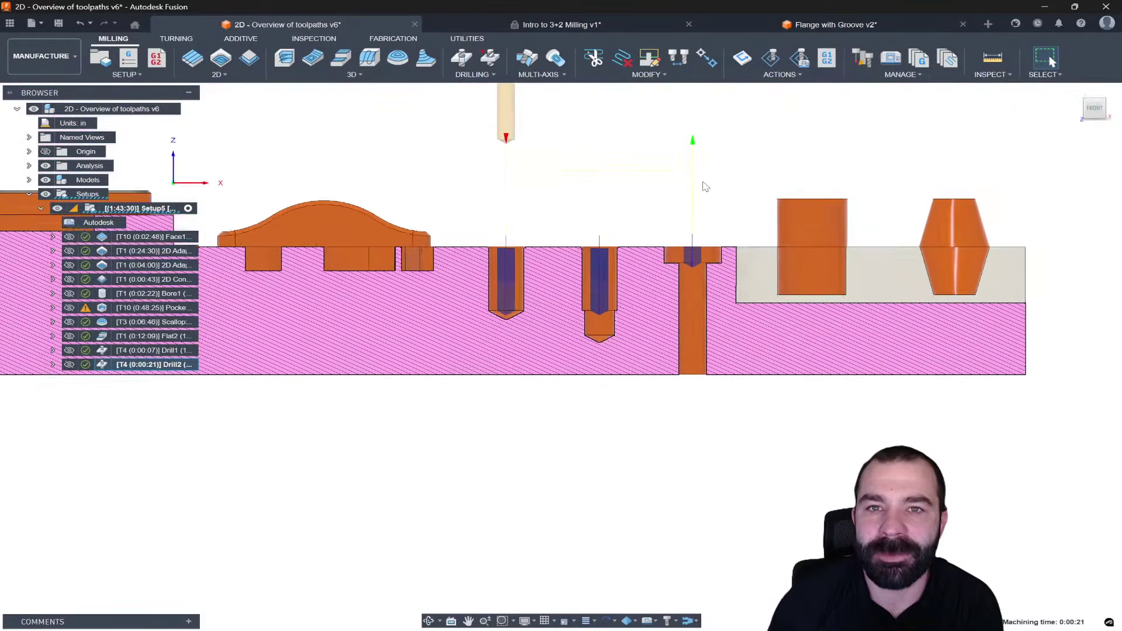
scroll(706, 187, up, 2)
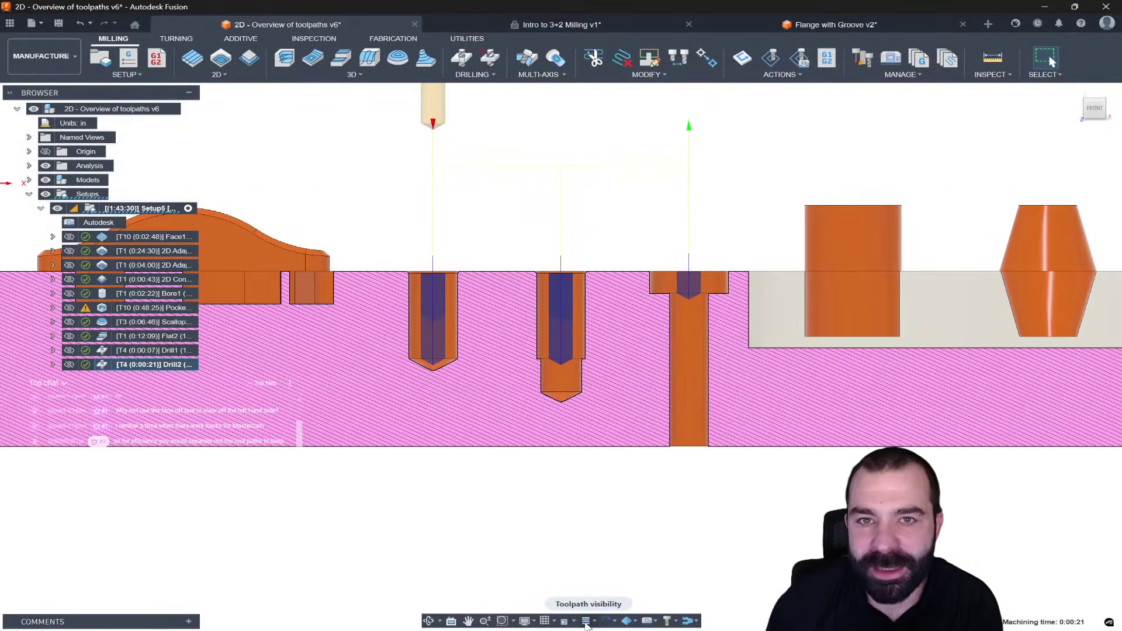
click(524, 620)
mouse_move(627, 559)
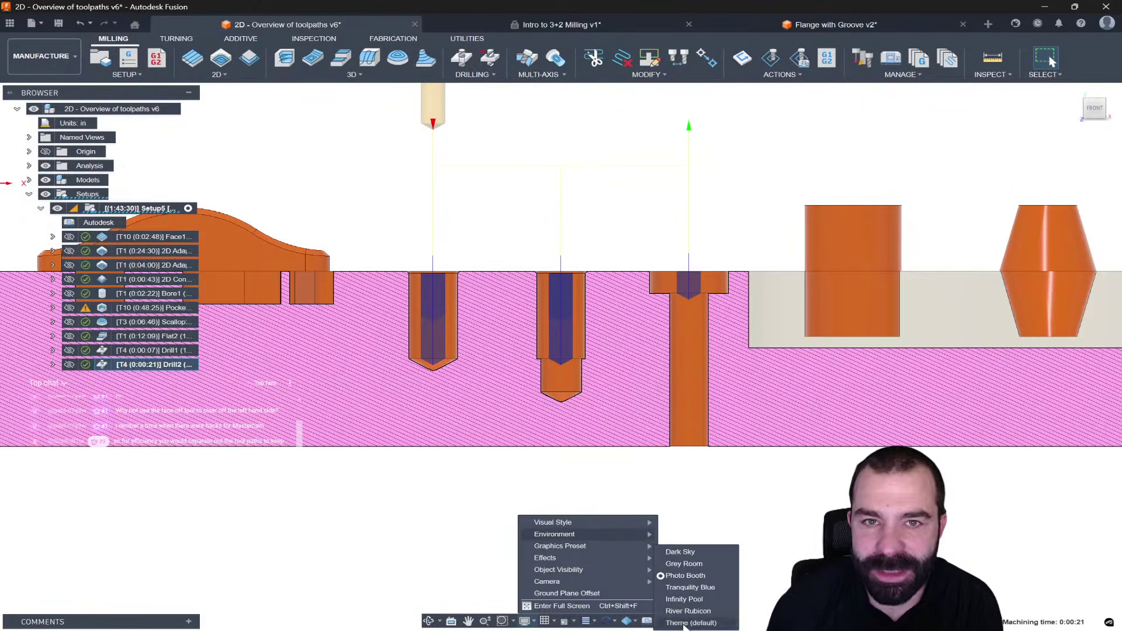
click(686, 623)
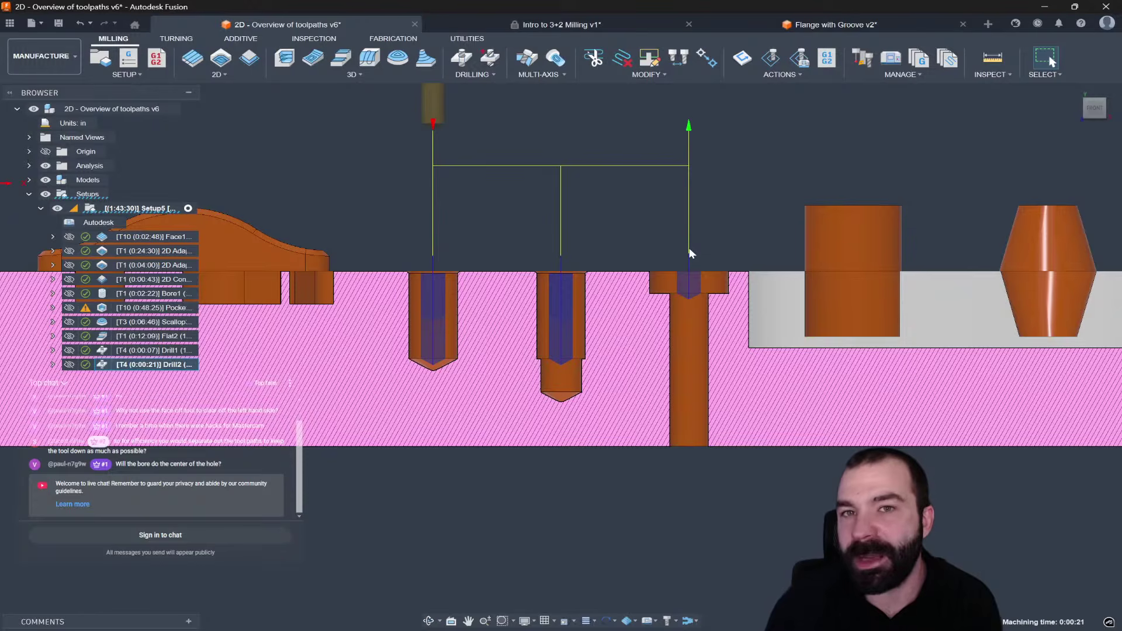
Step: Reference the second drilling operation's retract height from Top height, regenerate the toolpath, and inspect the linking moves between the holes
double_click(153, 364)
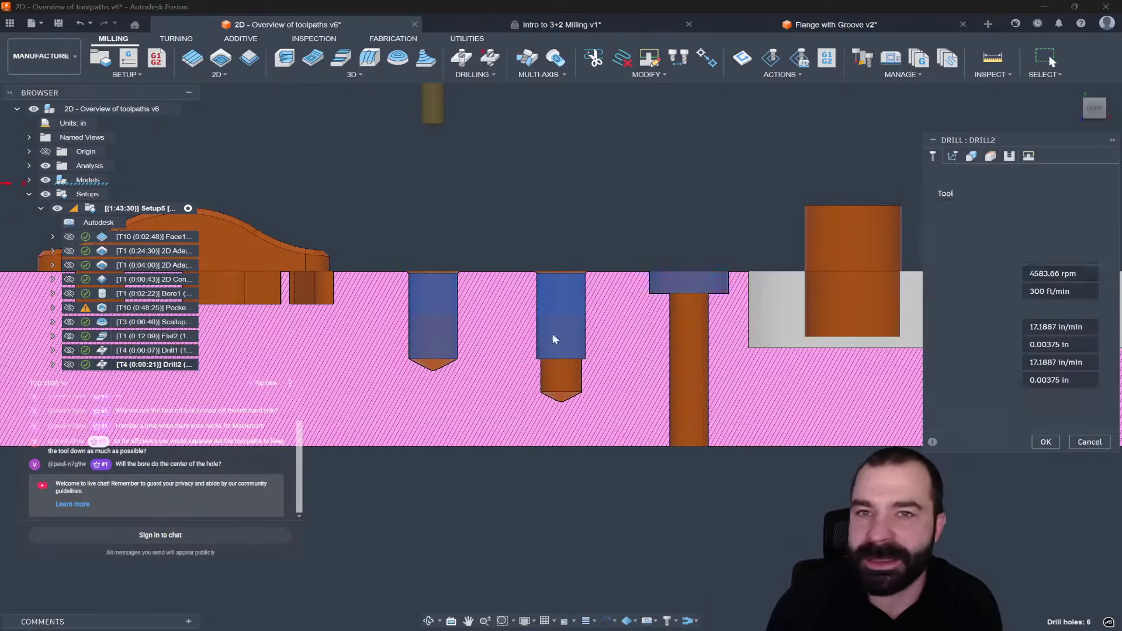
click(971, 156)
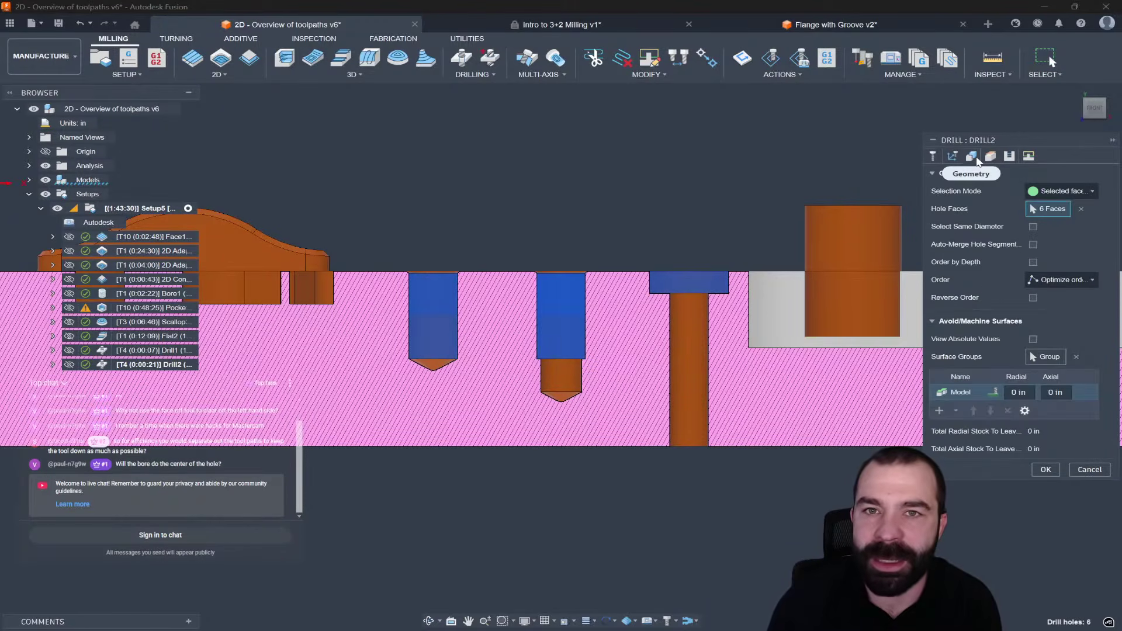
click(990, 156)
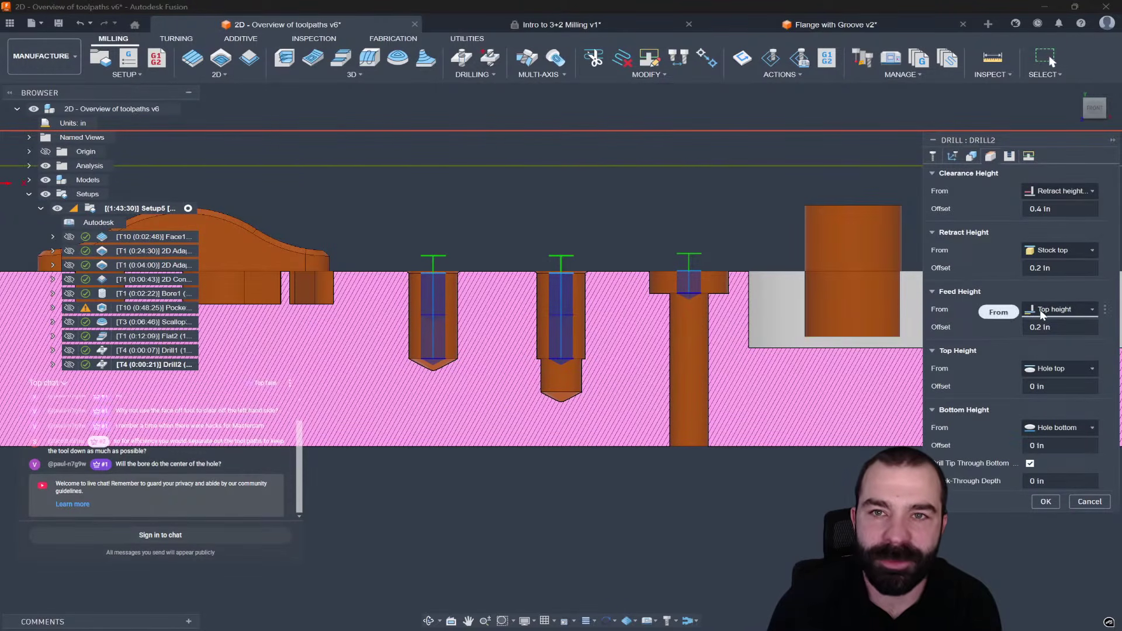
click(1049, 254)
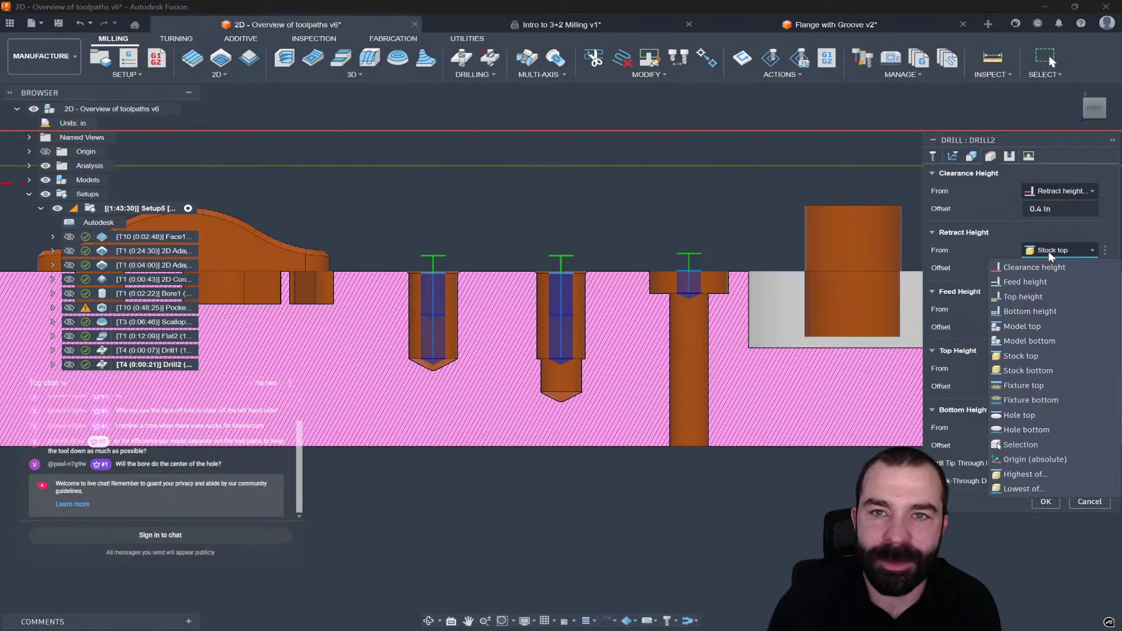
click(1032, 296)
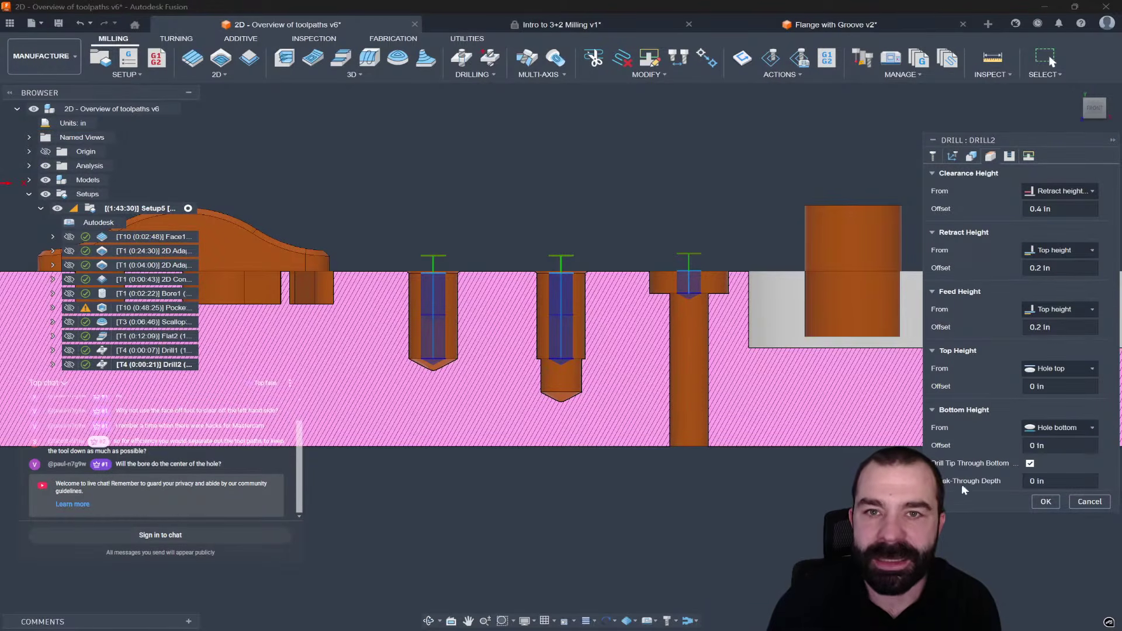
click(1046, 501)
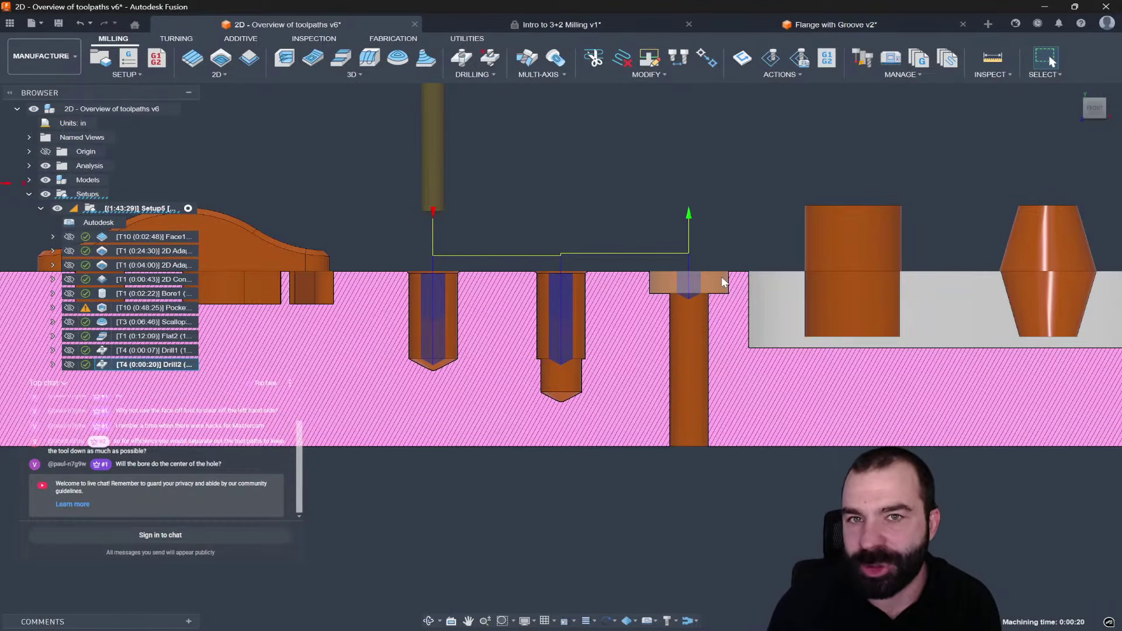
scroll(541, 266, up, 5)
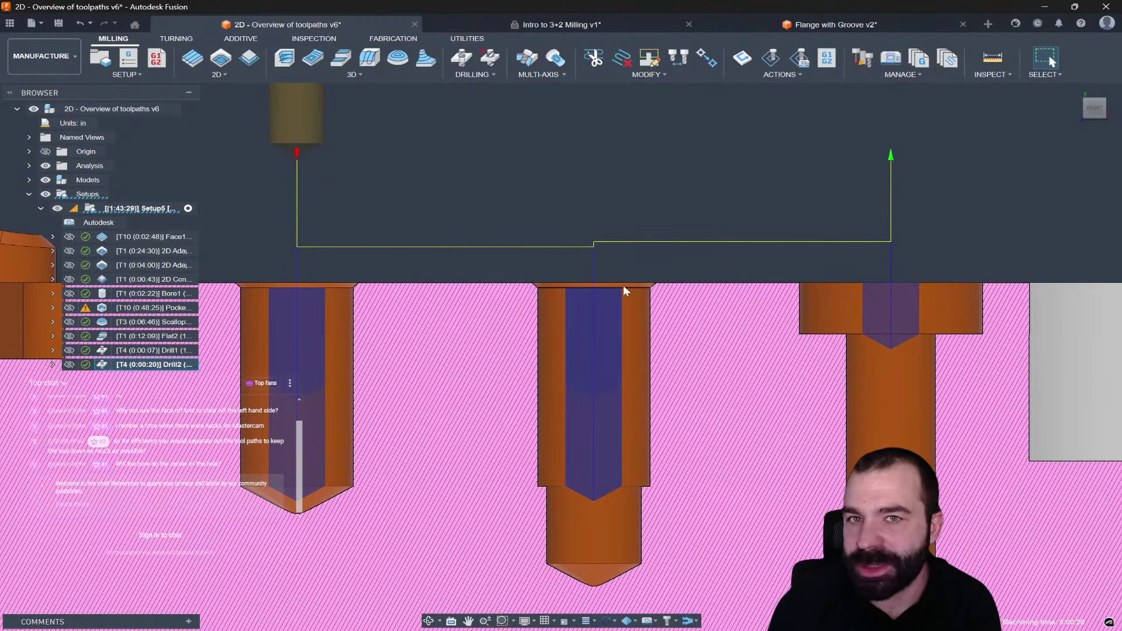
scroll(590, 290, down, 3)
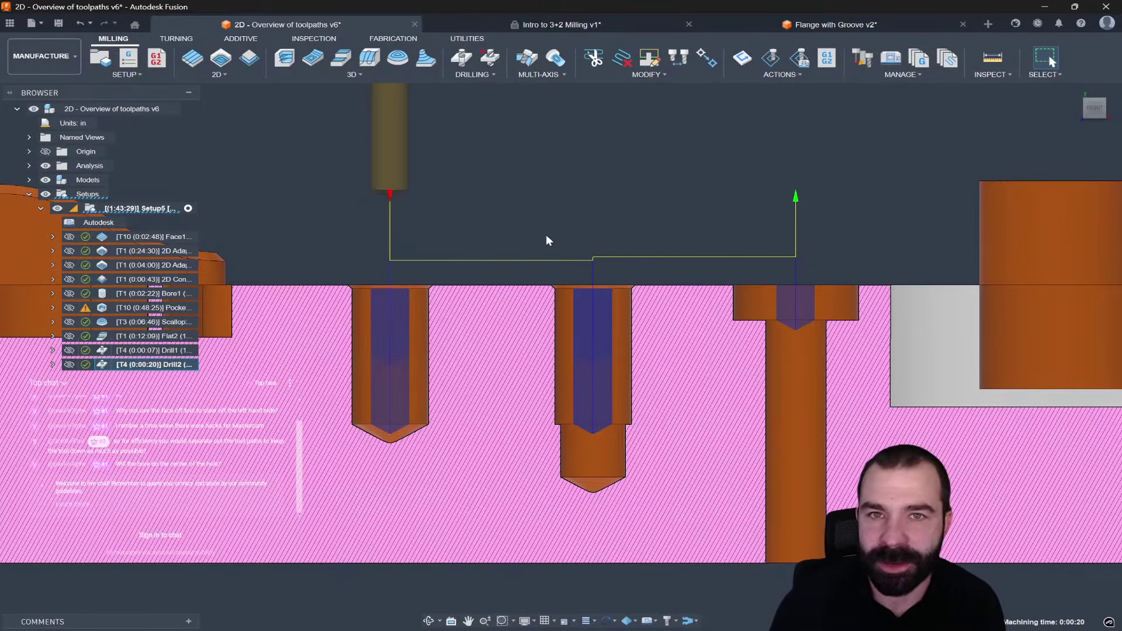
scroll(563, 235, down, 3)
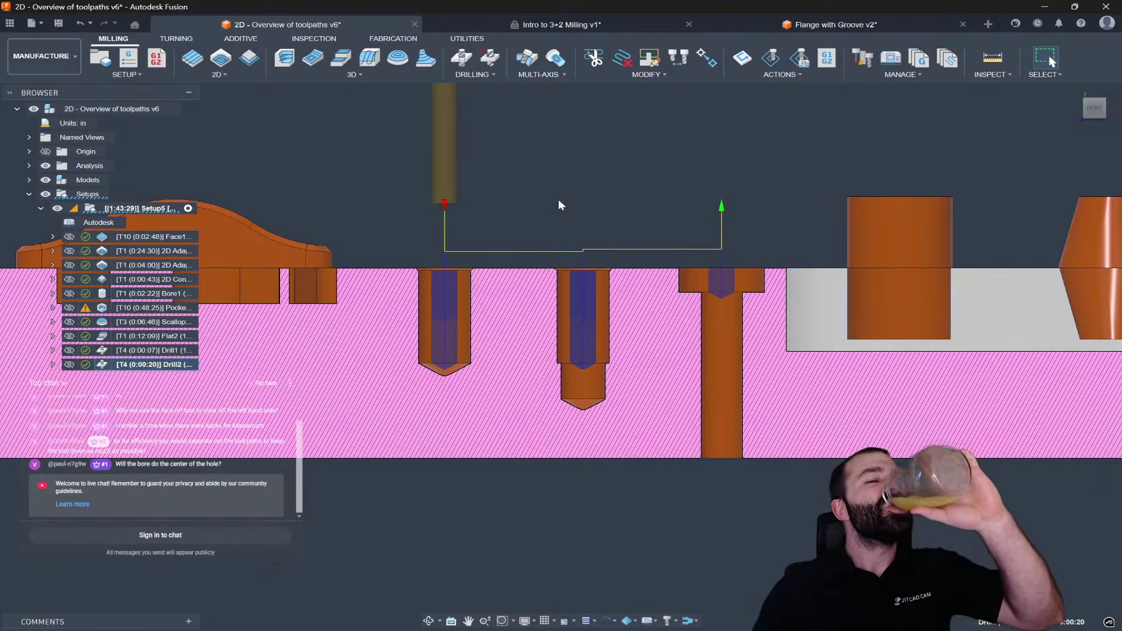
scroll(555, 187, down, 2)
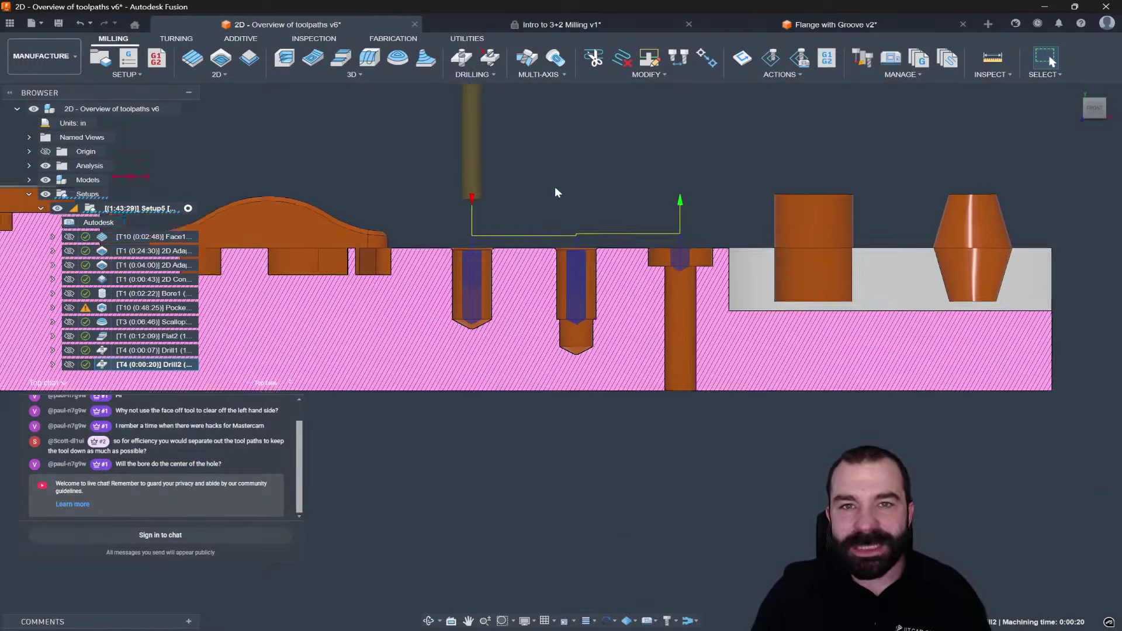
Step: Switch to the Flange with Groove v2 document and select its setup
click(563, 24)
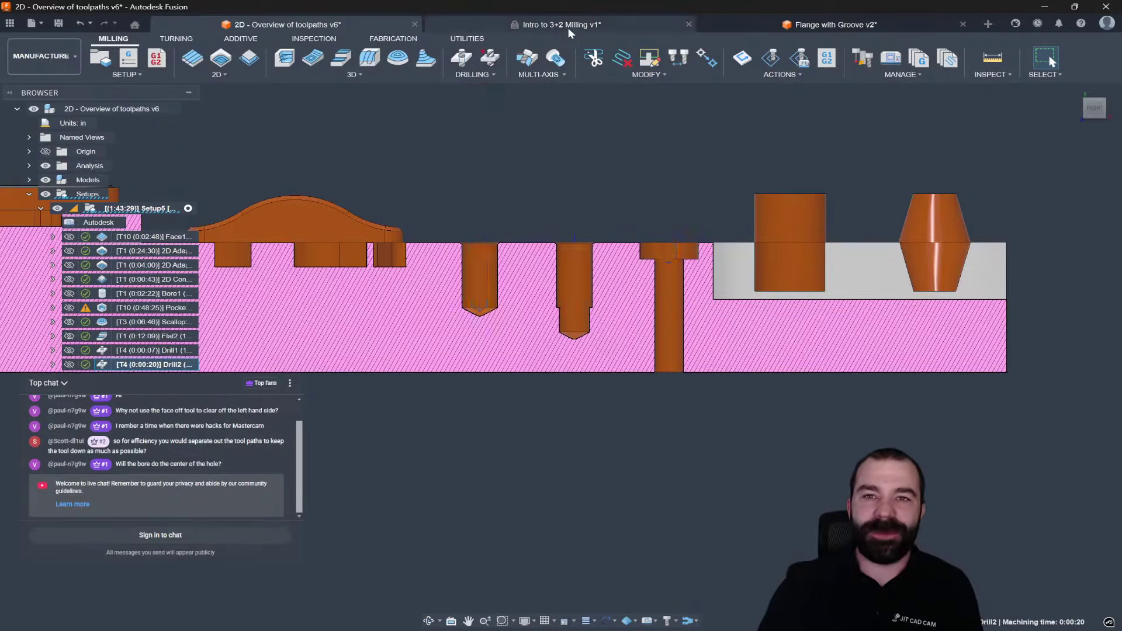
click(792, 25)
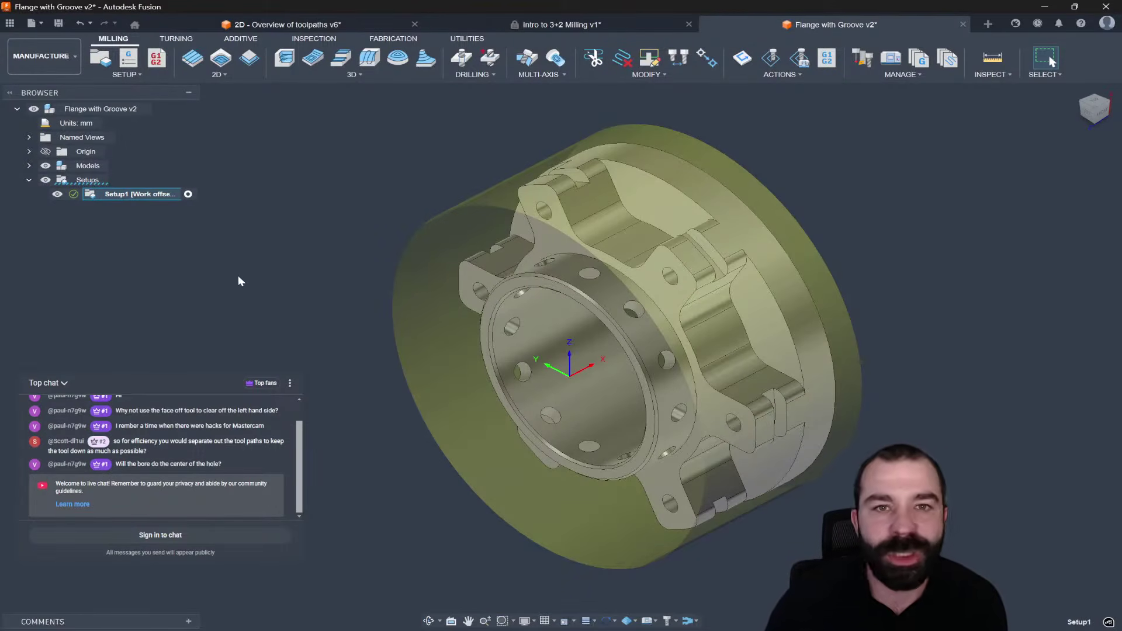
click(99, 194)
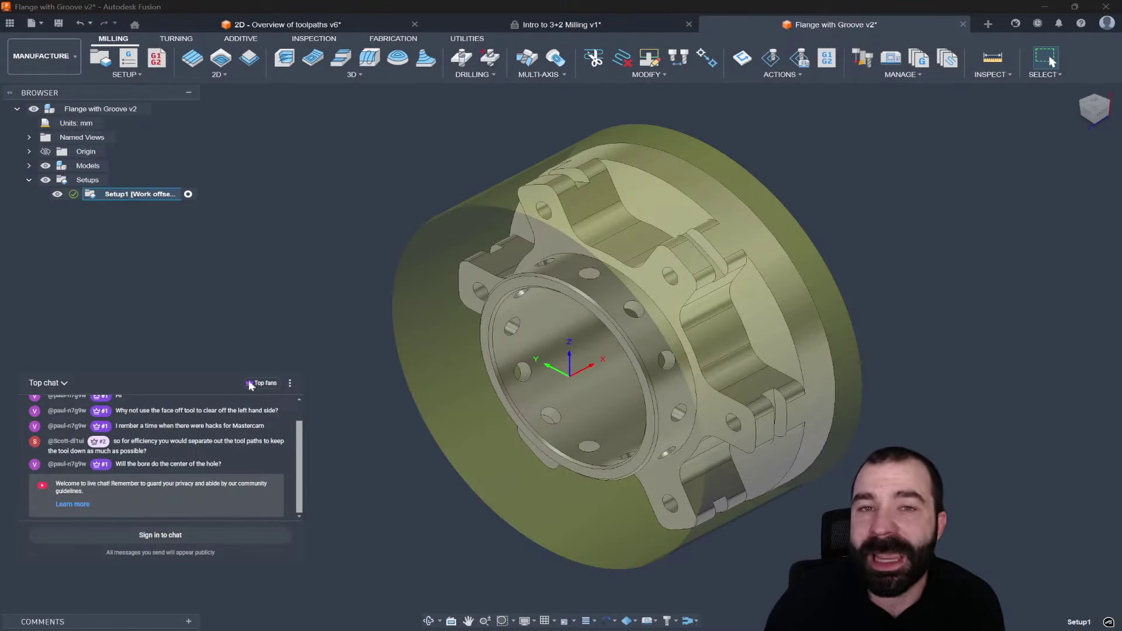
Step: Start a Drill operation with 4-axis machining type and set its rotary axis to Setup X Axis
click(463, 58)
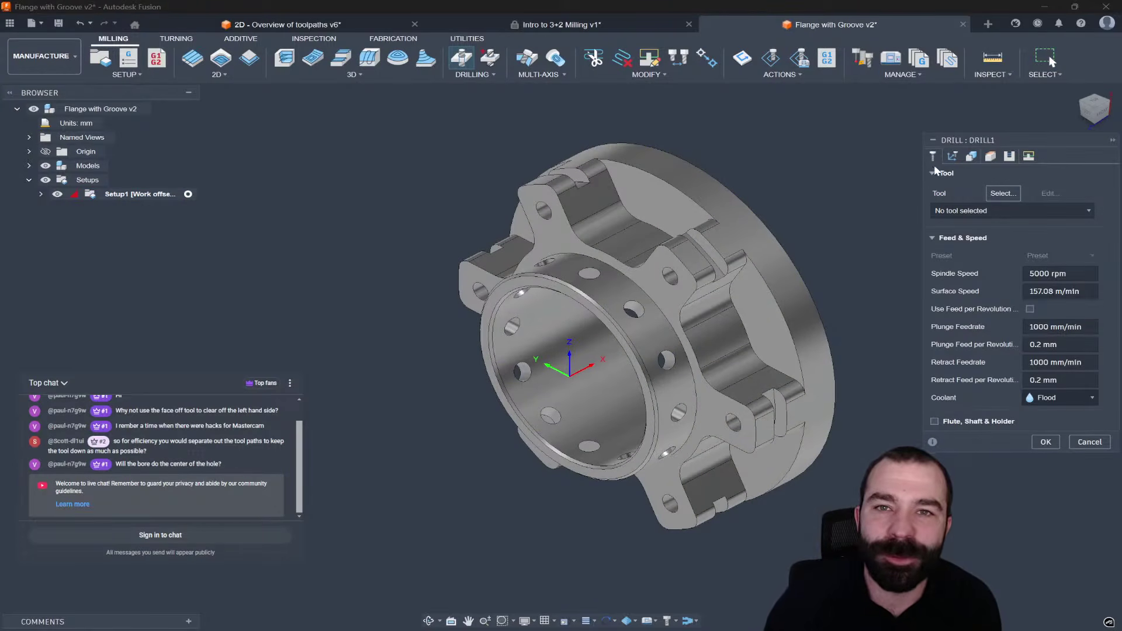
click(954, 157)
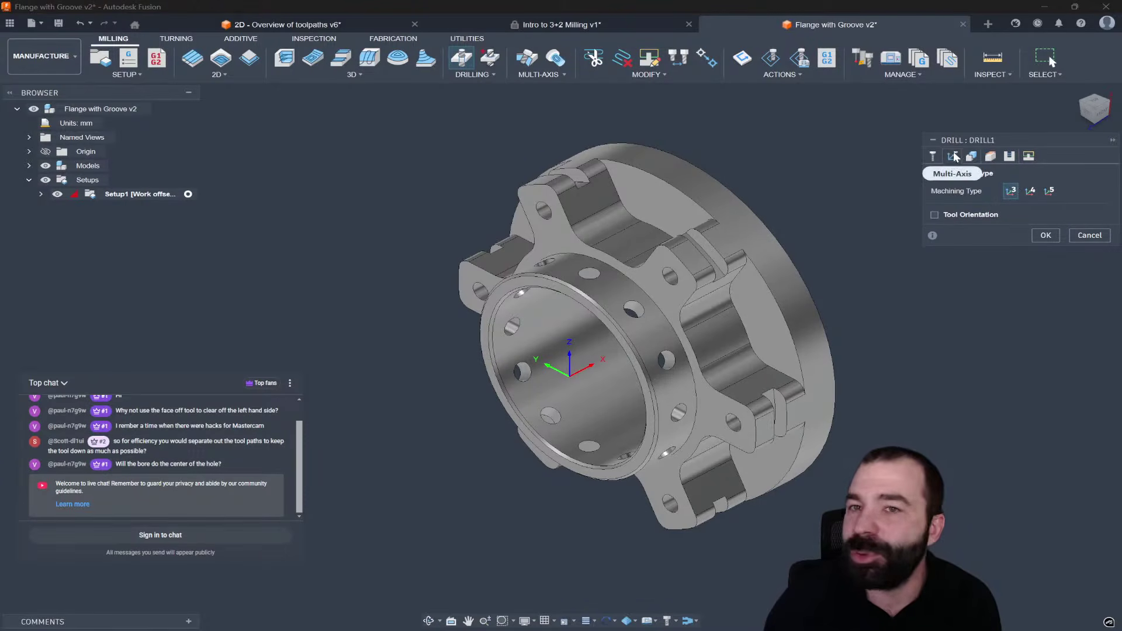
click(1030, 193)
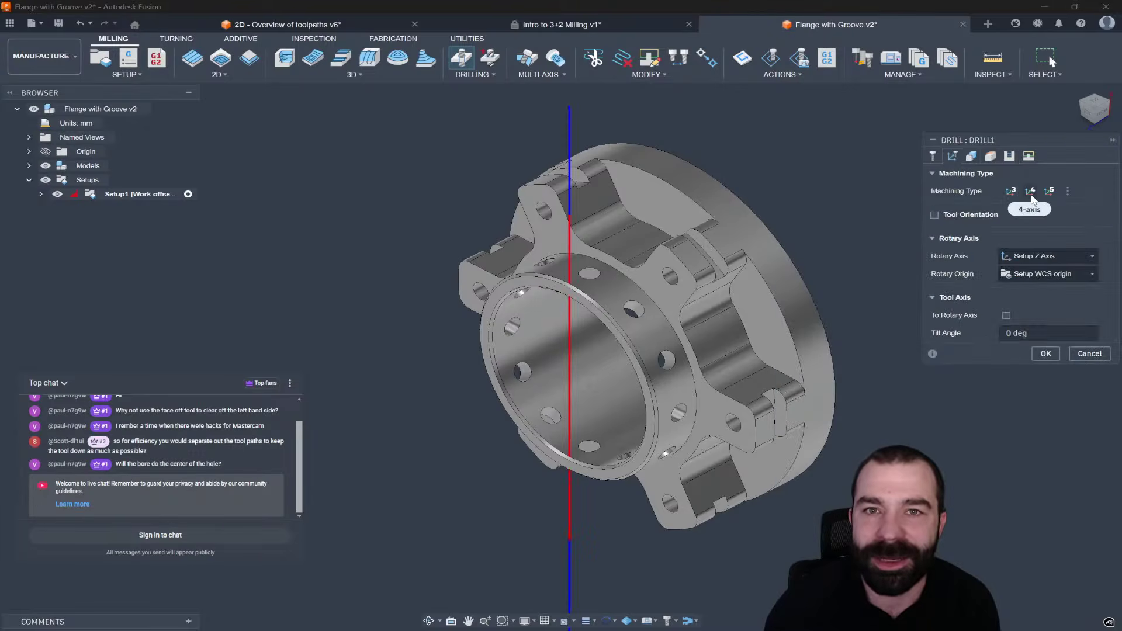
click(1042, 256)
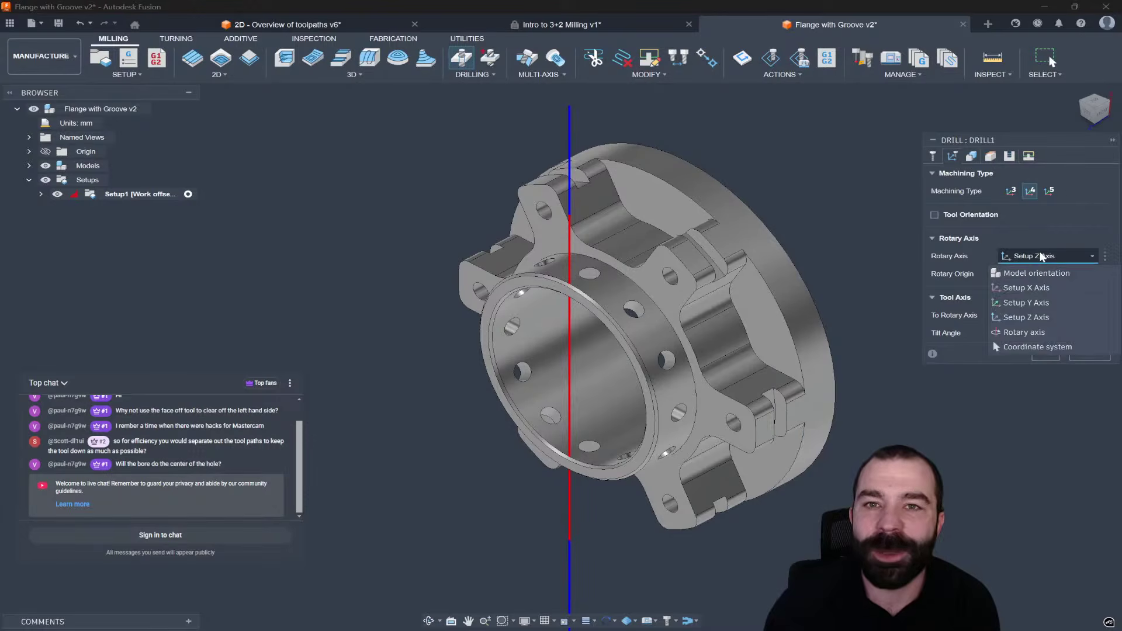
click(1028, 287)
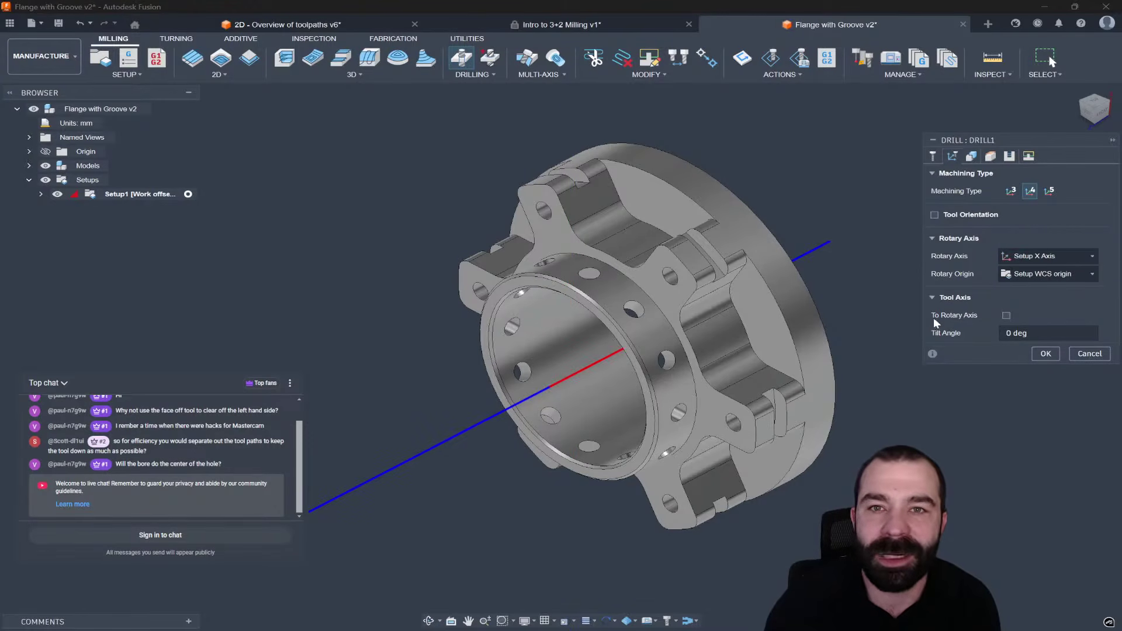
Step: Select a radial hole face on the flange's hub, extend the selection to all holes of the same diameter, and review the cylindrical clearance heights
click(974, 156)
click(588, 274)
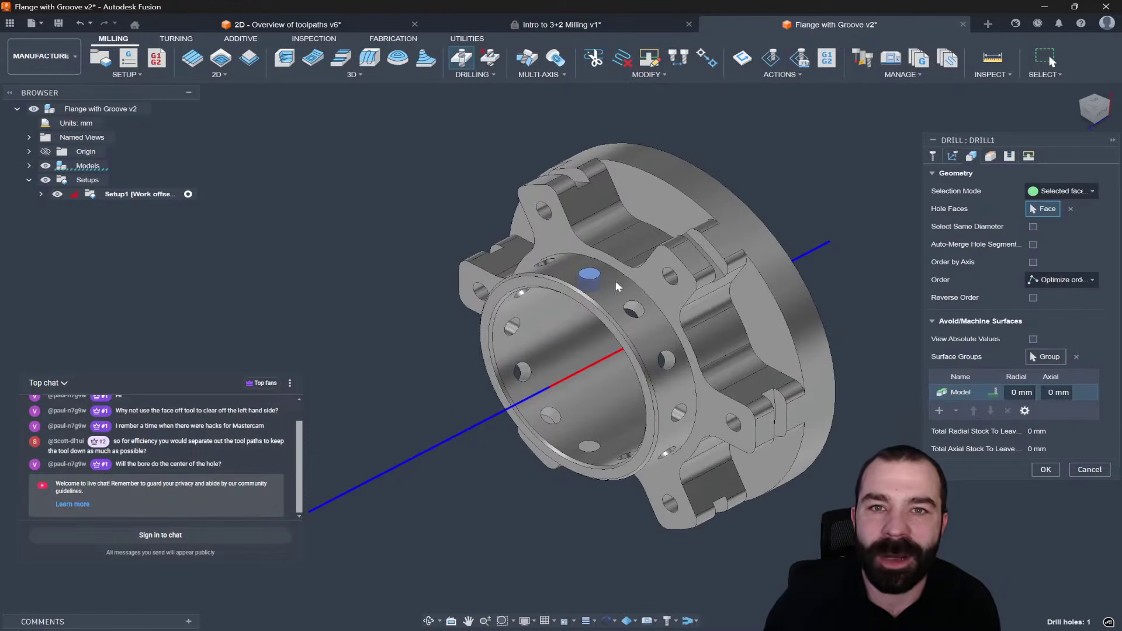
click(990, 156)
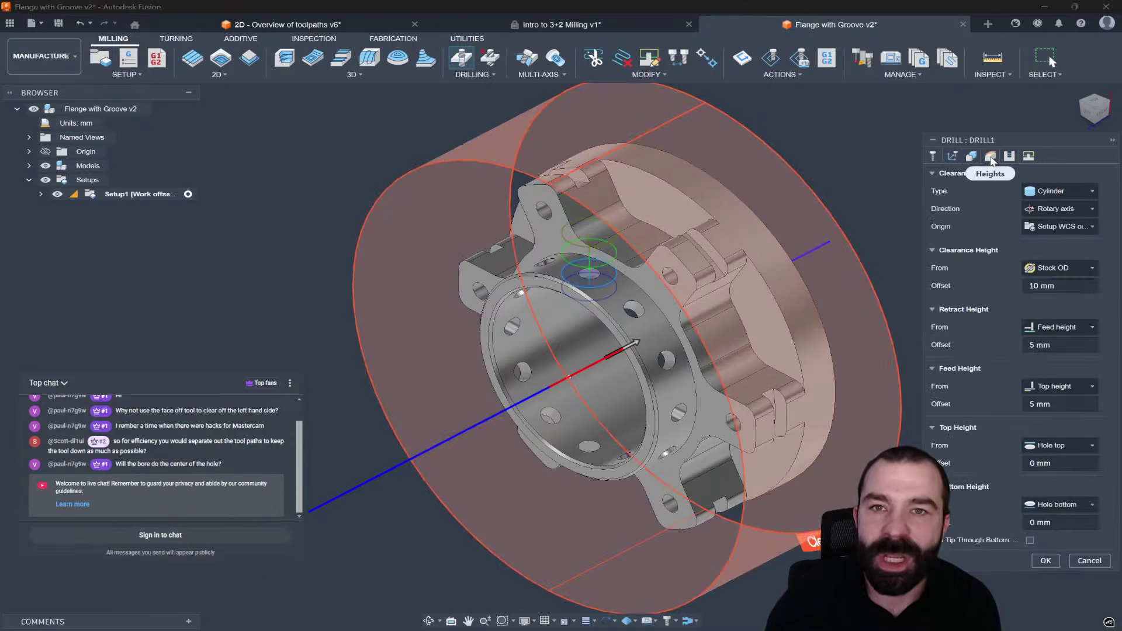
scroll(339, 251, down, 2)
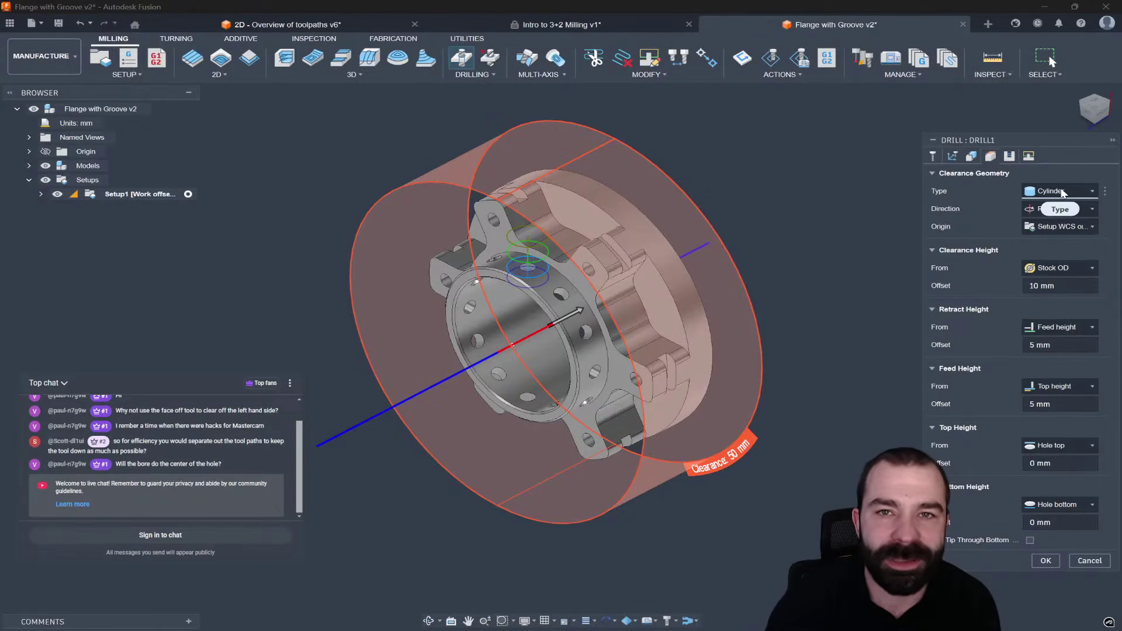
click(952, 156)
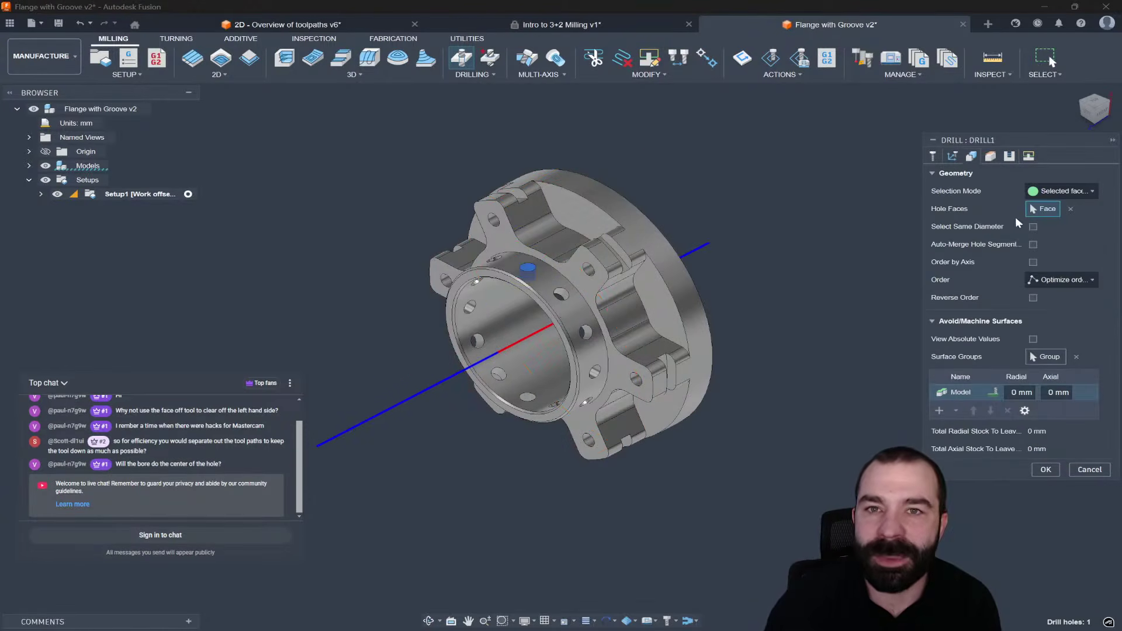
click(990, 156)
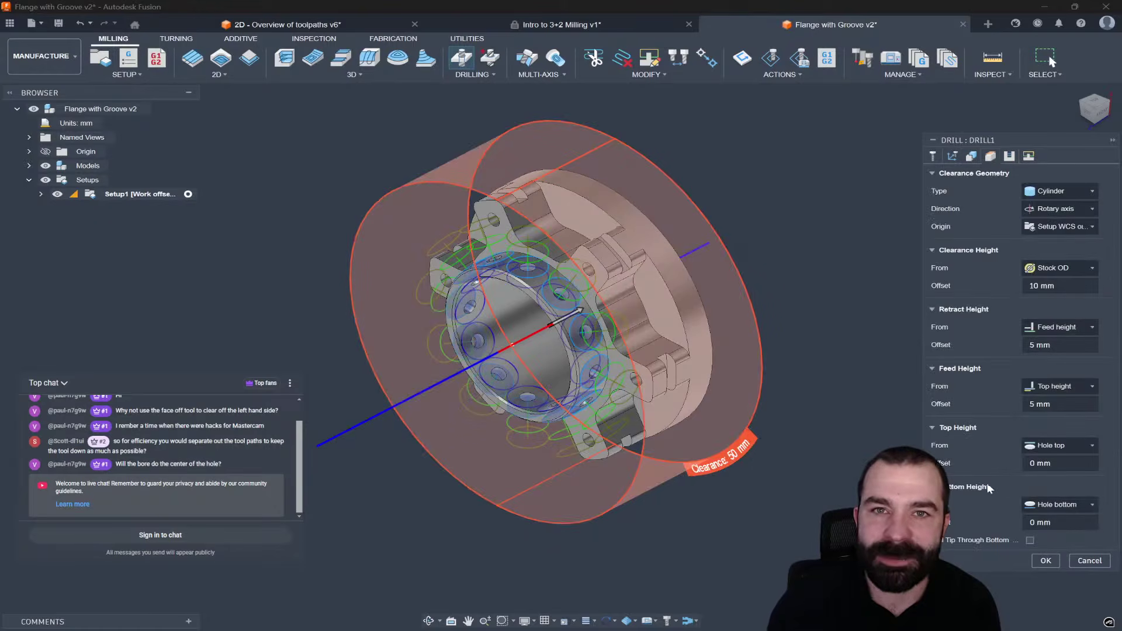
Step: Assign the 5/32" 118° drill to the operation, generate the toolpath, and inspect the drilled depths along the flange's axis
click(1045, 562)
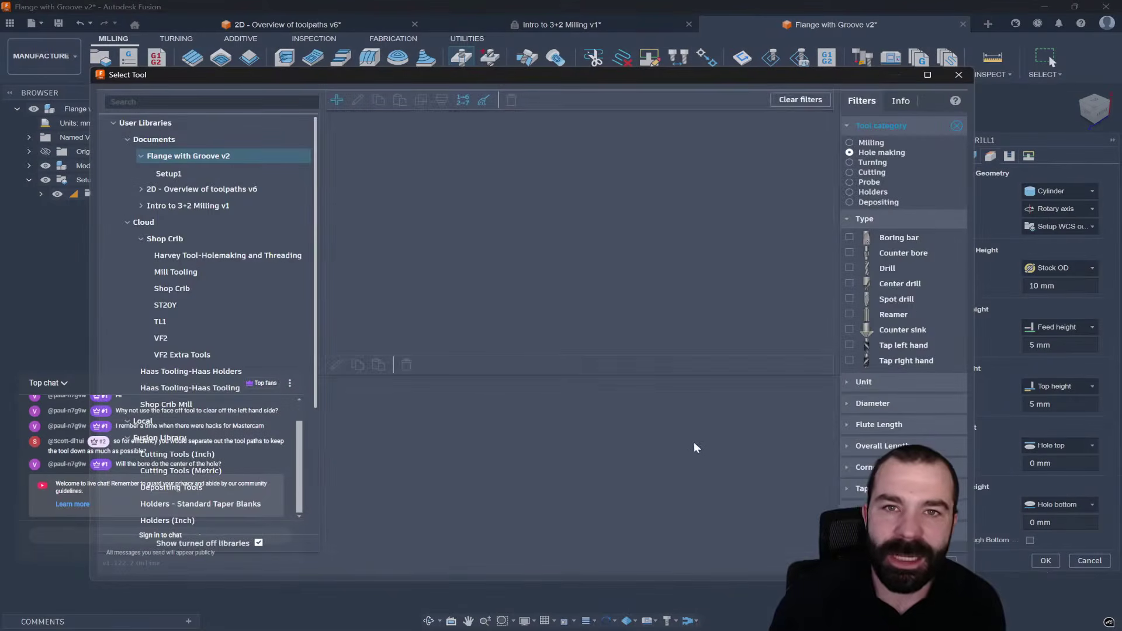
click(433, 180)
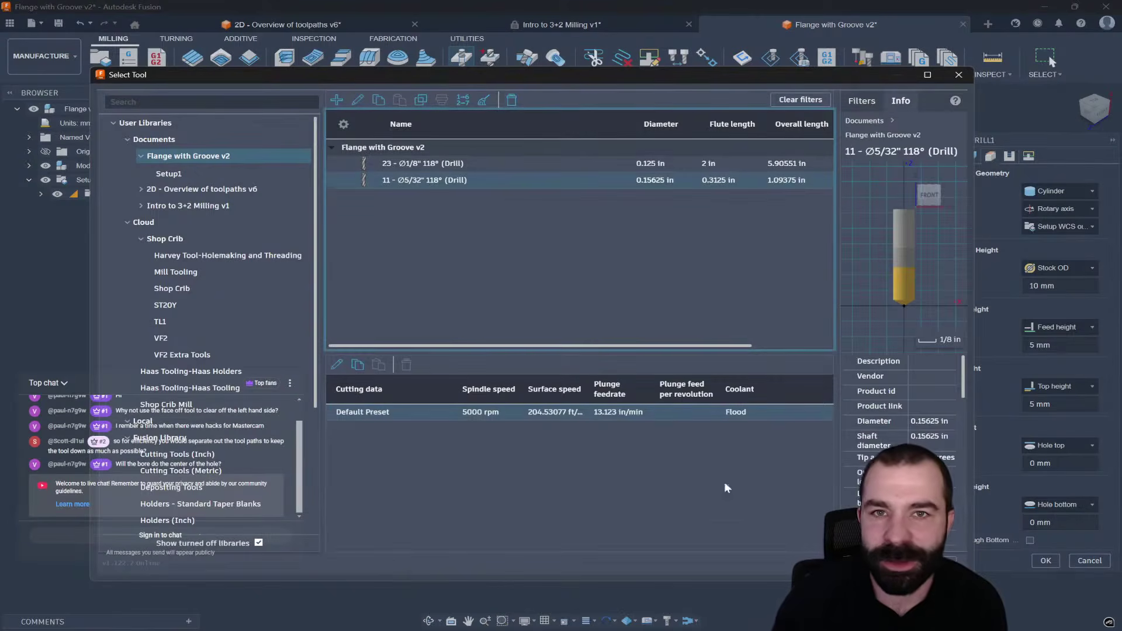
click(903, 560)
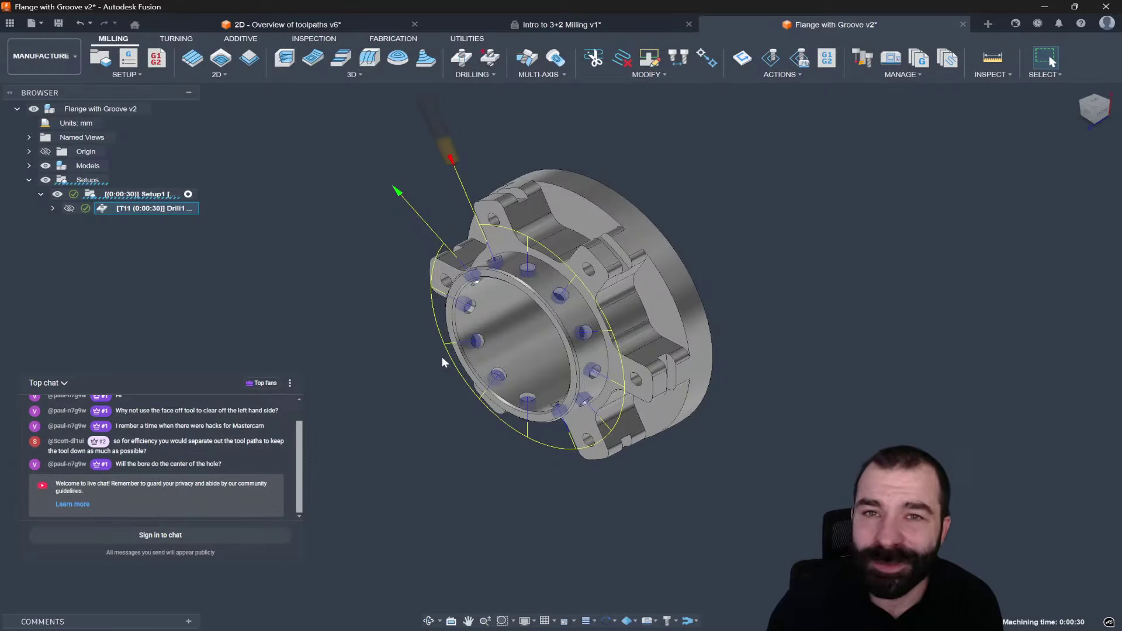
click(1086, 115)
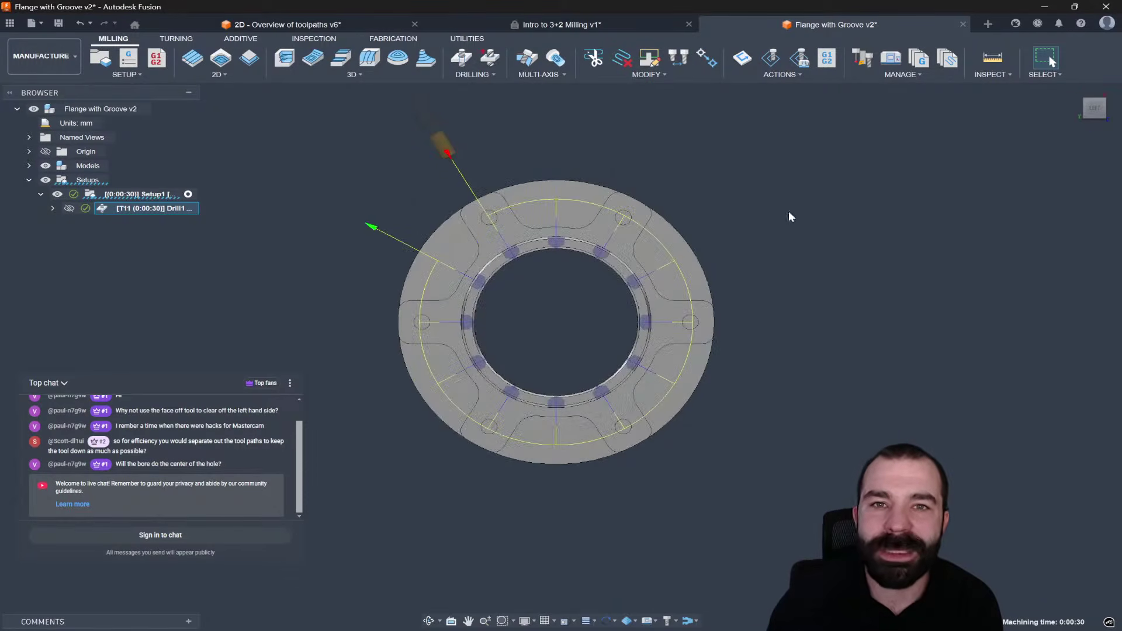
scroll(471, 226, up, 5)
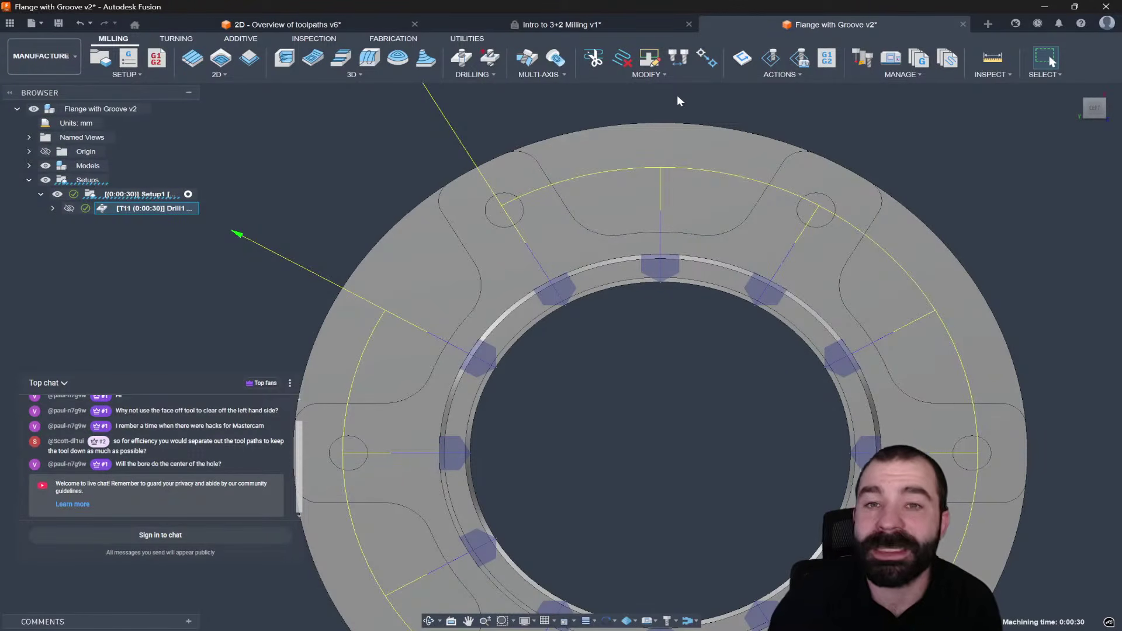
scroll(561, 232, down, 3)
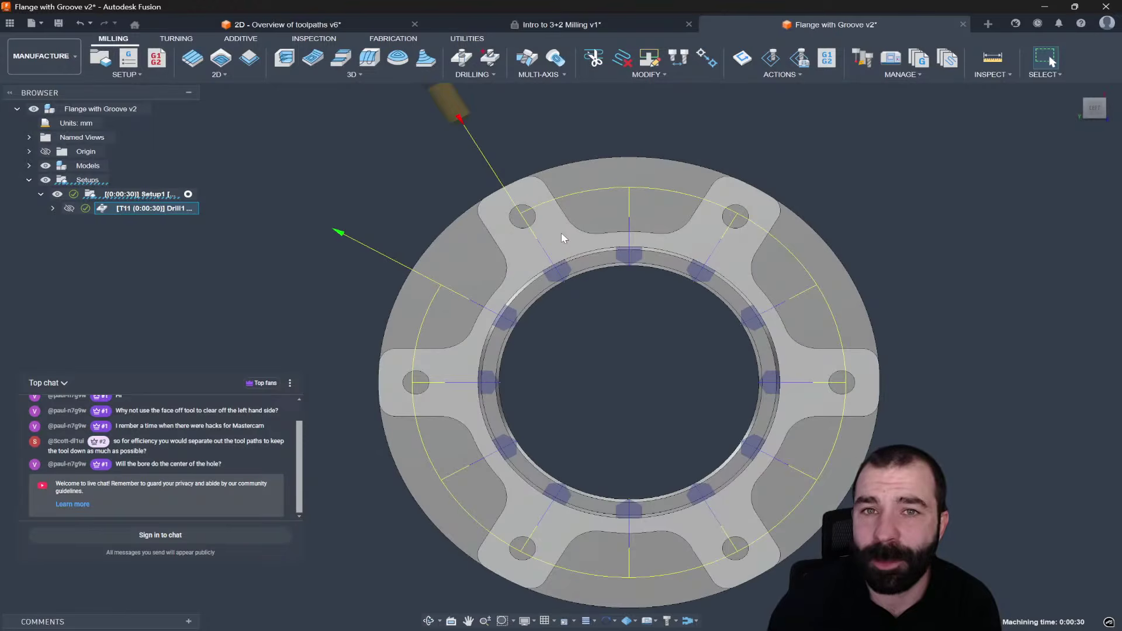
scroll(624, 267, up, 5)
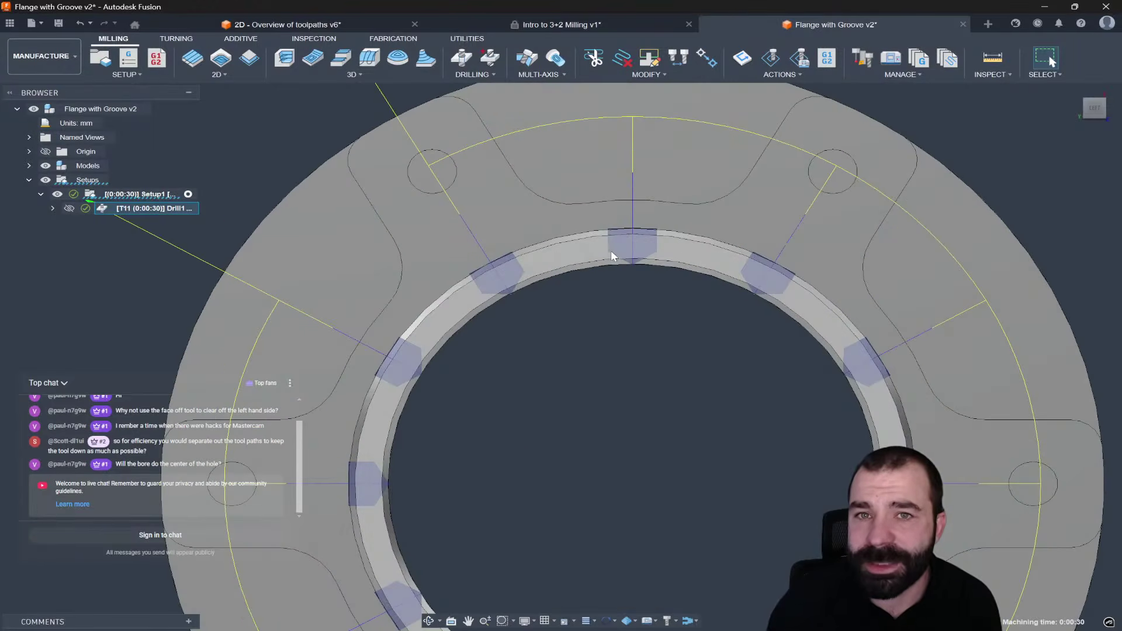
scroll(596, 310, down, 1)
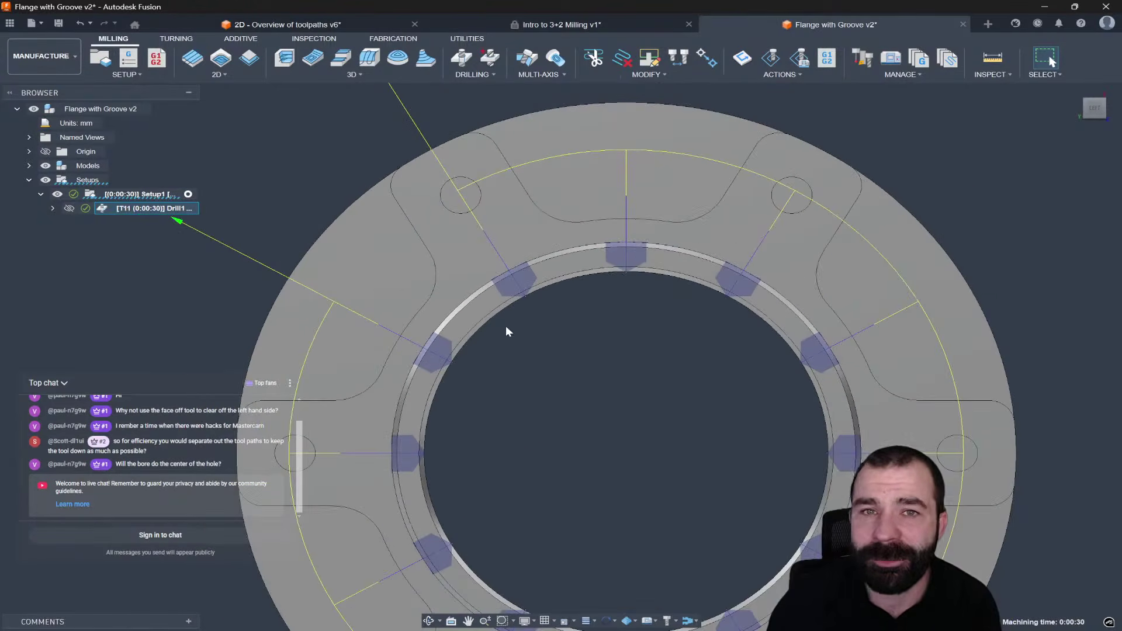
Step: Reopen the flange drilling operation's height settings and examine the reference options for the retract height
double_click(153, 208)
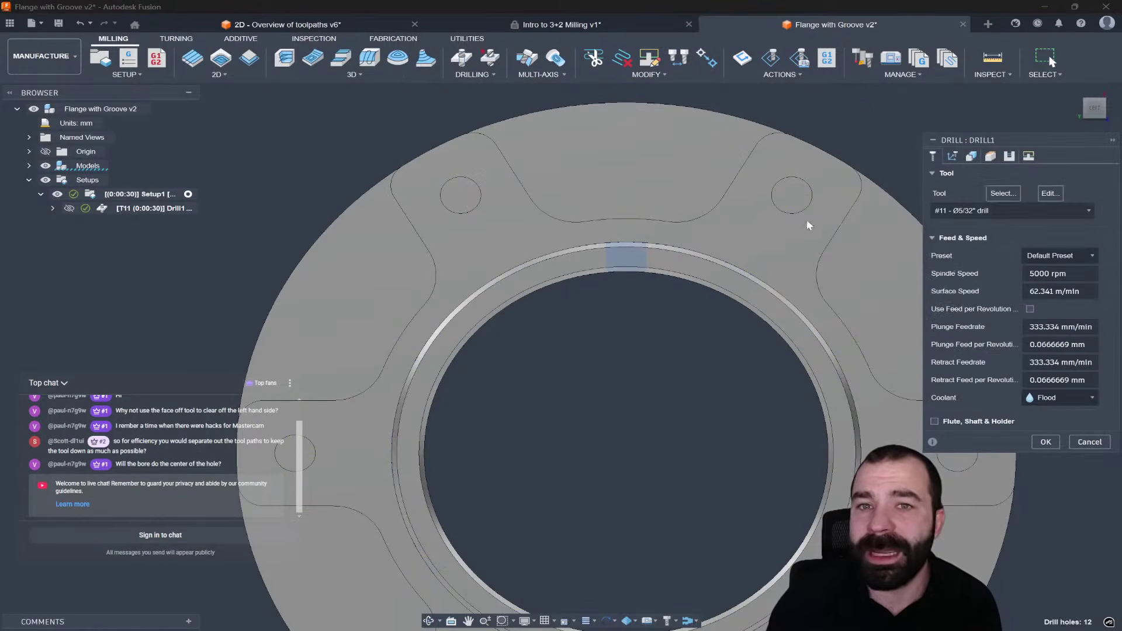
click(988, 160)
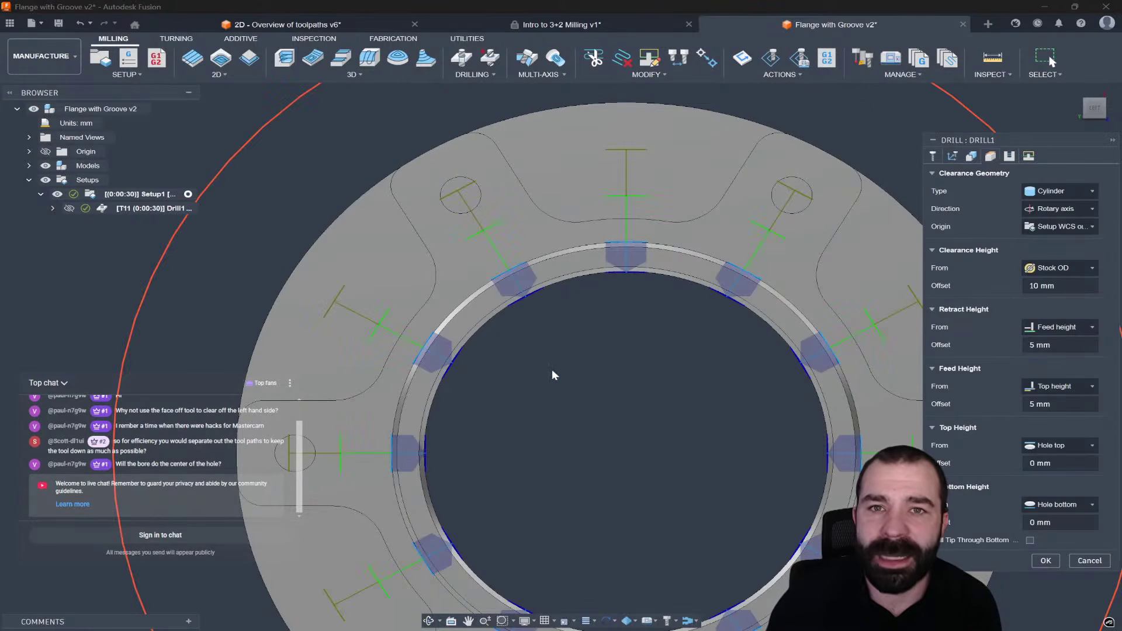
scroll(444, 391, down, 3)
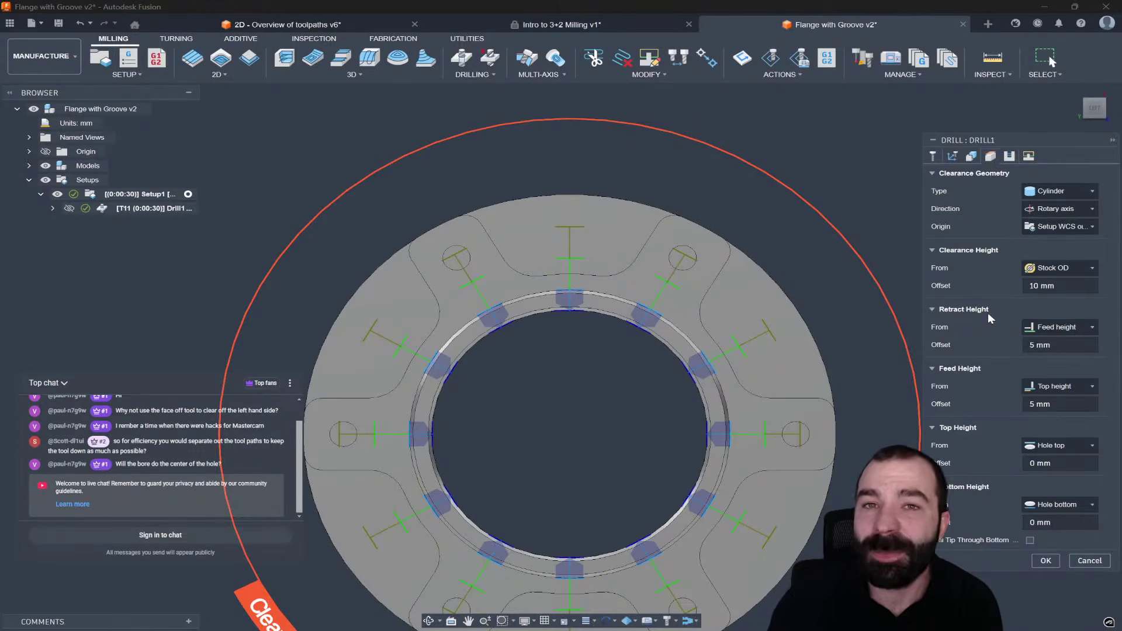
click(1041, 328)
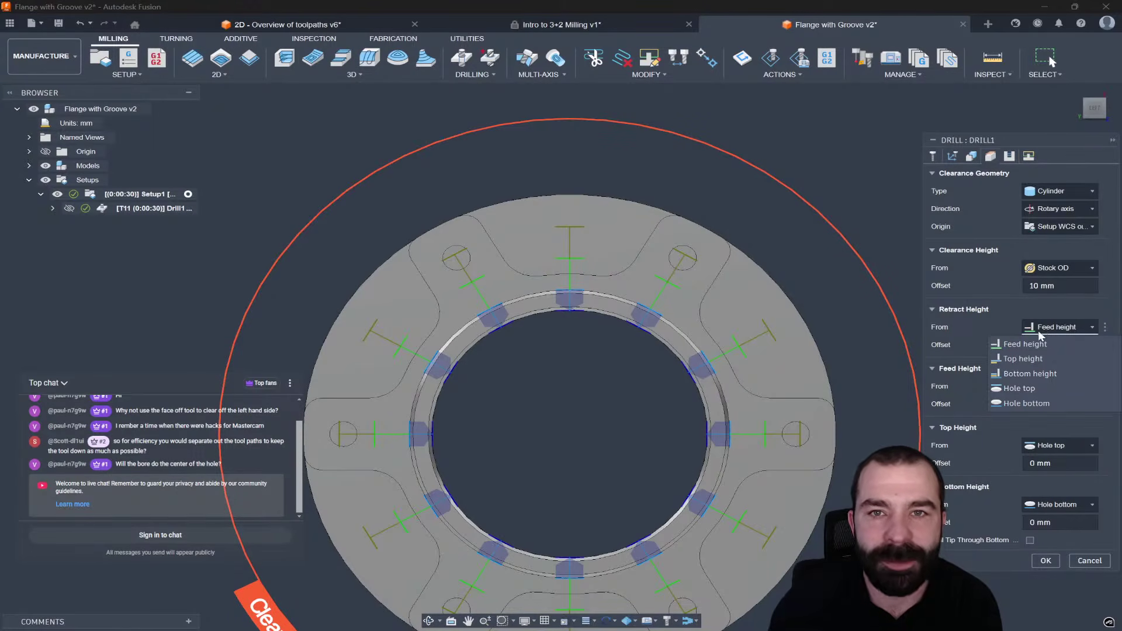
click(1038, 331)
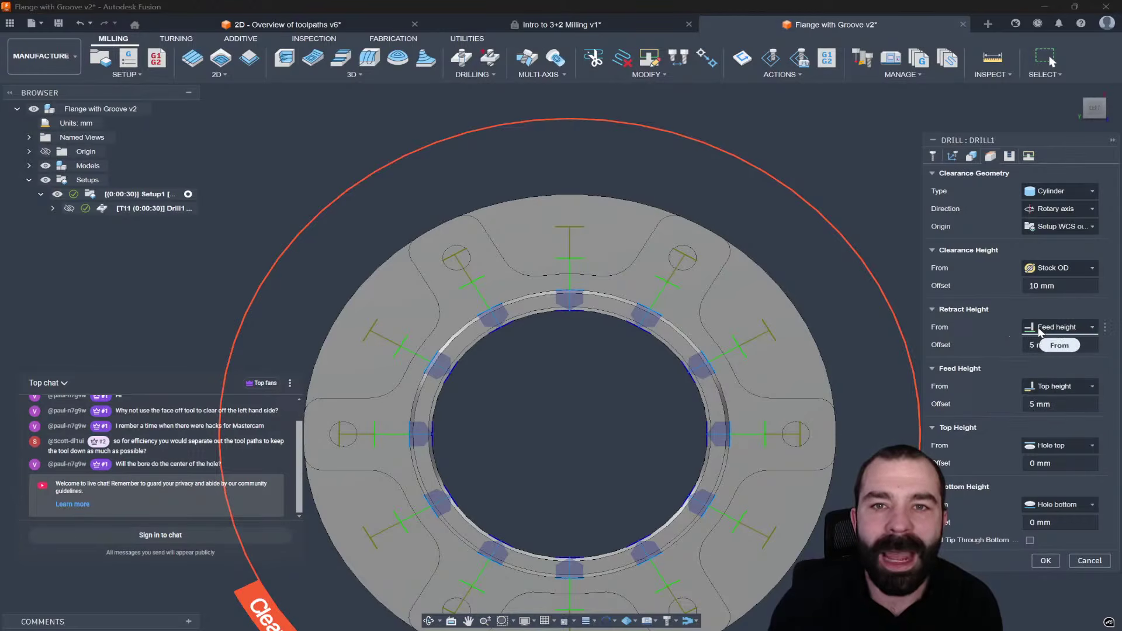
click(1049, 329)
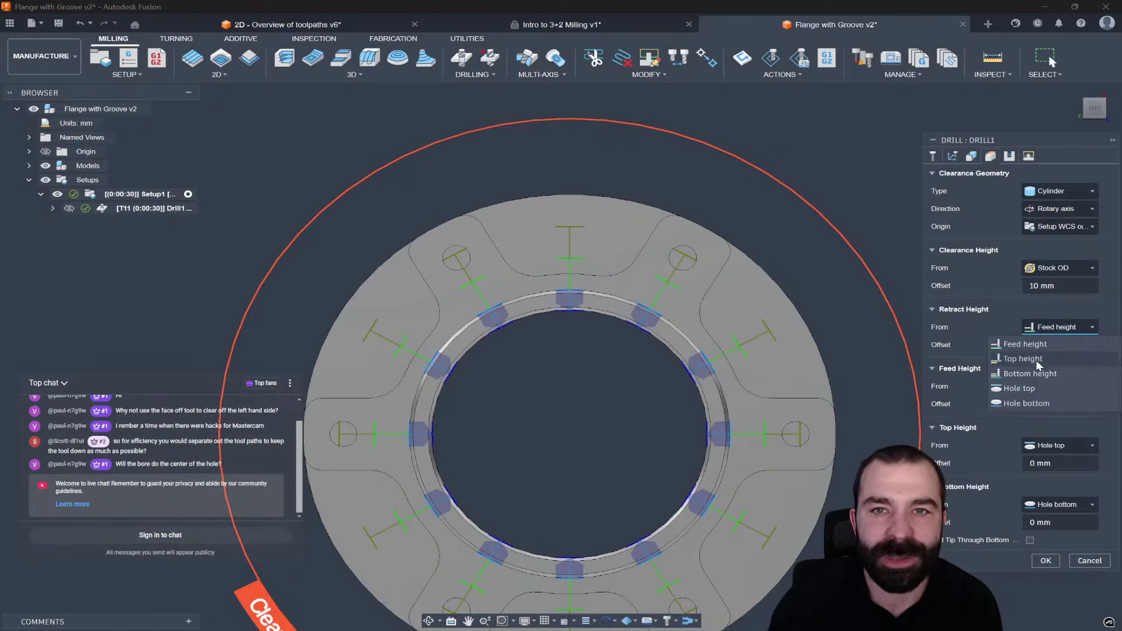
click(958, 316)
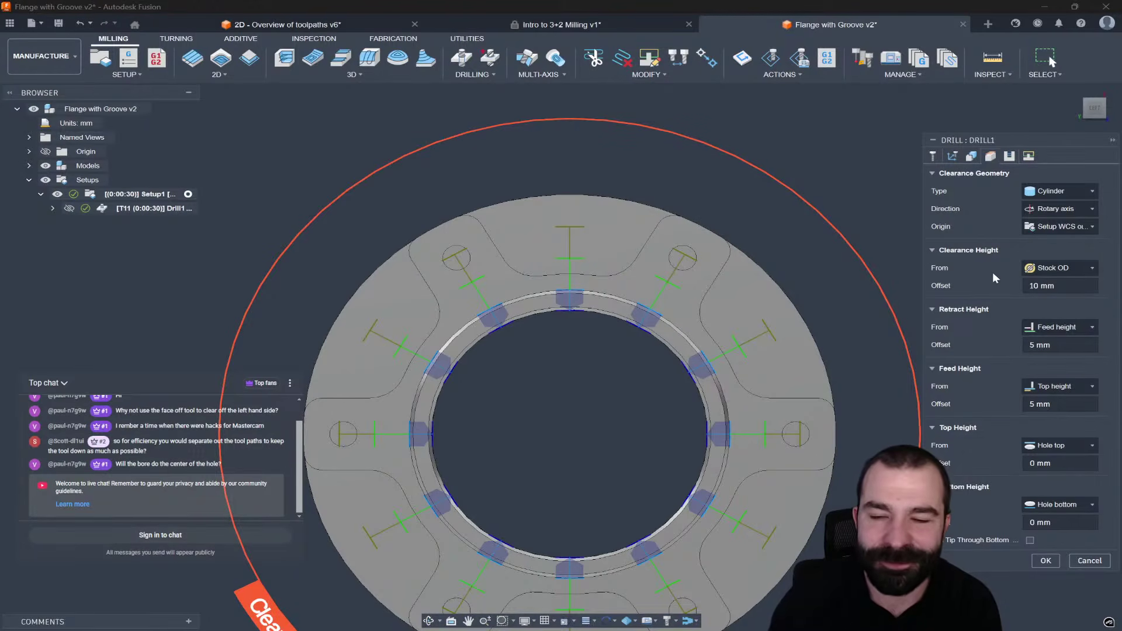
Step: Enable Drill Tip Through Bottom with a 2 mm break-through depth, regenerate the toolpath, and inspect the radial holes
click(1028, 538)
click(1068, 558)
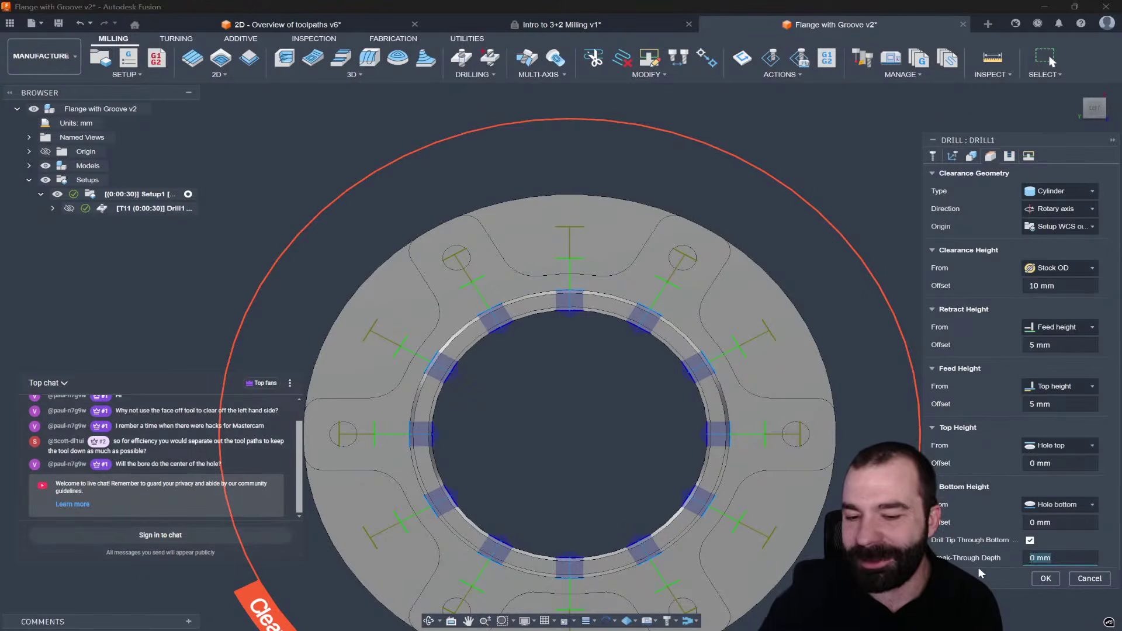
text(2)
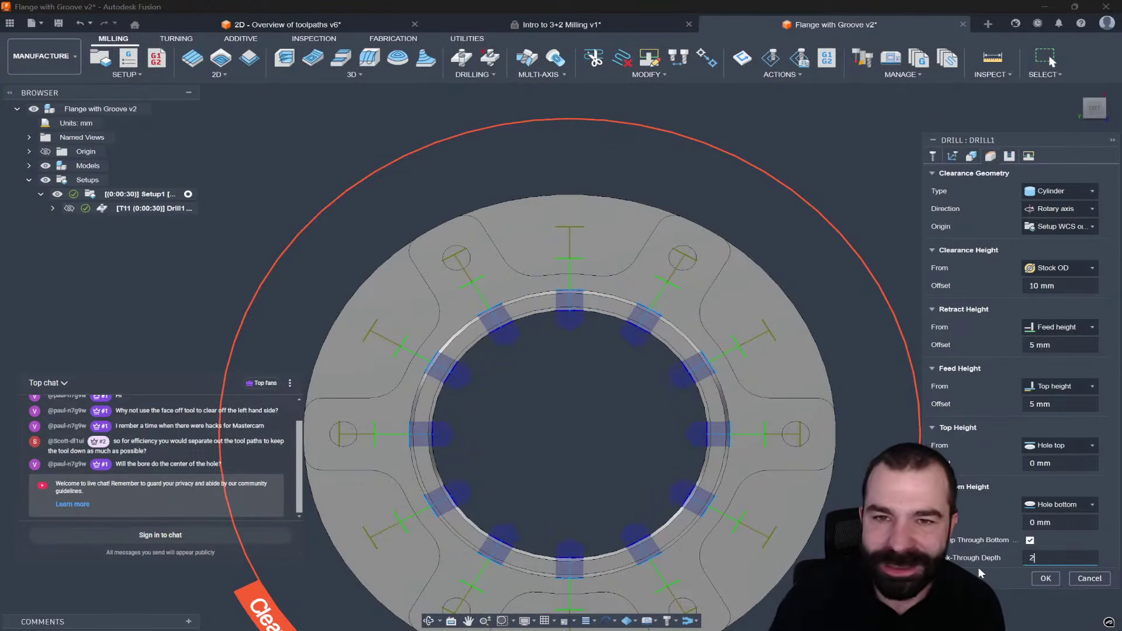
click(1045, 578)
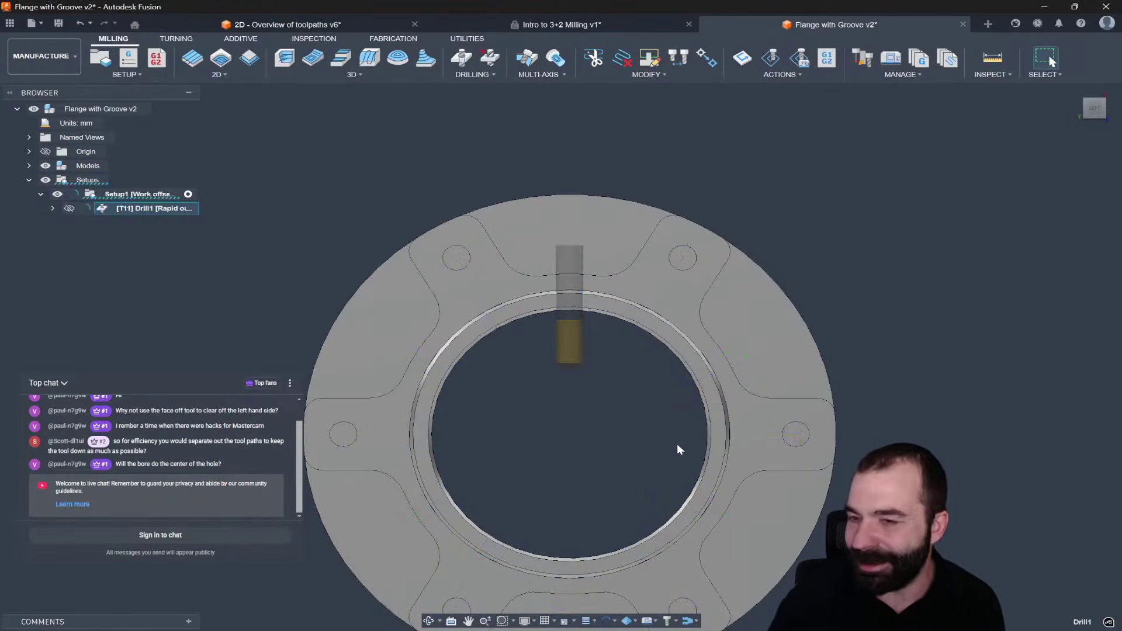
scroll(560, 336, up, 3)
scroll(559, 336, up, 3)
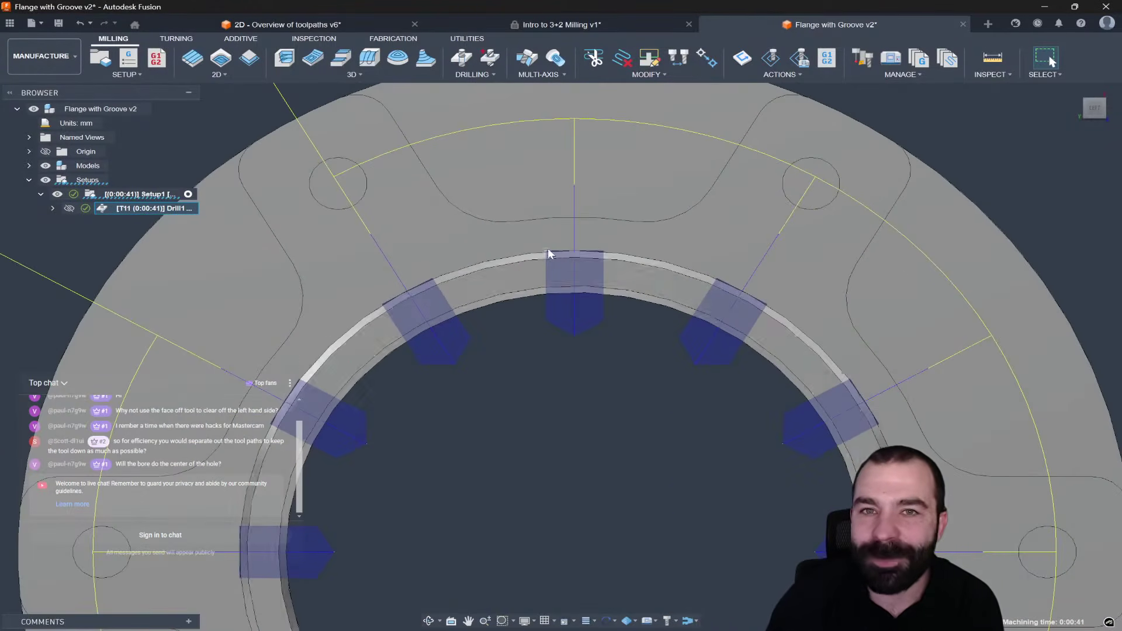
scroll(589, 275, down, 4)
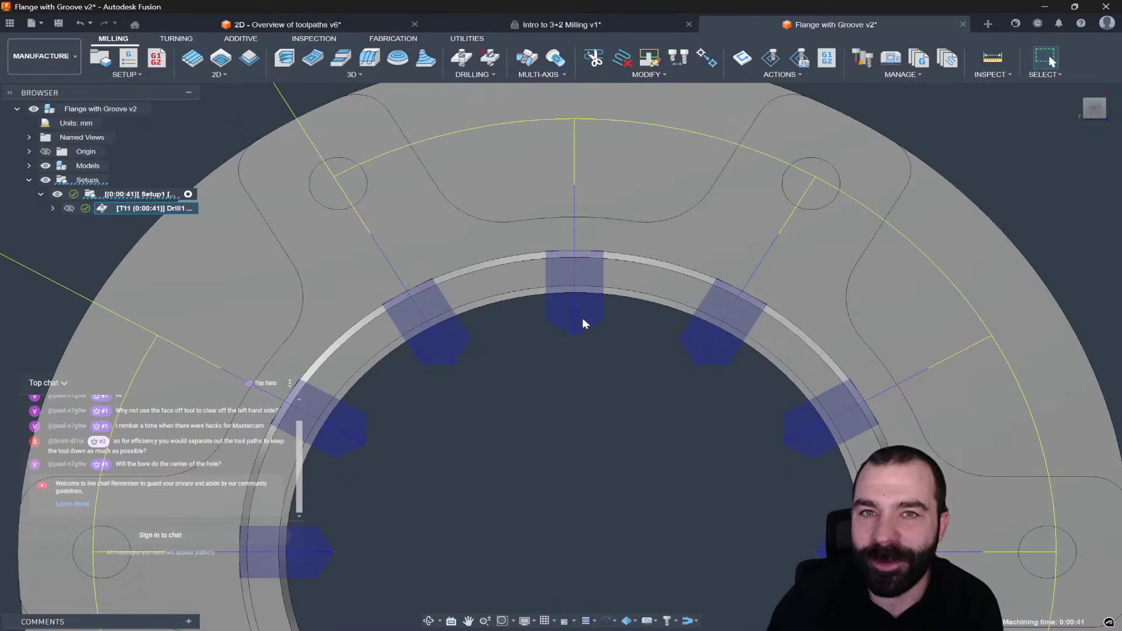
scroll(582, 317, down, 3)
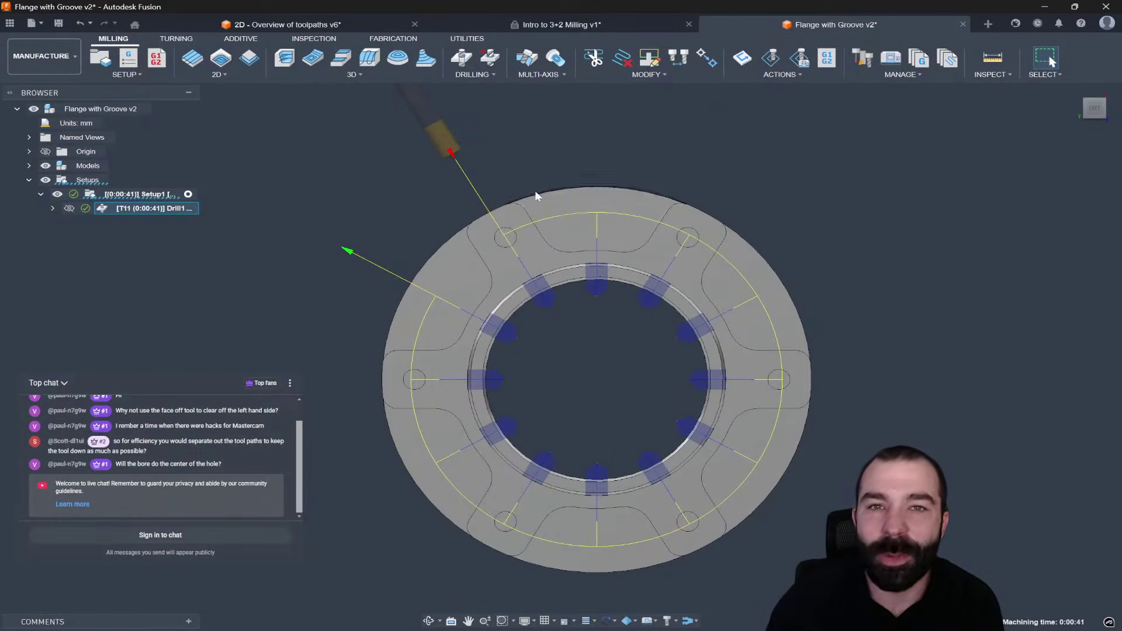
Step: Switch to the Intro to 3+2 Milling v1 document
click(531, 23)
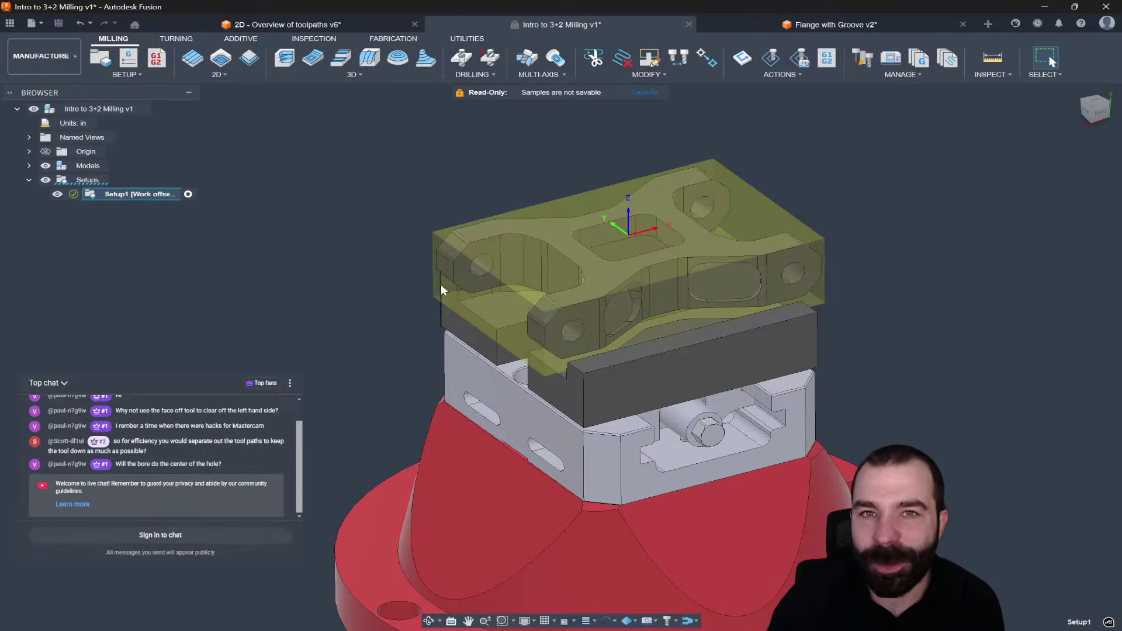
Step: Start a 4-axis drilling operation about the Setup Z Axis and select the part's side holes by face with Select Same Diameter enabled
scroll(292, 356, down, 1)
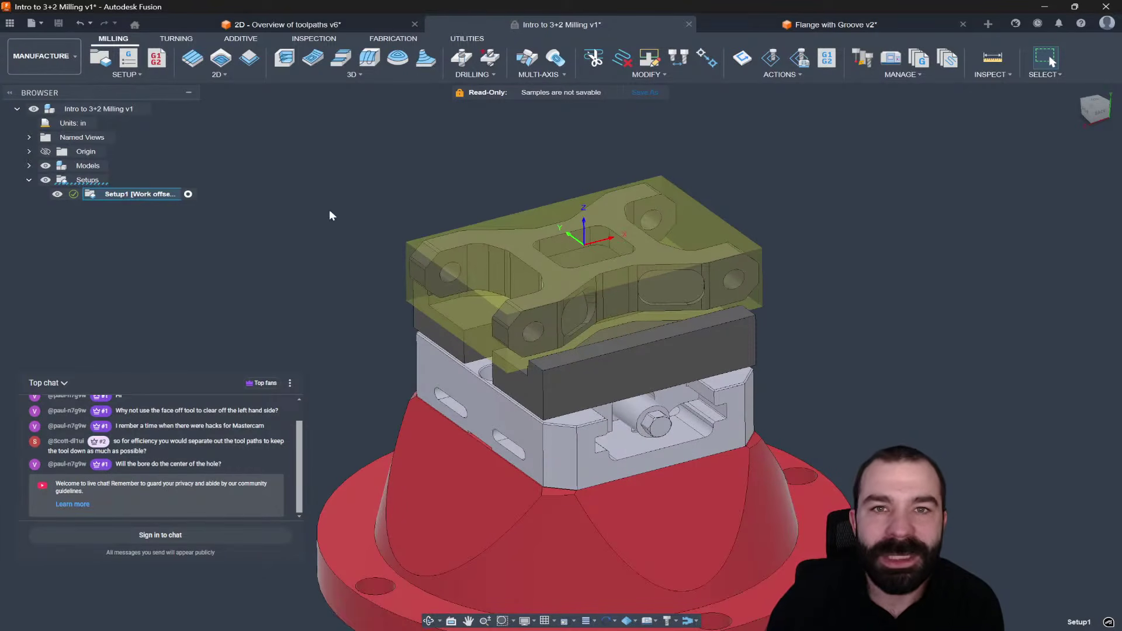
click(464, 57)
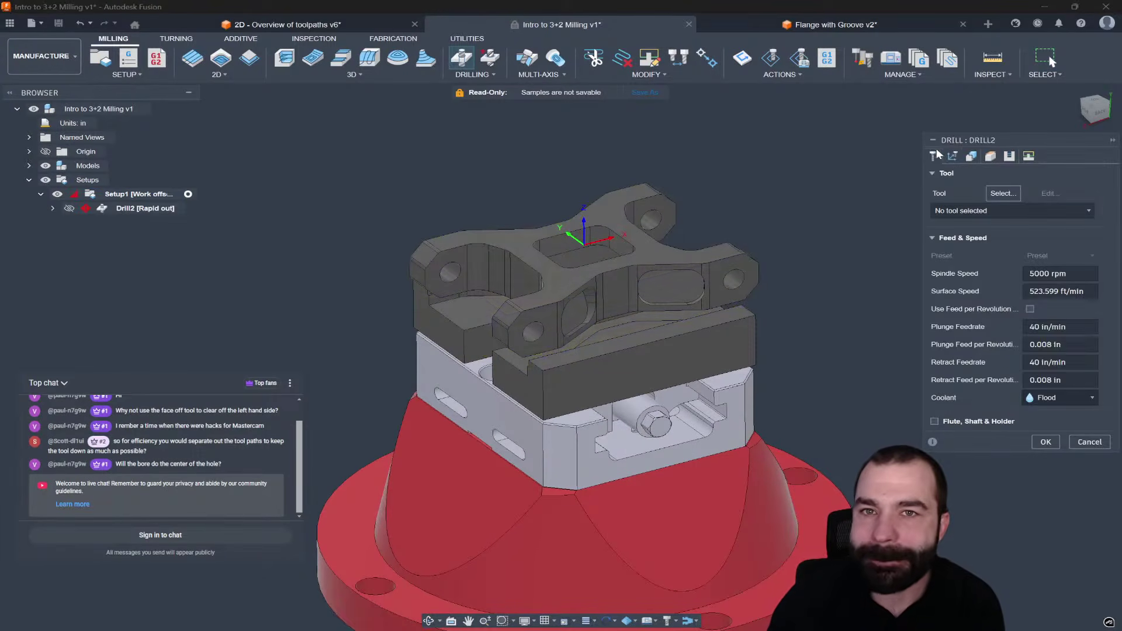
click(969, 158)
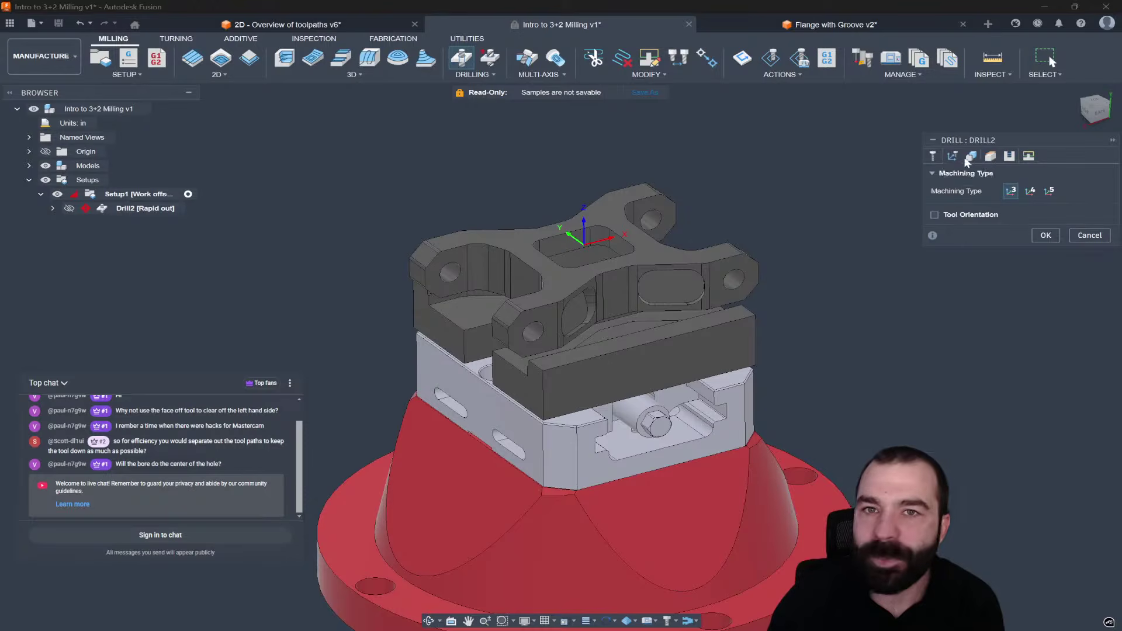
click(1030, 191)
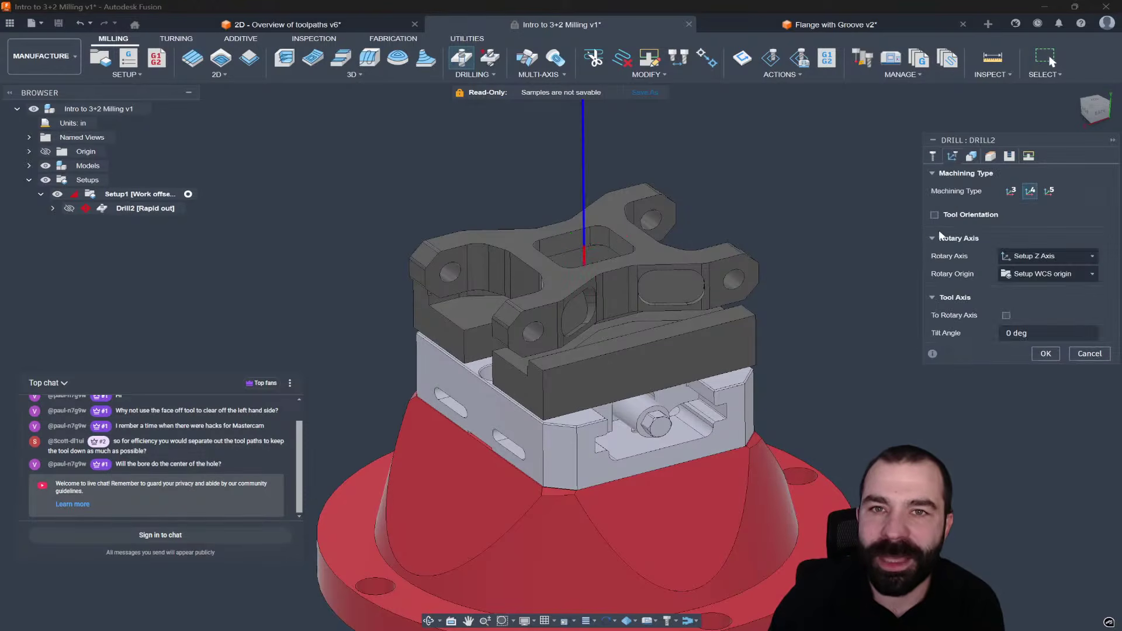
click(979, 157)
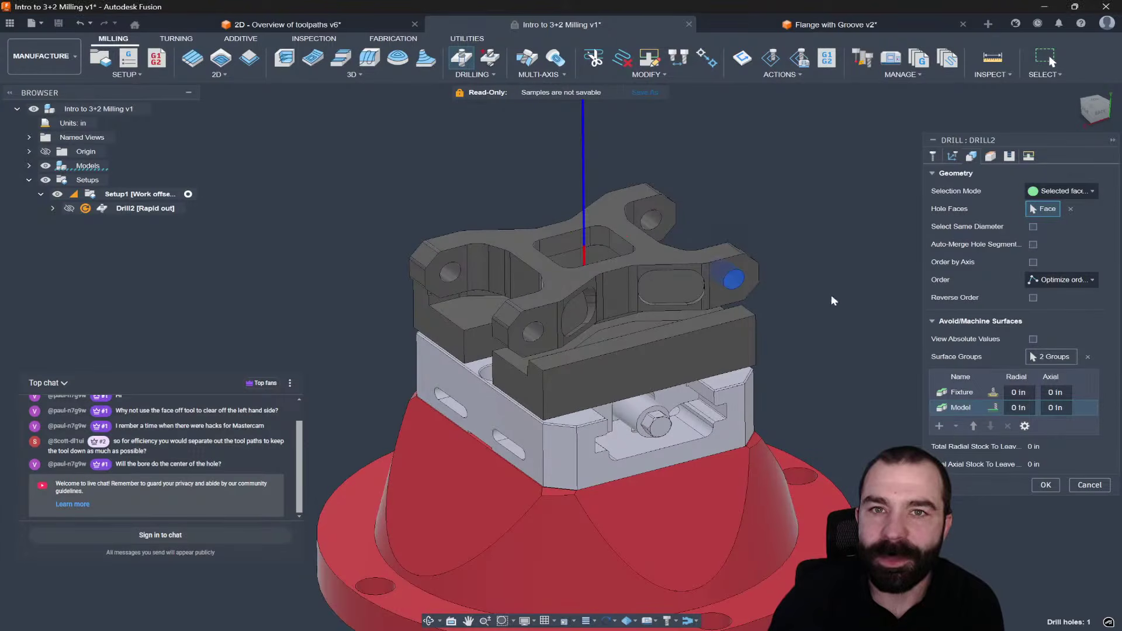
click(1032, 226)
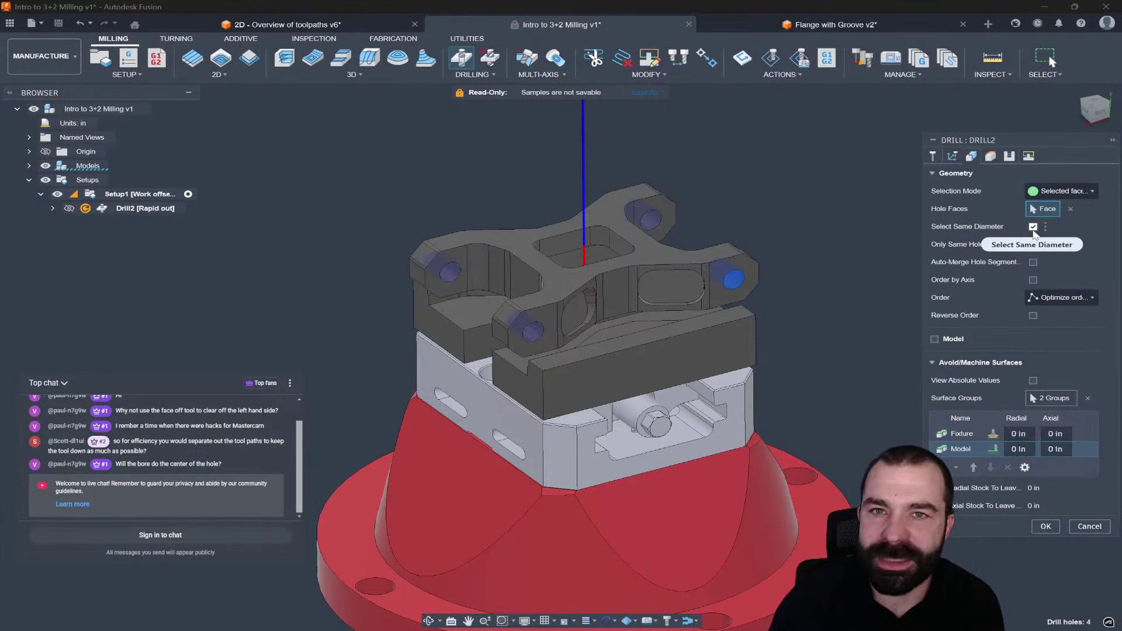
Step: Accept the default drilling heights, assign the 1/2" 118° drill, generate the toolpath, and inspect its links around the part
click(990, 156)
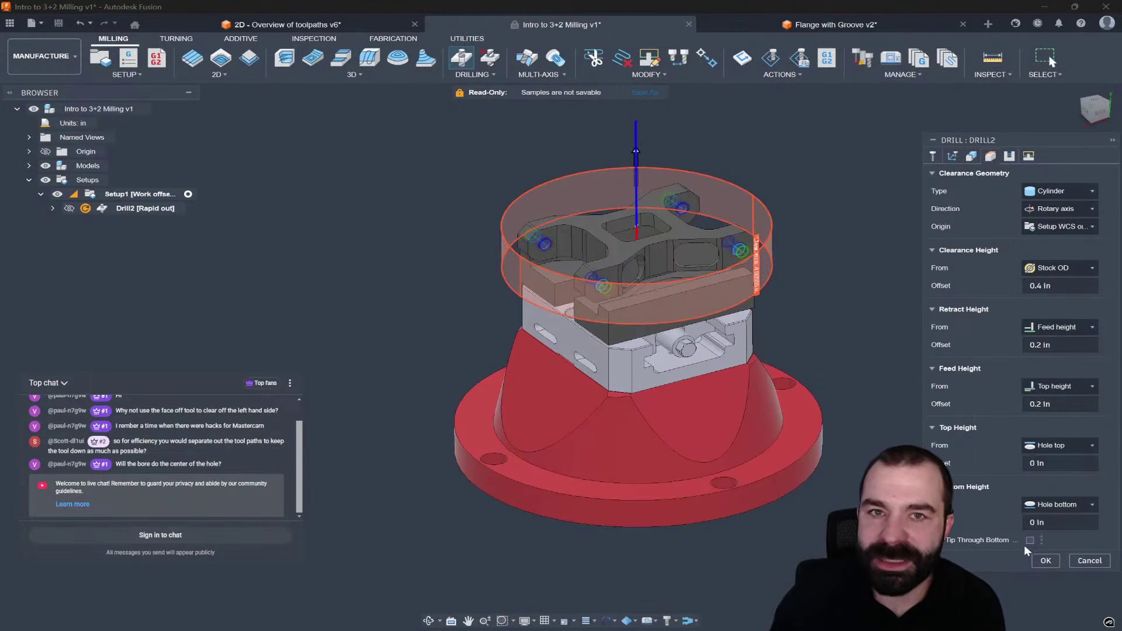
click(1046, 561)
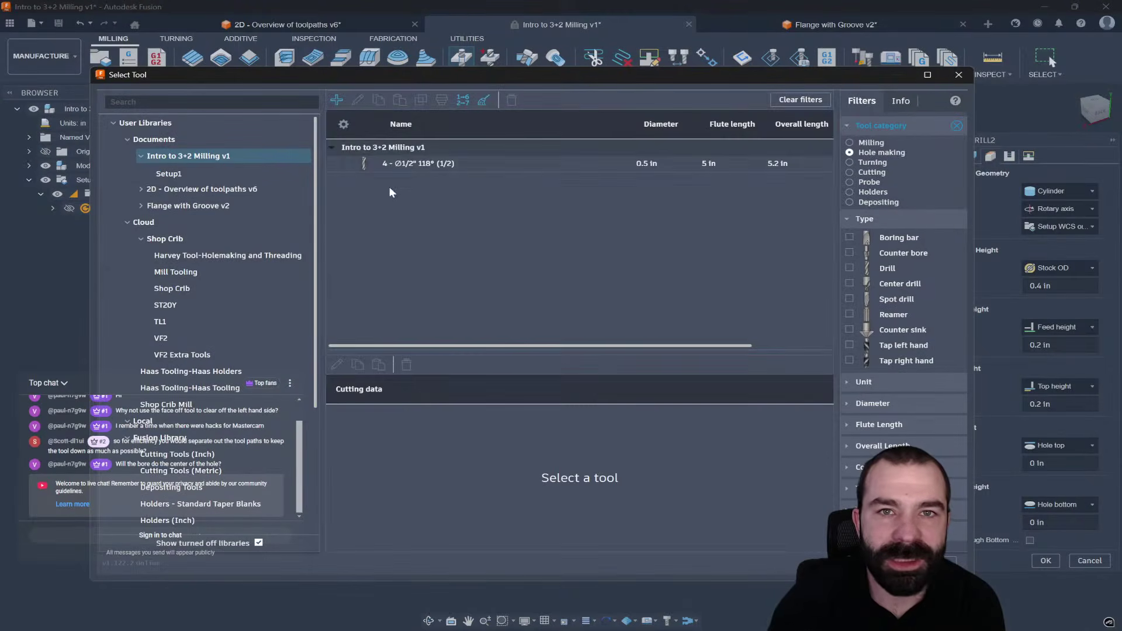
click(409, 163)
click(902, 561)
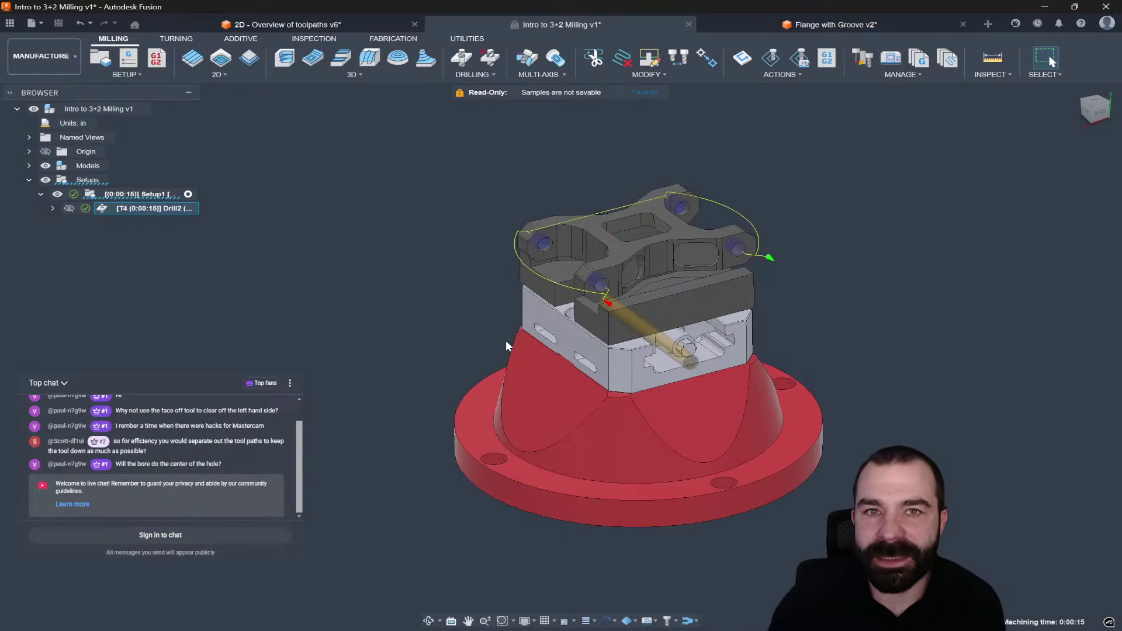
scroll(563, 283, up, 5)
mouse_move(580, 289)
shift+middle_down()
mouse_move(585, 274)
mouse_move(582, 291)
shift+middle_up()
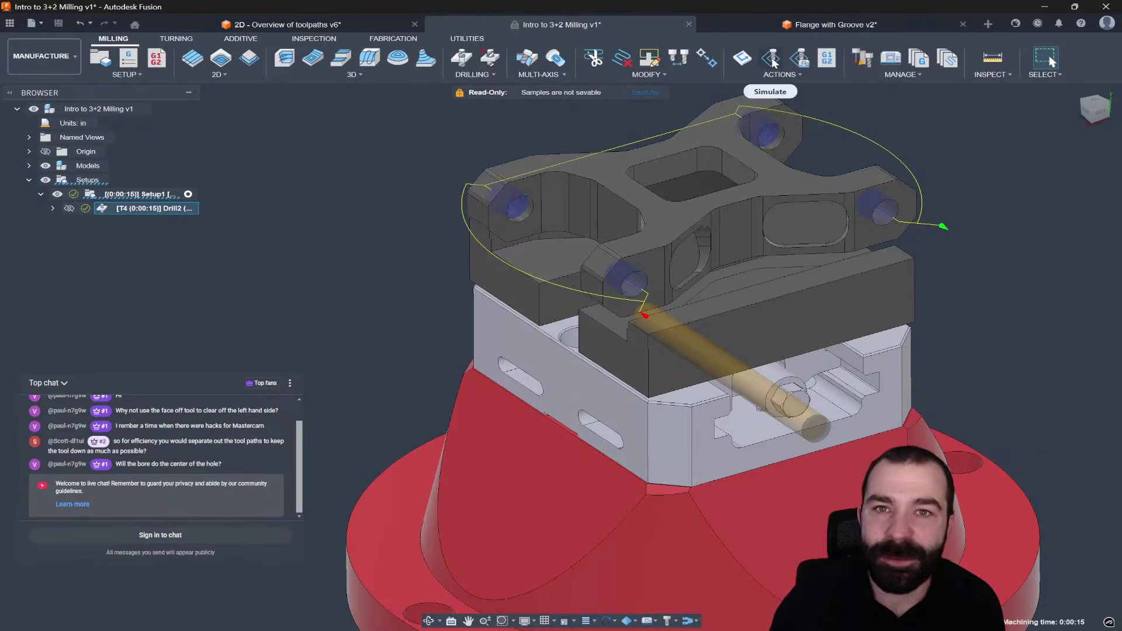
Step: Assign the HAAS UMC-1000 from the local machine library to Setup1, check the part position on the table, and accept the setup
double_click(86, 194)
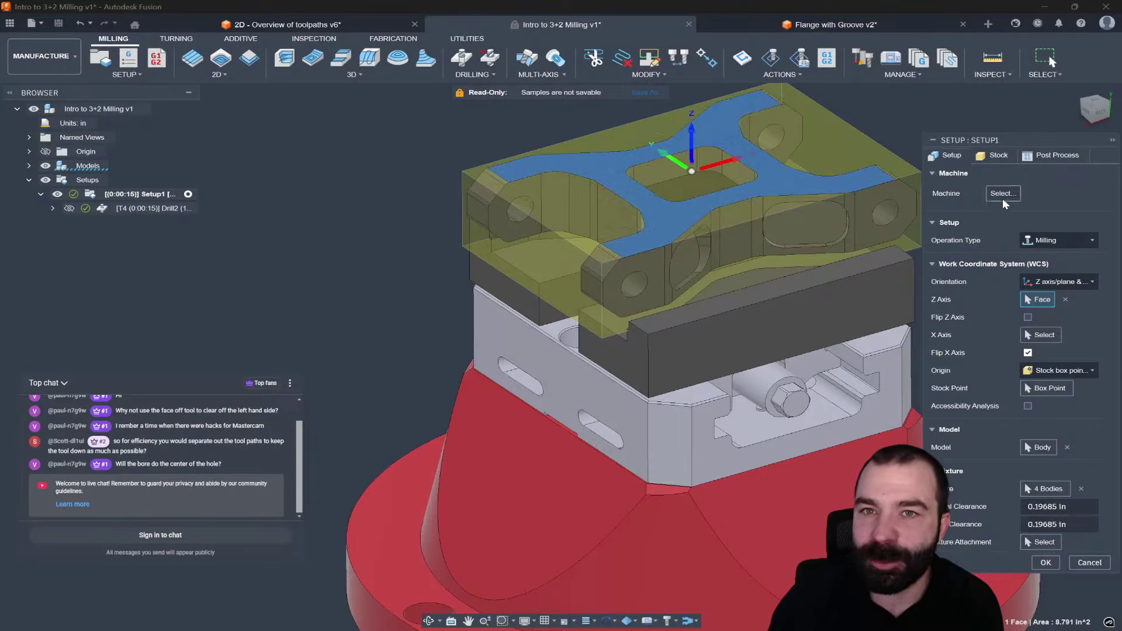
click(1002, 194)
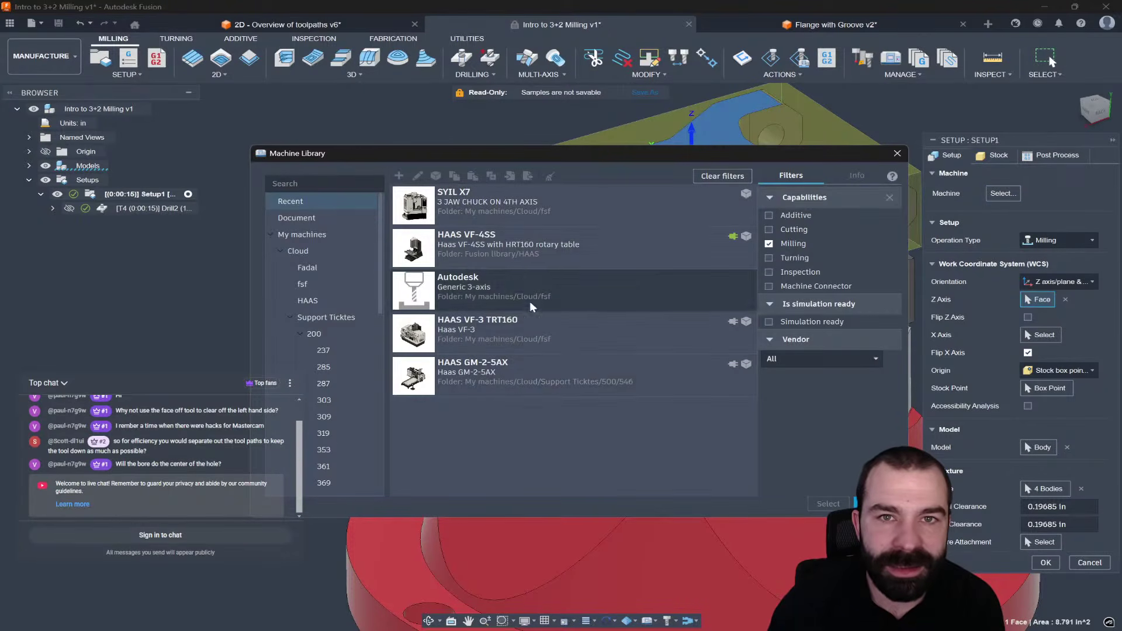
click(307, 268)
click(308, 301)
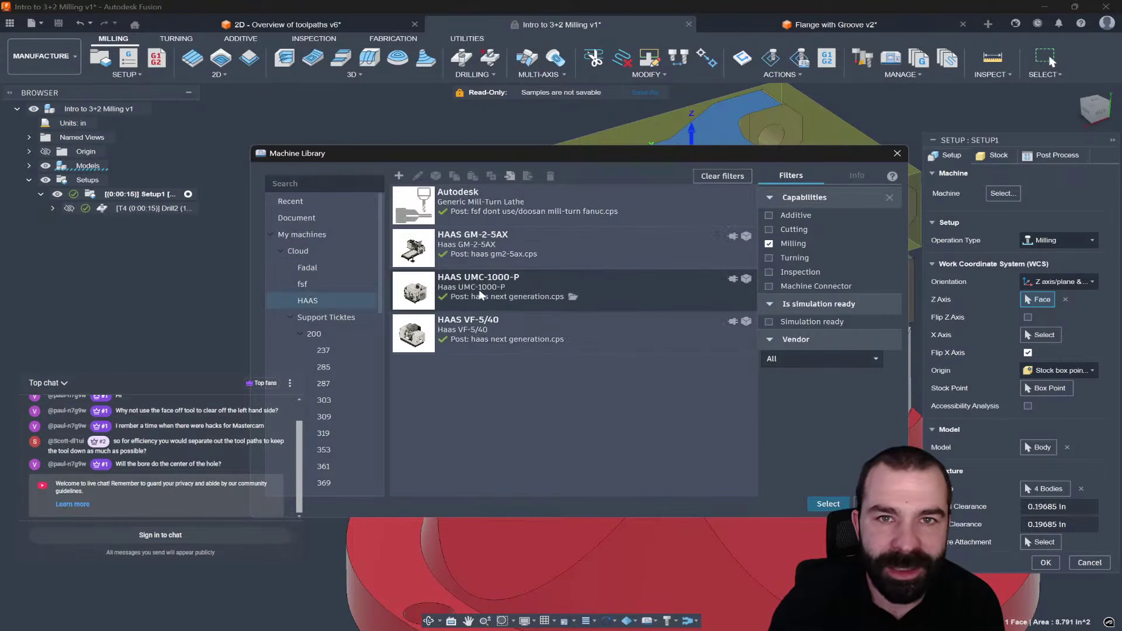
click(545, 303)
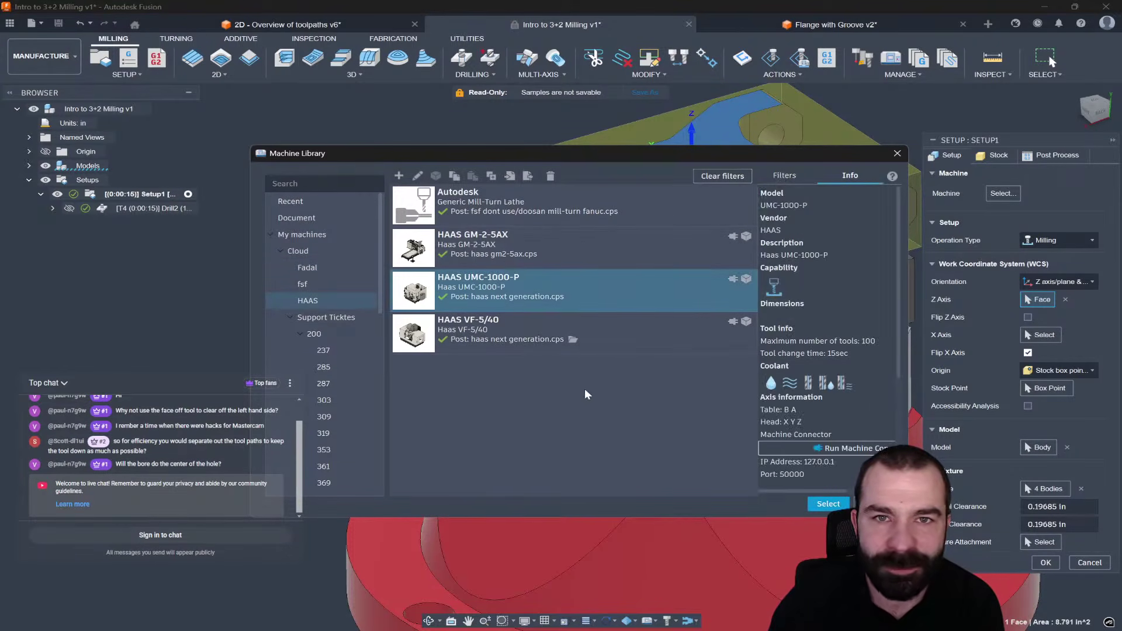
click(309, 249)
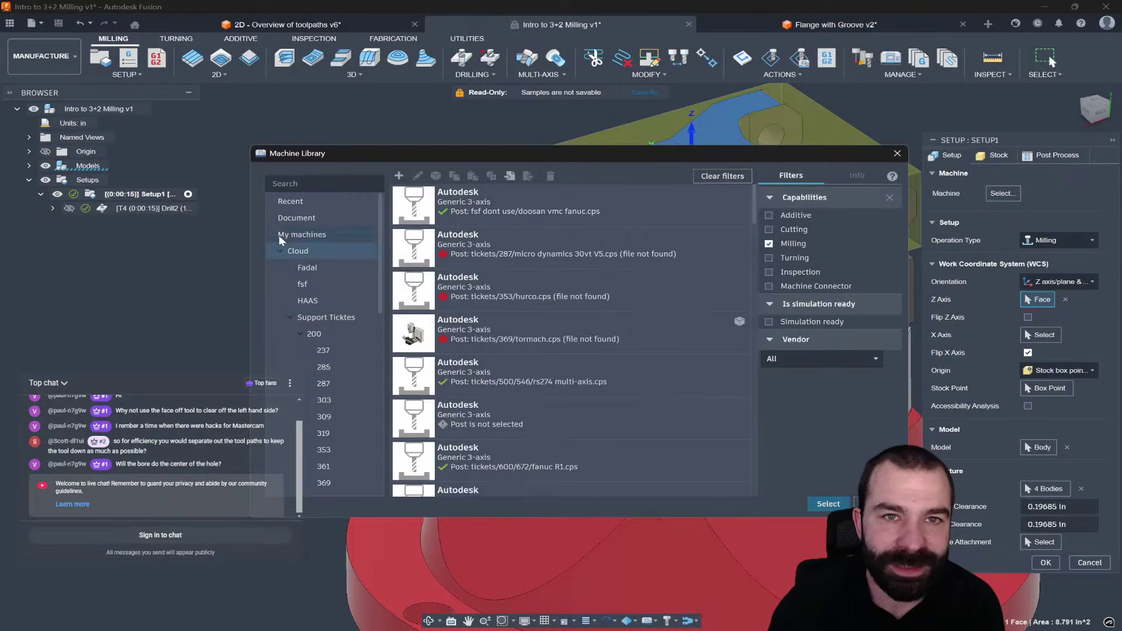
click(289, 316)
click(303, 335)
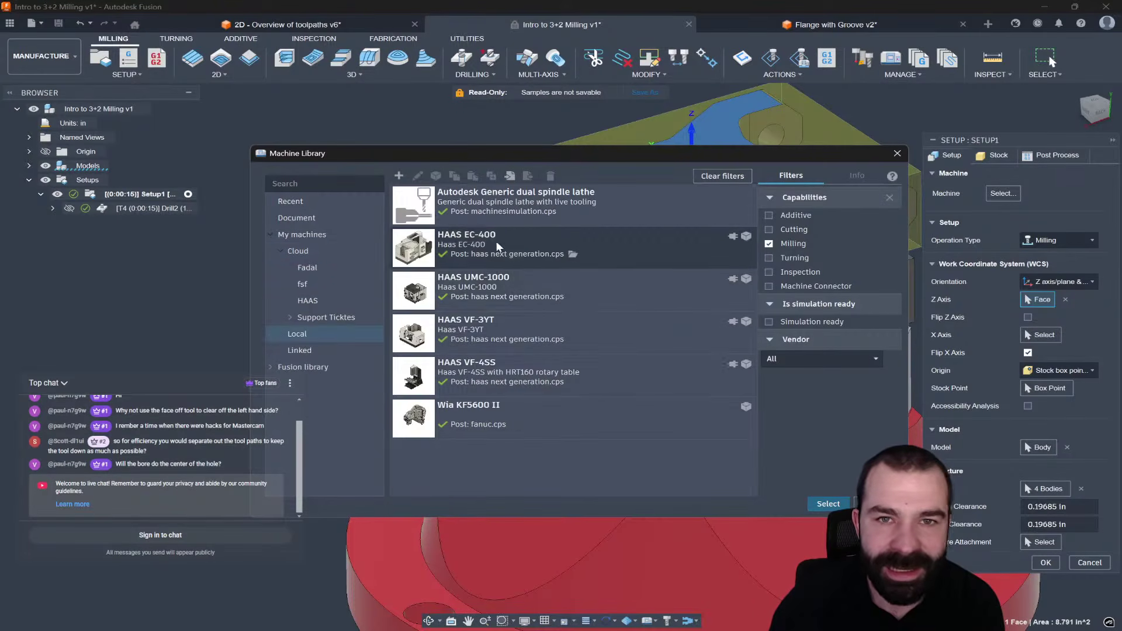
click(506, 299)
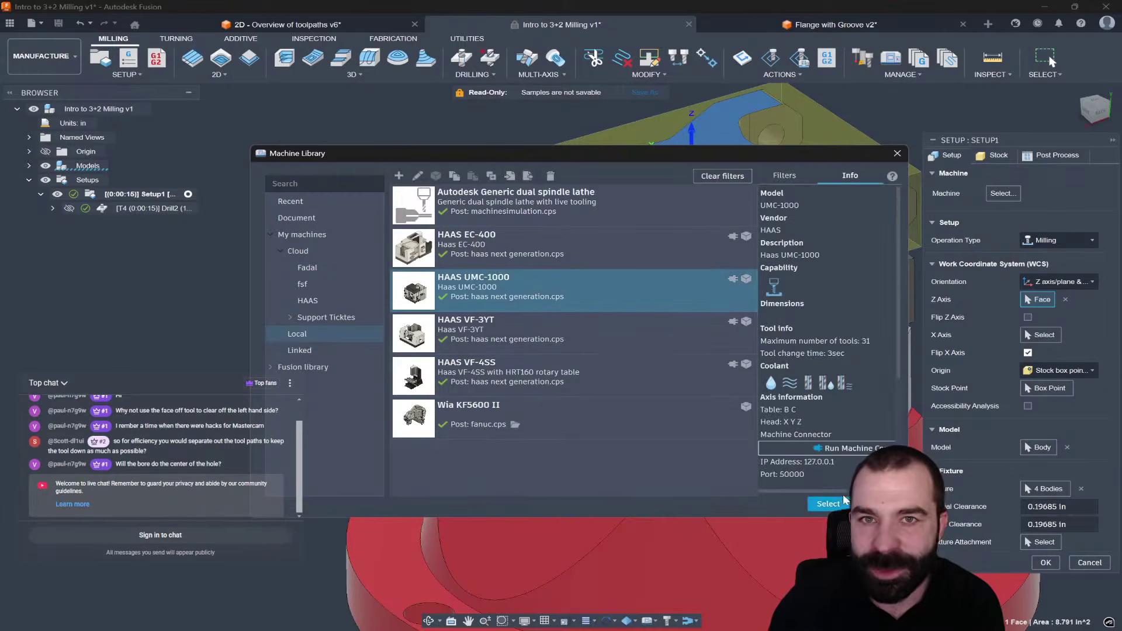
click(828, 503)
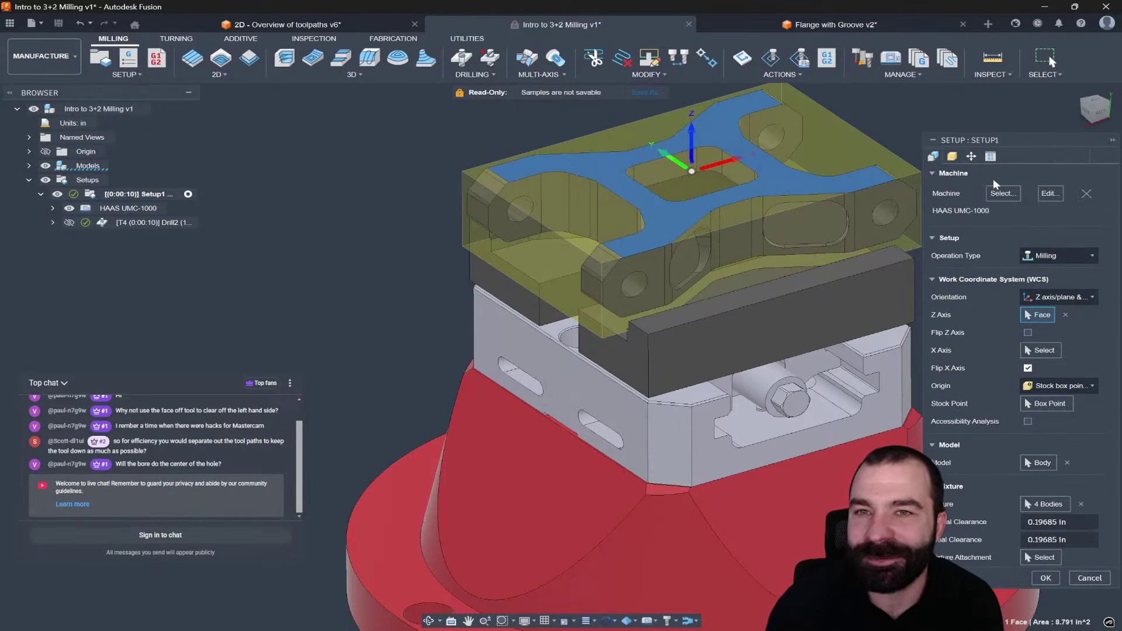
click(972, 157)
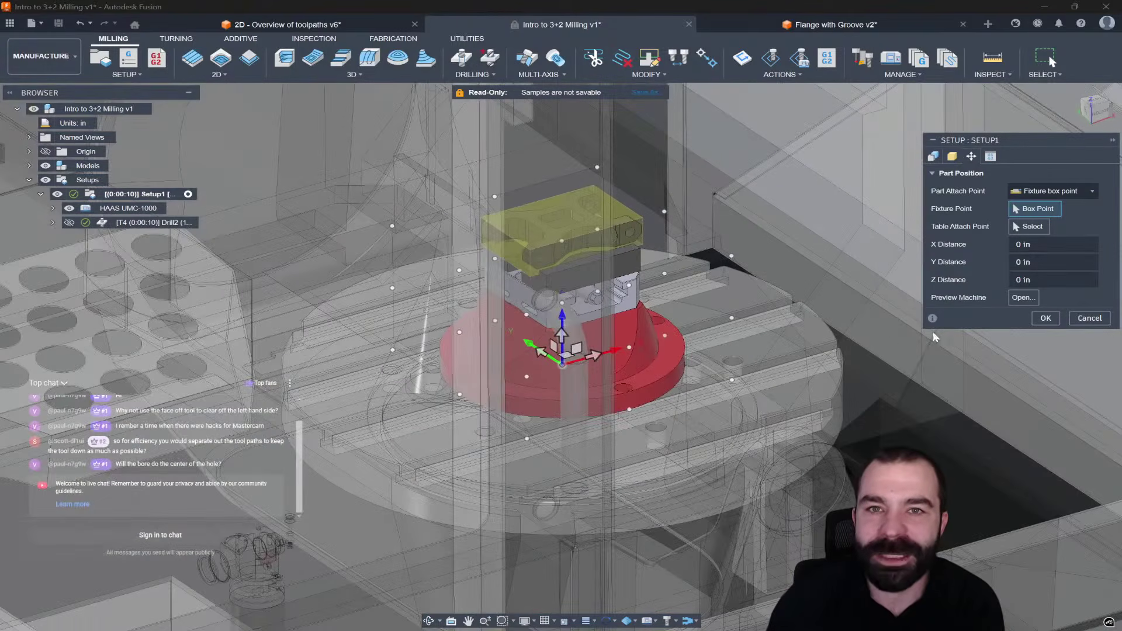
click(1055, 321)
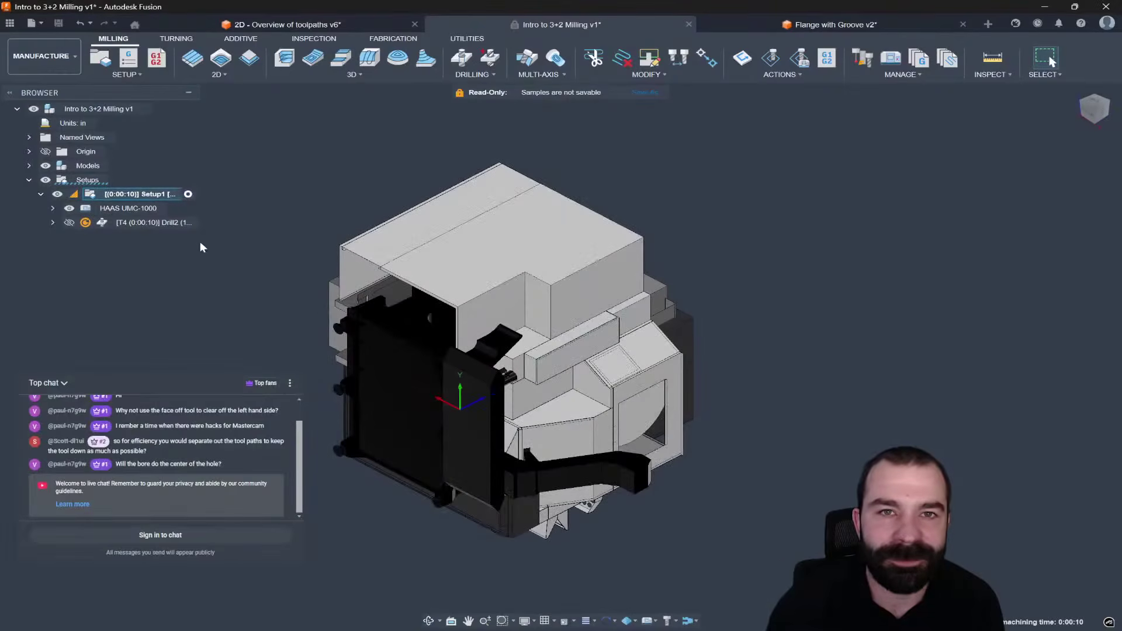
Step: Simulate the drilling operation with the machine and examine the tool's moves between the side holes
click(162, 222)
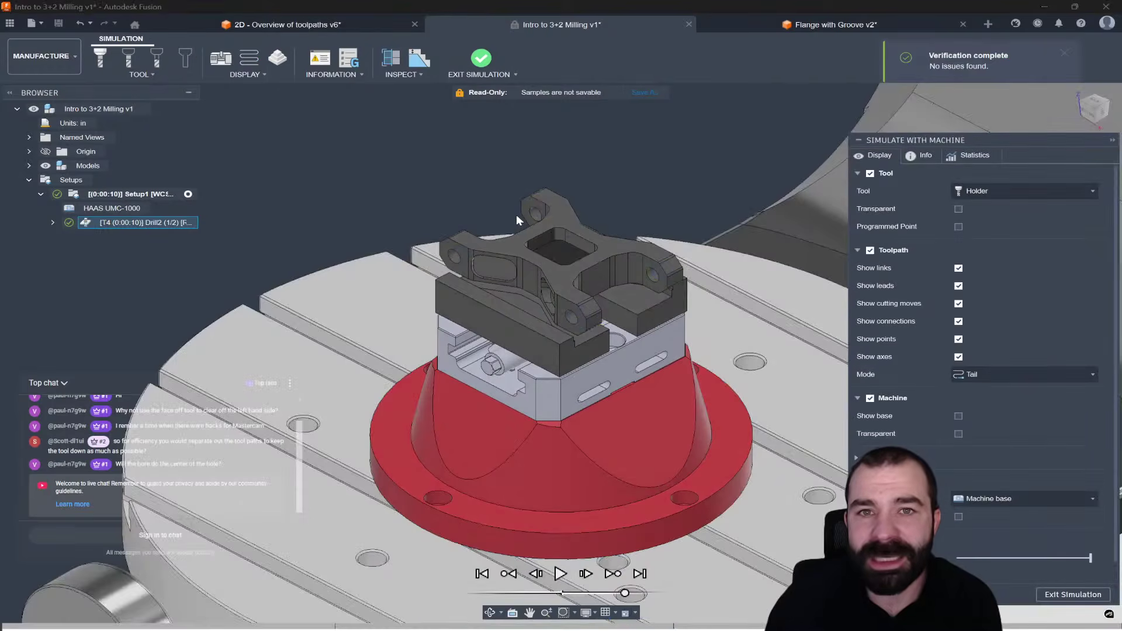
scroll(553, 446, down, 3)
shift+middle_drag(437, 465, 569, 467)
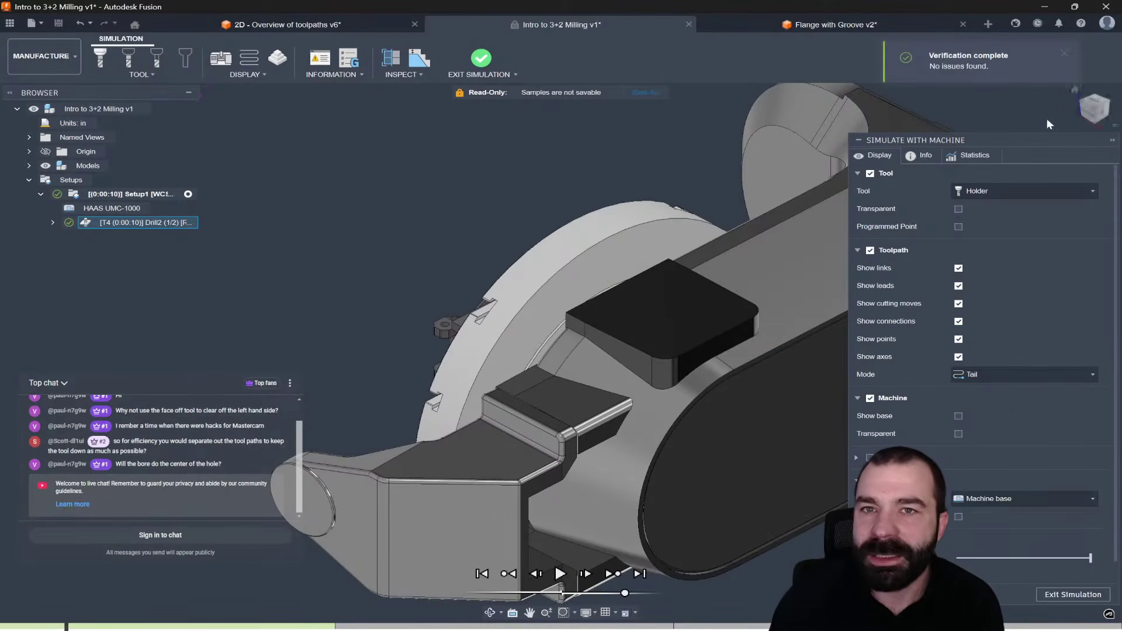
click(1084, 105)
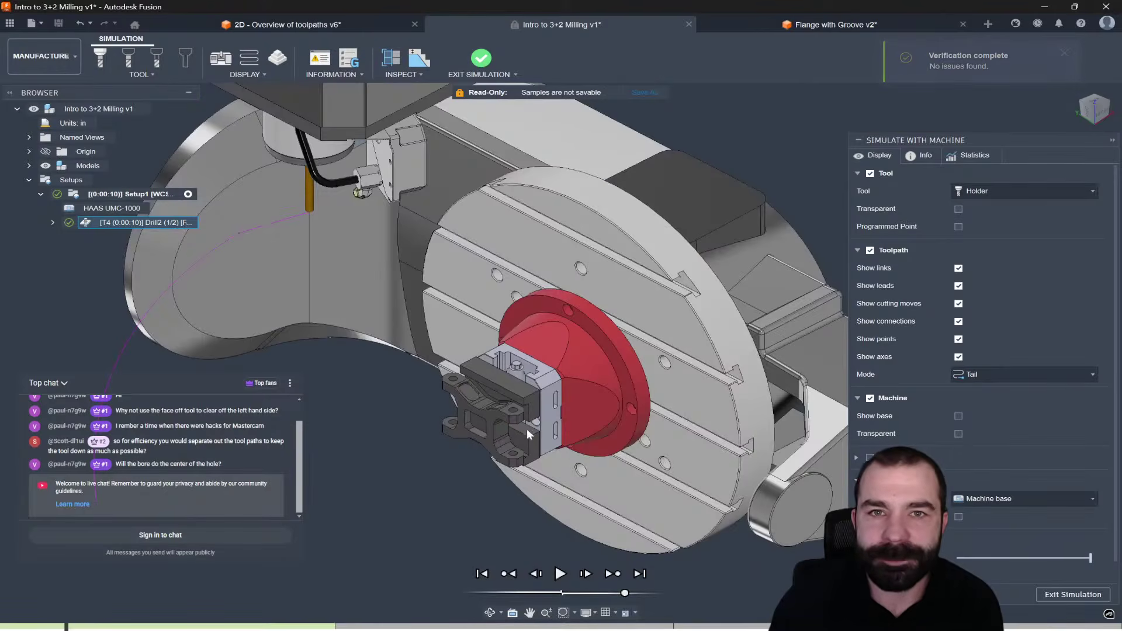
scroll(529, 431, up, 5)
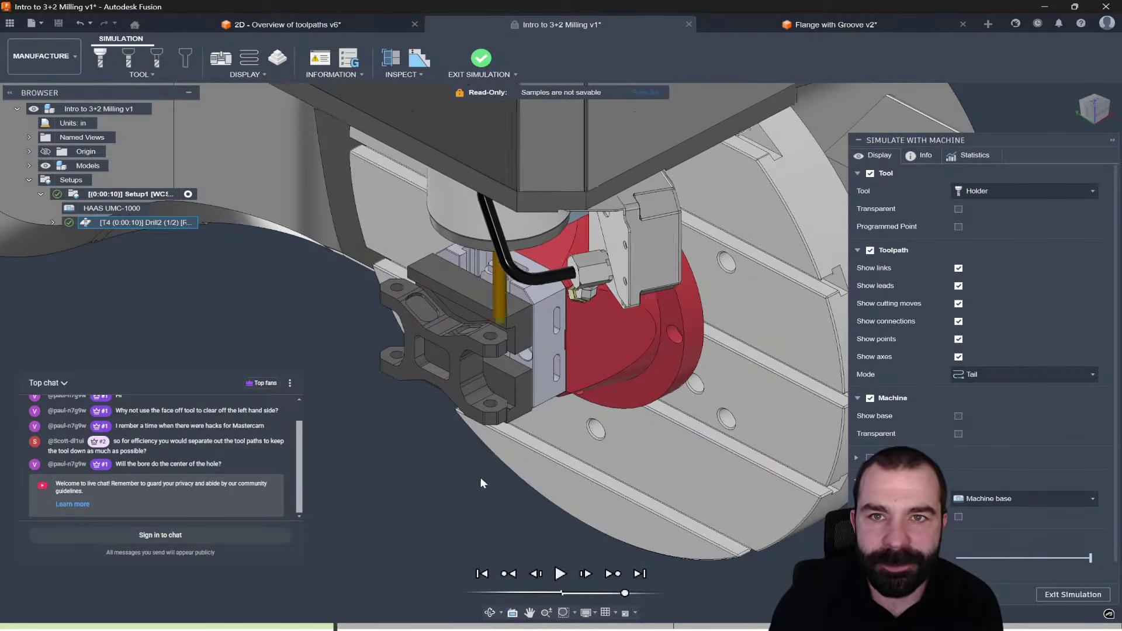
shift+middle_drag(478, 335, 513, 310)
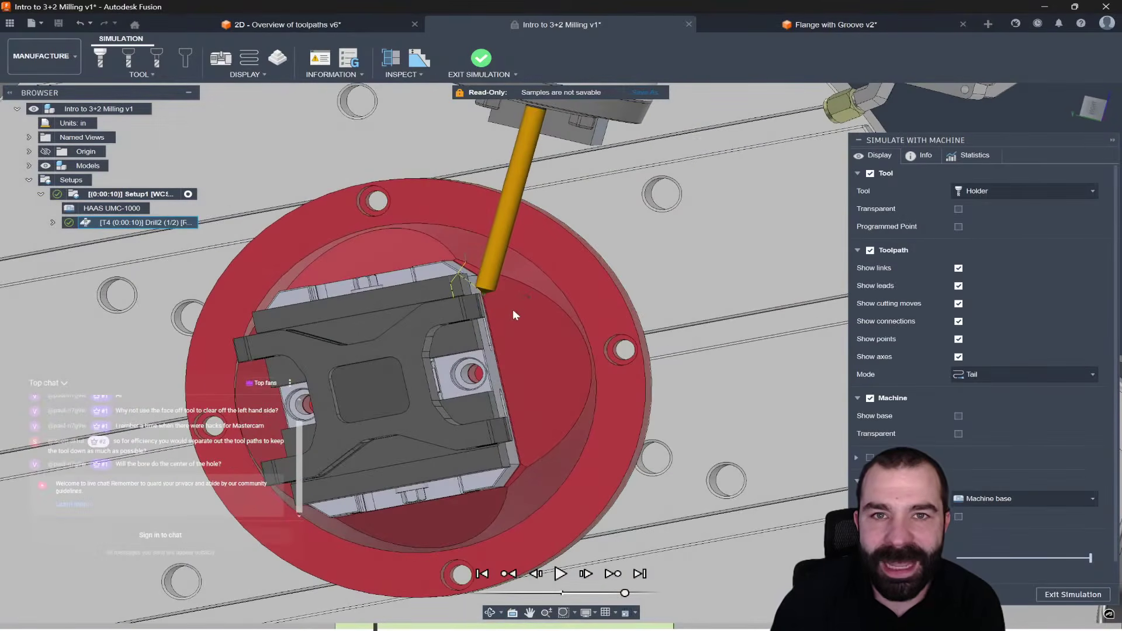
shift+middle_drag(811, 370, 572, 378)
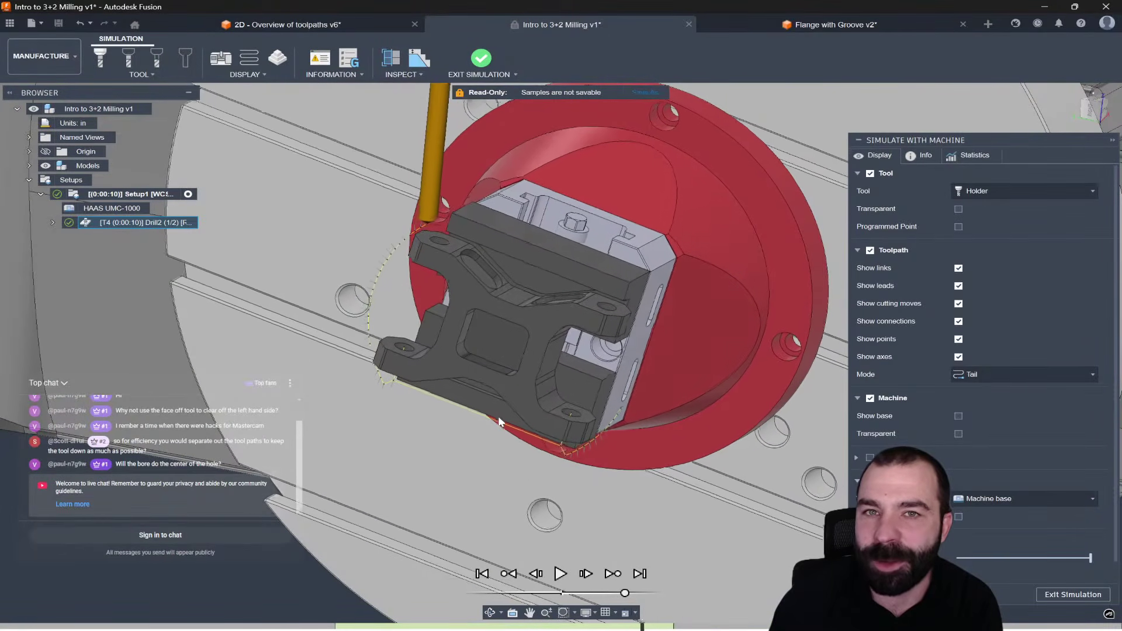
click(1068, 595)
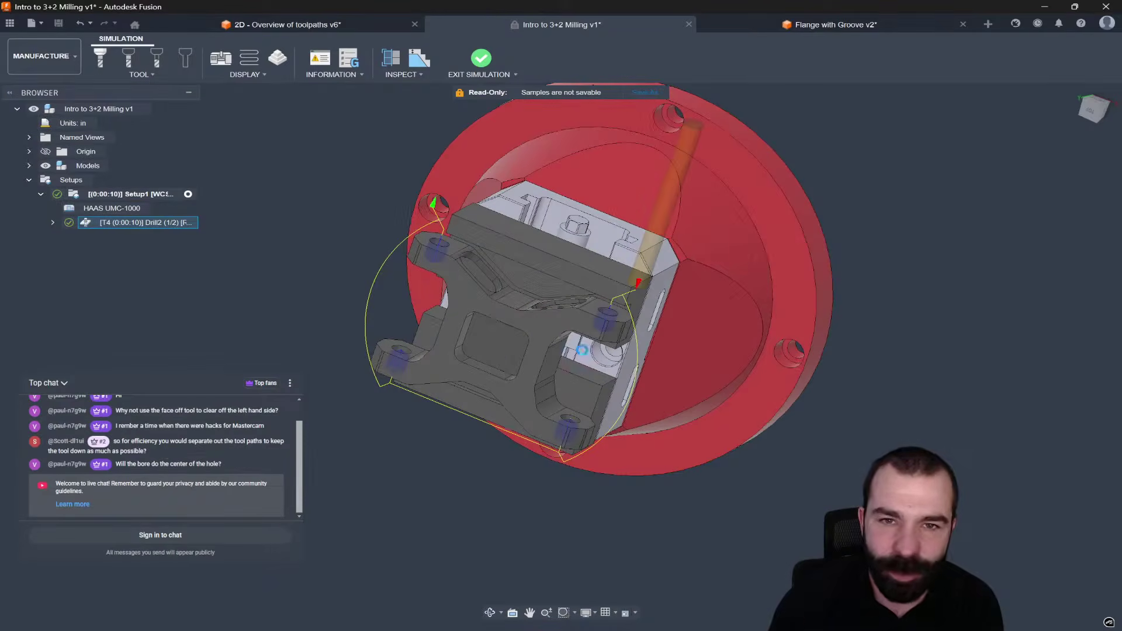
Step: Turn on the tool axes display for toolpaths and examine the tool orientation along the drilling links
shift+middle_drag(571, 366, 429, 349)
scroll(421, 350, up, 3)
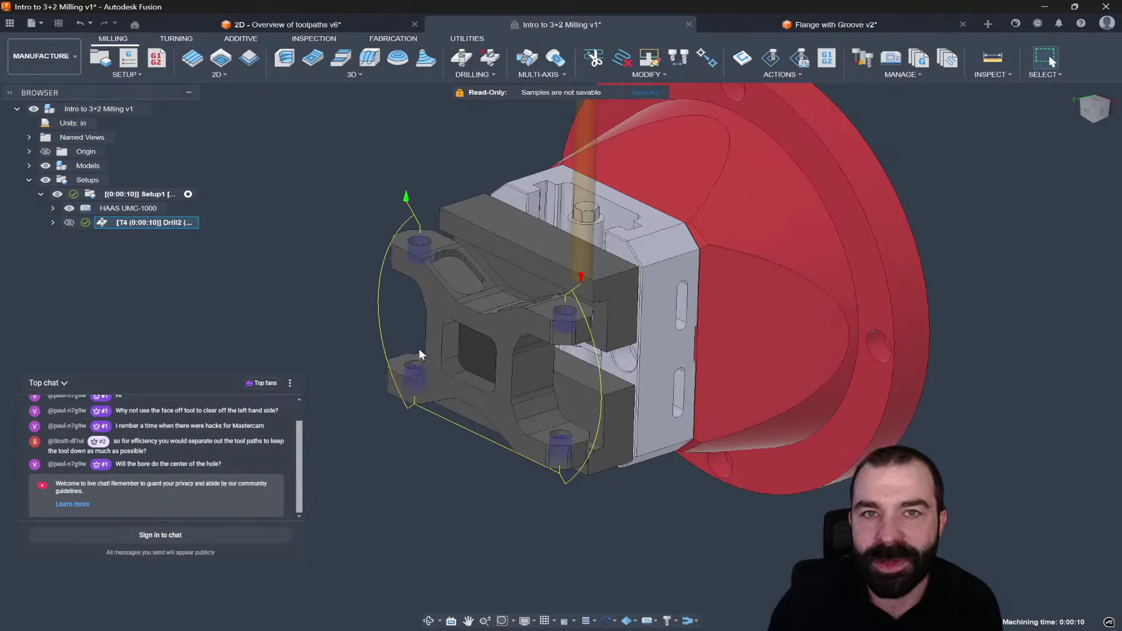
click(585, 619)
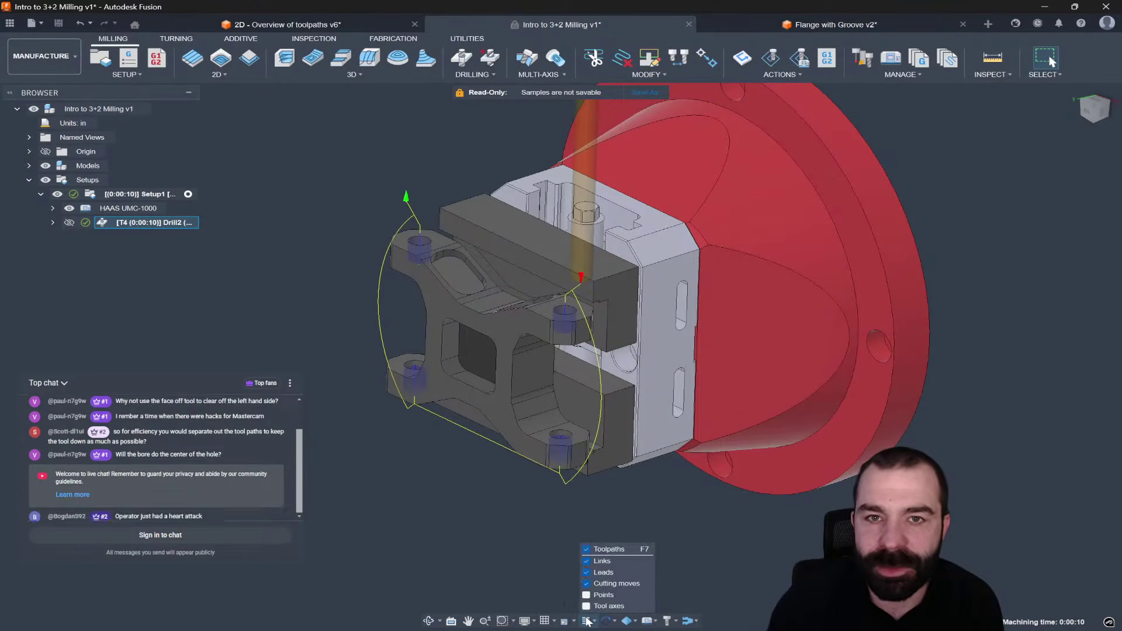
click(586, 606)
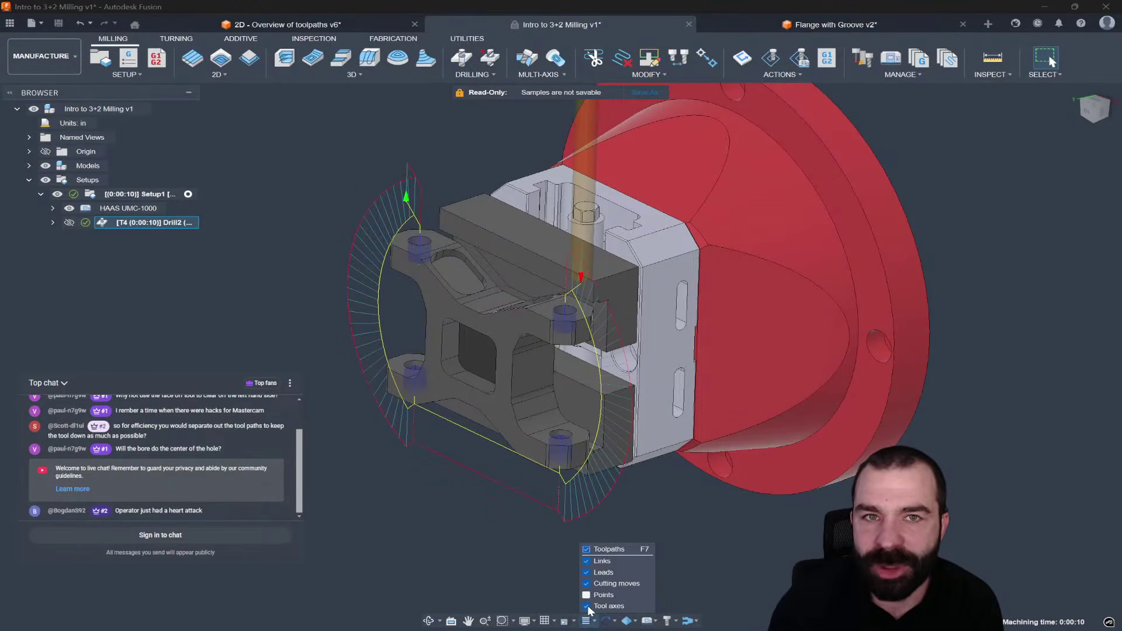
mouse_move(482, 498)
shift+middle_down()
mouse_move(601, 459)
mouse_move(491, 484)
shift+middle_up()
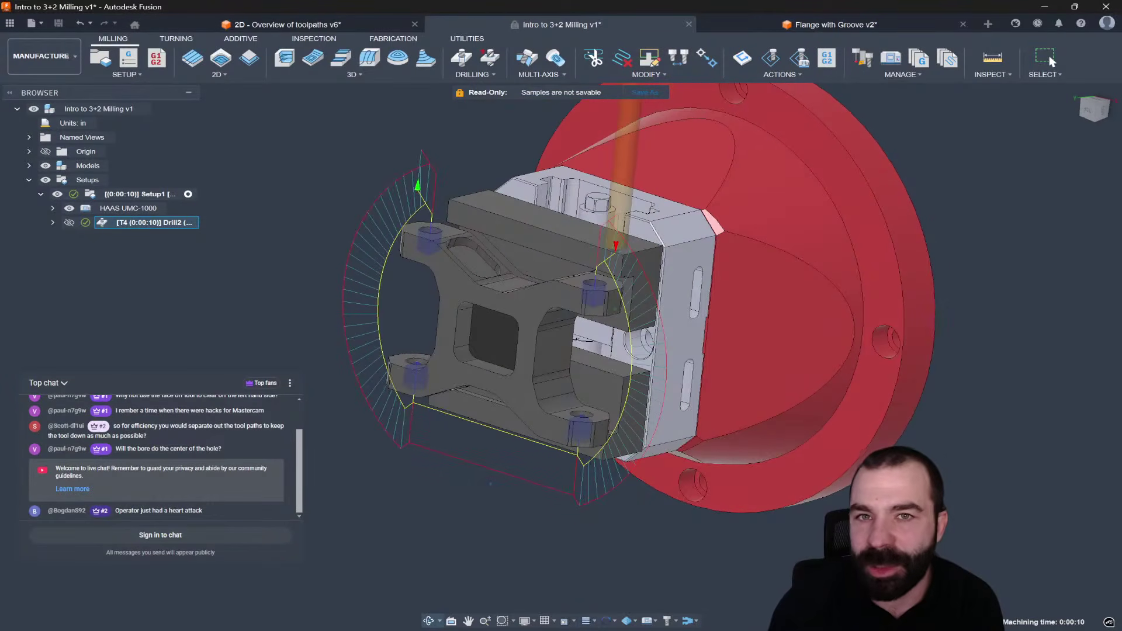
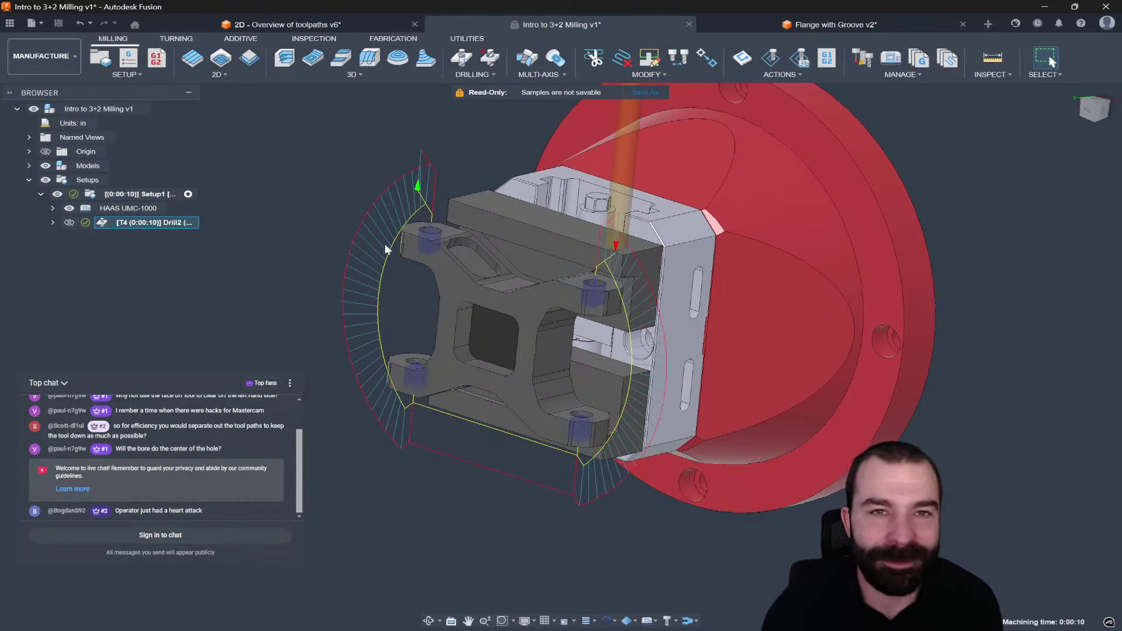
Step: Set the Drill2 operation's clearance height offset to 3.5 in from the stock OD and regenerate the toolpath
double_click(102, 222)
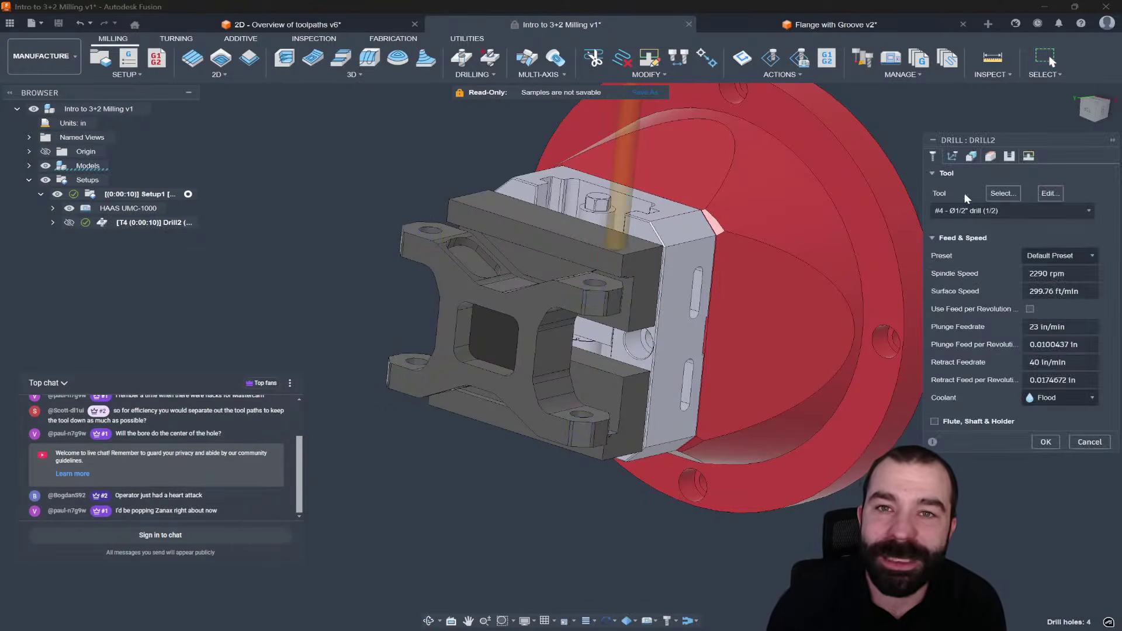
click(988, 158)
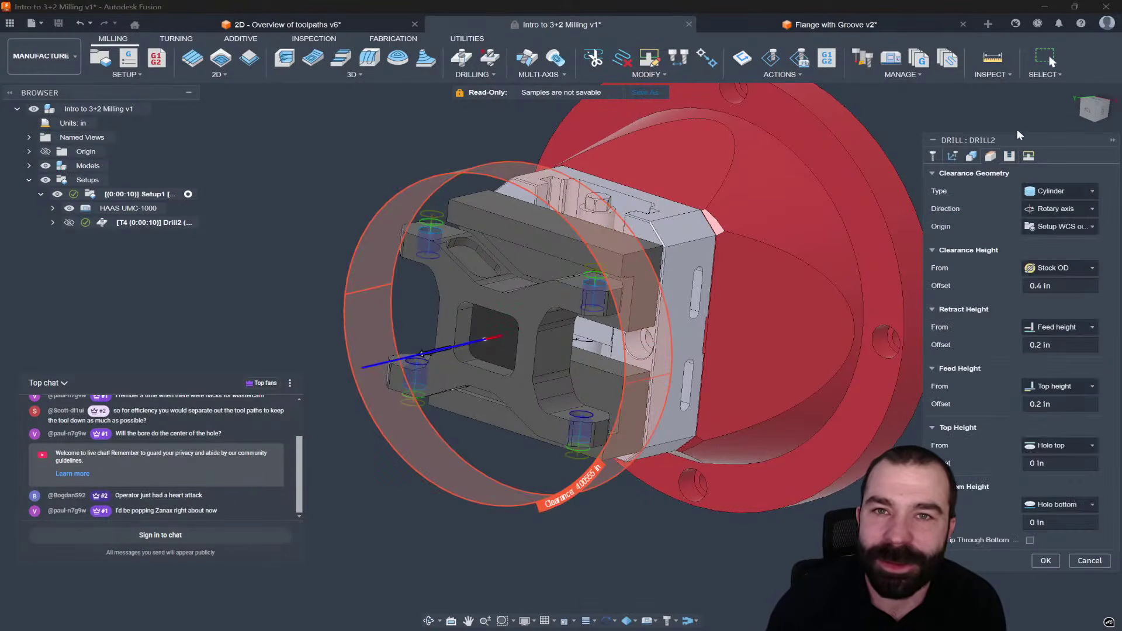
click(1088, 111)
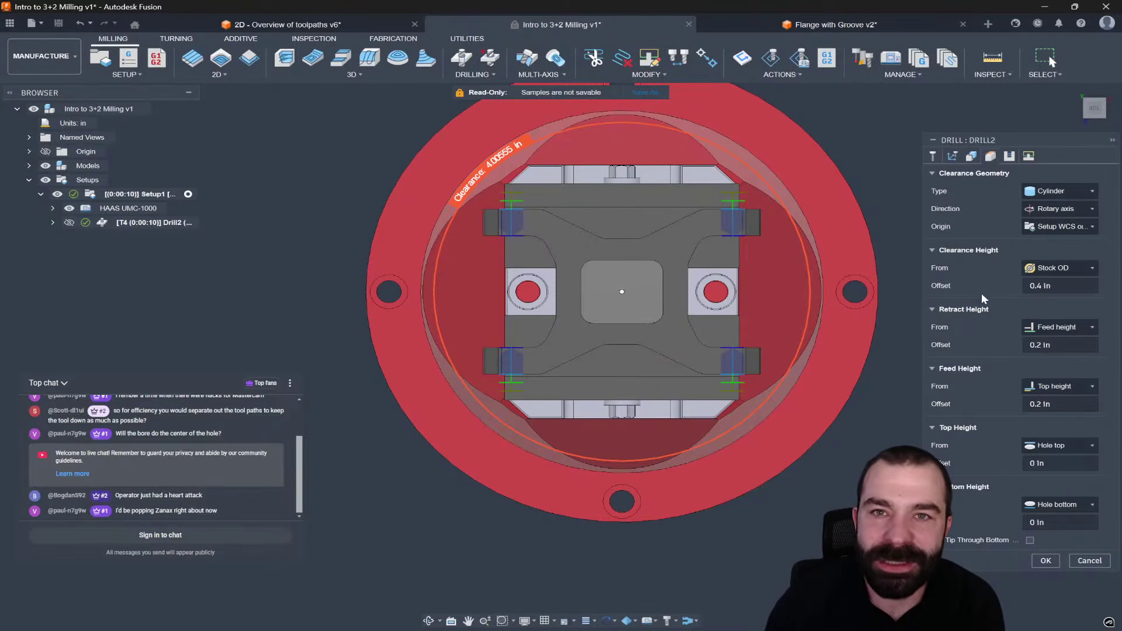
scroll(790, 279, down, 2)
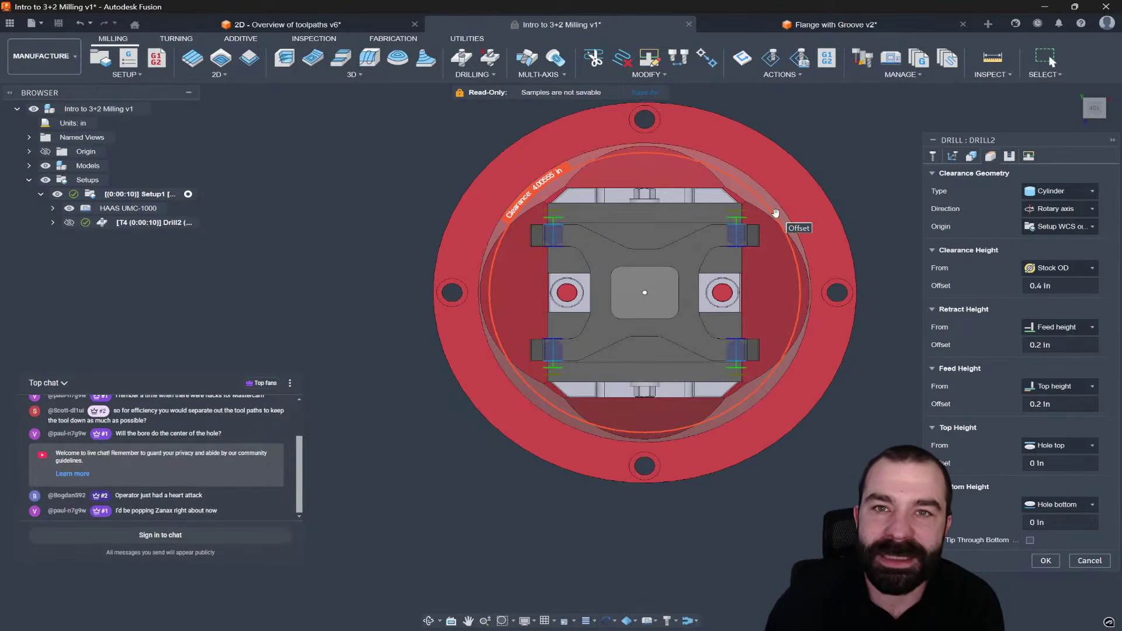
drag(780, 214, 891, 200)
click(1055, 560)
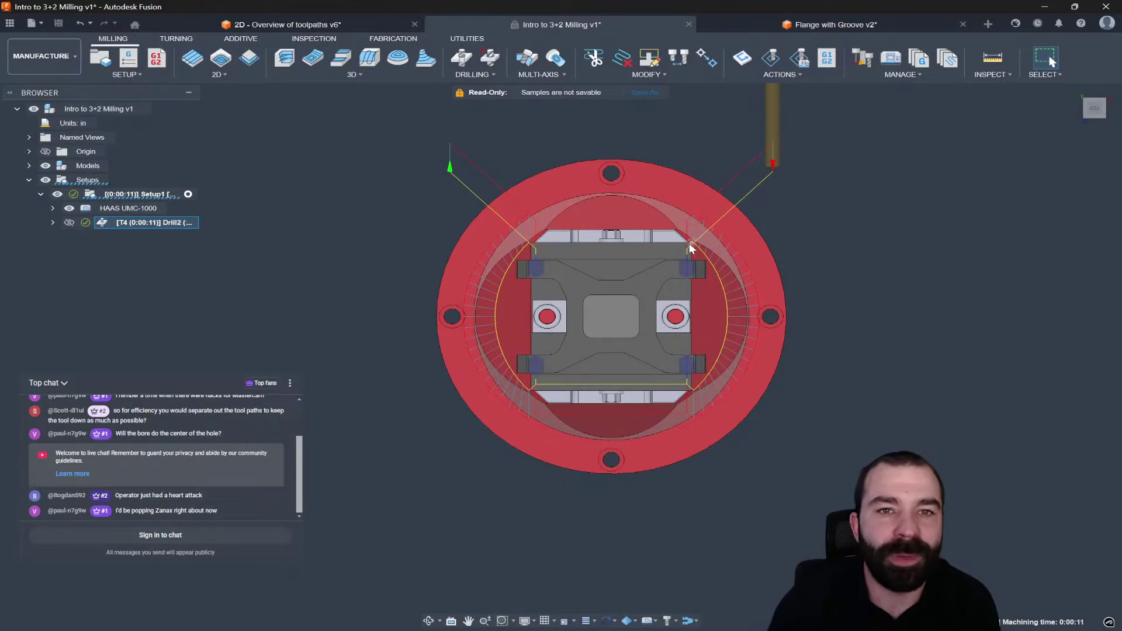
Step: Set the Drill2 operation's retract height offset to 1 in above the feed height and regenerate the toolpath
double_click(107, 217)
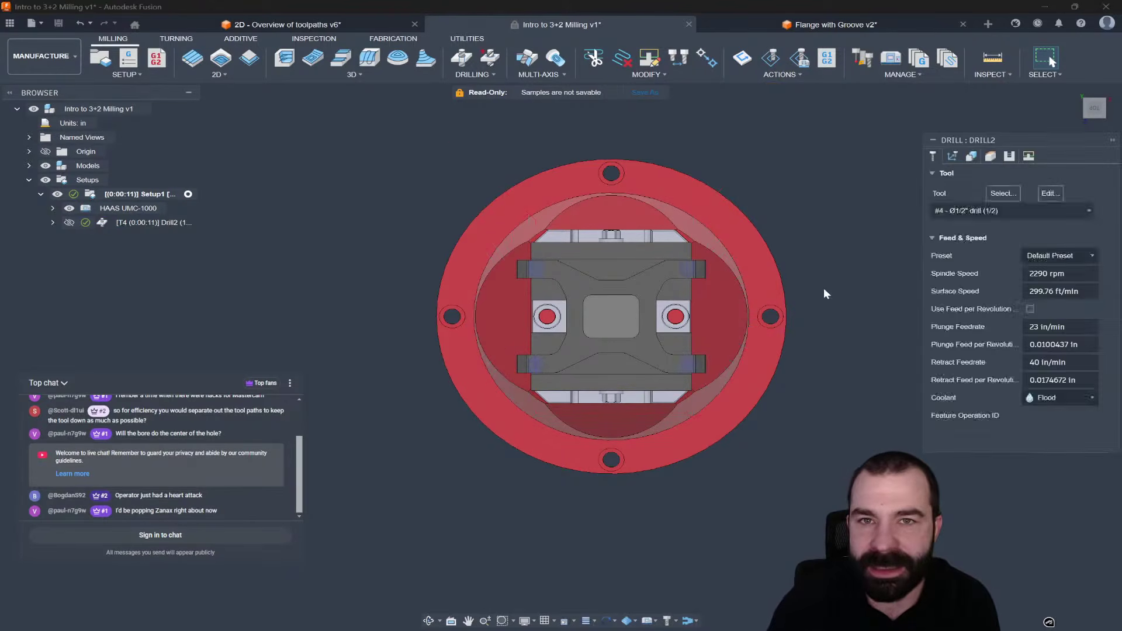
click(991, 156)
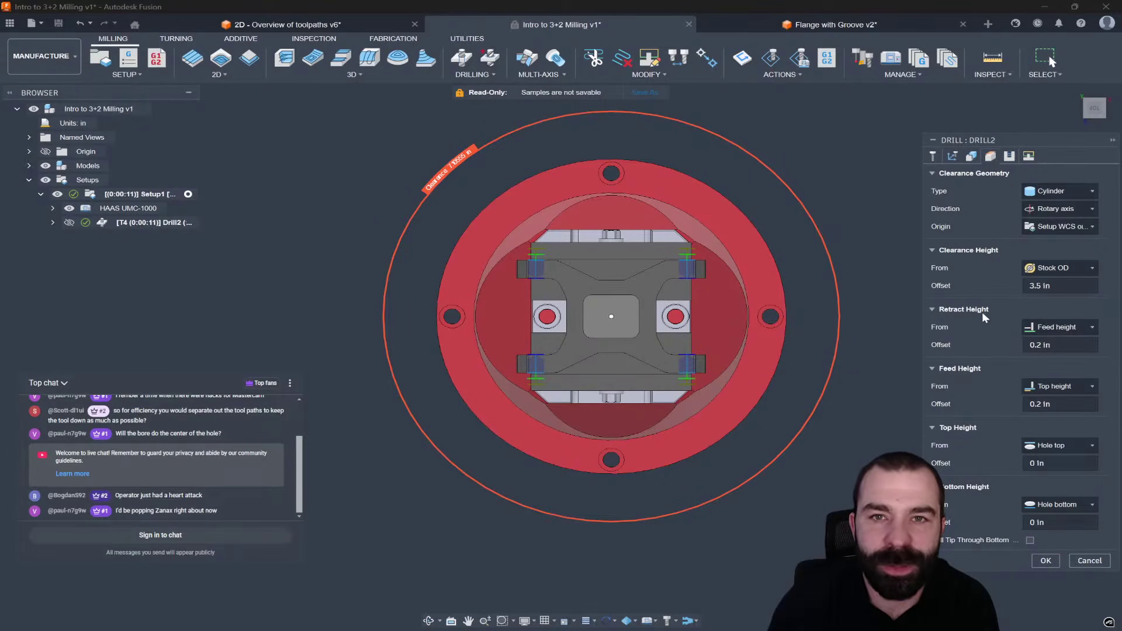
click(1059, 328)
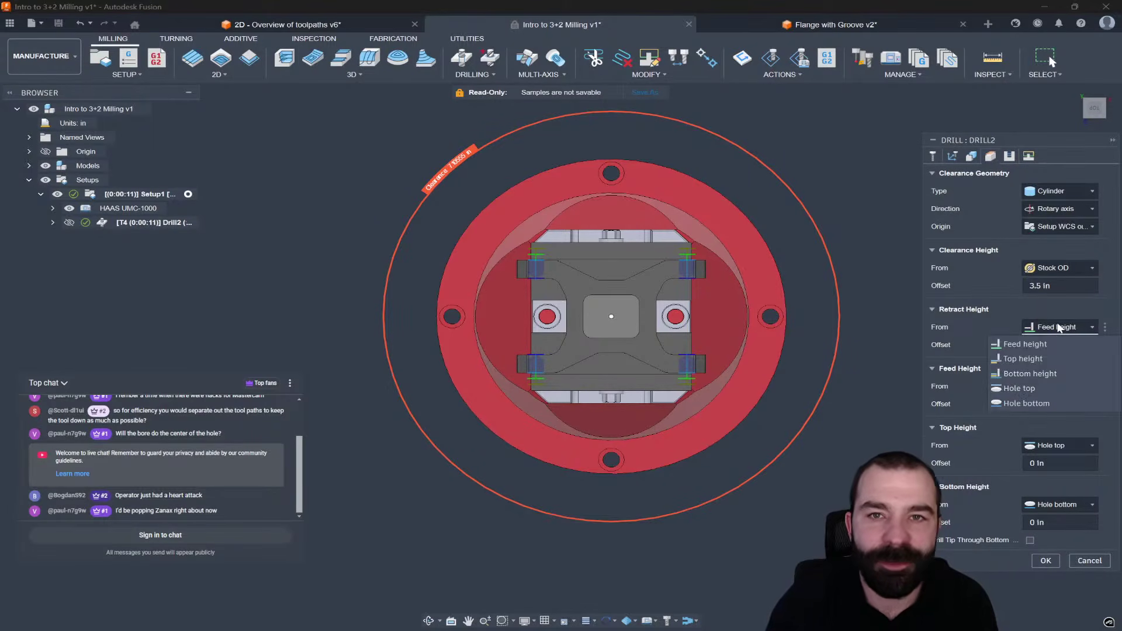
click(1063, 343)
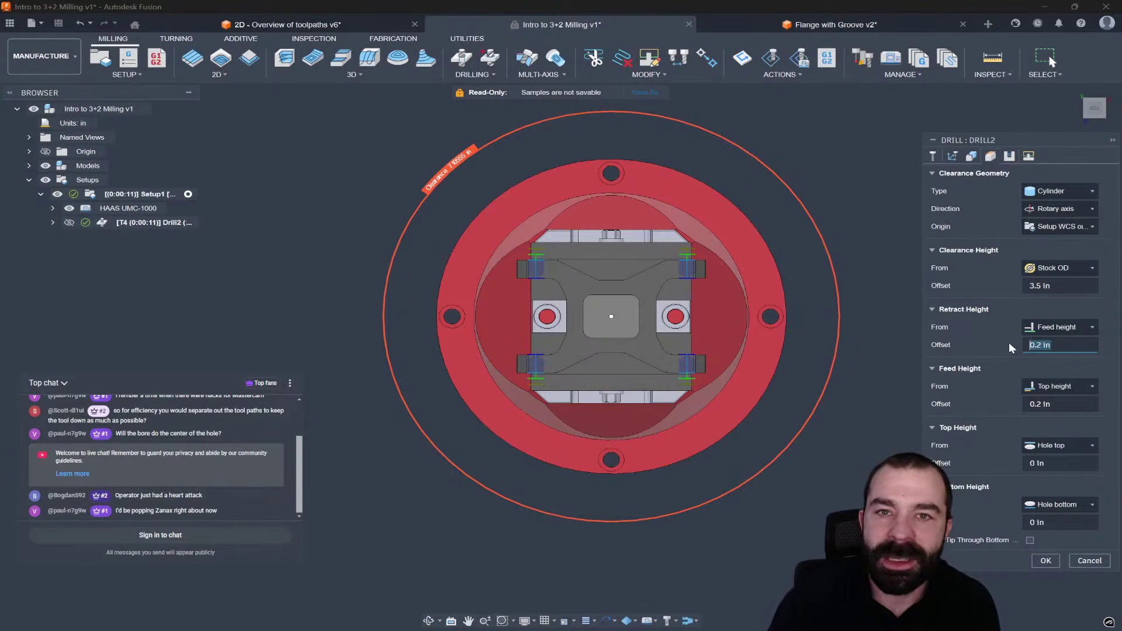
text(1.0)
key(Return)
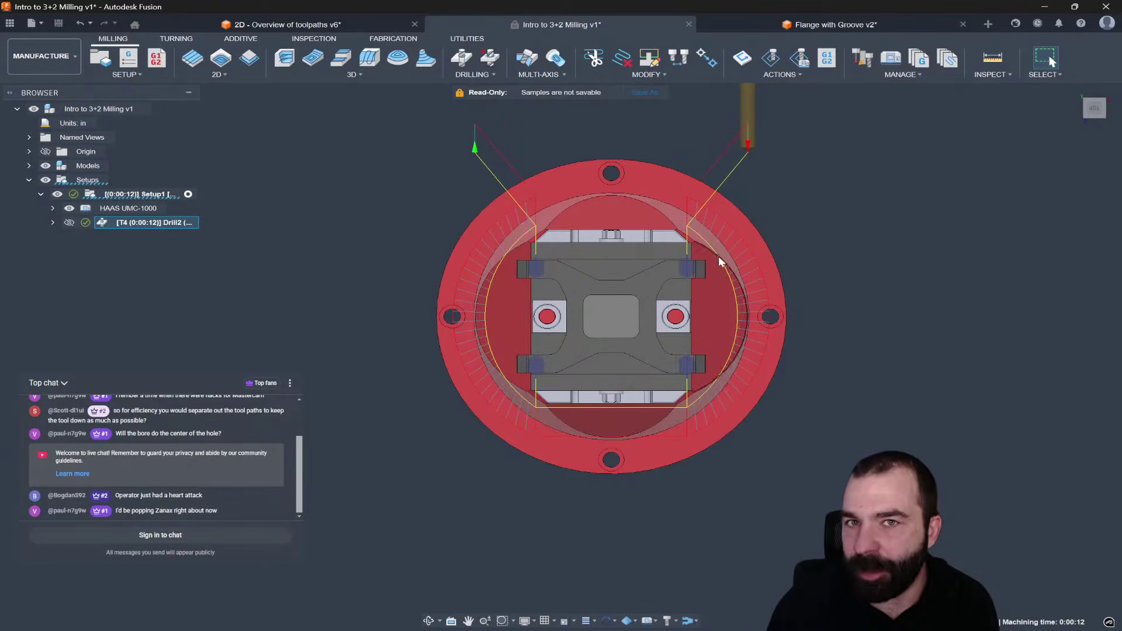
Step: Set Drill2's retract height offset to 3 in, regenerate the toolpath, and inspect how its links clear the red fixture base
click(103, 222)
double_click(102, 222)
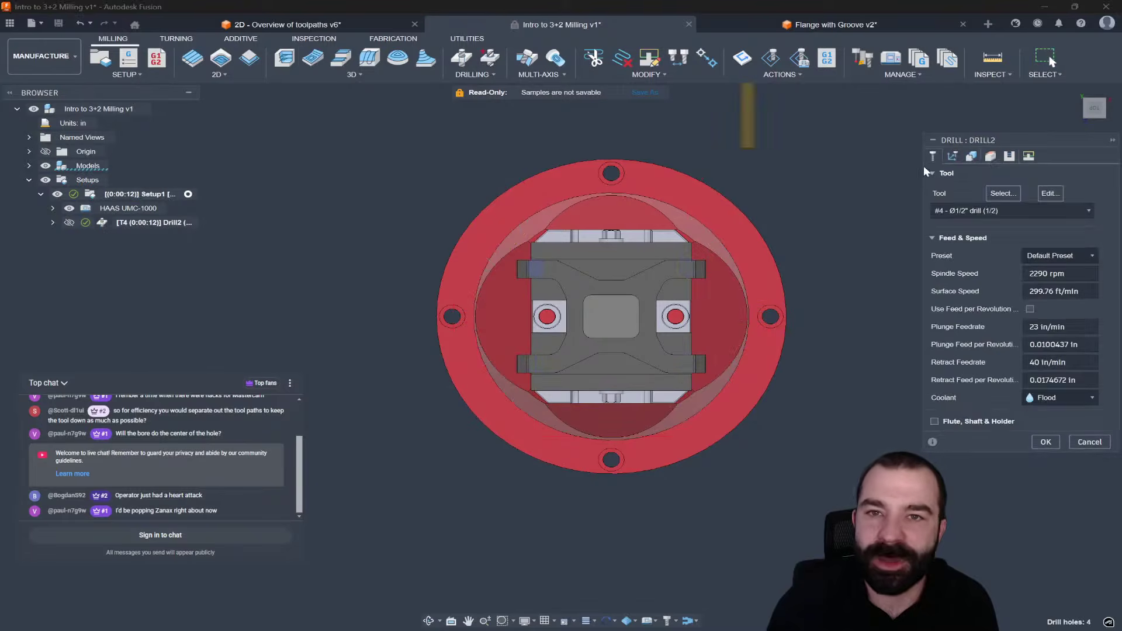
click(992, 157)
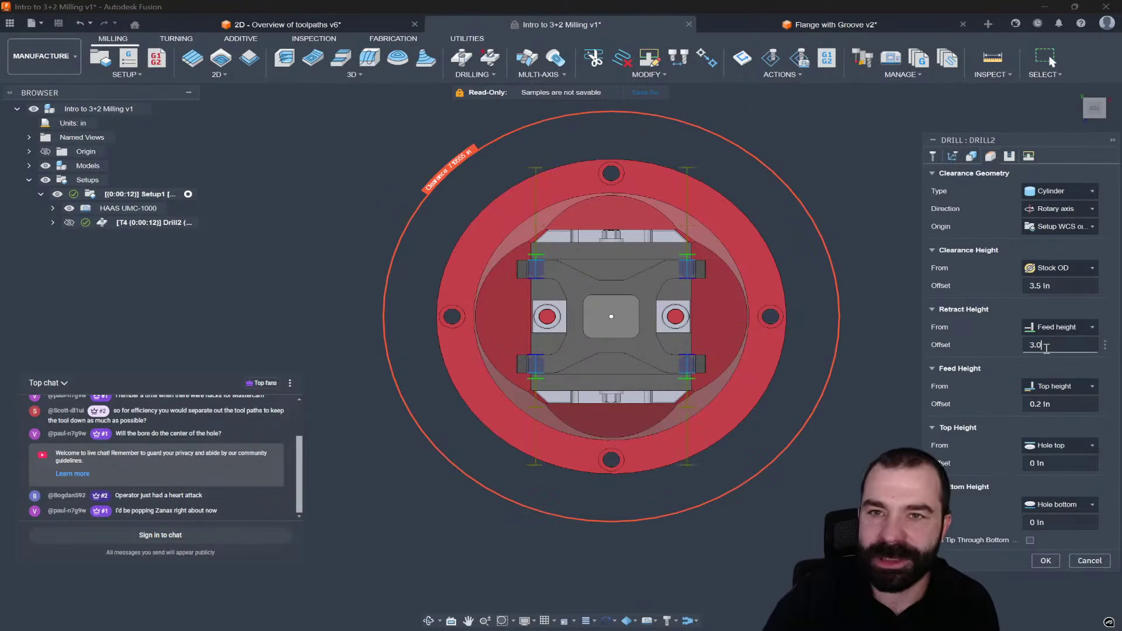
click(1046, 347)
text(3.0)
key(Return)
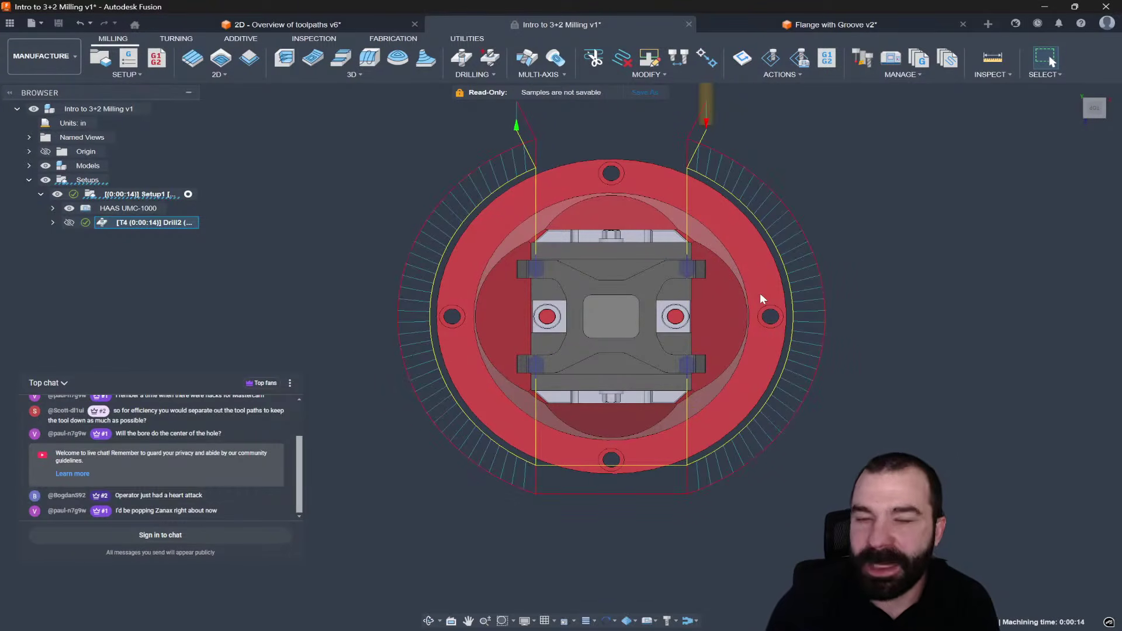
scroll(688, 251, up, 4)
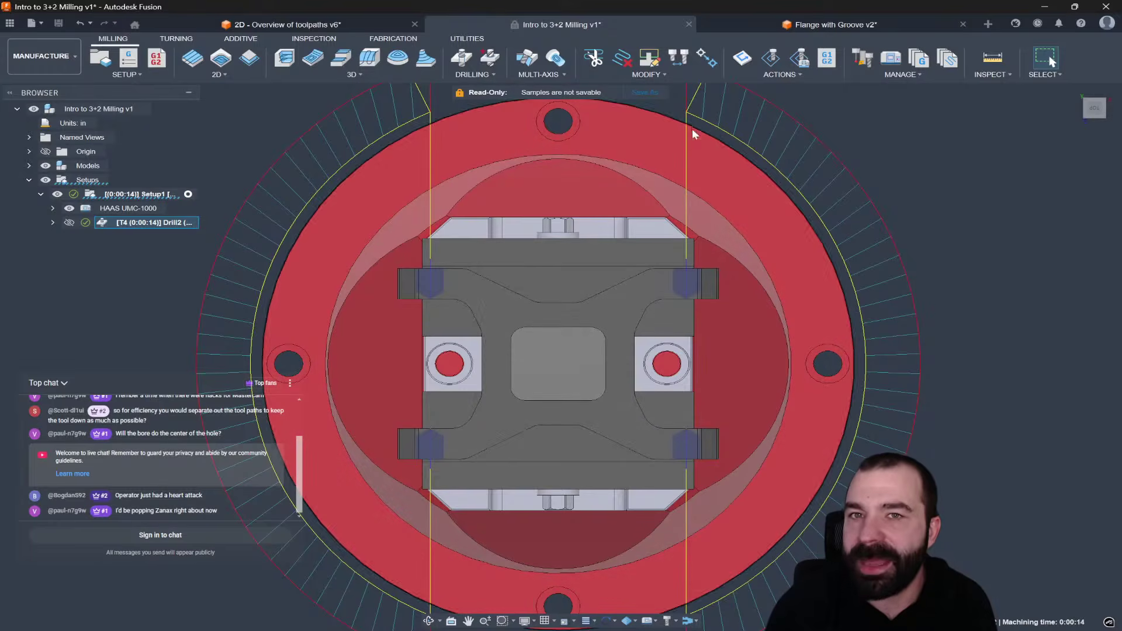
scroll(658, 267, down, 4)
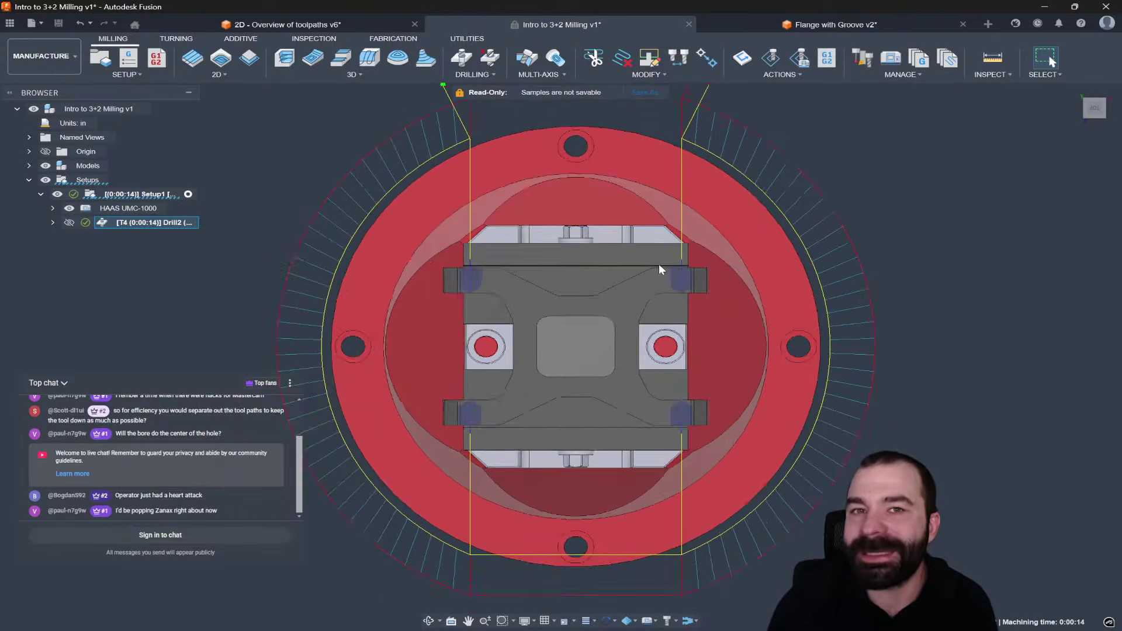
Step: Review the bottom height reference options and the multi-axis settings of the Drill2 operation, leaving its values as they are
double_click(146, 223)
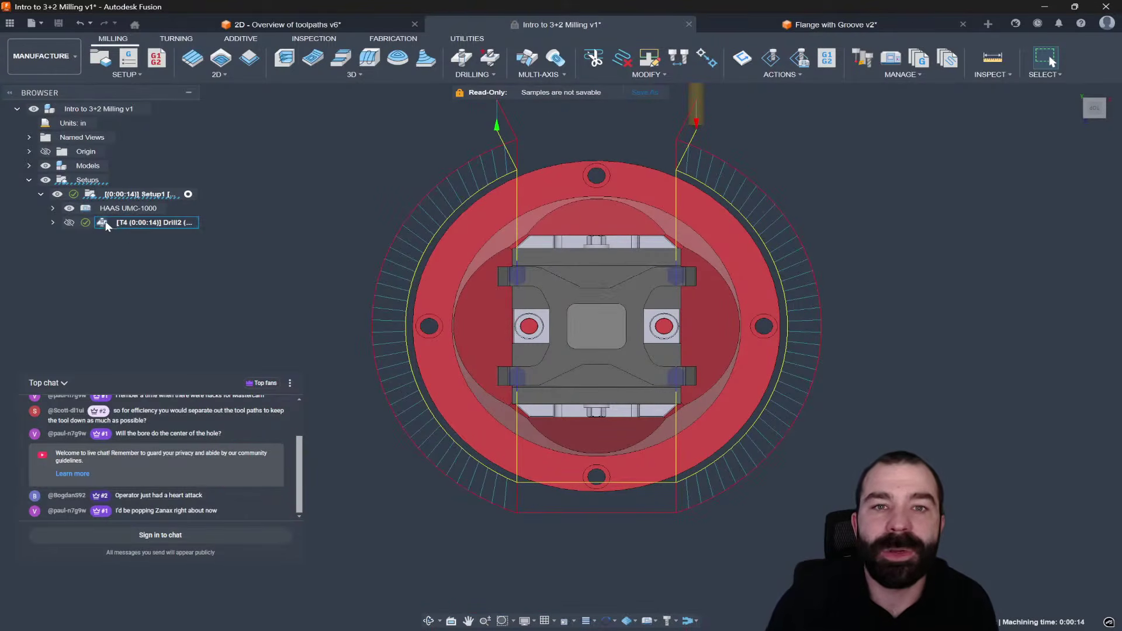
click(990, 157)
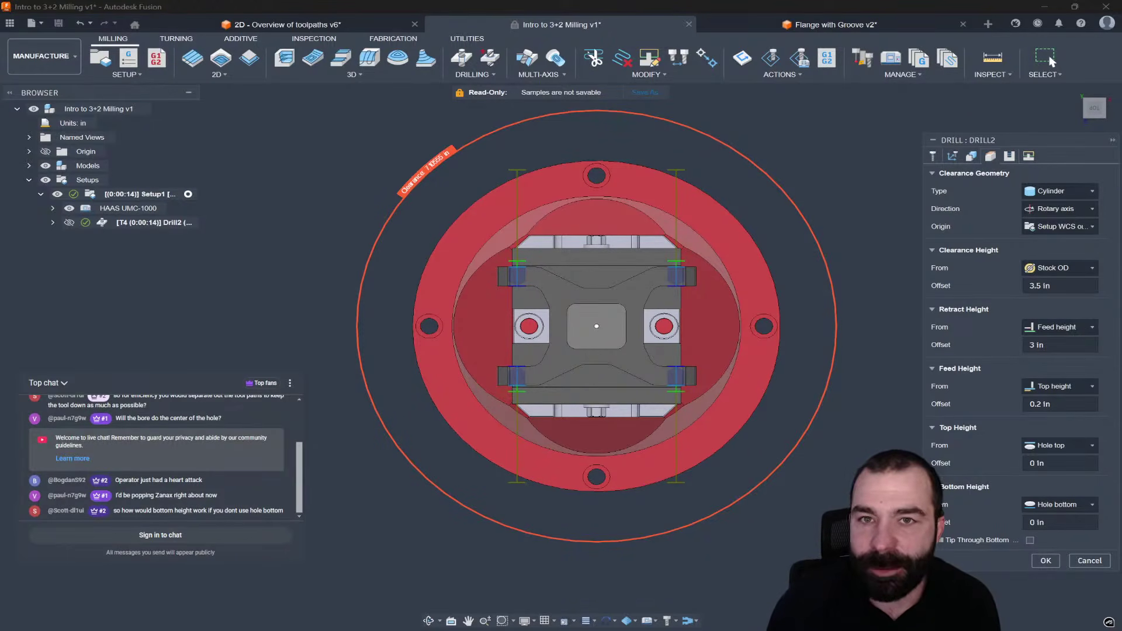
click(1048, 506)
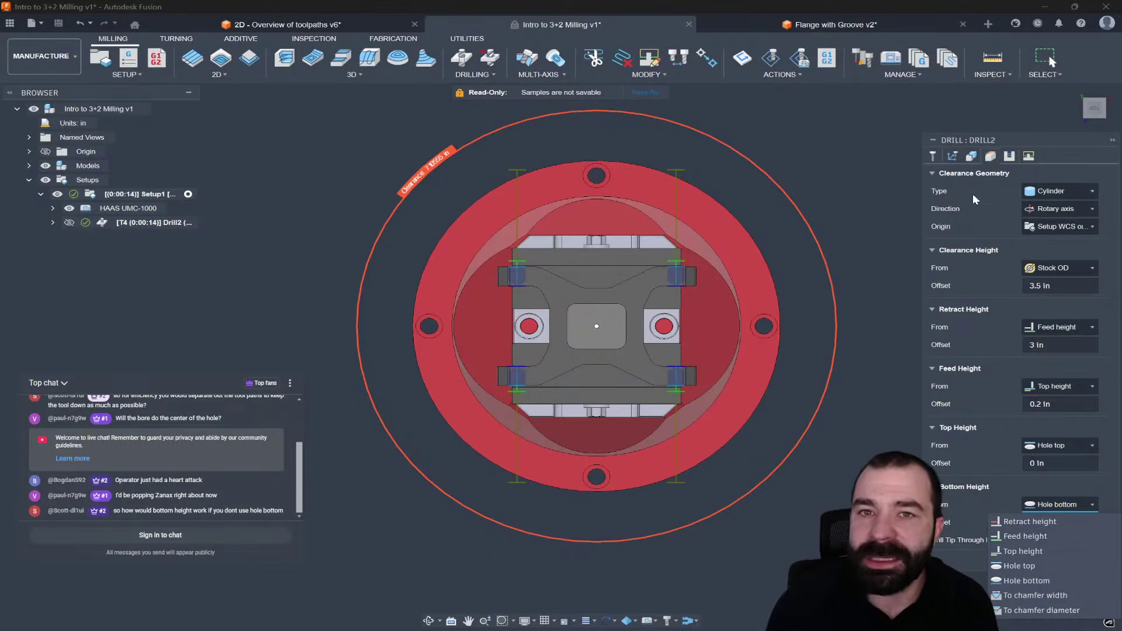
click(975, 157)
click(951, 156)
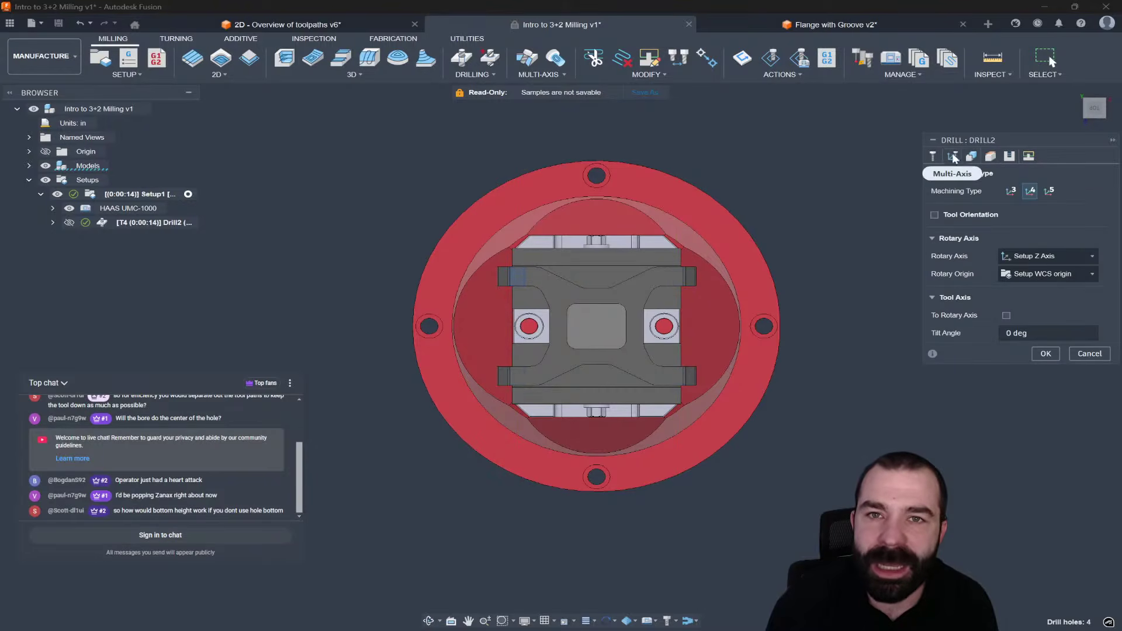
click(1045, 353)
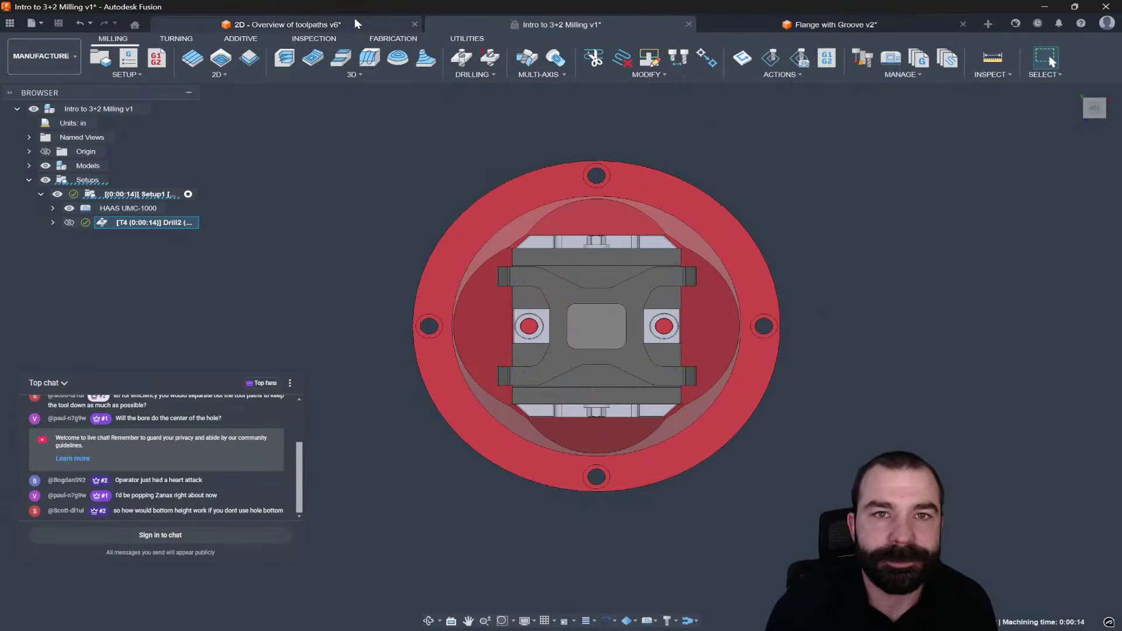
Step: Switch to the 2D - Overview of toolpaths document and hide its section analysis to show the whole part
click(354, 21)
click(794, 28)
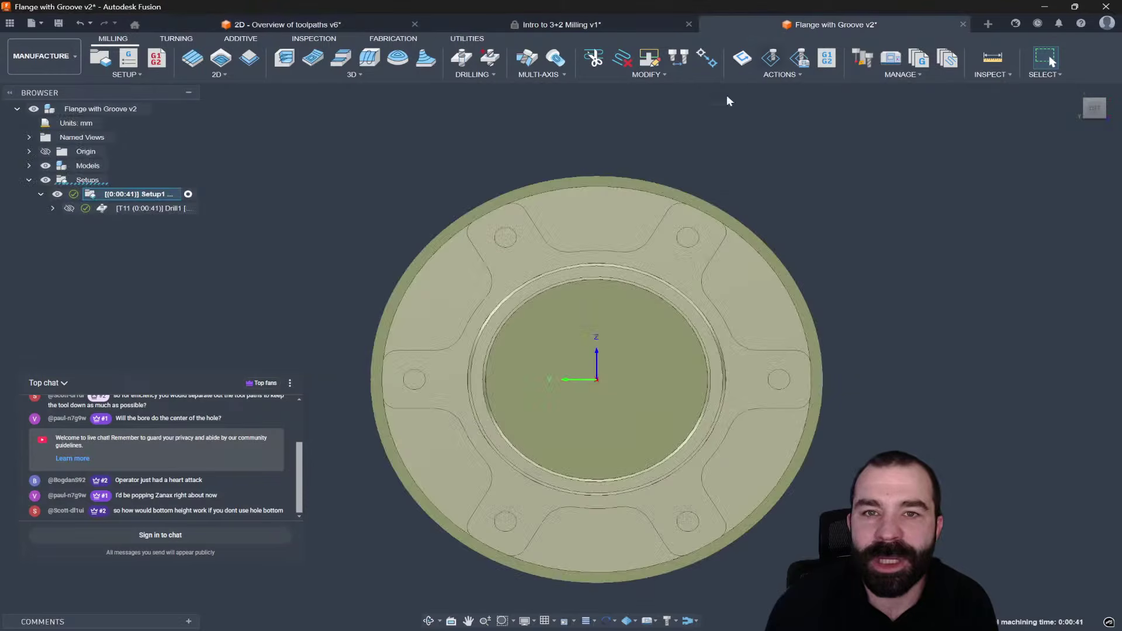
shift+middle_drag(738, 305, 696, 289)
click(286, 25)
shift+middle_drag(577, 249, 974, 392)
scroll(974, 391, down, 2)
shift+middle_drag(625, 409, 609, 331)
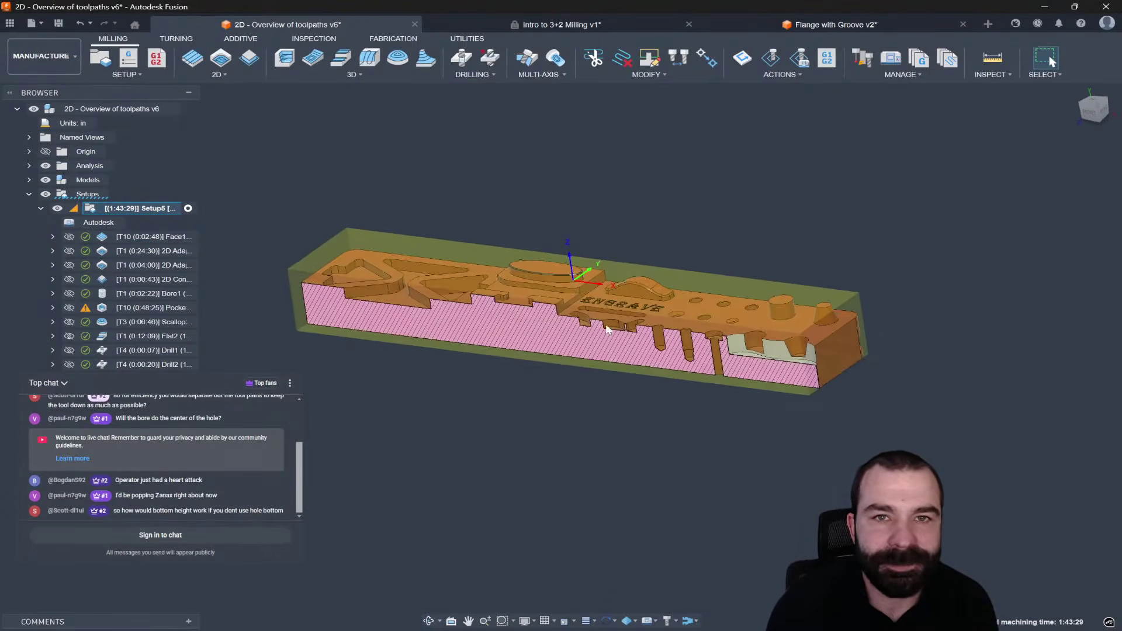
scroll(609, 331, up, 2)
click(46, 166)
Step: Create a new milling setup with Z axis/plane & X axis orientation, pointing Z out of the part's flat underside face
click(98, 58)
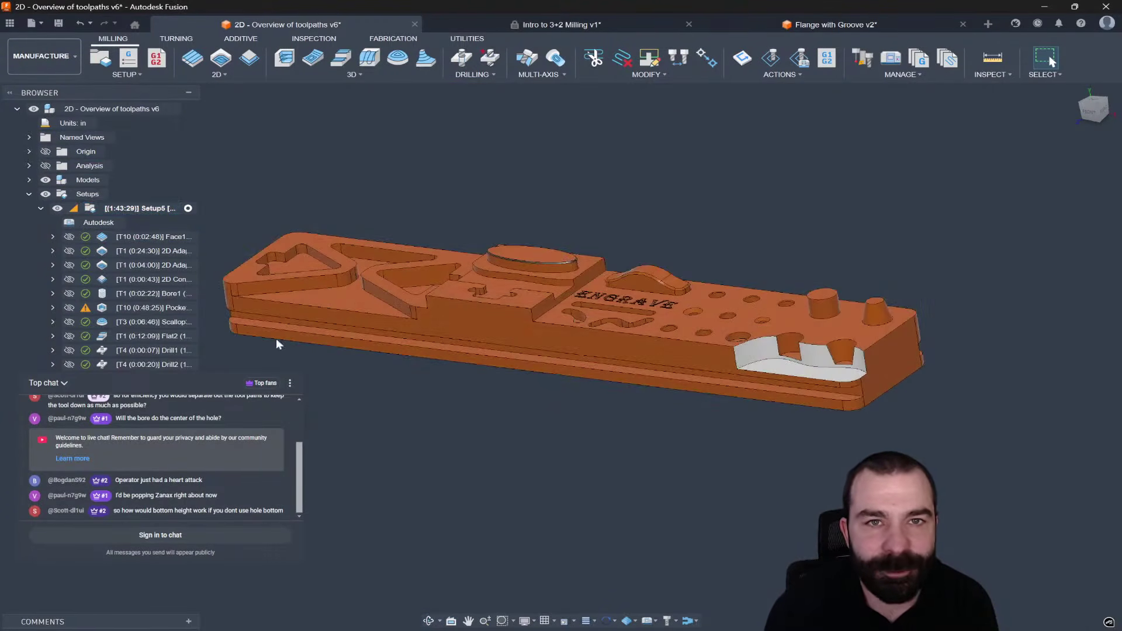
key(Escape)
click(101, 58)
shift+middle_drag(492, 296, 491, 350)
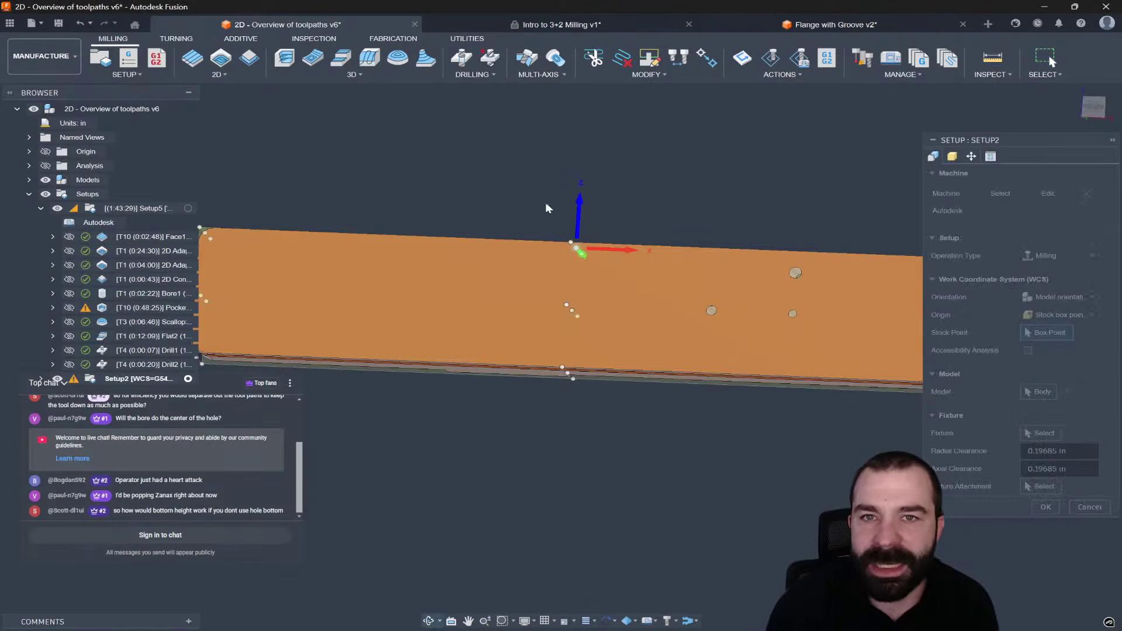
click(1057, 297)
click(1051, 327)
shift+middle_drag(911, 320, 1025, 550)
Step: Decline the rest machining warning, change the new setup's stock mode to a fixed size box, and accept the setup
click(1045, 578)
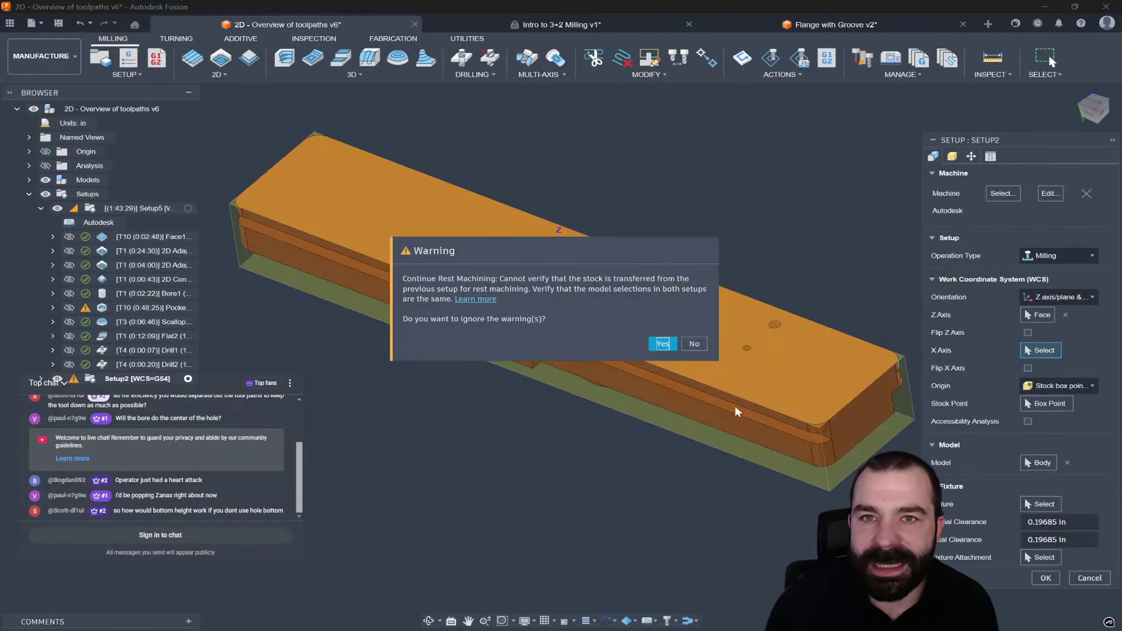
click(694, 344)
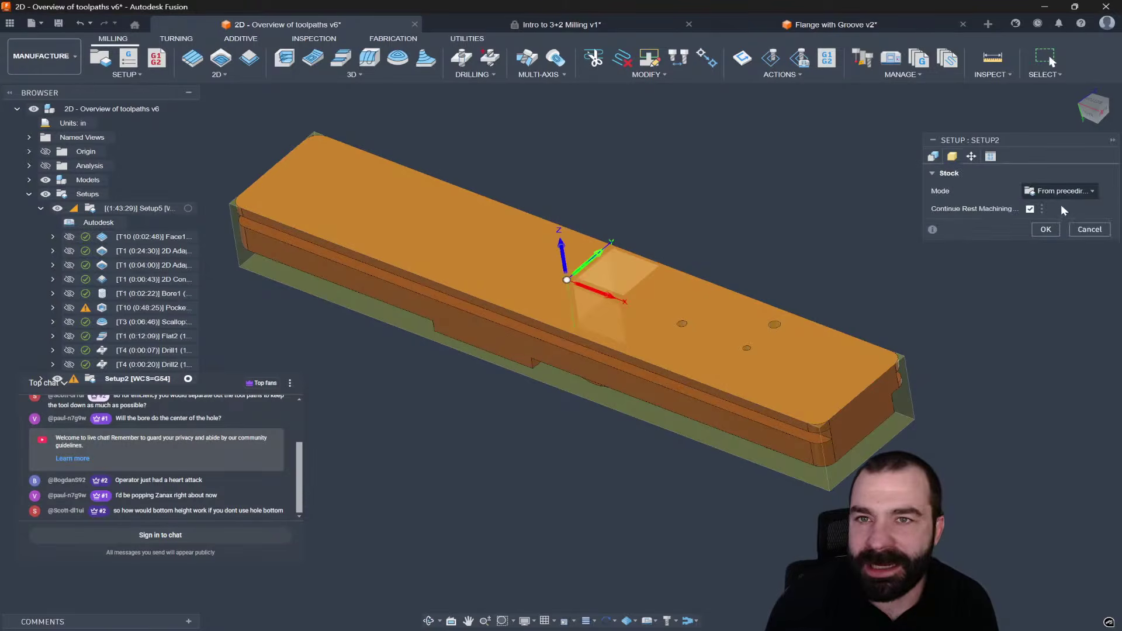
click(1046, 192)
click(1034, 209)
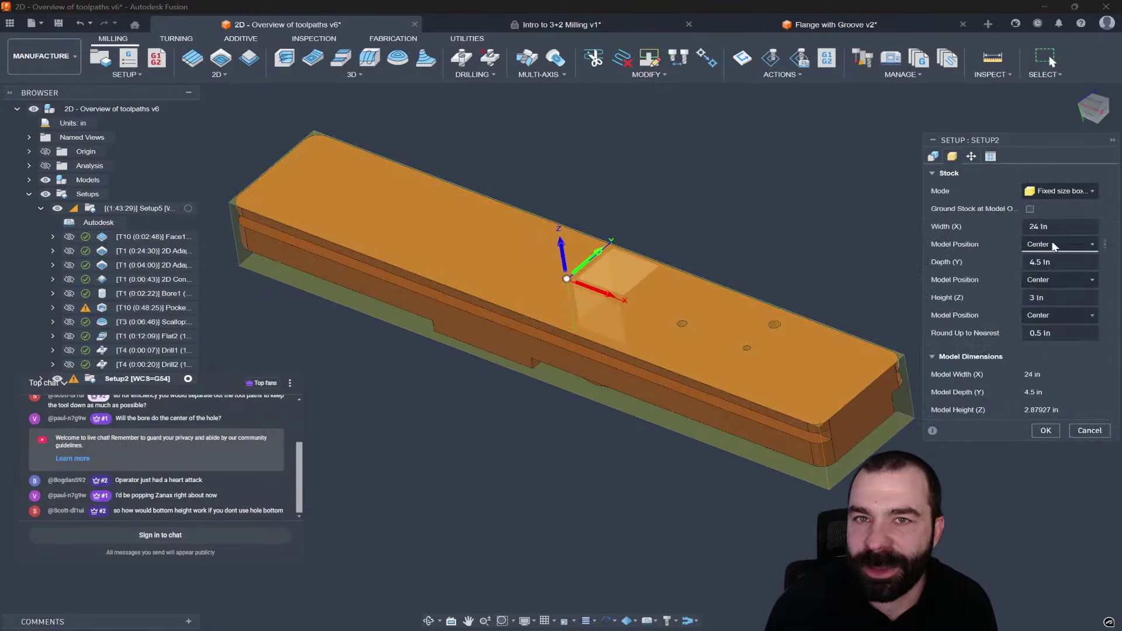
click(1049, 428)
shift+middle_drag(907, 392, 652, 293)
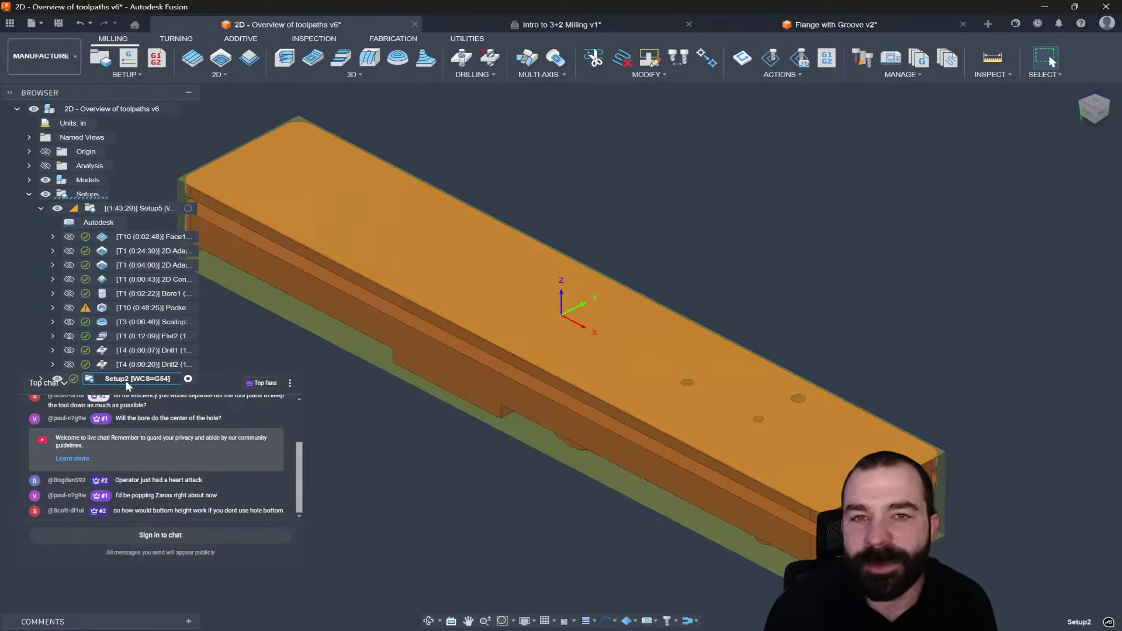
Step: Start a Drill operation in the new setup and select the three hole faces on the part's underside
click(461, 58)
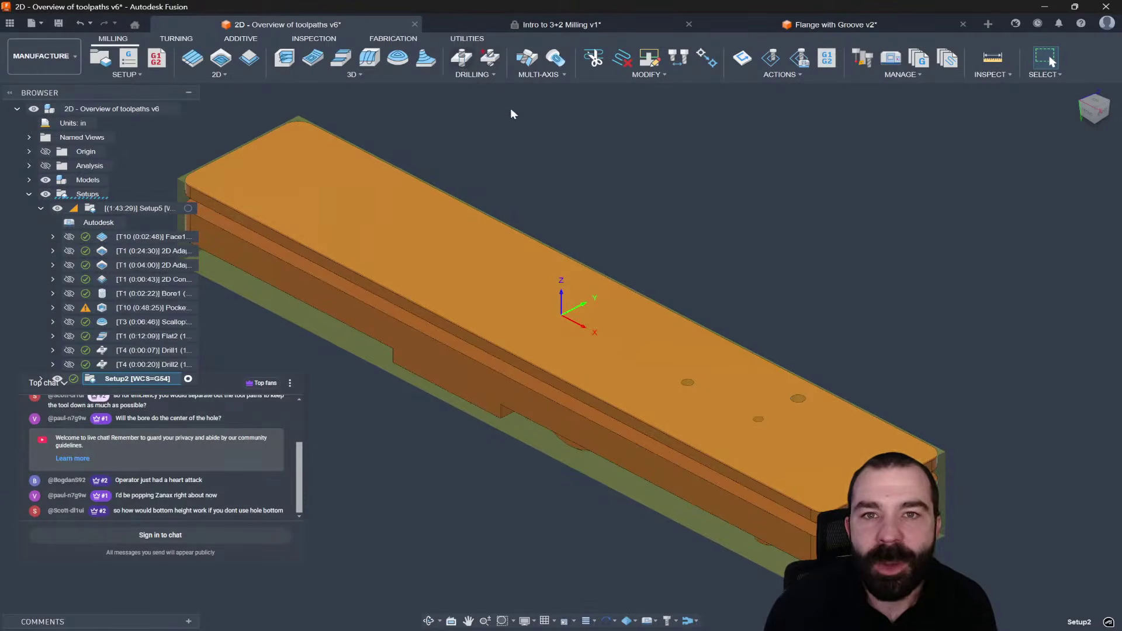
click(951, 156)
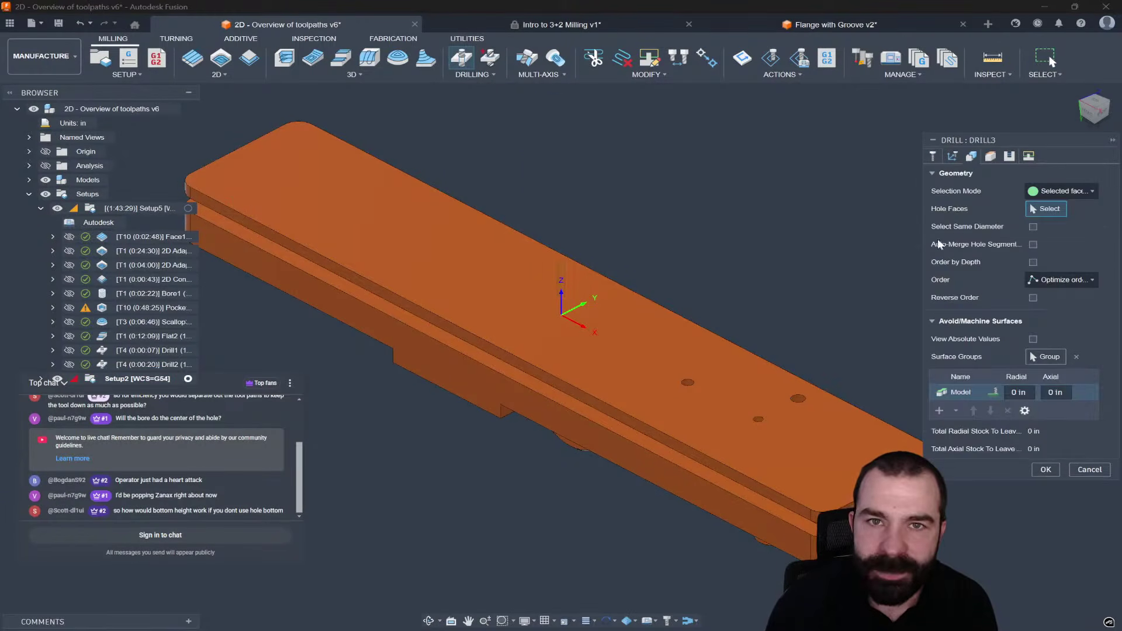
scroll(682, 383, up, 5)
click(656, 377)
scroll(657, 377, down, 3)
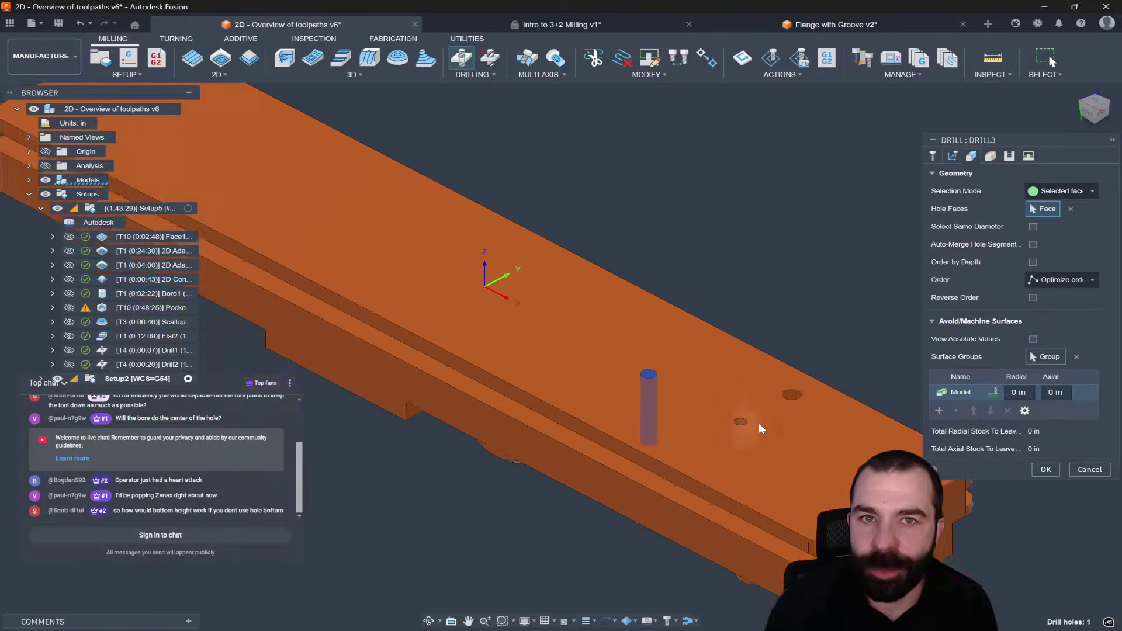
scroll(750, 422, up, 2)
click(739, 423)
click(800, 388)
shift+middle_drag(800, 388, 853, 293)
Step: Check the hole bottoms, enable Drill Tip Through Bottom, and set the break-through depth to 0.5 in
click(1086, 112)
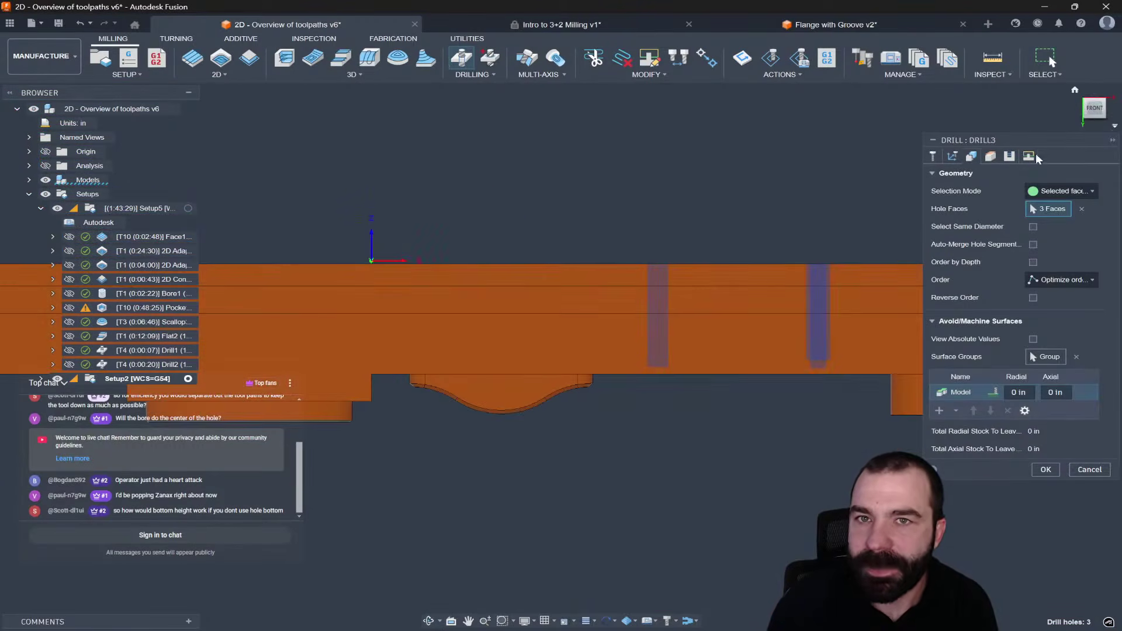
click(990, 156)
shift+middle_drag(789, 351, 702, 403)
scroll(701, 404, up, 6)
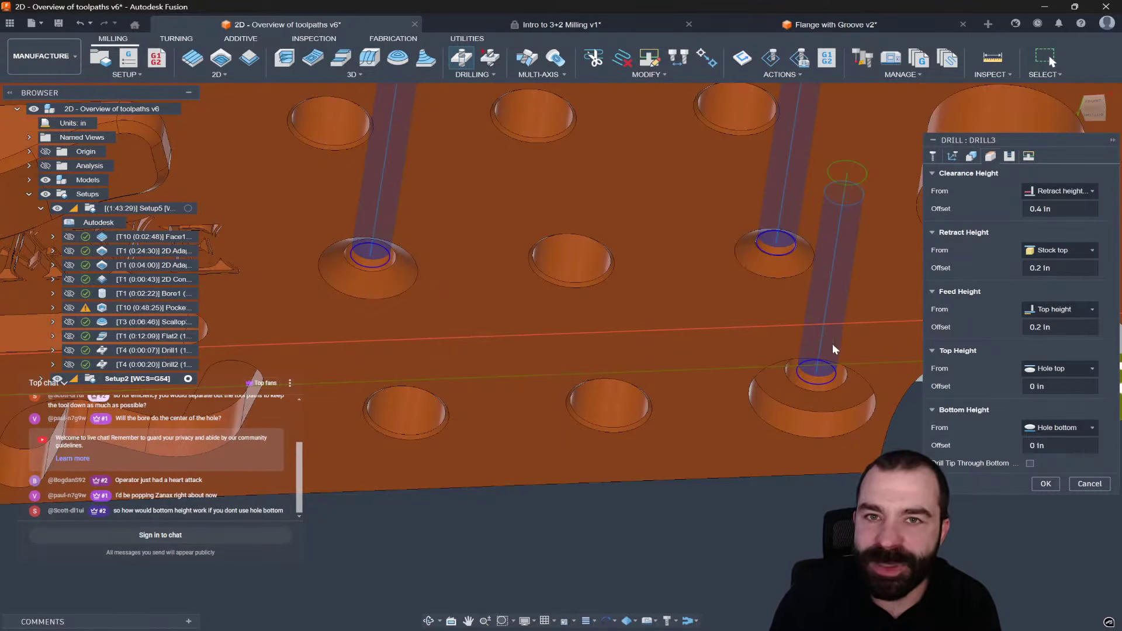
click(1030, 463)
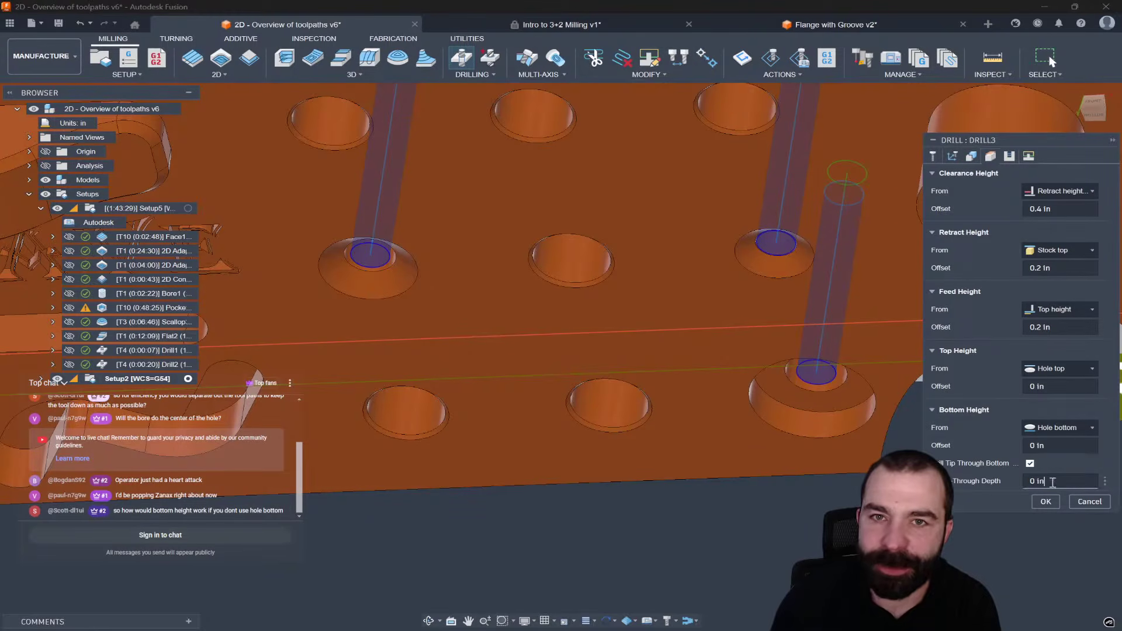
key(Tab)
text(.5)
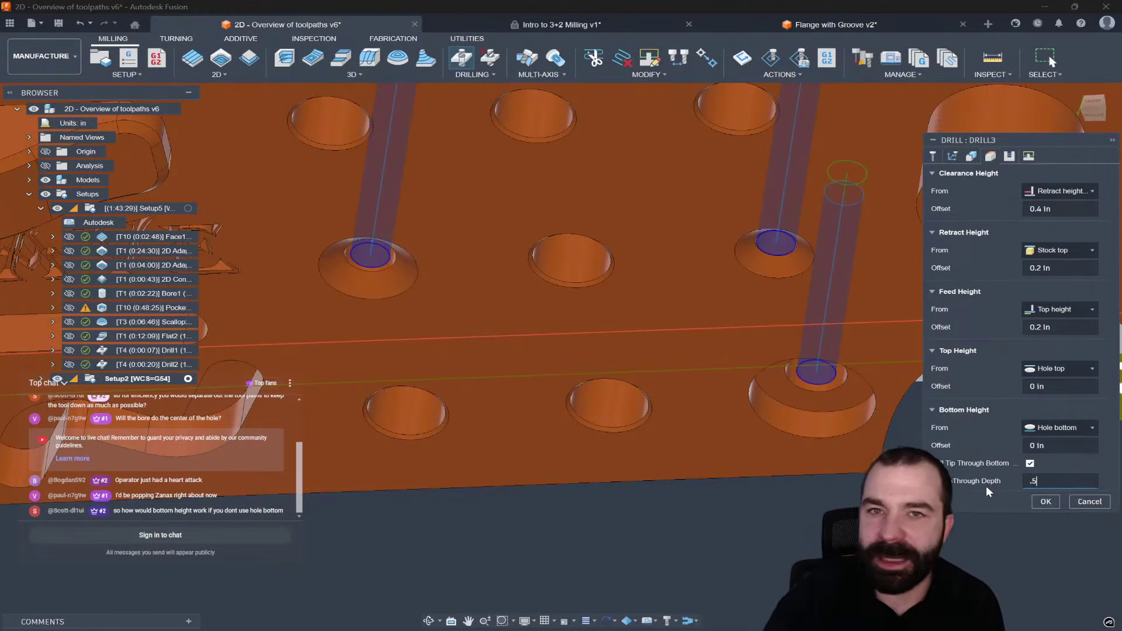
Step: Set the break-through depth to 0.05 in and check the drill tips from the front and at an angle
key(BackSpace)
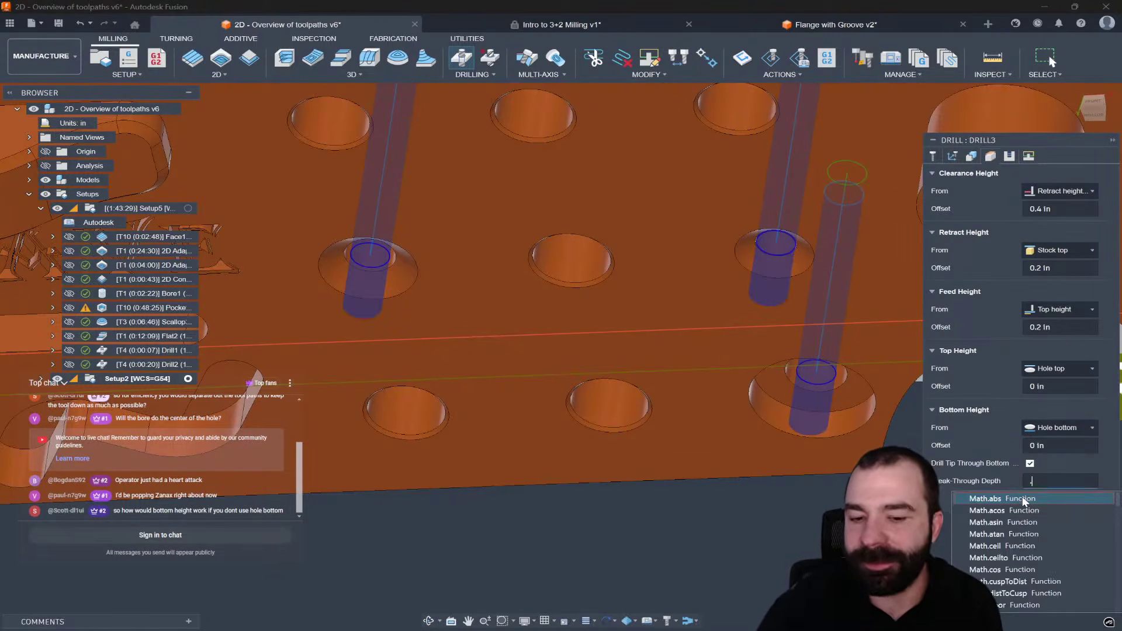
text(05)
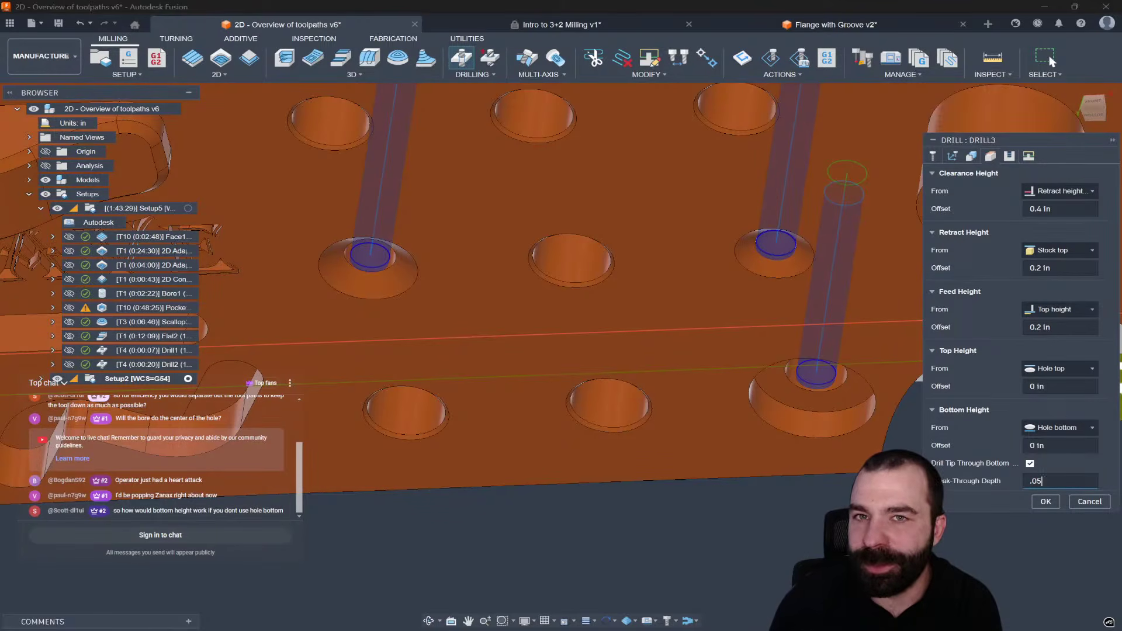
shift+middle_drag(824, 379, 1040, 150)
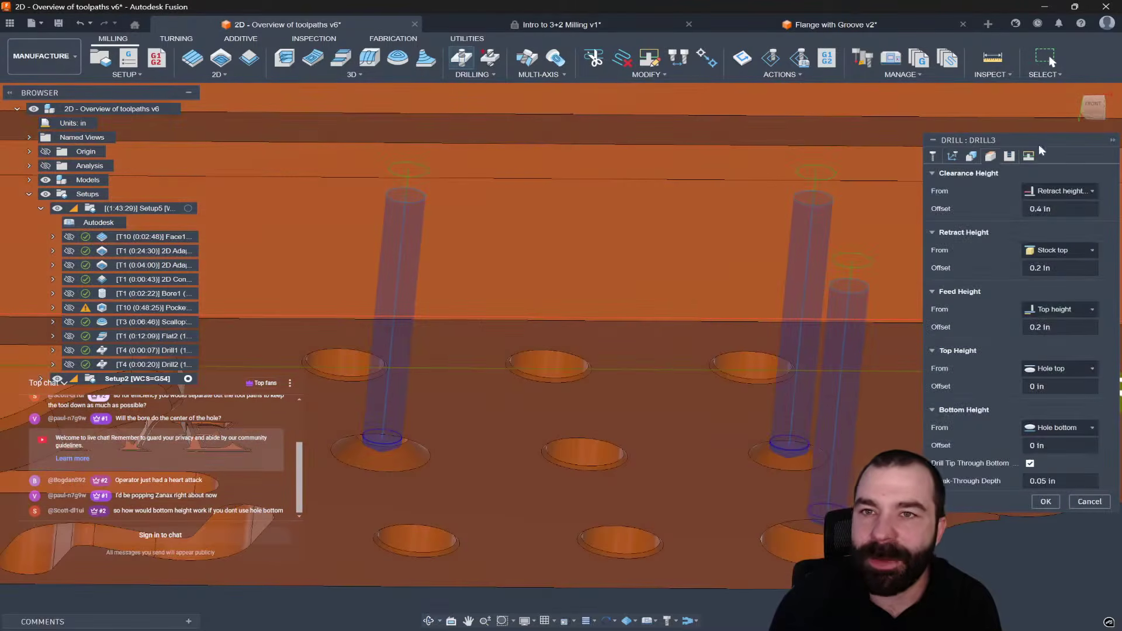
click(1091, 107)
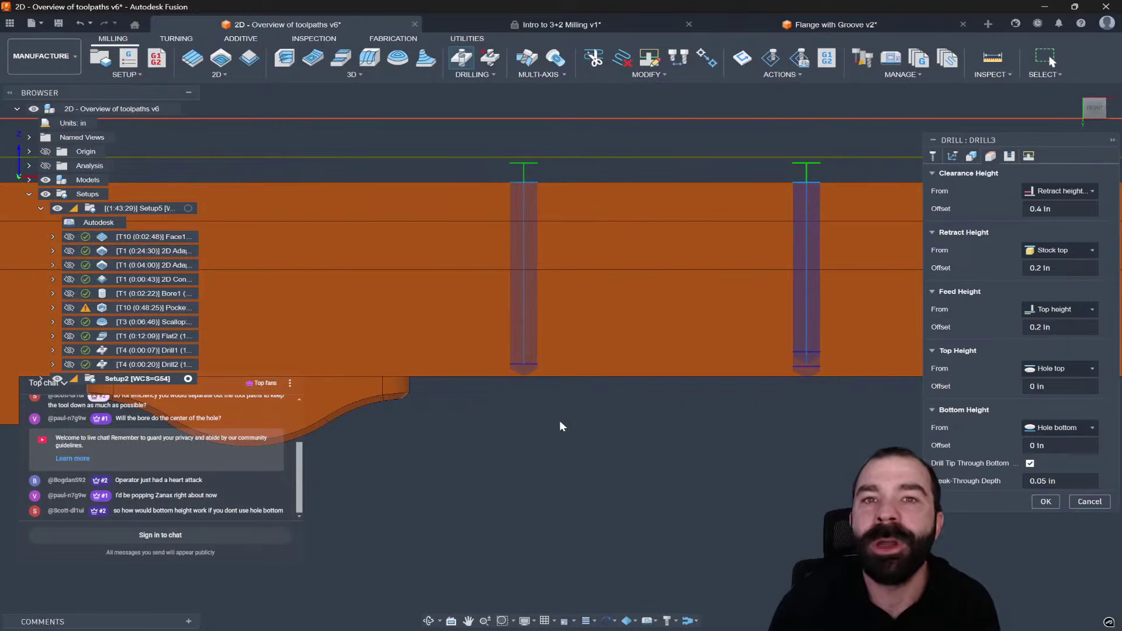
shift+middle_drag(582, 435, 574, 405)
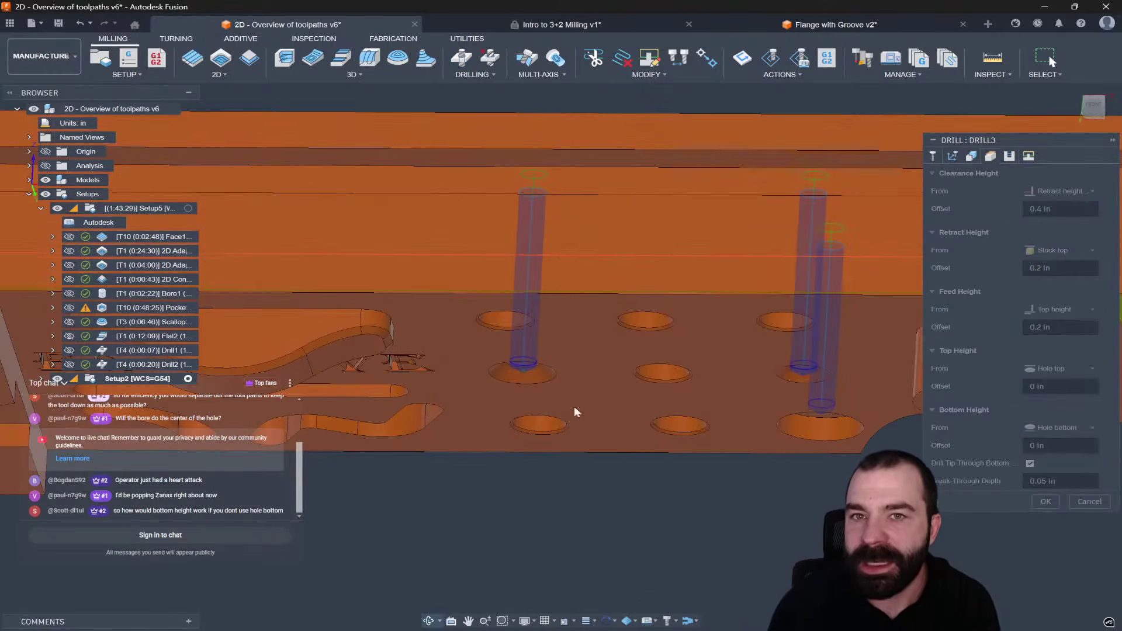
Step: Try referencing the bottom height to a selection, picking the flat face around the hole openings, and inspect the drill tips from the front
click(1061, 432)
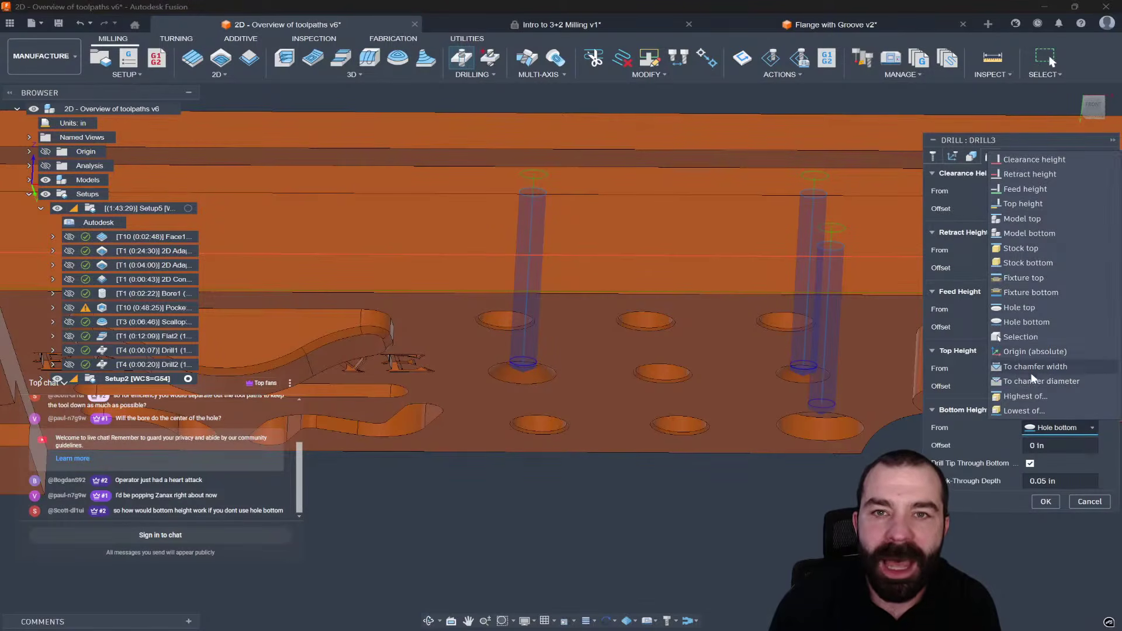
click(1019, 337)
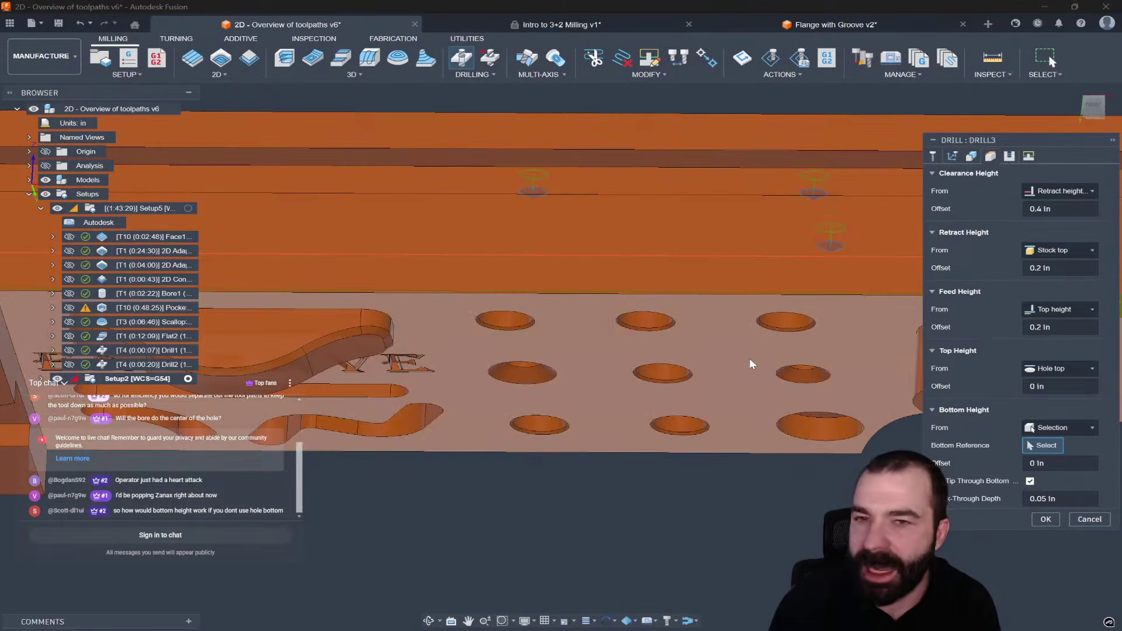
click(750, 363)
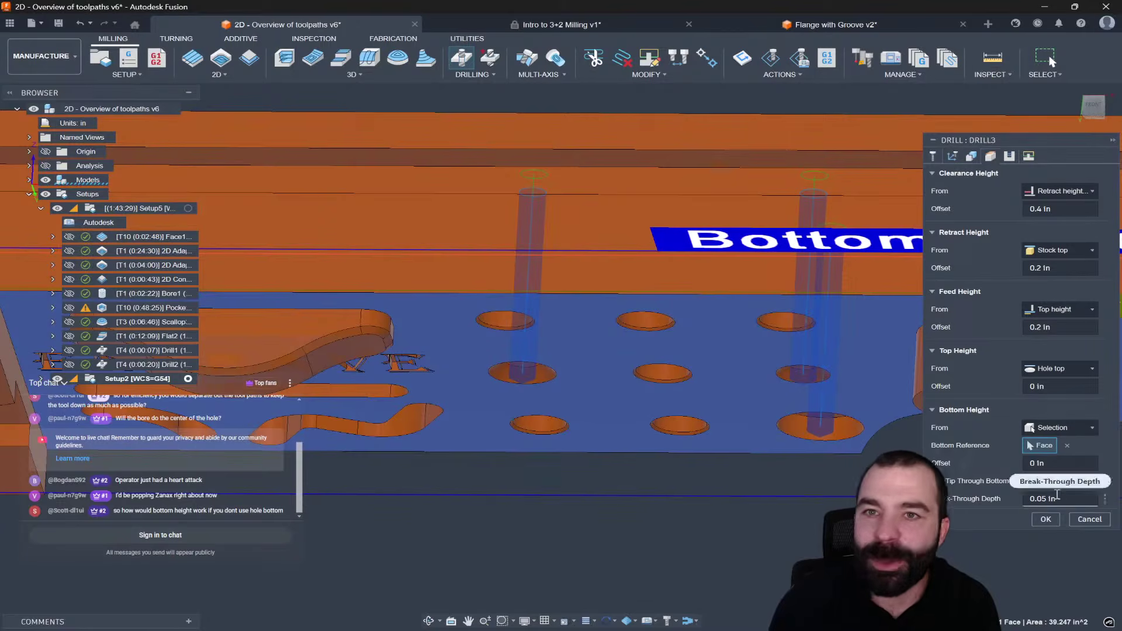
click(1093, 106)
scroll(829, 392, up, 5)
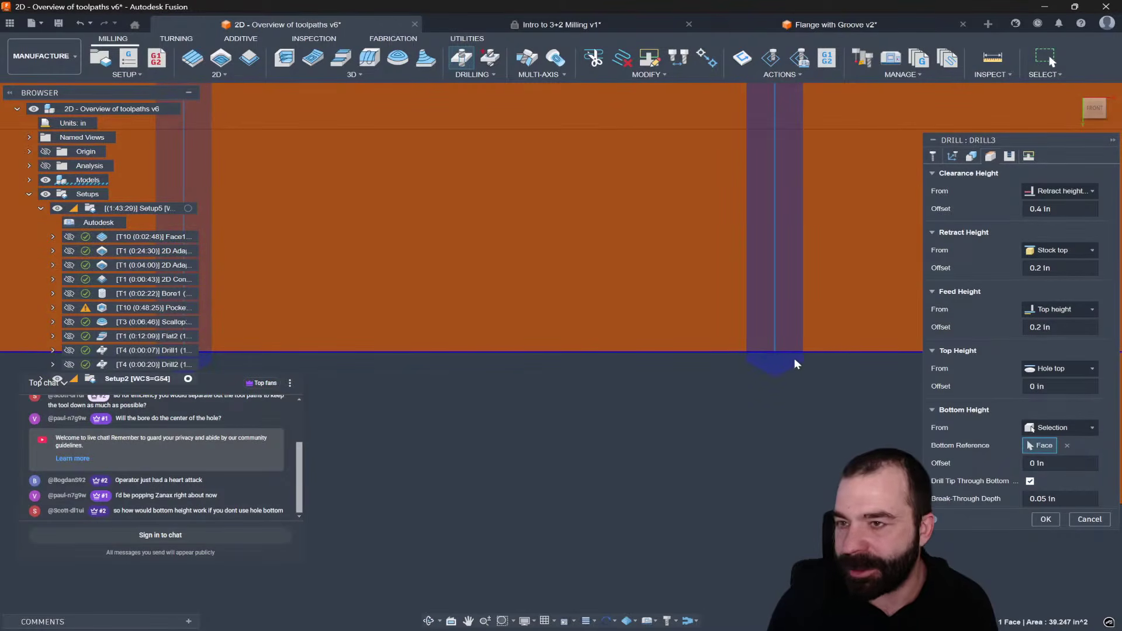
scroll(818, 375, down, 2)
scroll(818, 380, down, 3)
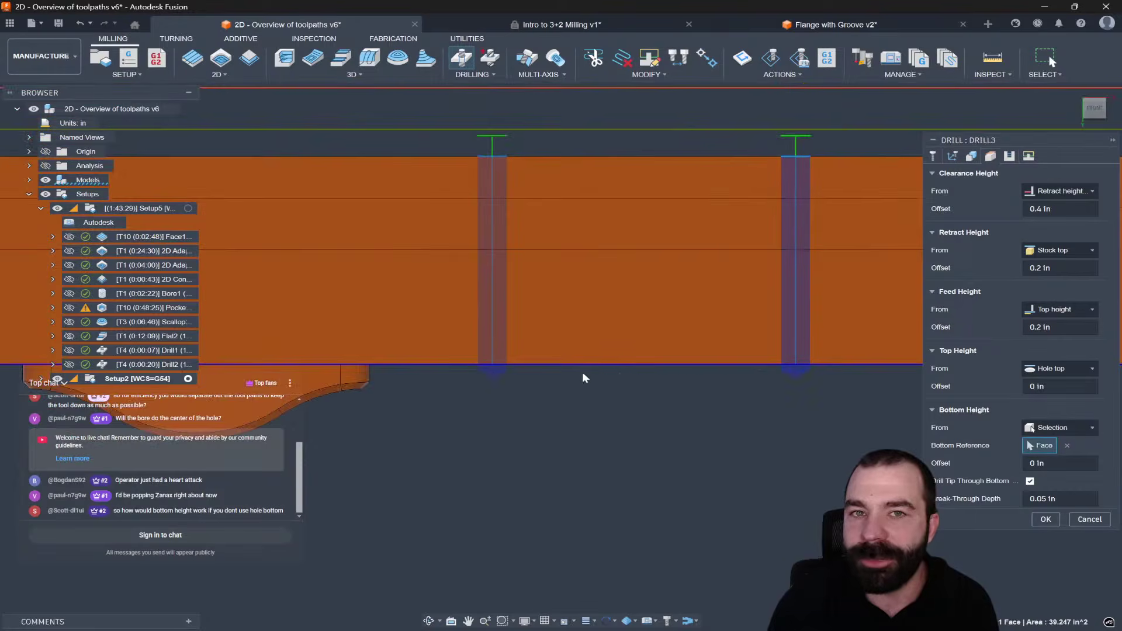
scroll(583, 375, down, 2)
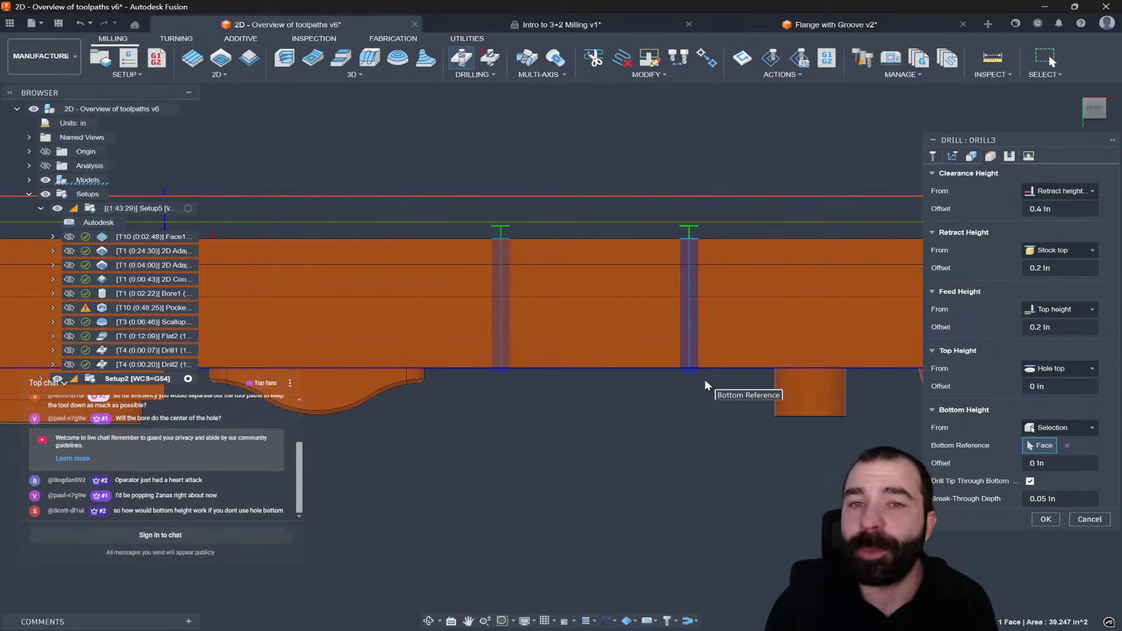
scroll(704, 380, down, 3)
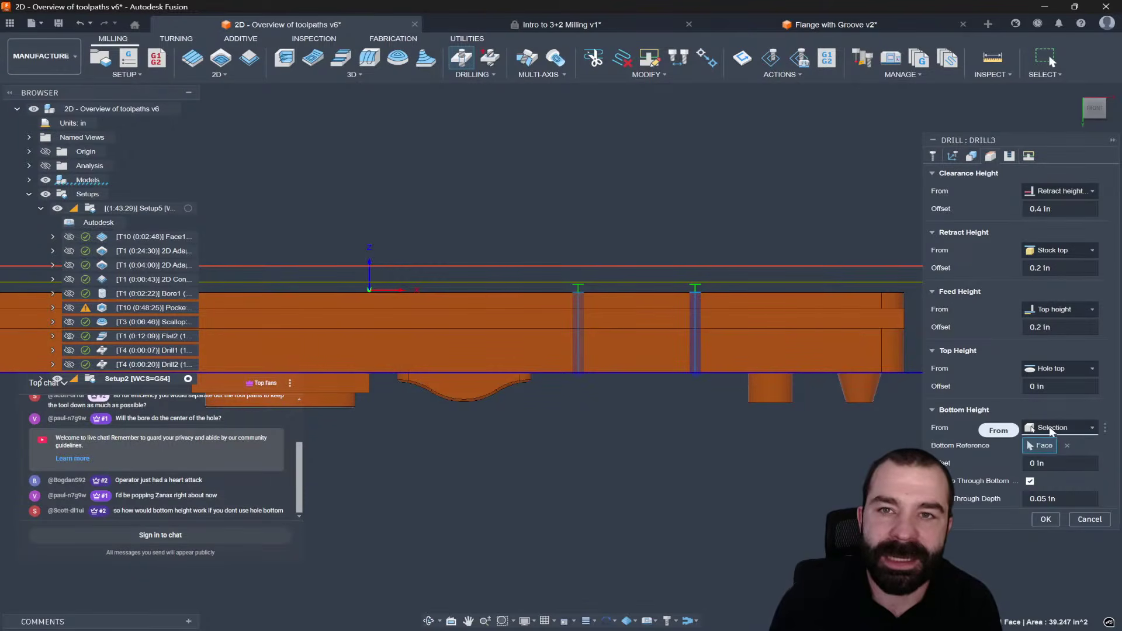
Step: Return the bottom height reference to Hole bottom
click(1060, 428)
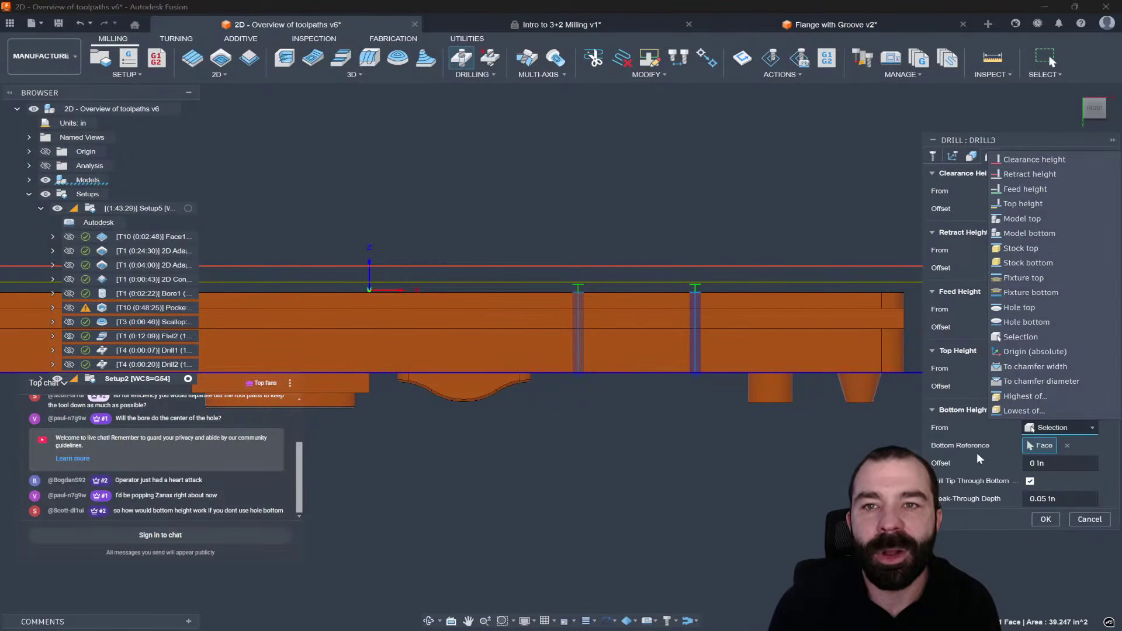
click(1028, 322)
scroll(735, 405, up, 3)
shift+middle_drag(735, 405, 714, 261)
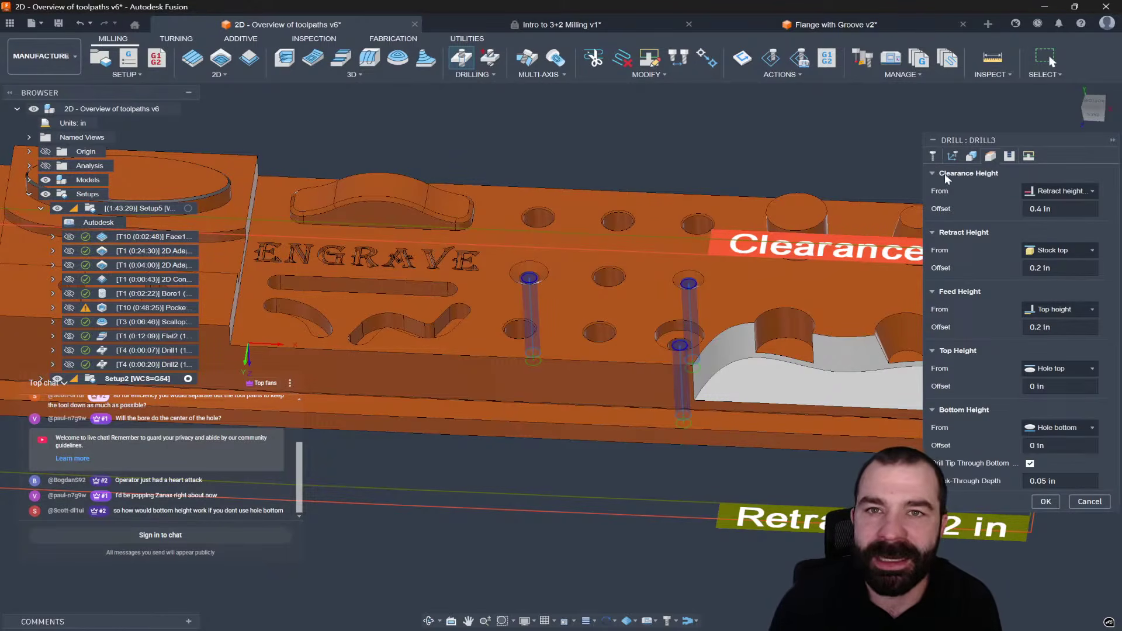
Step: Add the counterbore face and the two countersink faces of the three drilled holes to the hole face selection
click(973, 157)
scroll(676, 316, up, 3)
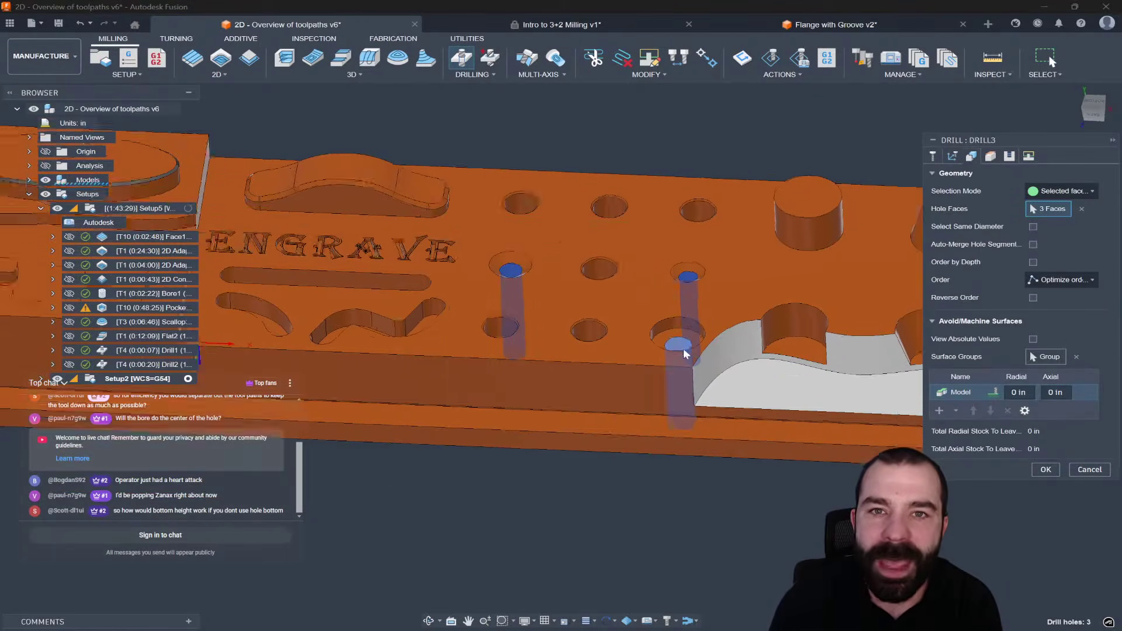
click(676, 315)
click(689, 239)
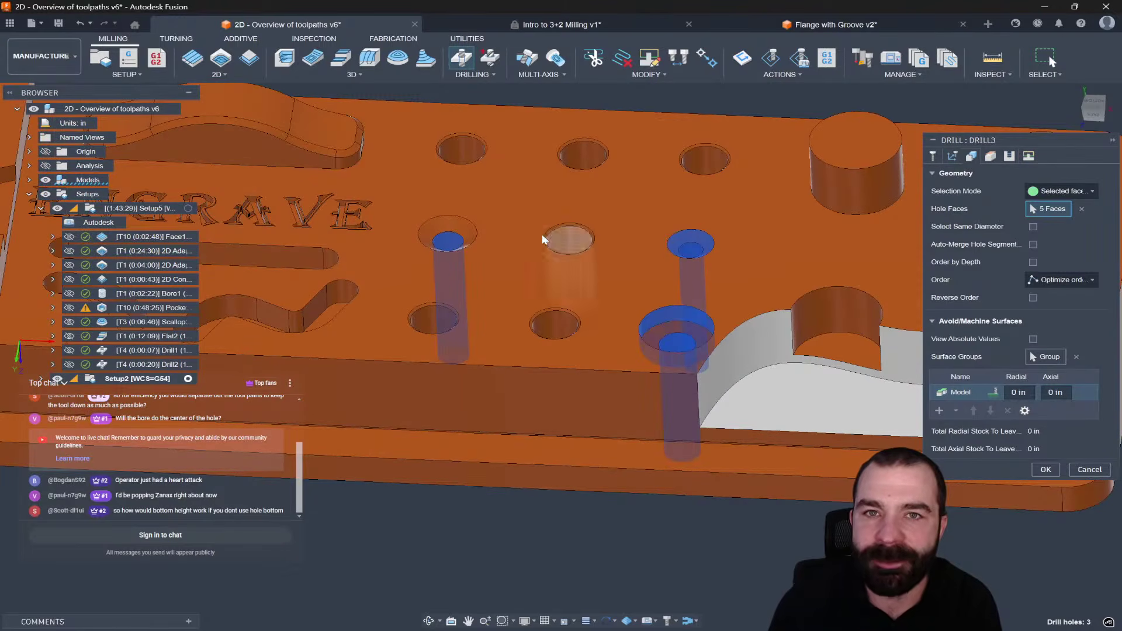
click(471, 225)
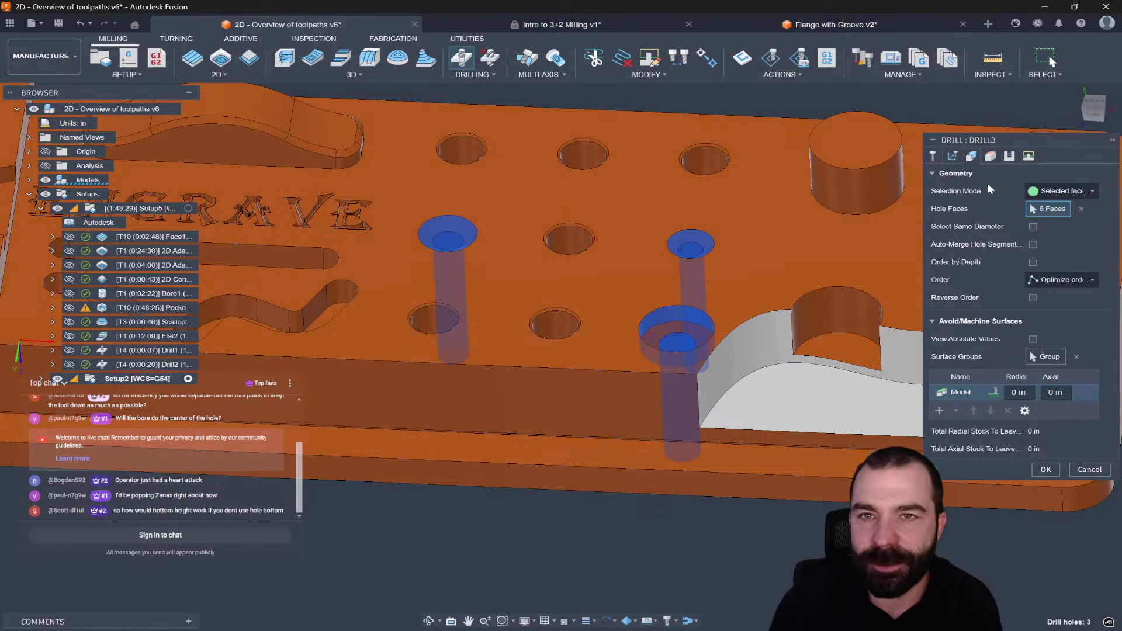
Step: Check the drill depth and tip break-through against the selected hole faces, and accept the Drill operation
click(990, 156)
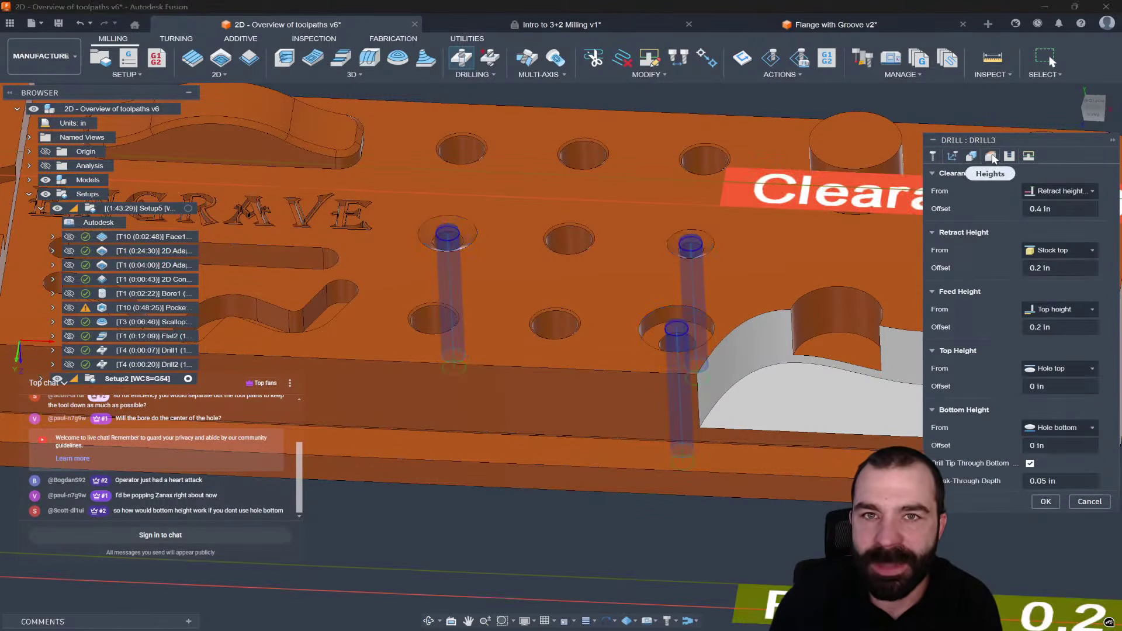
click(1091, 115)
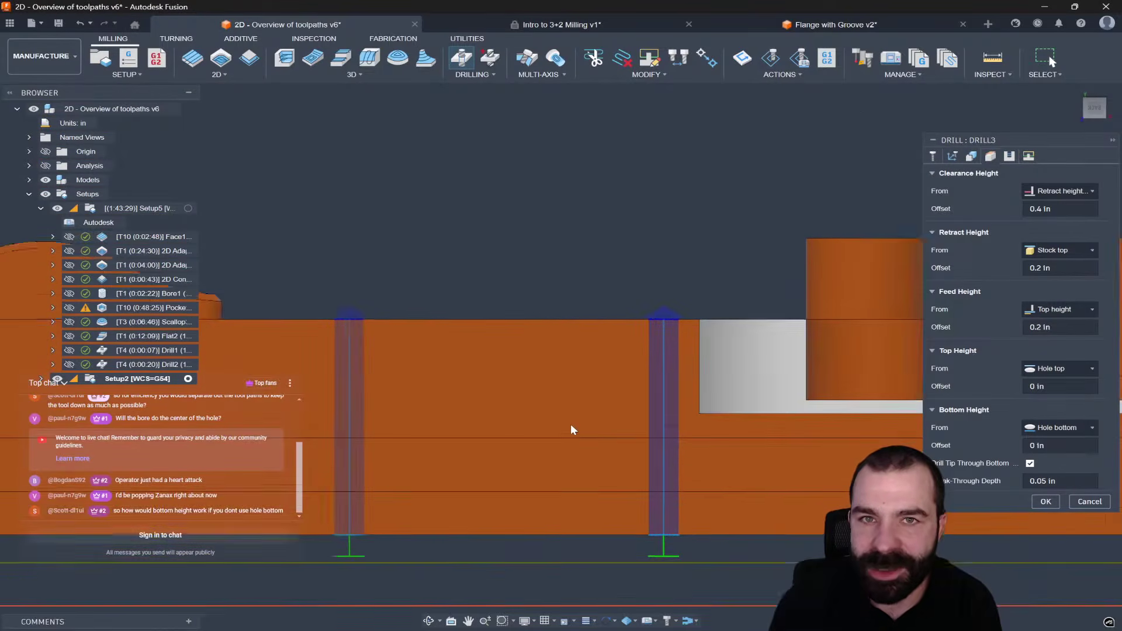
scroll(571, 429, up, 2)
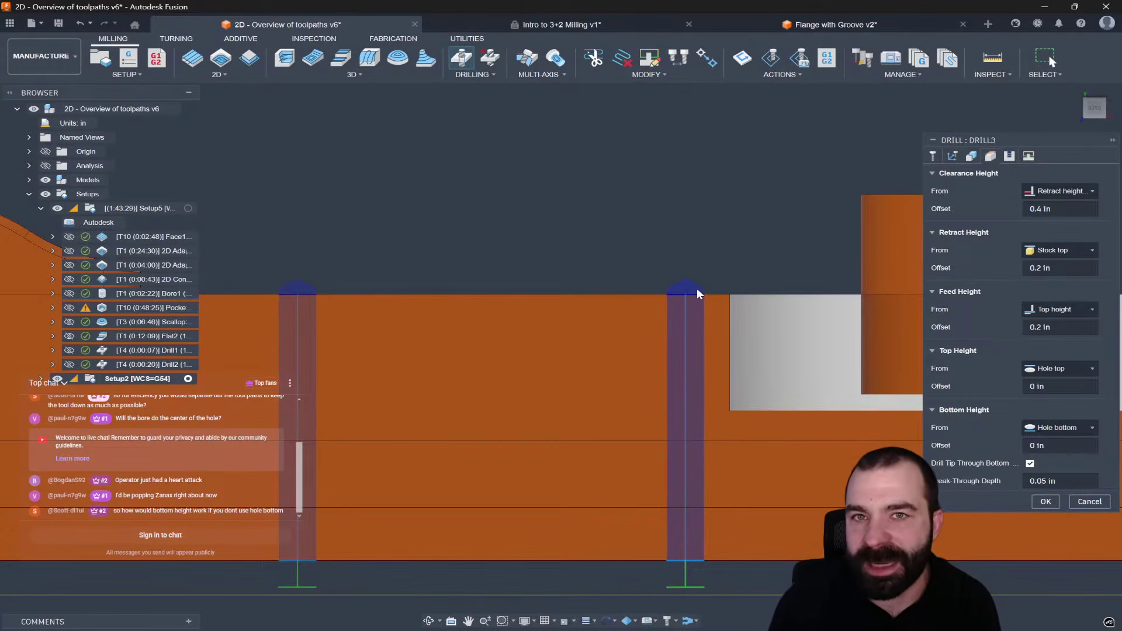
shift+middle_drag(661, 290, 691, 345)
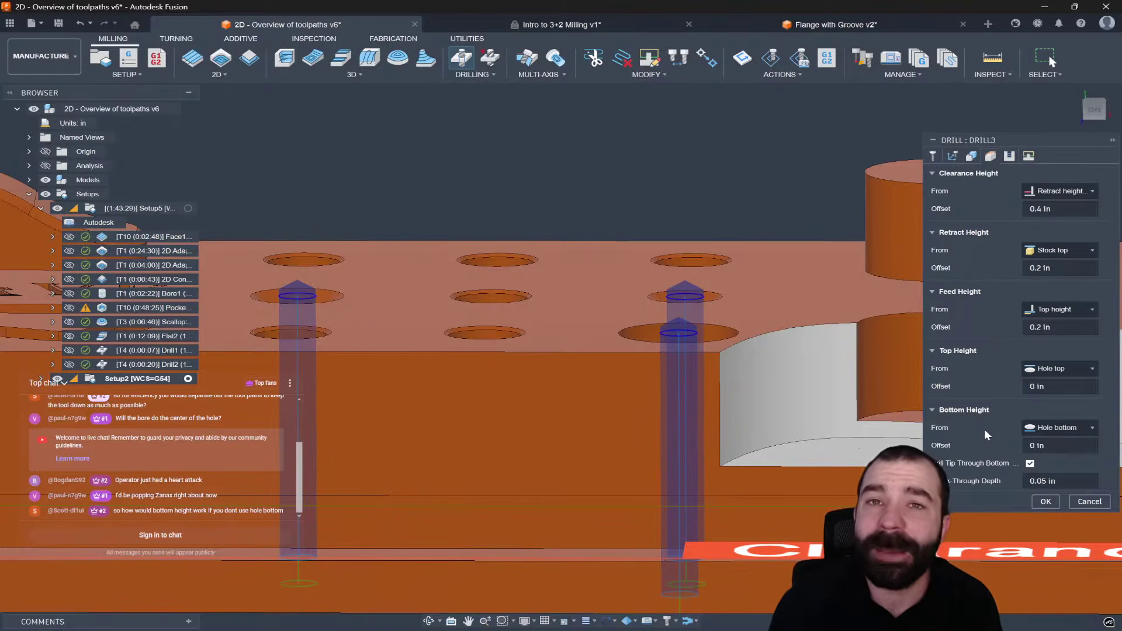
click(978, 157)
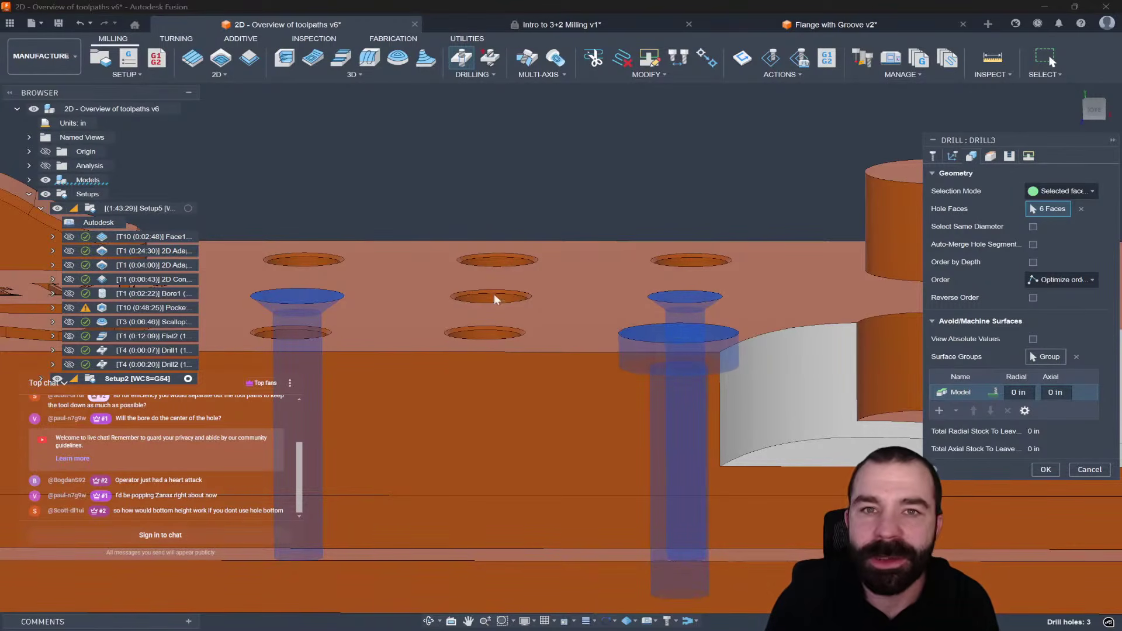
click(990, 155)
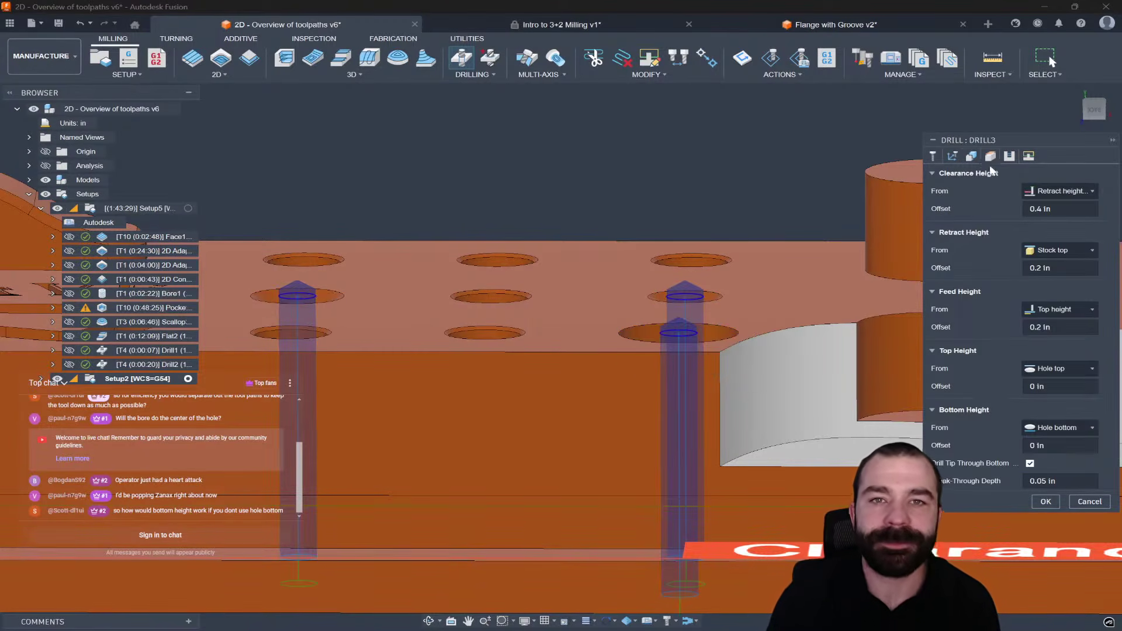
click(1045, 501)
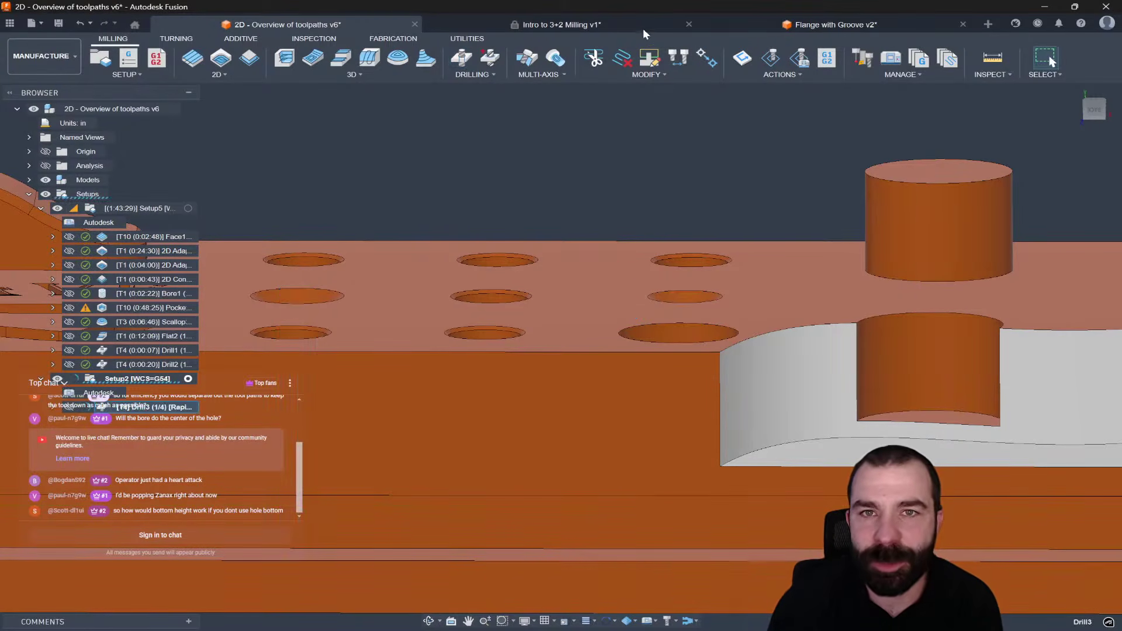
Step: Switch to the Intro to 3+2 Milling document and examine the Drill2 toolpath around the part from several angles
click(611, 19)
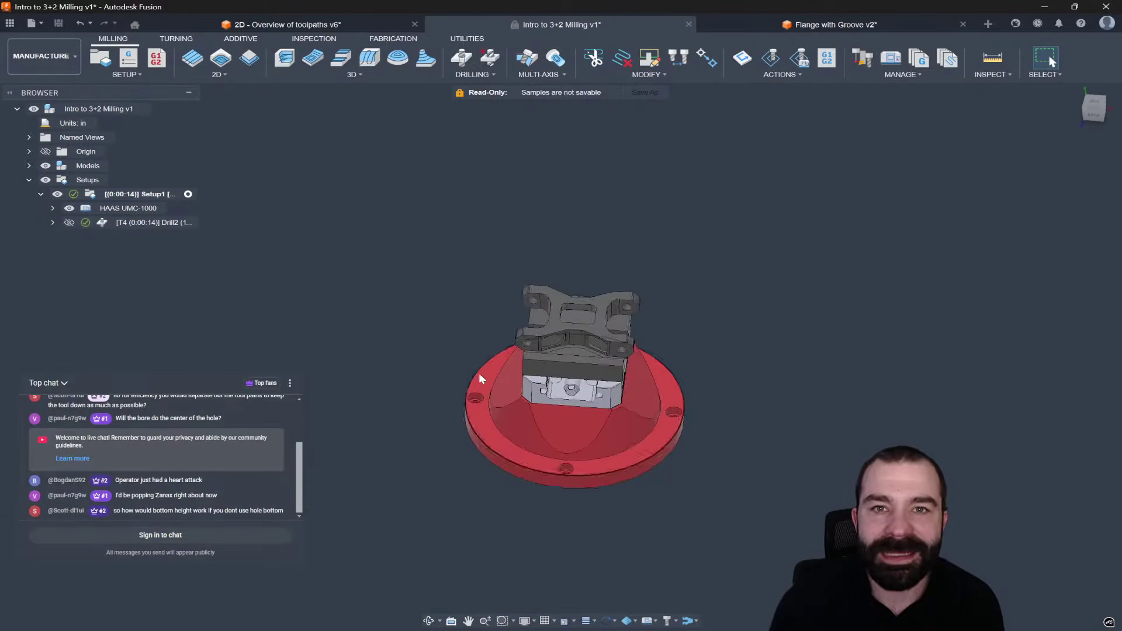
click(107, 222)
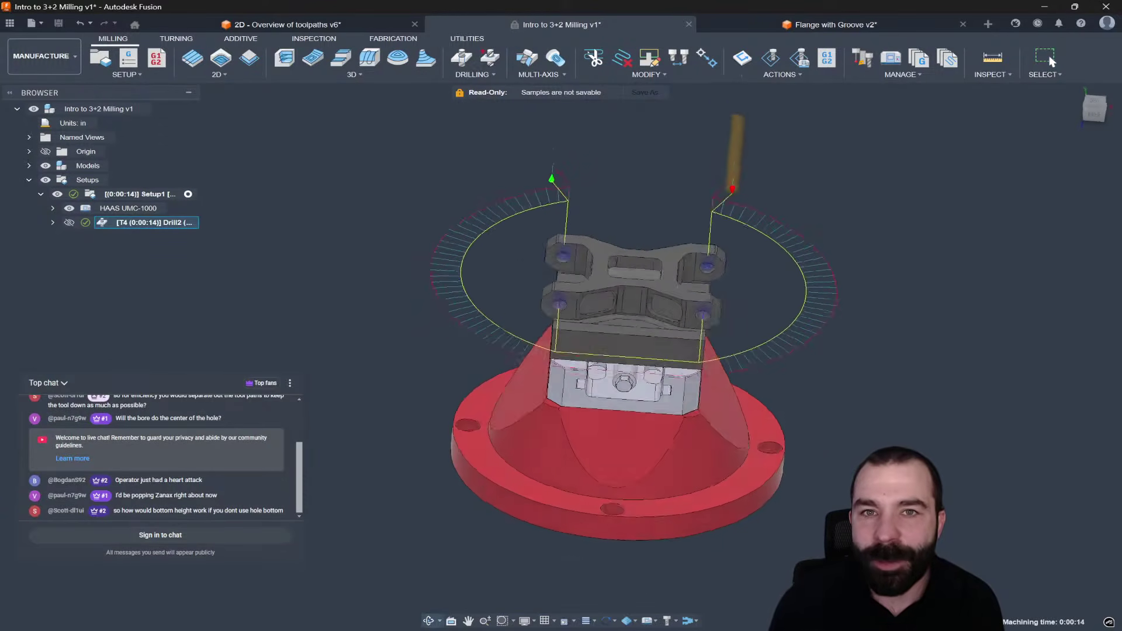
shift+middle_drag(706, 275, 734, 295)
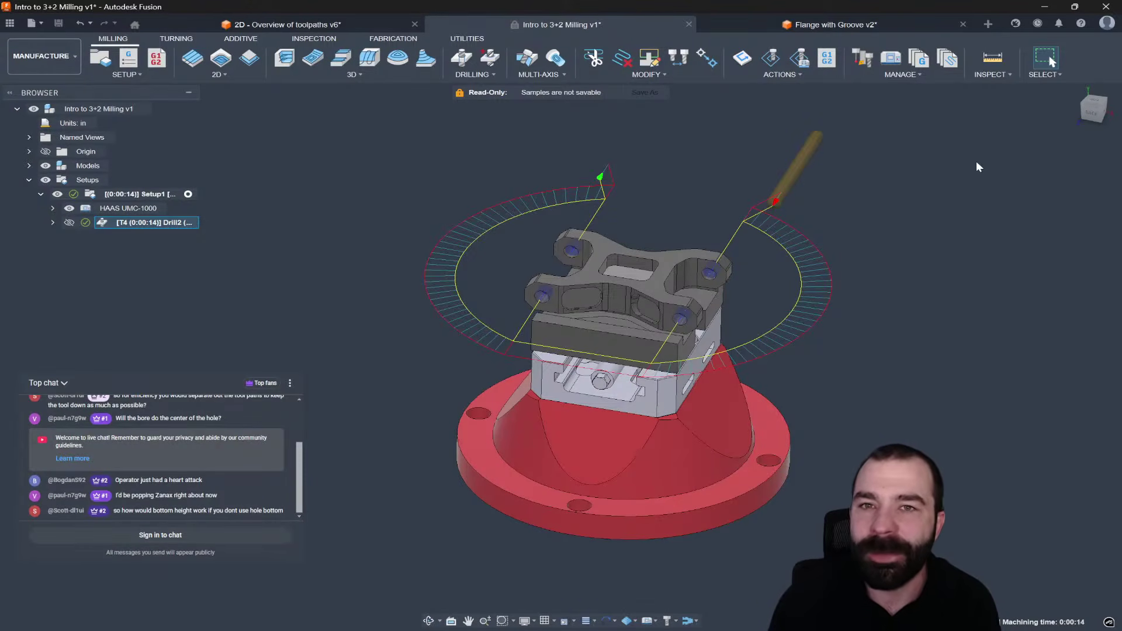
click(1091, 102)
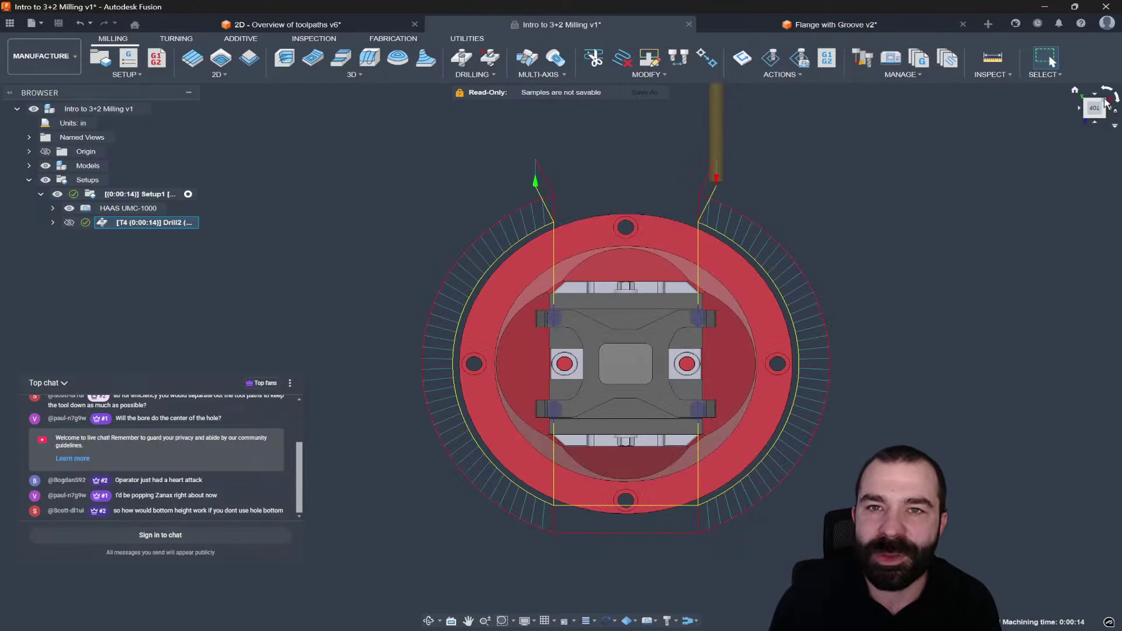
click(1105, 105)
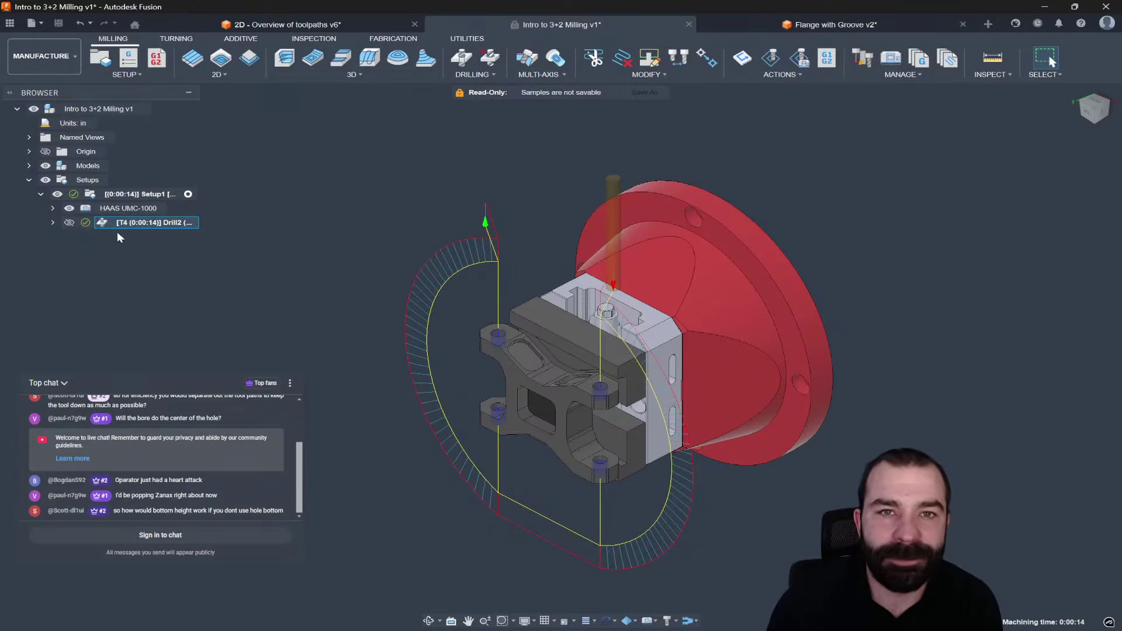
Step: Open the Drill2 operation for editing, review its hole selection, and change the machining type to 5-axis
double_click(102, 223)
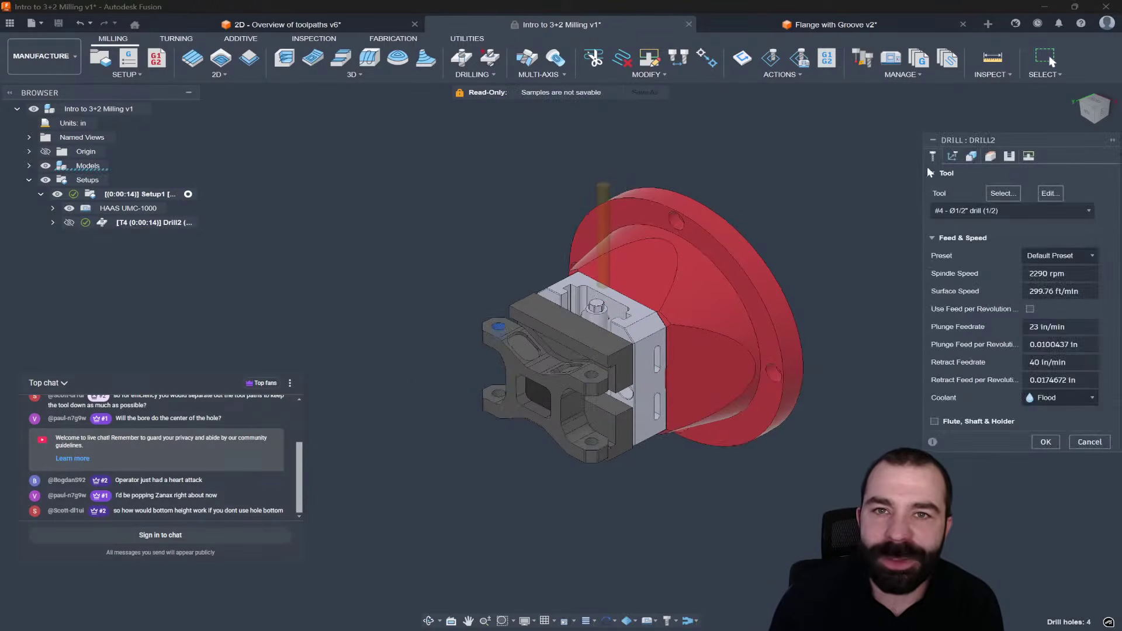
click(970, 156)
shift+middle_drag(648, 350, 624, 269)
scroll(612, 284, up, 3)
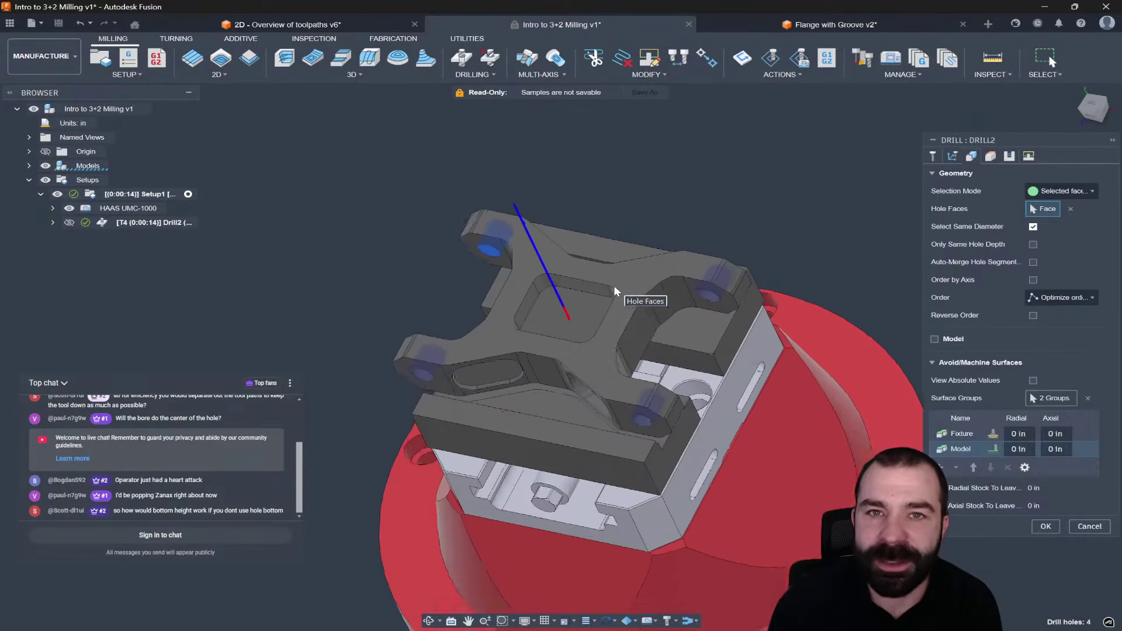
click(951, 158)
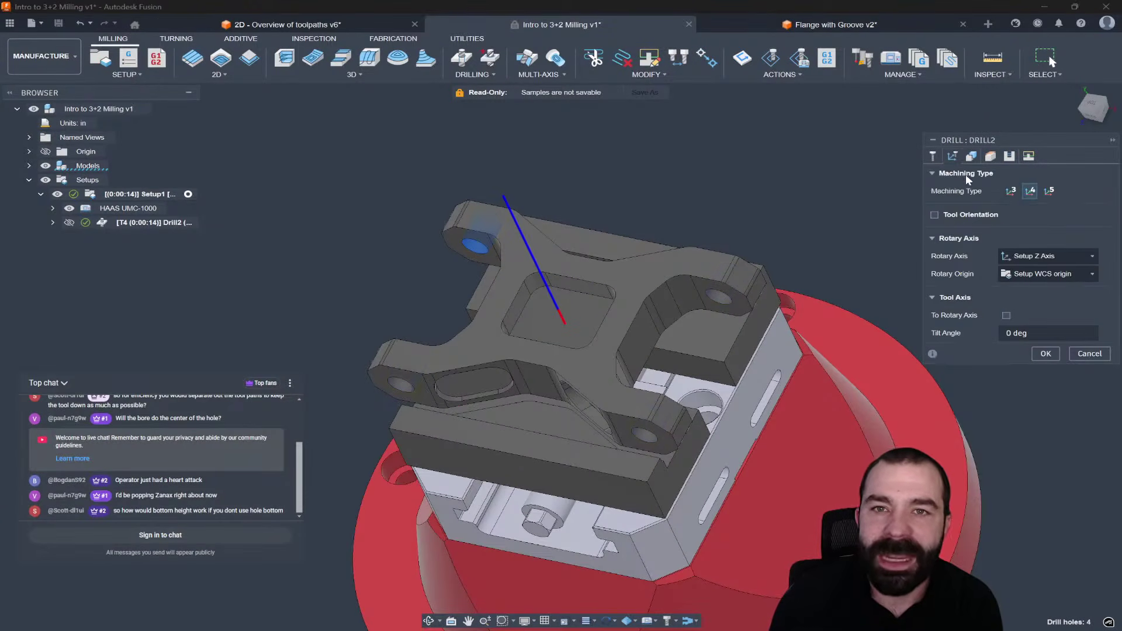
click(1049, 193)
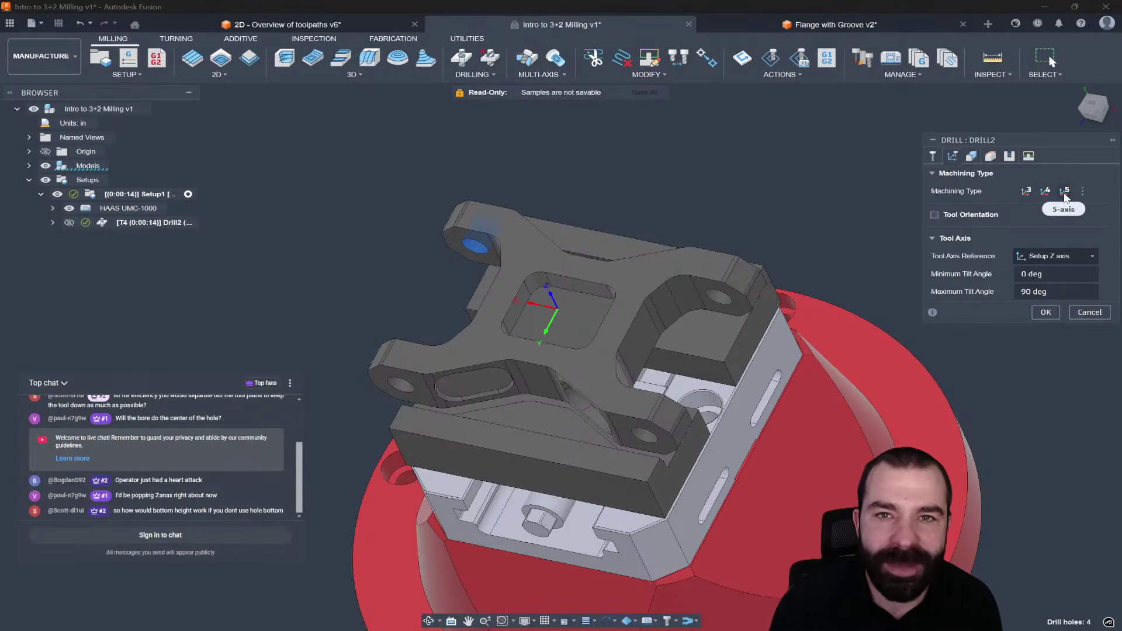
Step: Add a rounded corner face of the part's central pocket to Drill2's hole faces
click(970, 157)
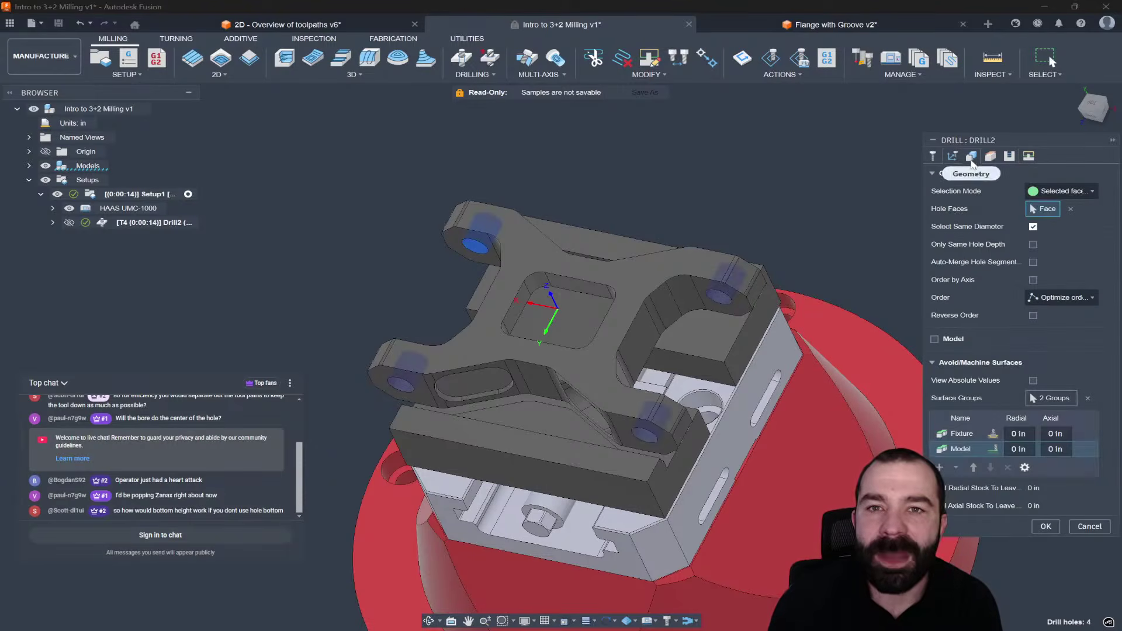
click(612, 287)
mouse_move(612, 288)
shift+middle_down()
mouse_move(590, 275)
mouse_move(620, 300)
shift+middle_up()
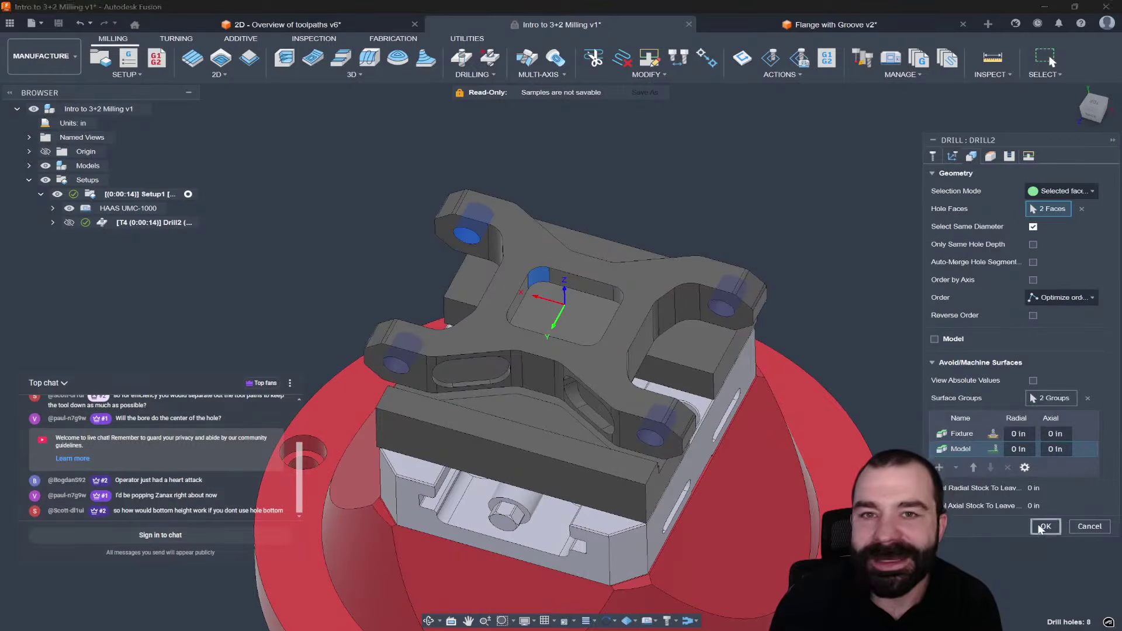
Step: Accept the Drill2 hole selection, check the toolpath error, and raise the clearance height offset to 1.9 in
key(Return)
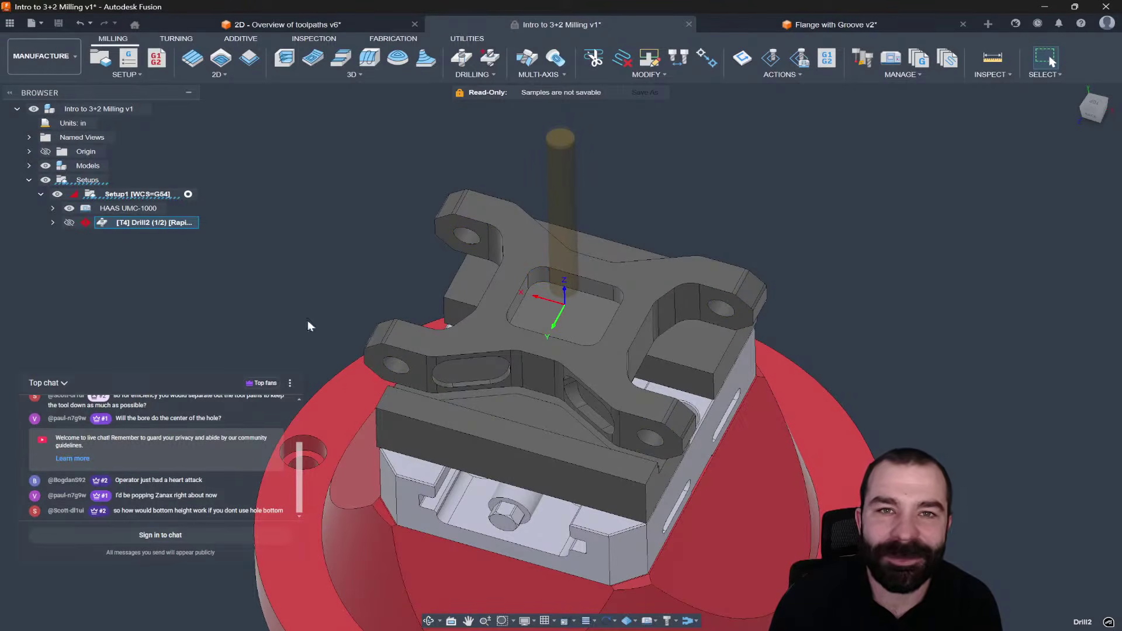
mouse_move(84, 225)
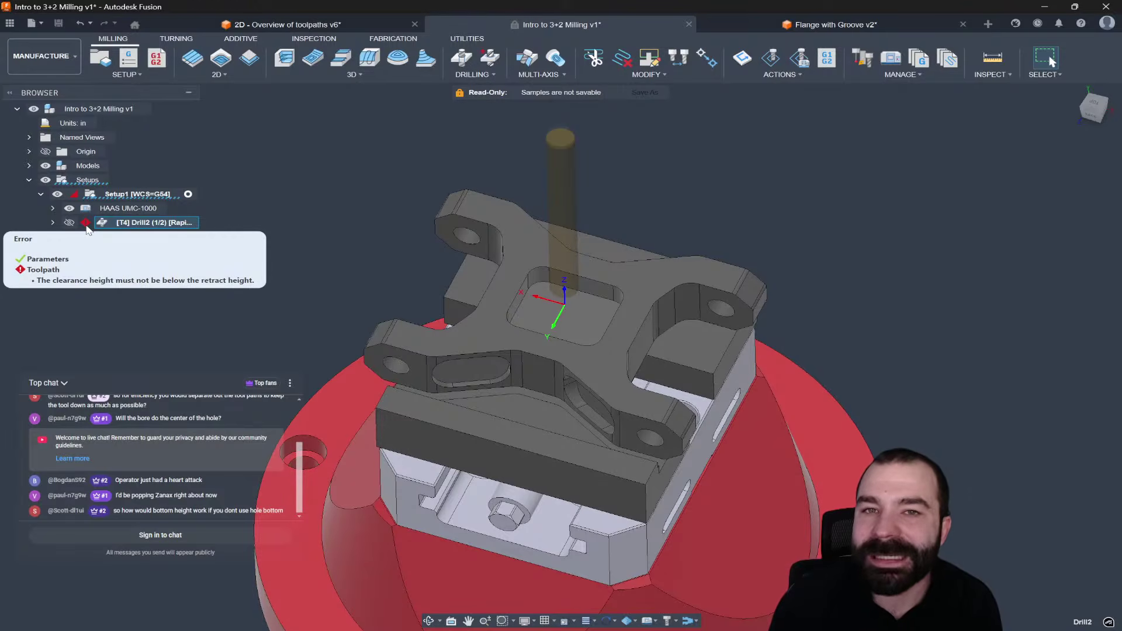
double_click(149, 223)
click(990, 156)
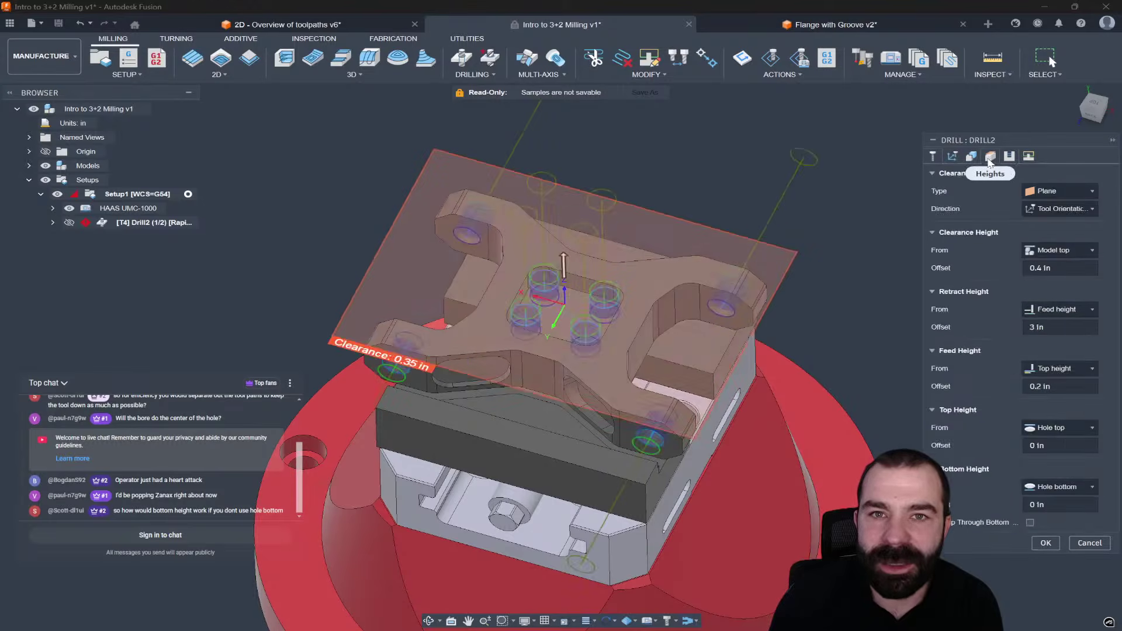
shift+middle_drag(561, 316, 561, 245)
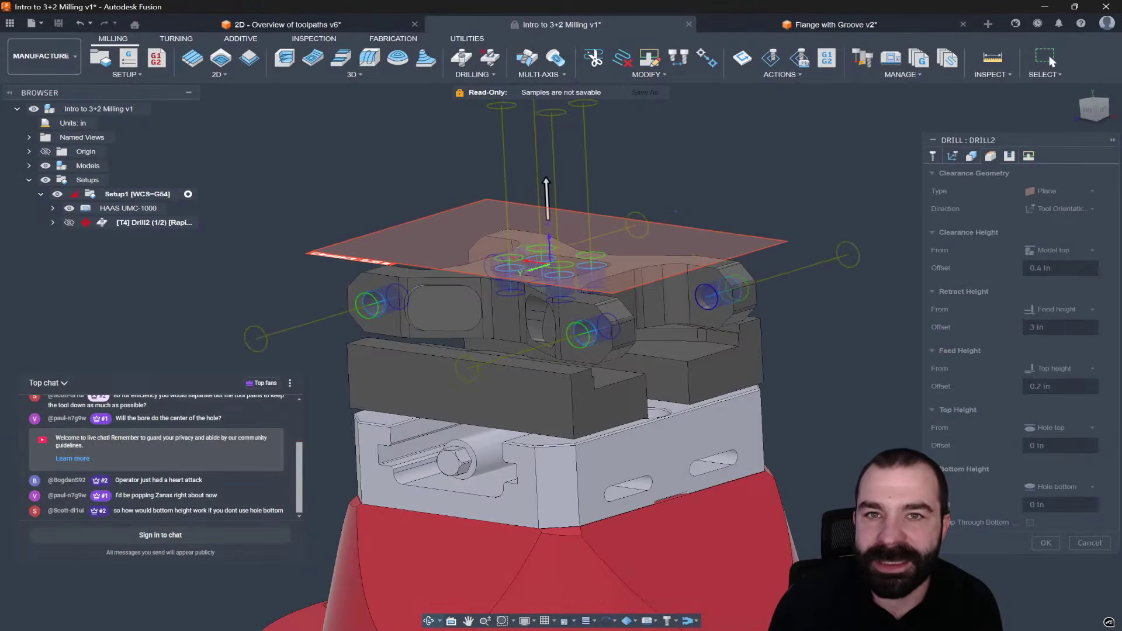
scroll(652, 266, down, 2)
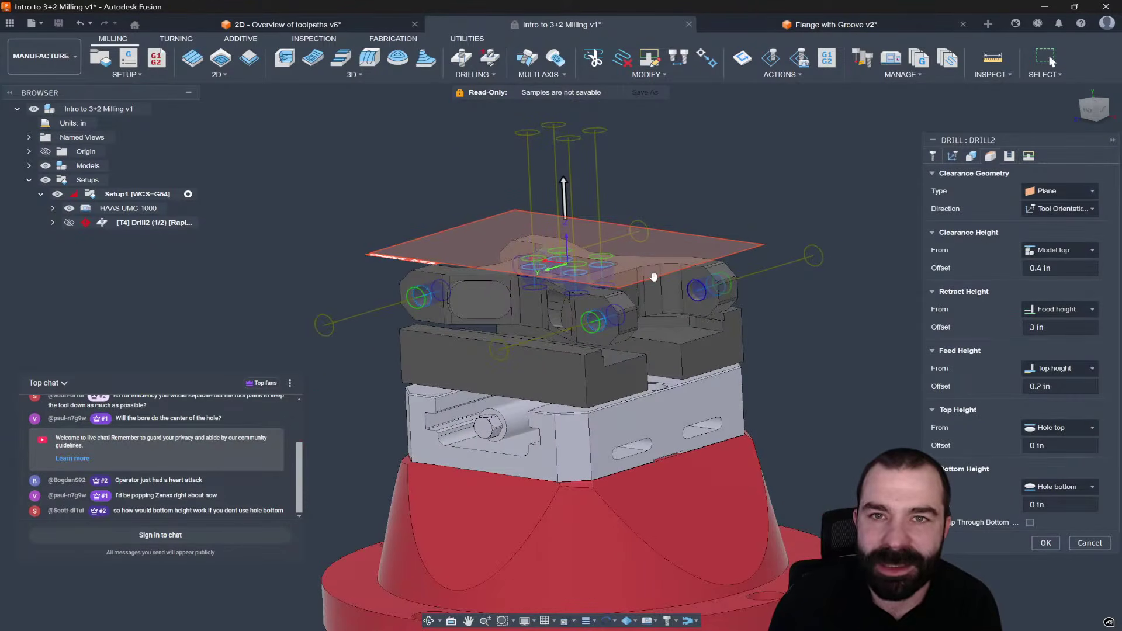
drag(654, 274, 655, 211)
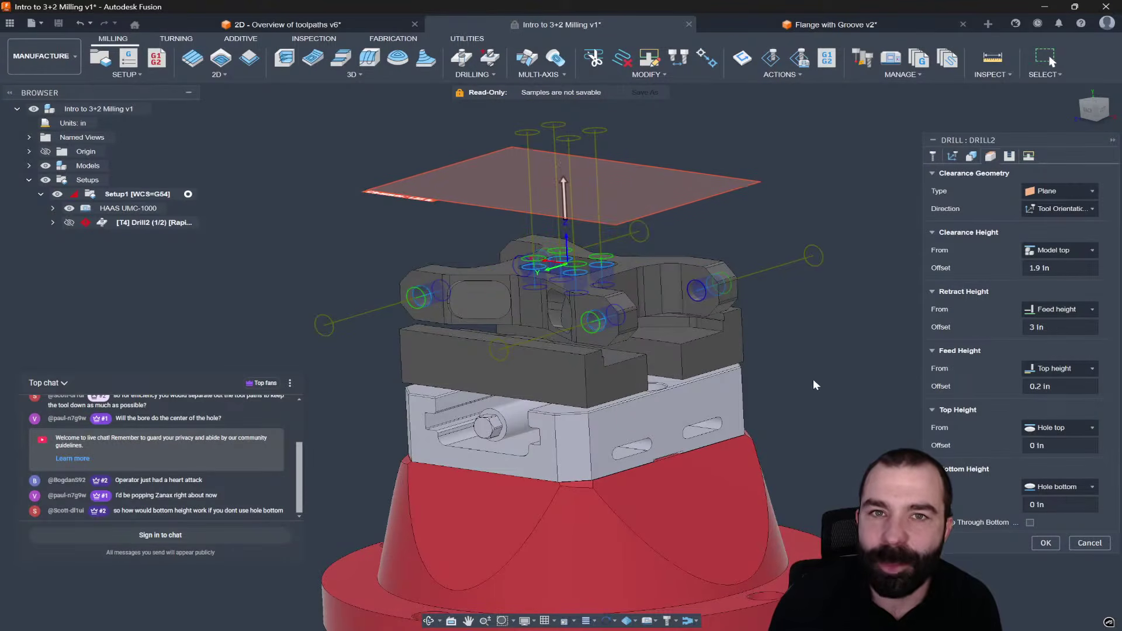
click(1037, 543)
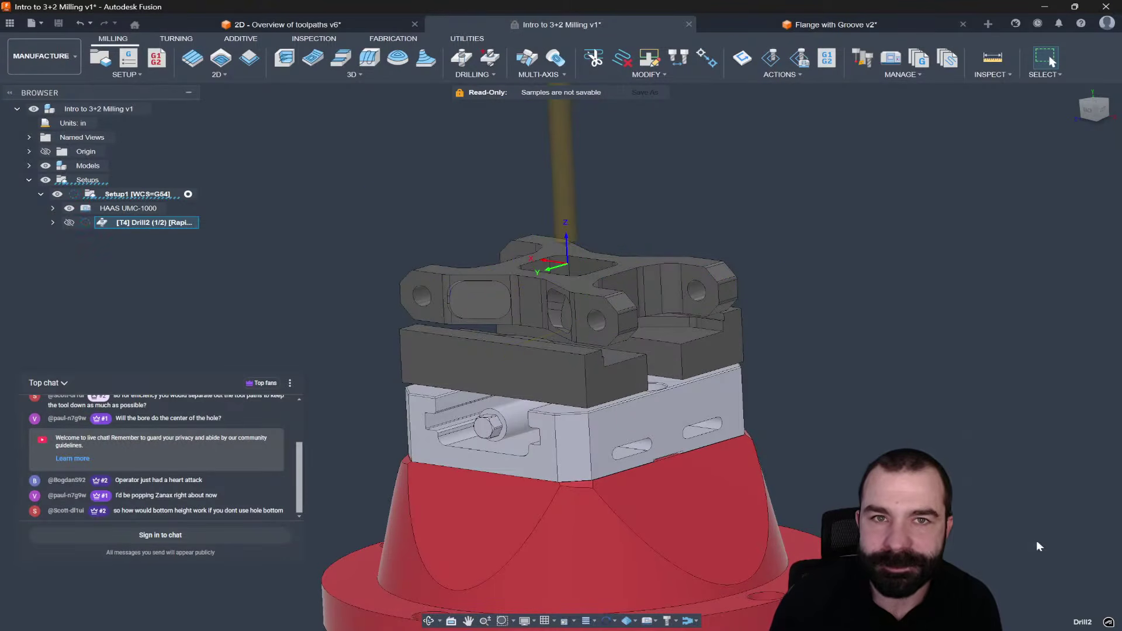
Step: Raise Drill2's clearance height offset to 4.9 in and regenerate the toolpath
double_click(103, 223)
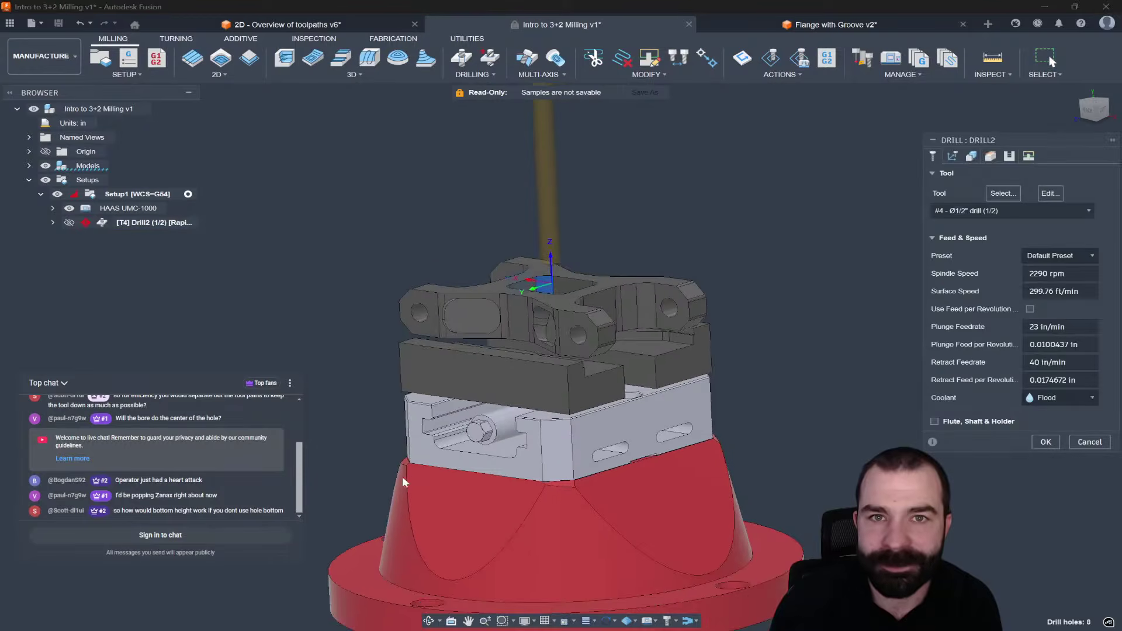
scroll(563, 472, down, 5)
click(990, 156)
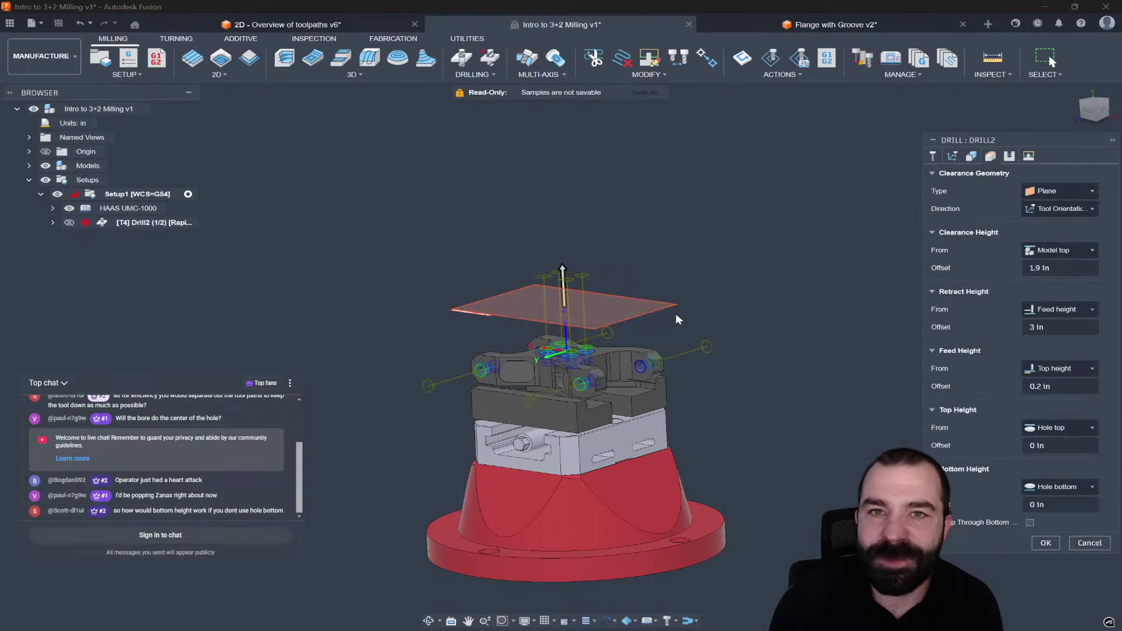
drag(650, 313, 641, 256)
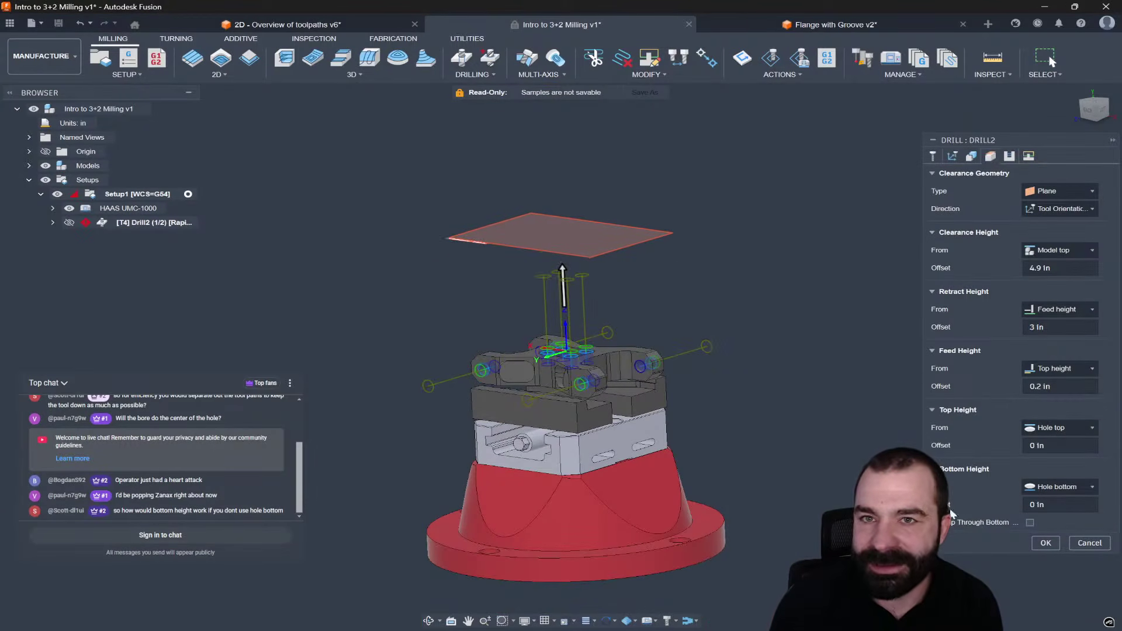
click(1044, 543)
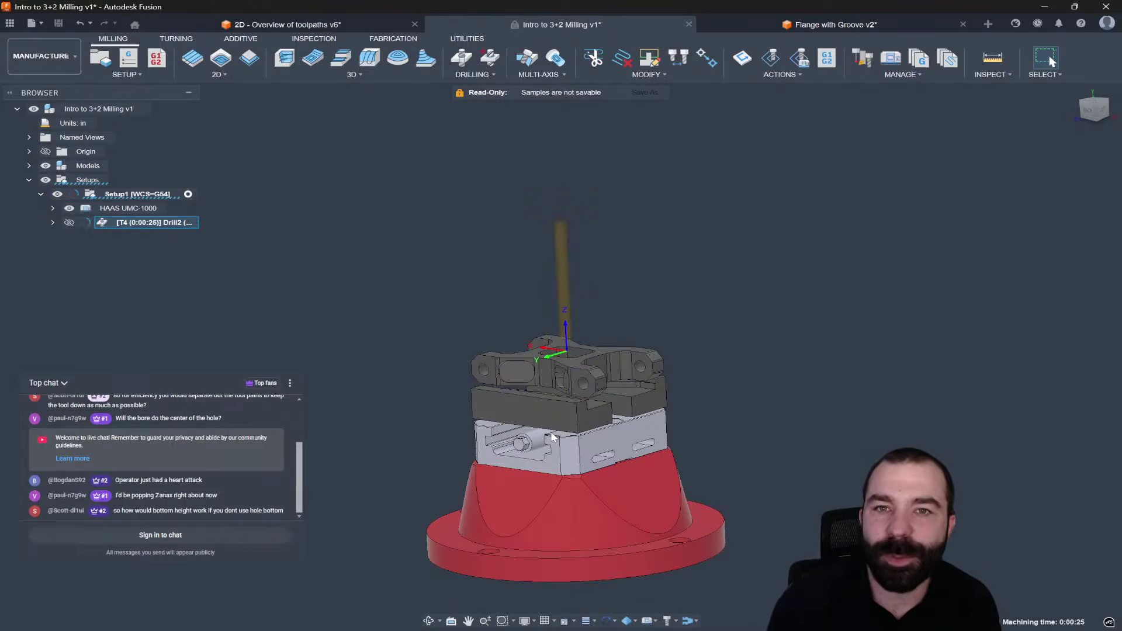
mouse_move(574, 412)
shift+middle_down()
mouse_move(514, 417)
mouse_move(497, 390)
mouse_move(589, 415)
shift+middle_up()
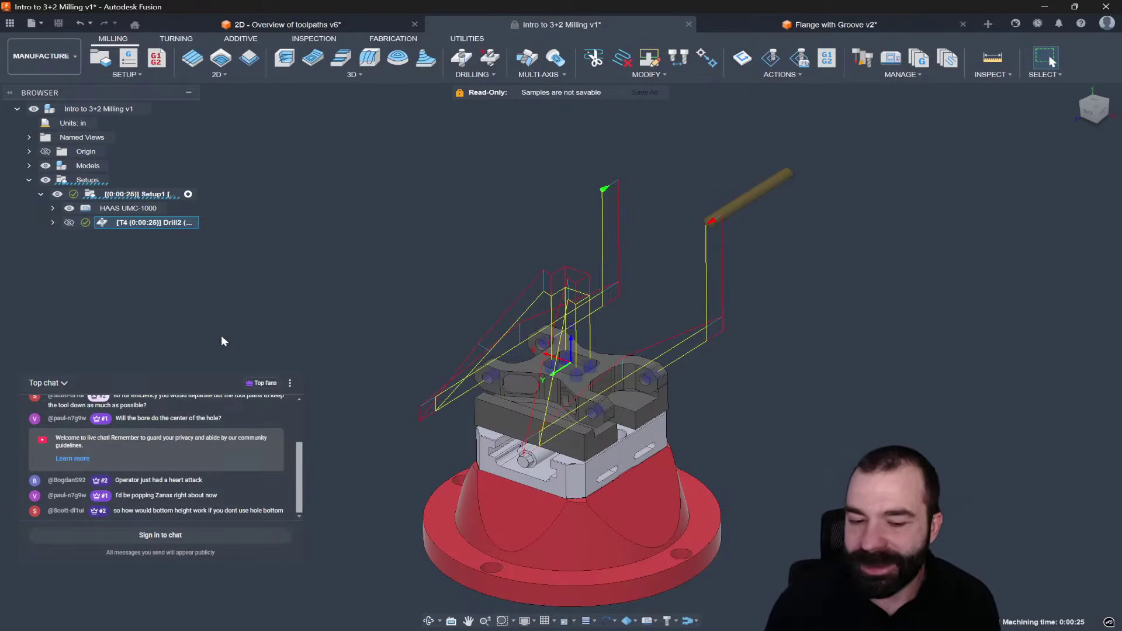
Step: Reopen Drill2 to review its clearance plane and the available clearance direction options, keeping the current settings
double_click(101, 223)
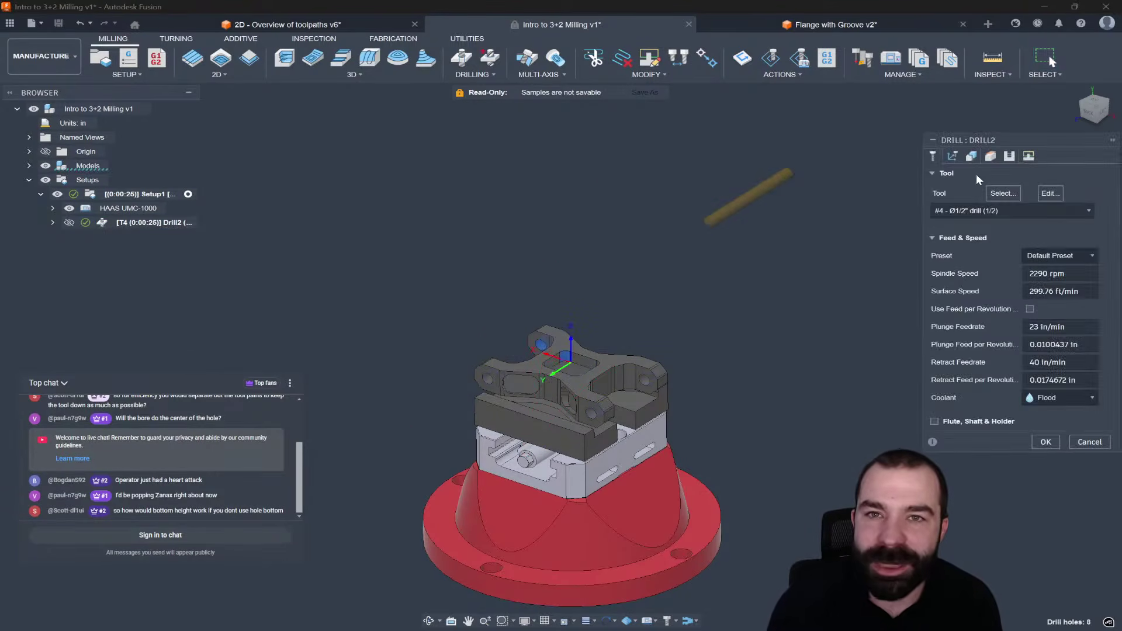
click(991, 156)
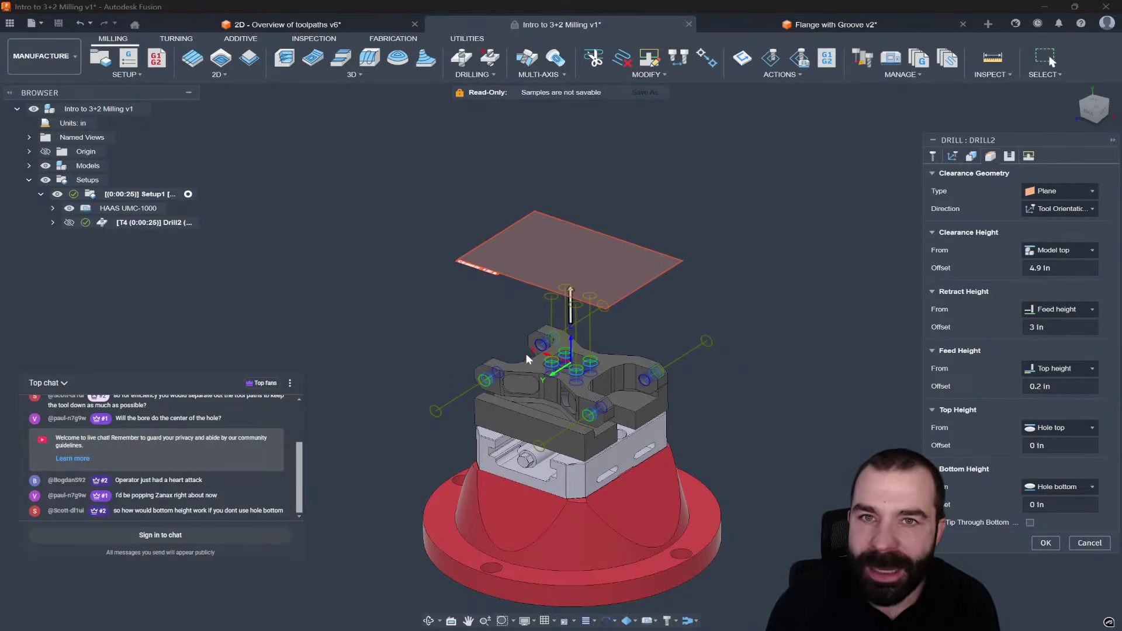
click(1043, 212)
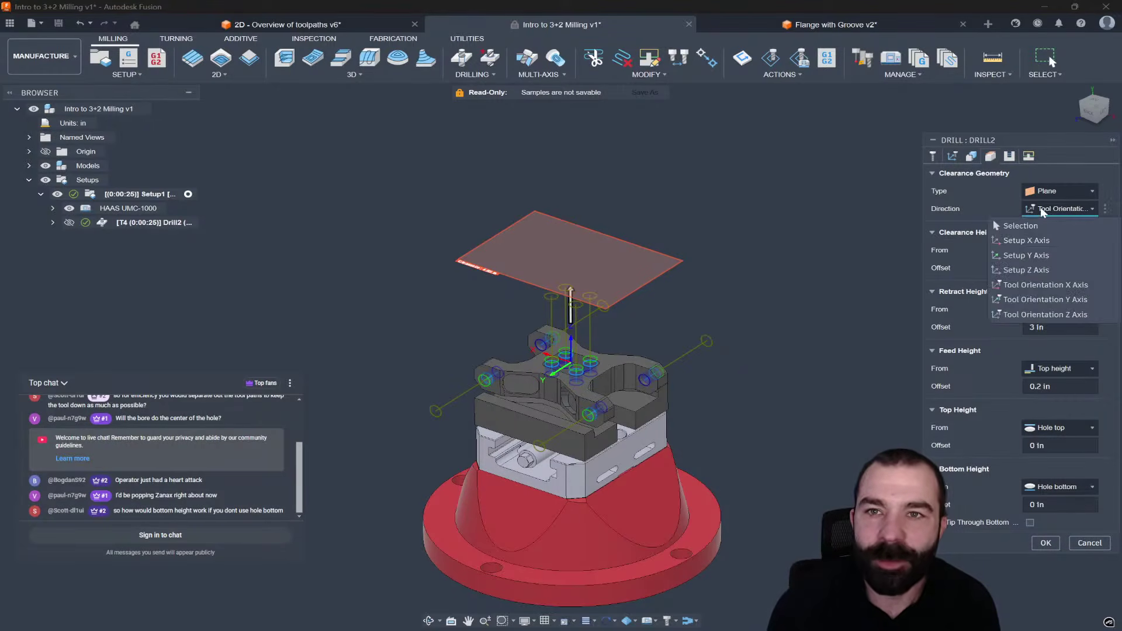
click(983, 189)
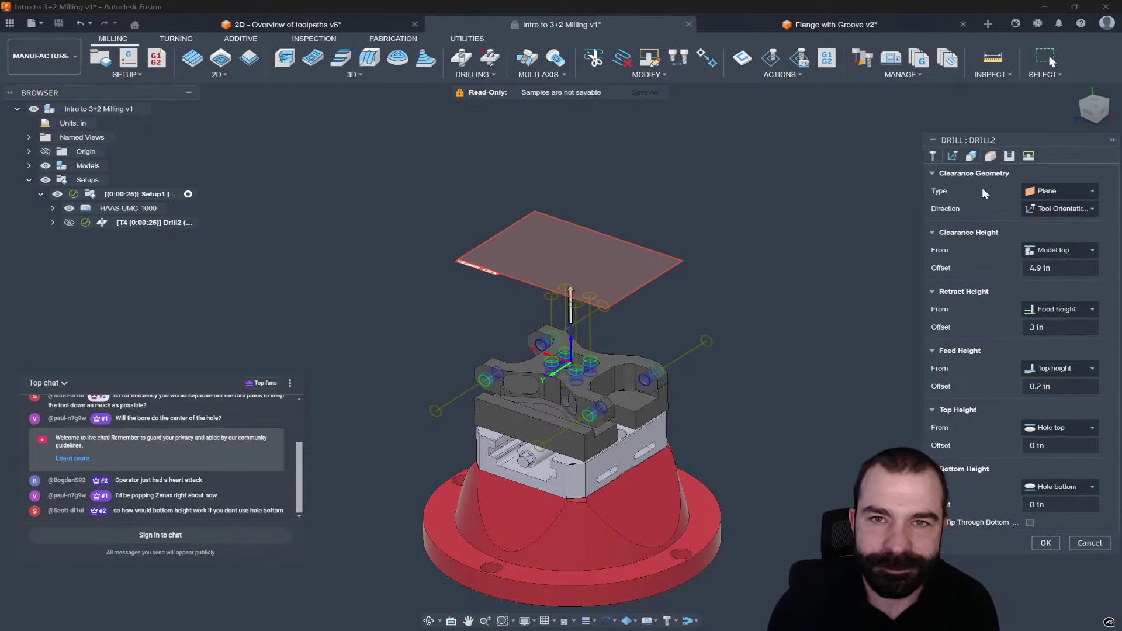
click(1044, 543)
Step: Try to simulate Drill2 with the machine, read the reported error, and exit the simulation
shift+middle_drag(705, 449, 652, 366)
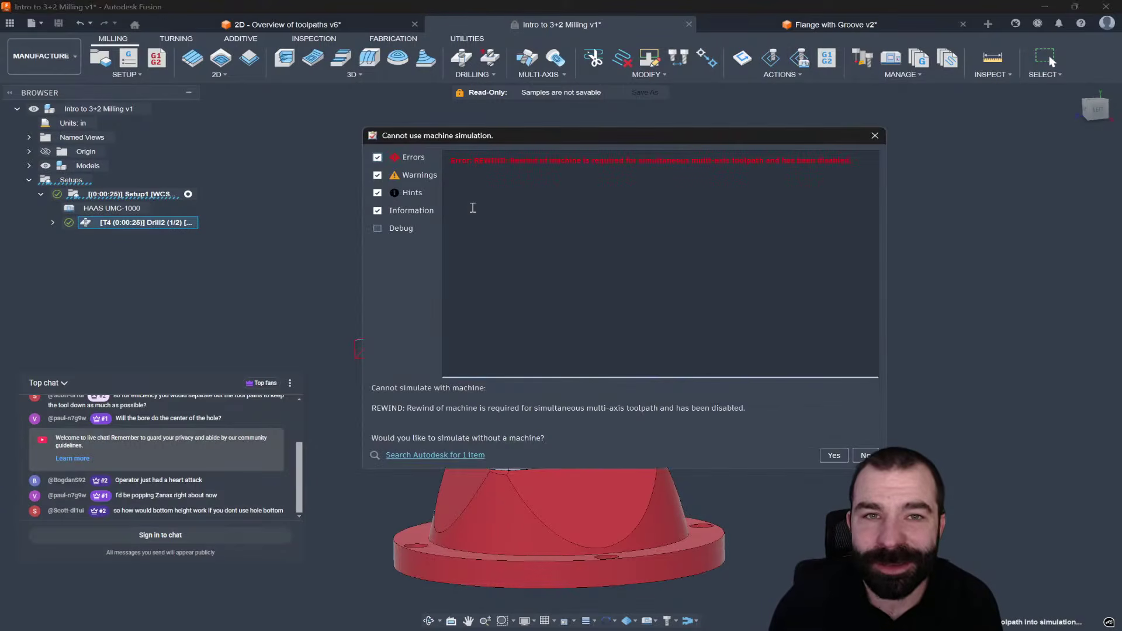
drag(479, 160, 769, 162)
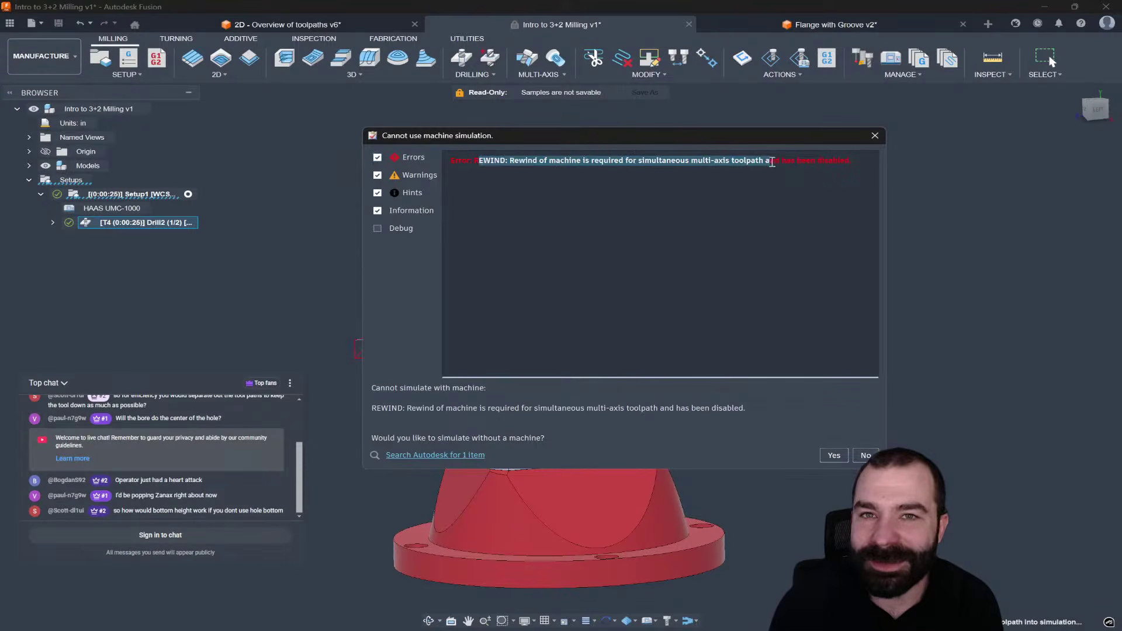
click(874, 135)
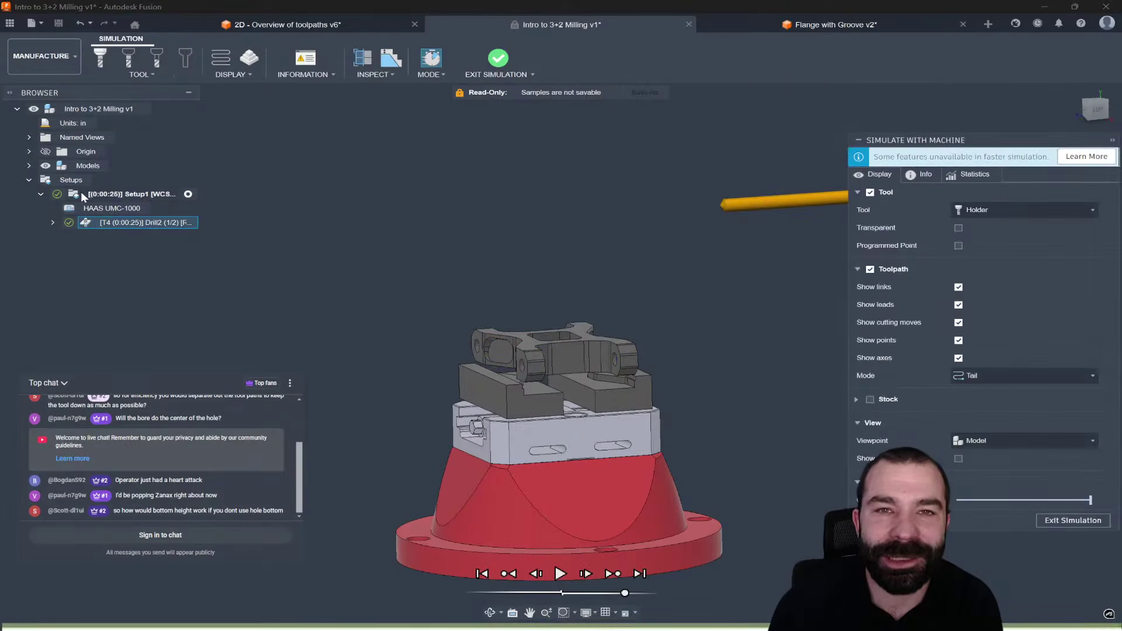
click(1072, 520)
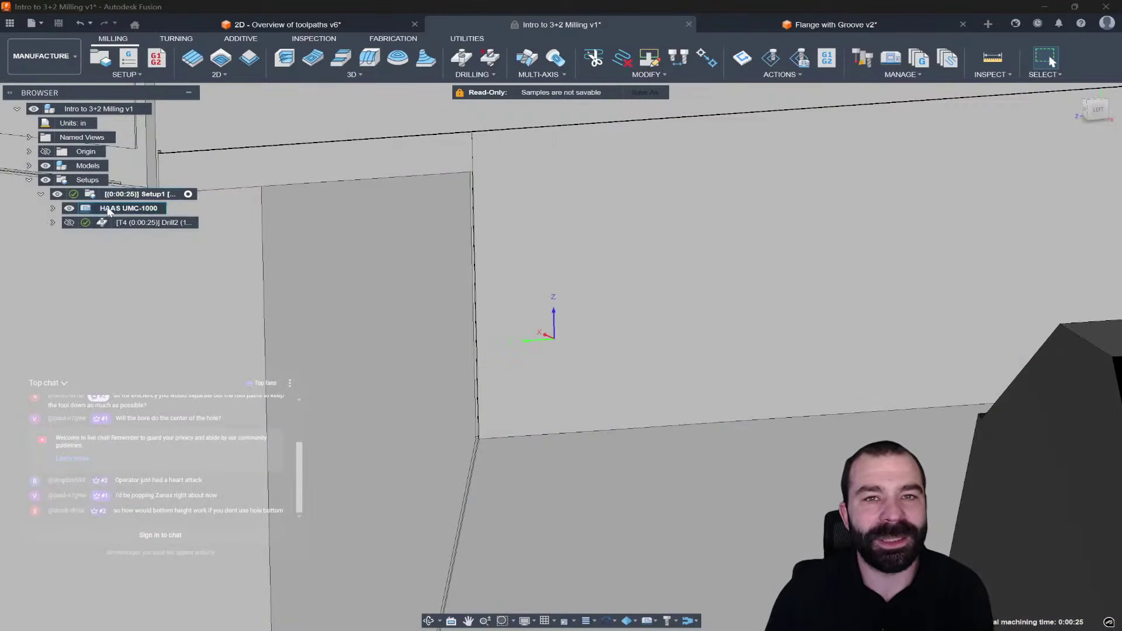
Step: Edit the HAAS UMC-1000 machine definition: review the C axis range options and enable Retract and reconfigure for multi-axis moves
right_click(110, 208)
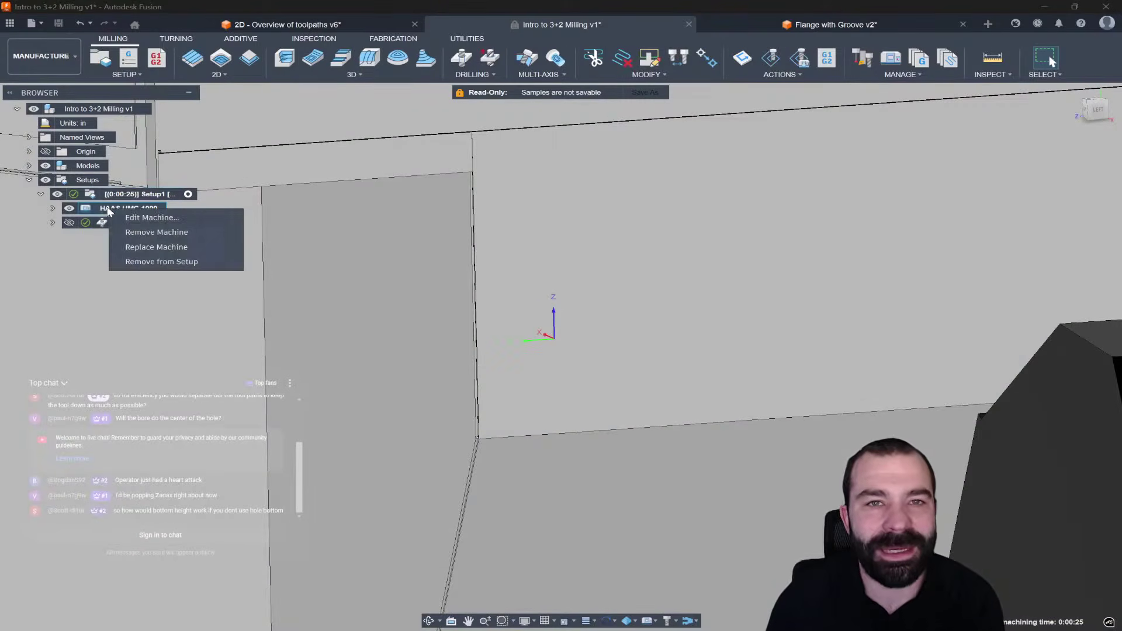
click(152, 218)
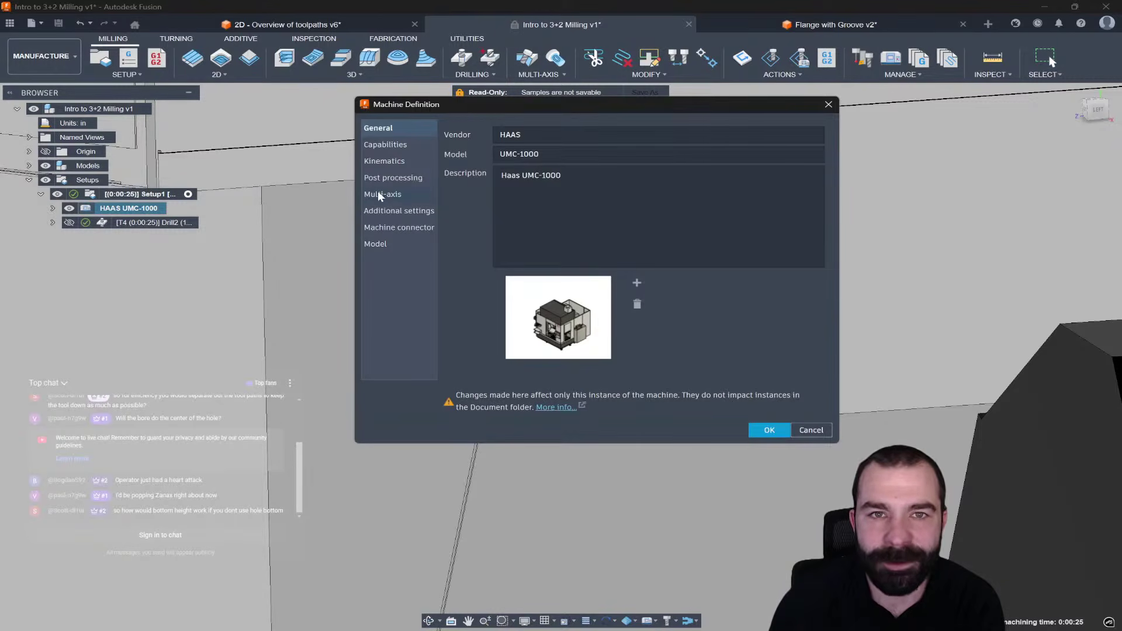
click(380, 180)
click(395, 162)
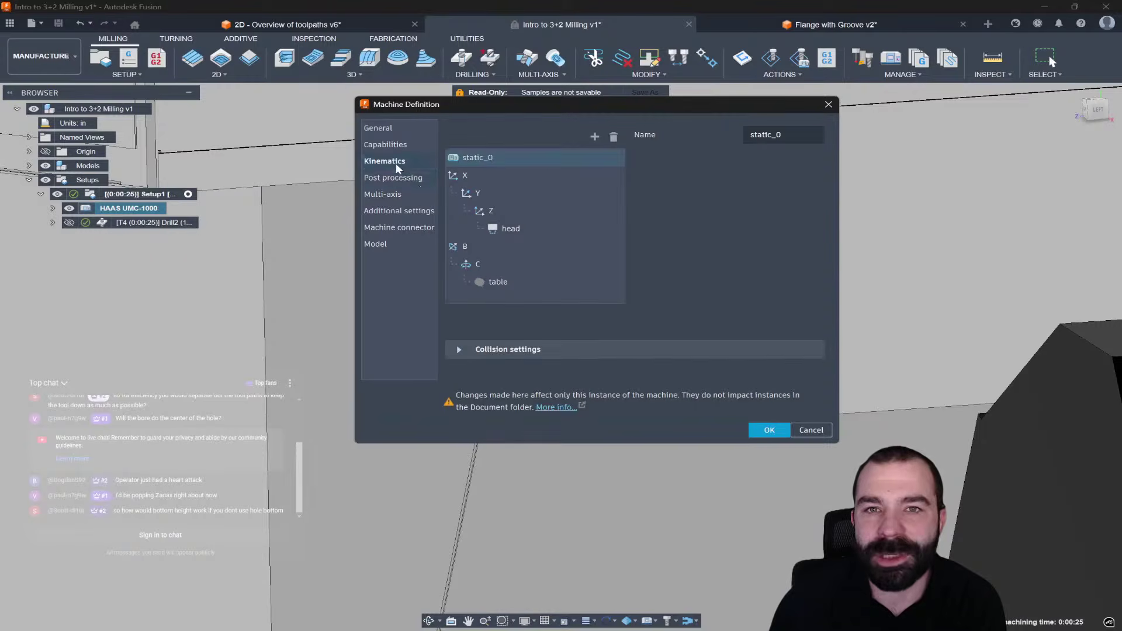
click(481, 263)
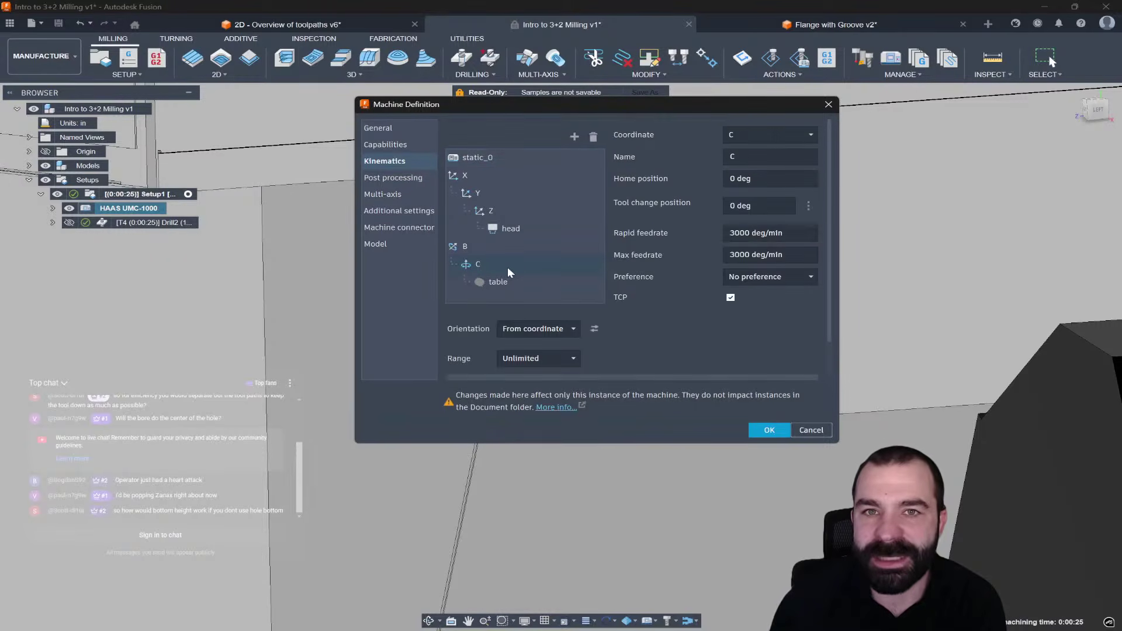
scroll(564, 338, down, 1)
click(556, 316)
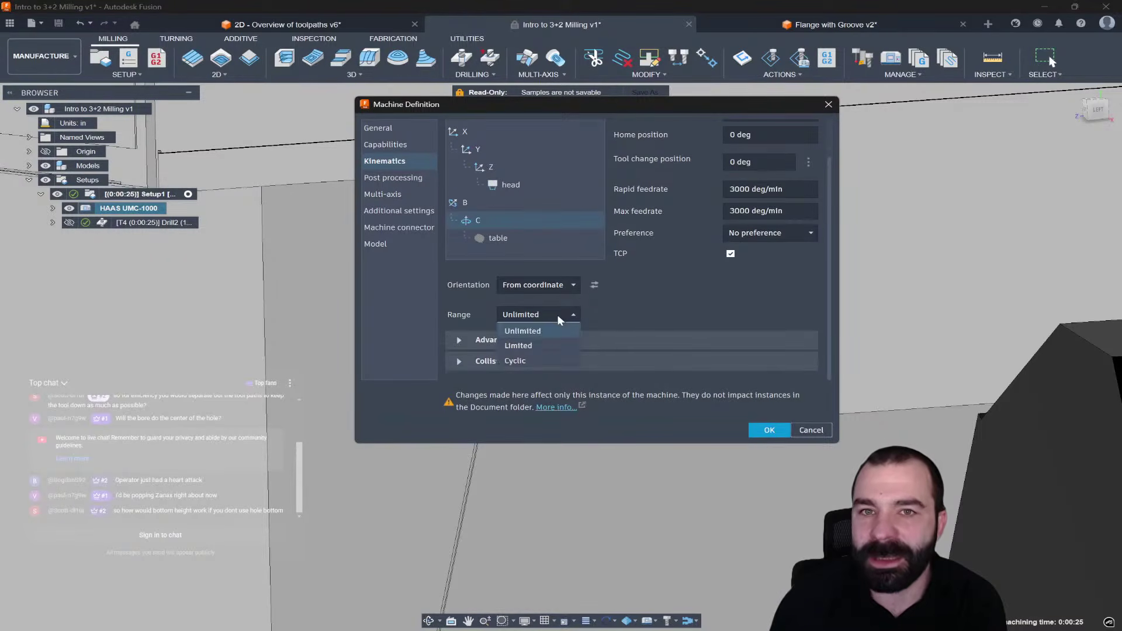
click(396, 198)
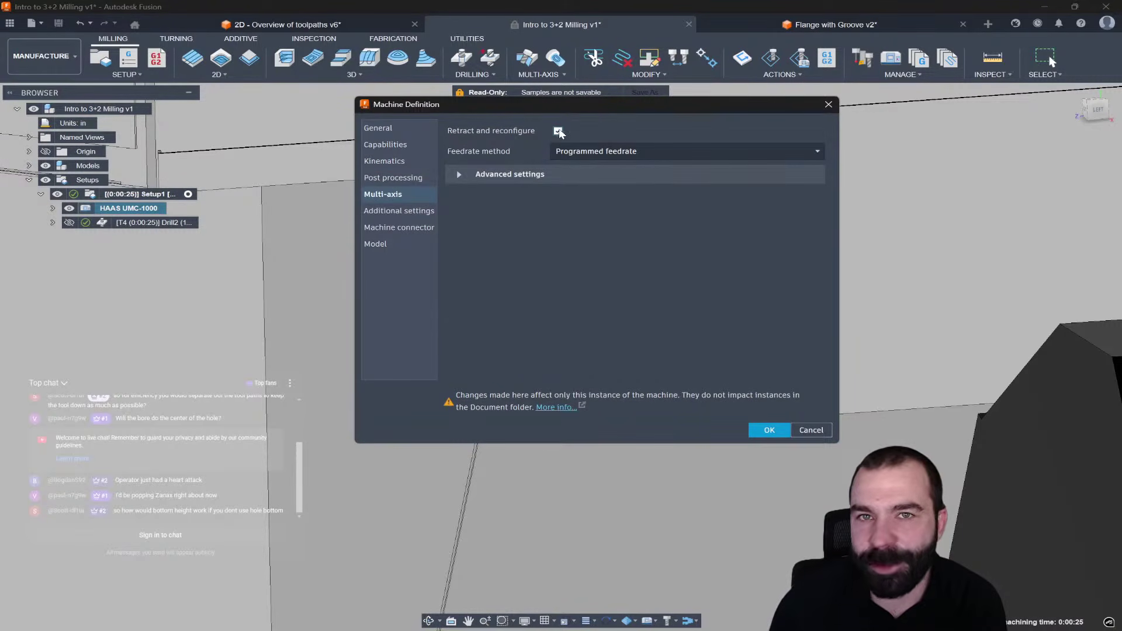
click(782, 434)
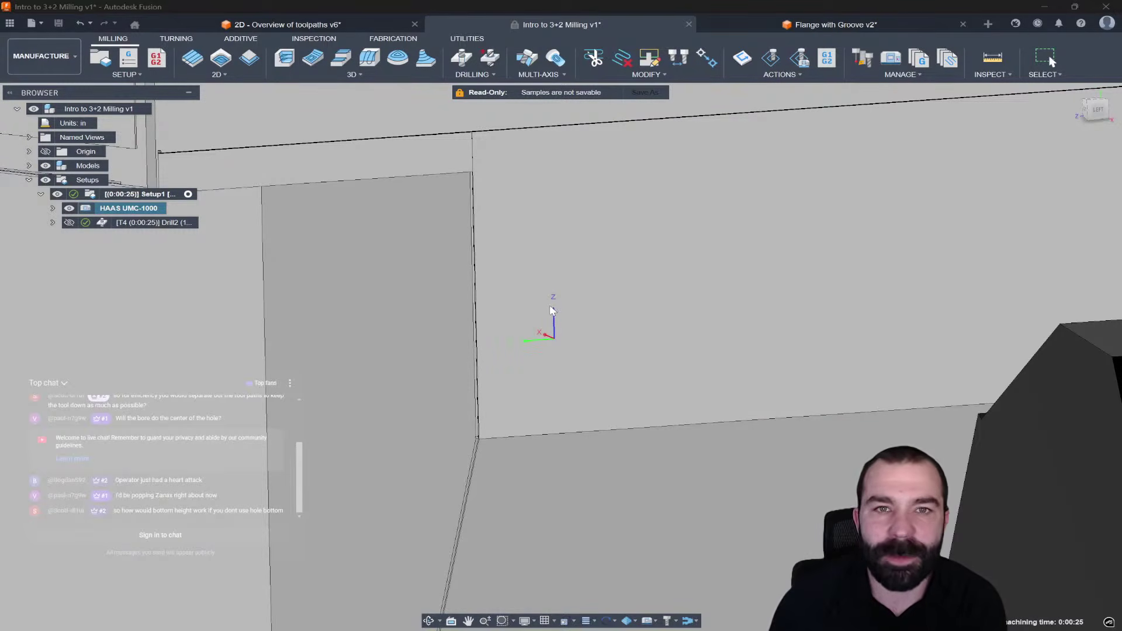
Step: Simulate Drill2 with the machine, examine the retract and table repositioning moves between the holes, and exit the simulation
scroll(552, 310, down, 5)
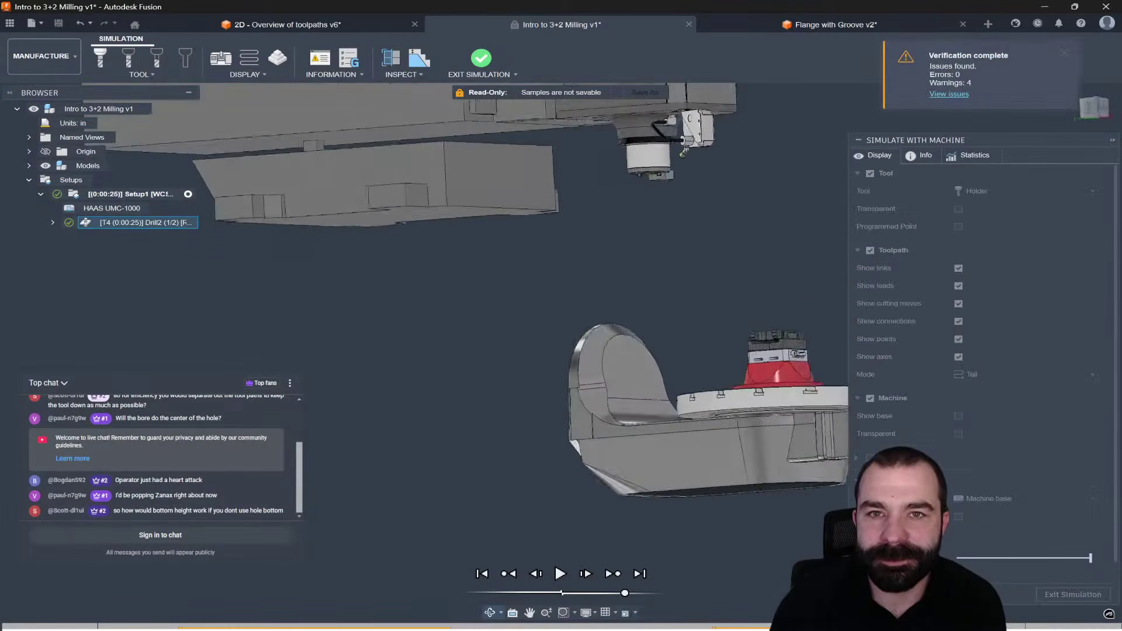
shift+middle_drag(561, 315, 514, 327)
scroll(514, 327, up, 5)
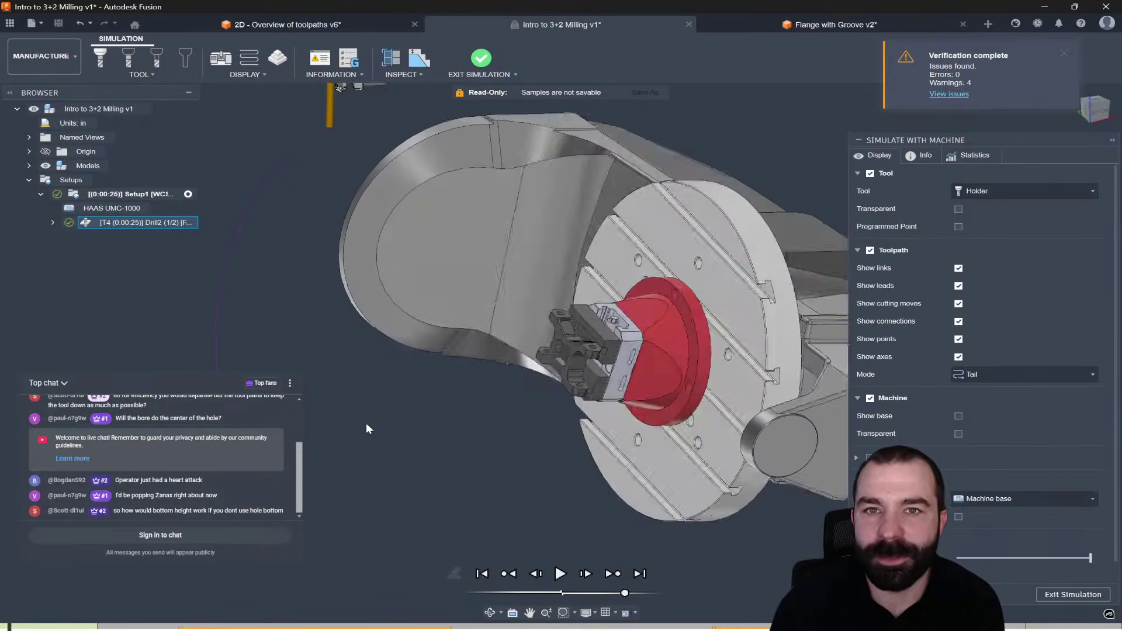
scroll(521, 415, up, 4)
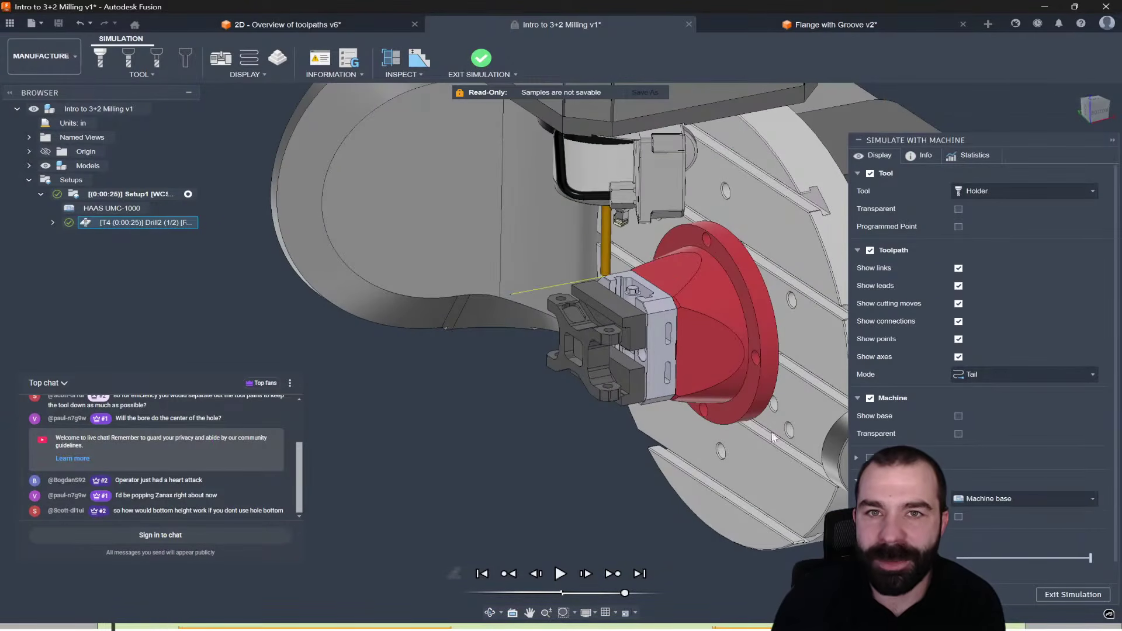
scroll(643, 380, down, 3)
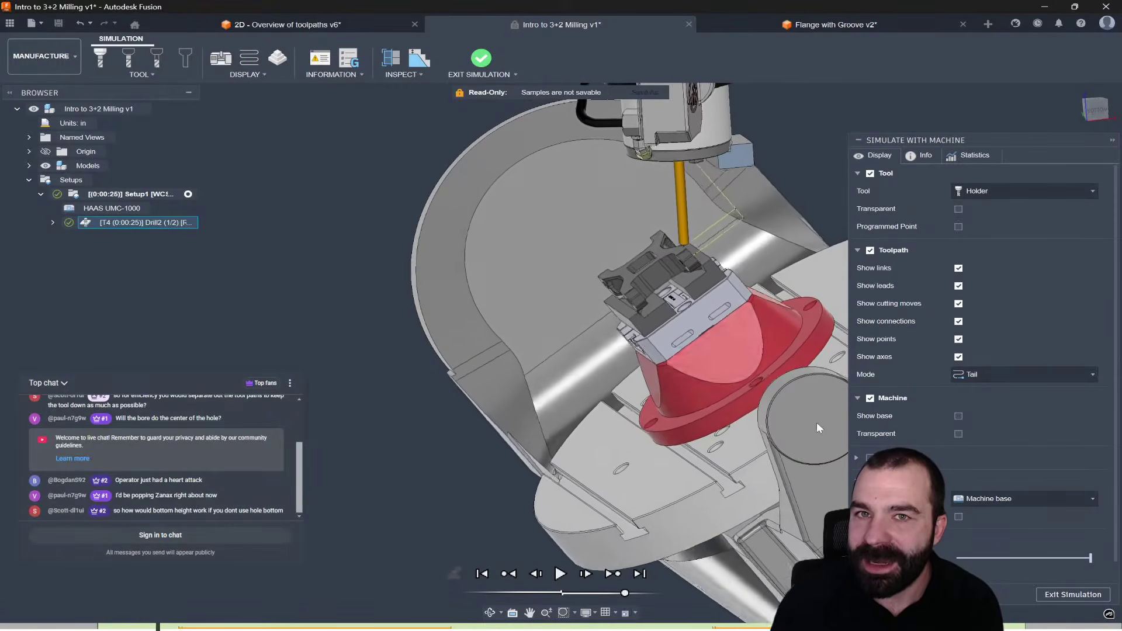
scroll(652, 349, up, 3)
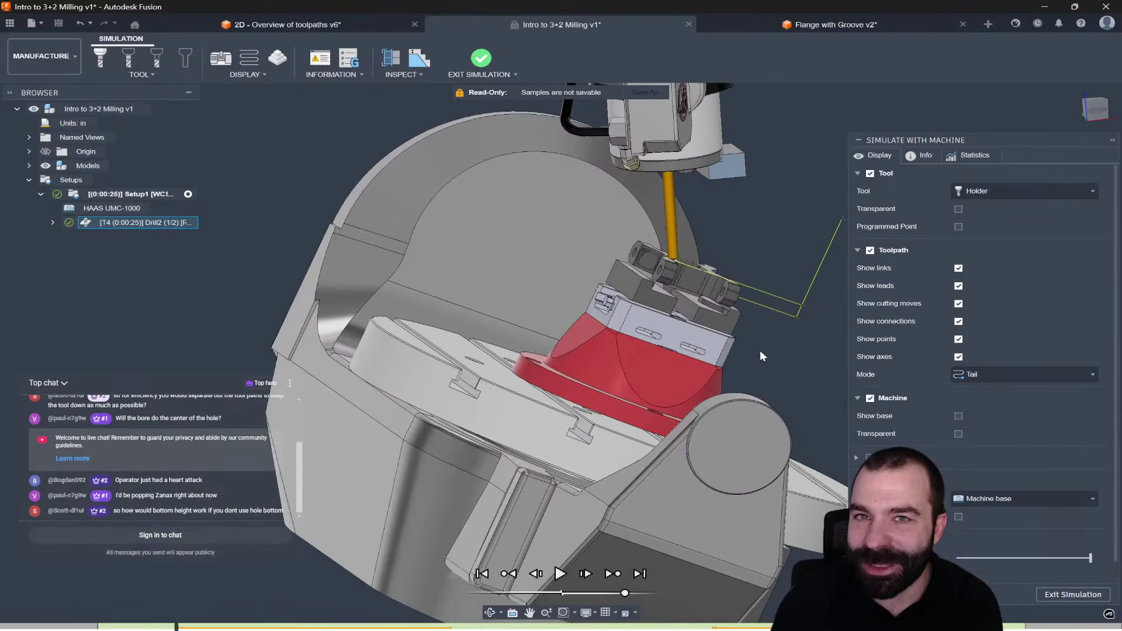
scroll(794, 260, up, 5)
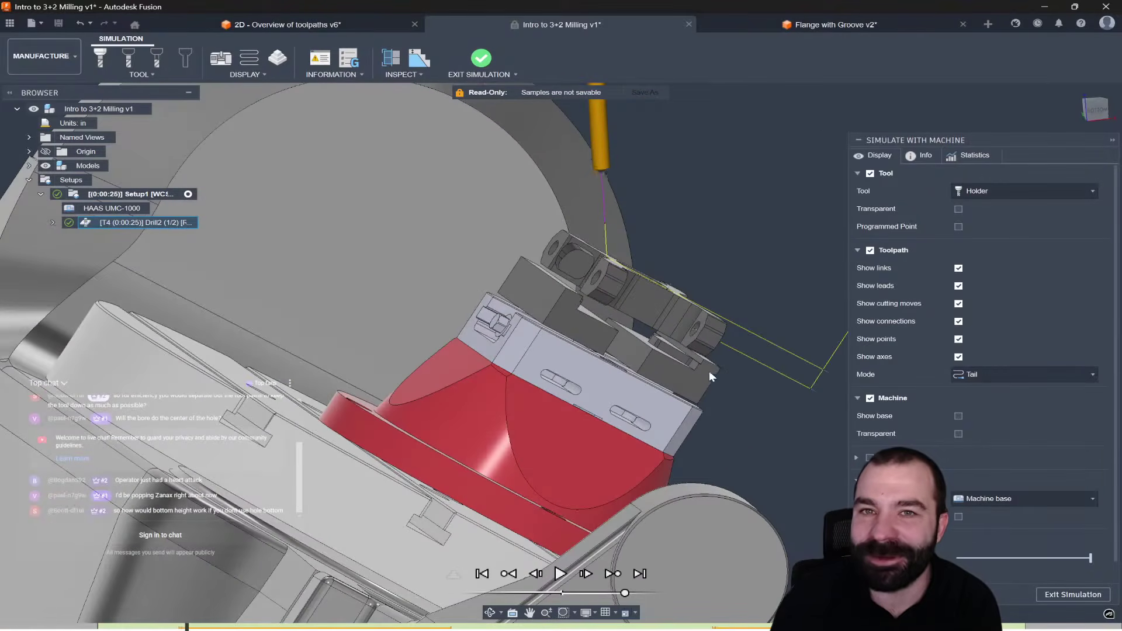
scroll(540, 383, down, 2)
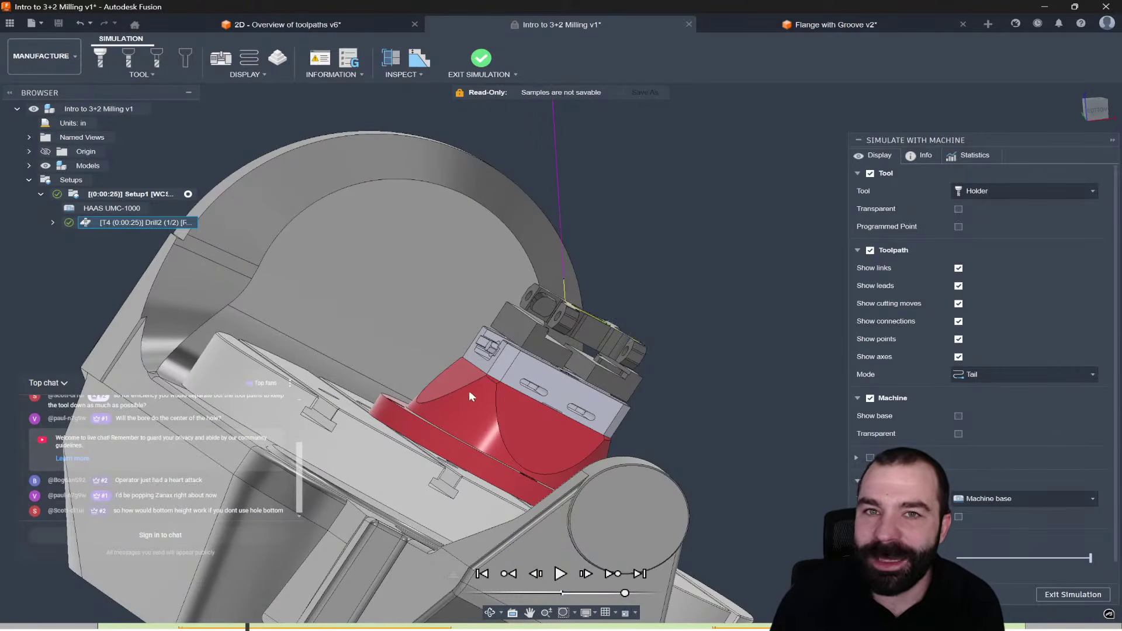
scroll(643, 416, down, 2)
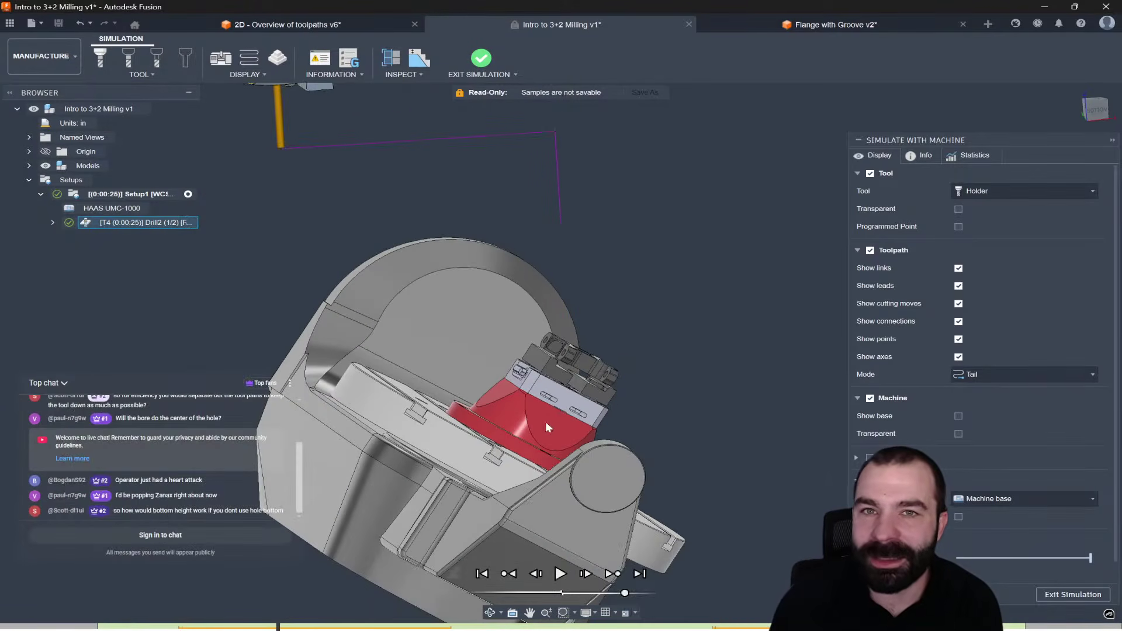
click(559, 574)
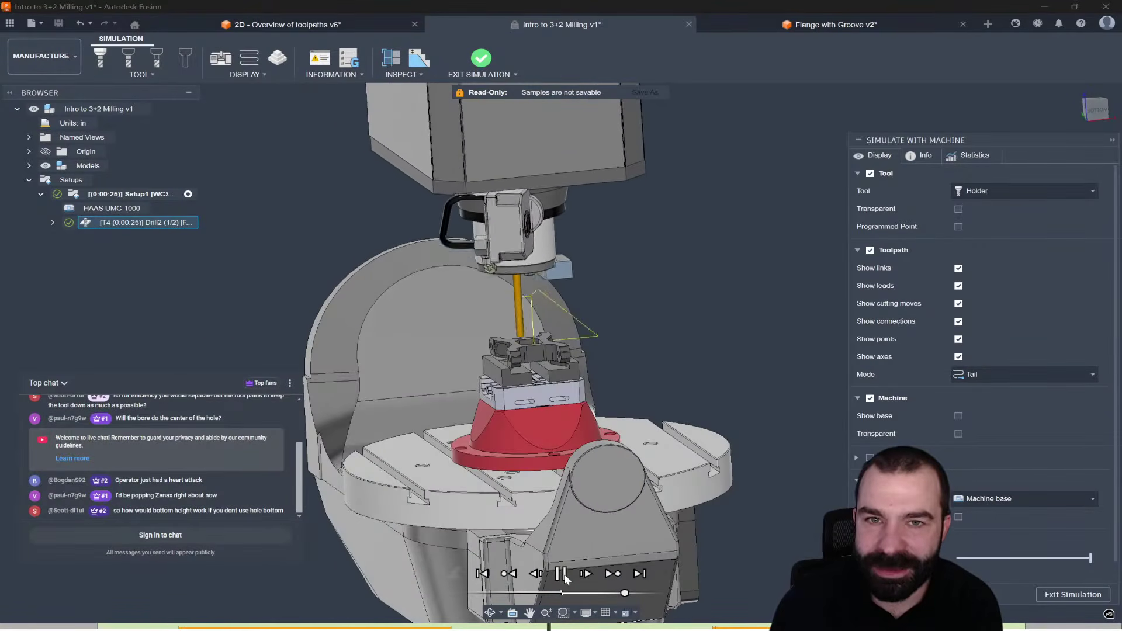
click(560, 574)
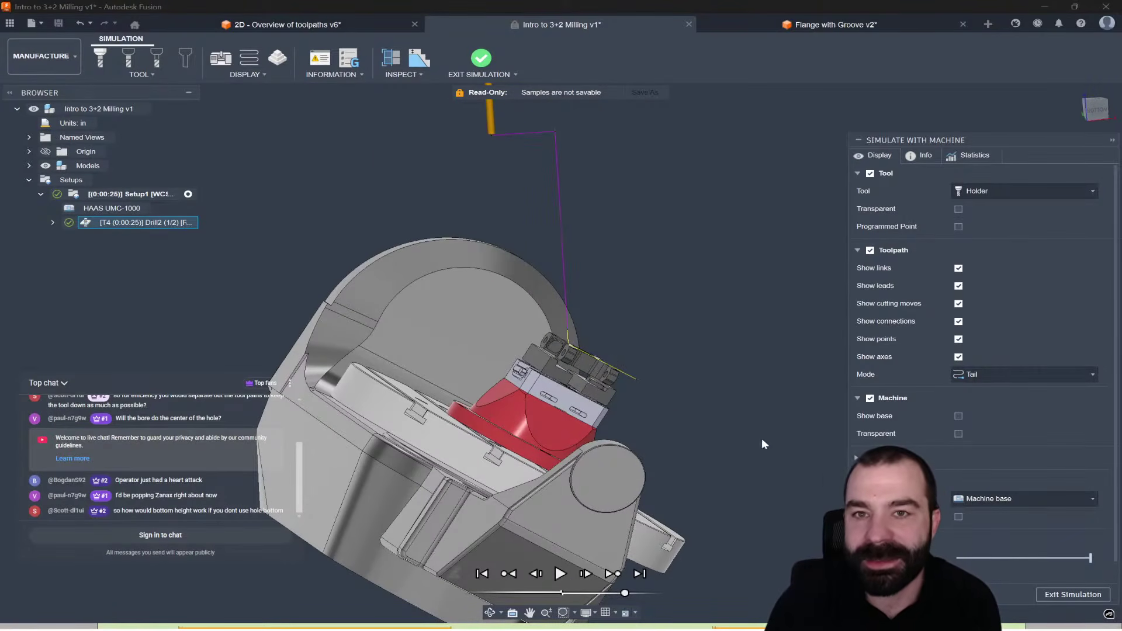
click(1045, 594)
Step: Hide the machine model in the viewport, leaving the part, vise and red fixture shown
scroll(511, 341, up, 3)
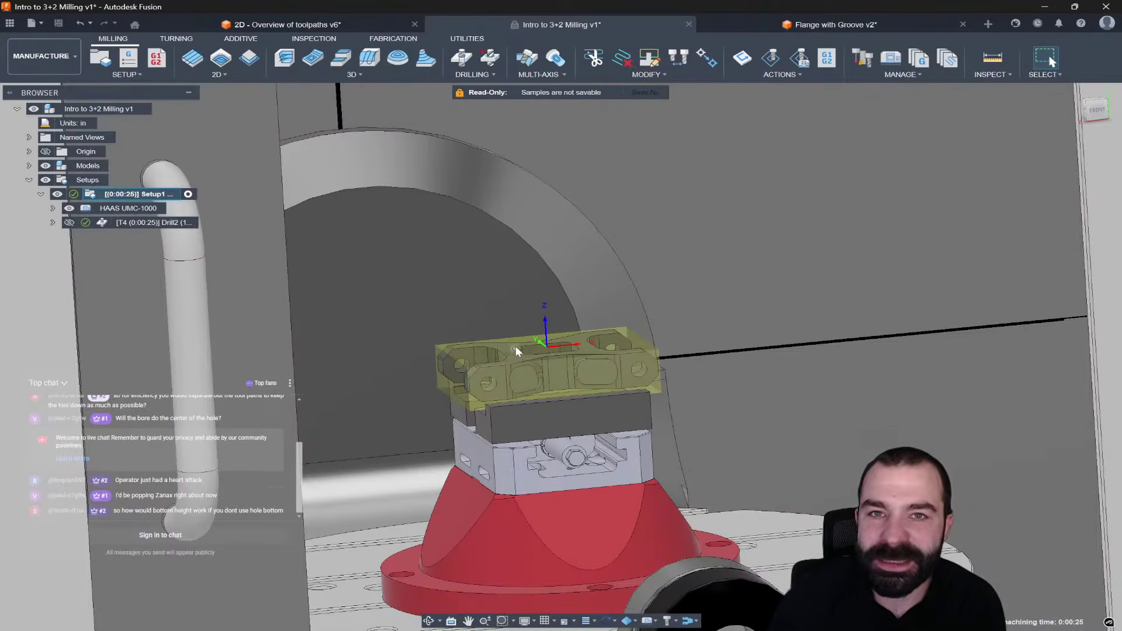
scroll(579, 346, down, 1)
scroll(582, 344, down, 2)
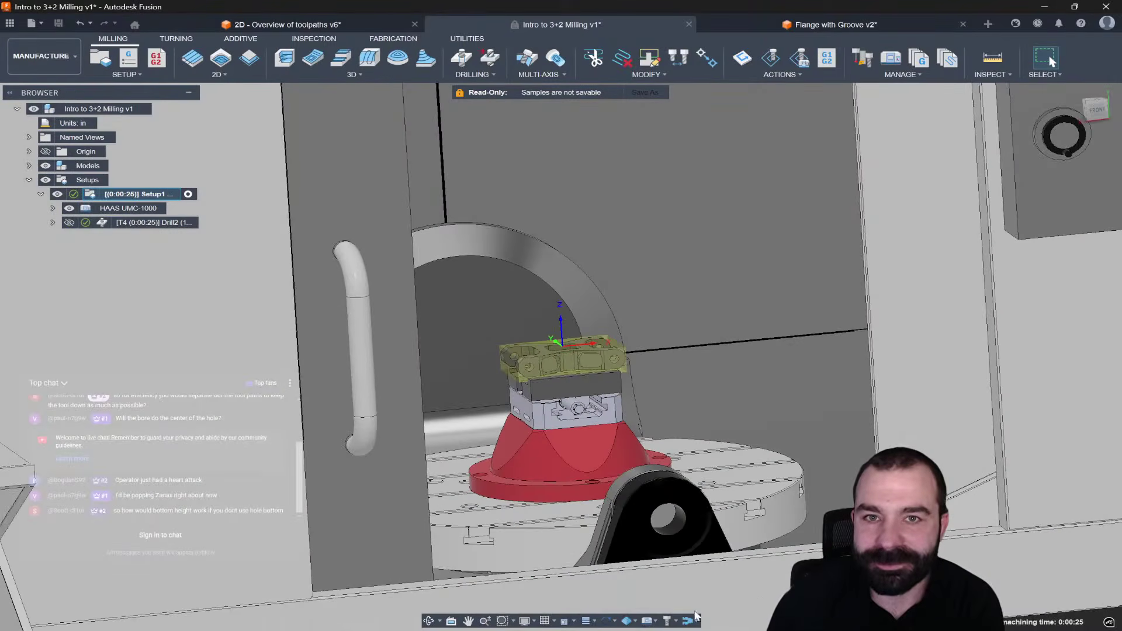
click(649, 620)
click(652, 596)
click(746, 479)
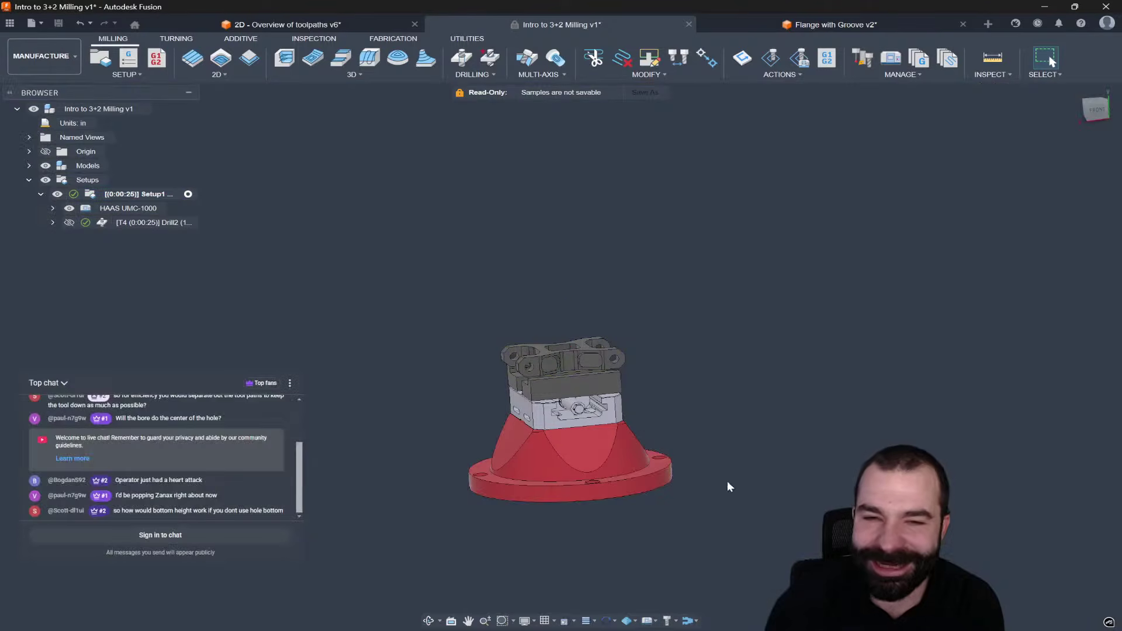
Step: Open Drill2's height settings and change the clearance geometry type from Plane to Box
double_click(106, 221)
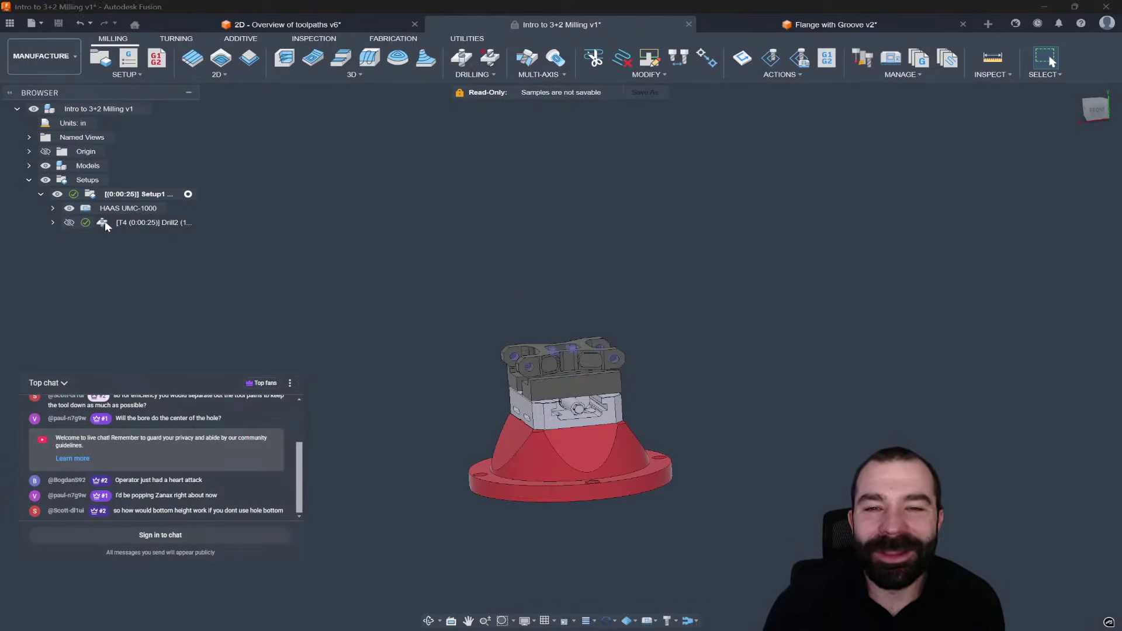
click(970, 157)
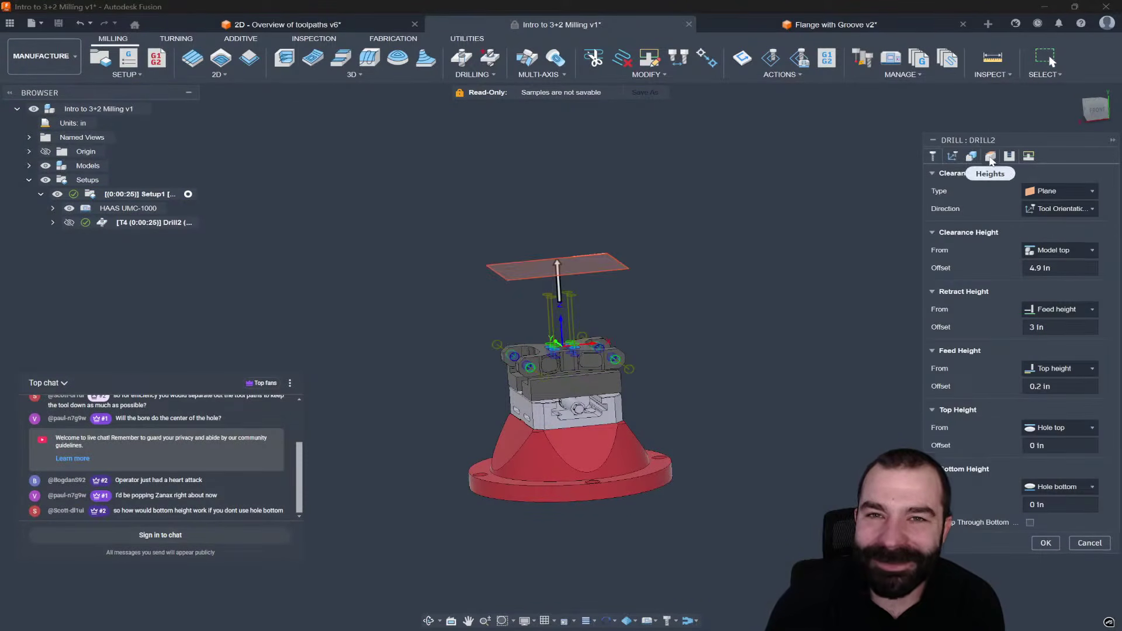
scroll(637, 382, up, 2)
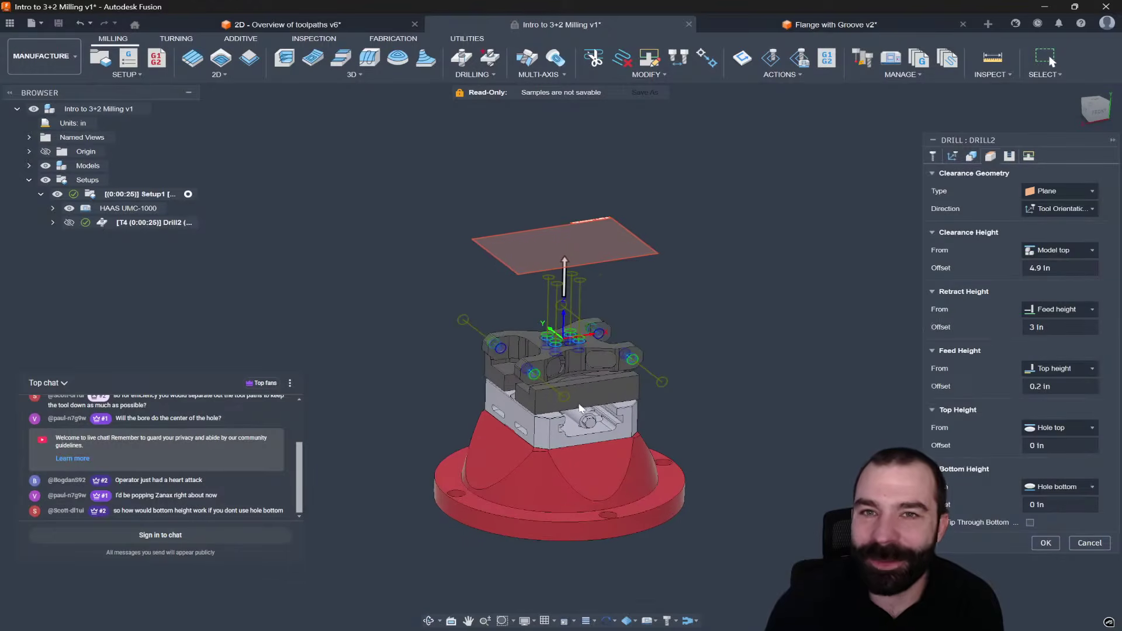
click(1039, 193)
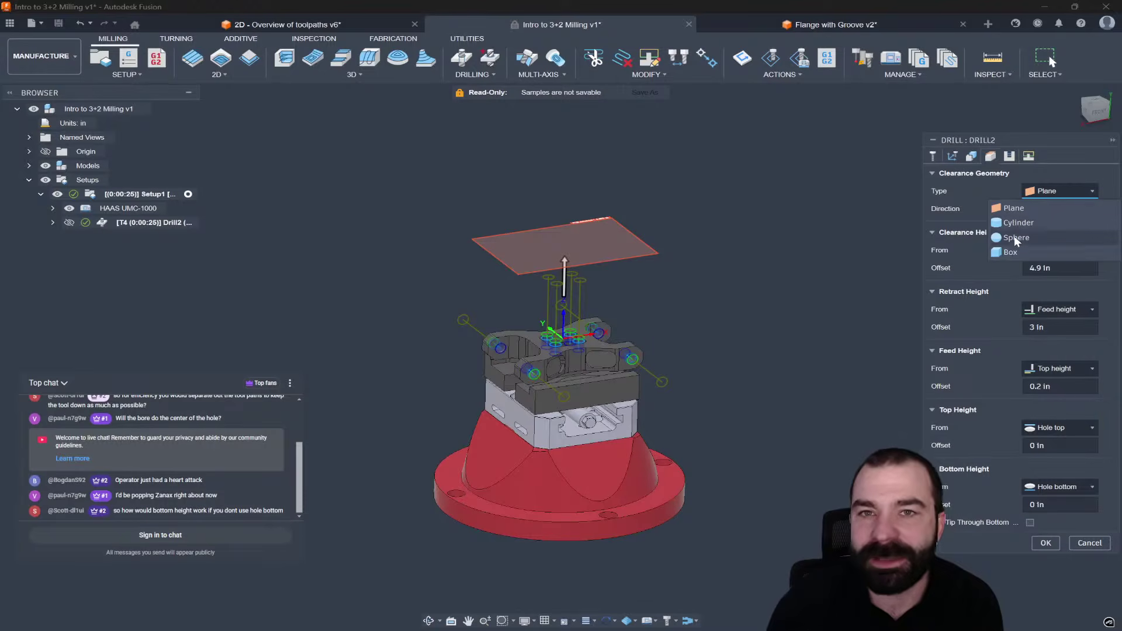
click(1011, 252)
shift+middle_drag(740, 367, 602, 326)
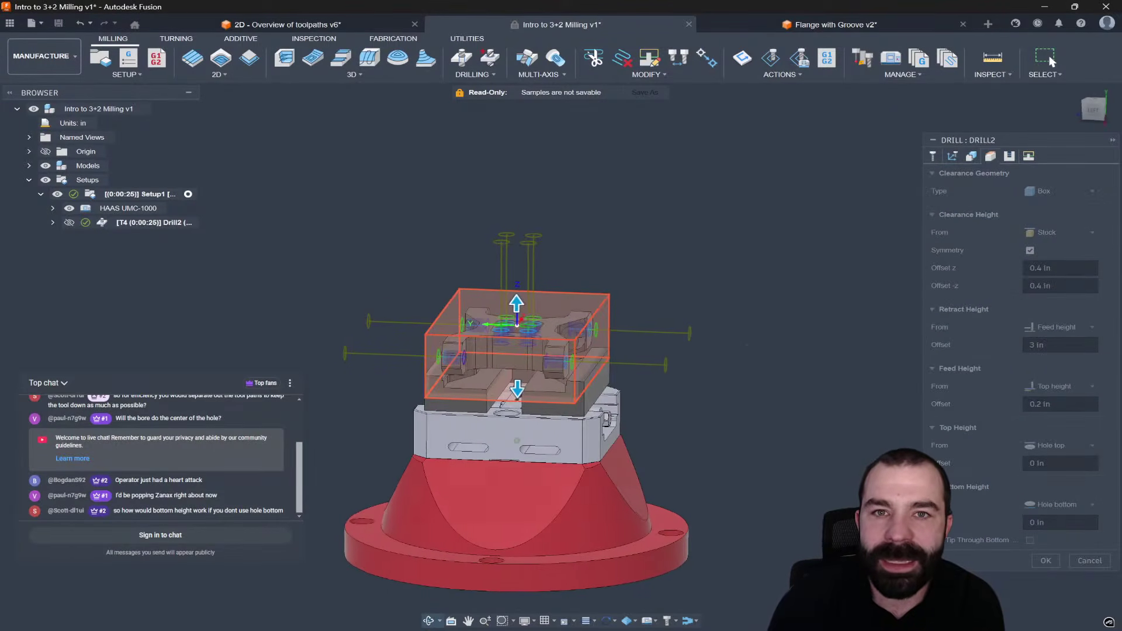
Step: Resize Drill2's clearance box to a 2.9 in Z offset and a -0.1 in -Z offset, and regenerate the toolpath
drag(517, 388, 532, 309)
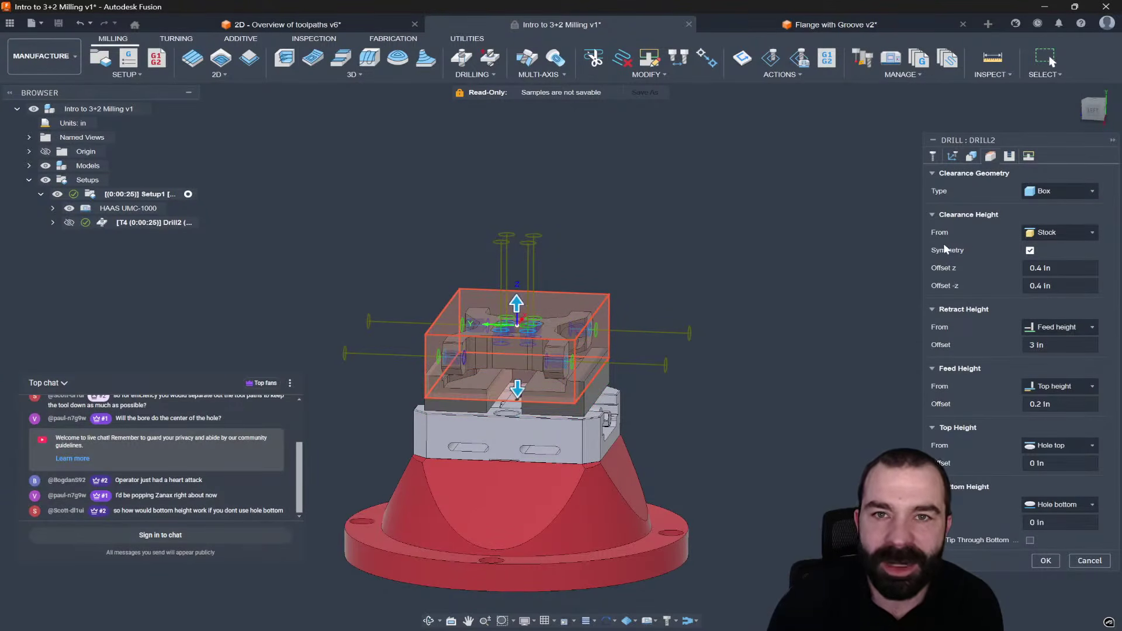
drag(517, 388, 518, 233)
shift+middle_drag(608, 335, 581, 336)
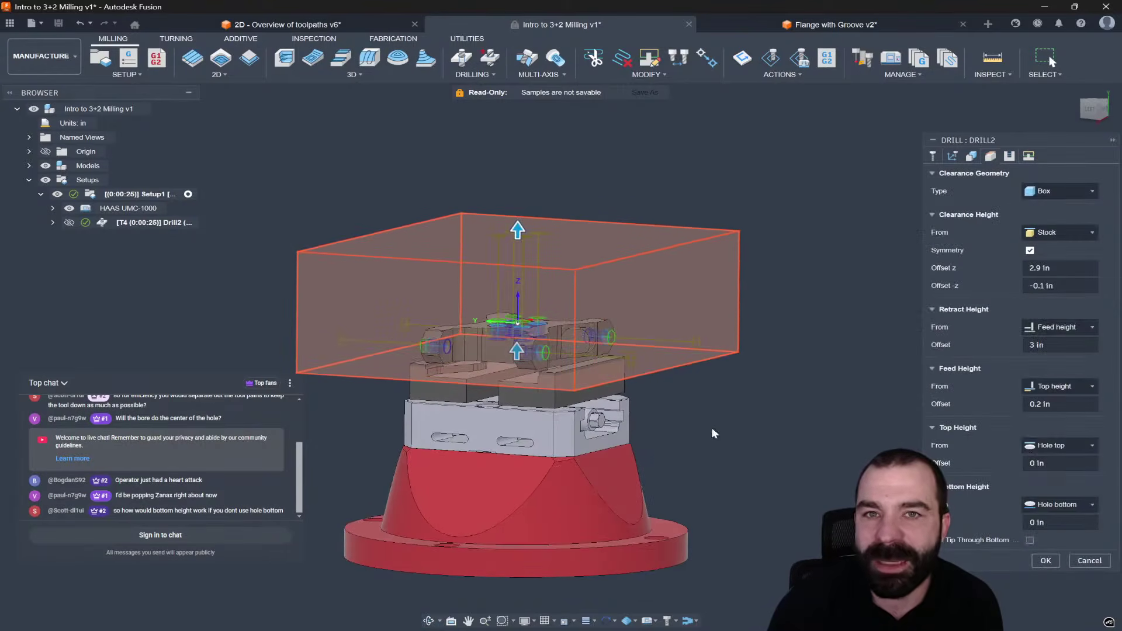
click(1043, 561)
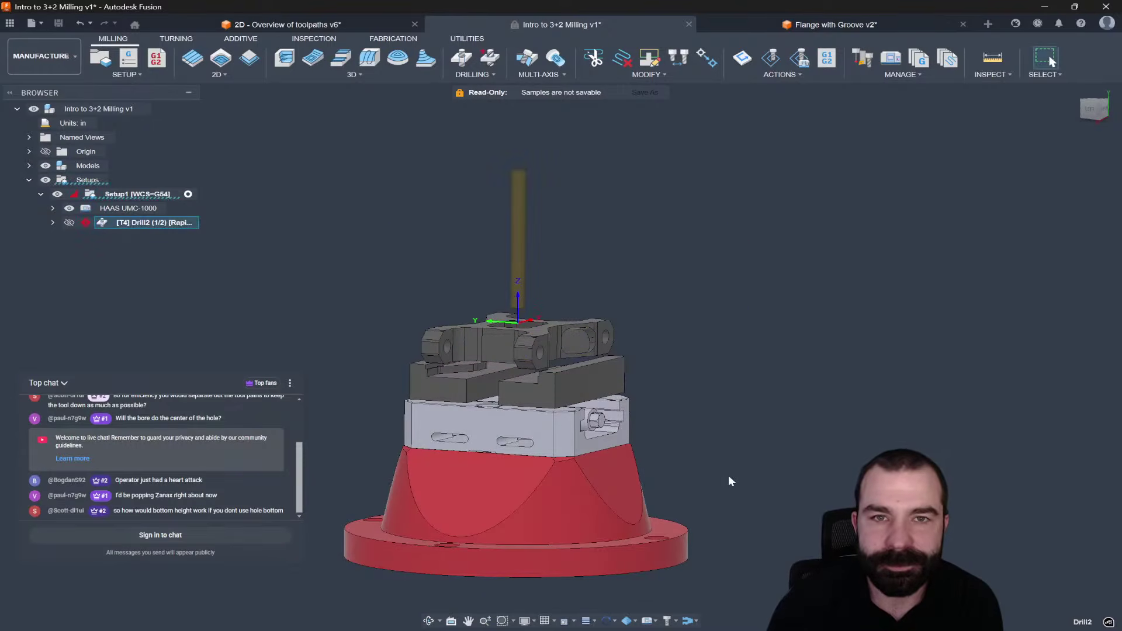
Step: Raise Drill2's clearance box Z offset to 3.9 in, set the retract height offset to 1 in, and regenerate the toolpath
double_click(101, 222)
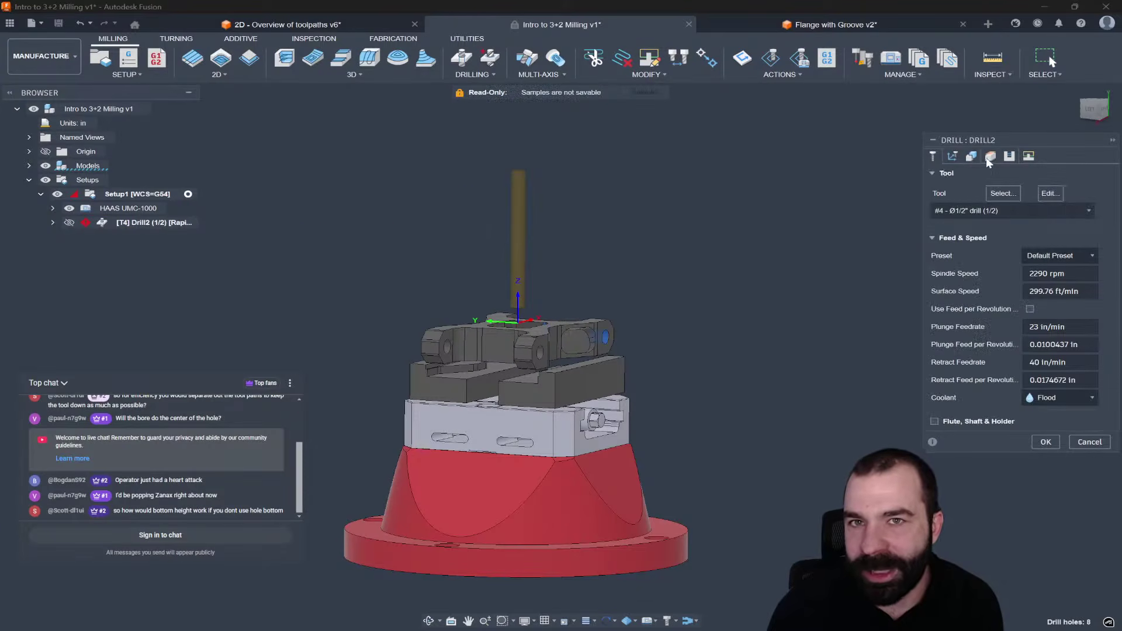
click(990, 156)
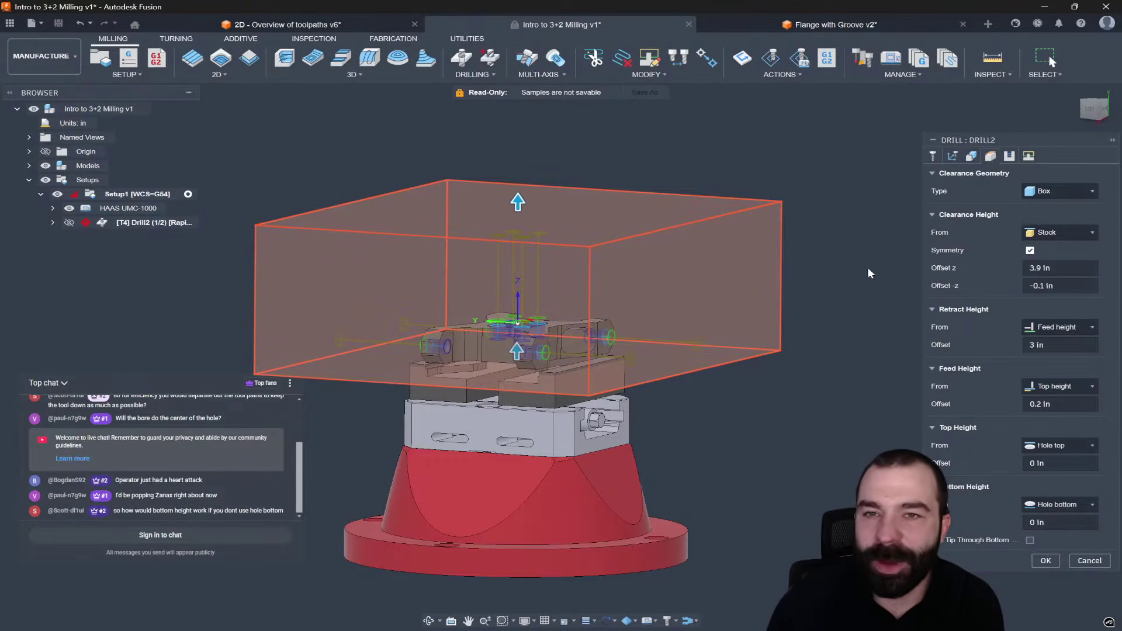
click(1089, 109)
scroll(688, 193, up, 3)
scroll(688, 193, up, 1)
click(1052, 346)
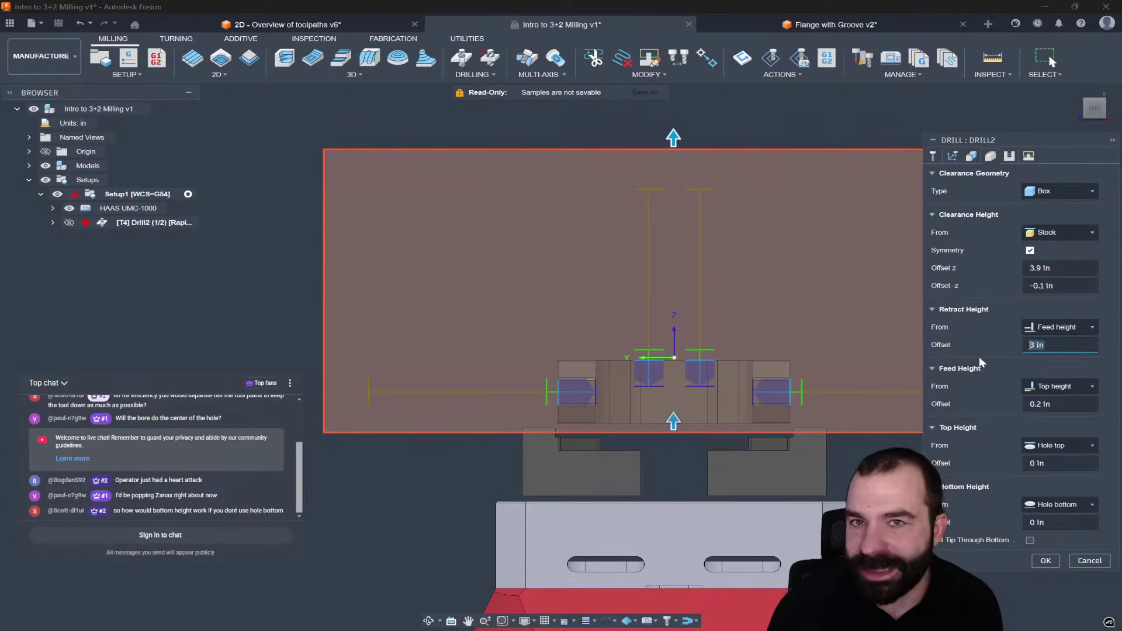
text(1)
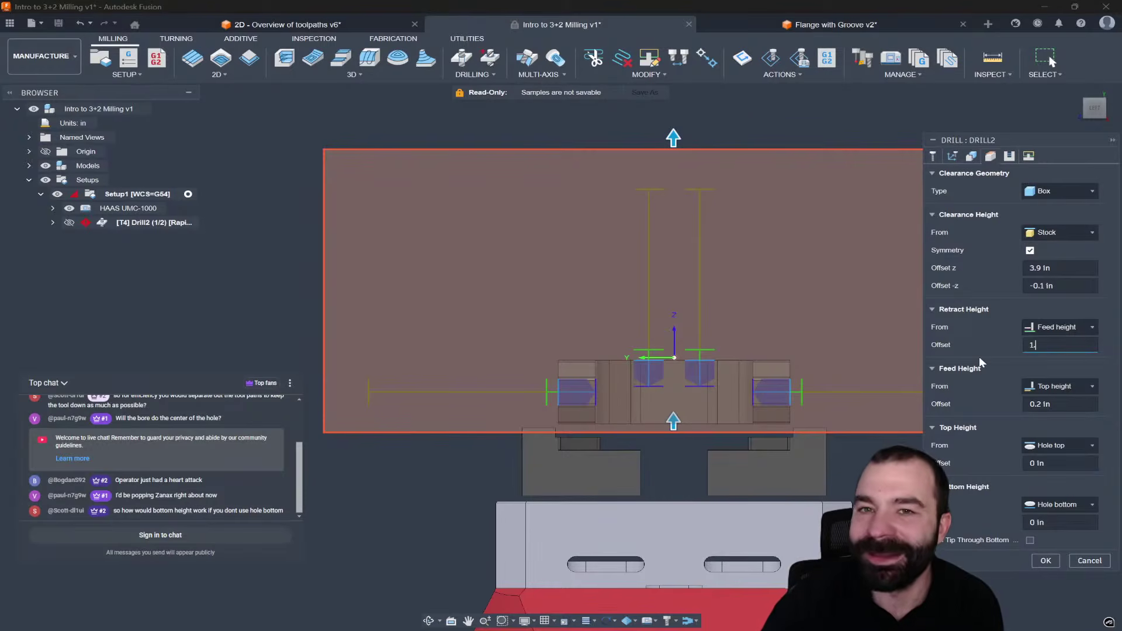
key(Return)
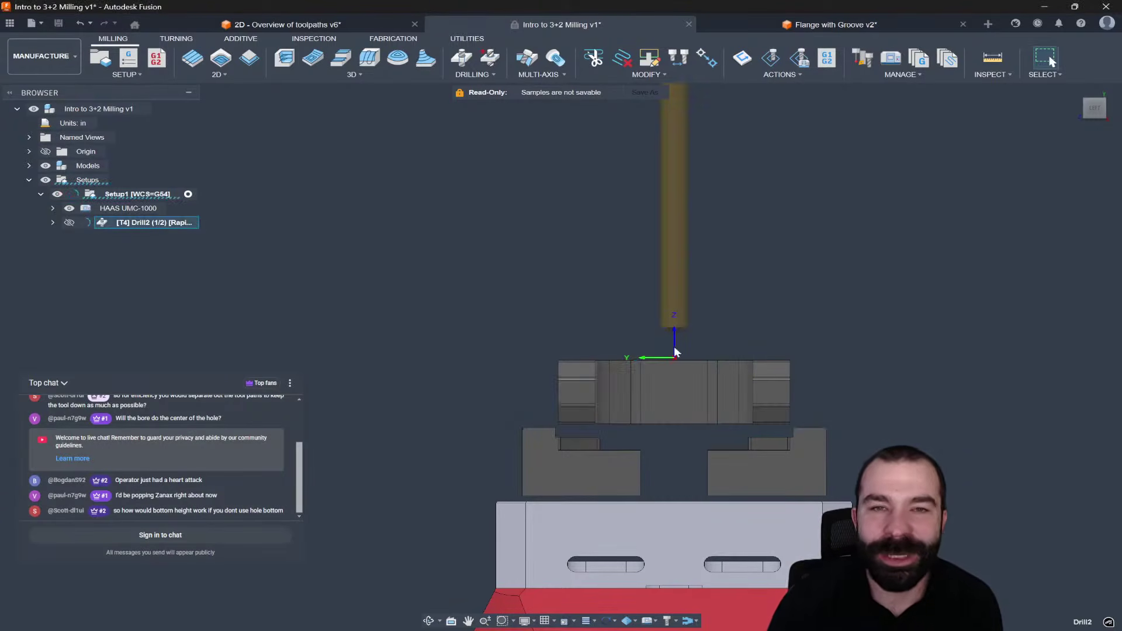
Step: Inspect the linking moves of the Drill2 toolpath, set its retract height offset to 3 in, and regenerate it
scroll(232, 325, down, 2)
shift+middle_drag(518, 379, 476, 384)
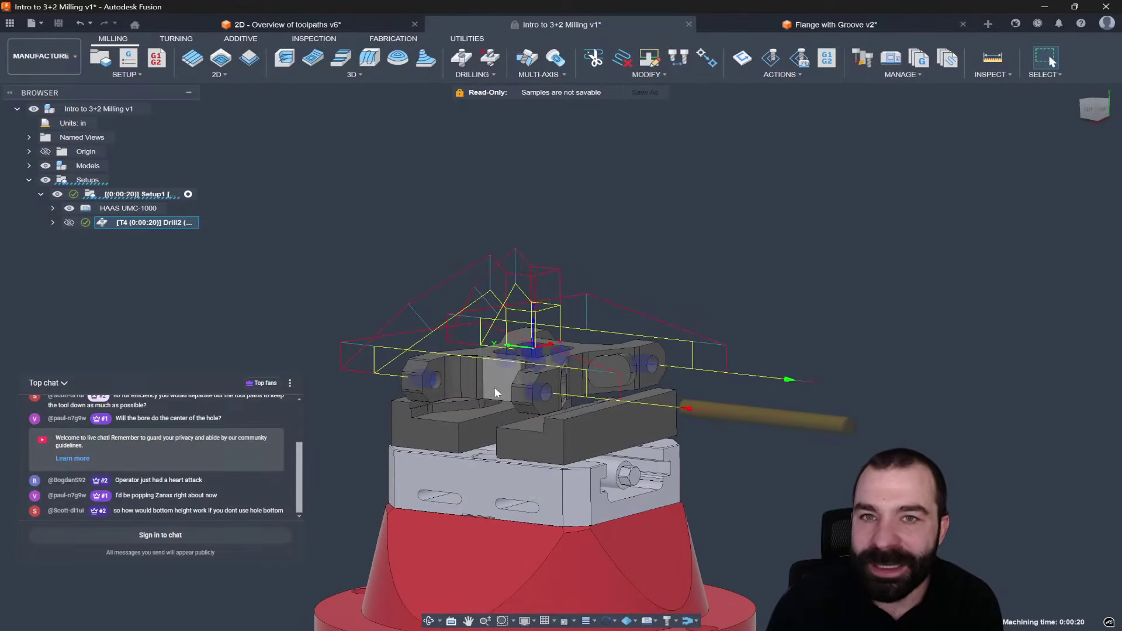
scroll(555, 390, up, 3)
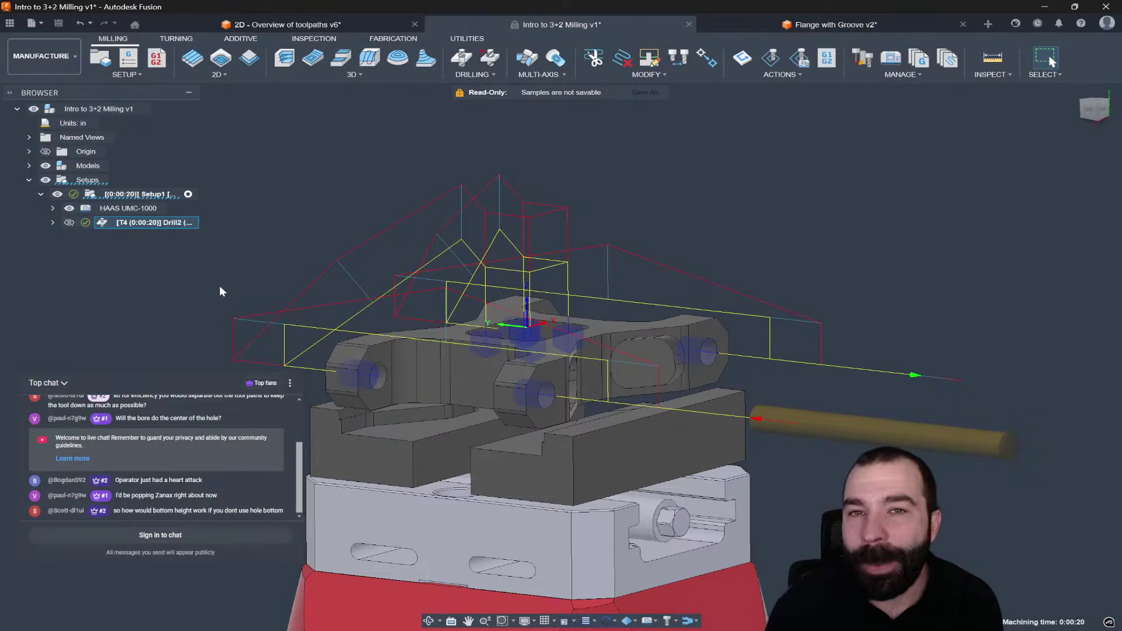
double_click(110, 221)
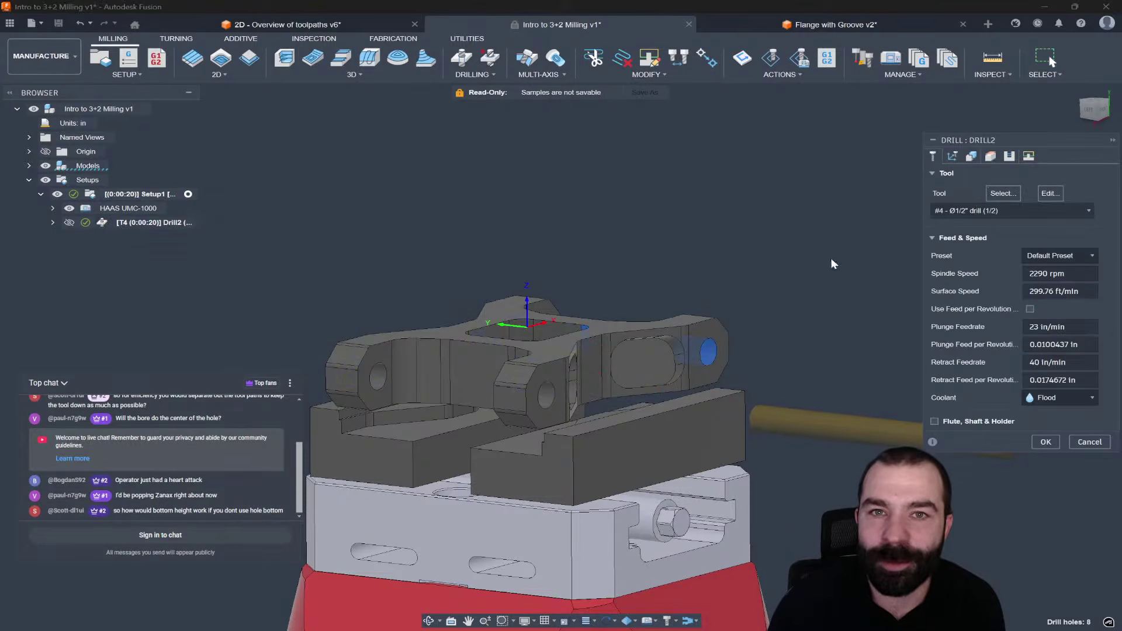
click(990, 156)
click(1055, 345)
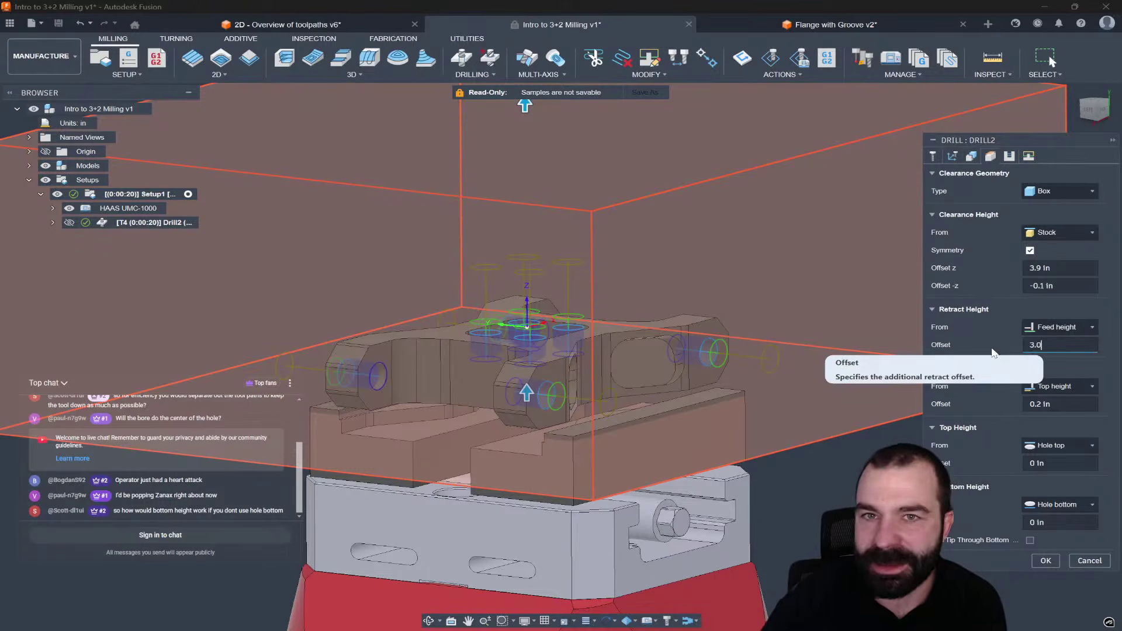
key(Return)
scroll(993, 353, down, 1)
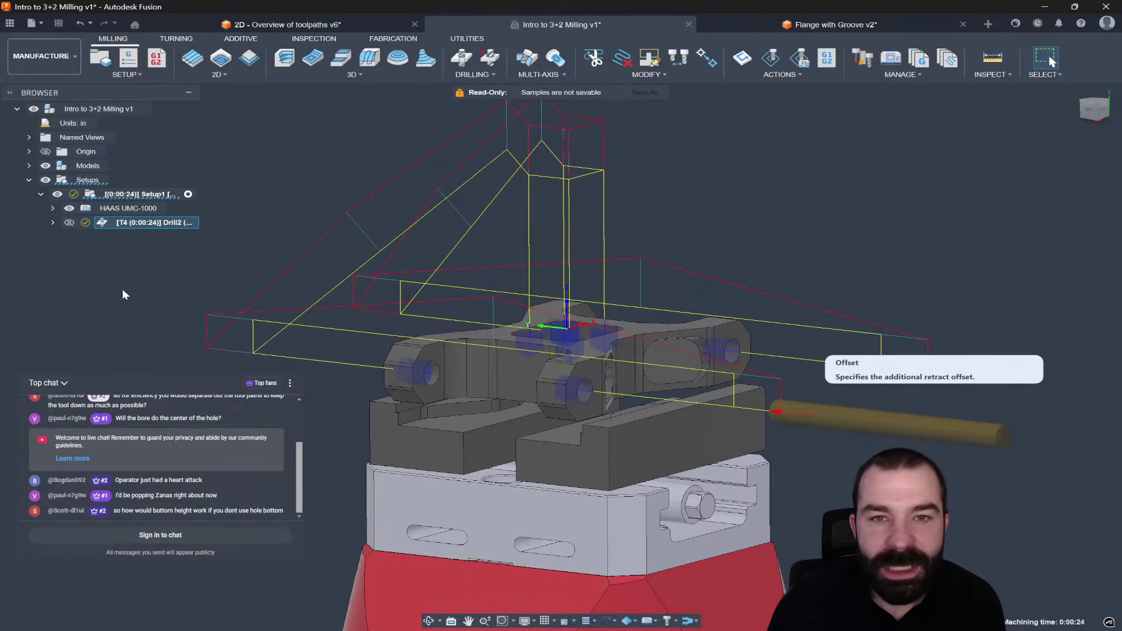
Step: Change Drill2's clearance geometry to Sphere with a 3 in offset from the stock OD, and regenerate the toolpath
double_click(99, 223)
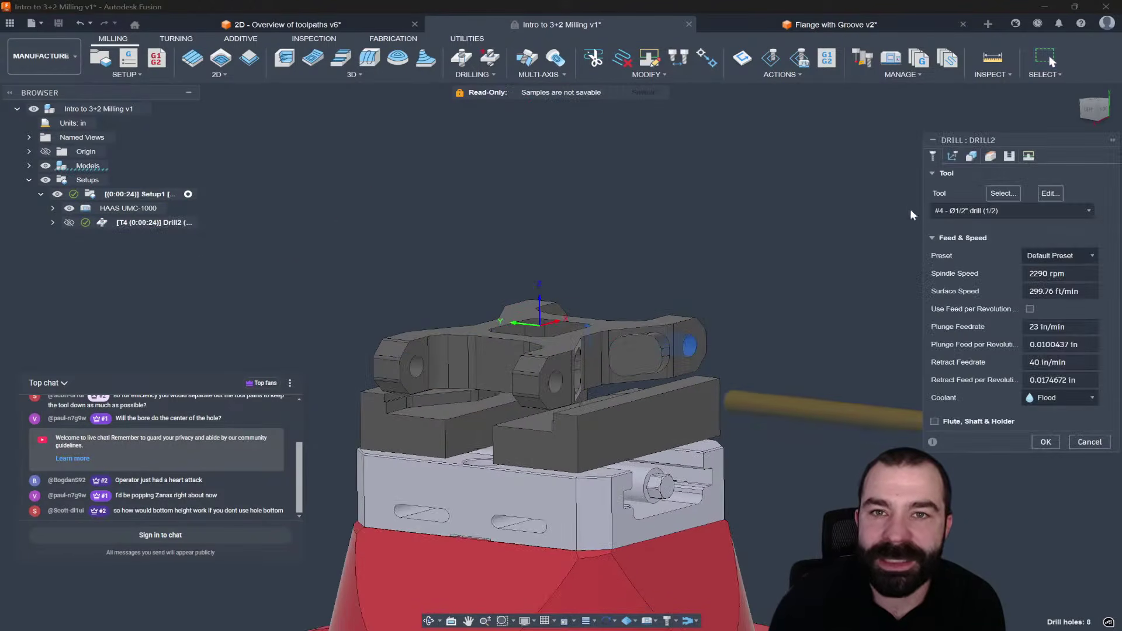
click(990, 157)
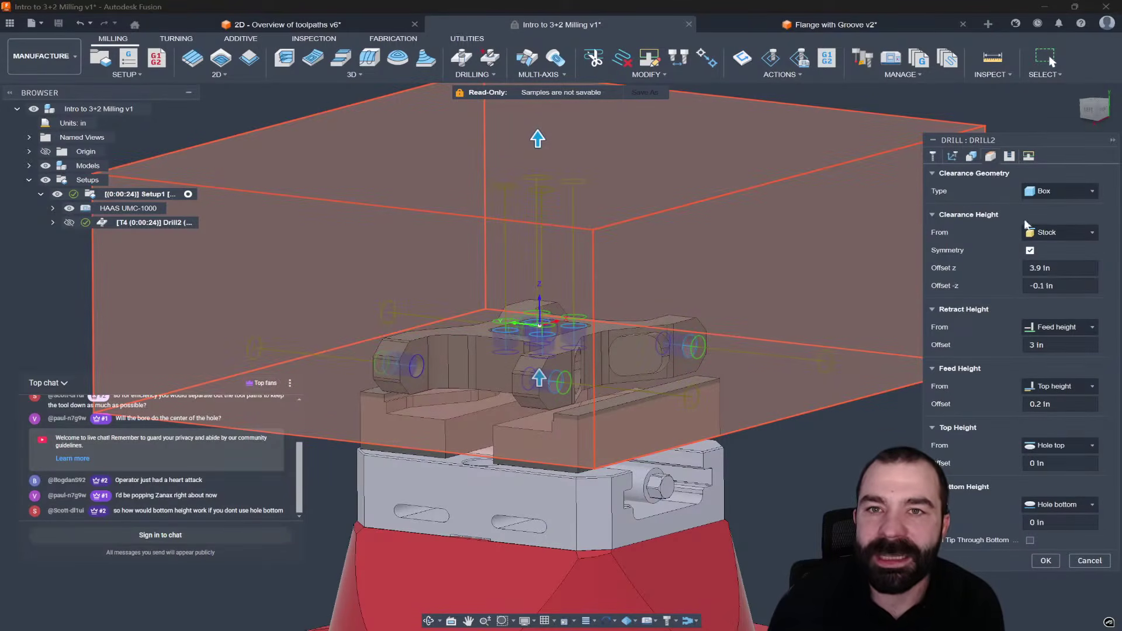
click(1046, 192)
click(1022, 237)
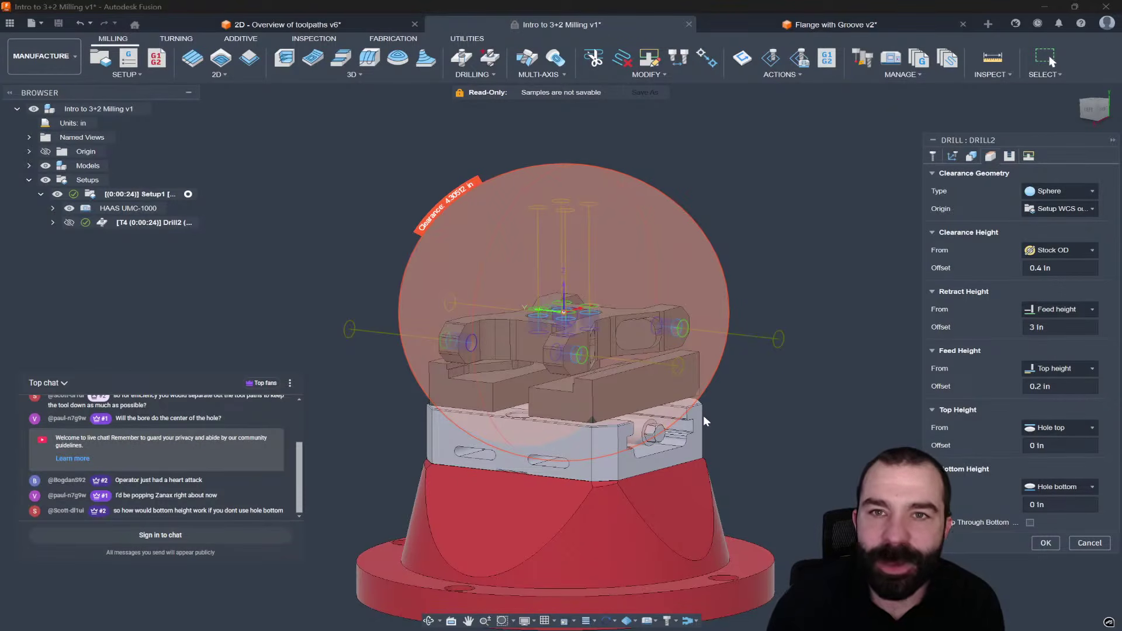
shift+middle_drag(909, 380, 765, 363)
click(1073, 269)
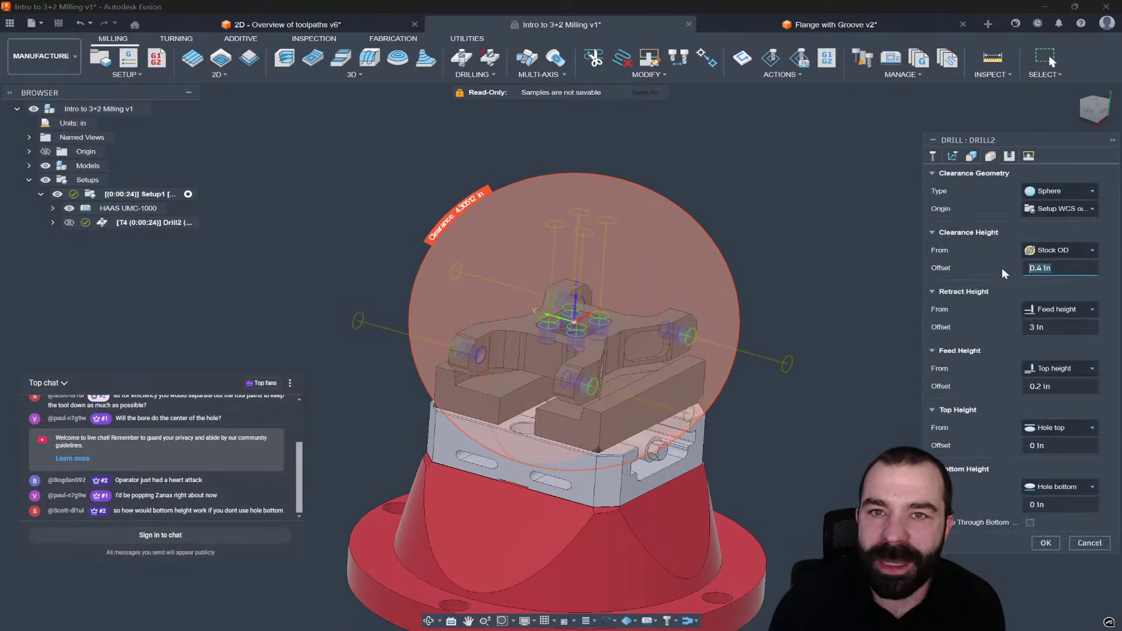
text(3)
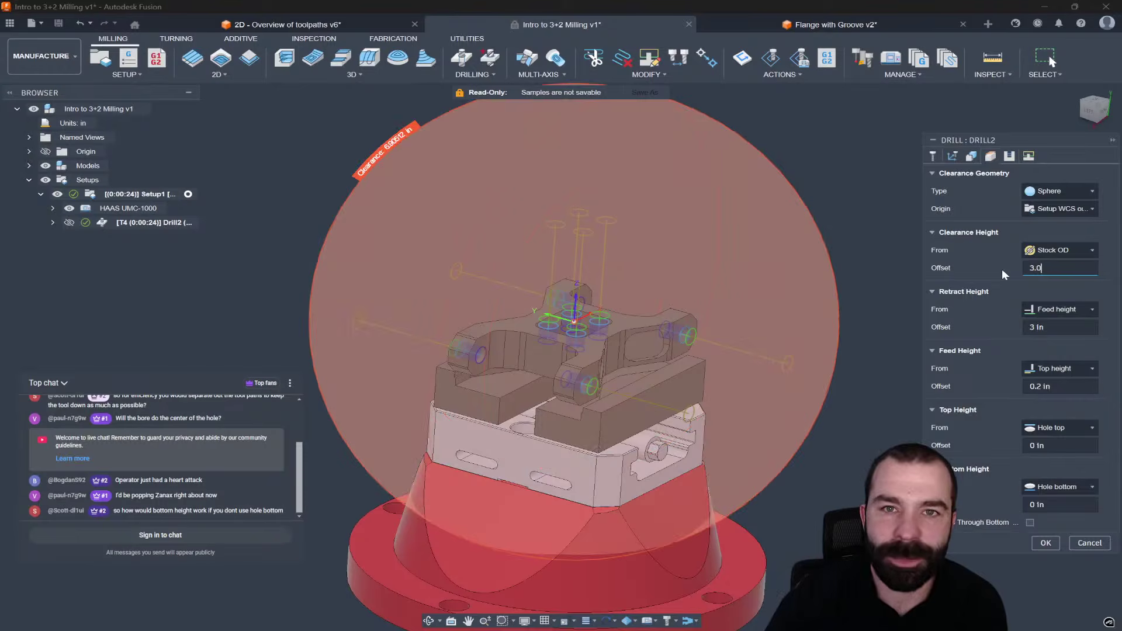
key(Return)
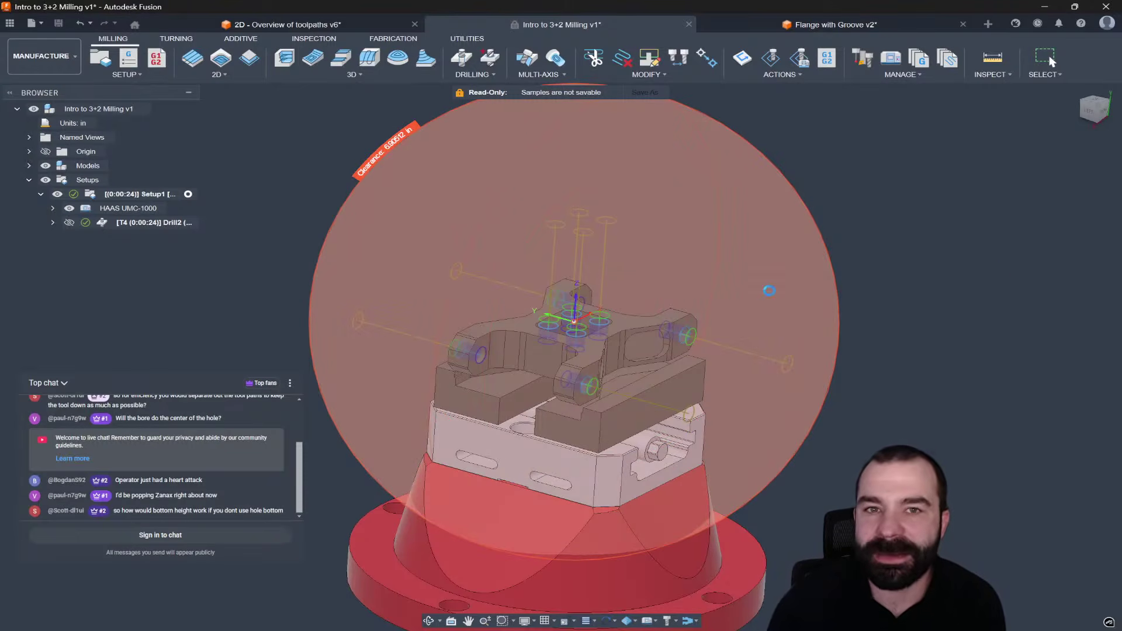
shift+middle_drag(656, 293, 546, 263)
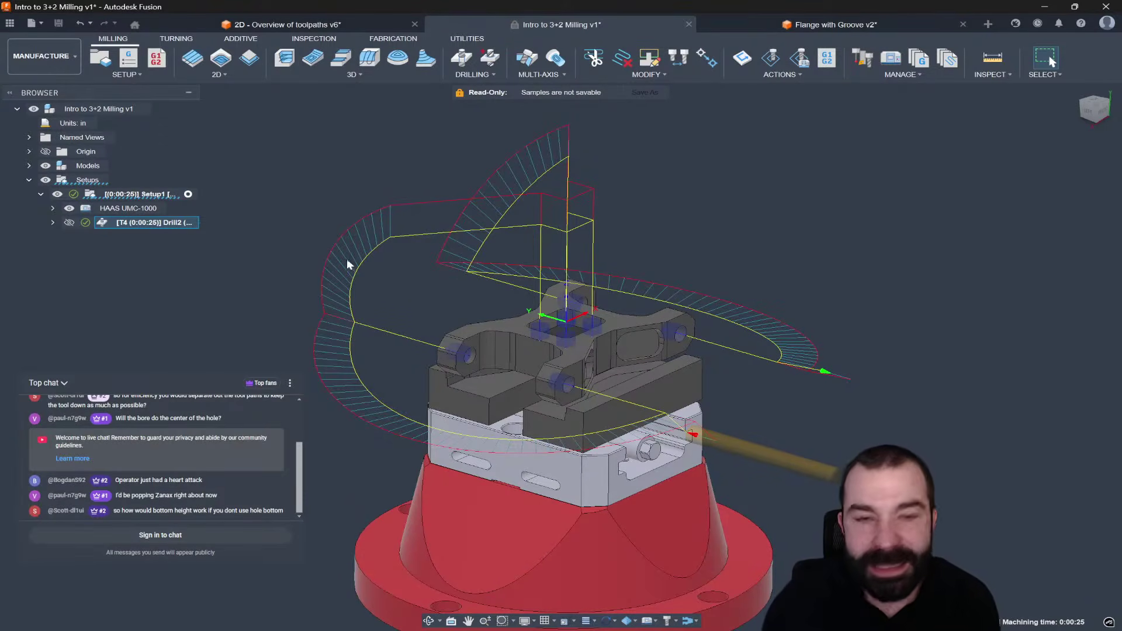
Step: Enable Drill Tip Through Bottom for Drill2 with a 0.05 in break-through depth, and regenerate the toolpath
double_click(108, 224)
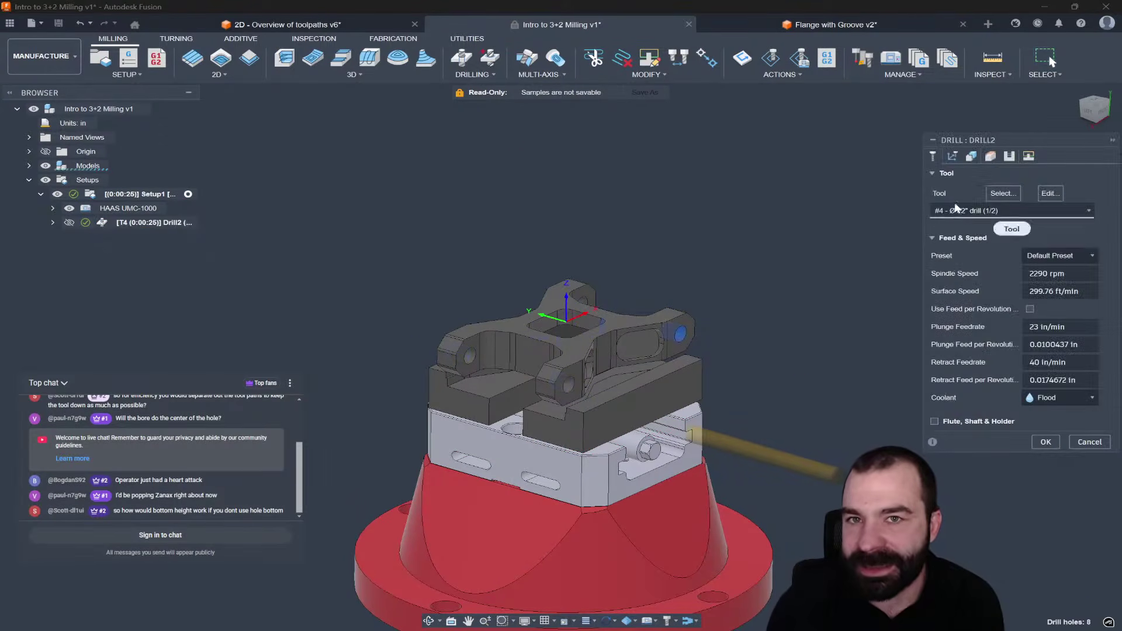
click(970, 156)
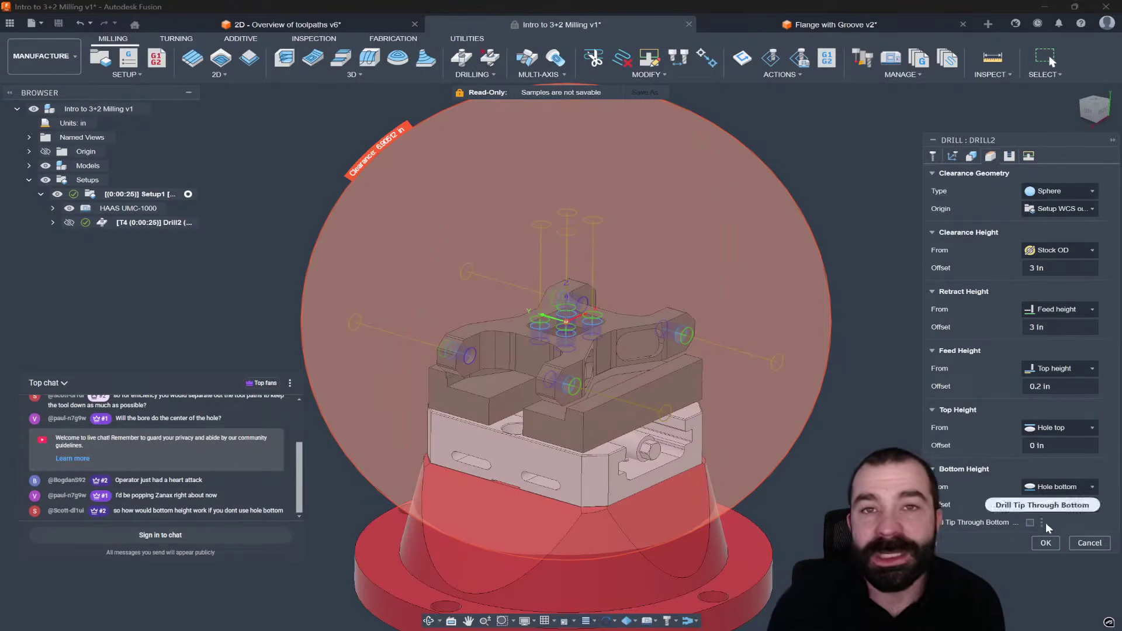
click(1030, 523)
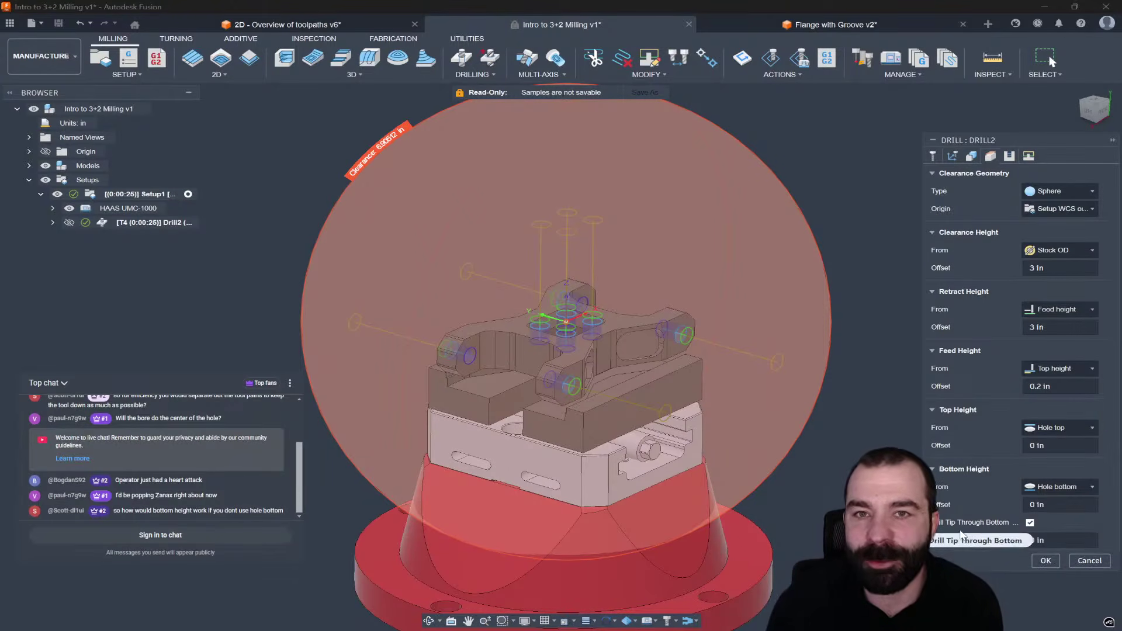
click(1056, 541)
text(.05)
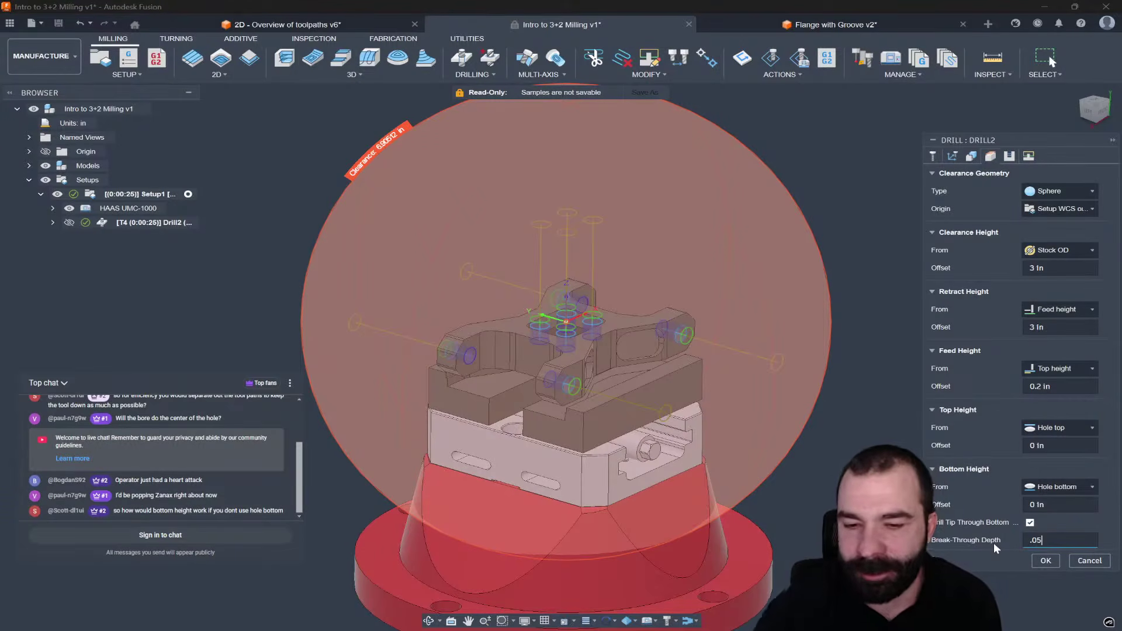
key(Return)
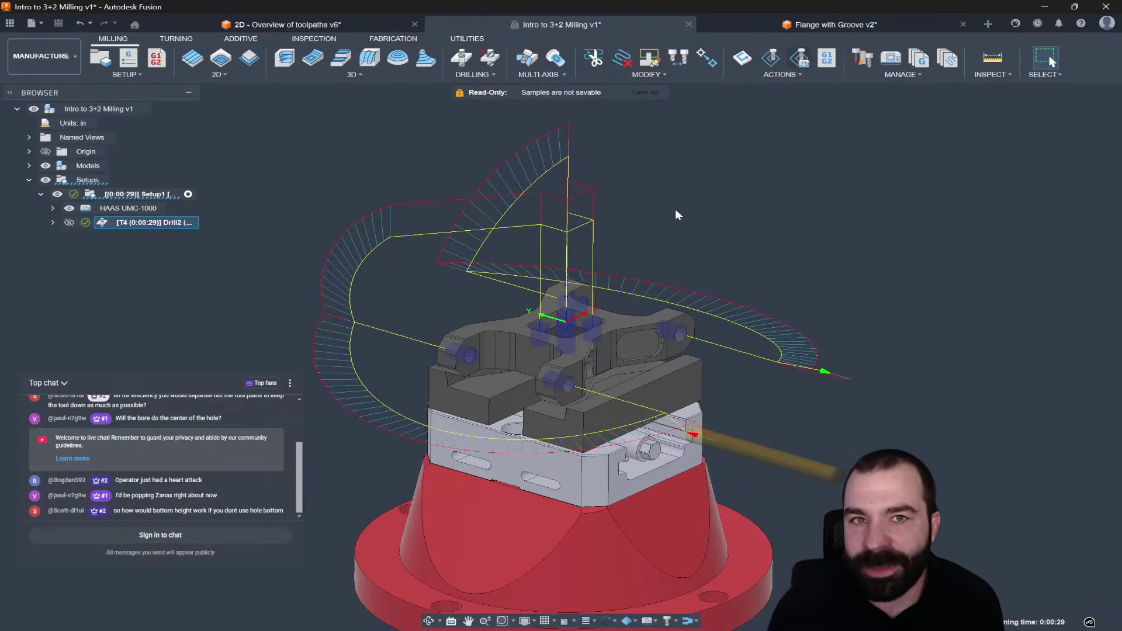
Step: Simulate Drill2 with the machine, play through its repositioning moves between holes, and exit the simulation
key(alt+s)
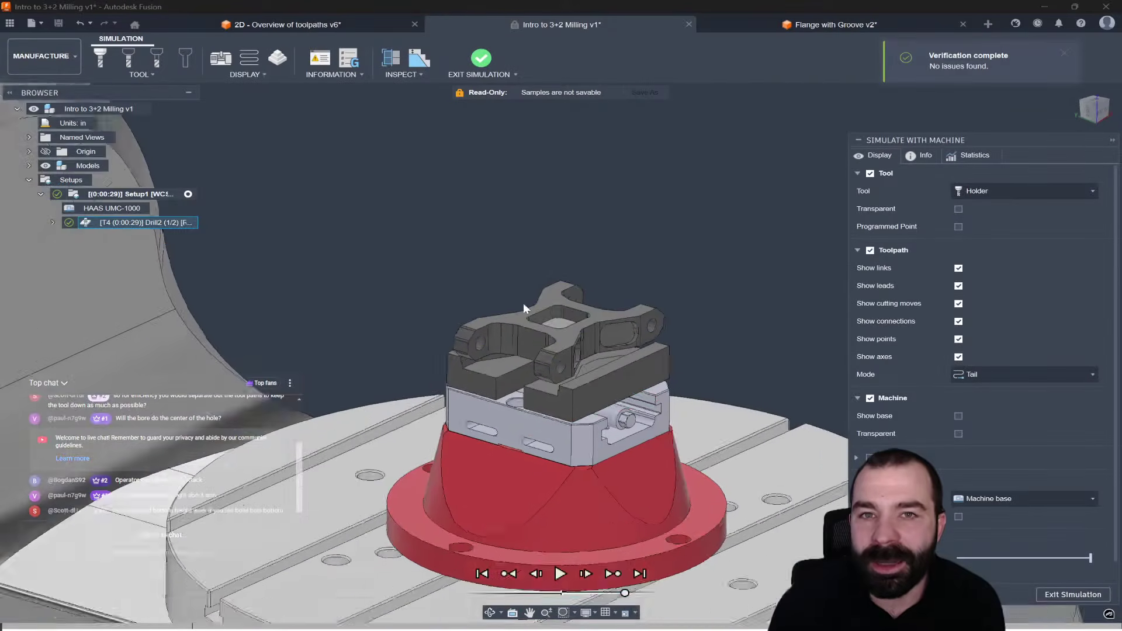
drag(623, 594, 620, 594)
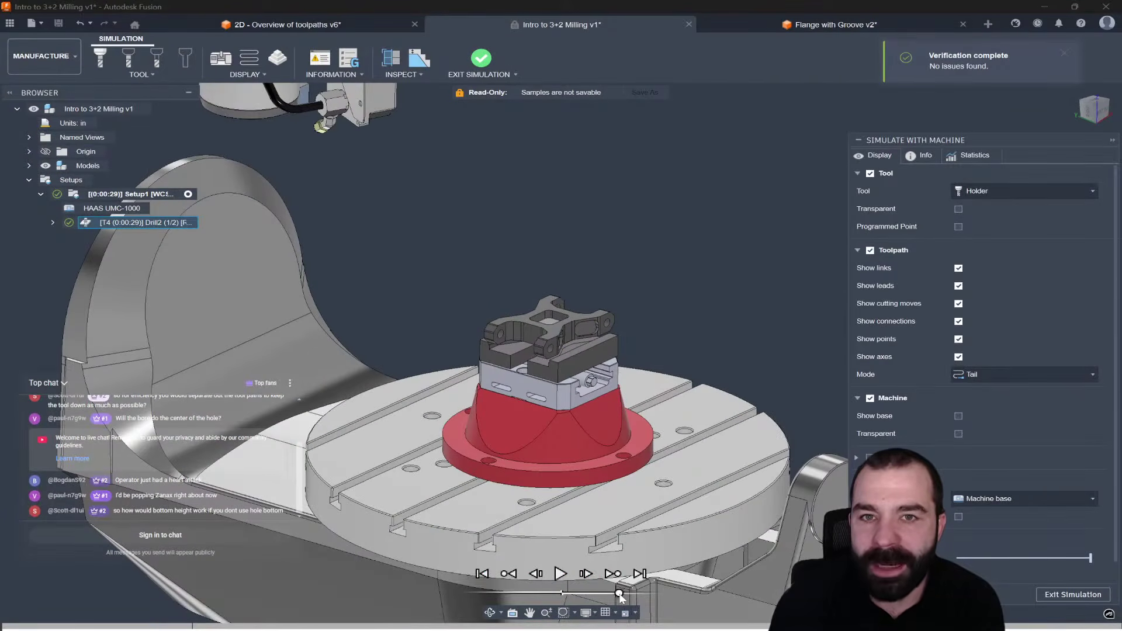
click(559, 578)
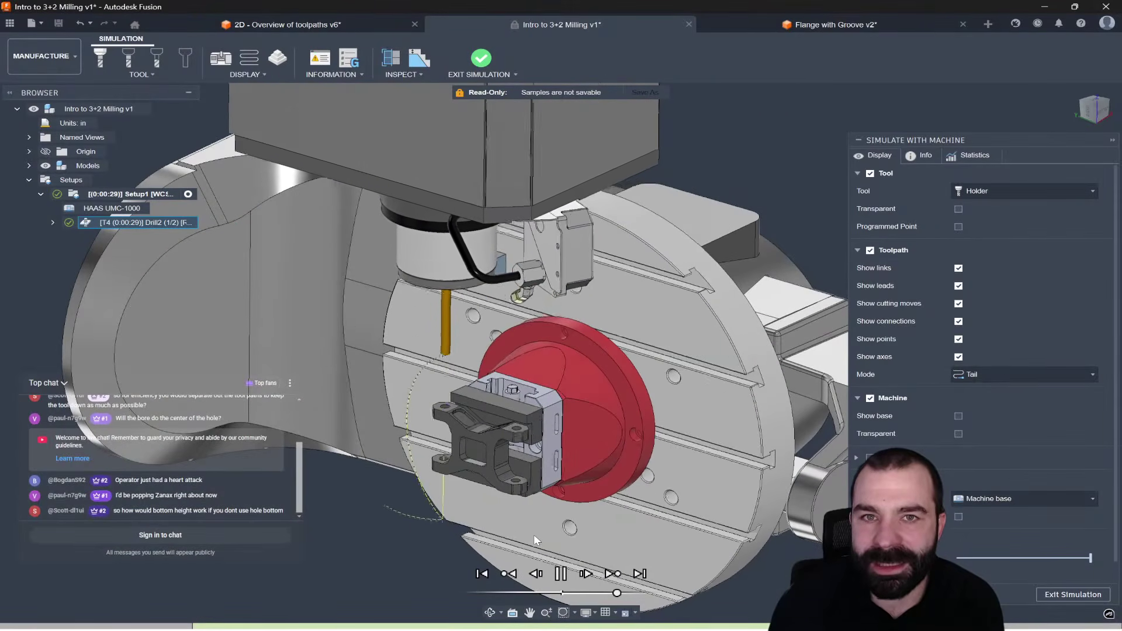
click(560, 574)
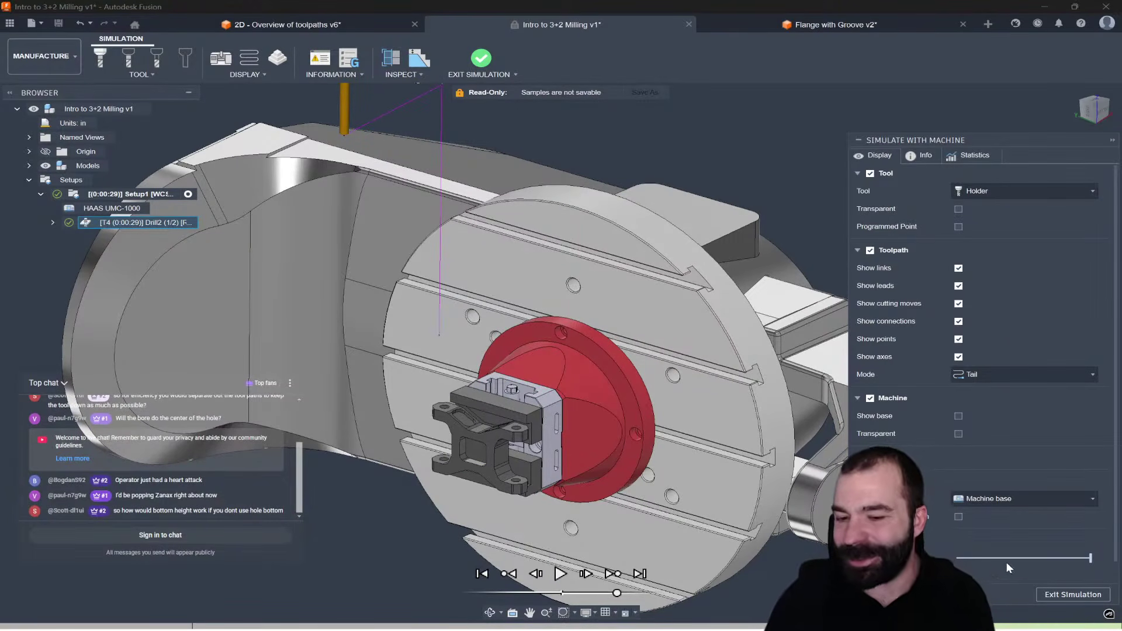
click(1062, 595)
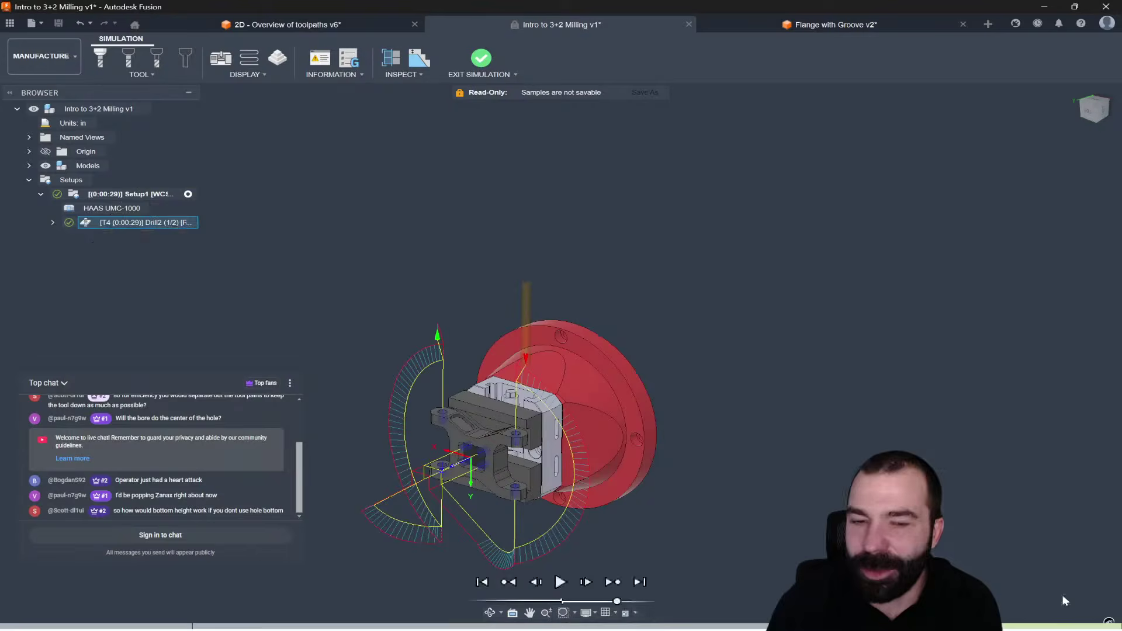
Step: Start a 3D Flat toolpath in Setup1 and assign tool #3, the Ø1/2" R0.06" bullnose (SwiftCarb 1/2" Al Finisher)
click(193, 195)
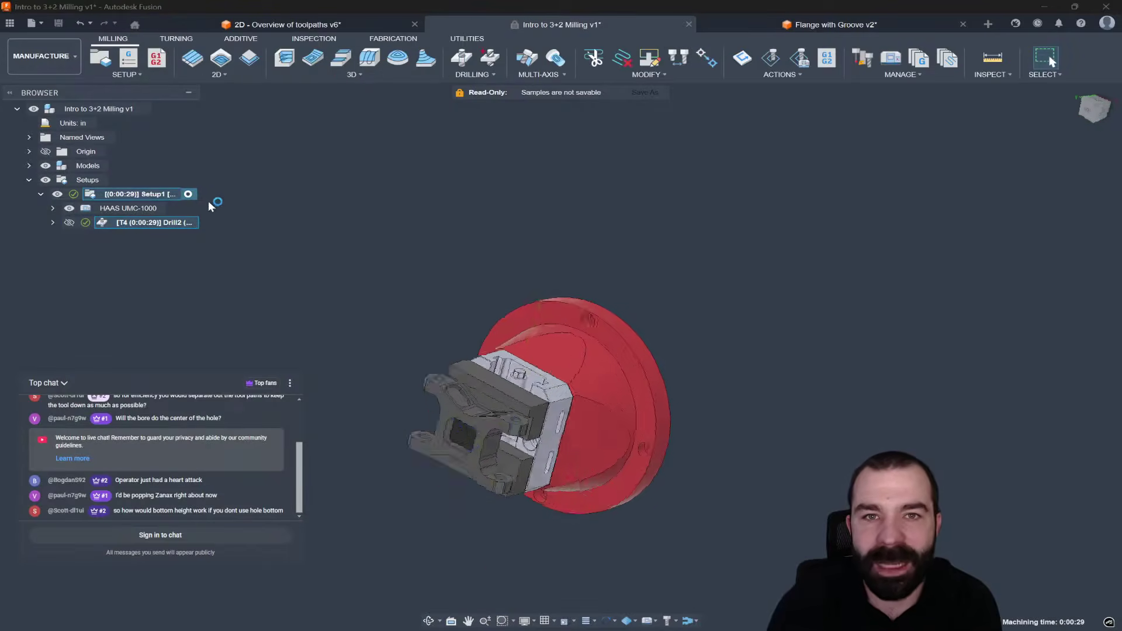
click(345, 75)
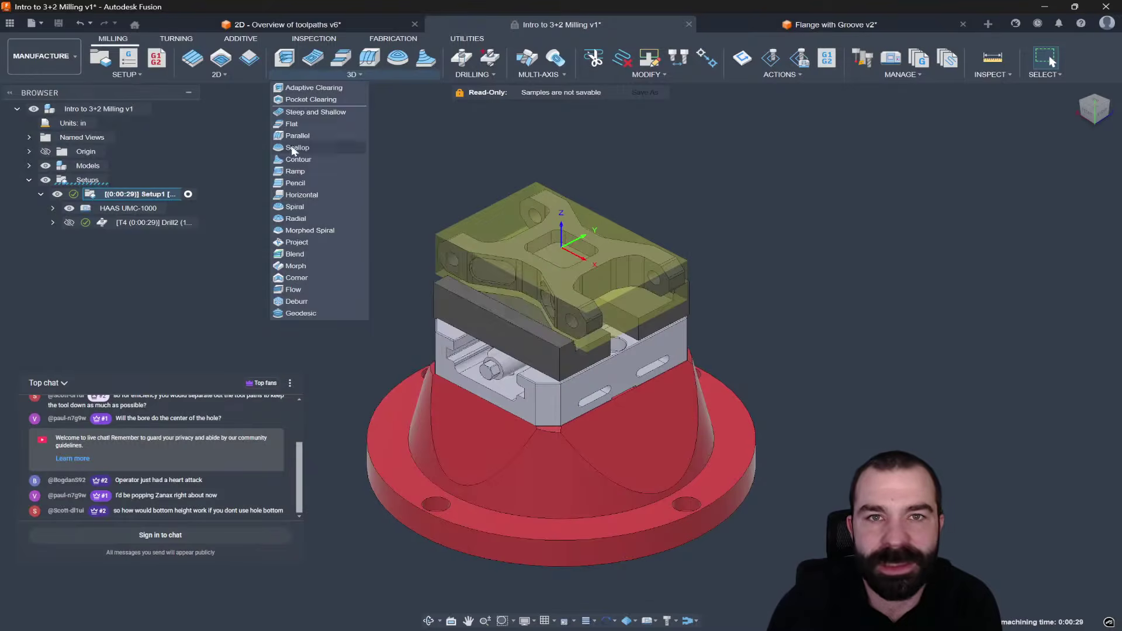
click(291, 123)
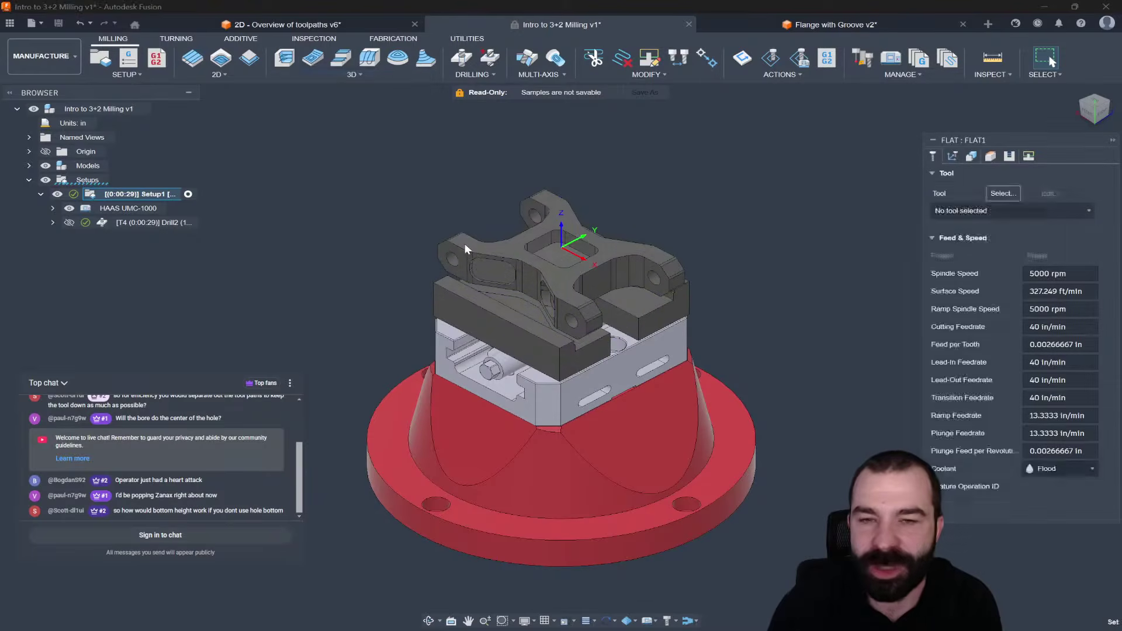
click(952, 156)
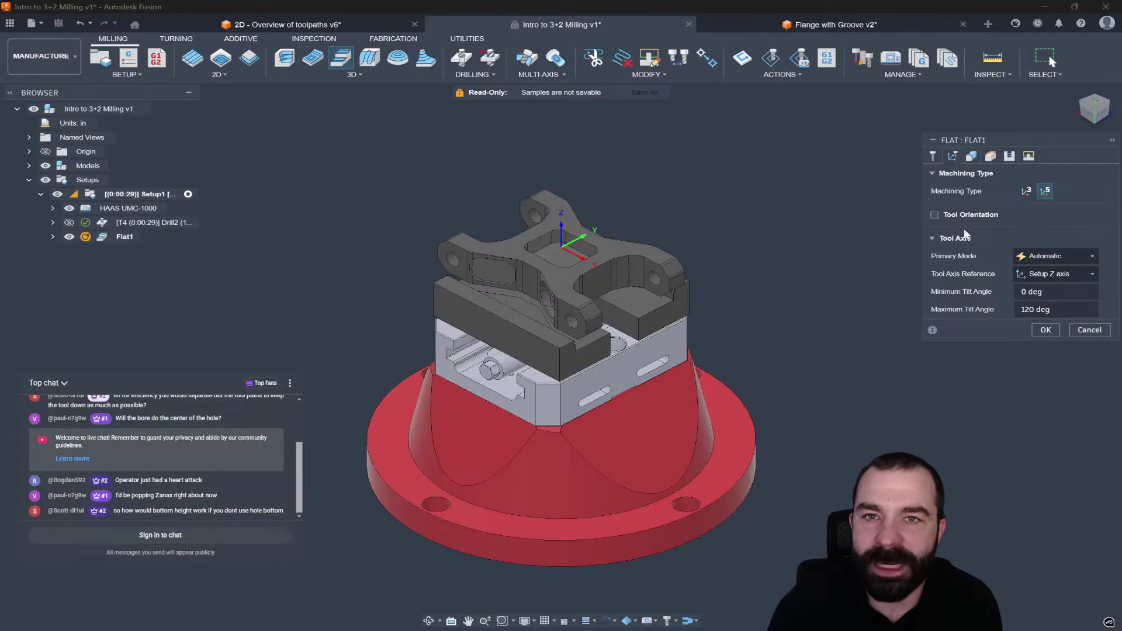
click(932, 156)
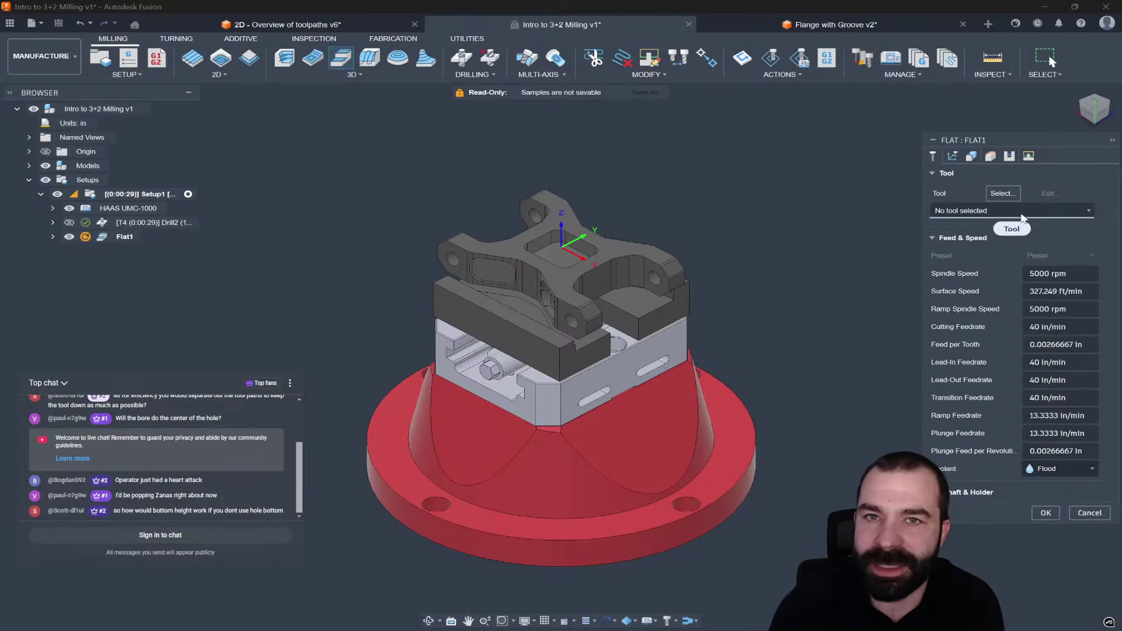
click(1015, 210)
click(983, 242)
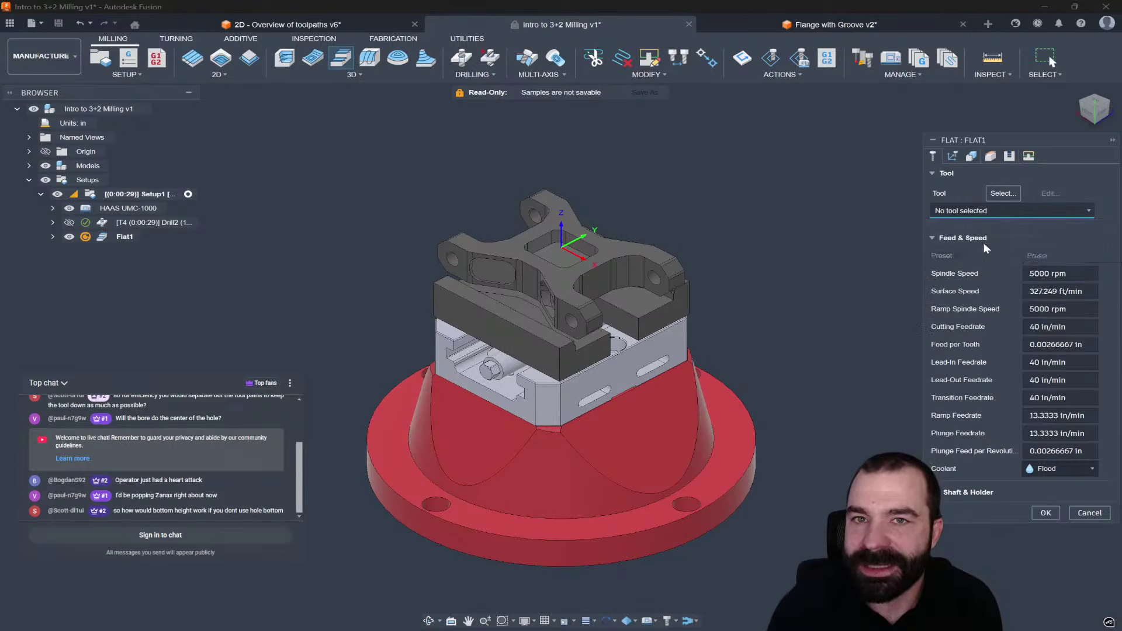
click(1000, 210)
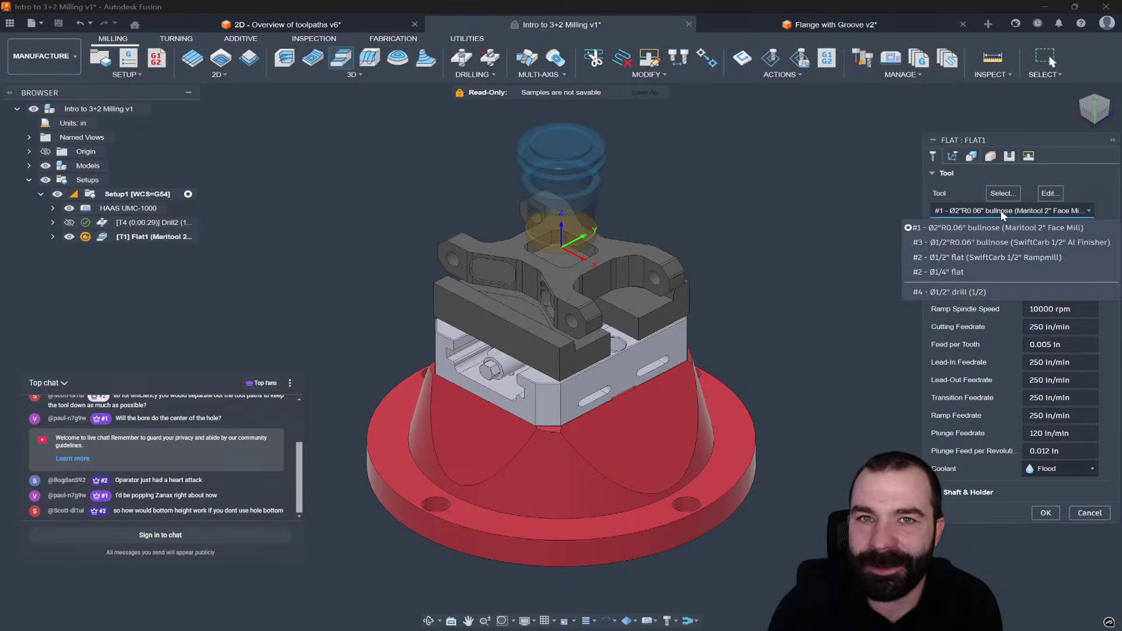
click(967, 243)
Step: Check Flat1's surface groups and heights, and generate the toolpath with its existing settings, ignoring the spindle speed warning
click(970, 156)
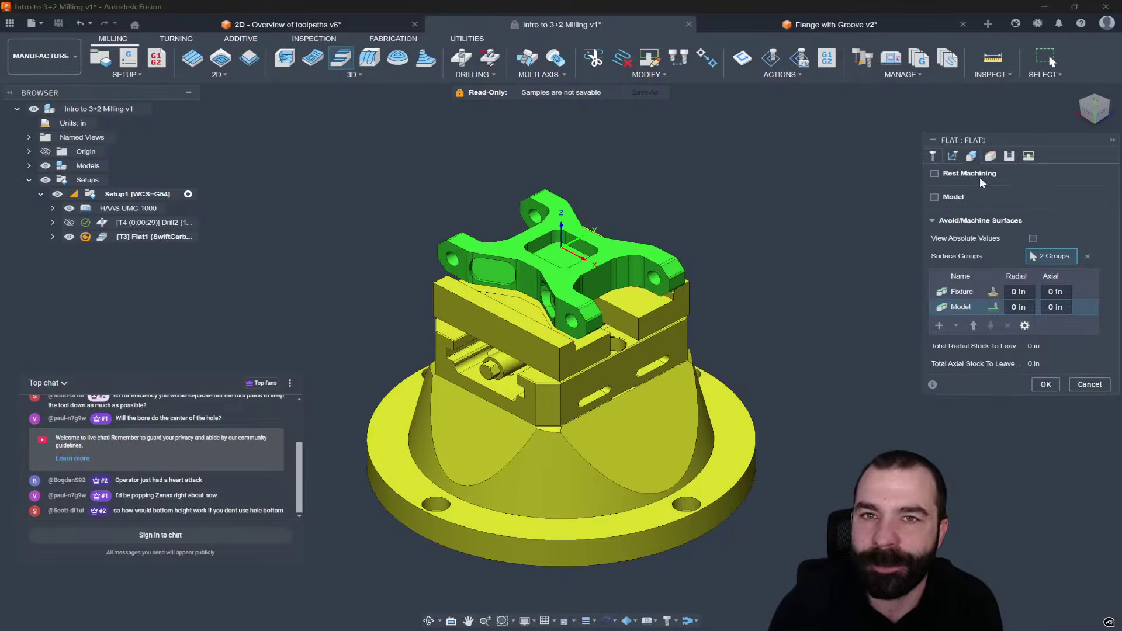
click(989, 158)
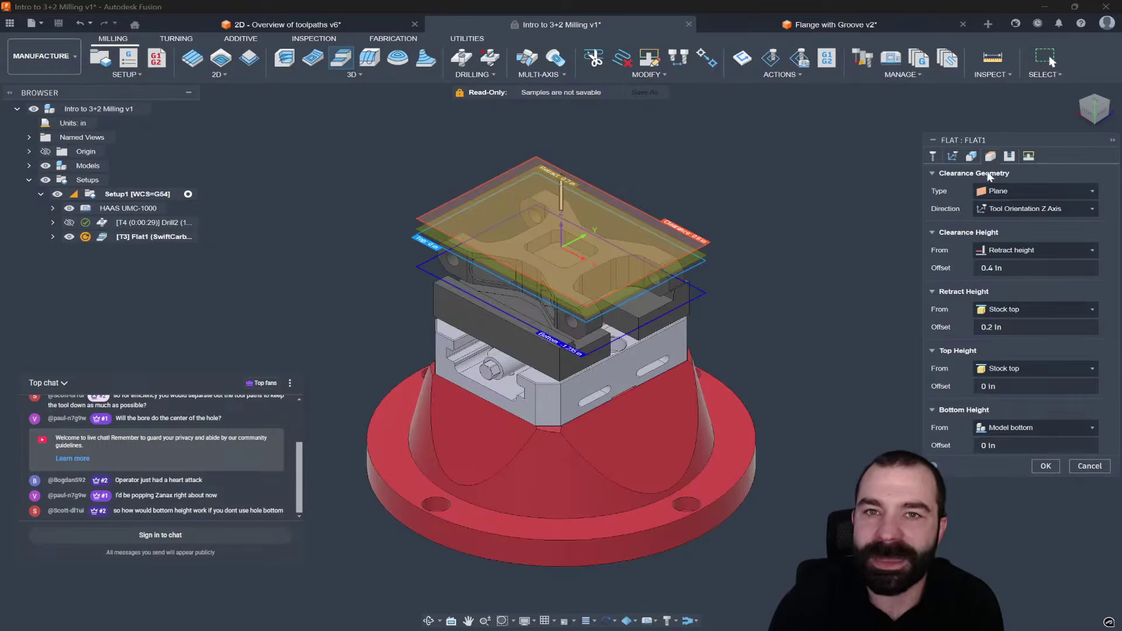
click(1045, 466)
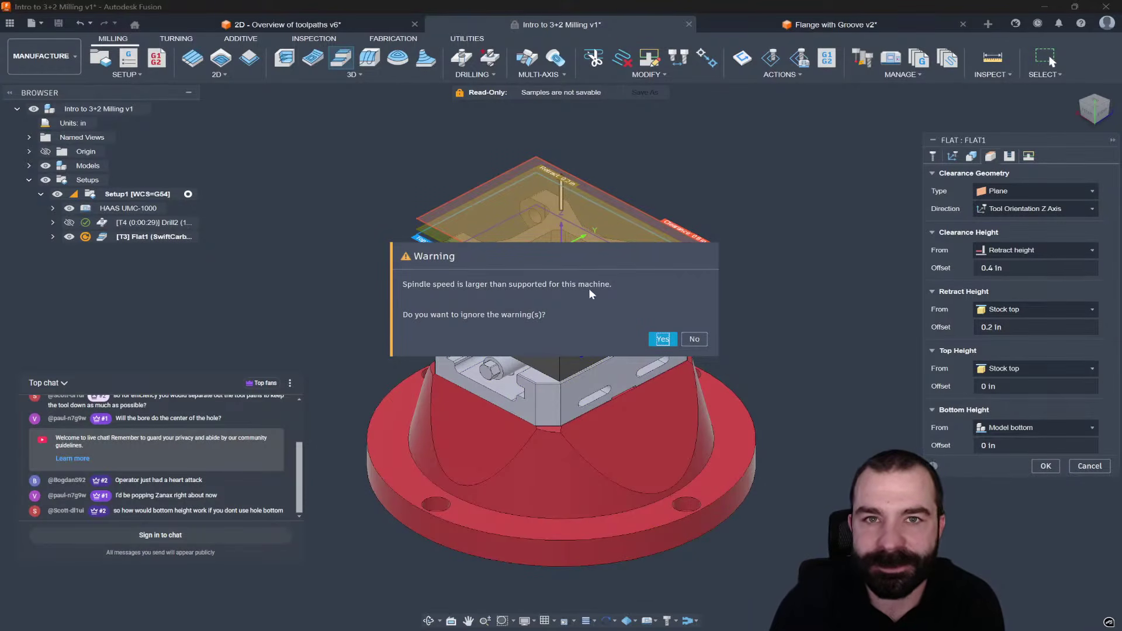
click(669, 341)
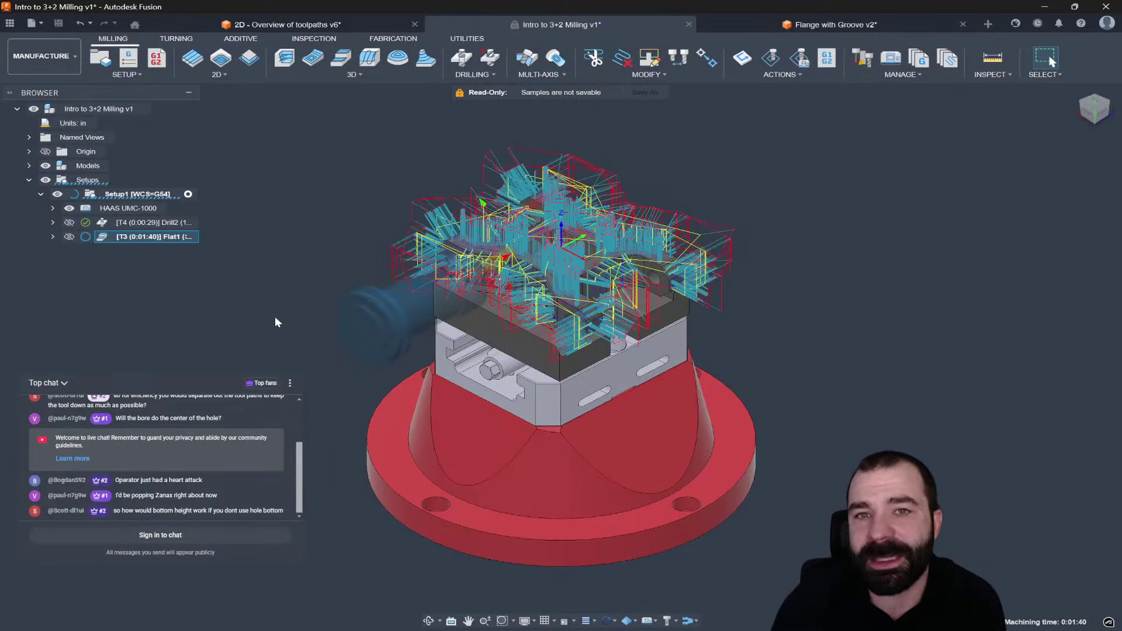
Step: Examine the Flat1 toolpath from several angles, checking its cutting and linking moves around the arms and side holes
scroll(496, 264, up, 5)
shift+middle_drag(496, 264, 666, 237)
scroll(584, 263, down, 5)
shift+middle_drag(585, 263, 619, 285)
scroll(639, 263, up, 5)
scroll(631, 252, up, 2)
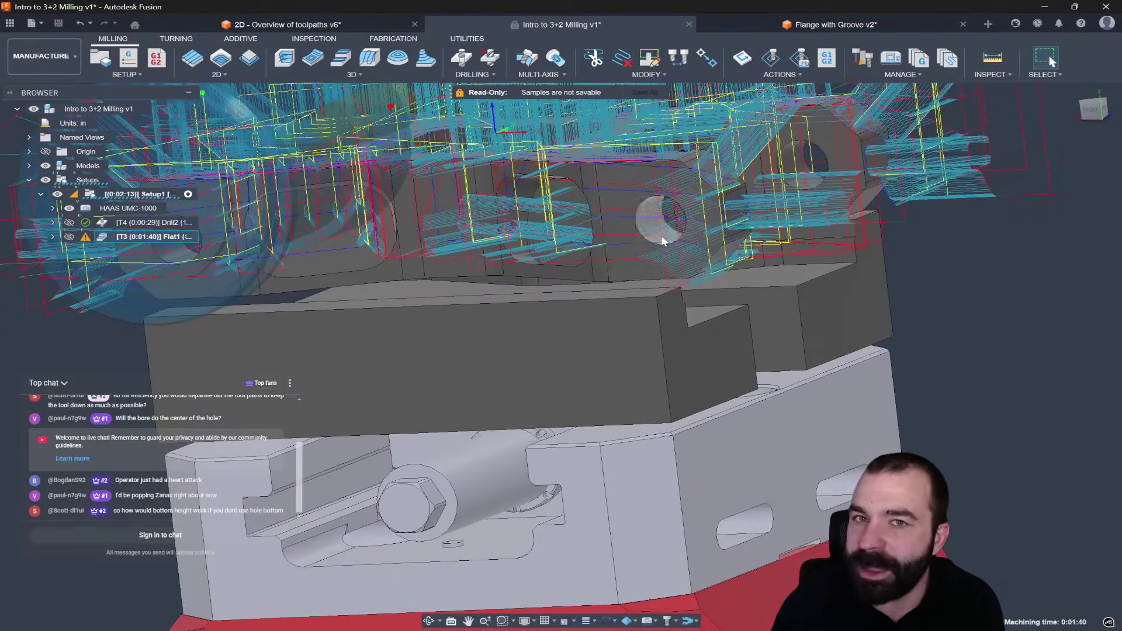
shift+middle_drag(661, 243, 607, 211)
scroll(627, 232, down, 5)
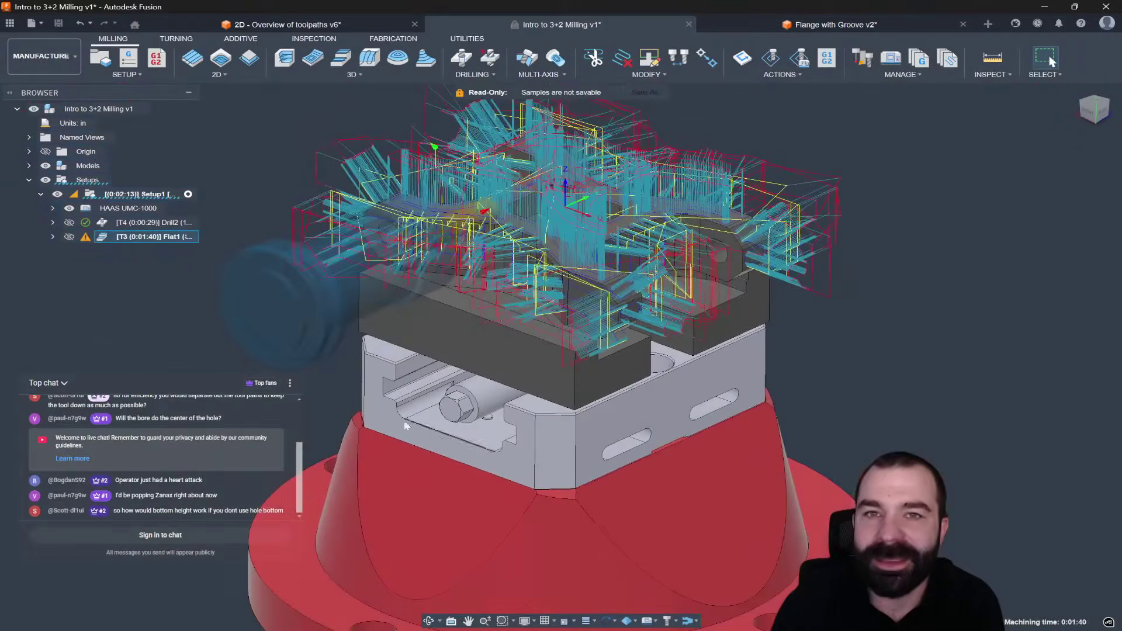
Step: Reopen Flat1 to review its fixture and model surface groups and its clearance heights, and close it without edits
ctrl+click(108, 236)
double_click(109, 236)
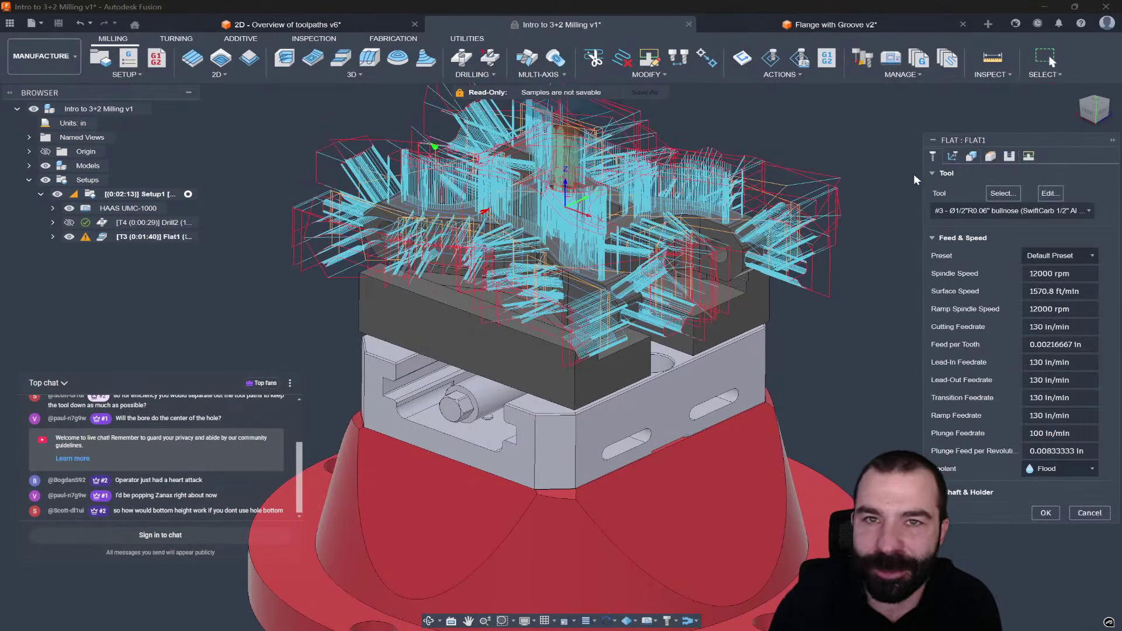
click(970, 156)
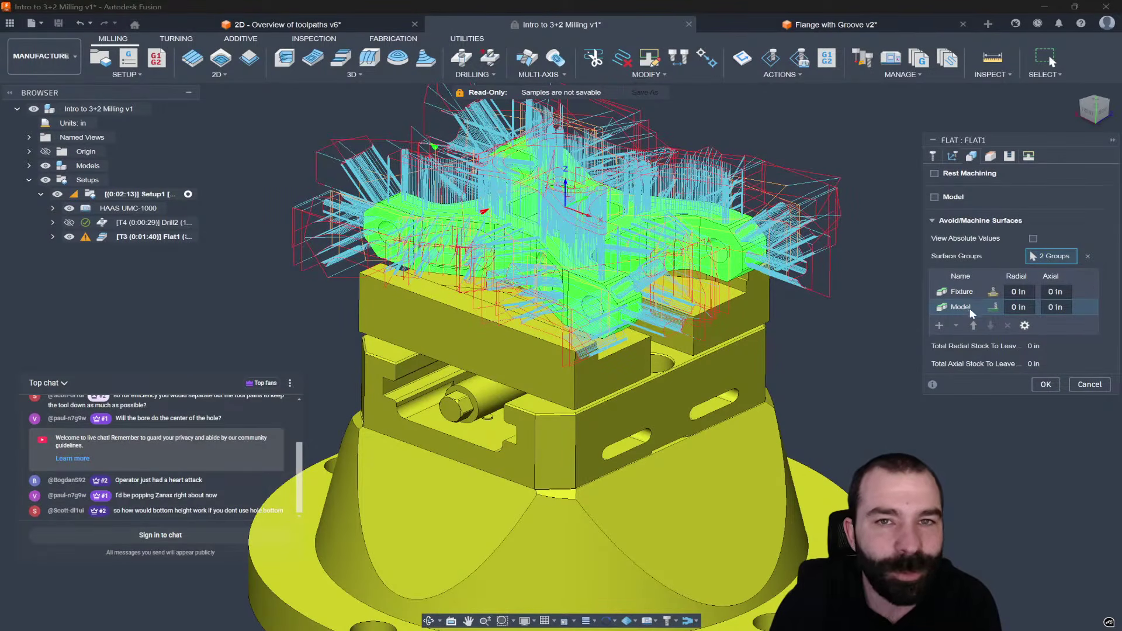
click(990, 157)
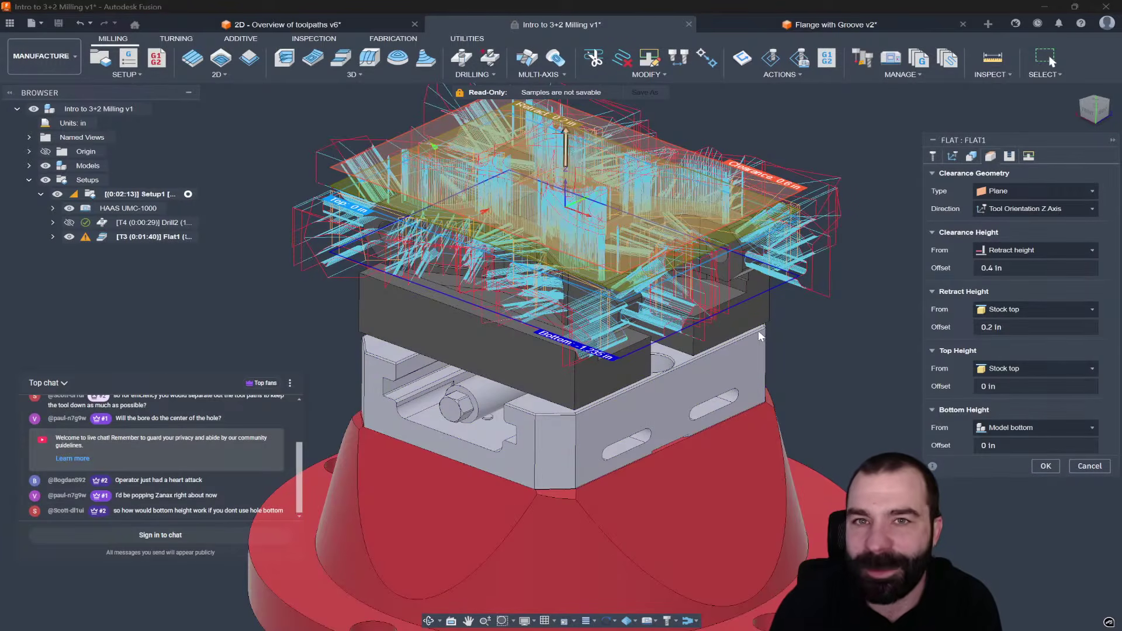
click(1073, 466)
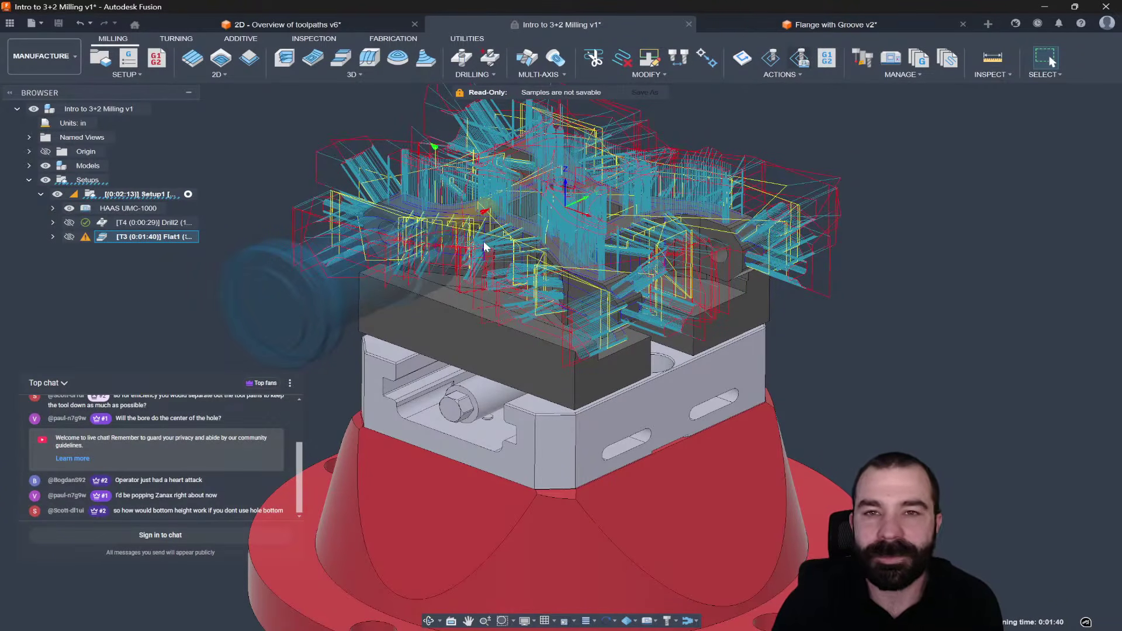
Step: Play the machine simulation of Flat1, watching the tool and table motion around the part, and pause it
key(alt+s)
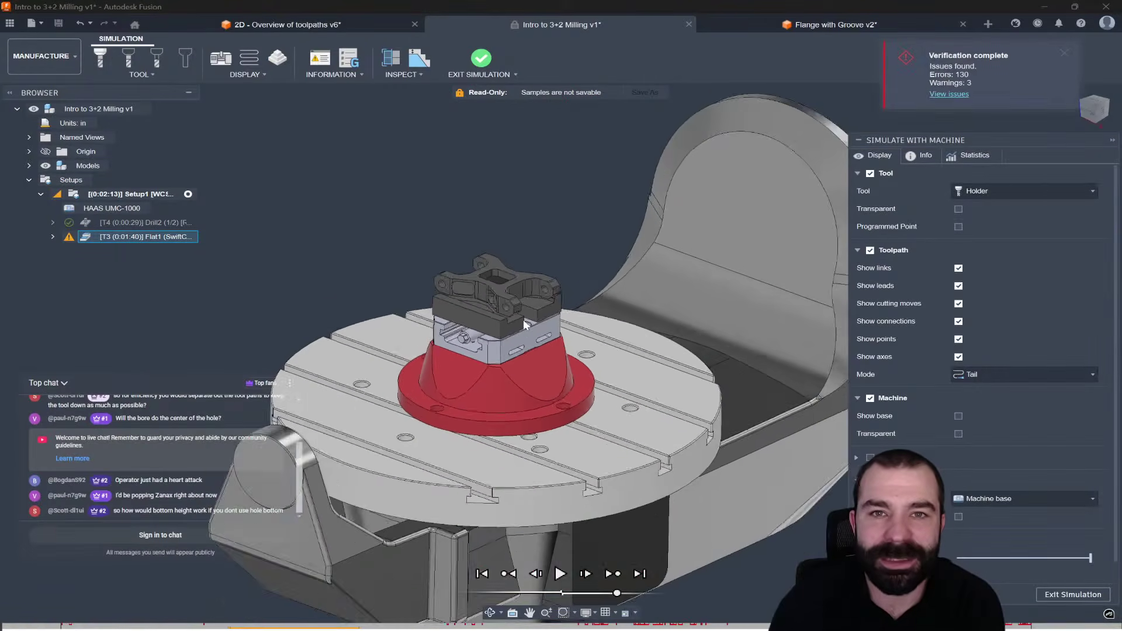
shift+middle_drag(409, 456, 413, 393)
scroll(413, 393, down, 3)
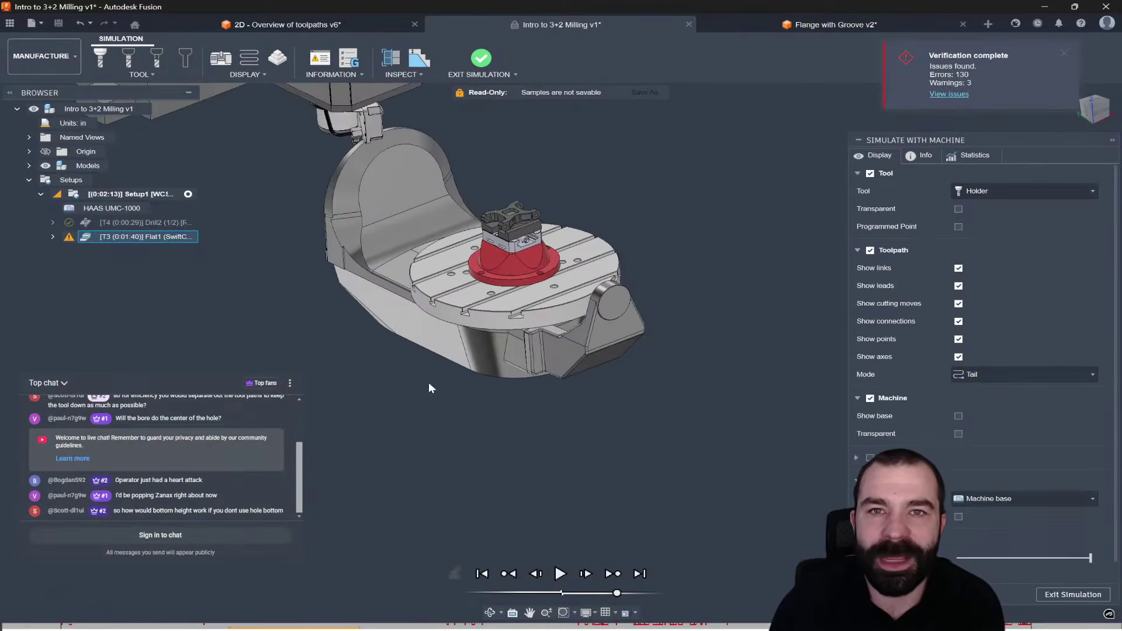
scroll(464, 167, up, 4)
shift+middle_drag(463, 167, 455, 168)
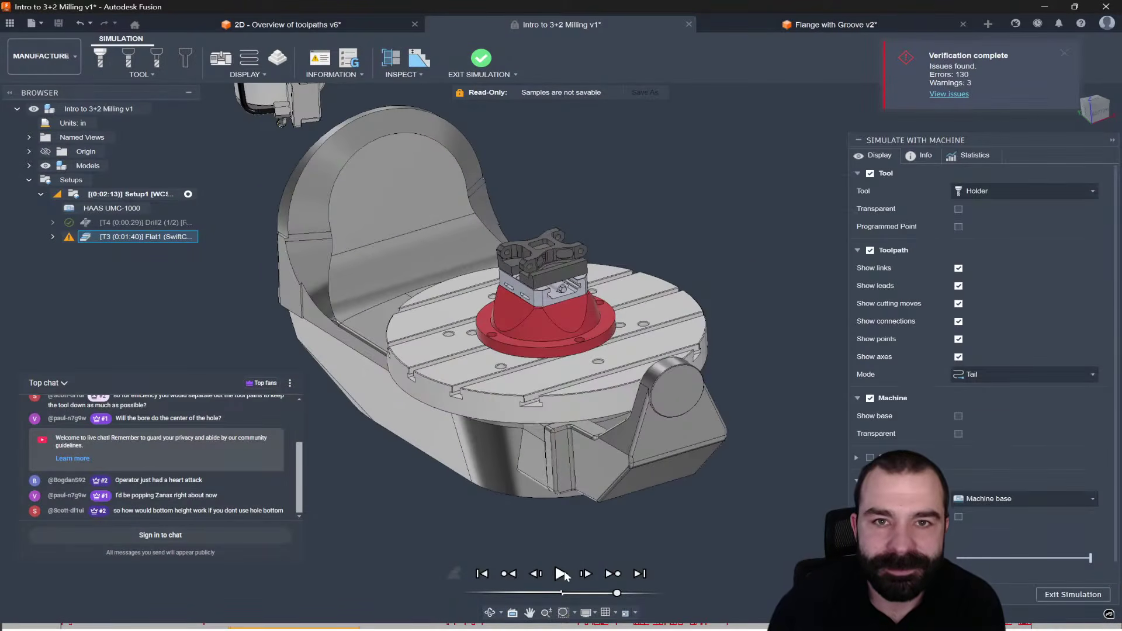
click(561, 573)
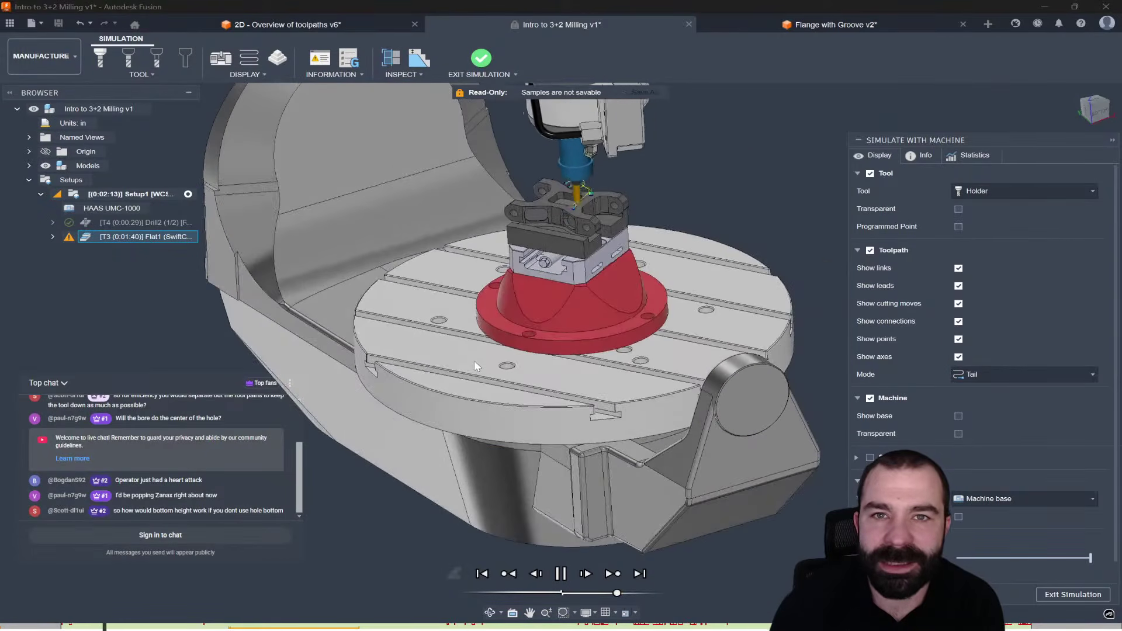
scroll(630, 149, up, 5)
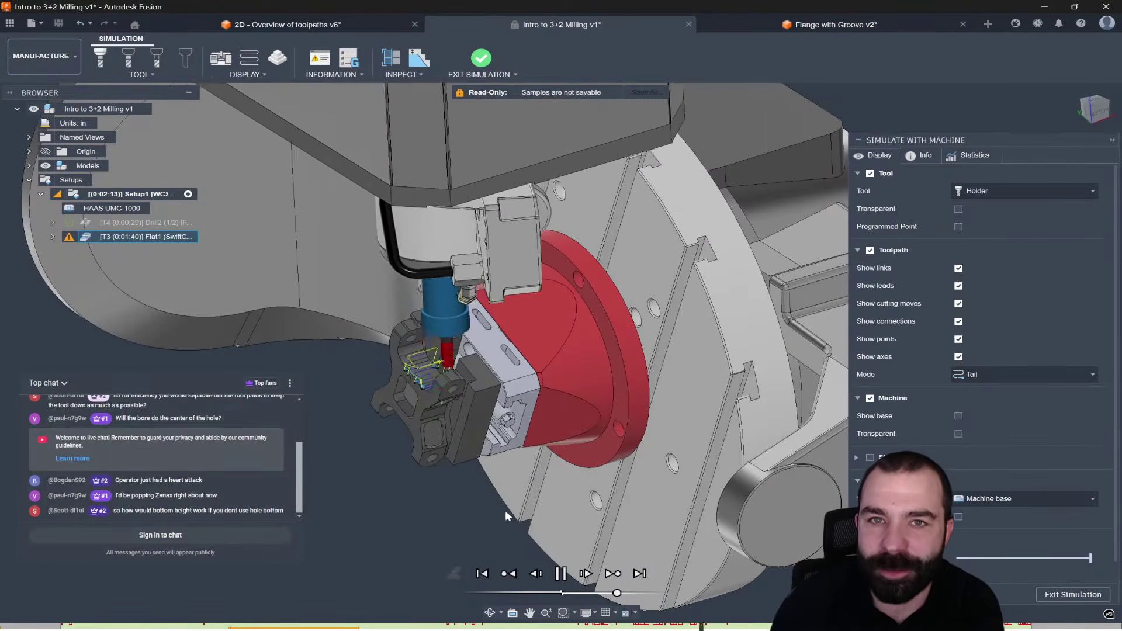
click(564, 575)
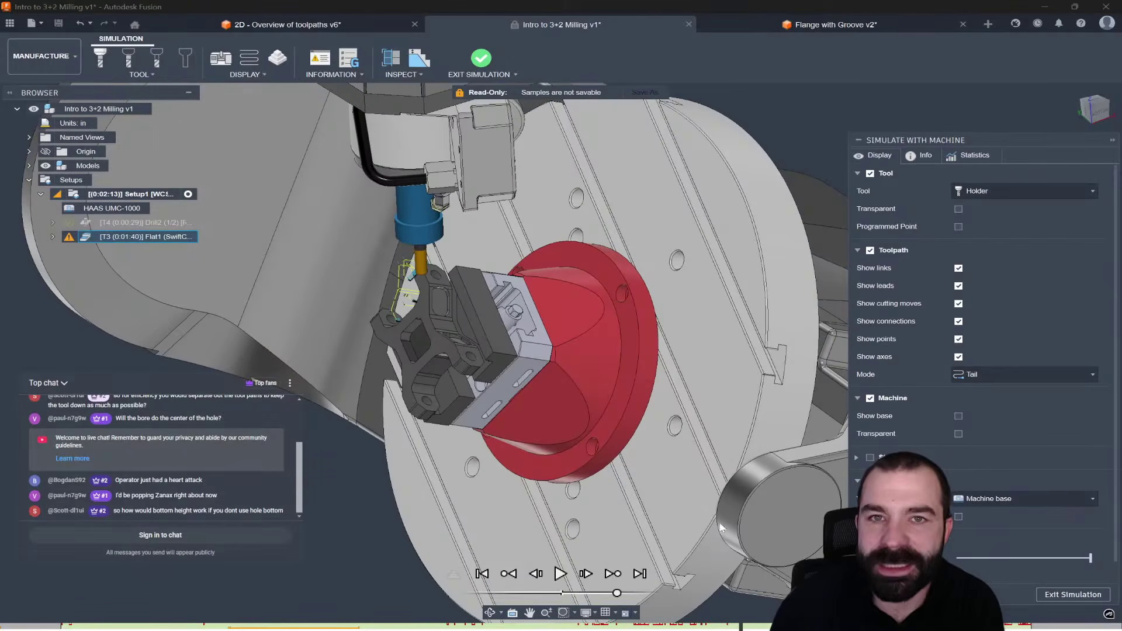
Step: Briefly show the stock in the simulation, hide it again, and exit the simulation
click(870, 458)
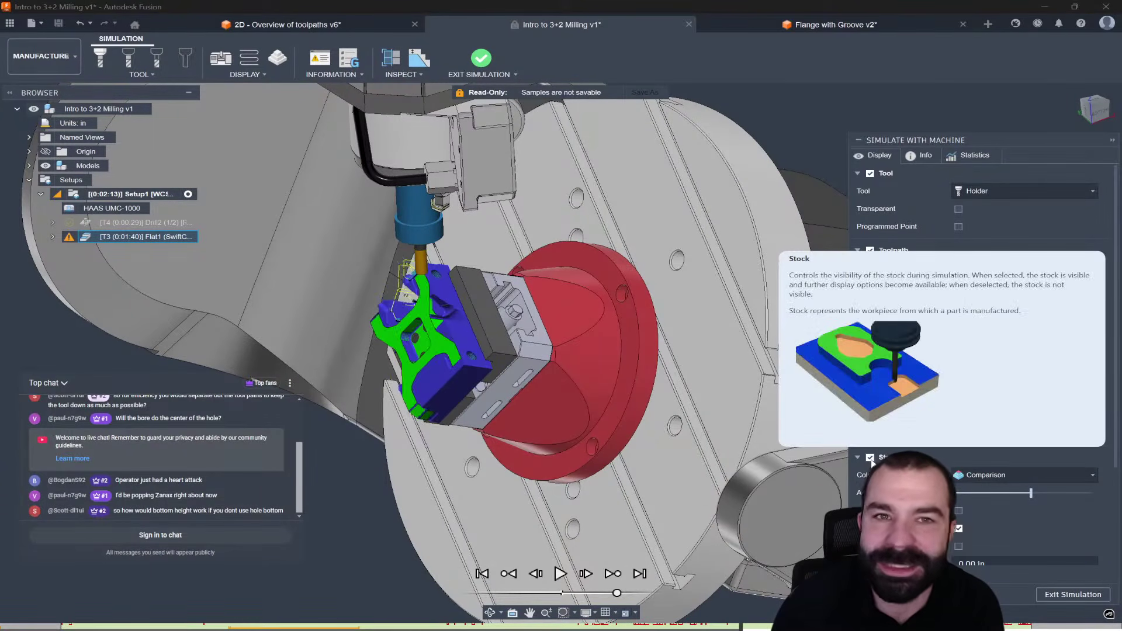
click(870, 458)
click(1049, 591)
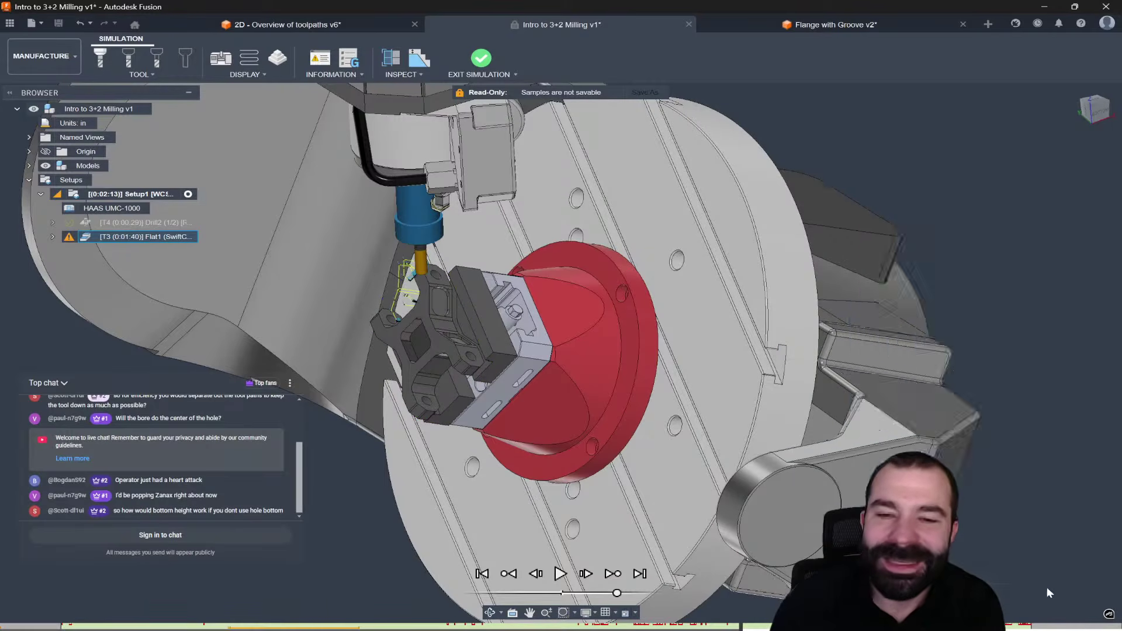
Step: Change Flat1's clearance geometry to Sphere with its origin at the setup WCS origin, and regenerate, ignoring the spindle speed warning
double_click(111, 236)
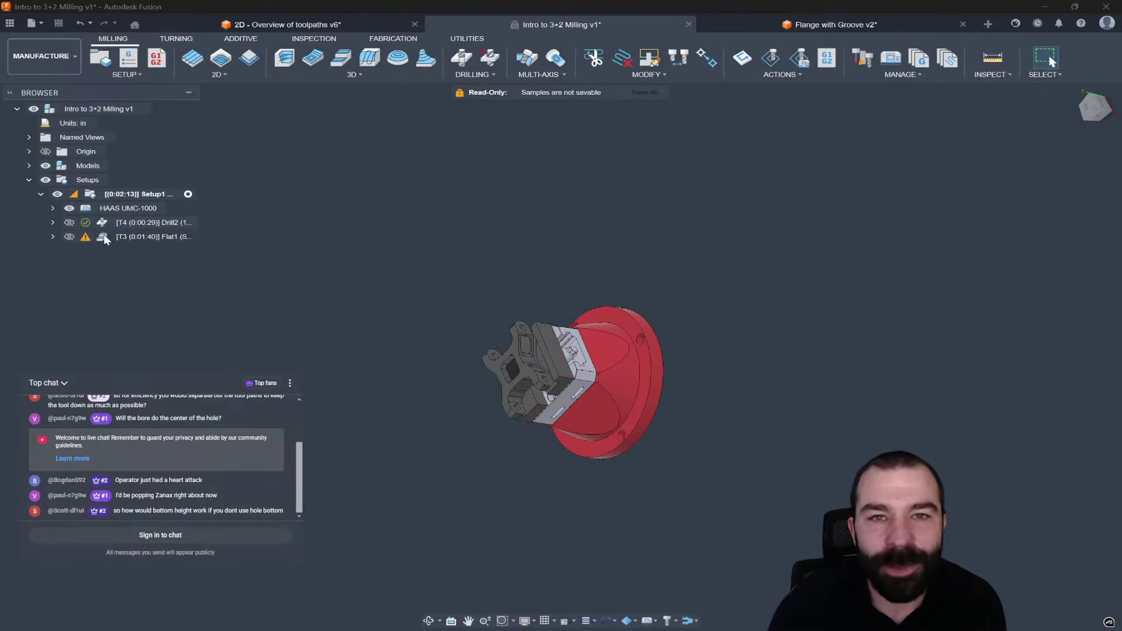
click(990, 156)
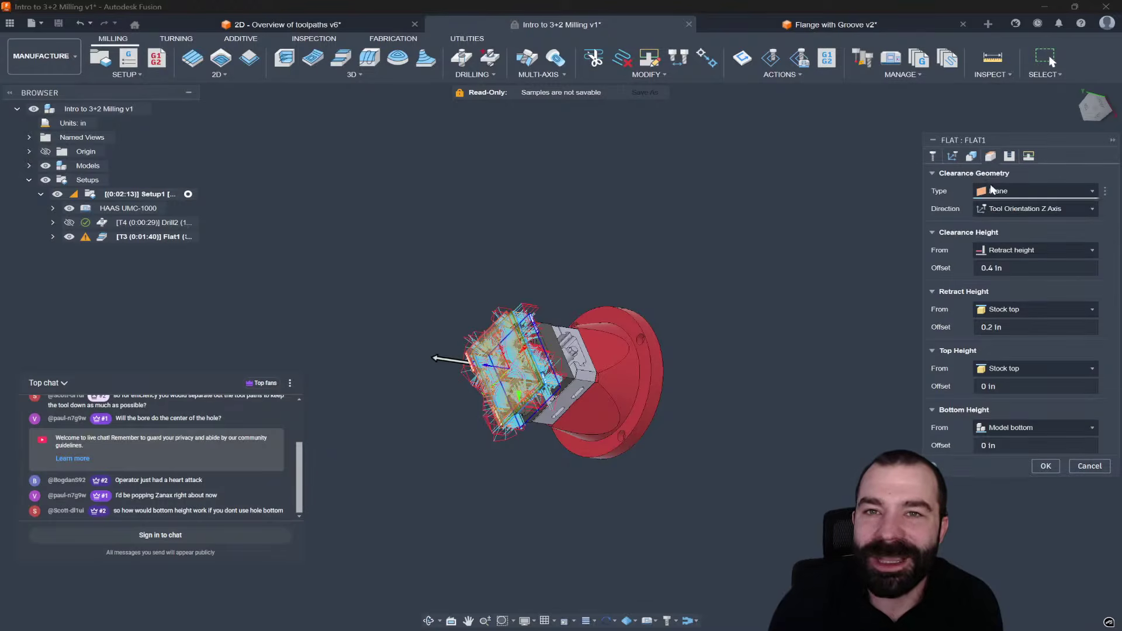
click(1001, 192)
click(1004, 237)
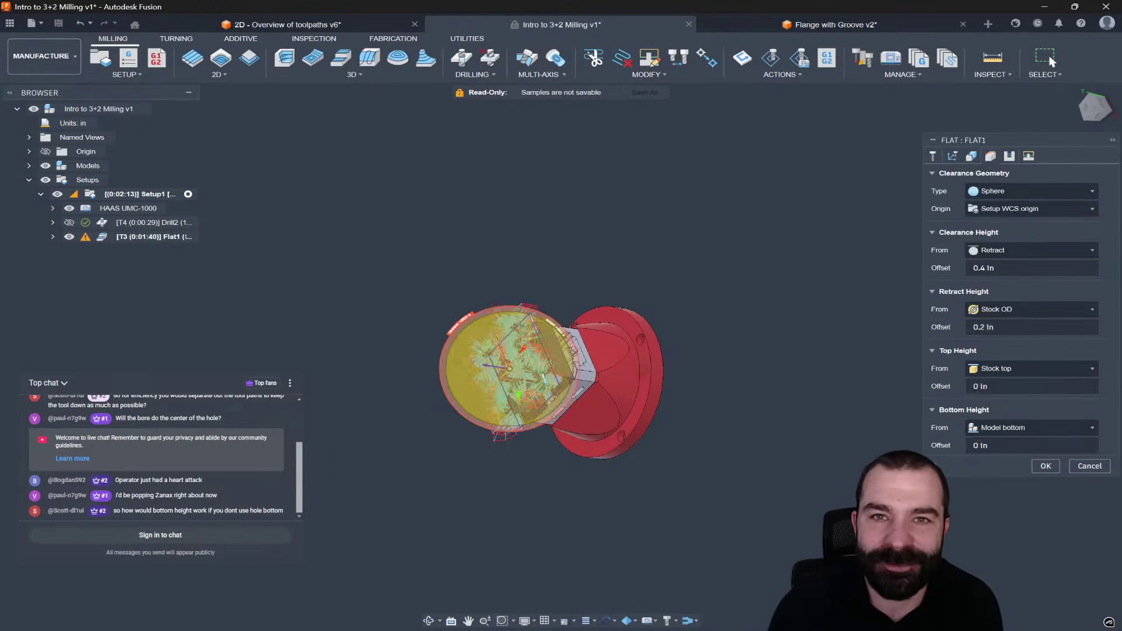
shift+middle_drag(497, 344, 523, 288)
scroll(524, 289, up, 3)
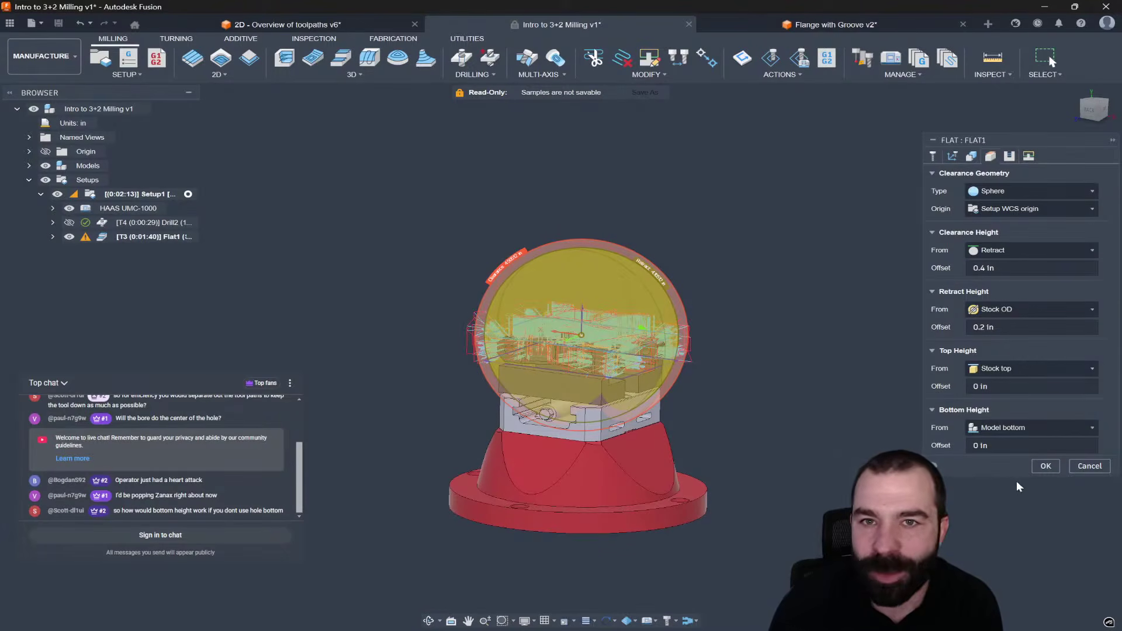
click(1029, 216)
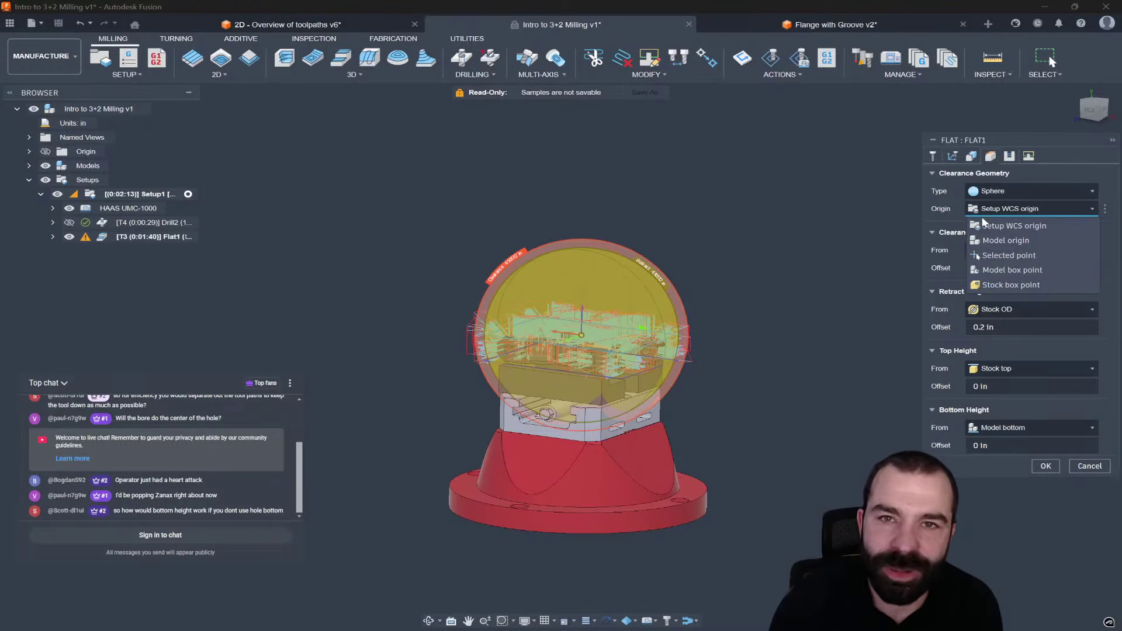
click(1045, 465)
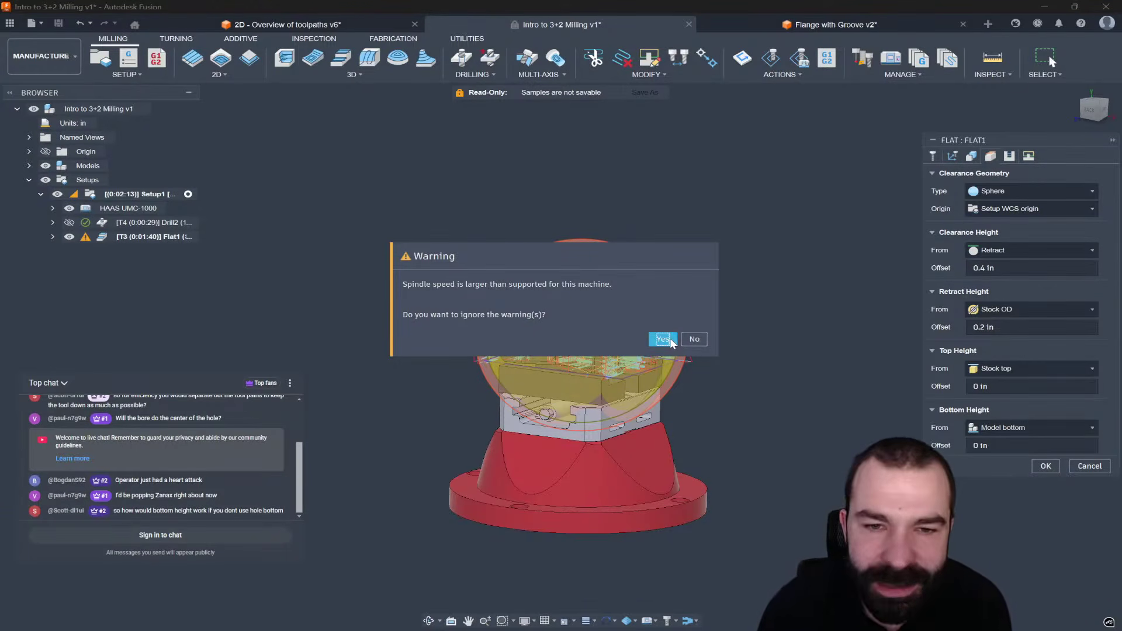
click(692, 339)
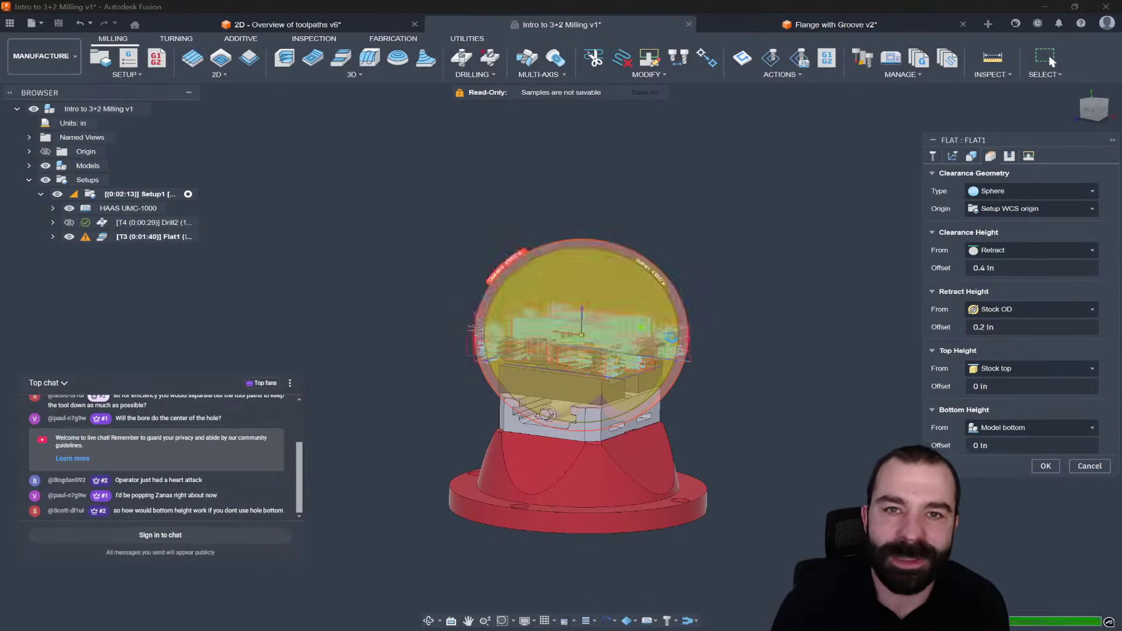
Step: Examine Flat1's linking moves from several angles, and reopen it to compare its clearance sphere with the part in the left view
shift+middle_drag(642, 374, 657, 387)
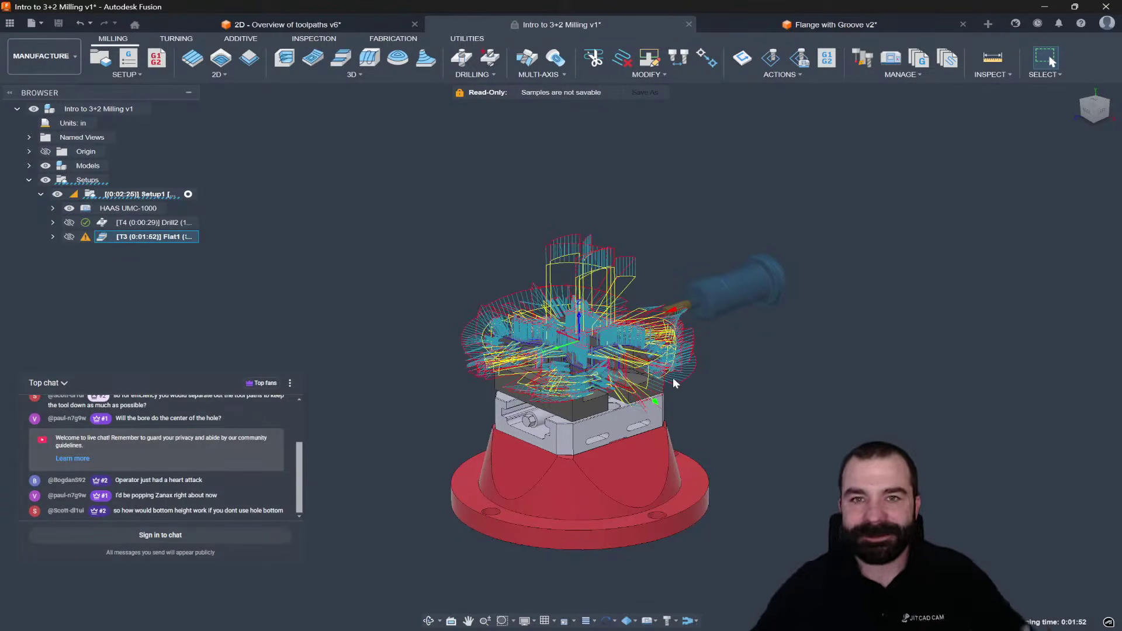
scroll(672, 377, up, 2)
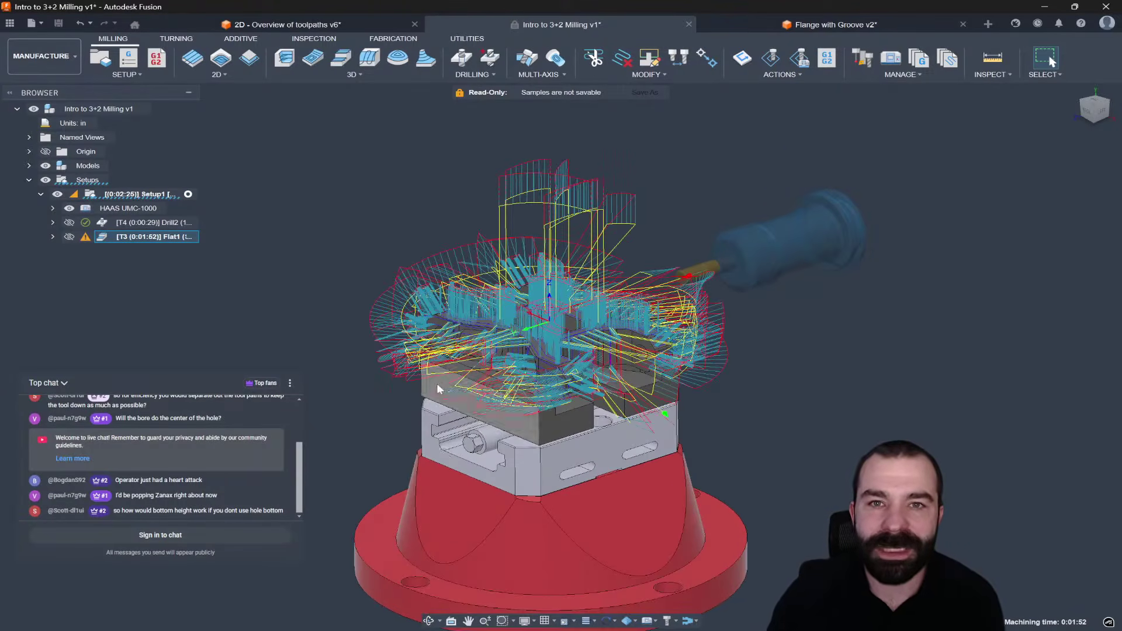
scroll(672, 377, up, 2)
shift+middle_drag(672, 377, 431, 362)
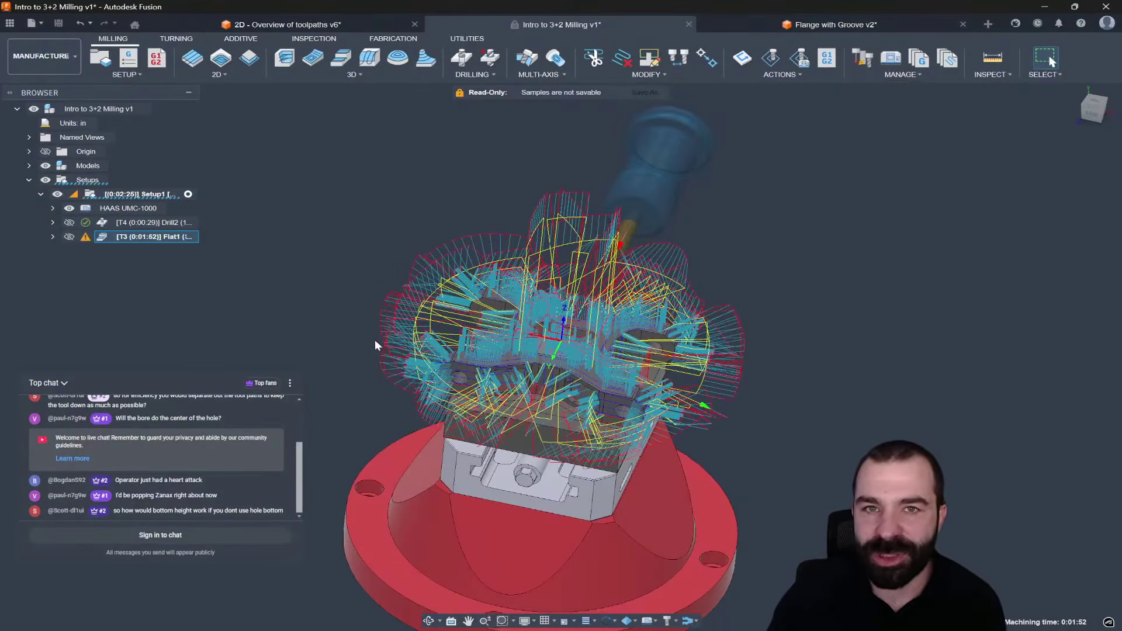
shift+middle_drag(518, 220, 490, 207)
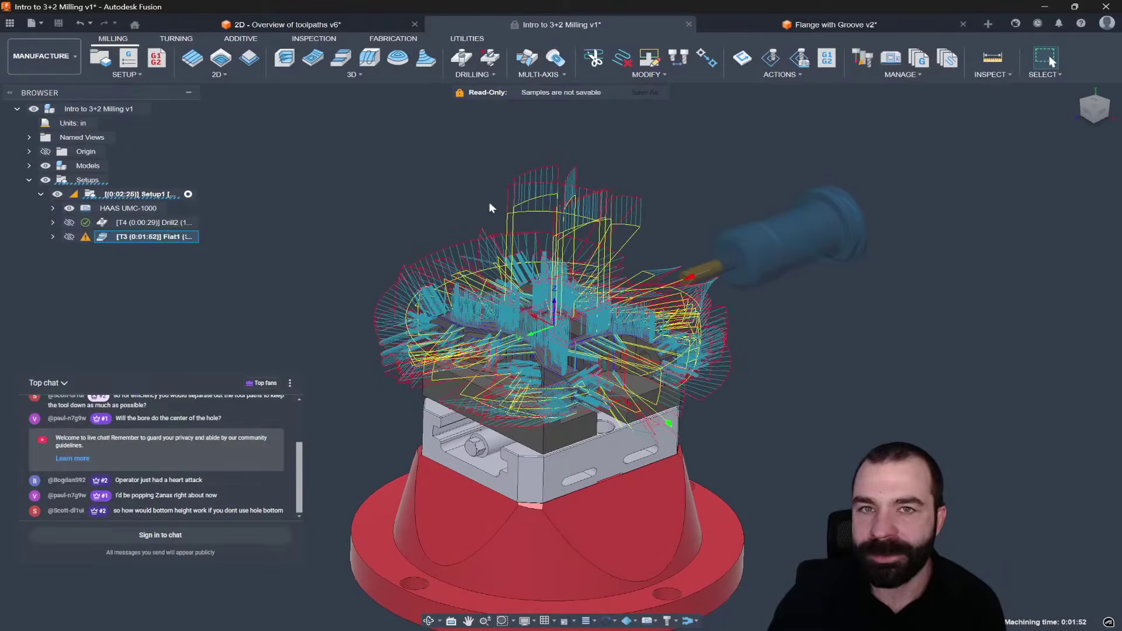
double_click(124, 238)
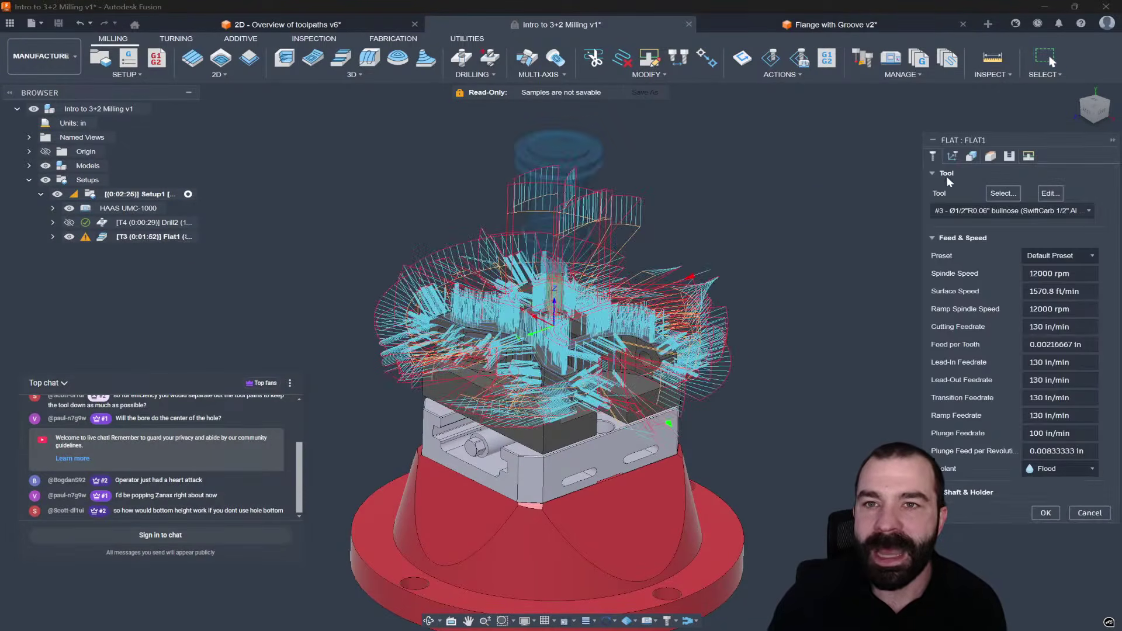
click(990, 157)
shift+middle_drag(756, 254, 619, 278)
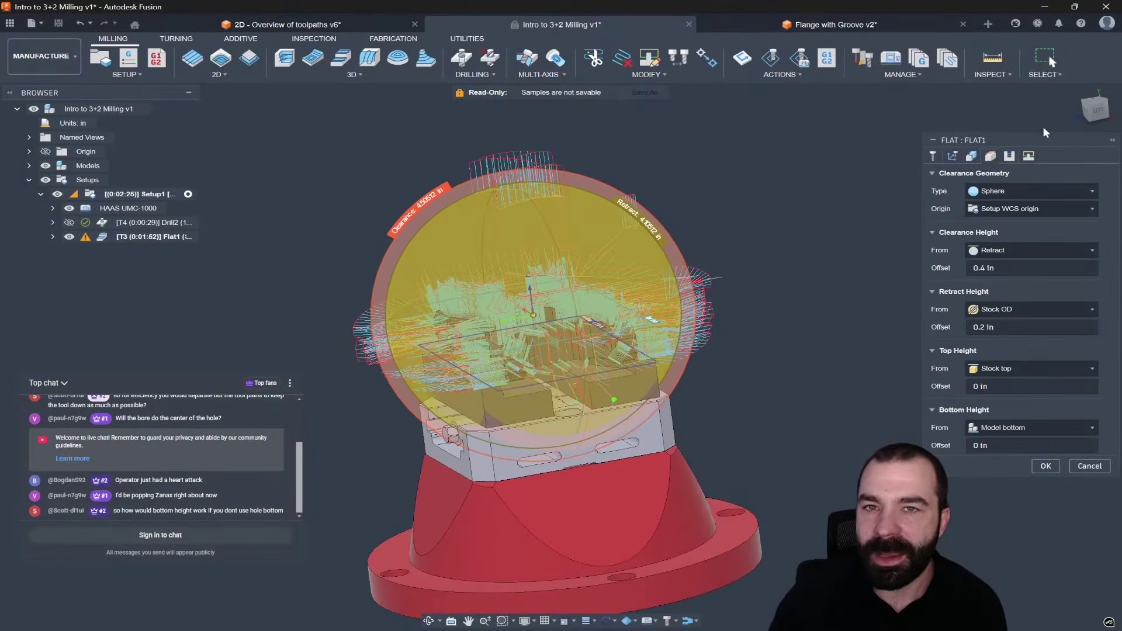
click(1096, 110)
scroll(672, 426, up, 5)
scroll(639, 397, up, 1)
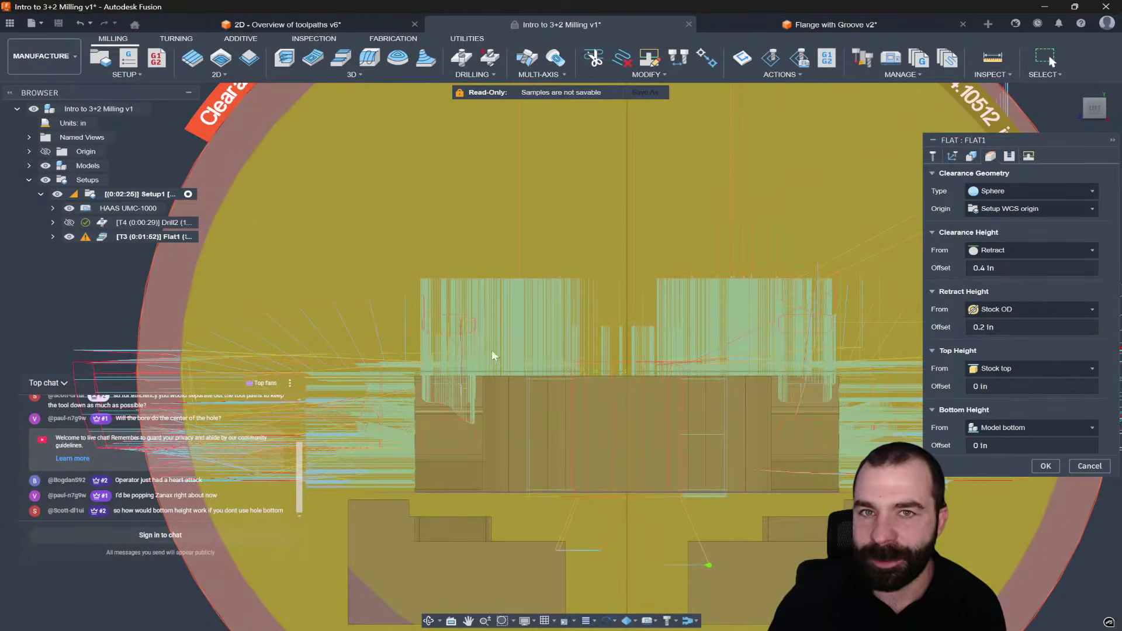
scroll(444, 348, down, 3)
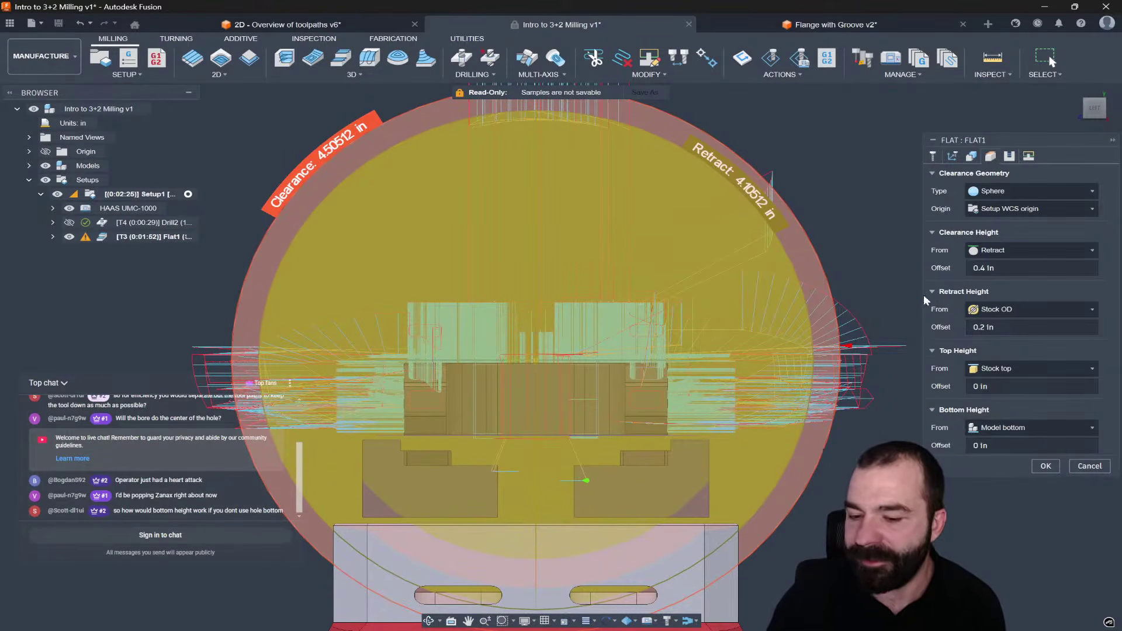
Step: Set the clearance sphere's origin to a selected point, picking the small central hole edge on the underside of the red fixture base
click(1010, 210)
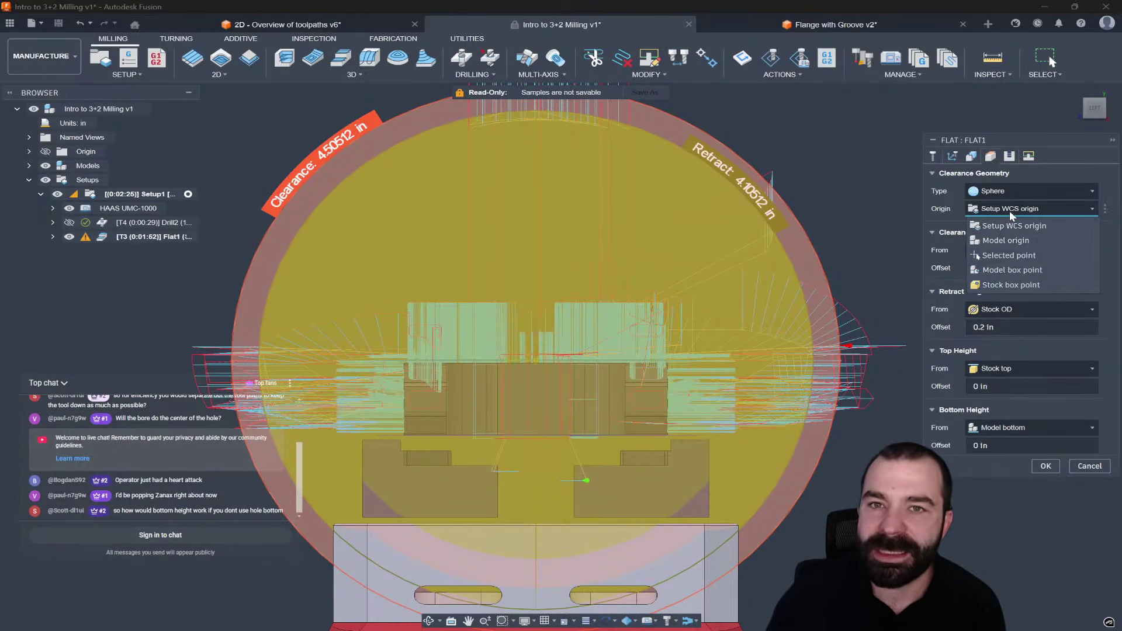
click(993, 257)
scroll(556, 247, down, 5)
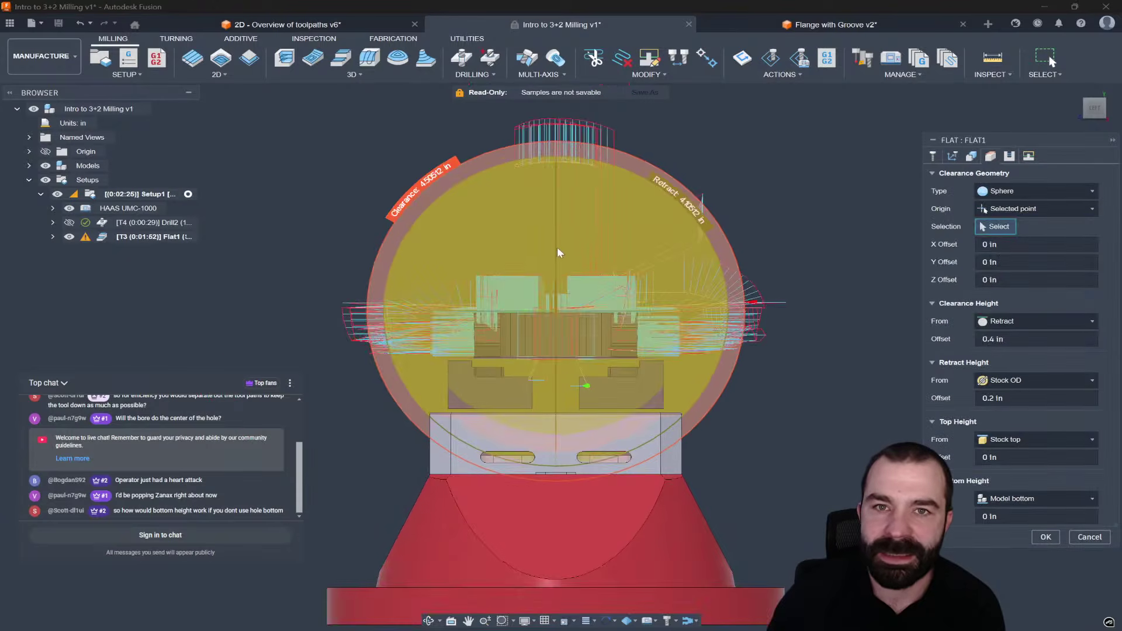
shift+middle_drag(565, 265, 579, 439)
scroll(570, 515, up, 3)
click(553, 487)
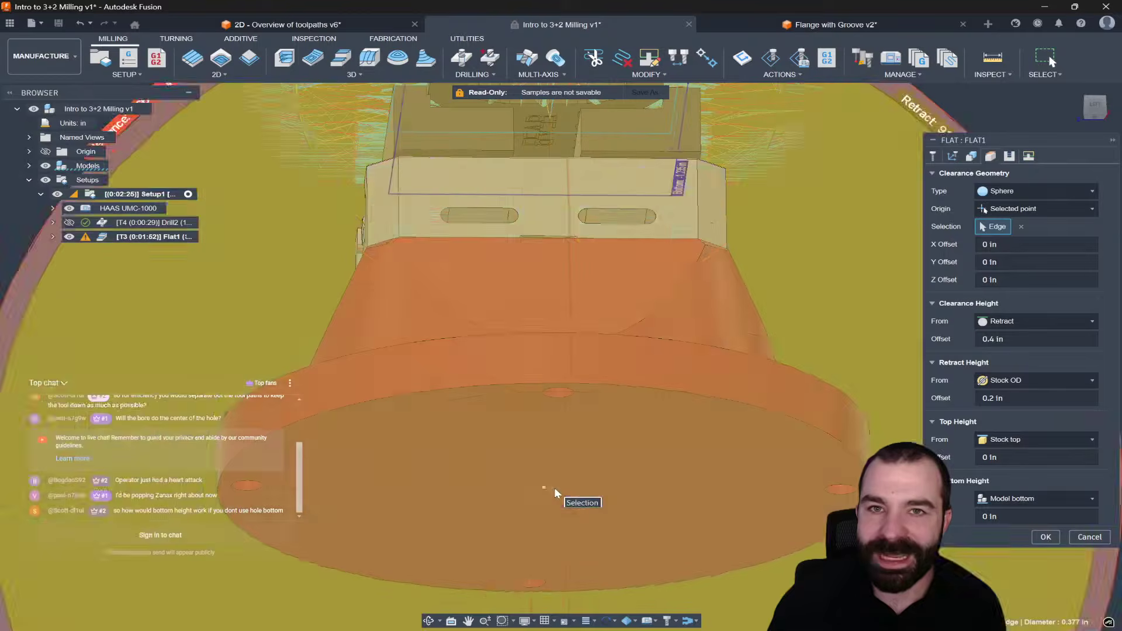
Step: Set the clearance sphere's Z offset to 5 in and check its coverage of the part from the left side
scroll(554, 487, down, 5)
shift+middle_drag(566, 503, 648, 455)
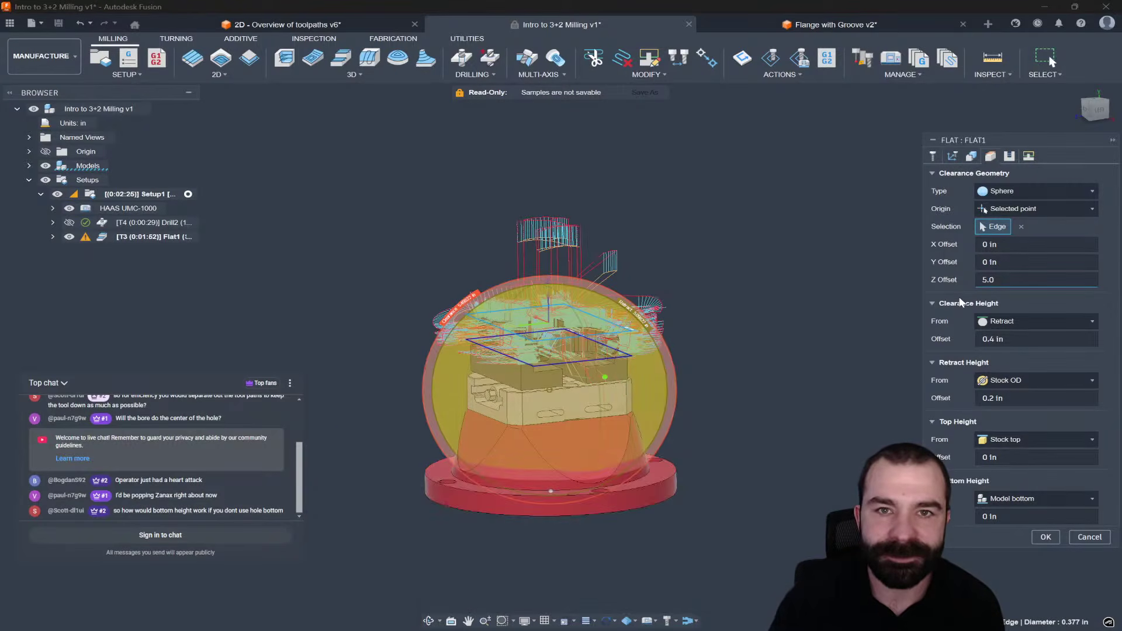
key(Return)
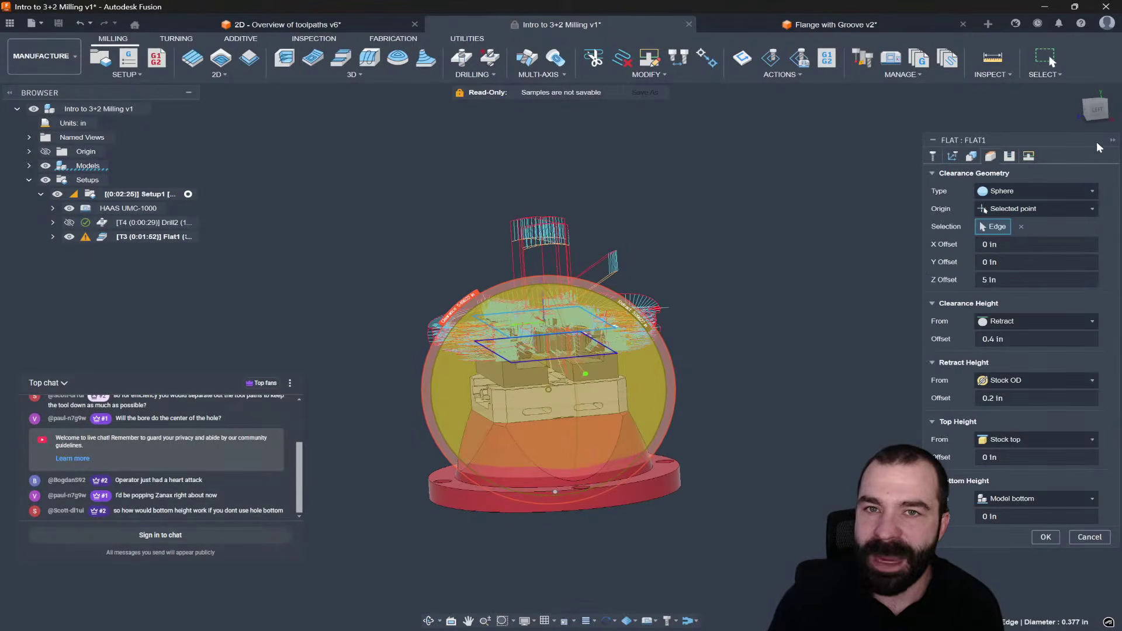
click(1096, 112)
scroll(550, 388, up, 5)
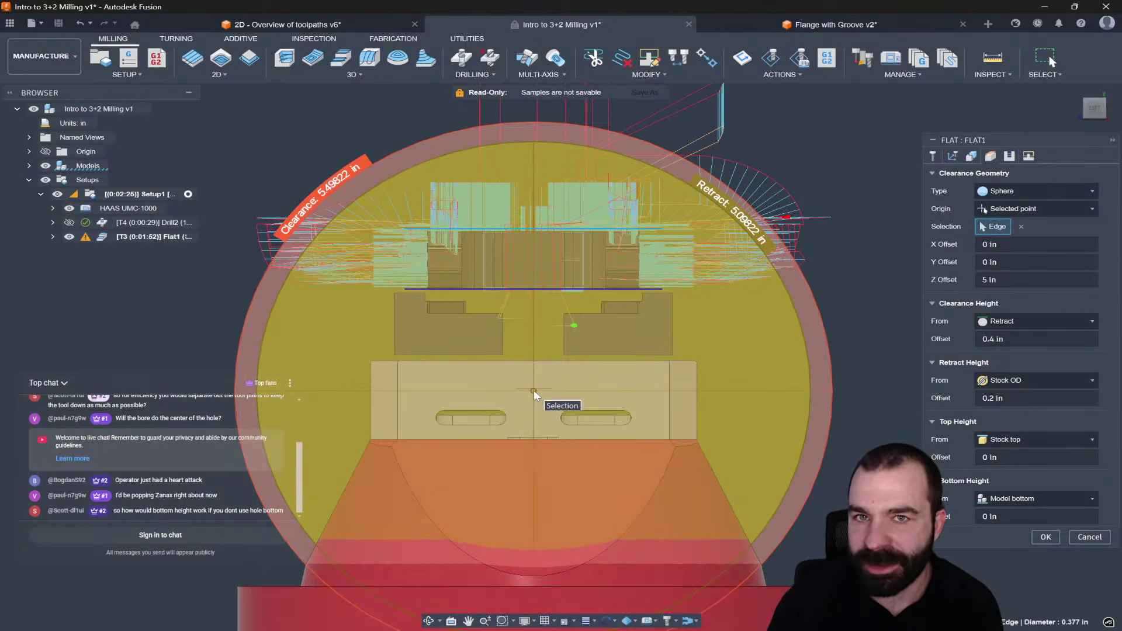
scroll(537, 409, down, 3)
scroll(553, 319, up, 2)
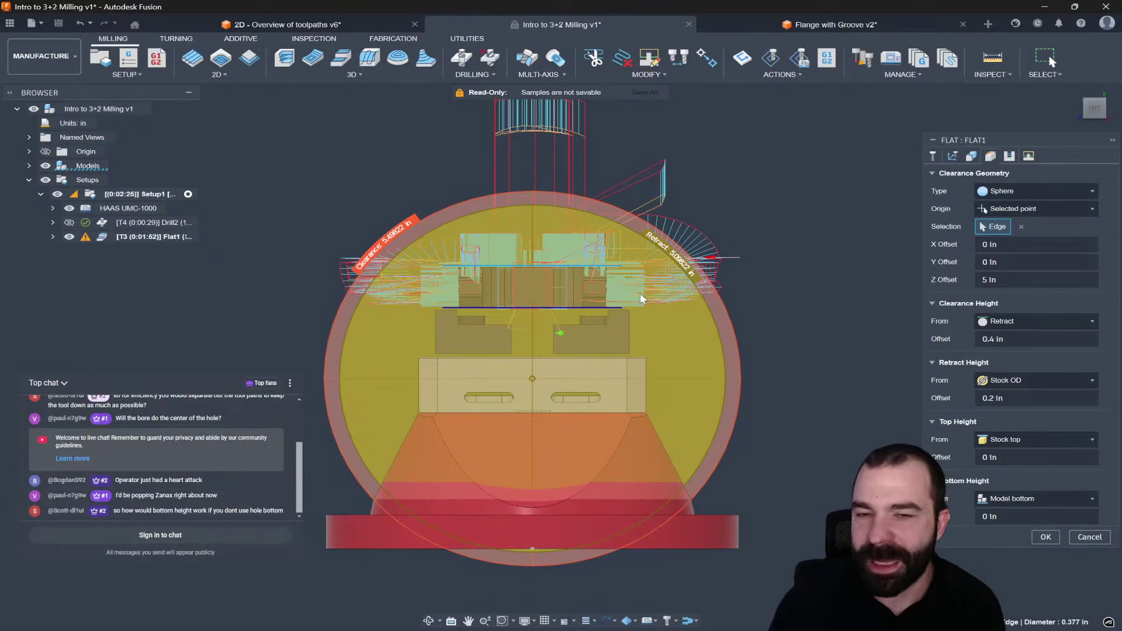
Step: Set the clearance sphere's Z offset to 6 in, regenerate Flat1 ignoring the spindle speed warning, and view the toolpath isometrically
click(1019, 279)
text(6.0)
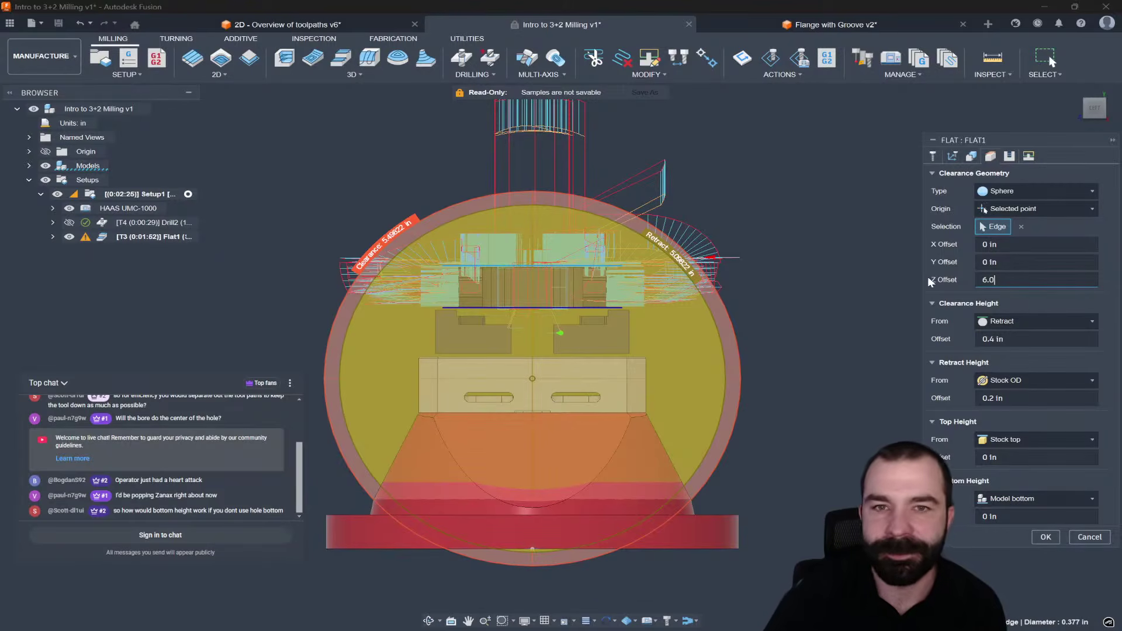
key(Return)
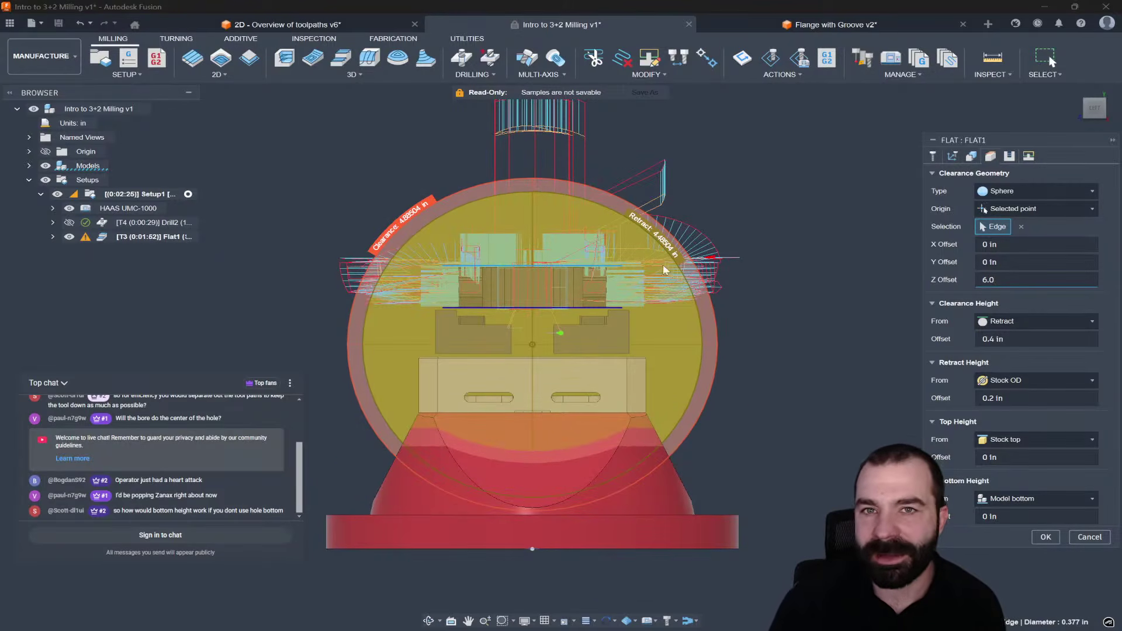
click(1045, 537)
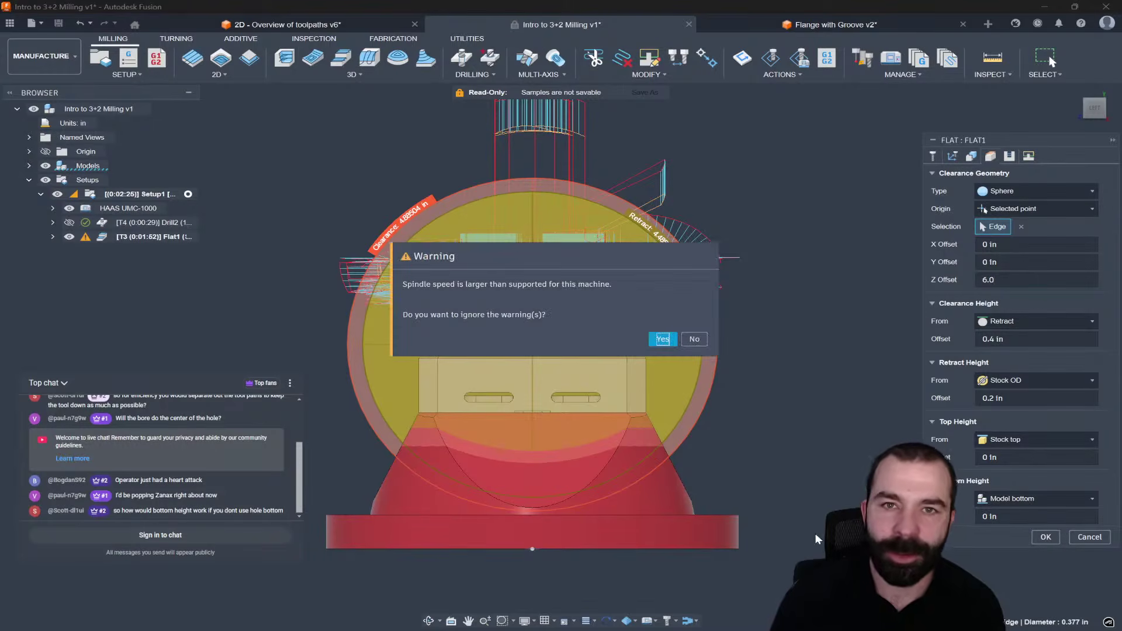
click(662, 338)
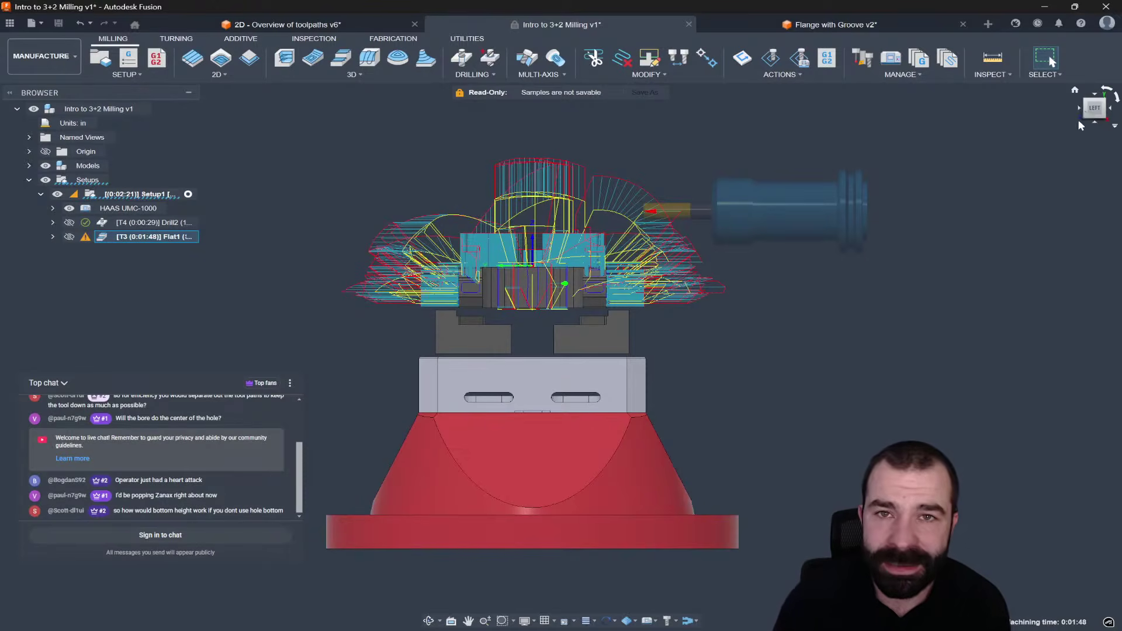
click(1084, 102)
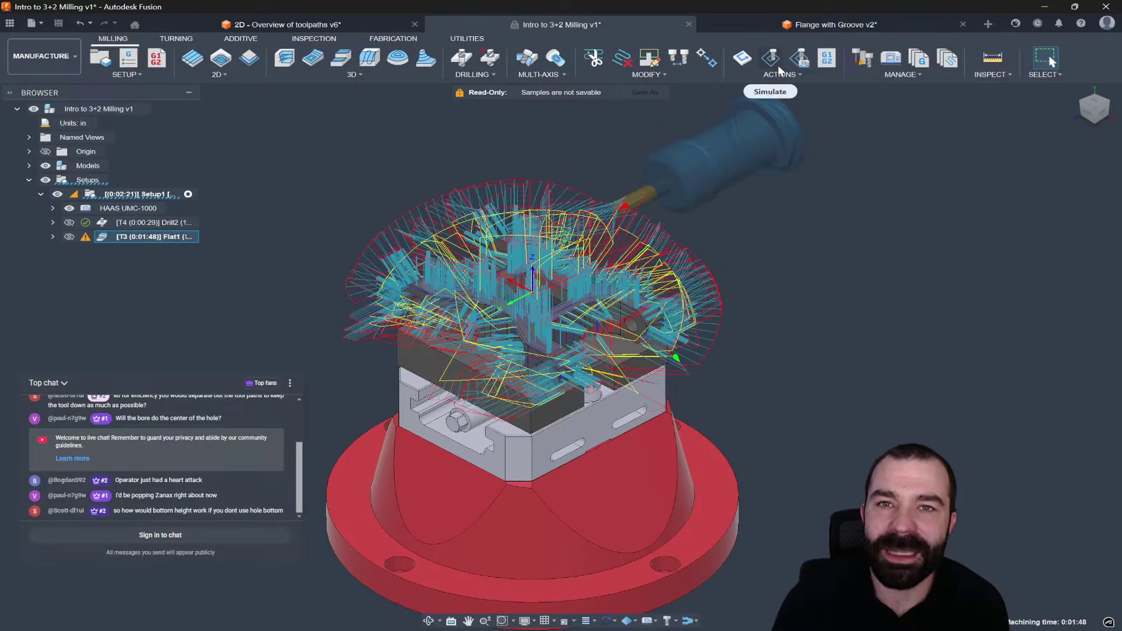
Step: Hide the tool axes in the toolpath display, keeping the links shown, and examine Flat1's linking moves up close
click(589, 620)
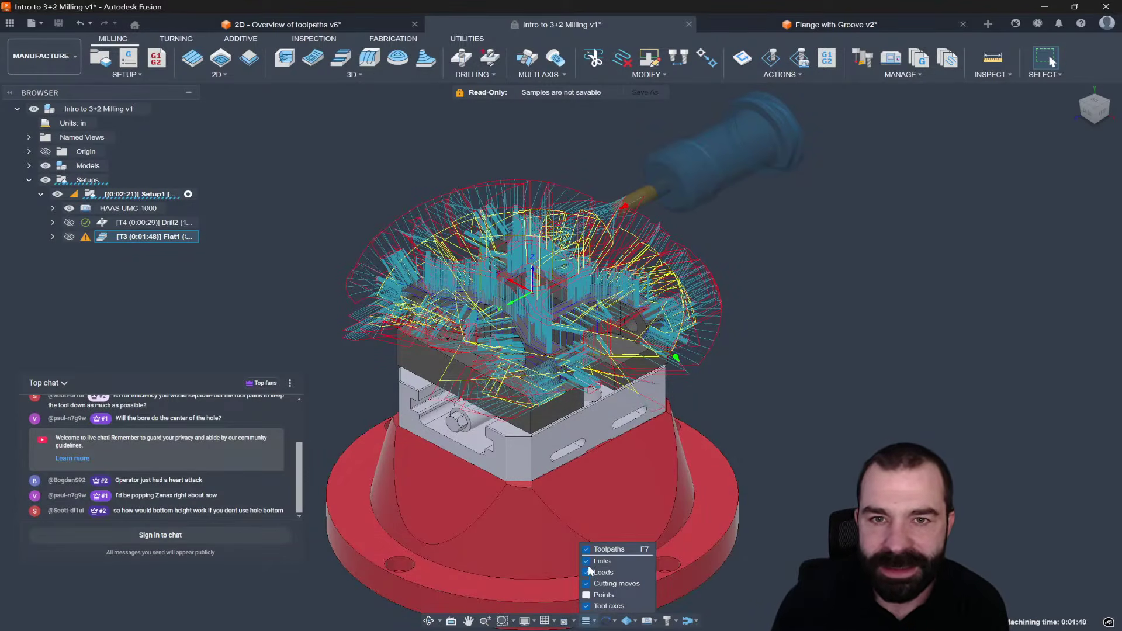
click(586, 561)
click(586, 561)
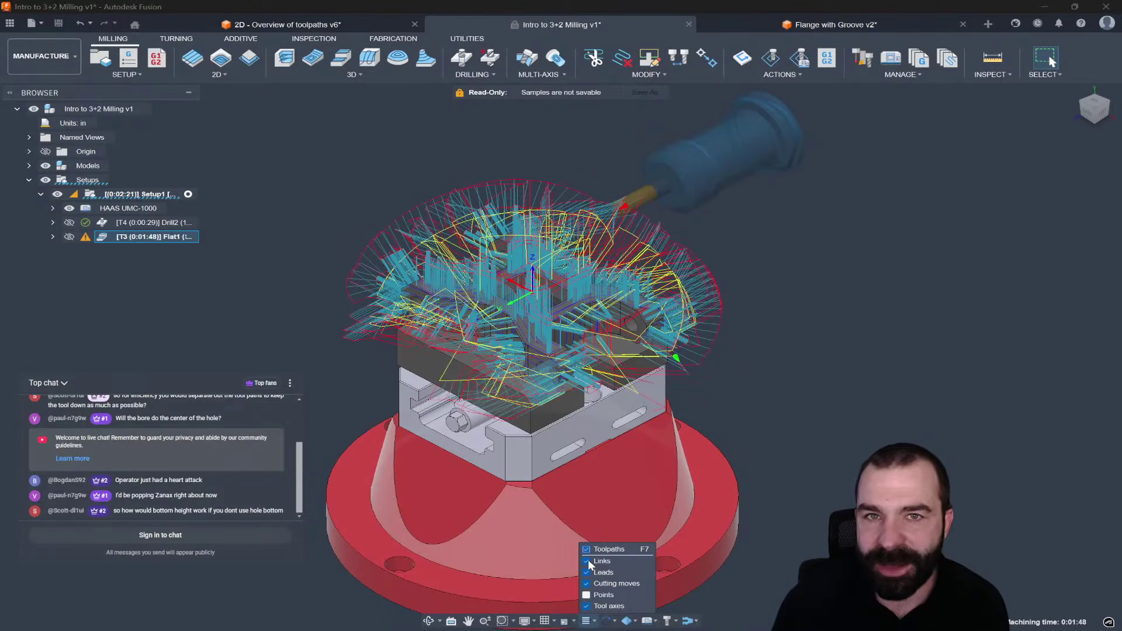
click(586, 606)
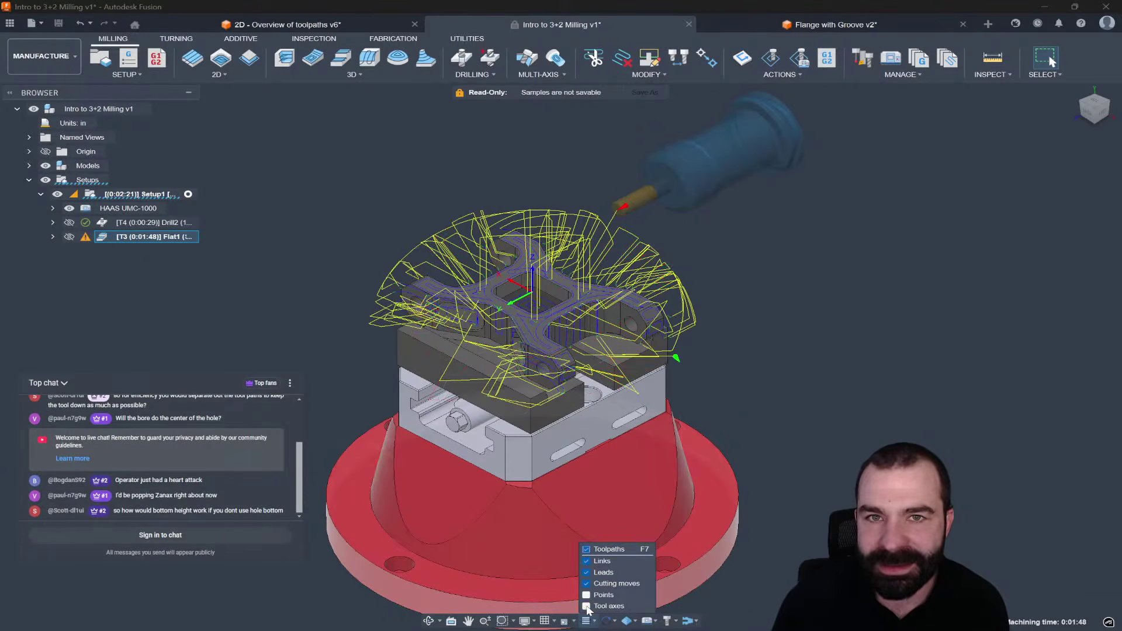
scroll(625, 321, up, 5)
shift+middle_drag(620, 274, 612, 314)
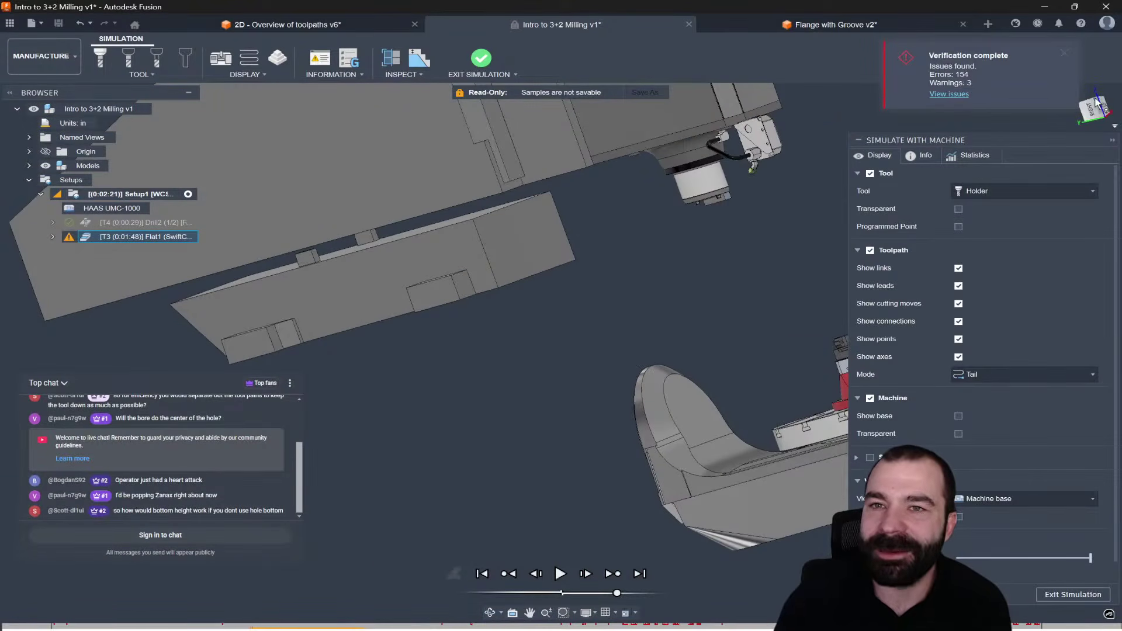
Step: Play Flat1's machine simulation from an isometric view, pausing it to examine the tool's linking moves around the tilted part
click(1096, 102)
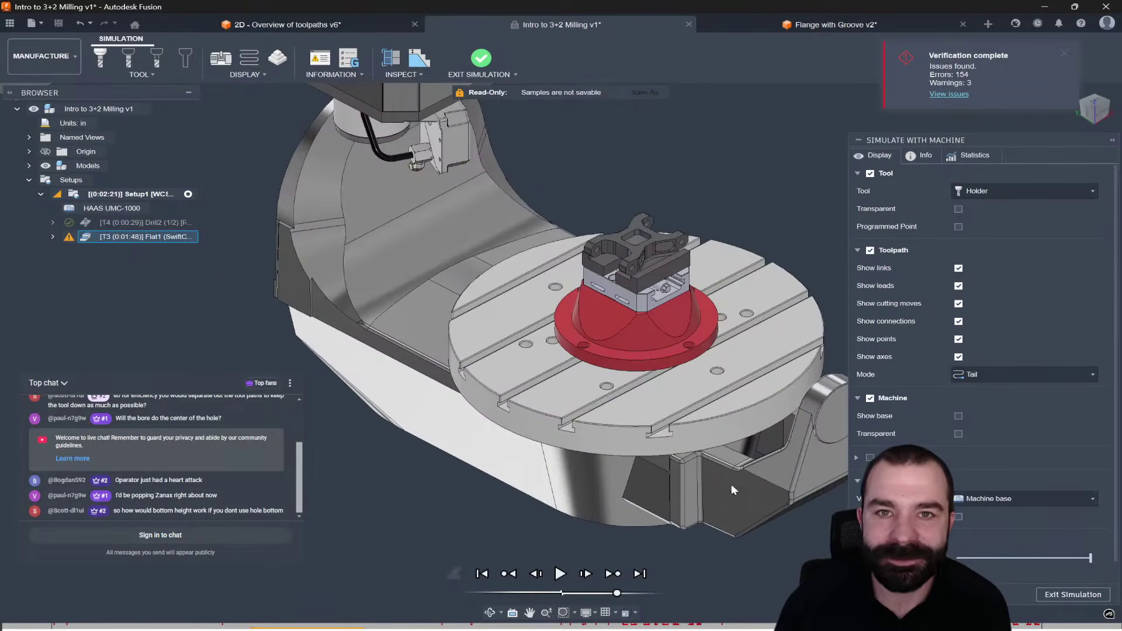
click(558, 574)
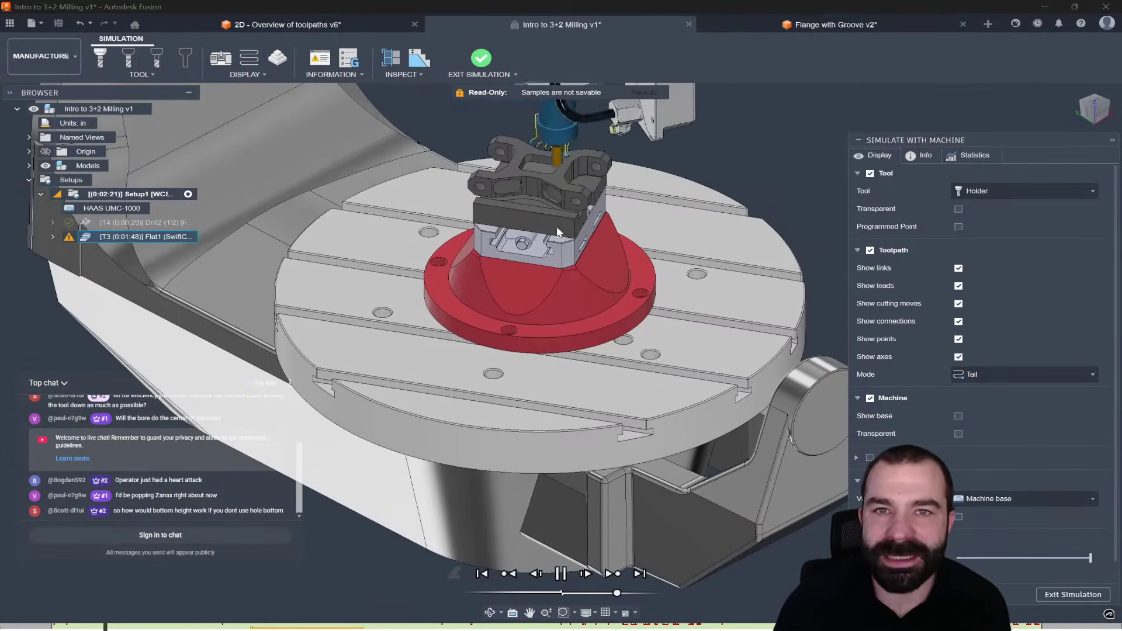
click(560, 573)
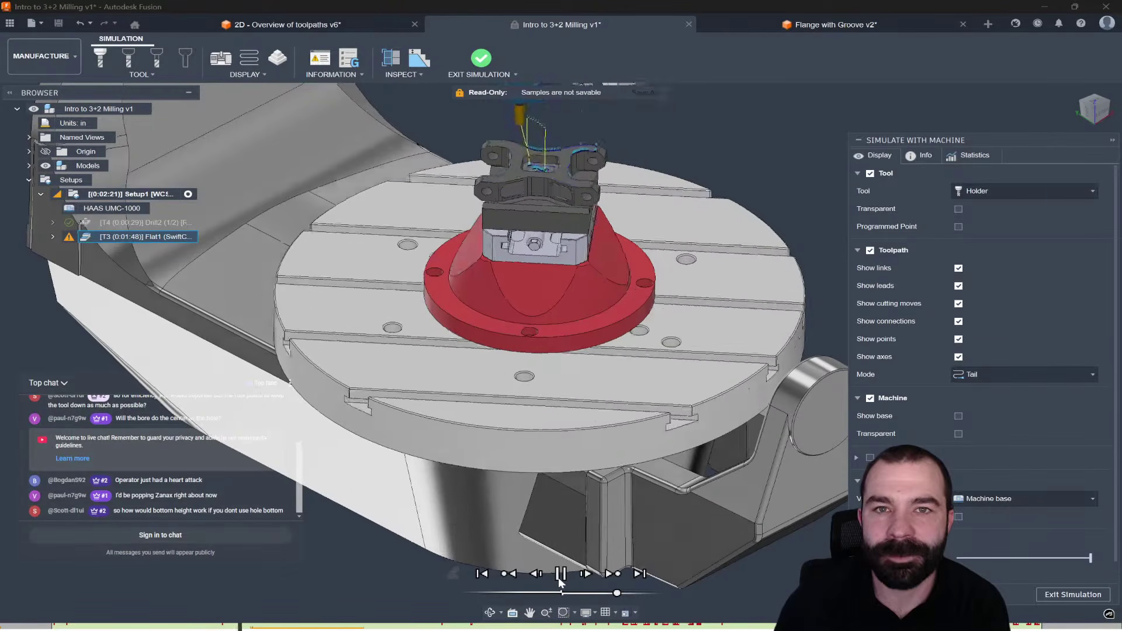
shift+middle_drag(358, 486, 545, 236)
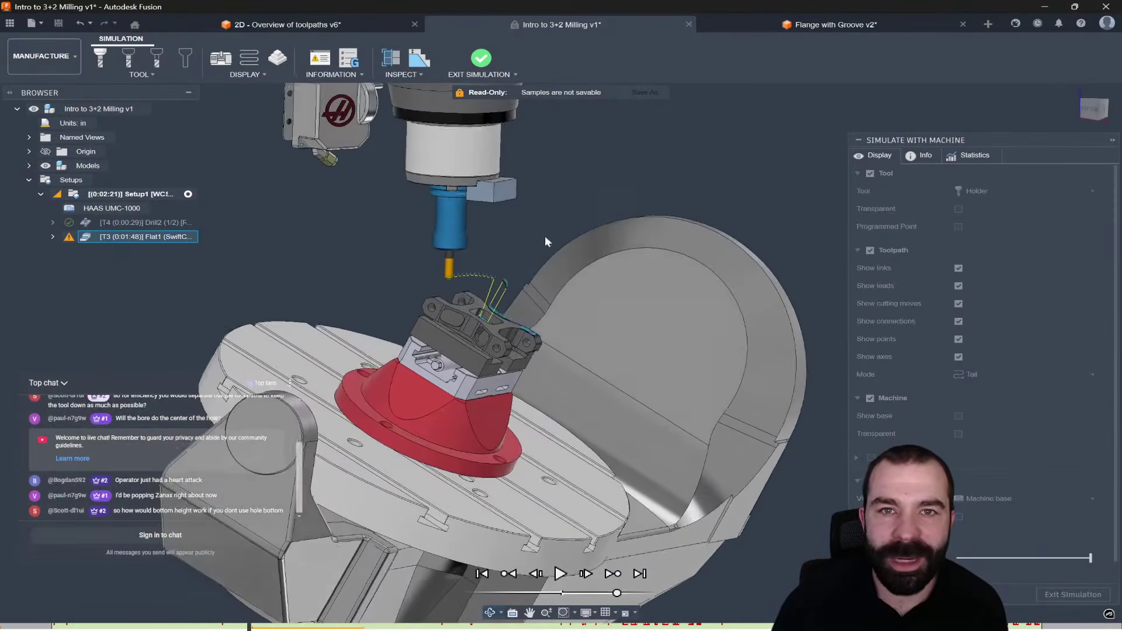
scroll(396, 336, up, 5)
shift+middle_drag(415, 362, 481, 371)
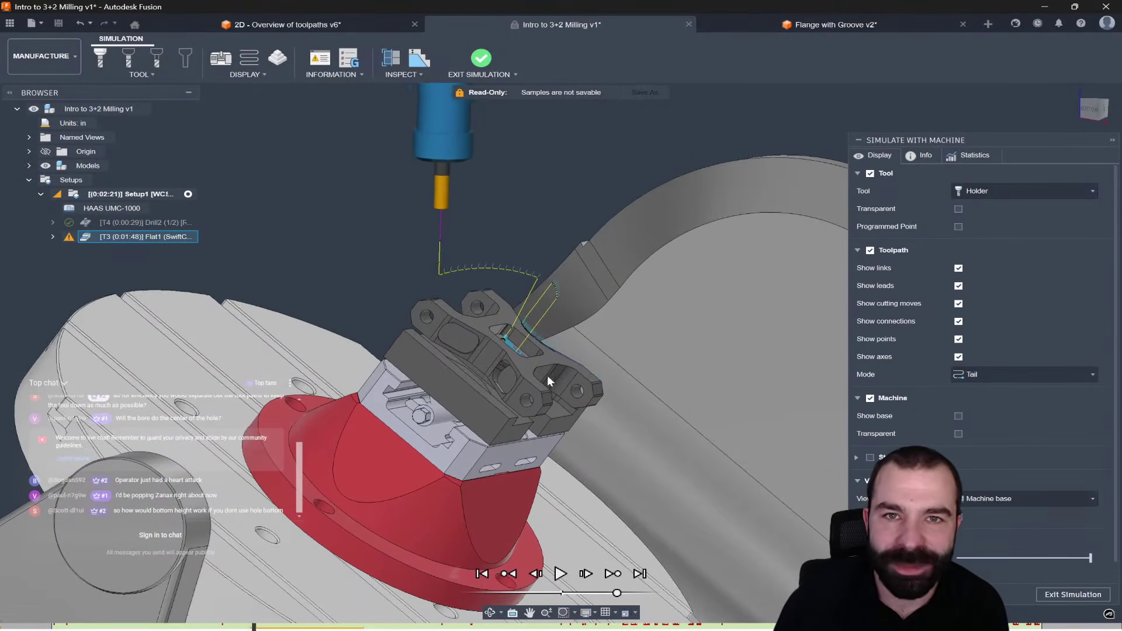
scroll(425, 430, down, 3)
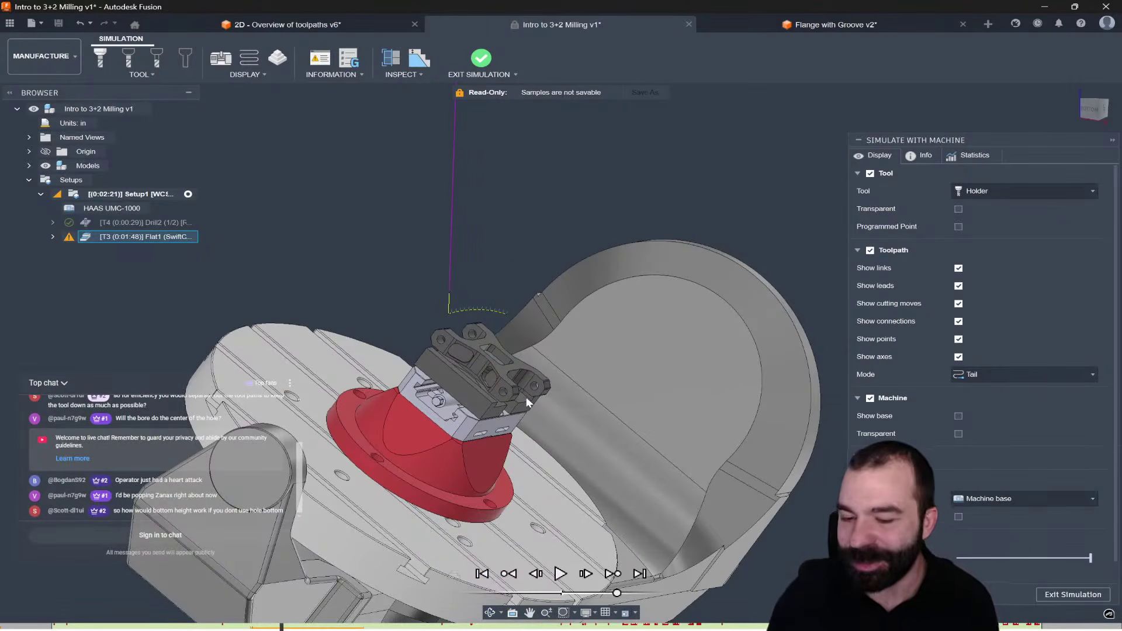
Step: Exit the machine simulation and inspect Flat1's toolpath in a straight side view and an isometric view
click(1065, 592)
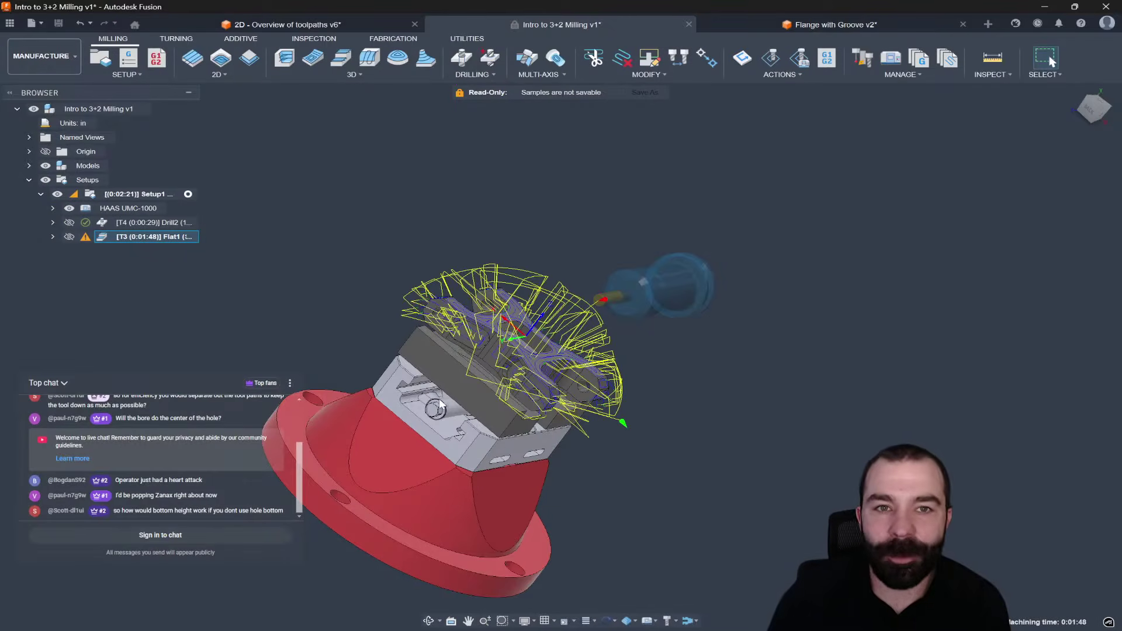
click(1092, 110)
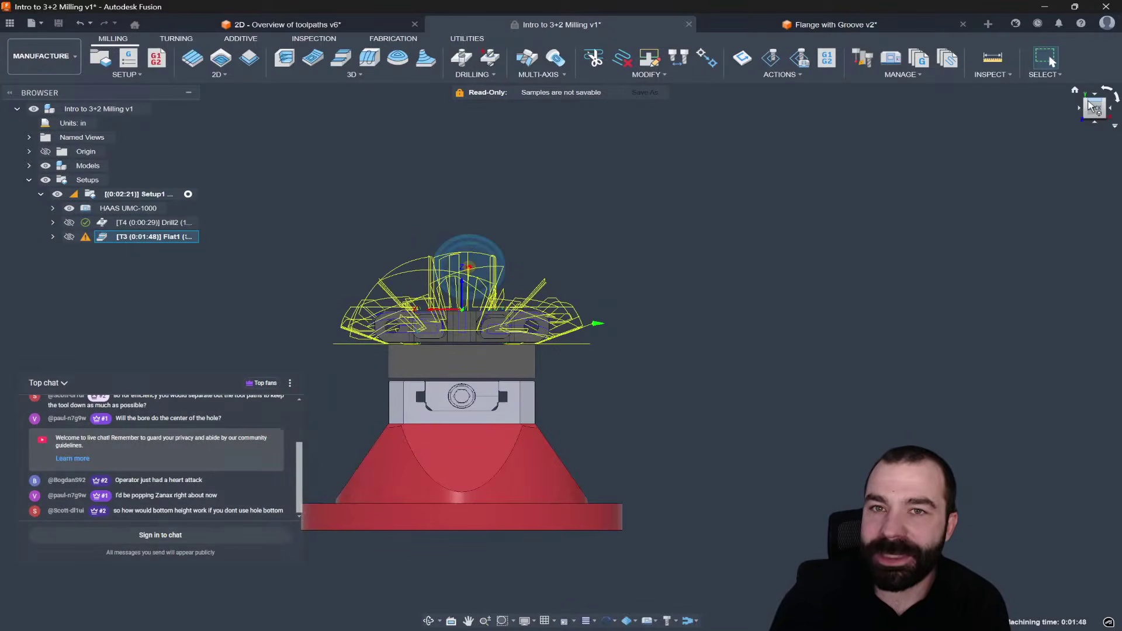
click(1087, 105)
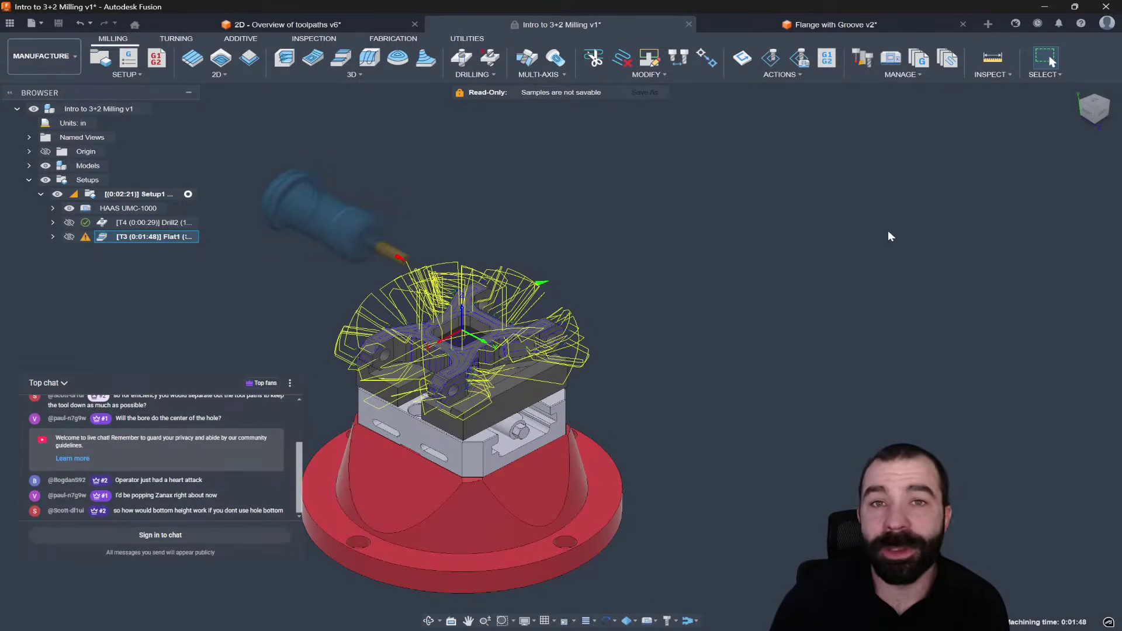